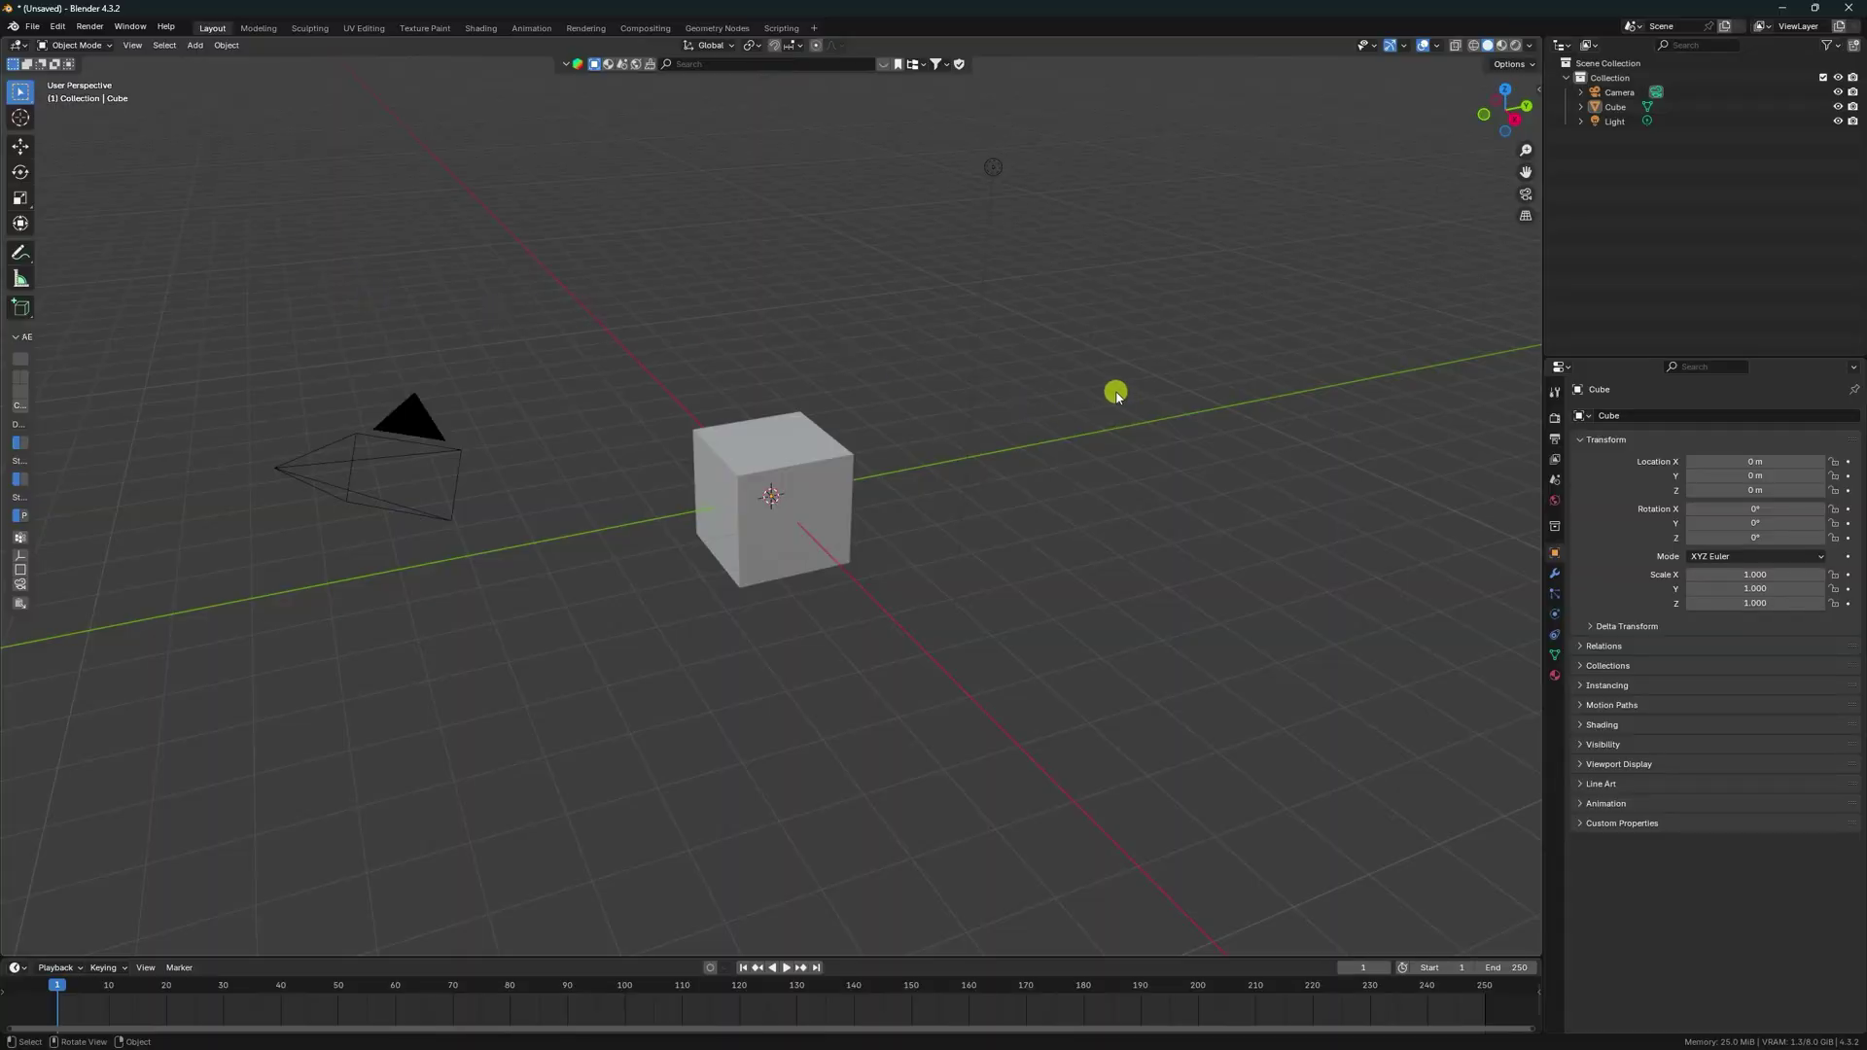
Step: Box-select the default Camera, Cube and Light in the 3D Viewport
{"action": "left_click_drag", "start_coordinate": [1118, 391], "coordinate": [195, 681]}
Step: Delete the three default objects and add a torus mesh
{"action": "key", "text": "Delete"}
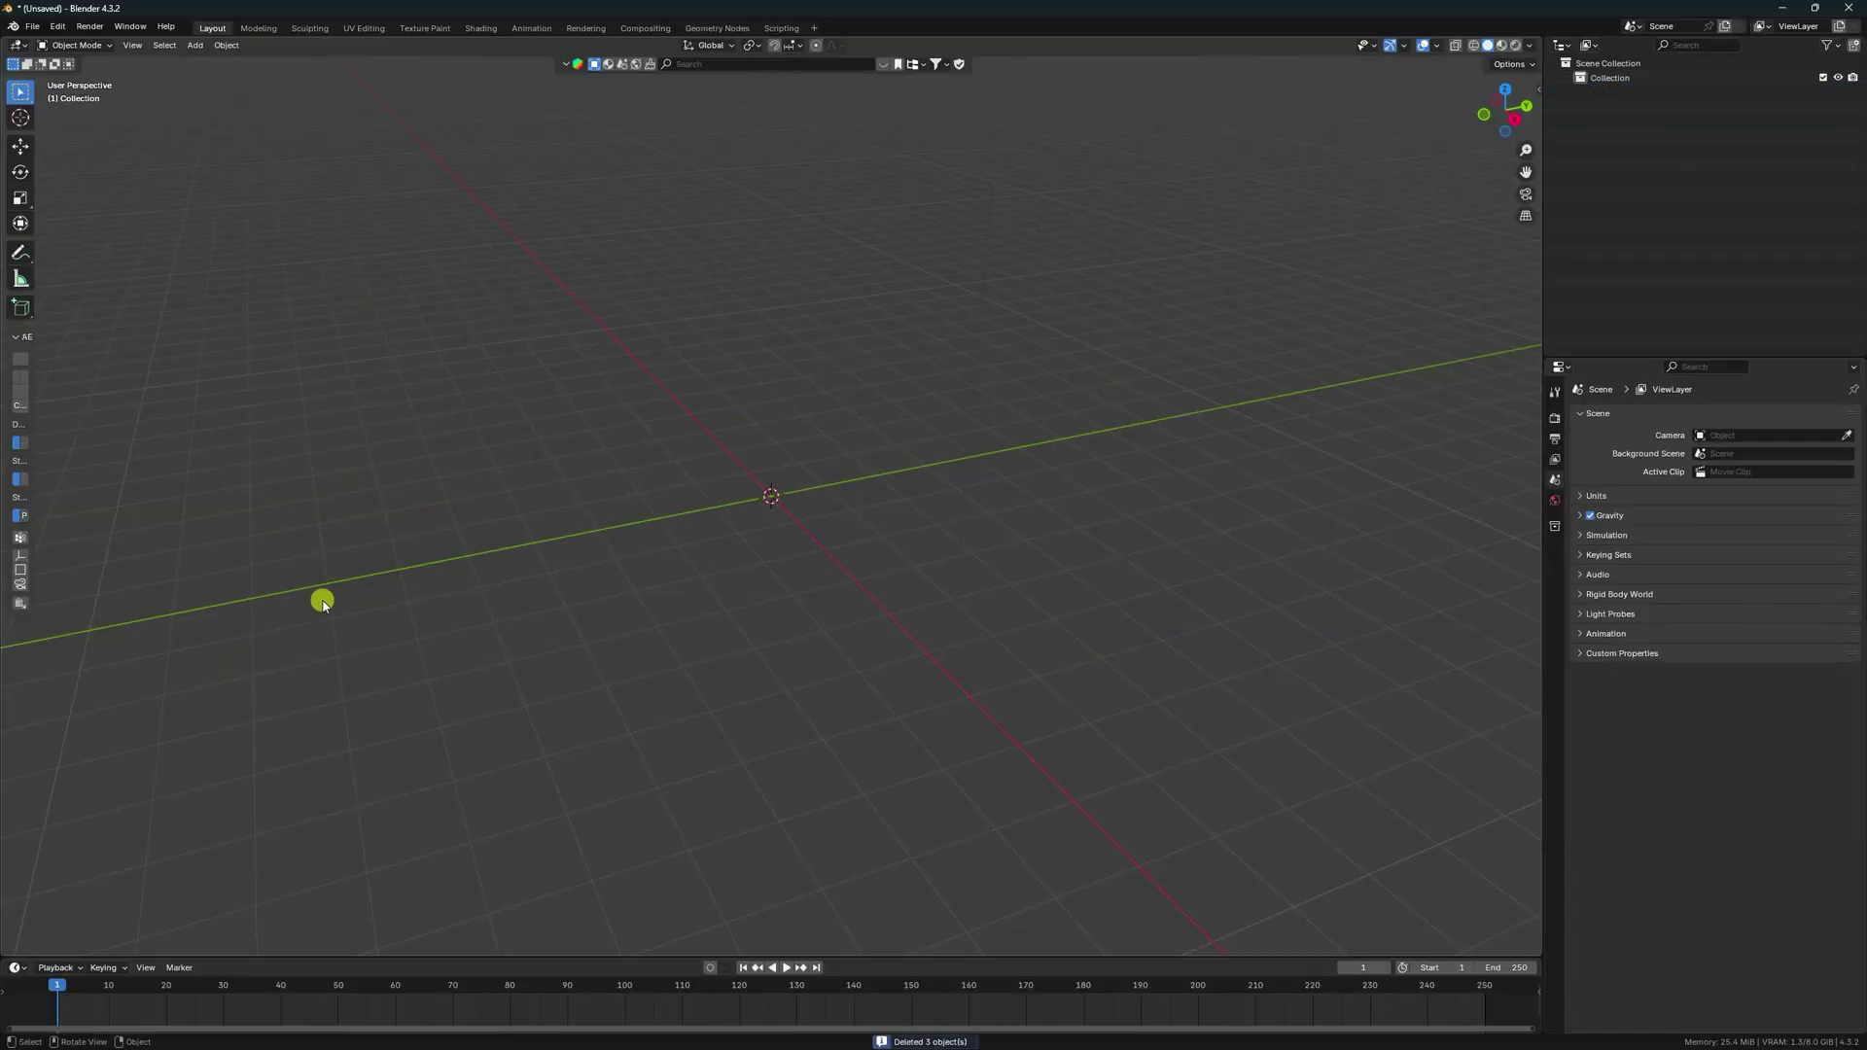
{"action": "left_click", "coordinate": [196, 46]}
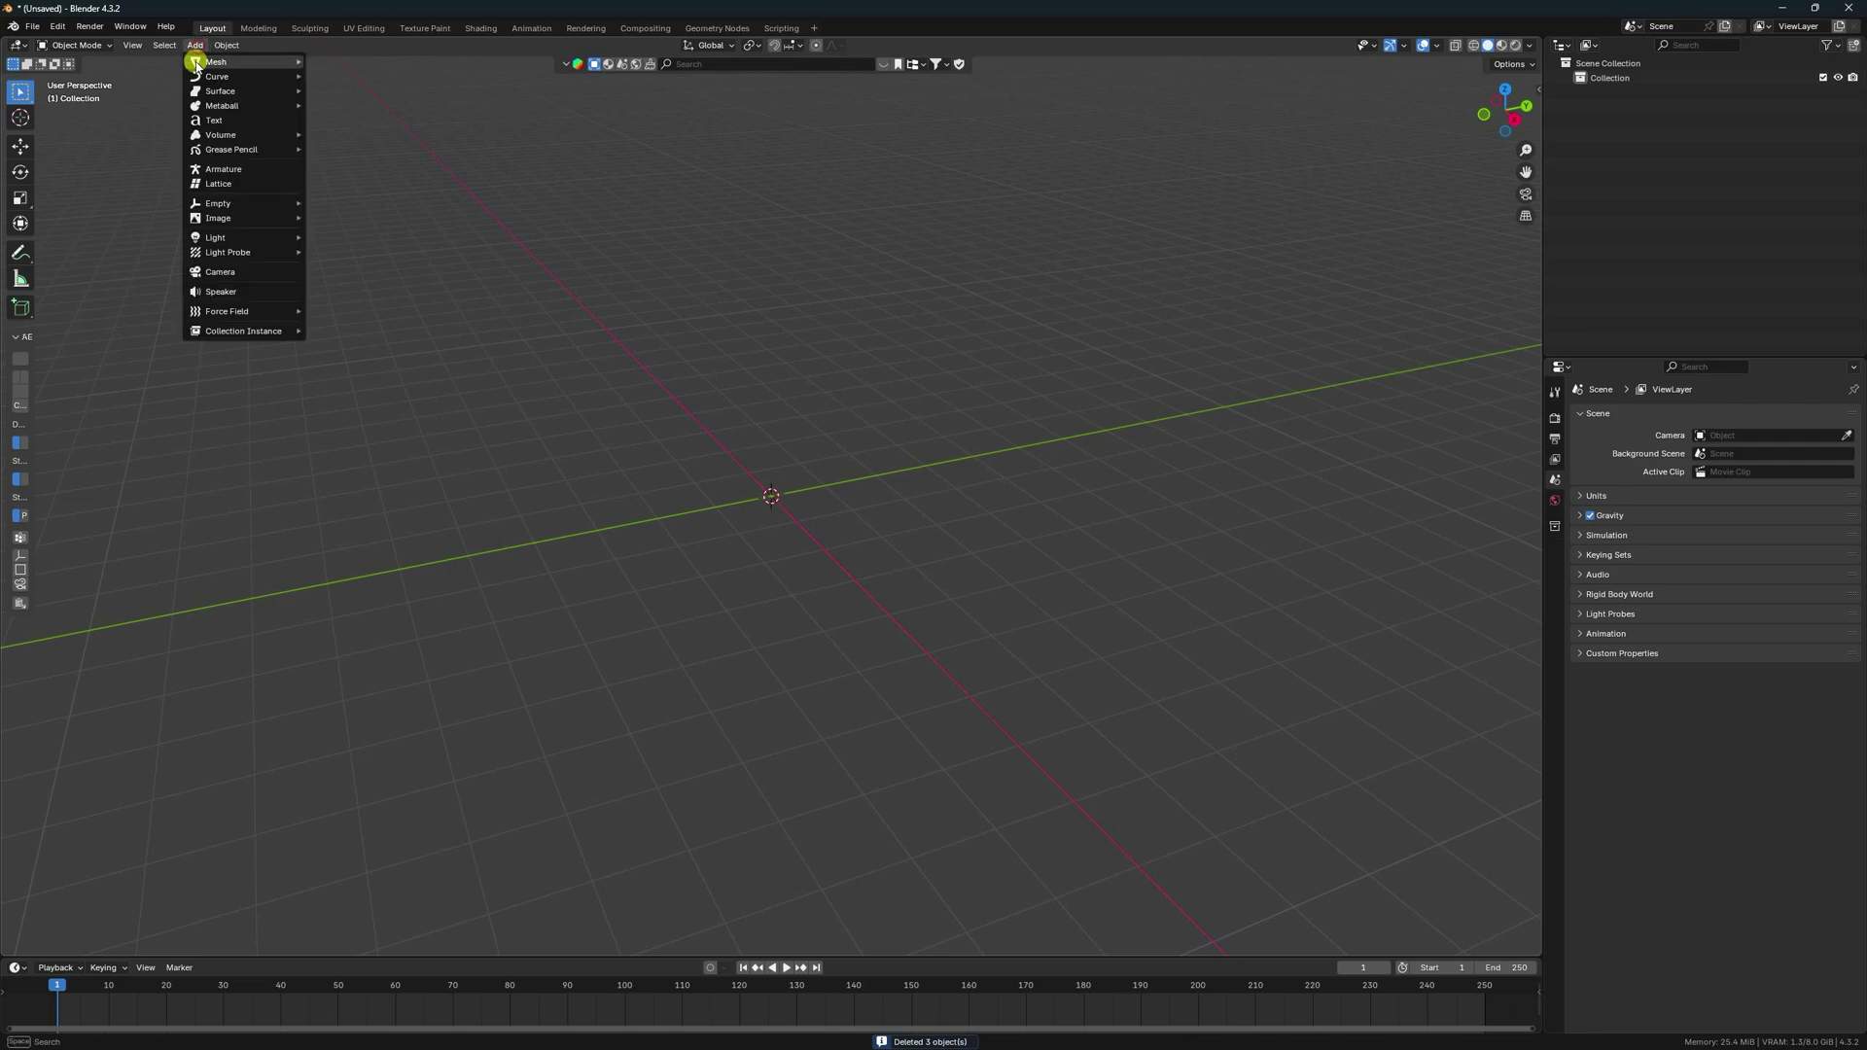
{"action": "mouse_move", "coordinate": [243, 62]}
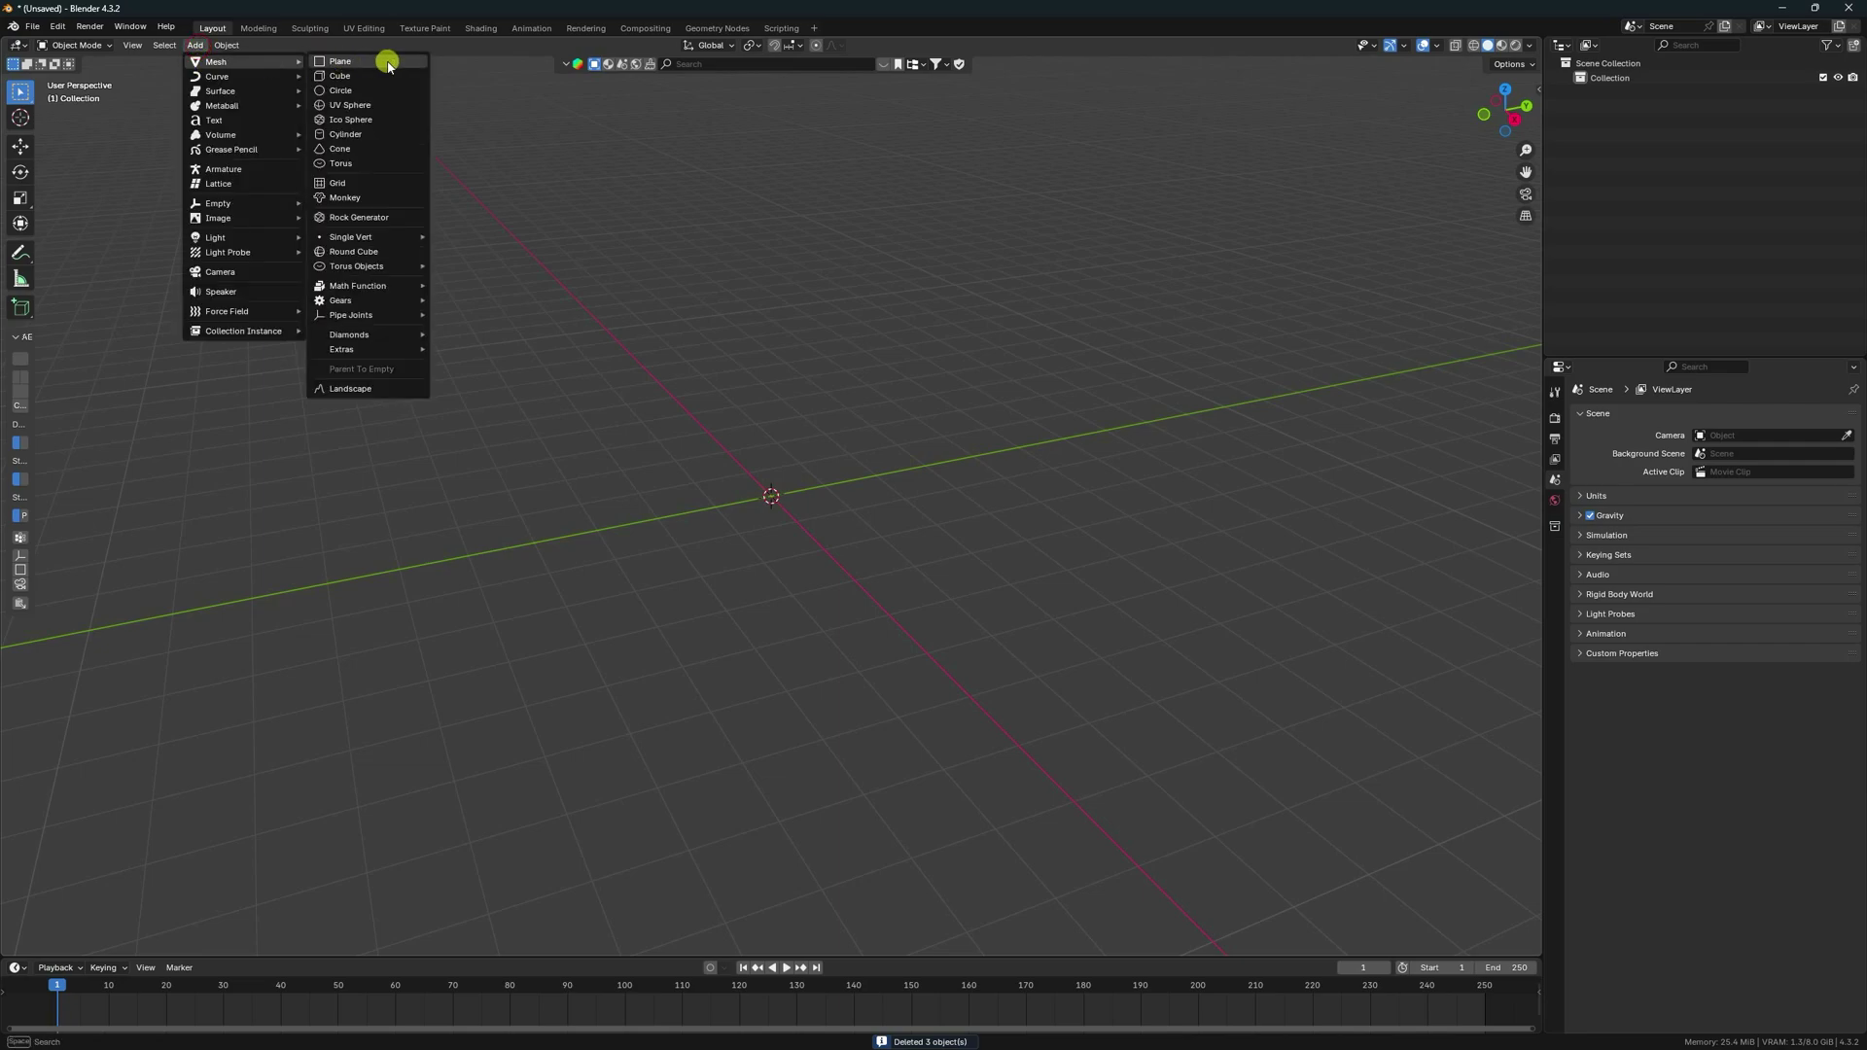
{"action": "left_click", "coordinate": [372, 164]}
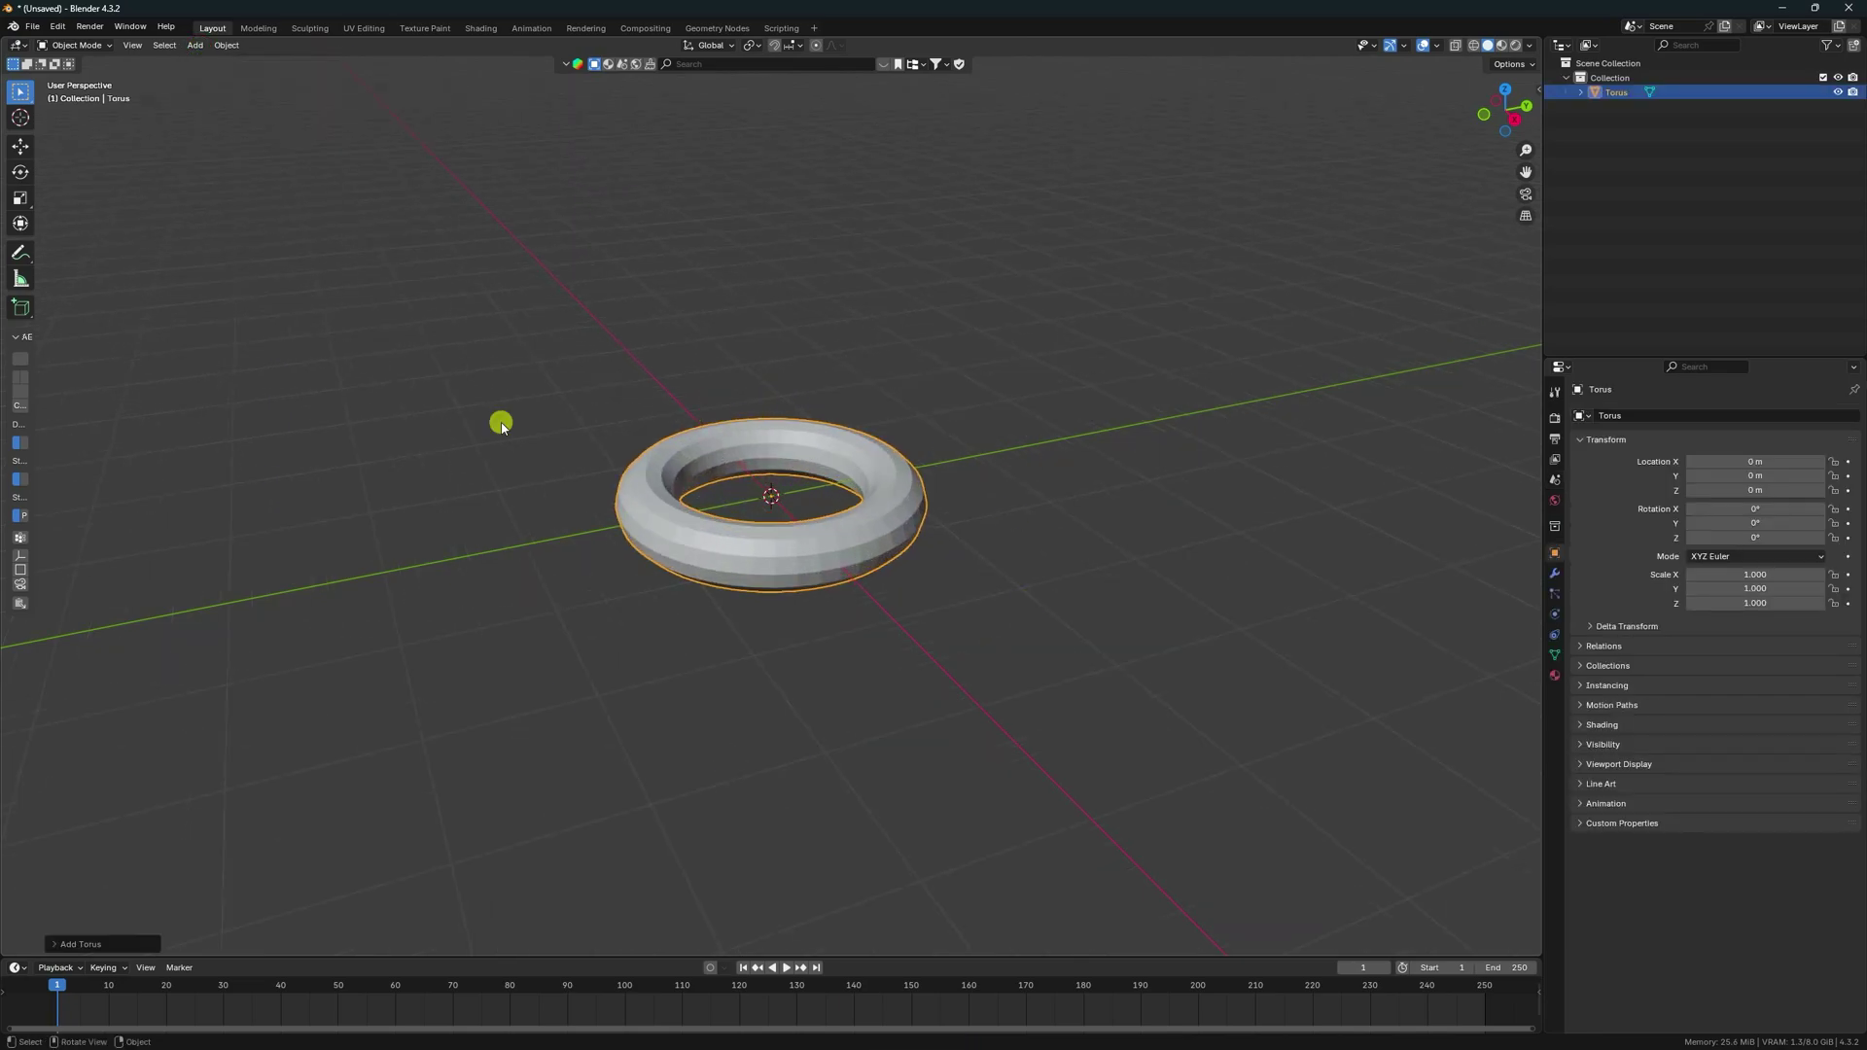
Step: Set the torus major radius to 2 m and minor radius to 0.5 m
{"action": "left_click", "coordinate": [96, 944]}
{"action": "left_click", "coordinate": [184, 795]}
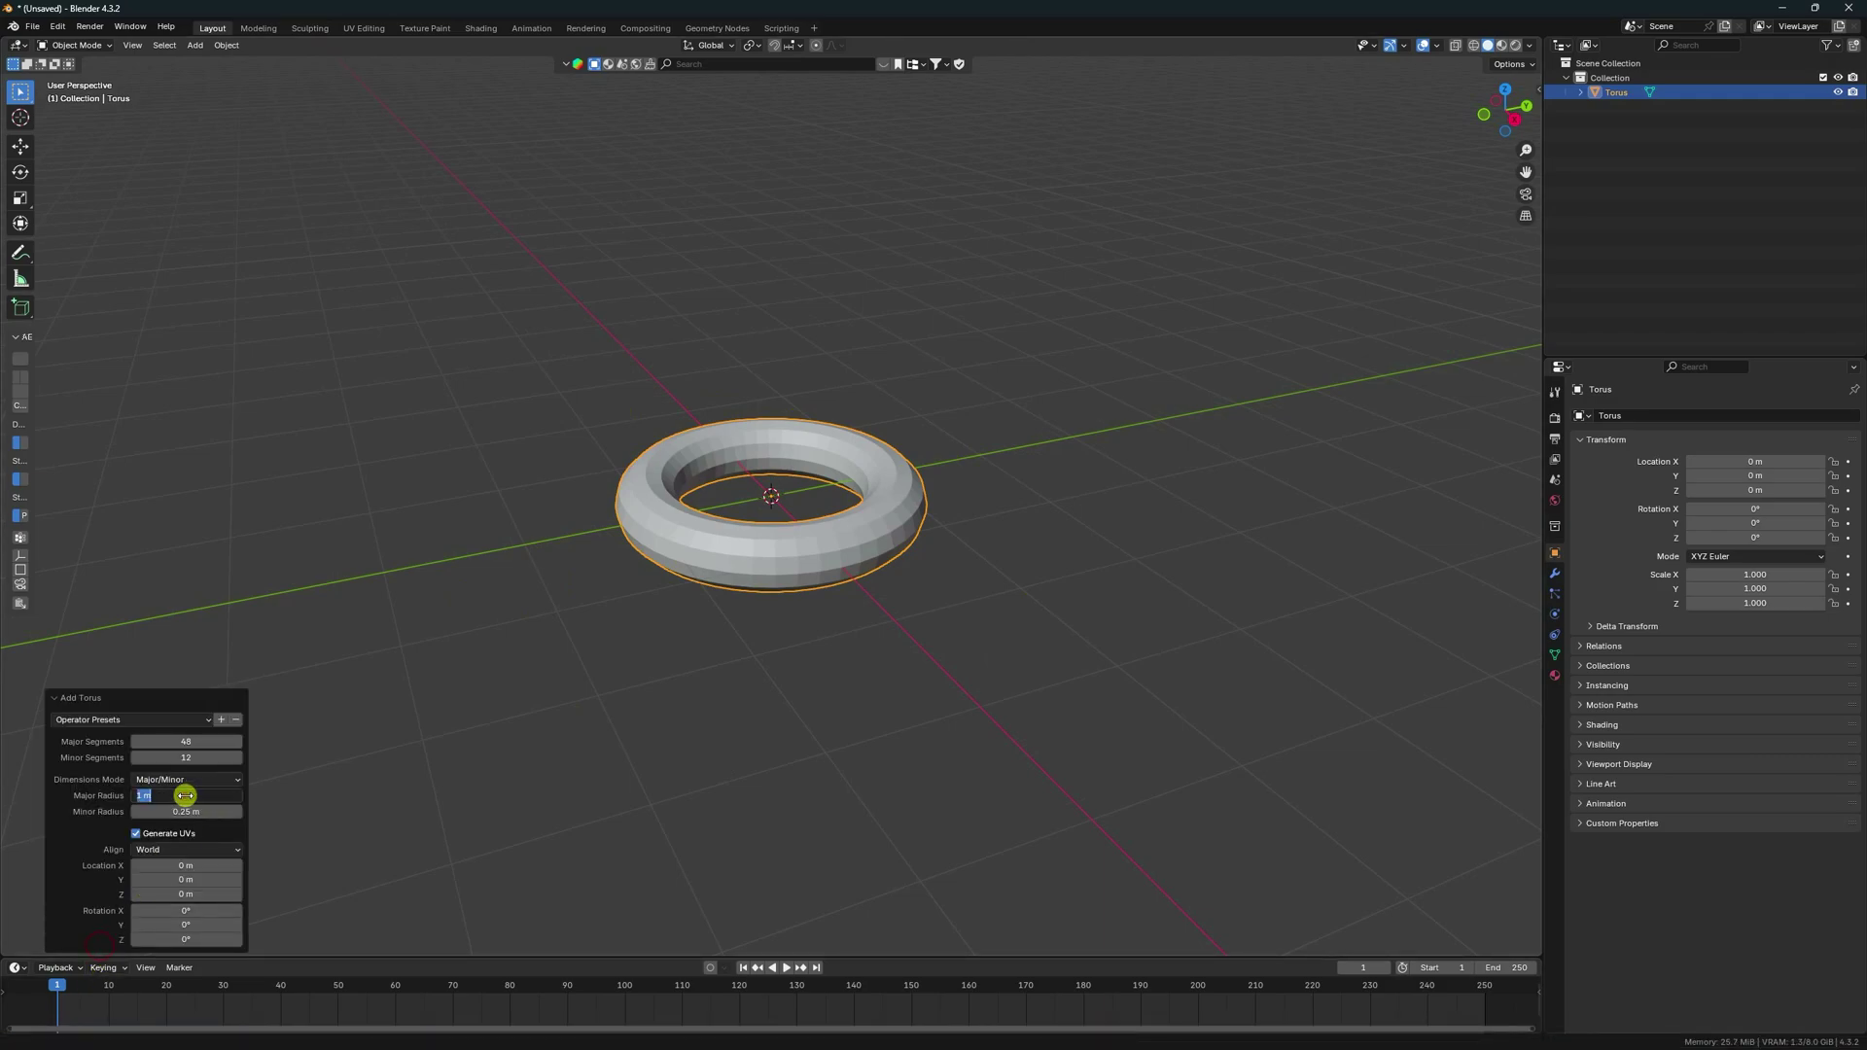
{"action": "type", "text": "2"}
{"action": "key", "text": "Return"}
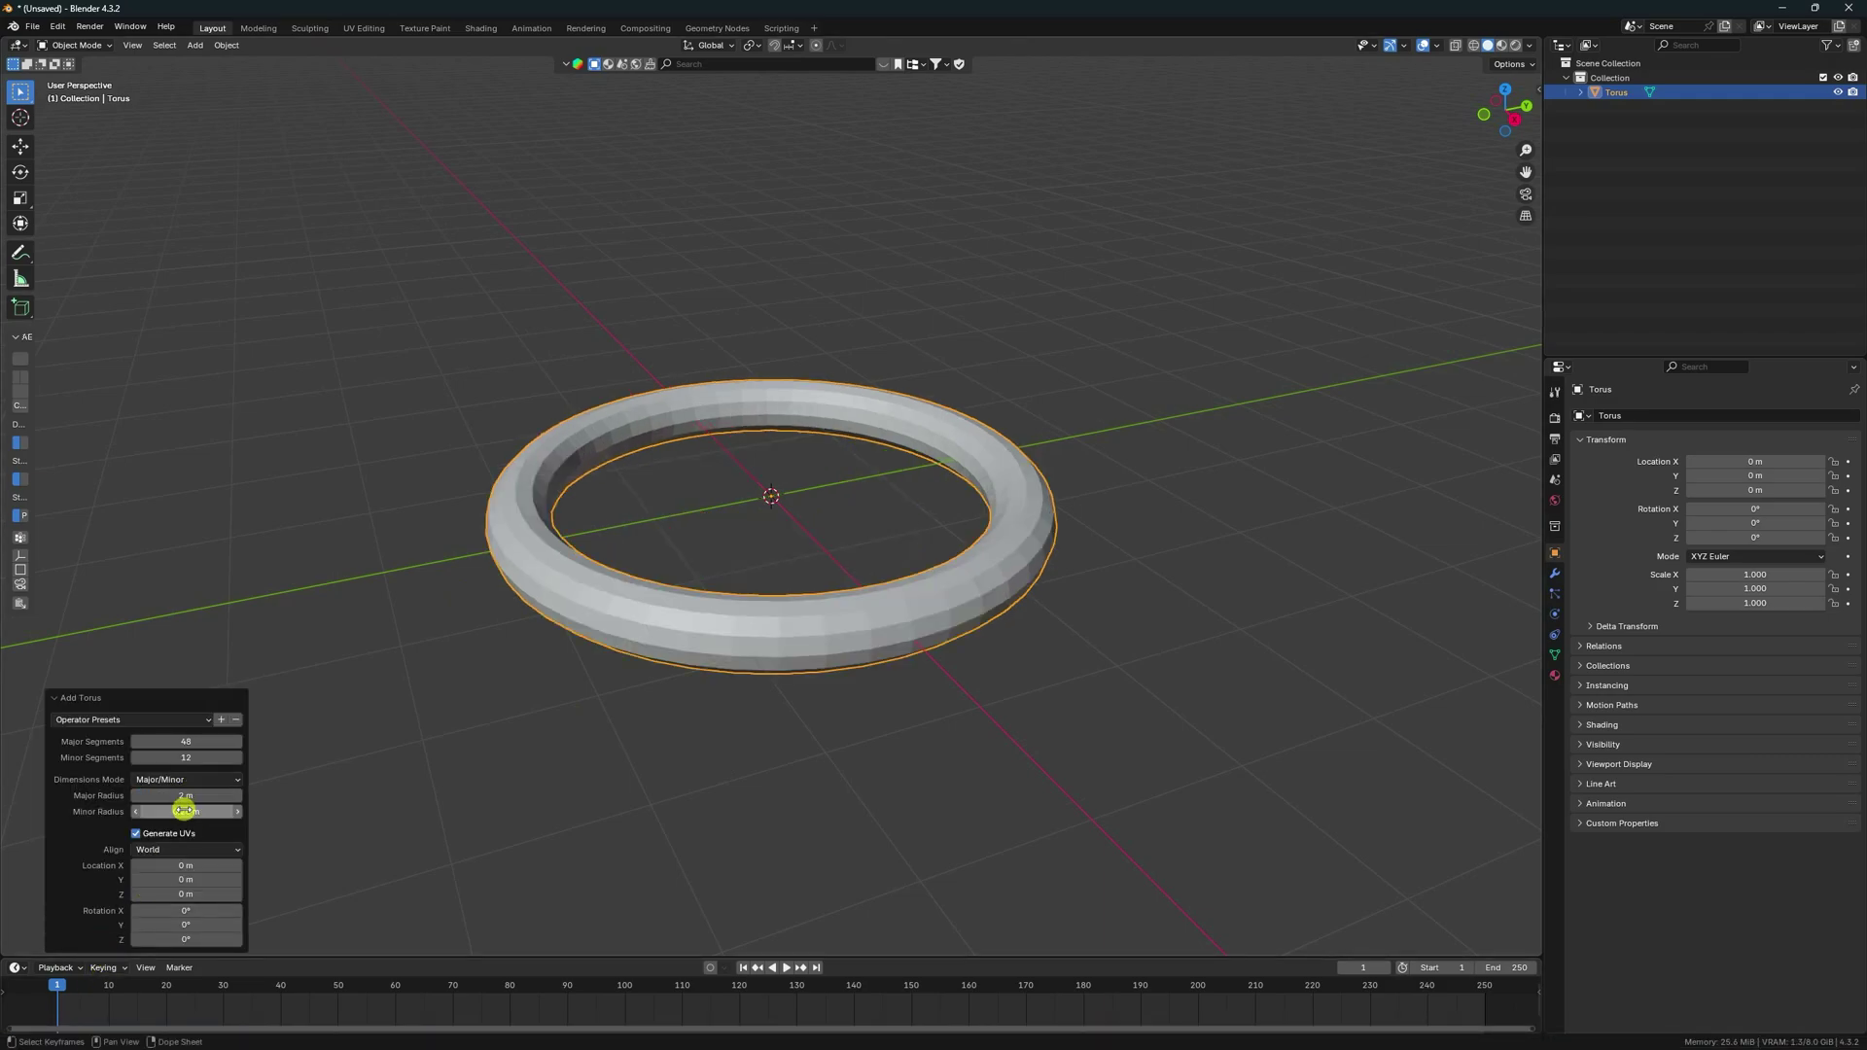
{"action": "left_click", "coordinate": [184, 810]}
{"action": "type", "text": "0.5"}
{"action": "key", "text": "Return"}
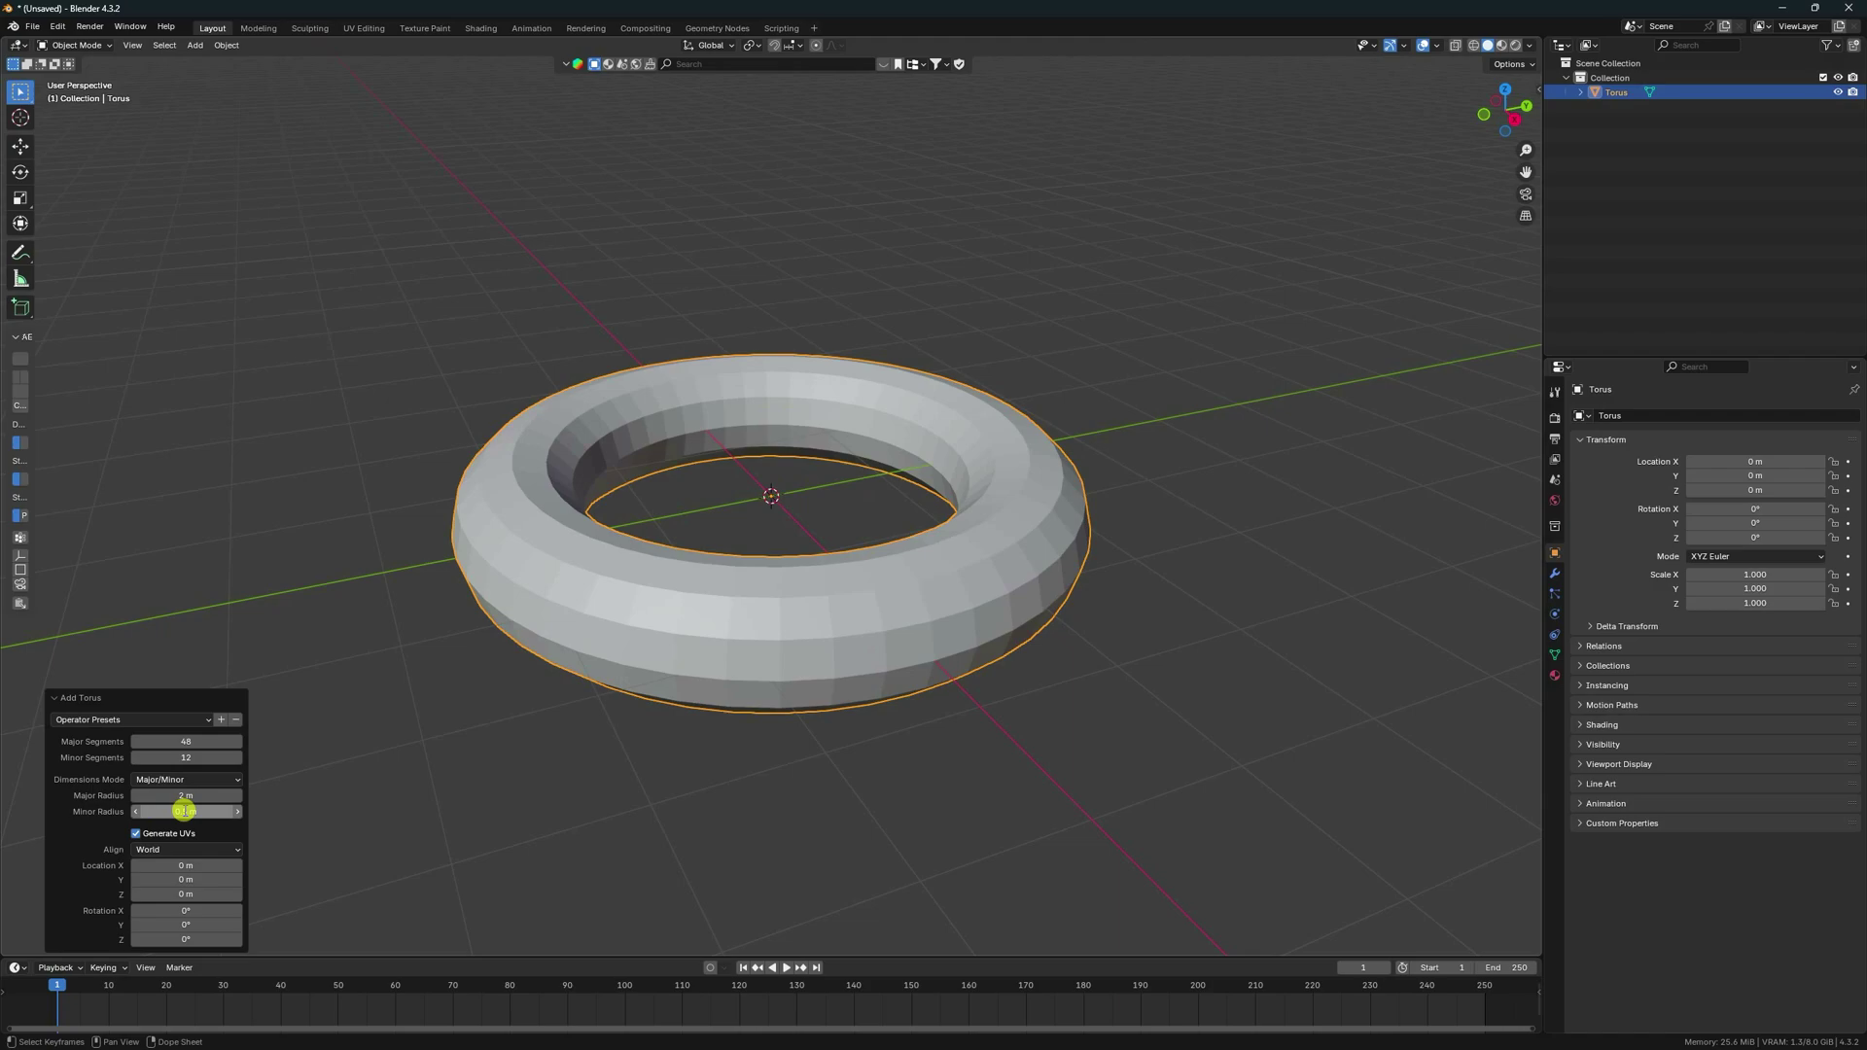
Step: Add a Subdivision Surface modifier to the torus with viewport level 3
{"action": "left_click", "coordinate": [1554, 573]}
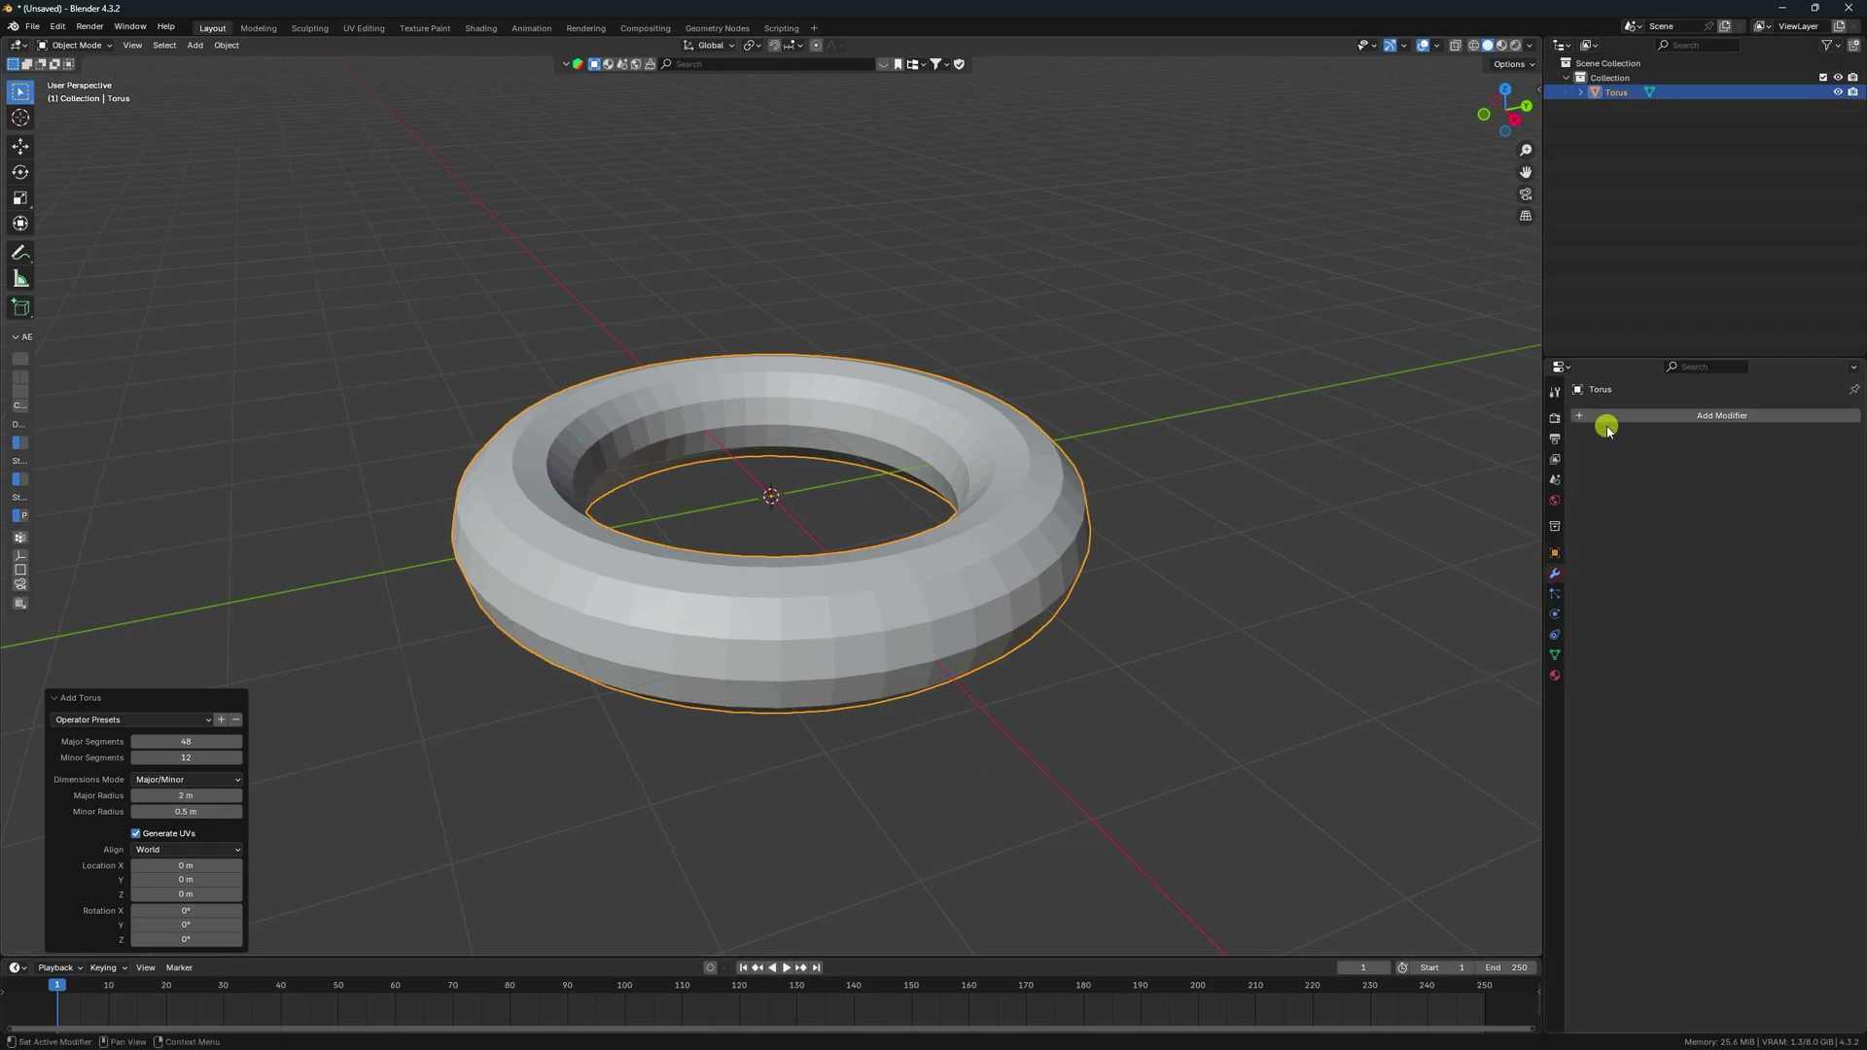
{"action": "left_click", "coordinate": [1605, 418]}
{"action": "mouse_move", "coordinate": [1596, 453]}
{"action": "mouse_move", "coordinate": [1587, 421]}
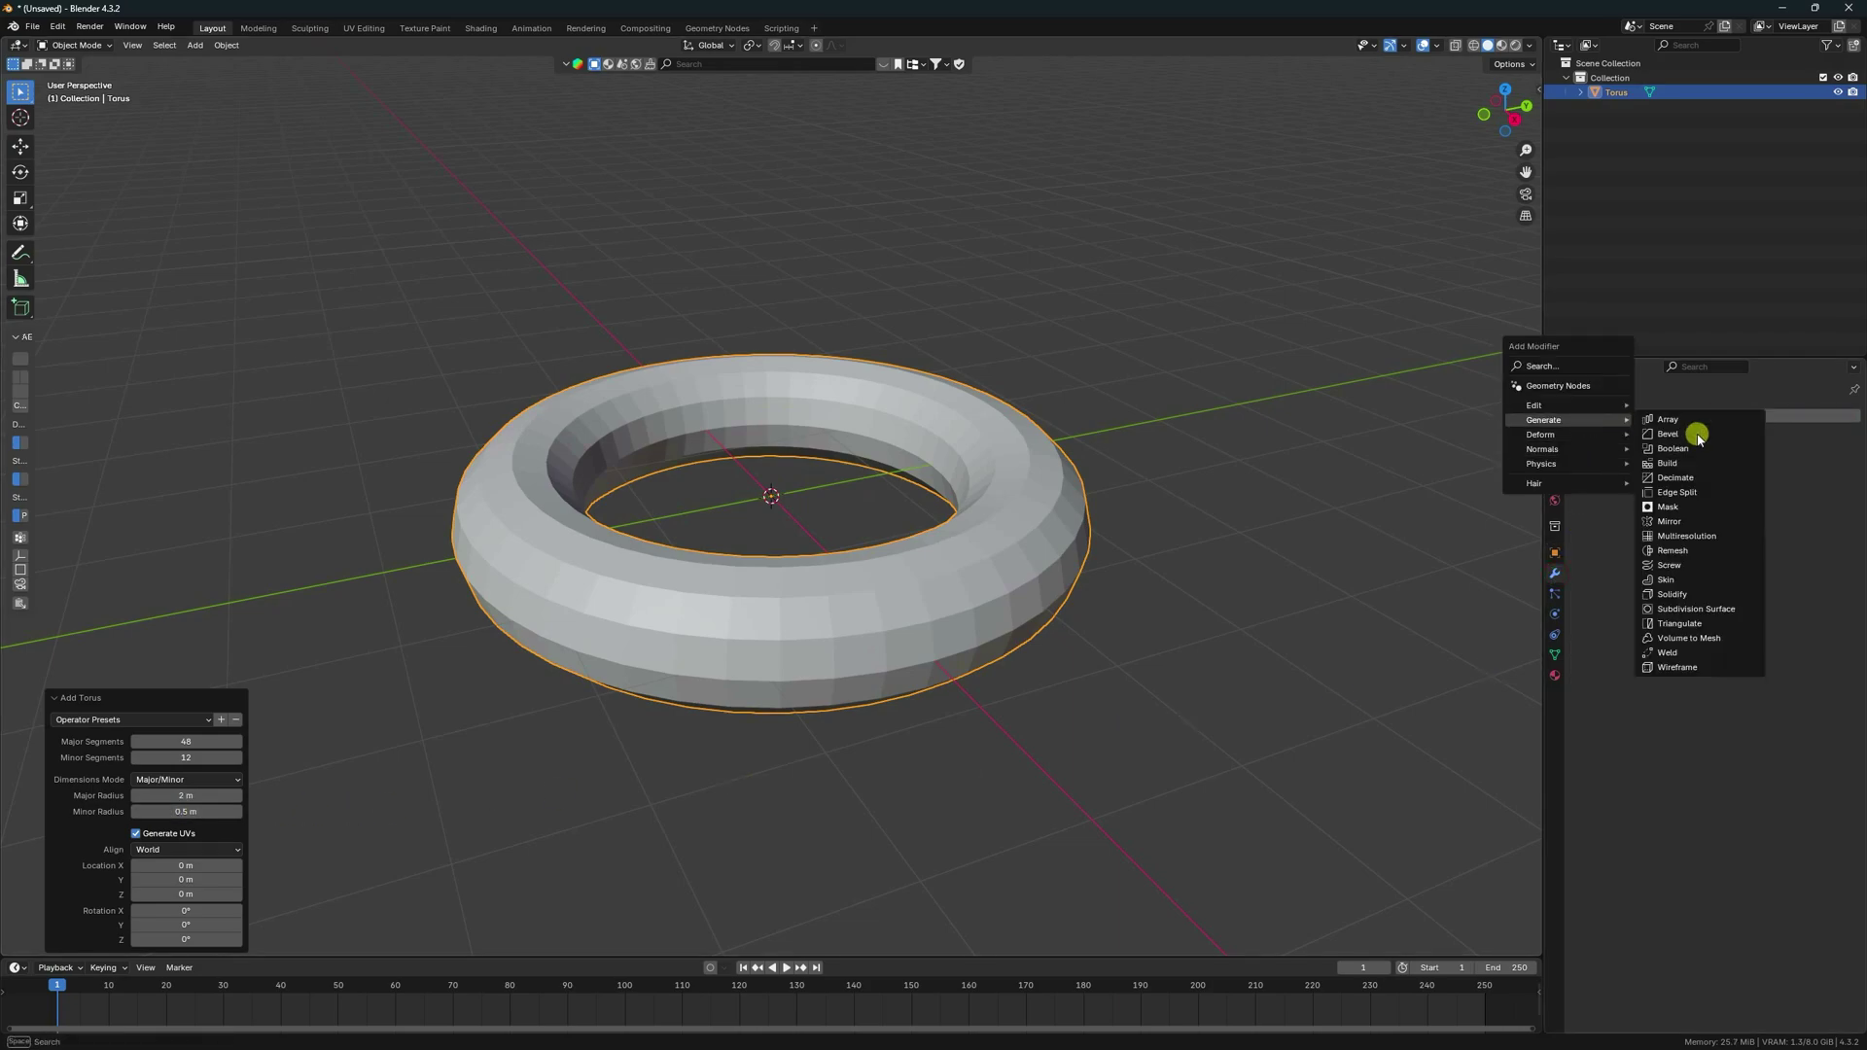
{"action": "left_click", "coordinate": [1696, 607]}
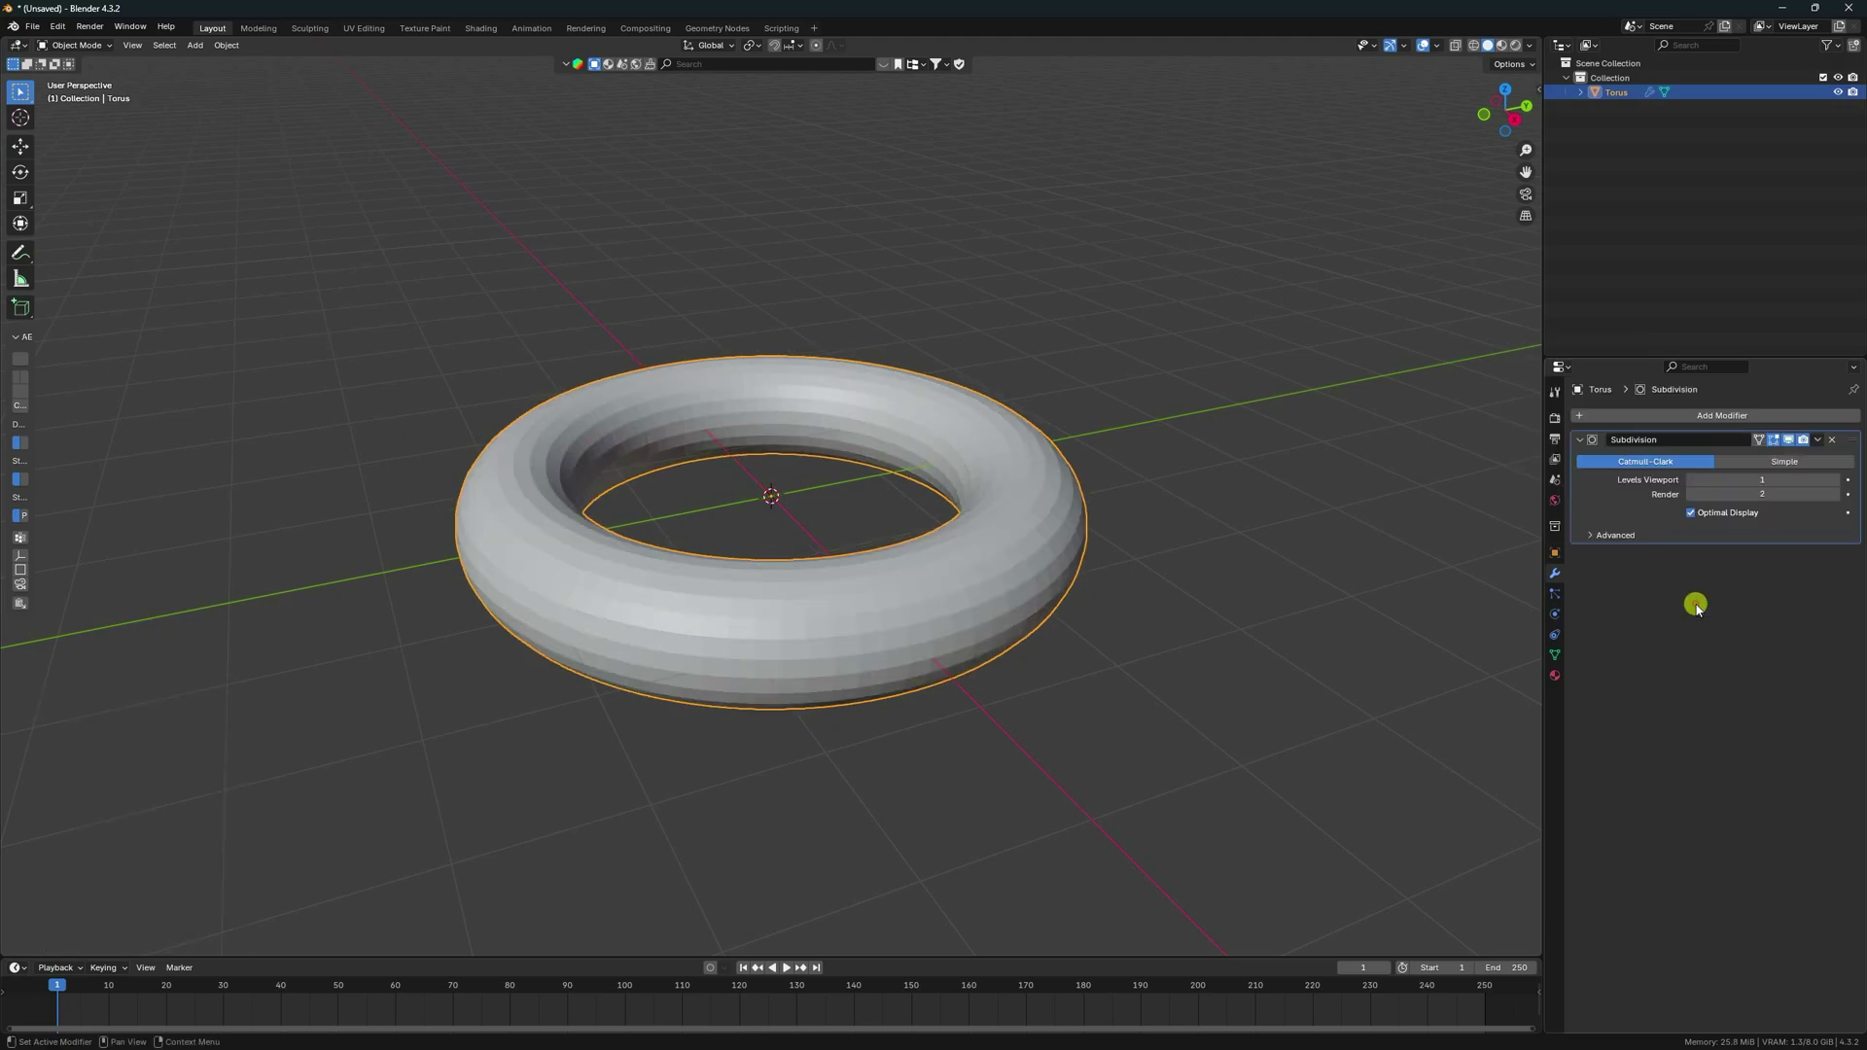
{"action": "left_click", "coordinate": [1832, 480]}
{"action": "left_click", "coordinate": [1832, 480]}
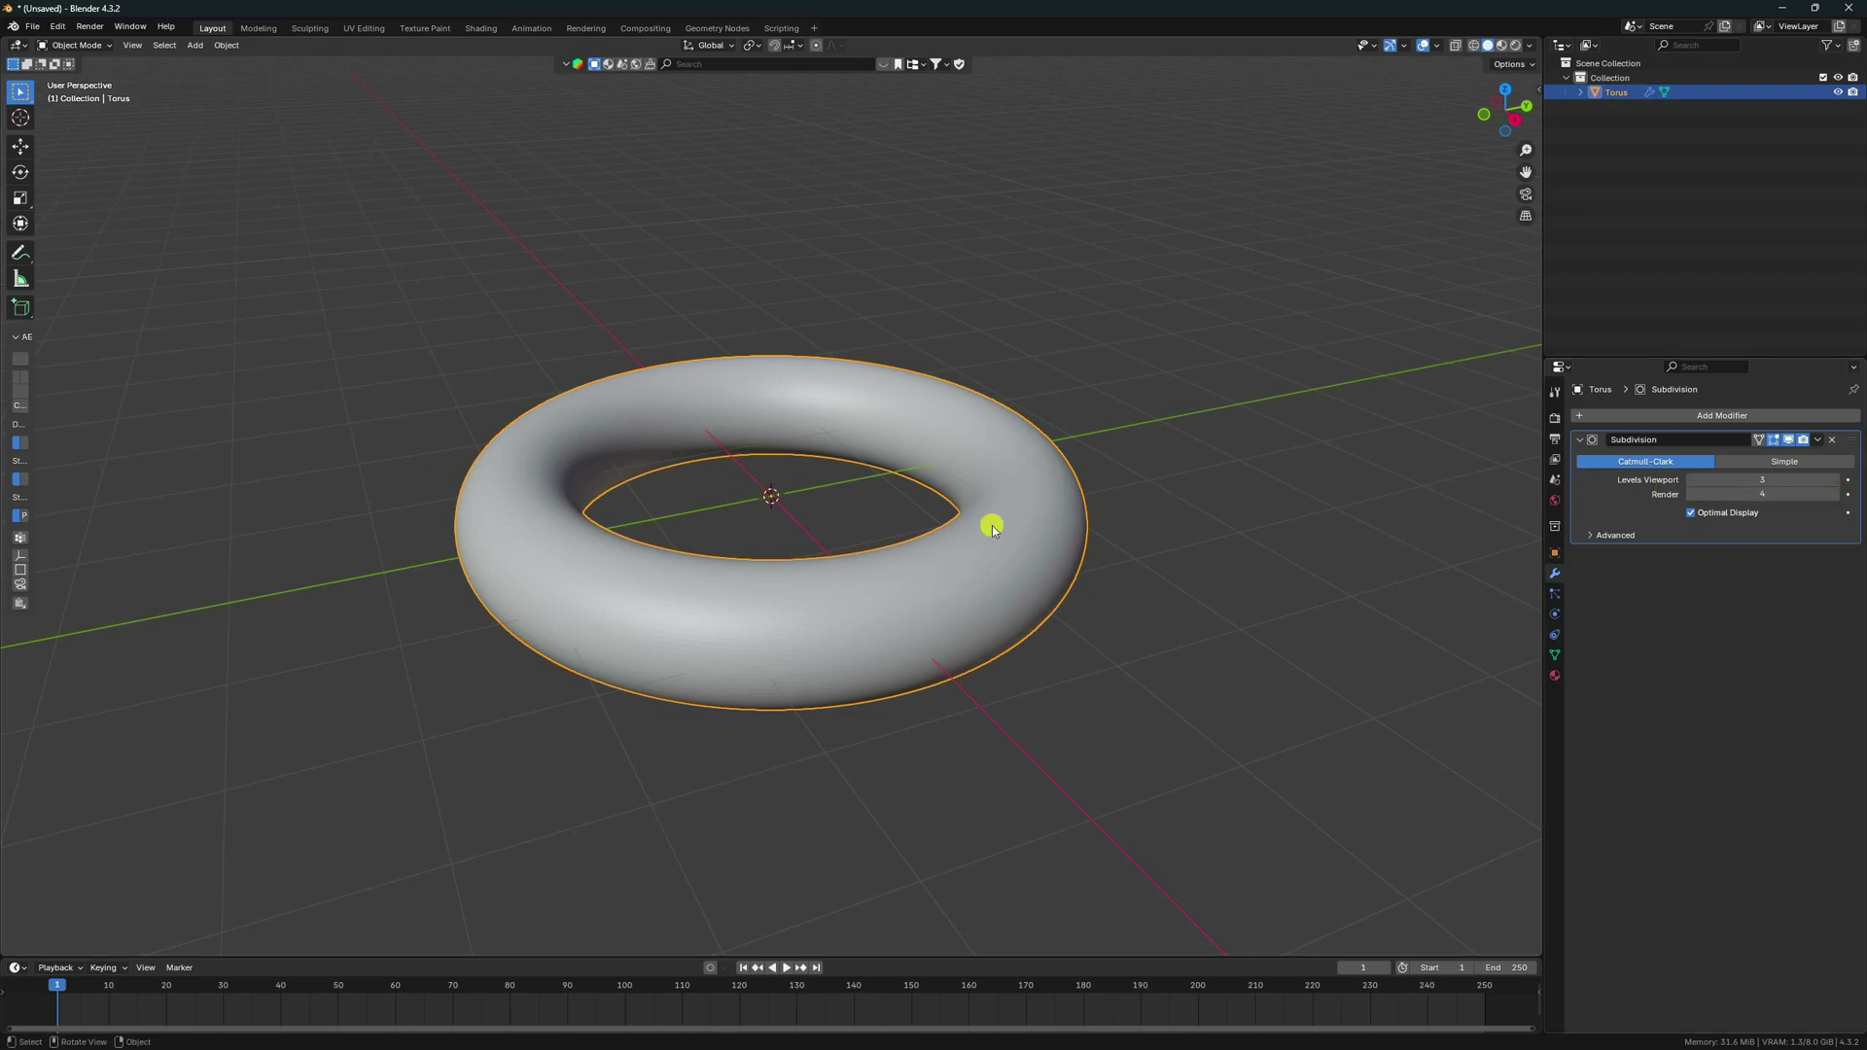
Step: Shade the torus smooth and switch to the Shading workspace
{"action": "right_click", "coordinate": [1034, 511]}
{"action": "left_click", "coordinate": [1030, 505]}
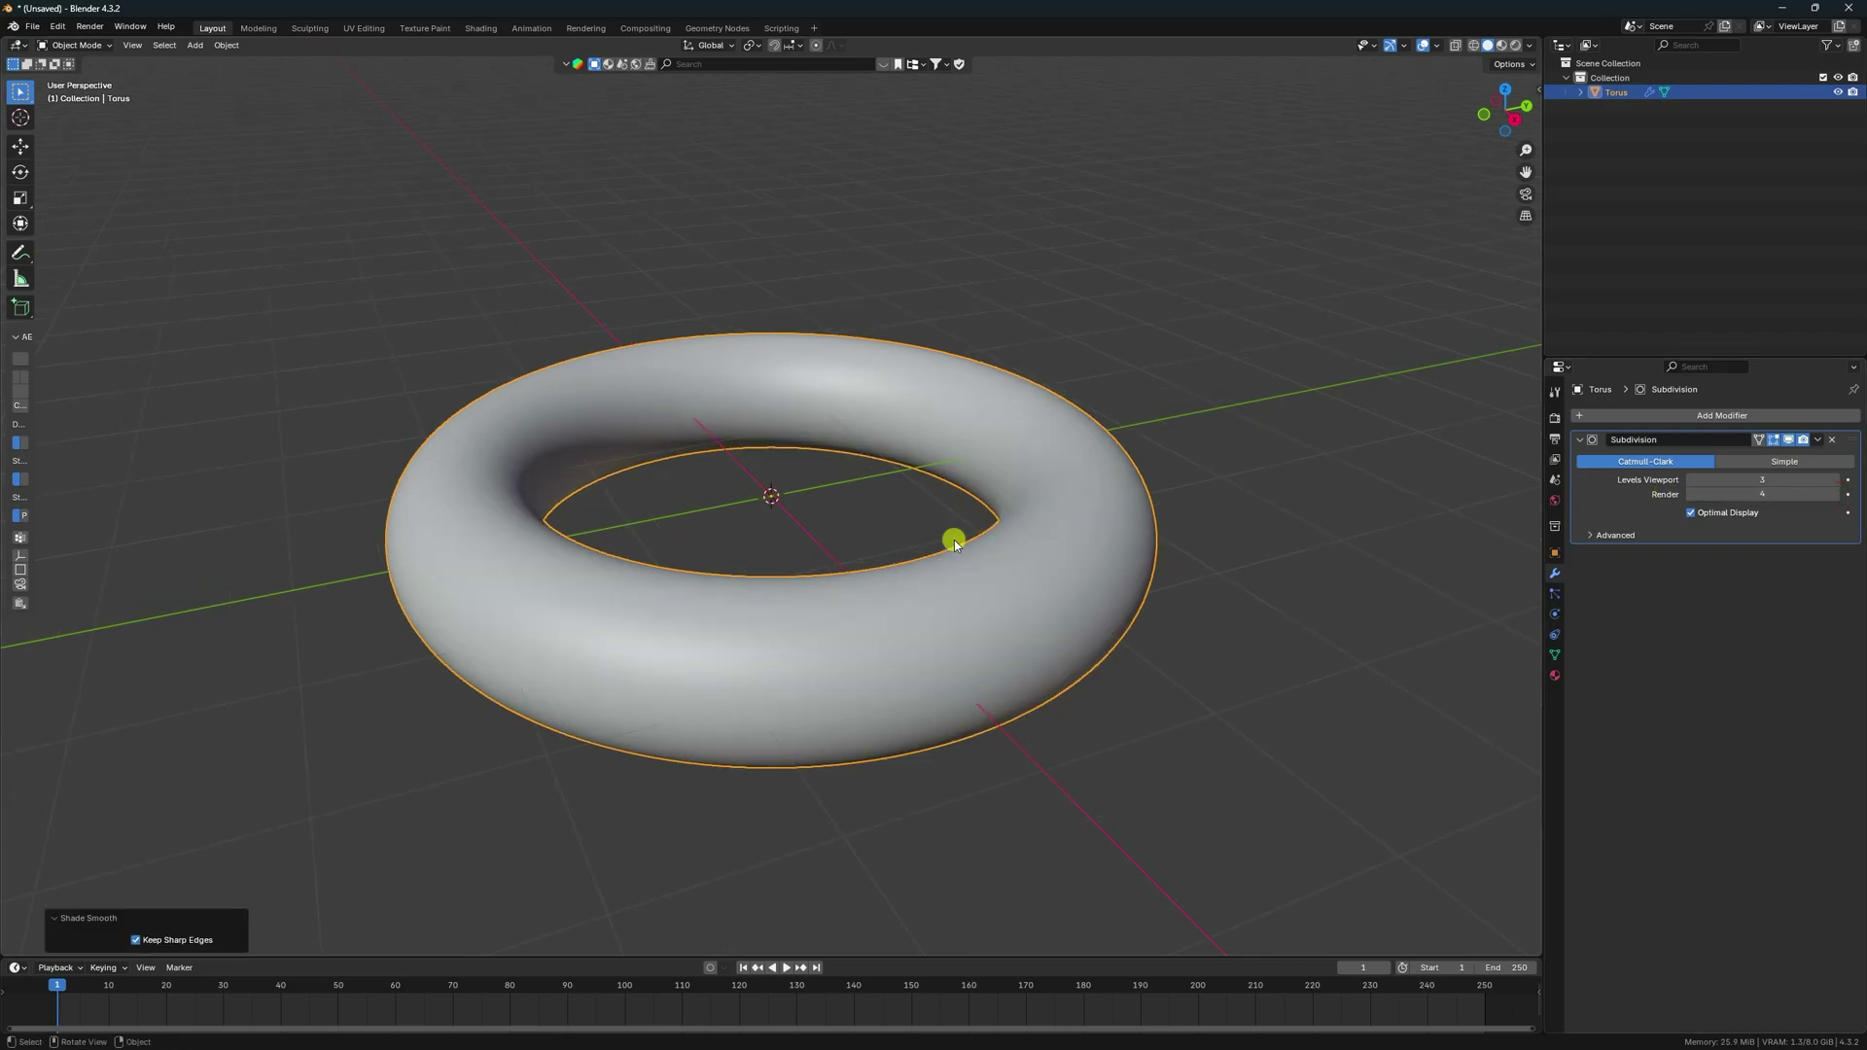
{"action": "left_click", "coordinate": [1093, 552]}
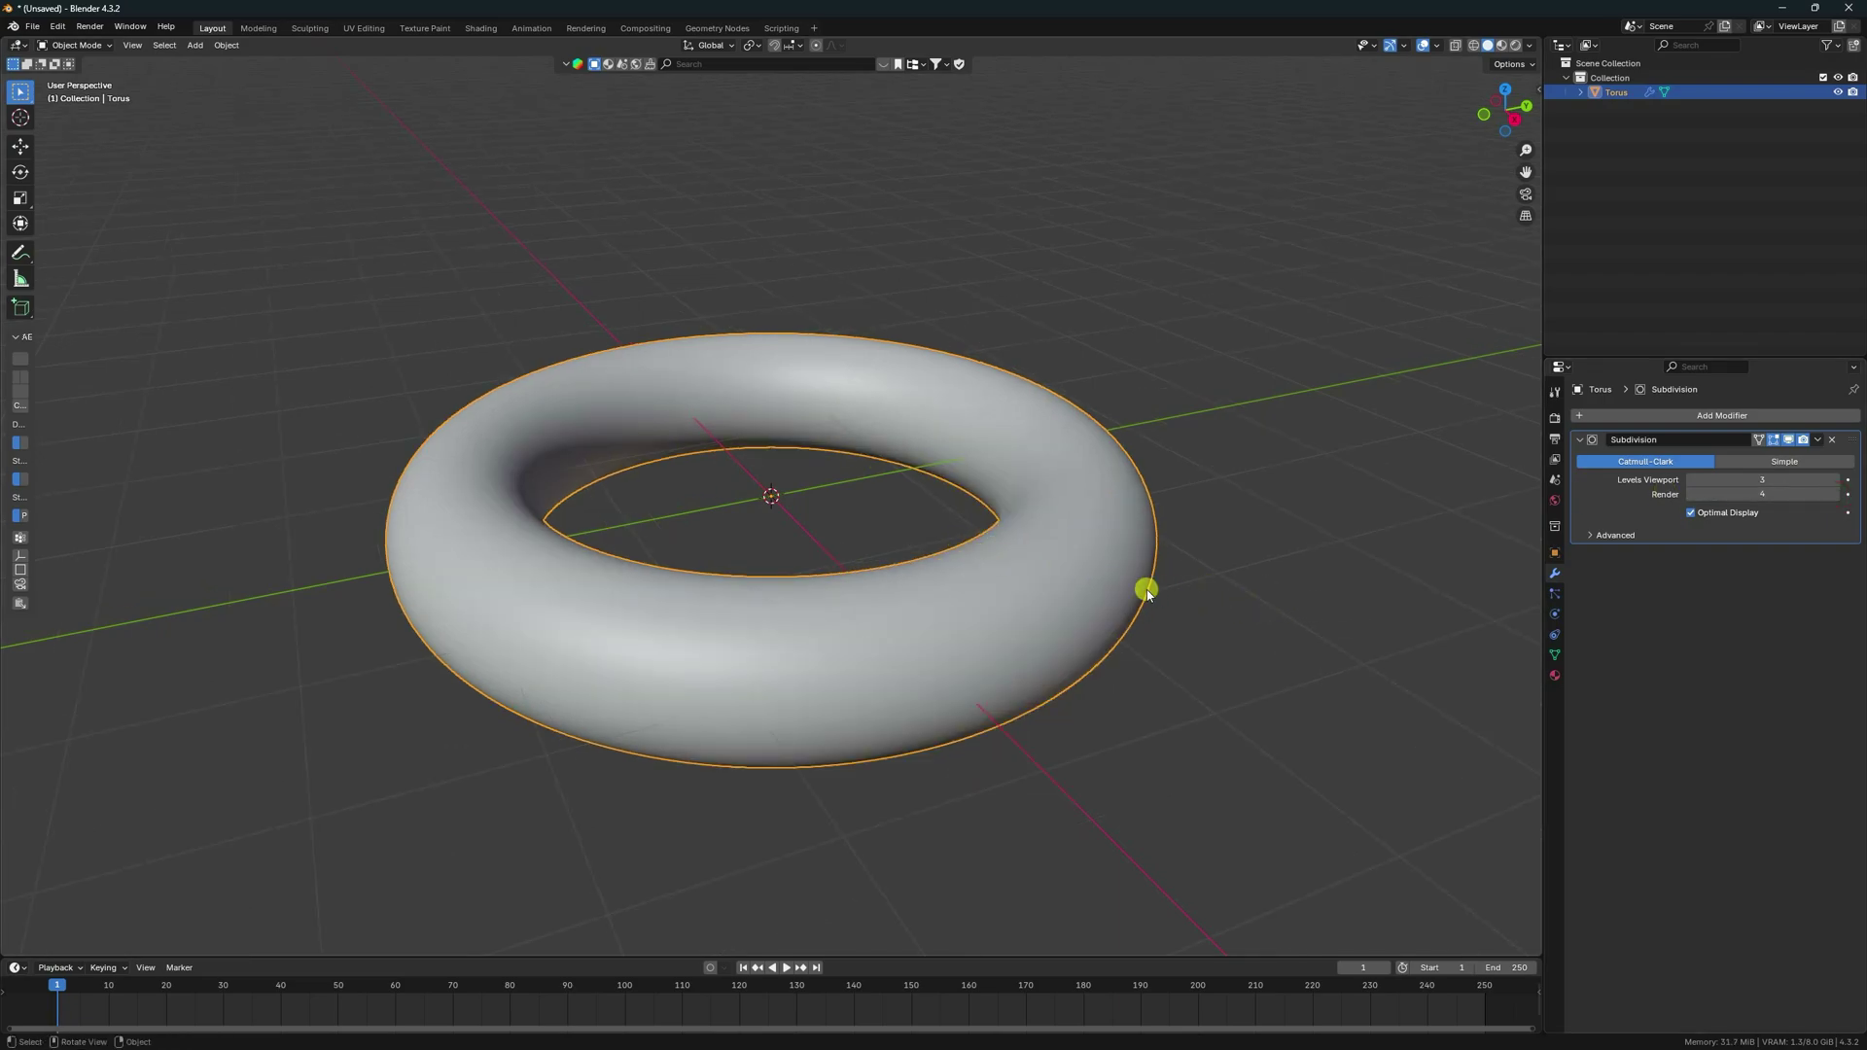
{"action": "middle_click_drag", "start_coordinate": [815, 665], "coordinate": [768, 623]}
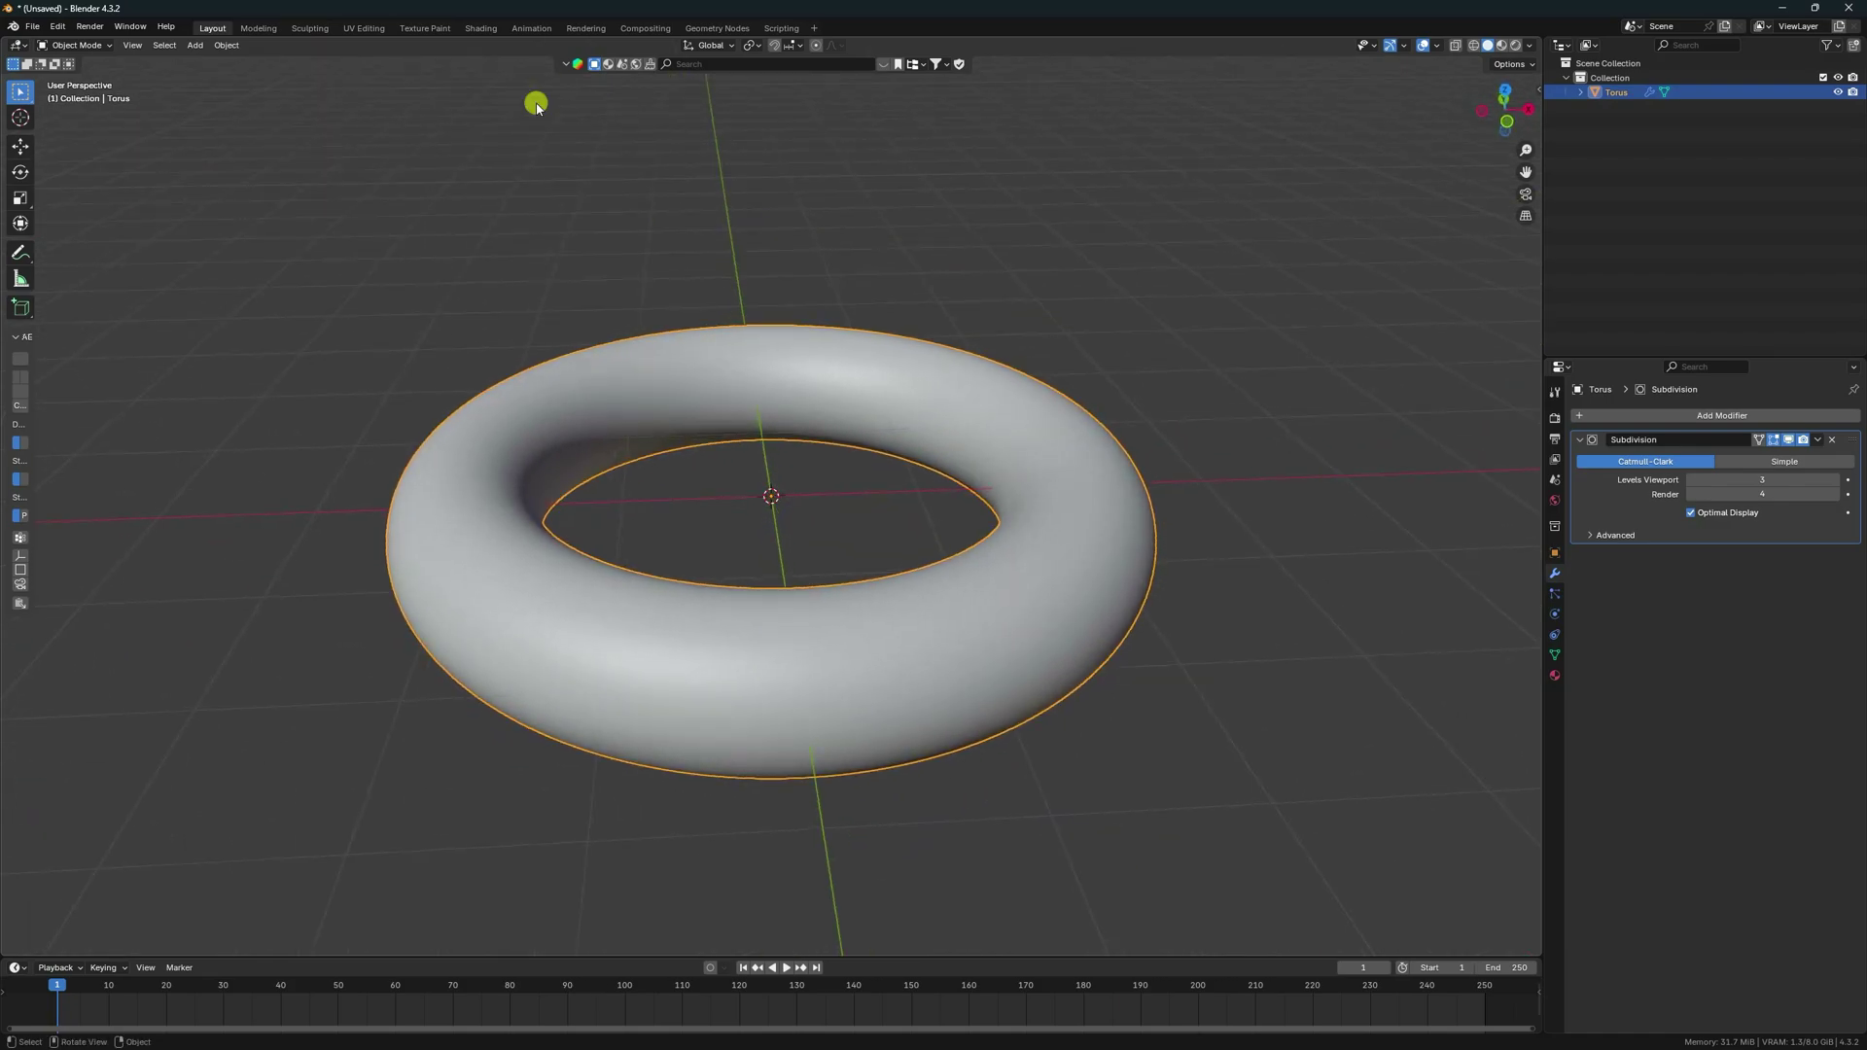
{"action": "left_click", "coordinate": [484, 28]}
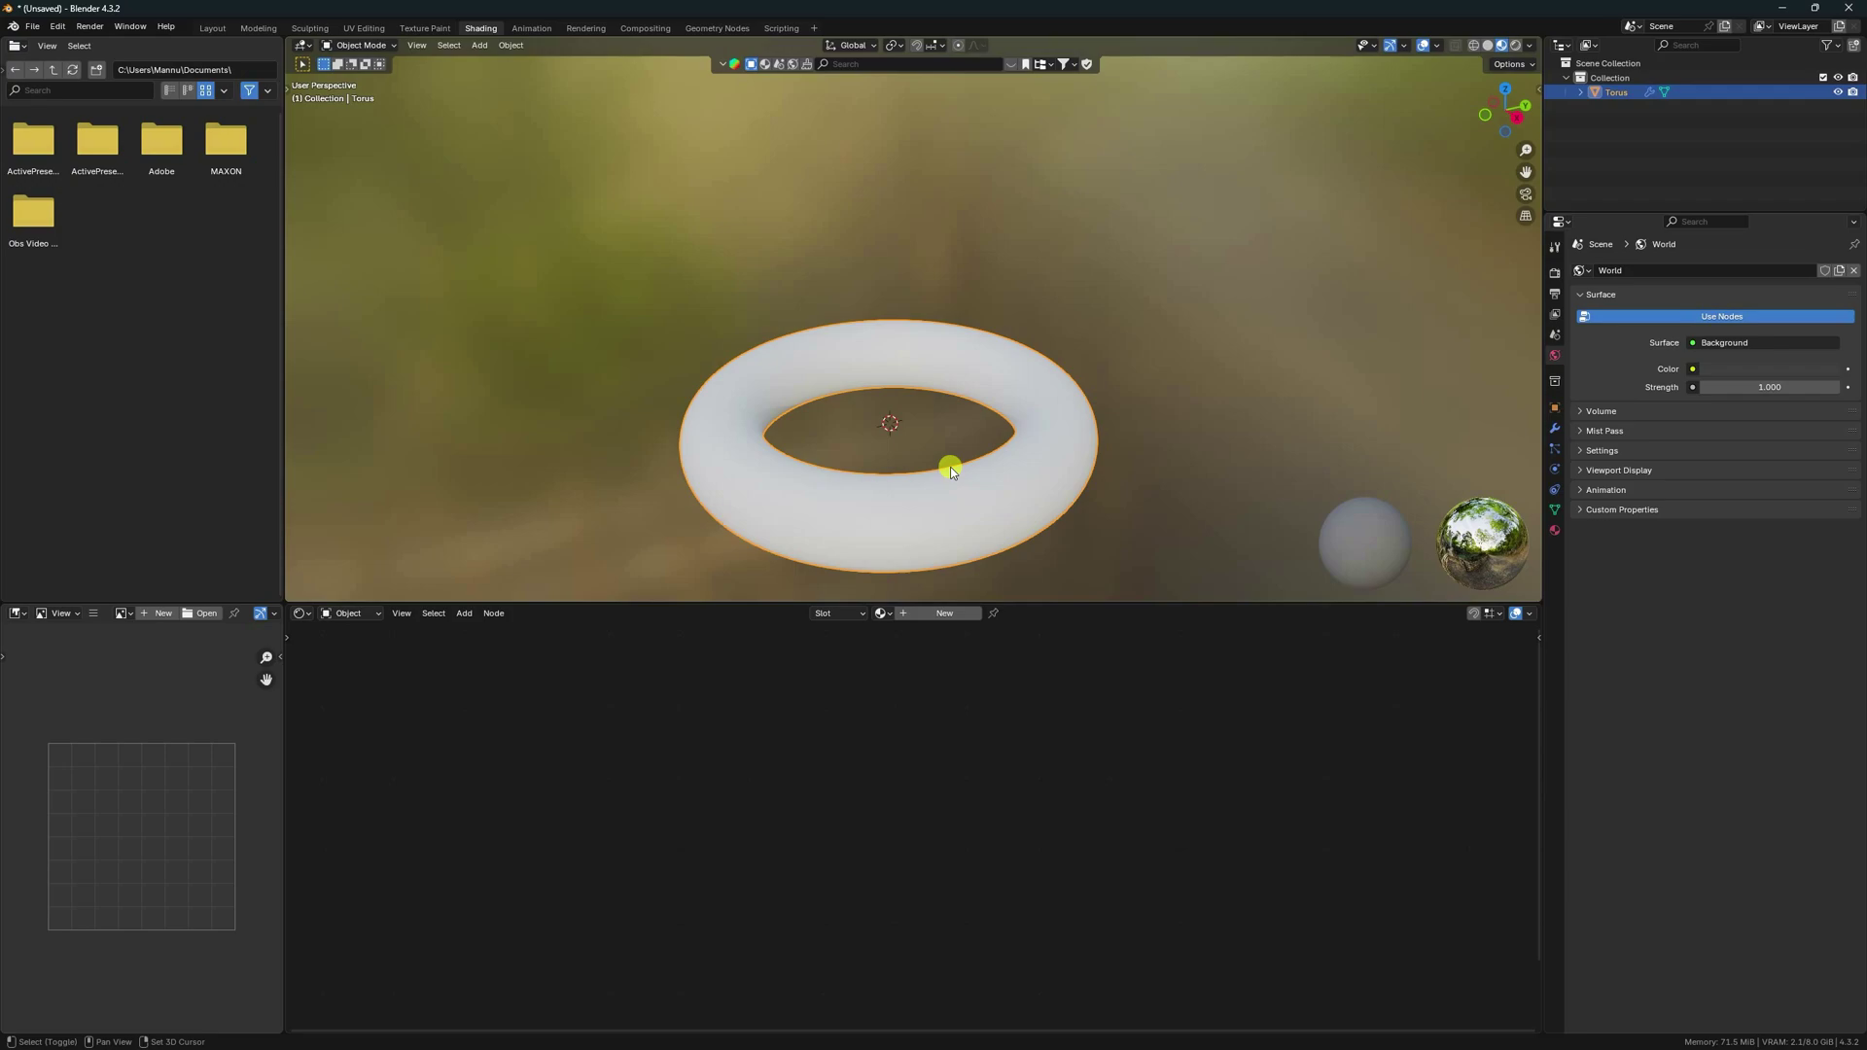
Step: Create a new material for the torus and merge the image area into the node editor
{"action": "middle_click_drag", "start_coordinate": [951, 471], "coordinate": [1012, 403], "text": "shift"}
{"action": "left_click", "coordinate": [924, 614]}
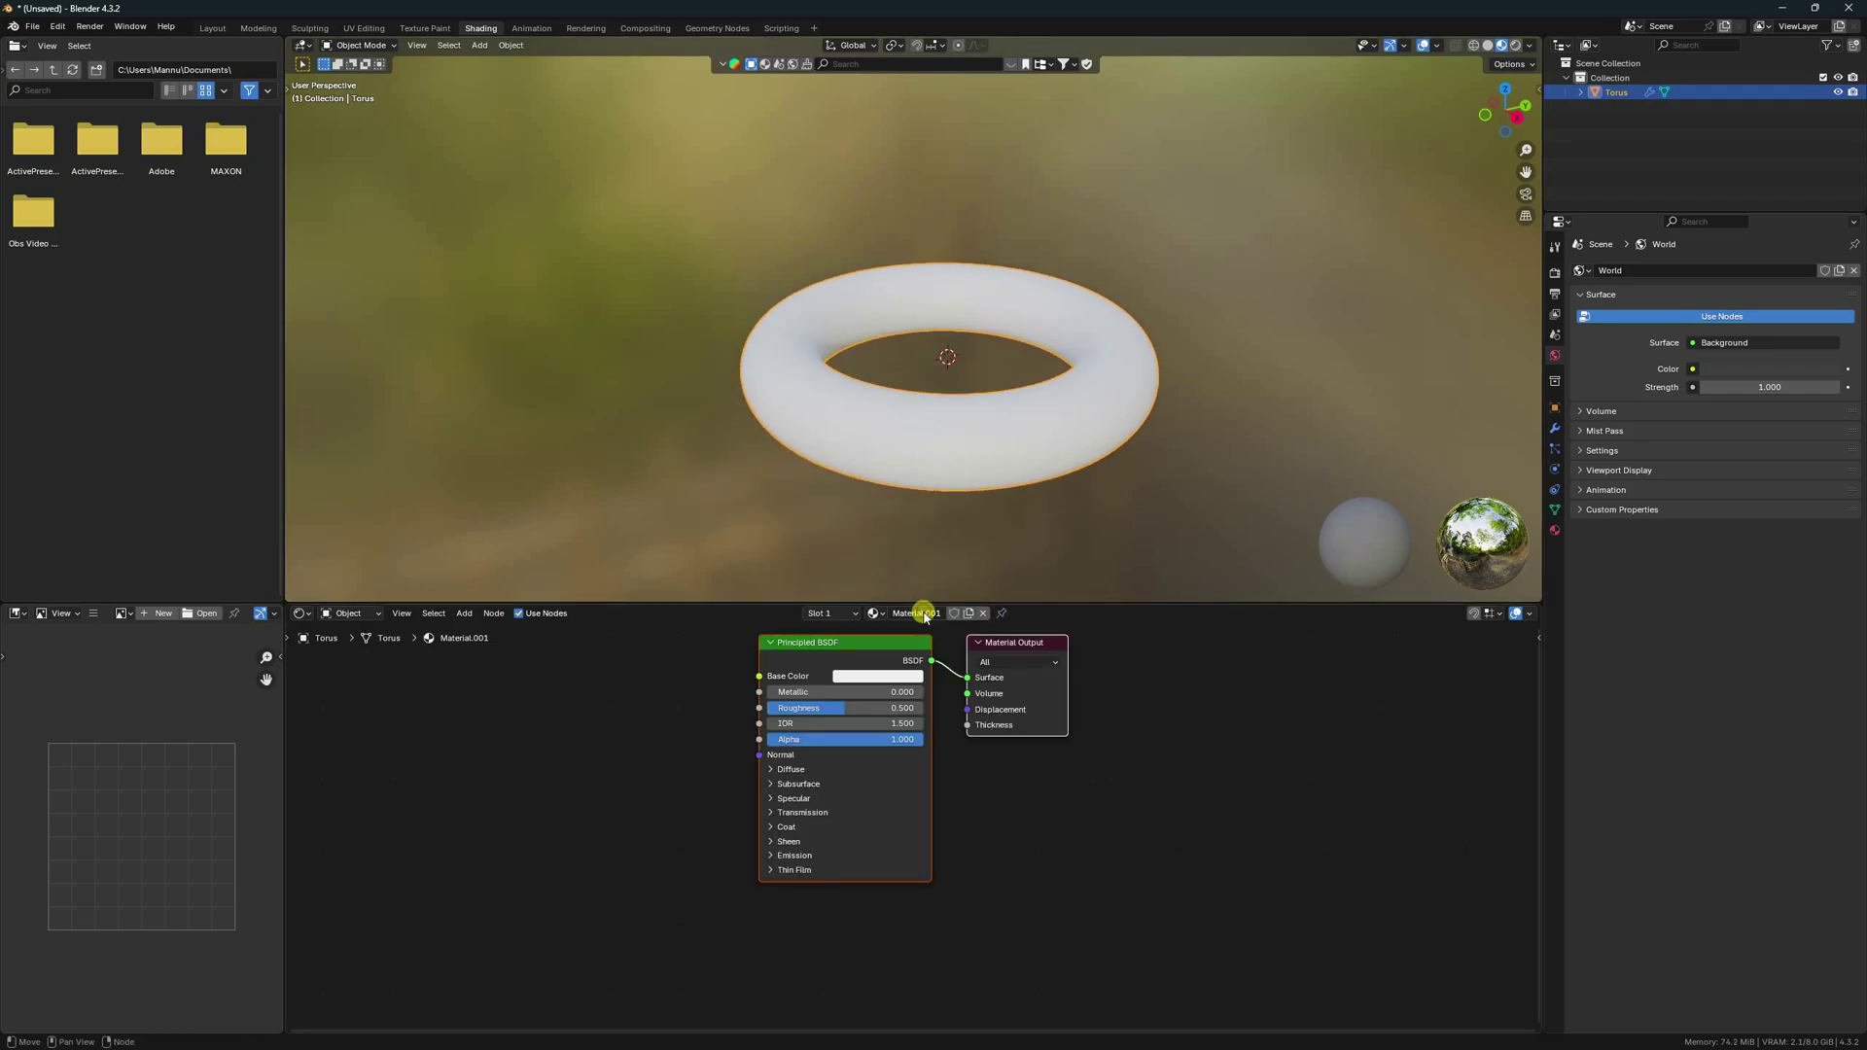
{"action": "right_click", "coordinate": [284, 824]}
{"action": "left_click", "coordinate": [220, 881]}
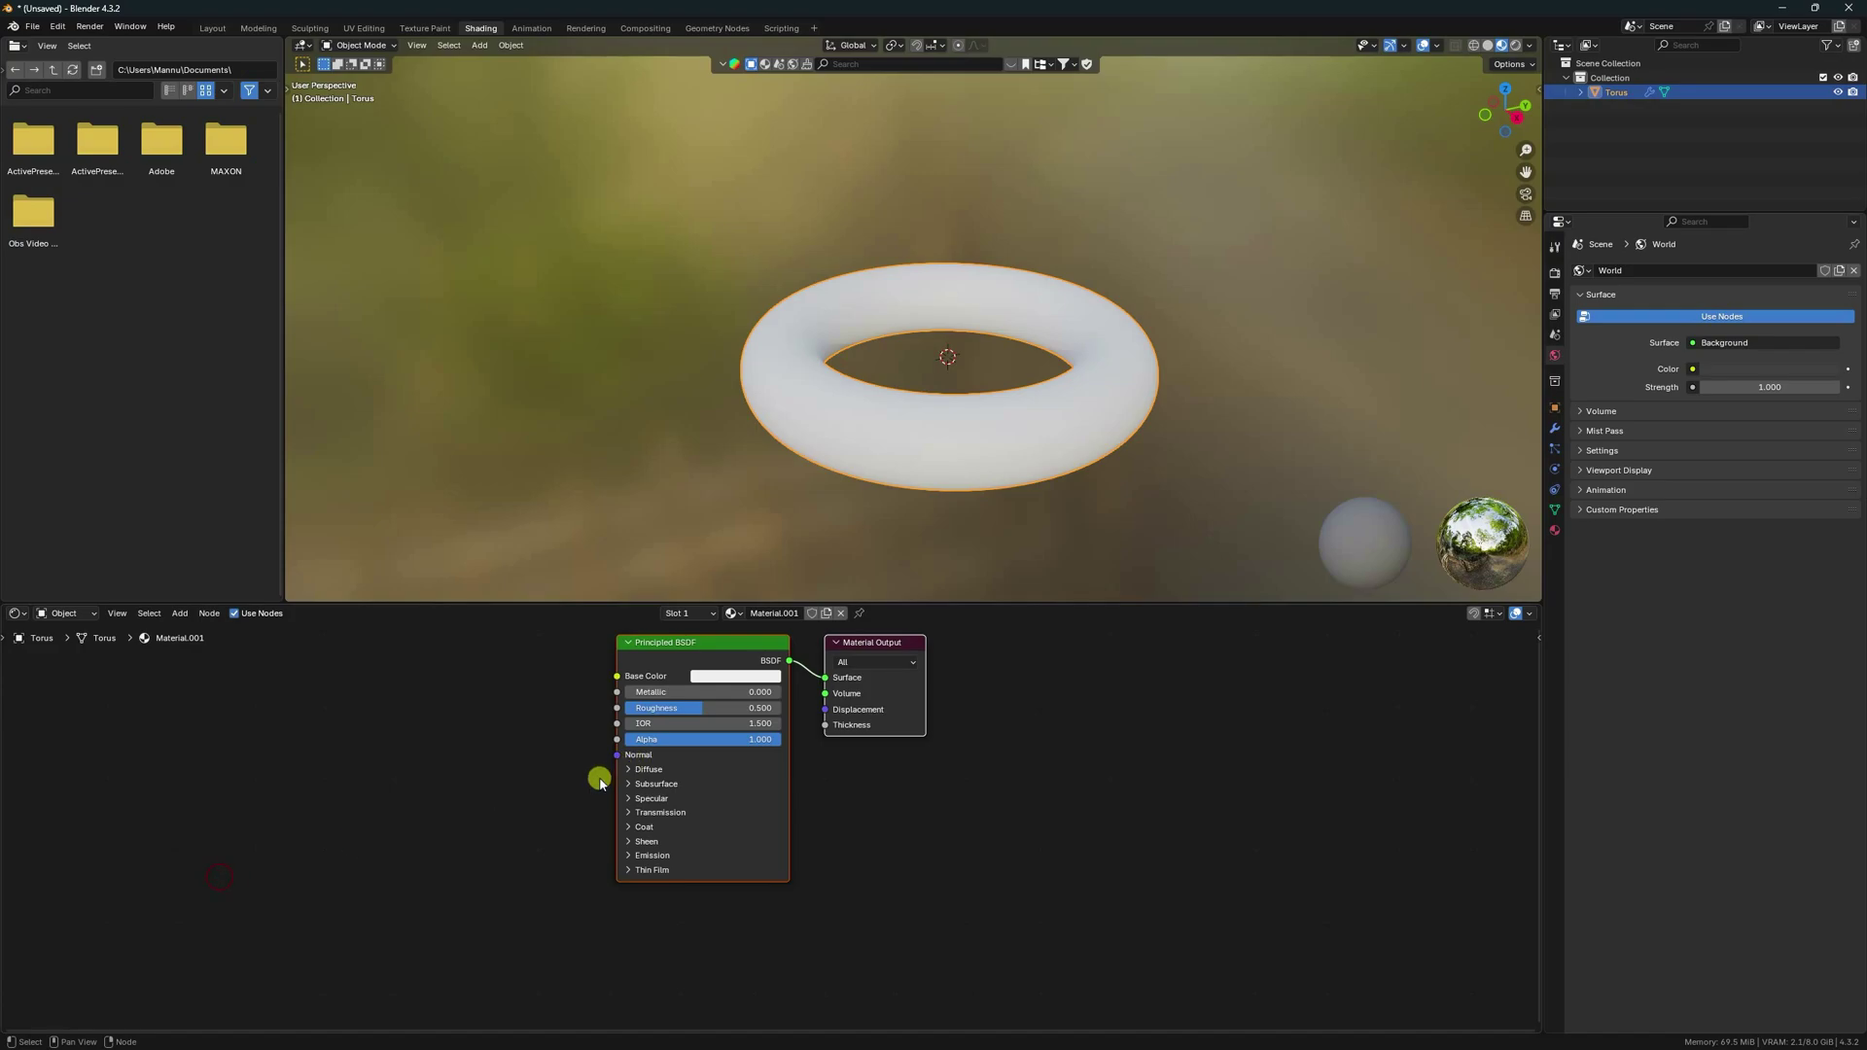
{"action": "middle_click_drag", "start_coordinate": [600, 784], "coordinate": [842, 833]}
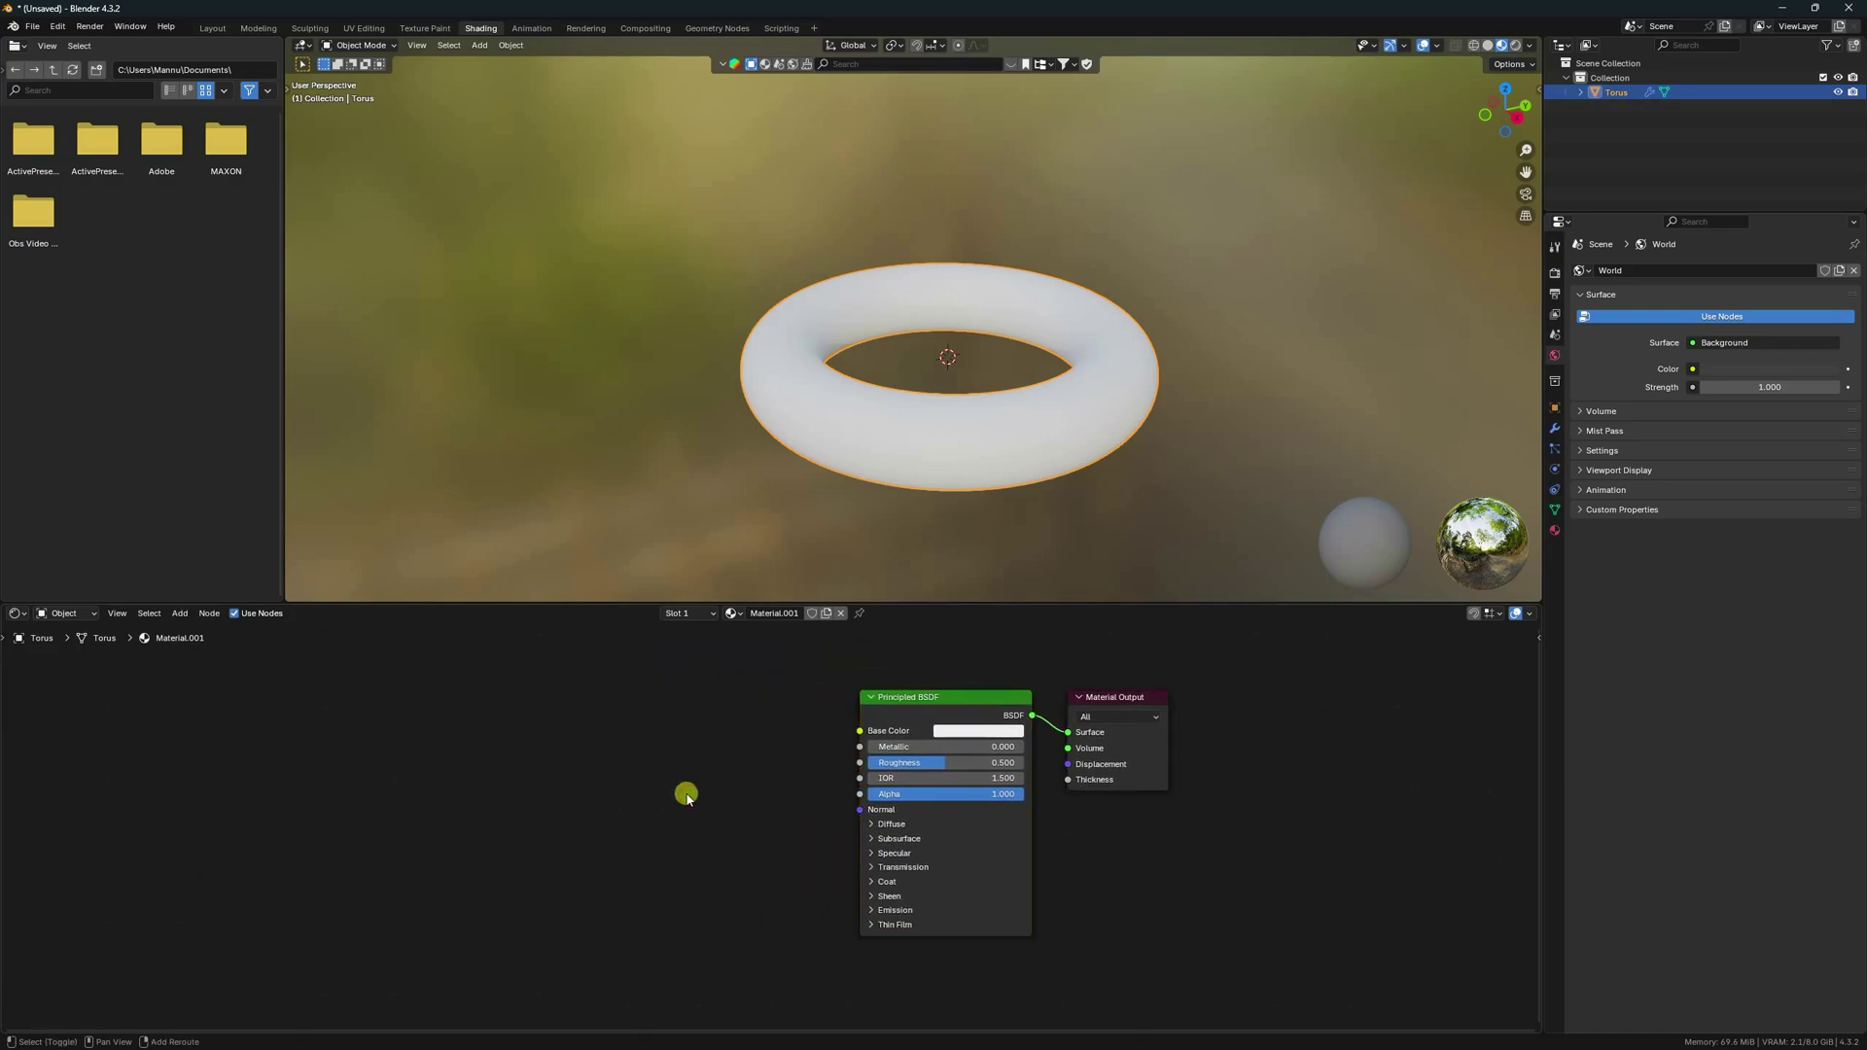
Step: Add a Color Ramp node and link its Color to the Principled BSDF Base Color
{"action": "key", "text": "shift+a"}
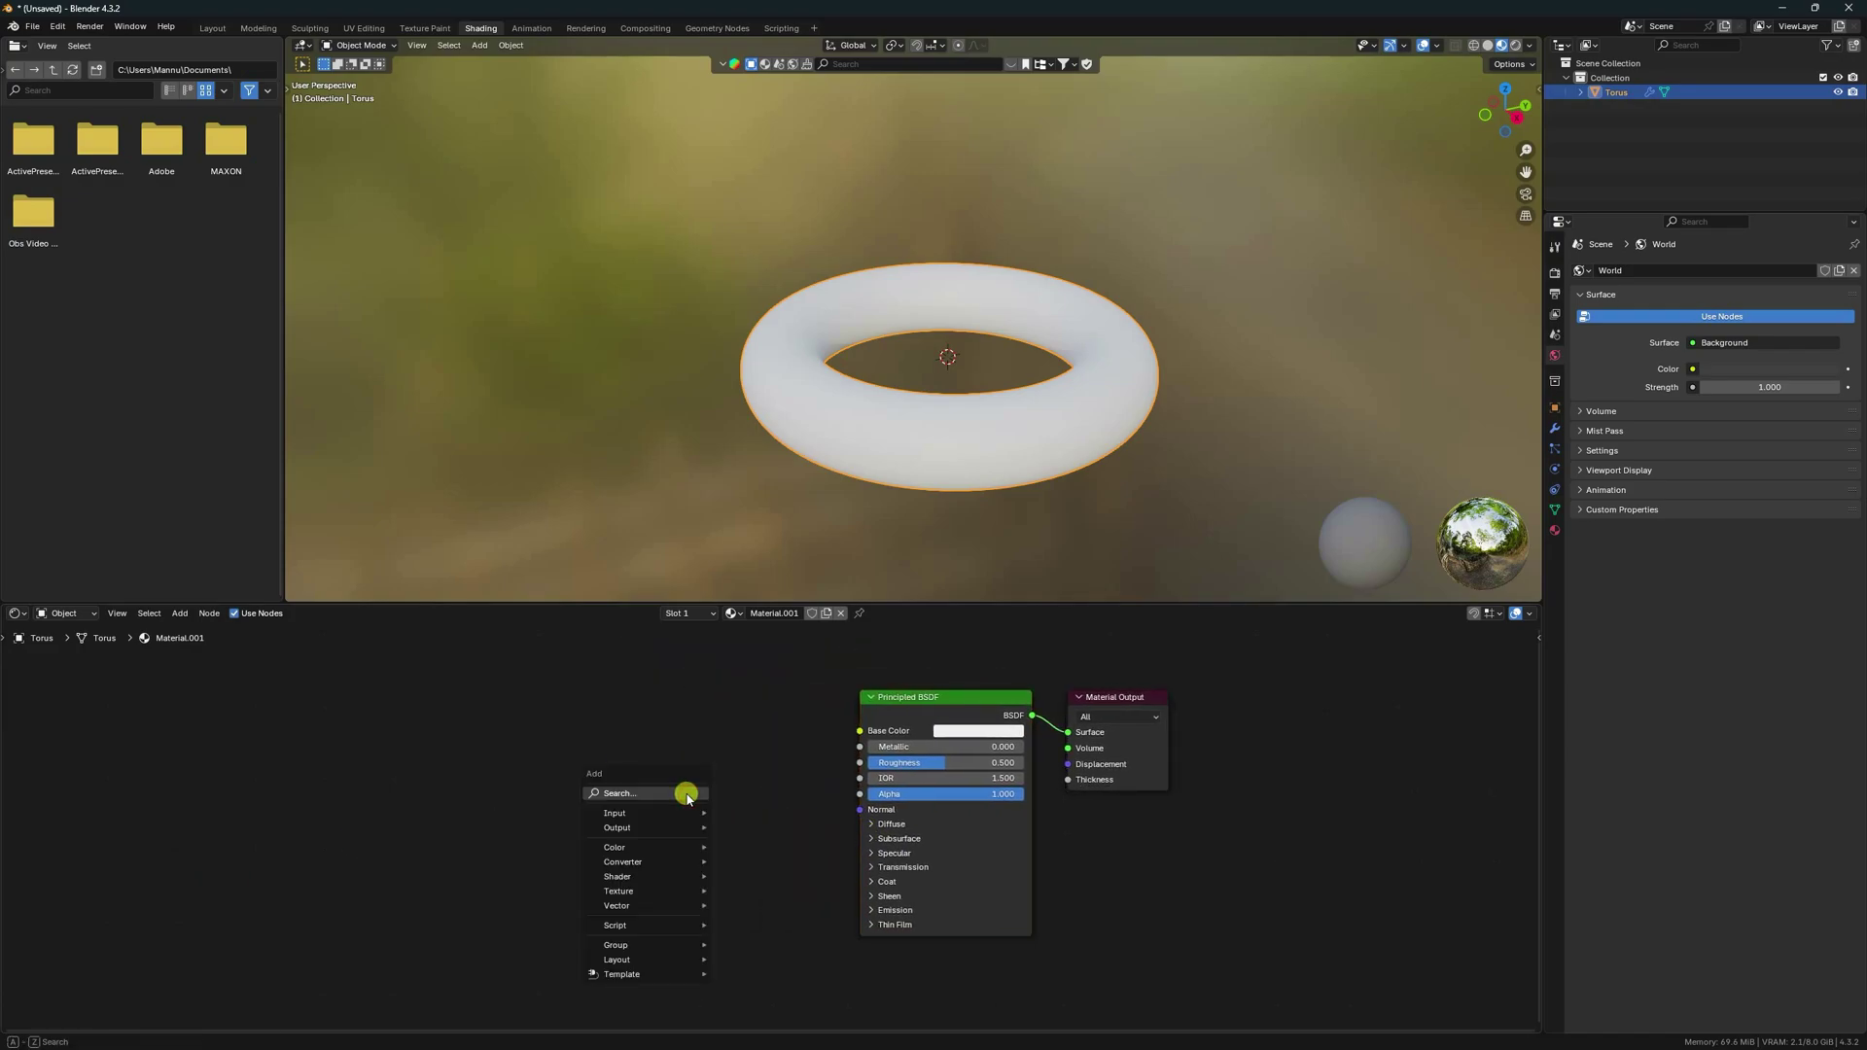
{"action": "left_click", "coordinate": [686, 793]}
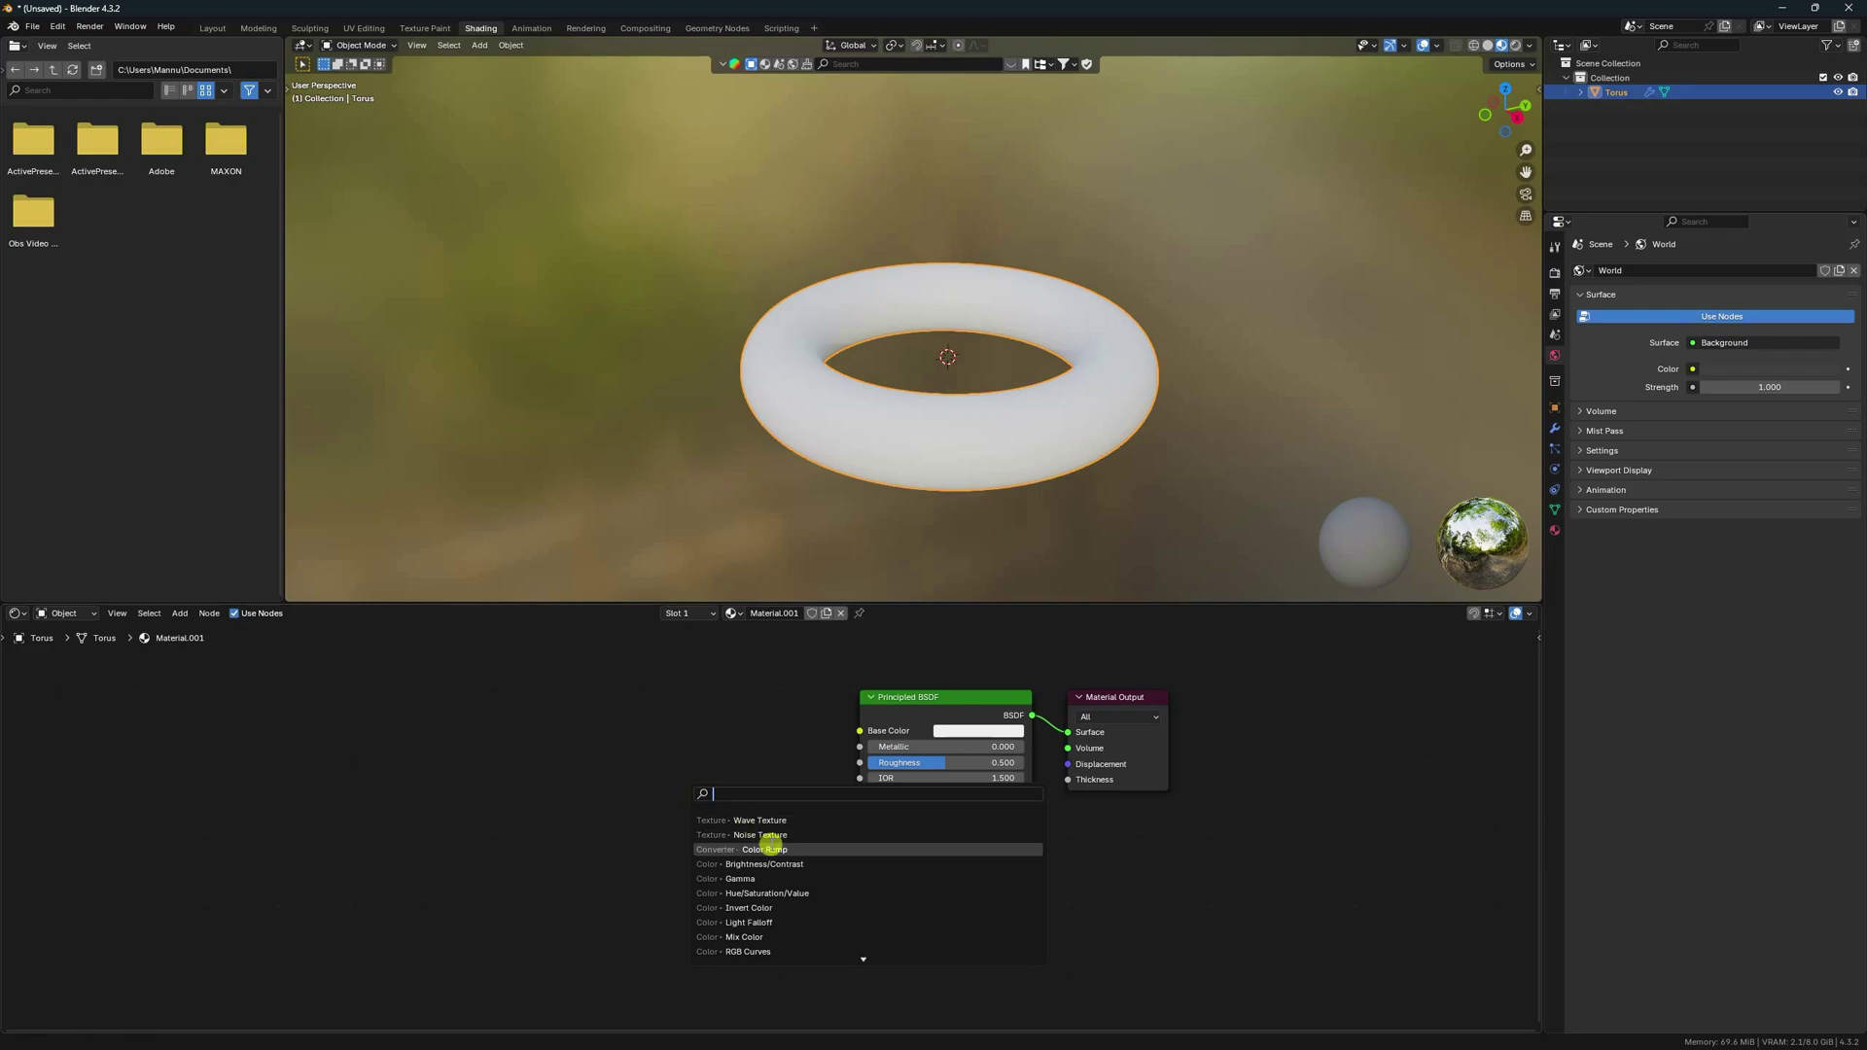
{"action": "left_click", "coordinate": [762, 849]}
{"action": "left_click", "coordinate": [627, 696]}
{"action": "scroll", "coordinate": [744, 717], "scroll_direction": "up", "scroll_amount": 3}
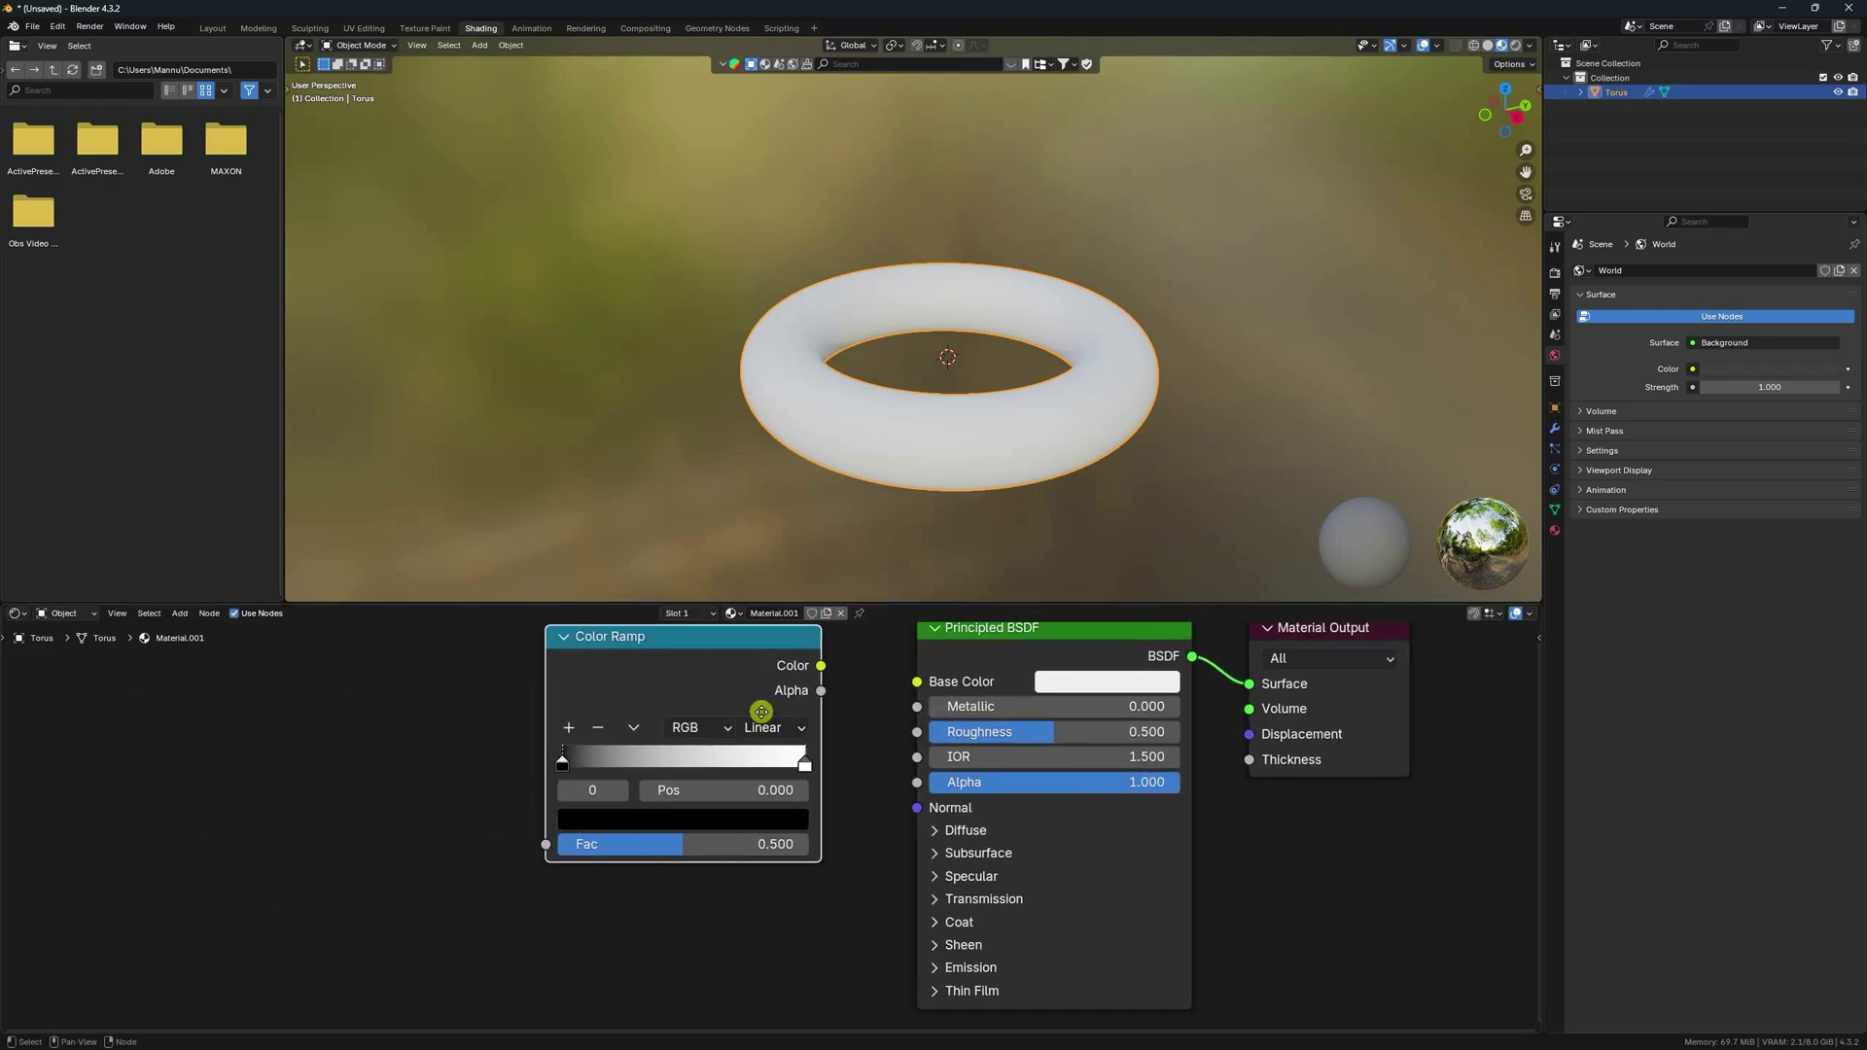
{"action": "left_click_drag", "start_coordinate": [835, 721], "coordinate": [929, 737]}
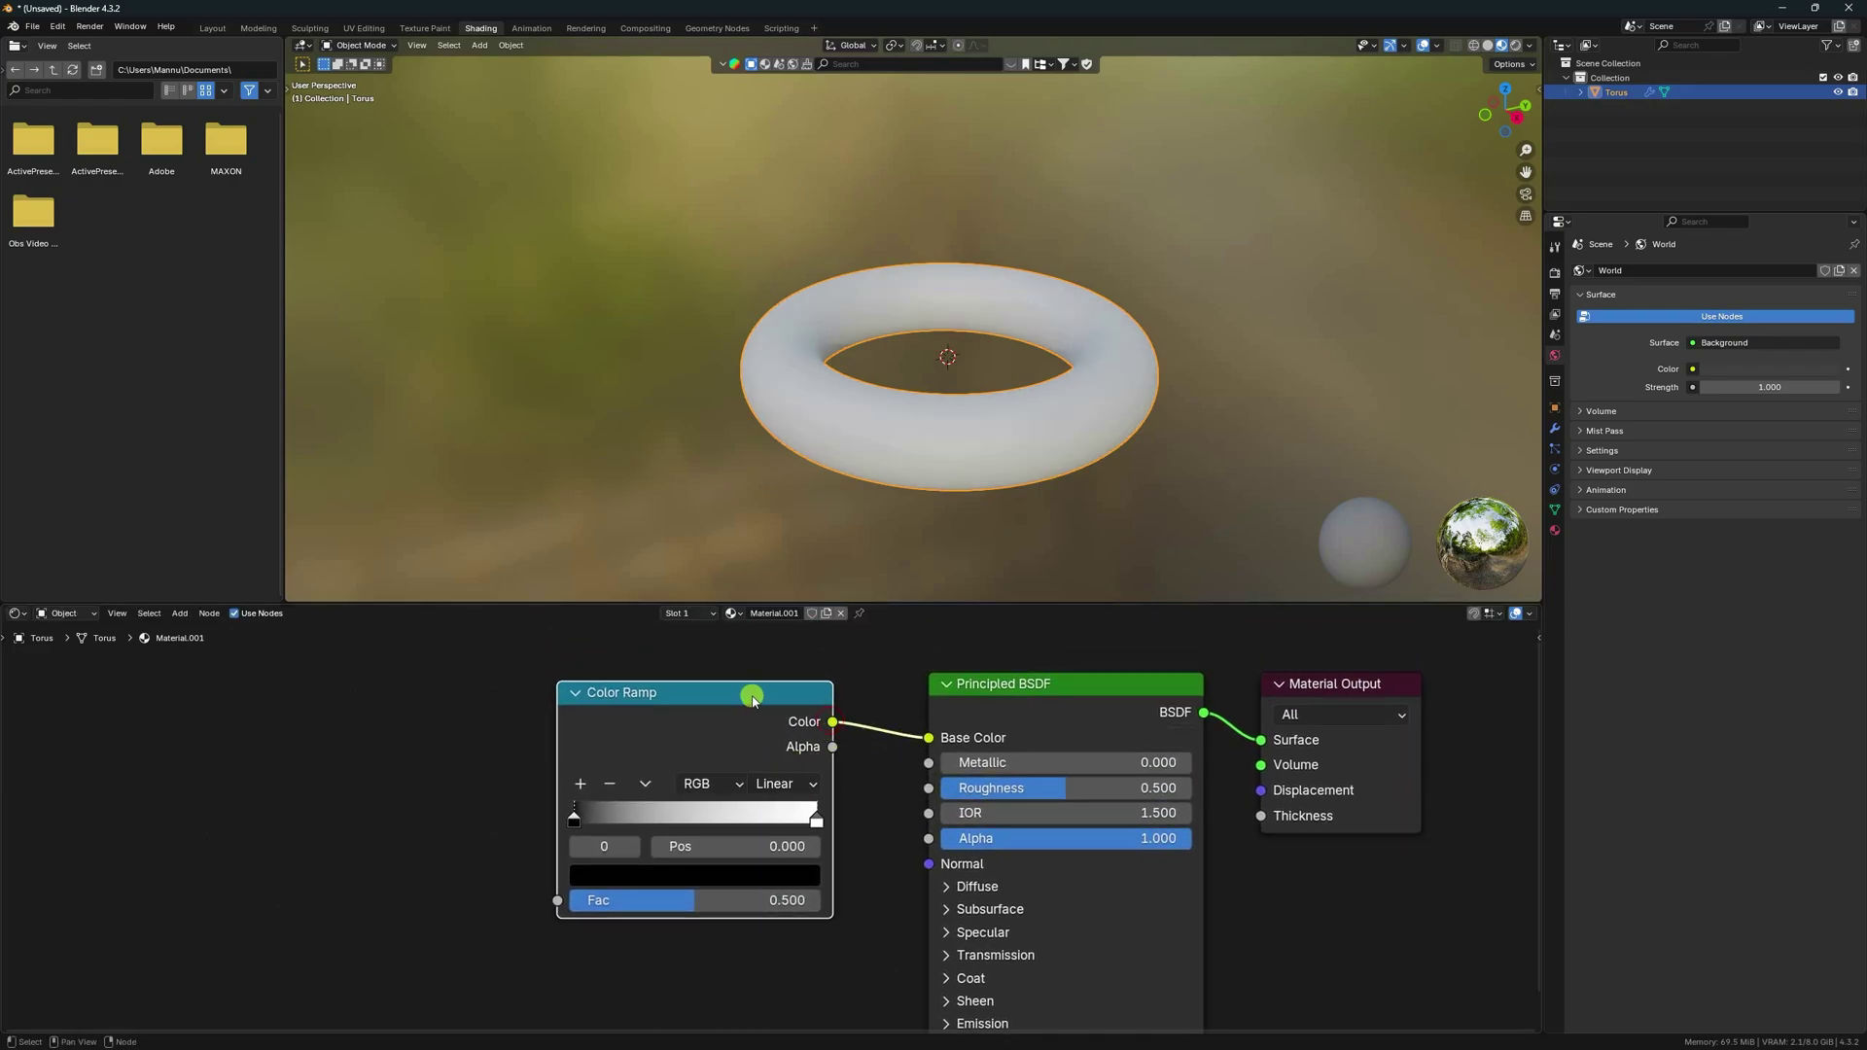
{"action": "left_click_drag", "start_coordinate": [750, 696], "coordinate": [788, 709]}
{"action": "scroll", "coordinate": [886, 433], "scroll_direction": "up", "scroll_amount": 2}
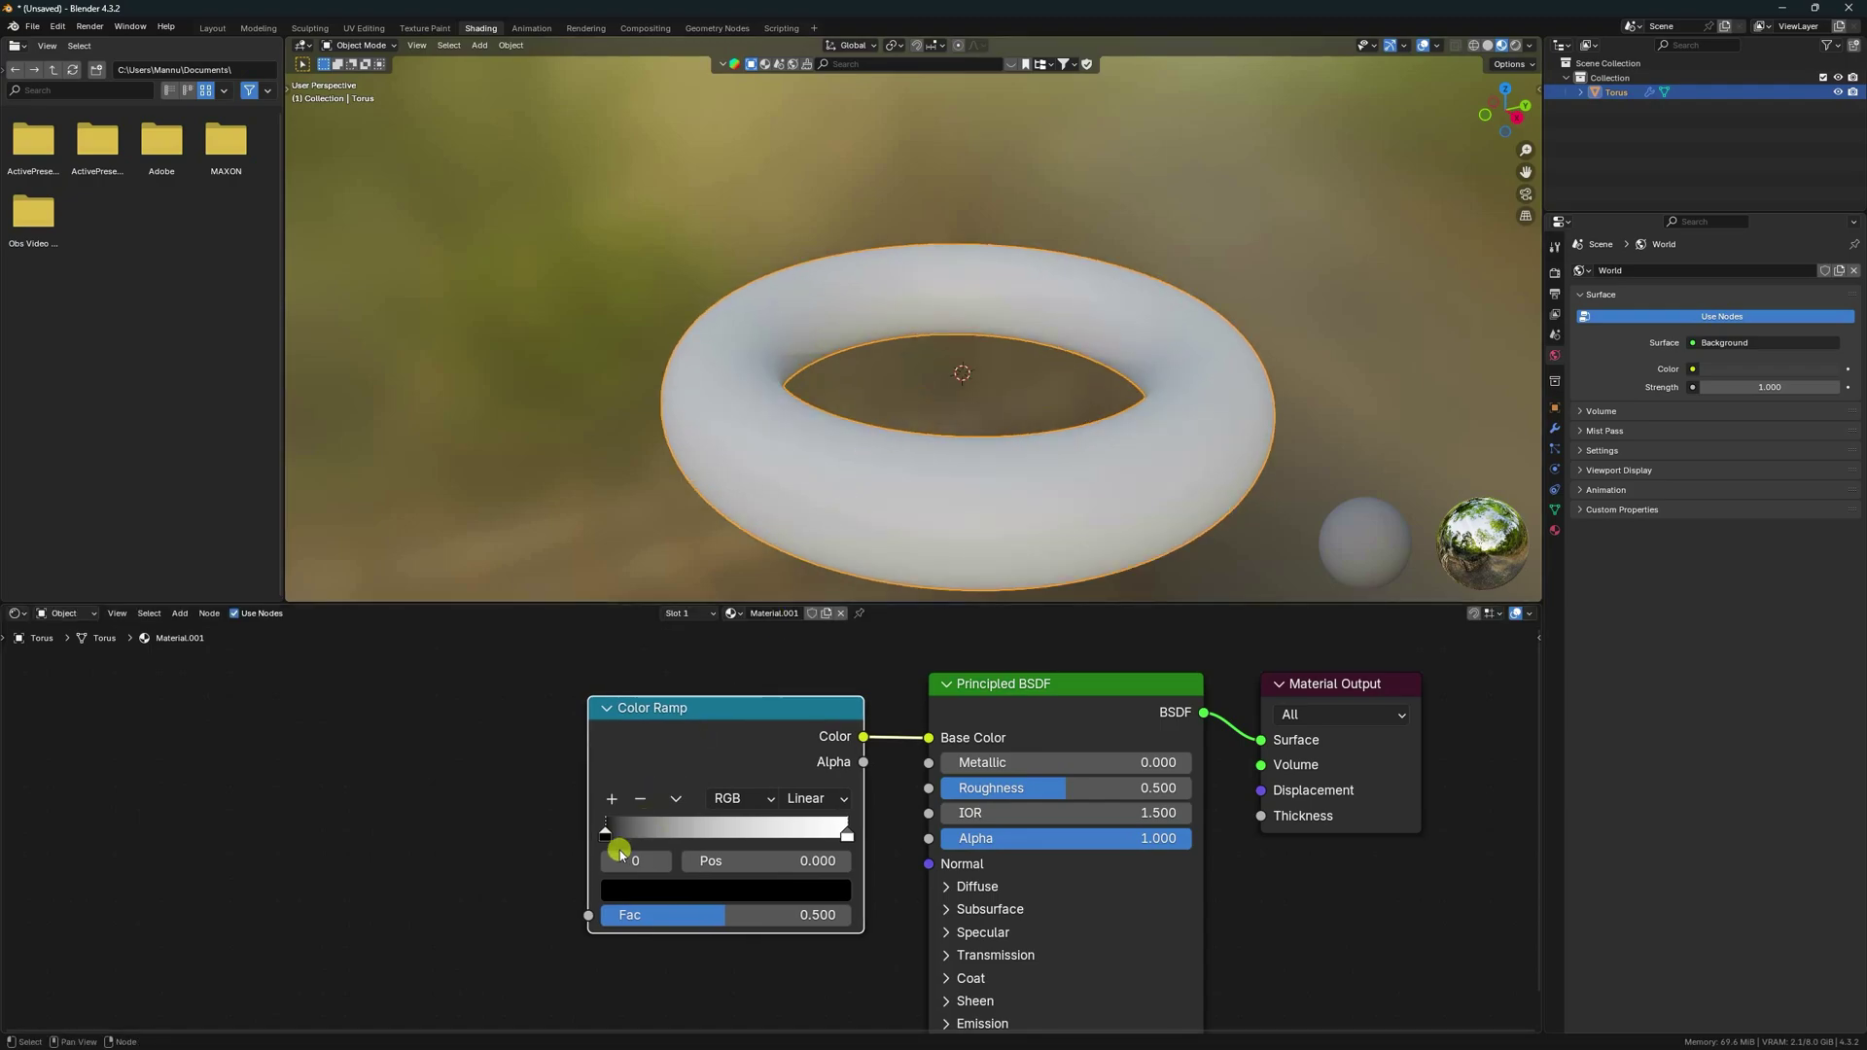
Step: Pull the ramp's black stop to about 0.109 and the white stop to 0.25
{"action": "left_click_drag", "start_coordinate": [613, 837], "coordinate": [644, 838]}
{"action": "left_click", "coordinate": [847, 836]}
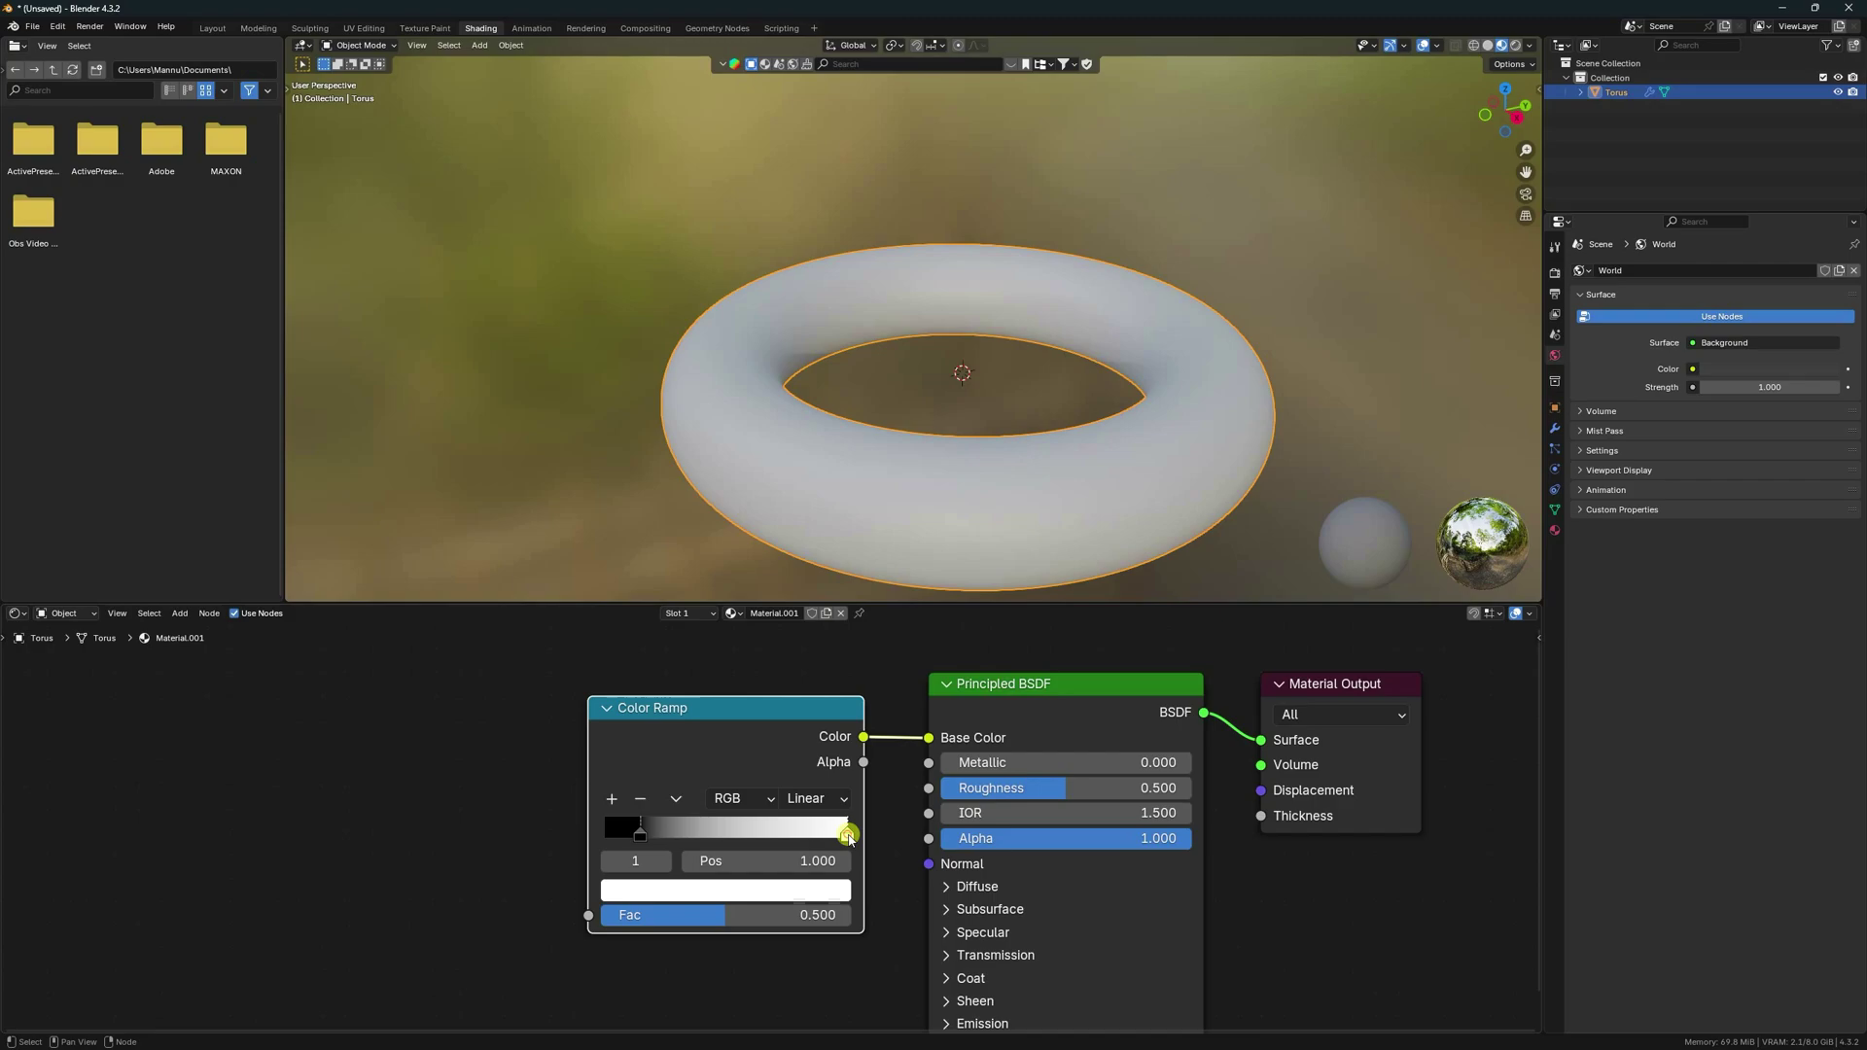
{"action": "left_click_drag", "start_coordinate": [840, 842], "coordinate": [665, 840]}
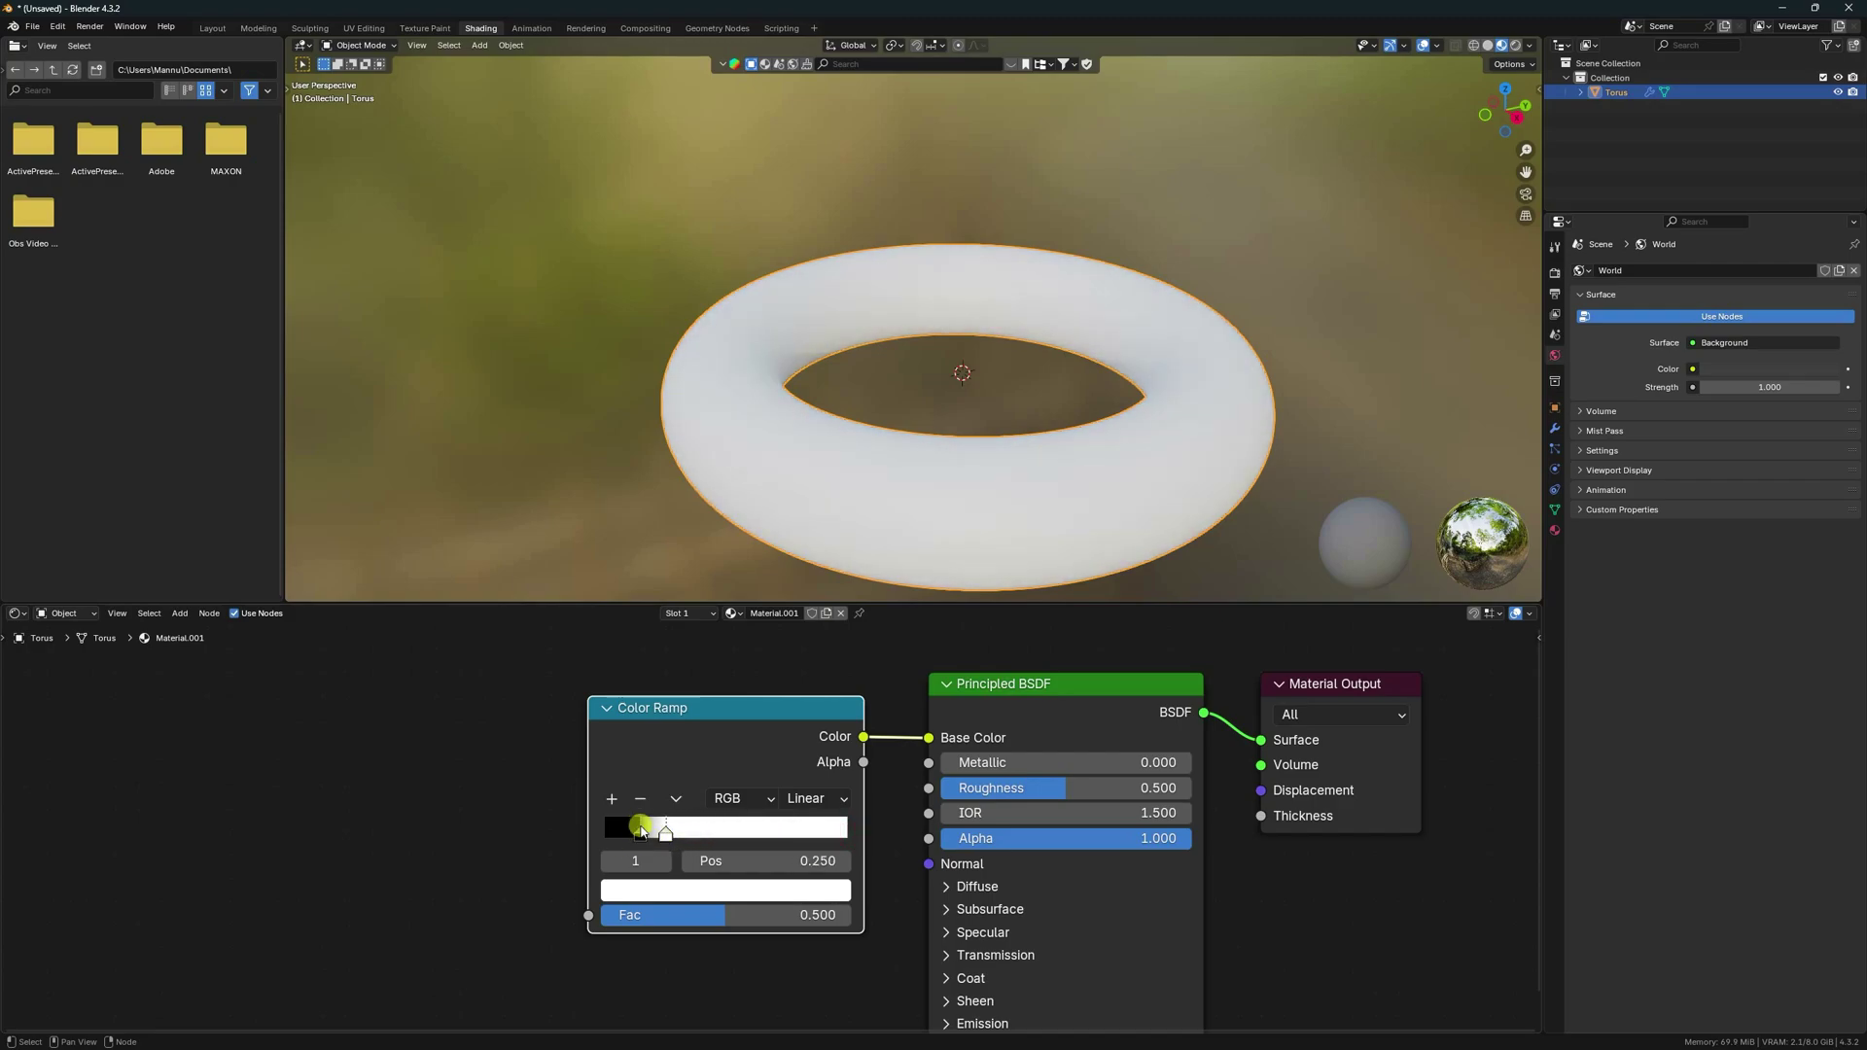
{"action": "middle_click_drag", "start_coordinate": [473, 781], "coordinate": [525, 776]}
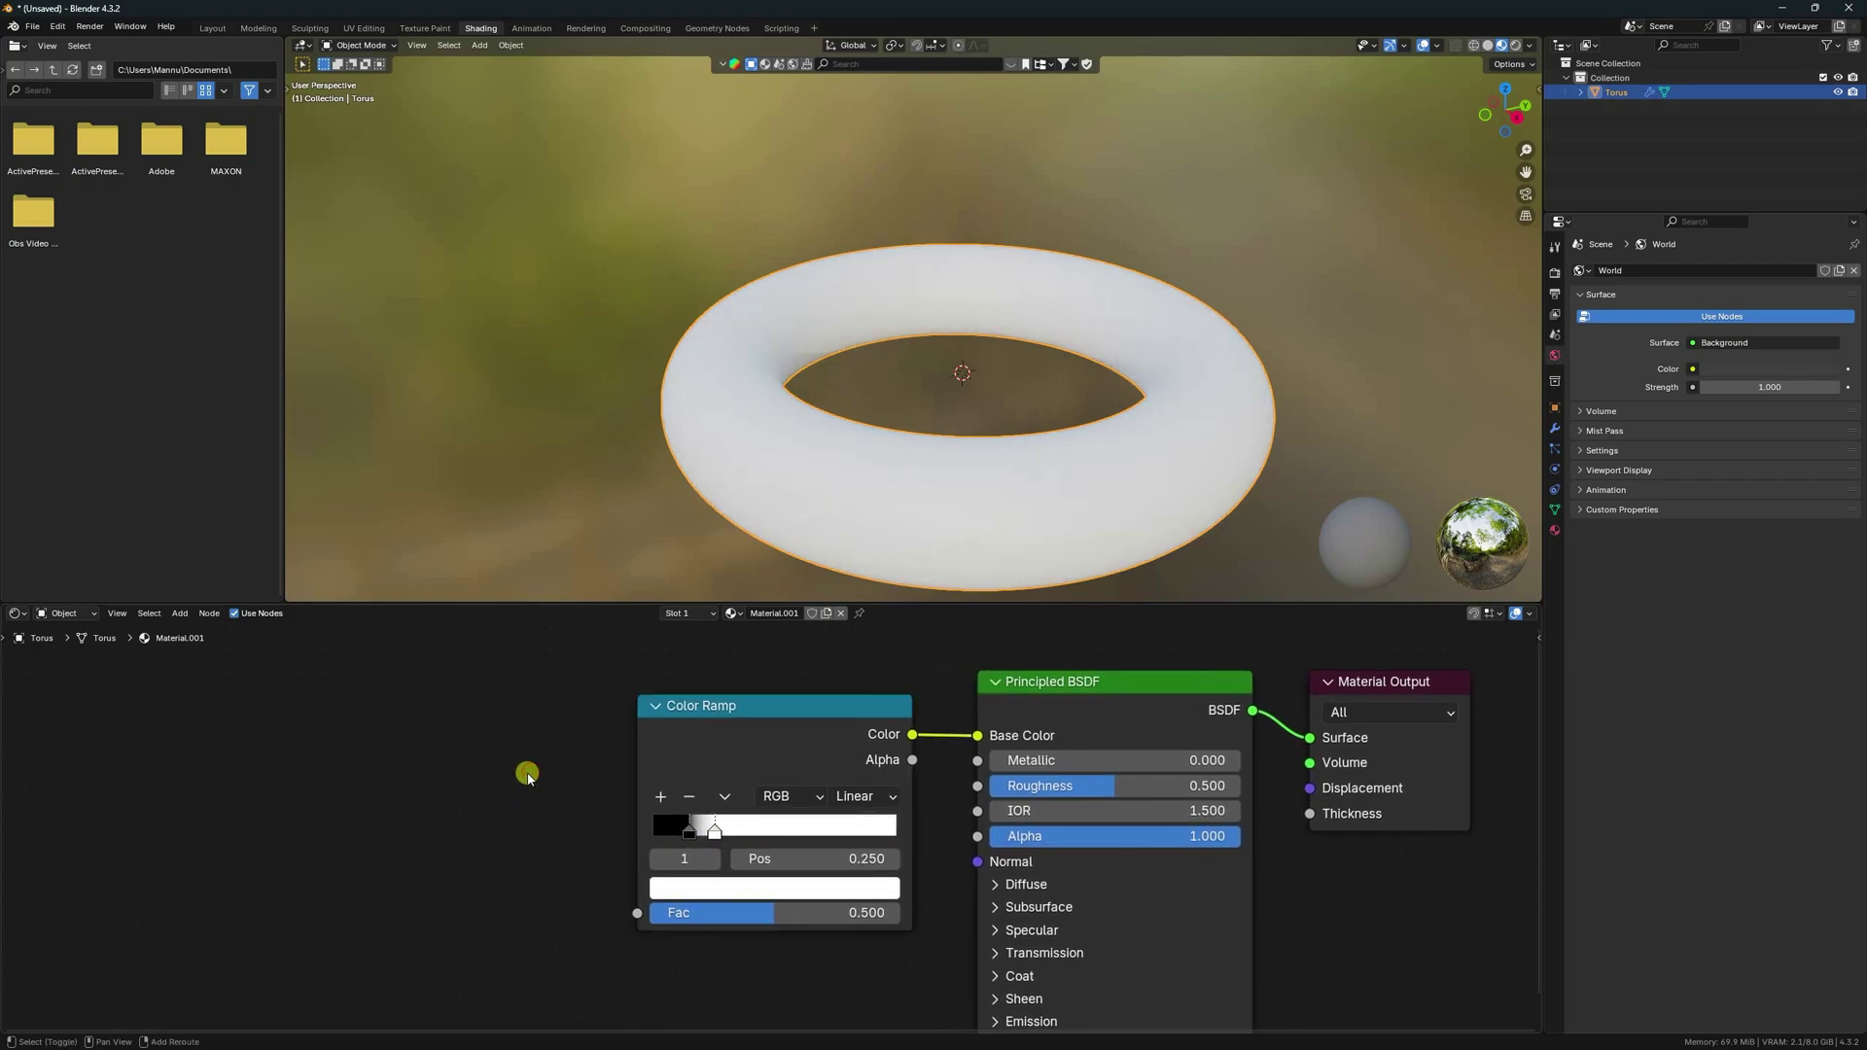
{"action": "key", "text": "shift+a"}
{"action": "left_click", "coordinate": [525, 773]}
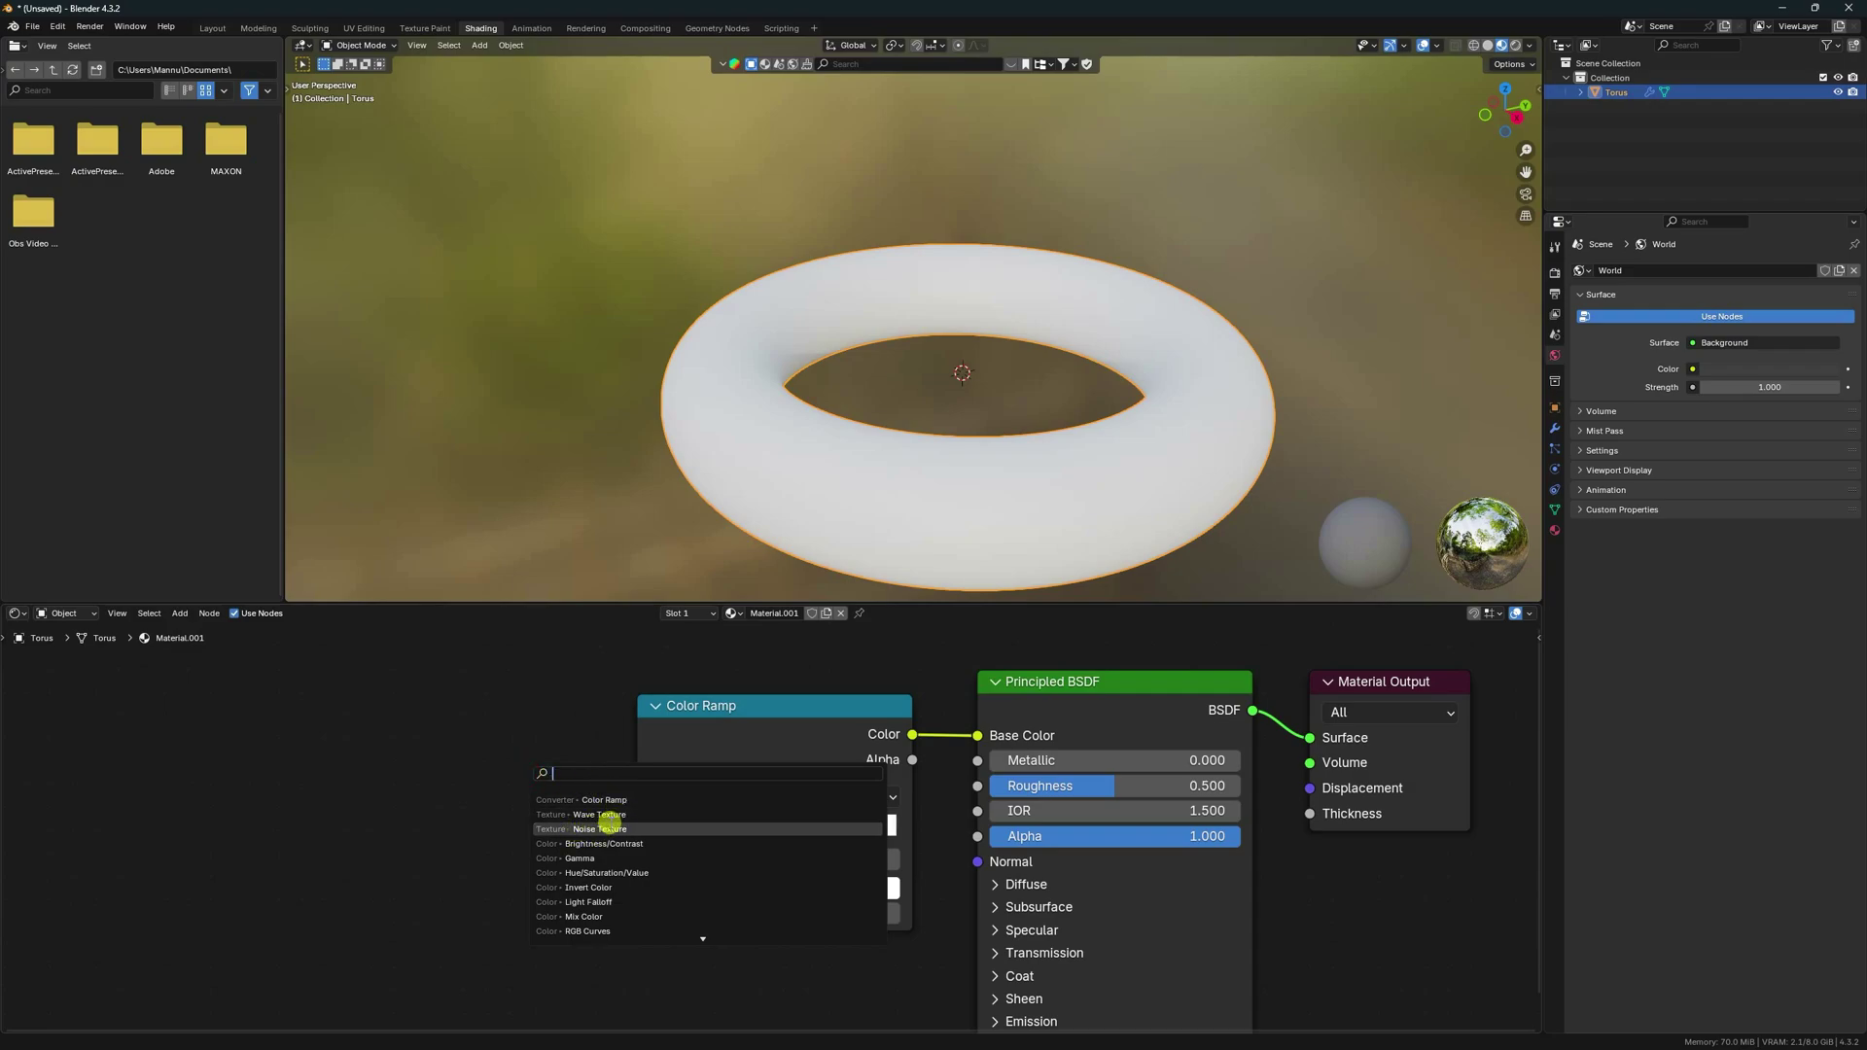
Step: Add a Noise Texture and link its Fac to the Color Ramp Fac
{"action": "left_click", "coordinate": [609, 824]}
{"action": "left_click", "coordinate": [496, 741]}
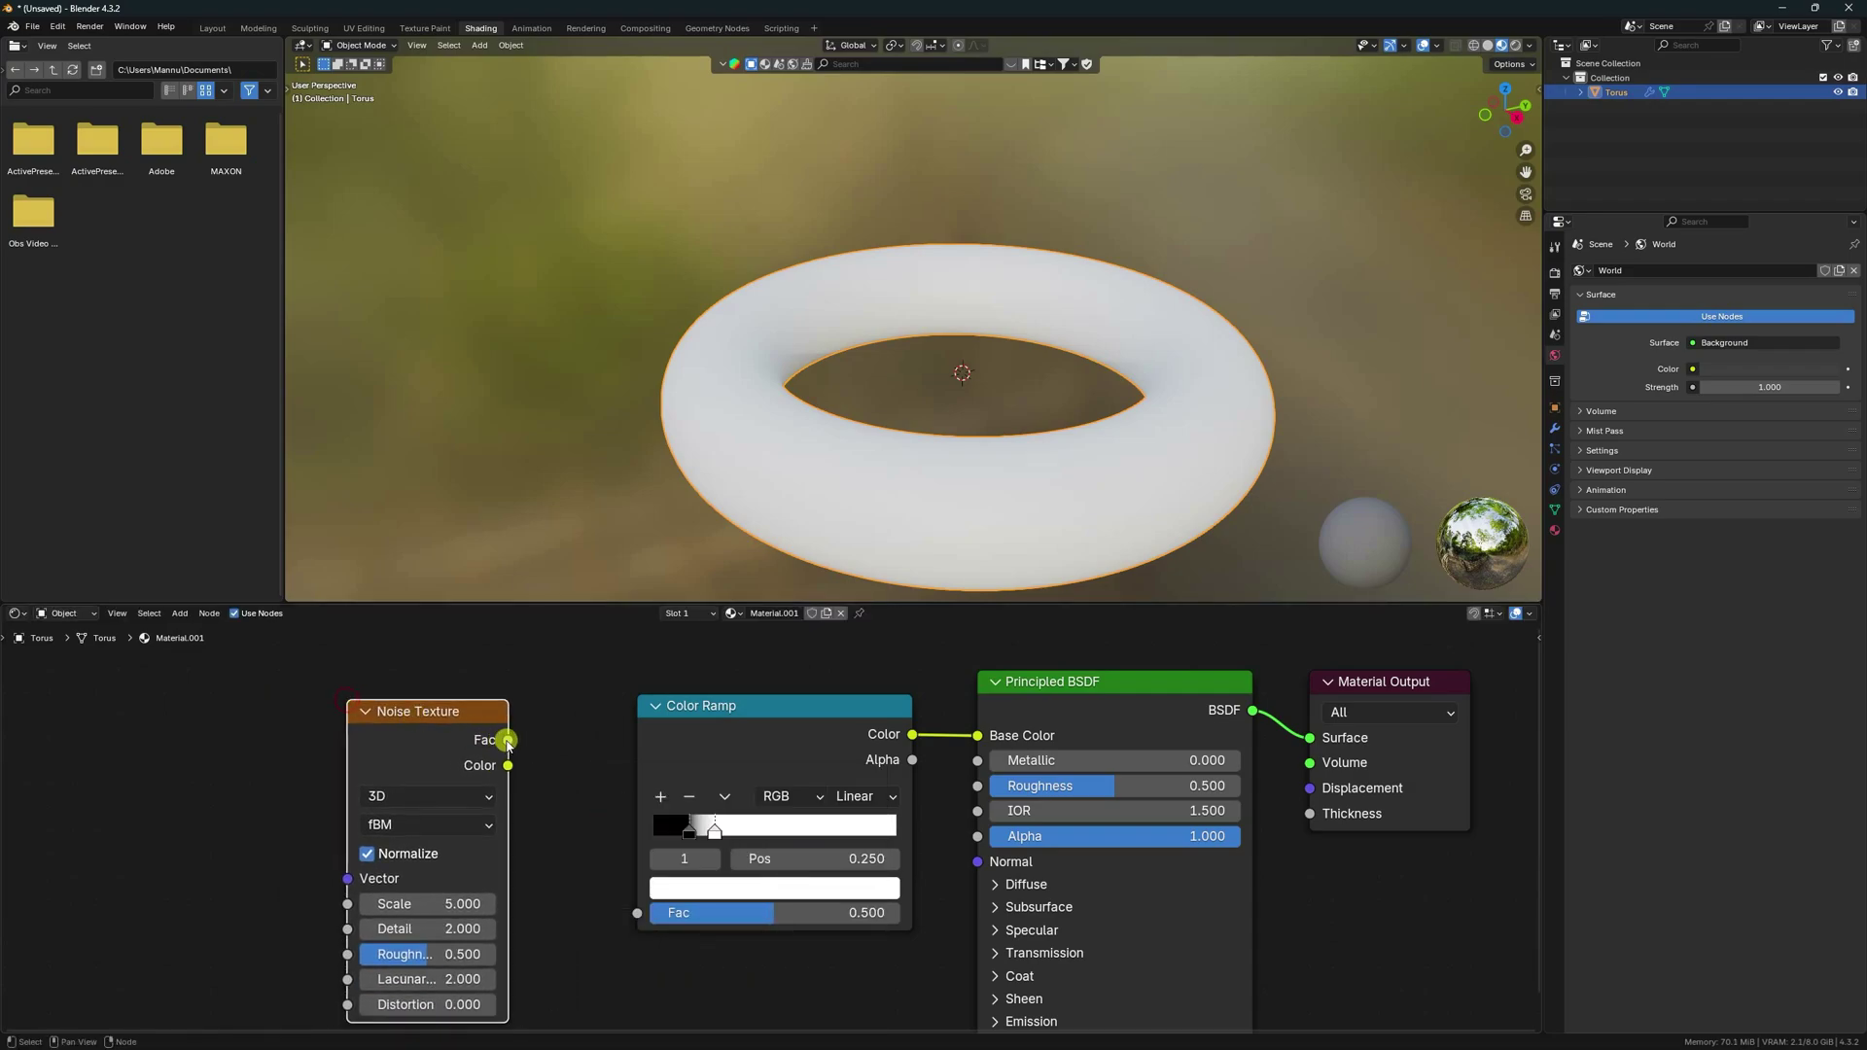
{"action": "left_click_drag", "start_coordinate": [508, 741], "coordinate": [637, 913]}
{"action": "middle_click_drag", "start_coordinate": [590, 758], "coordinate": [805, 762]}
Step: Add a Wave Texture and connect its Color to the Noise Texture Vector
{"action": "key", "text": "shift+a"}
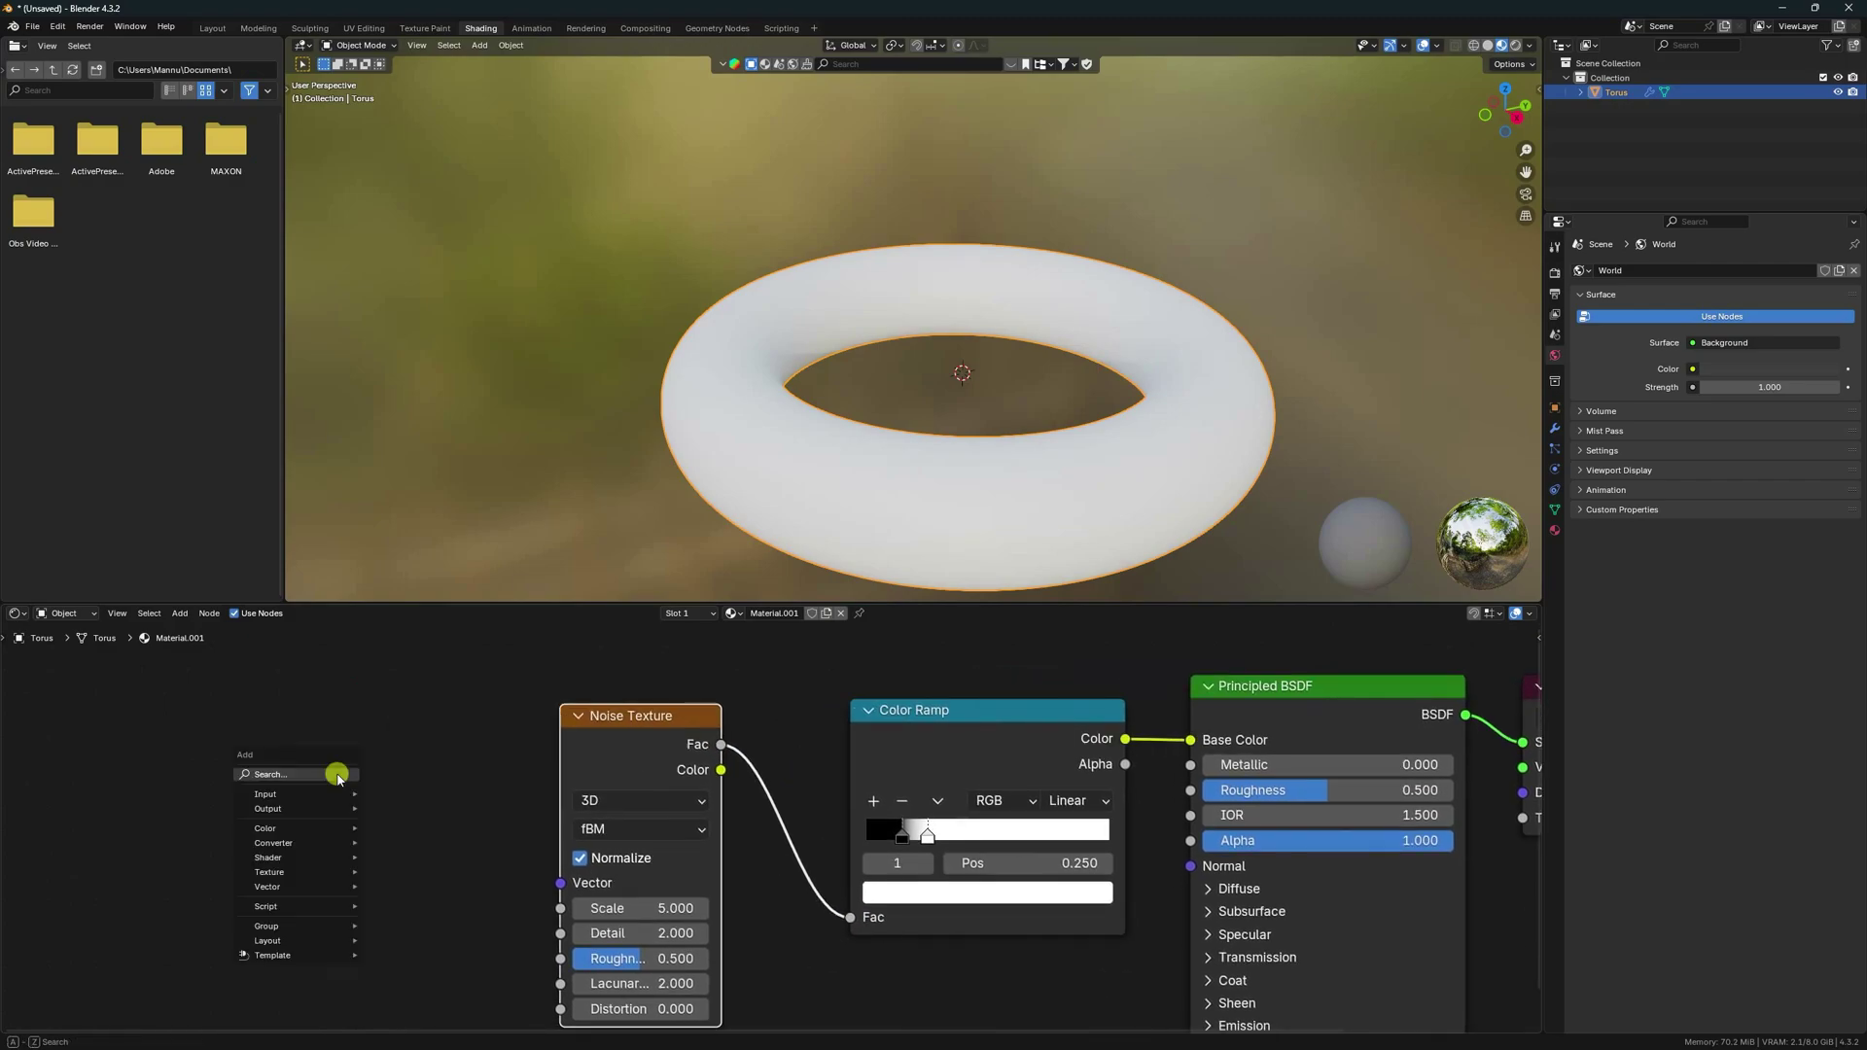
{"action": "left_click", "coordinate": [389, 830]}
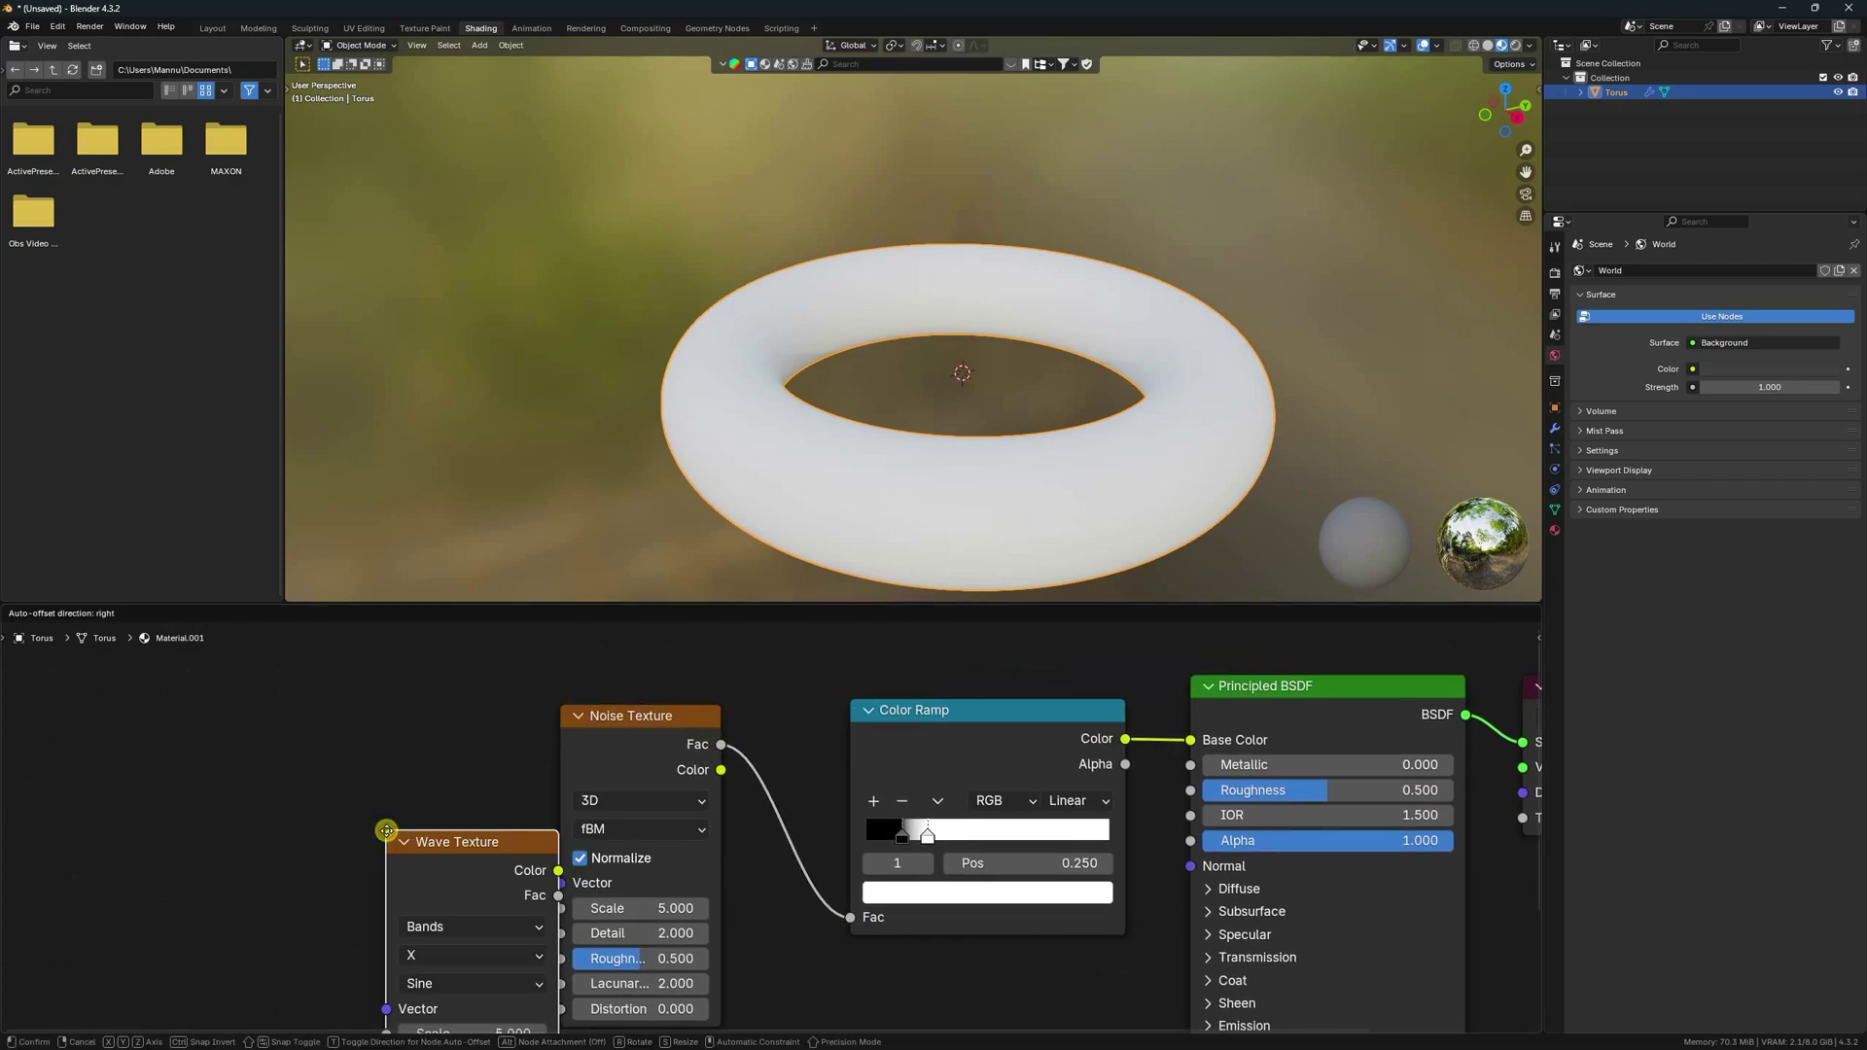
{"action": "left_click", "coordinate": [211, 701]}
{"action": "middle_click_drag", "start_coordinate": [448, 822], "coordinate": [517, 765]}
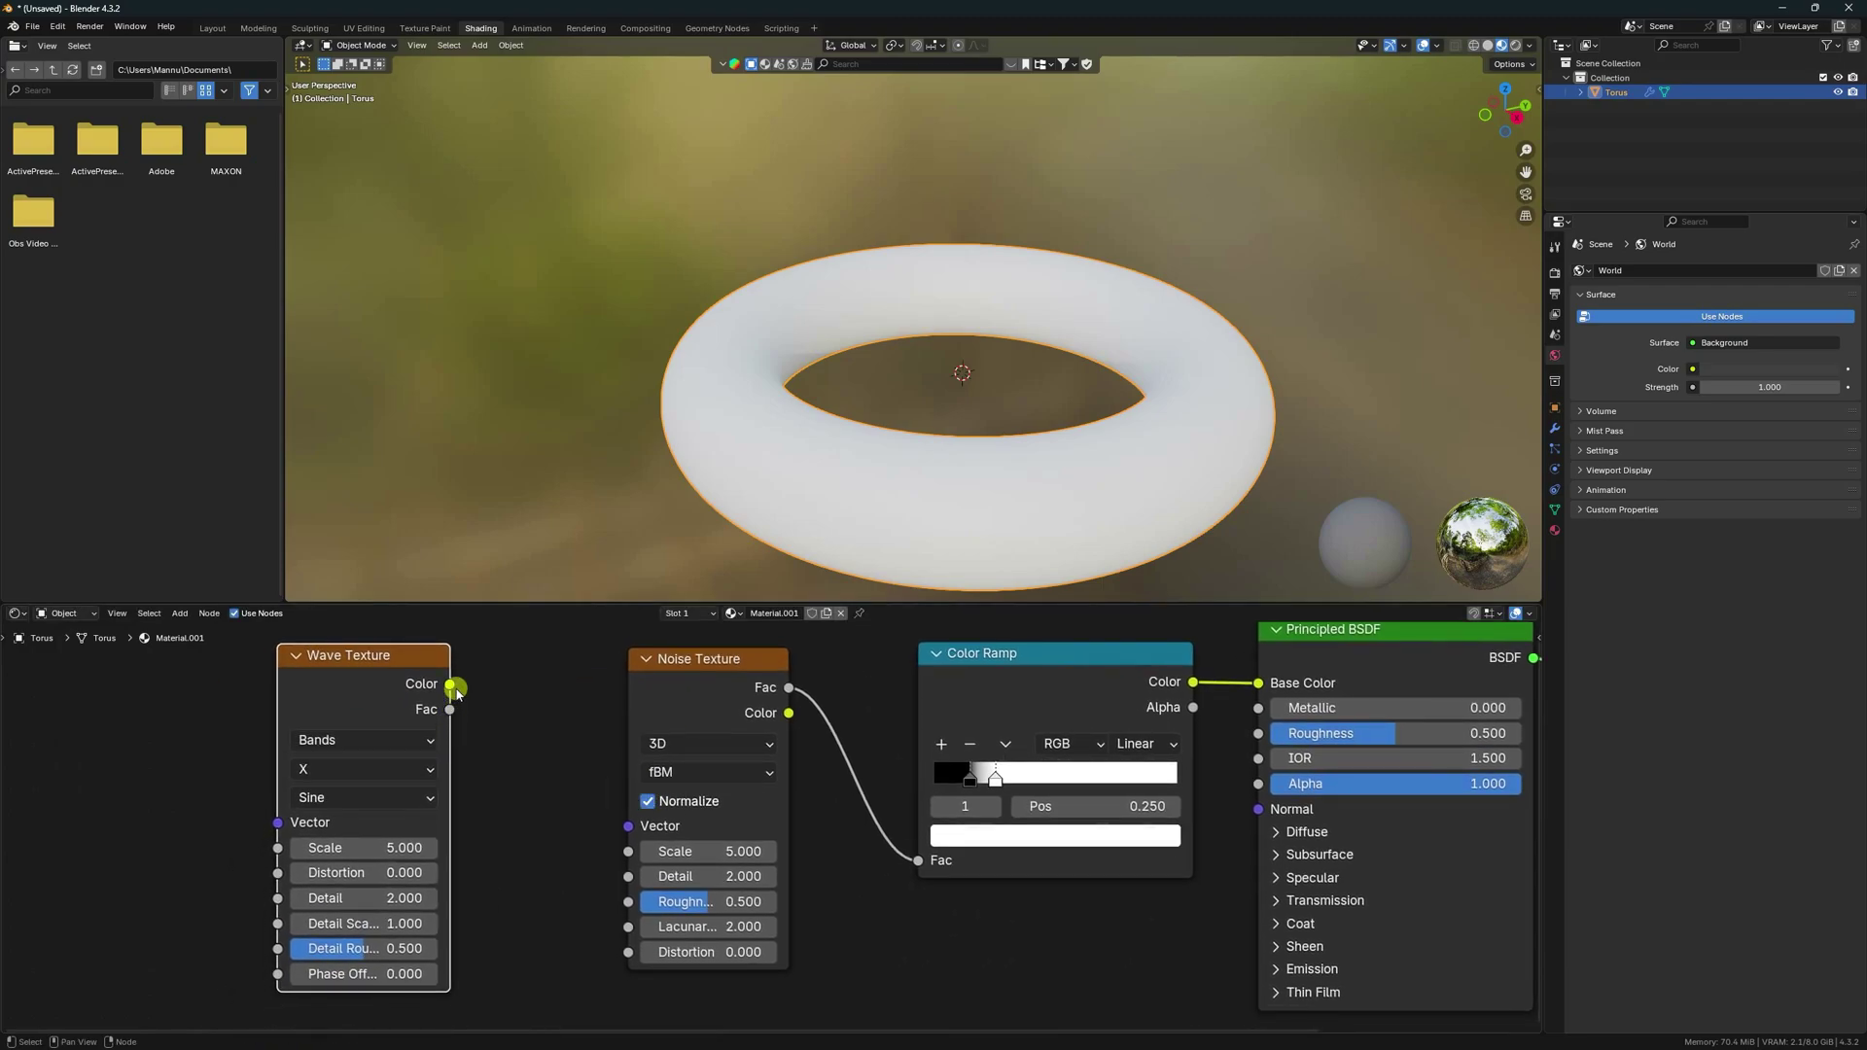
{"action": "left_click_drag", "start_coordinate": [456, 692], "coordinate": [628, 825]}
{"action": "left_click_drag", "start_coordinate": [349, 654], "coordinate": [443, 700]}
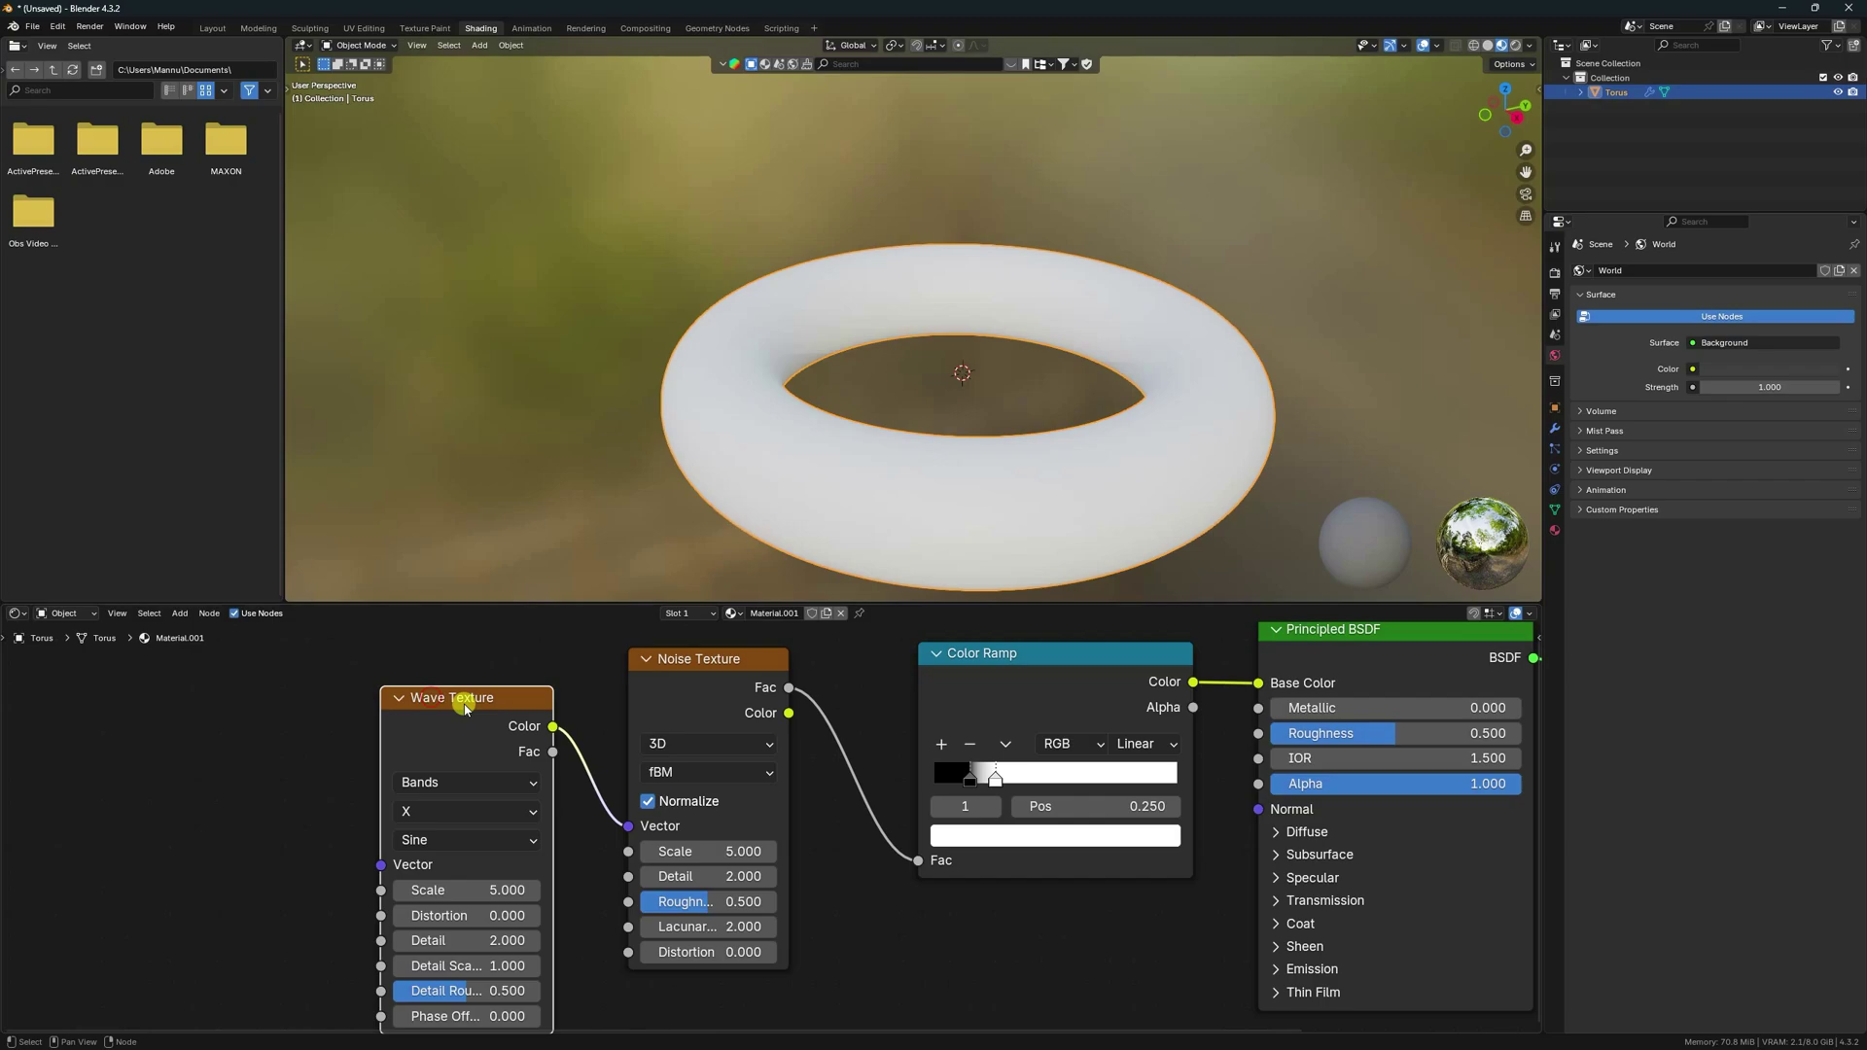
Step: Add Texture Coordinate and Mapping nodes with Ctrl+T, driving Mapping from UV
{"action": "key", "text": "ctrl+t"}
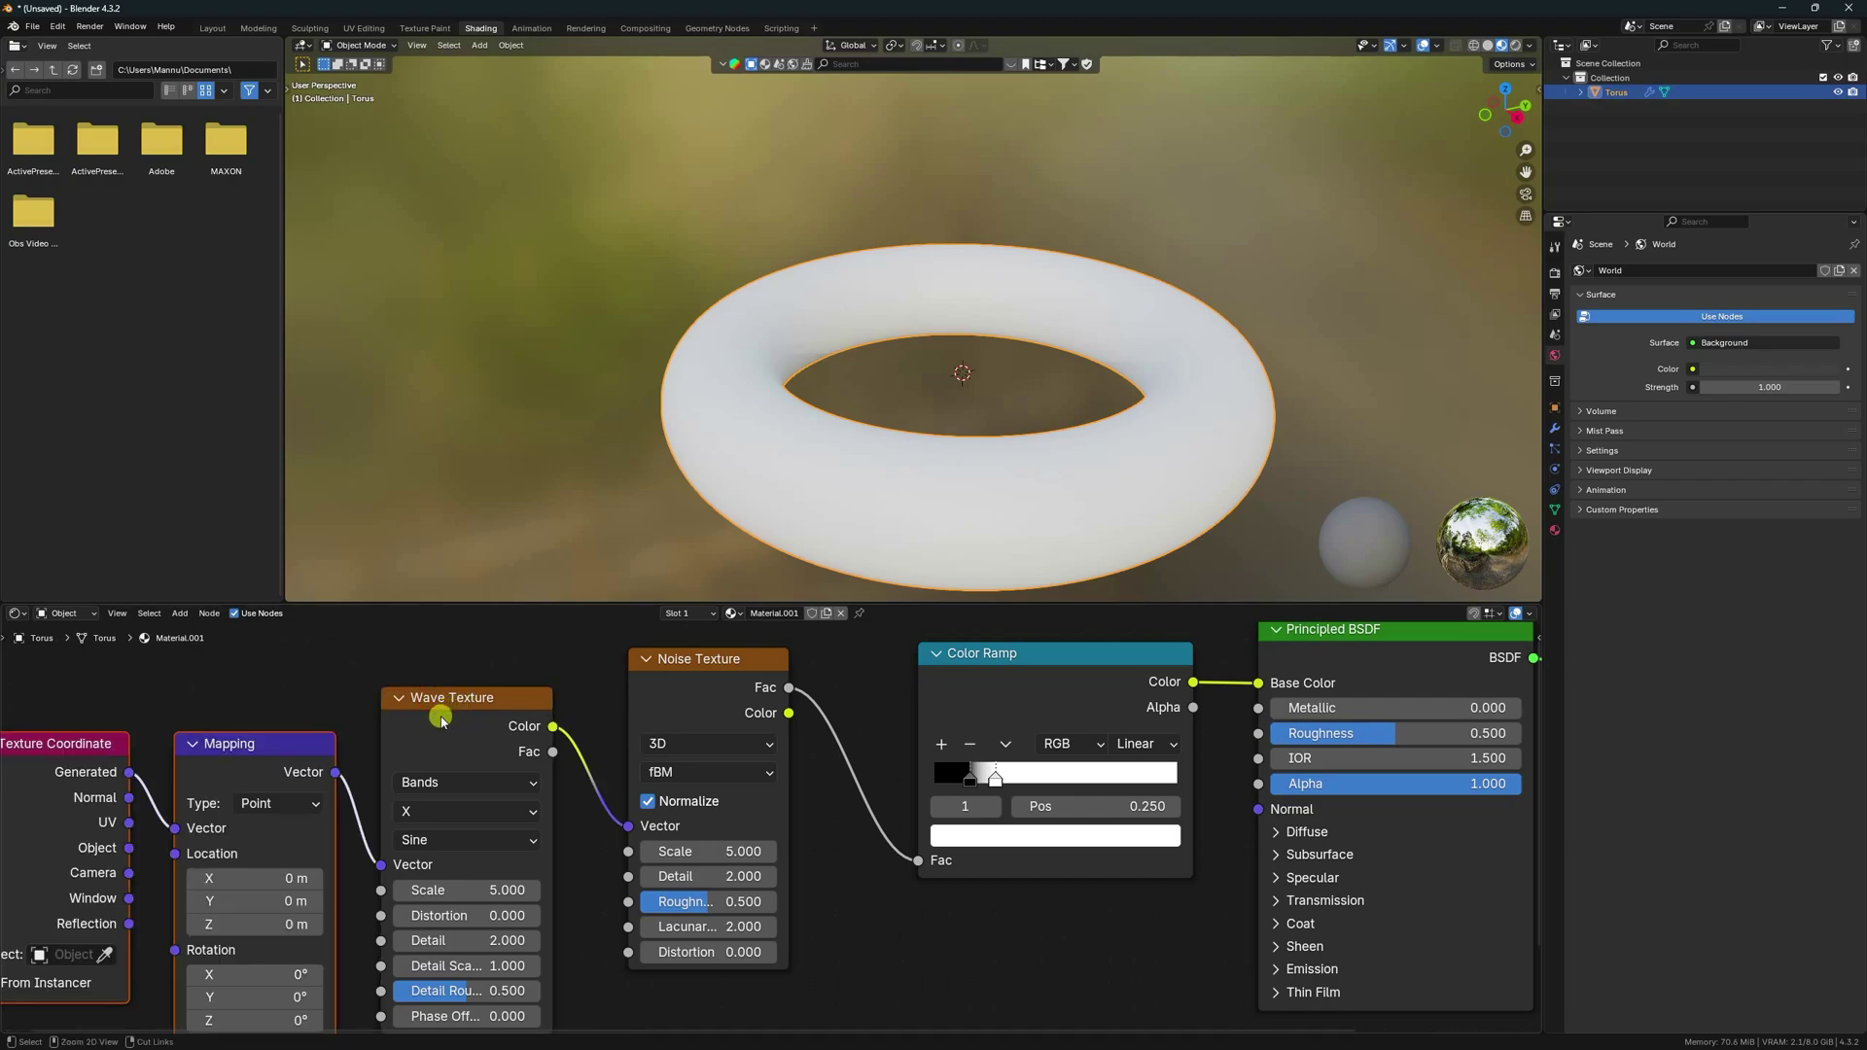
{"action": "middle_click_drag", "start_coordinate": [359, 738], "coordinate": [660, 690]}
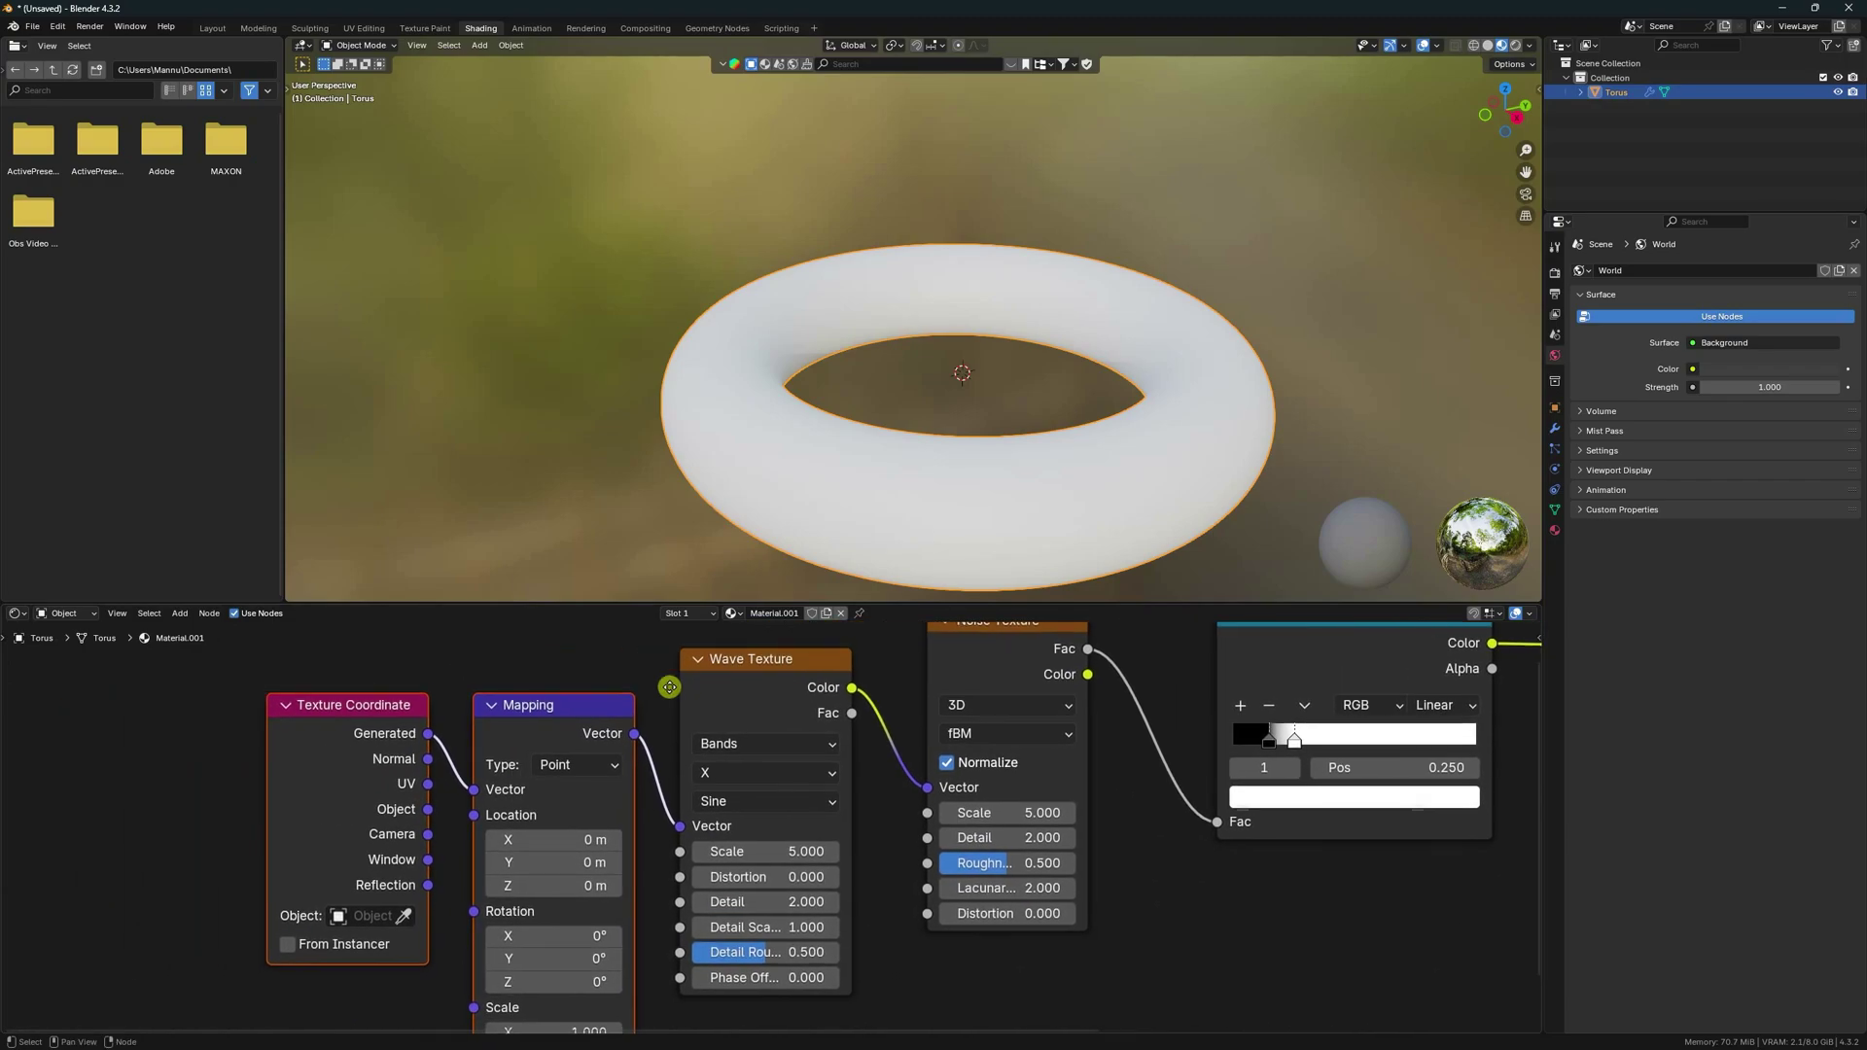
{"action": "scroll", "coordinate": [318, 820], "scroll_direction": "up", "scroll_amount": 3}
{"action": "middle_click_drag", "start_coordinate": [295, 799], "coordinate": [327, 830]}
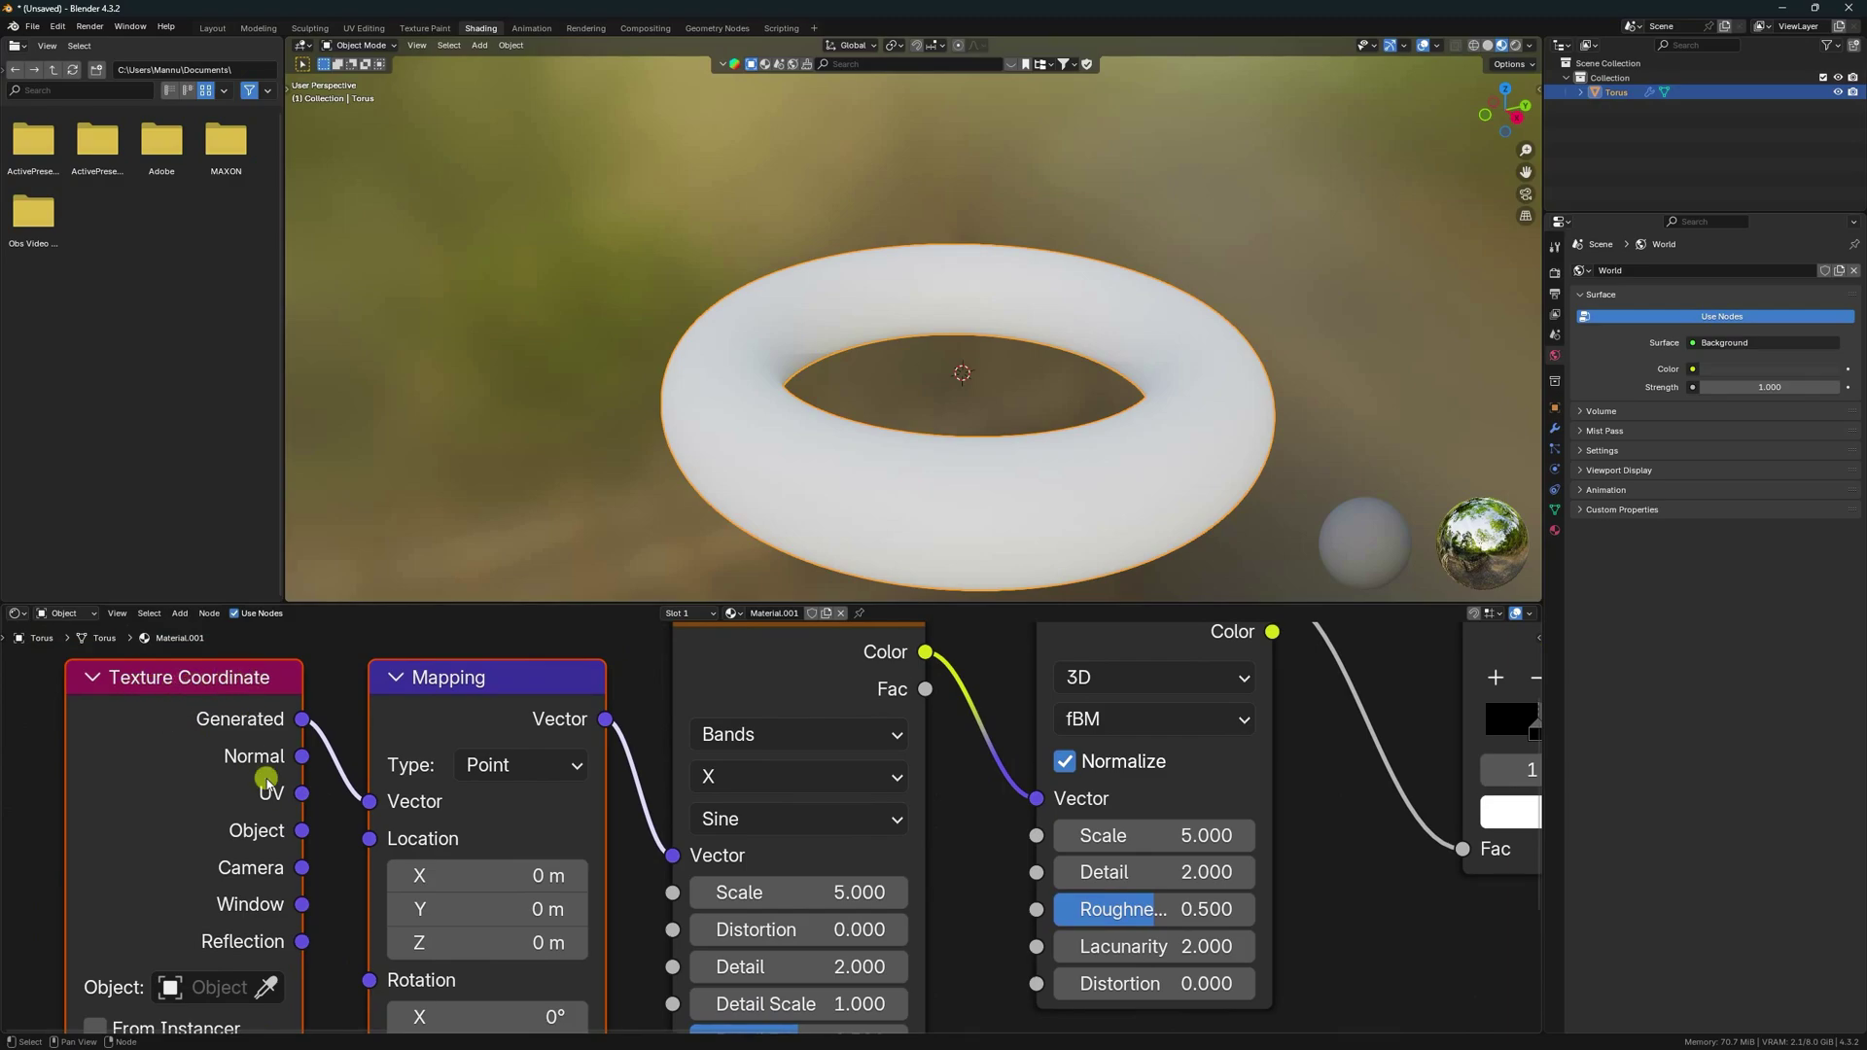
{"action": "left_click_drag", "start_coordinate": [303, 790], "coordinate": [370, 802]}
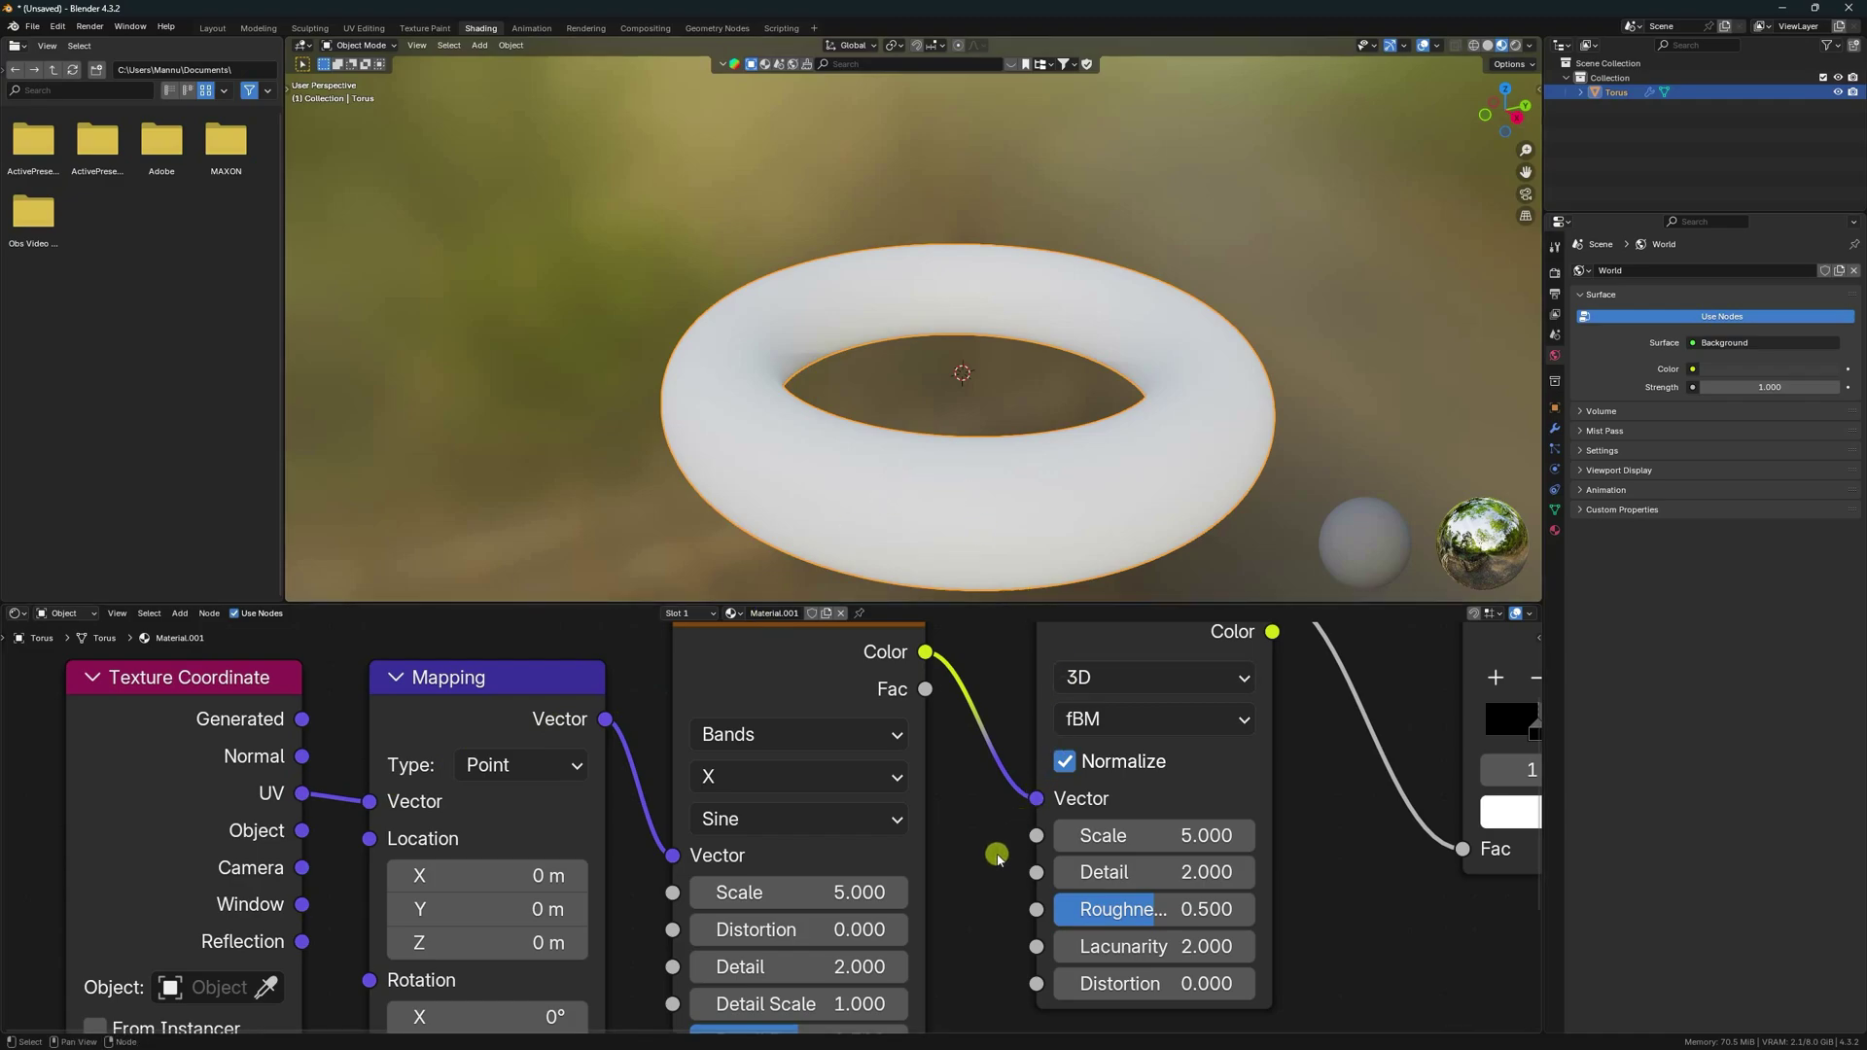
{"action": "middle_click_drag", "start_coordinate": [993, 860], "coordinate": [381, 907]}
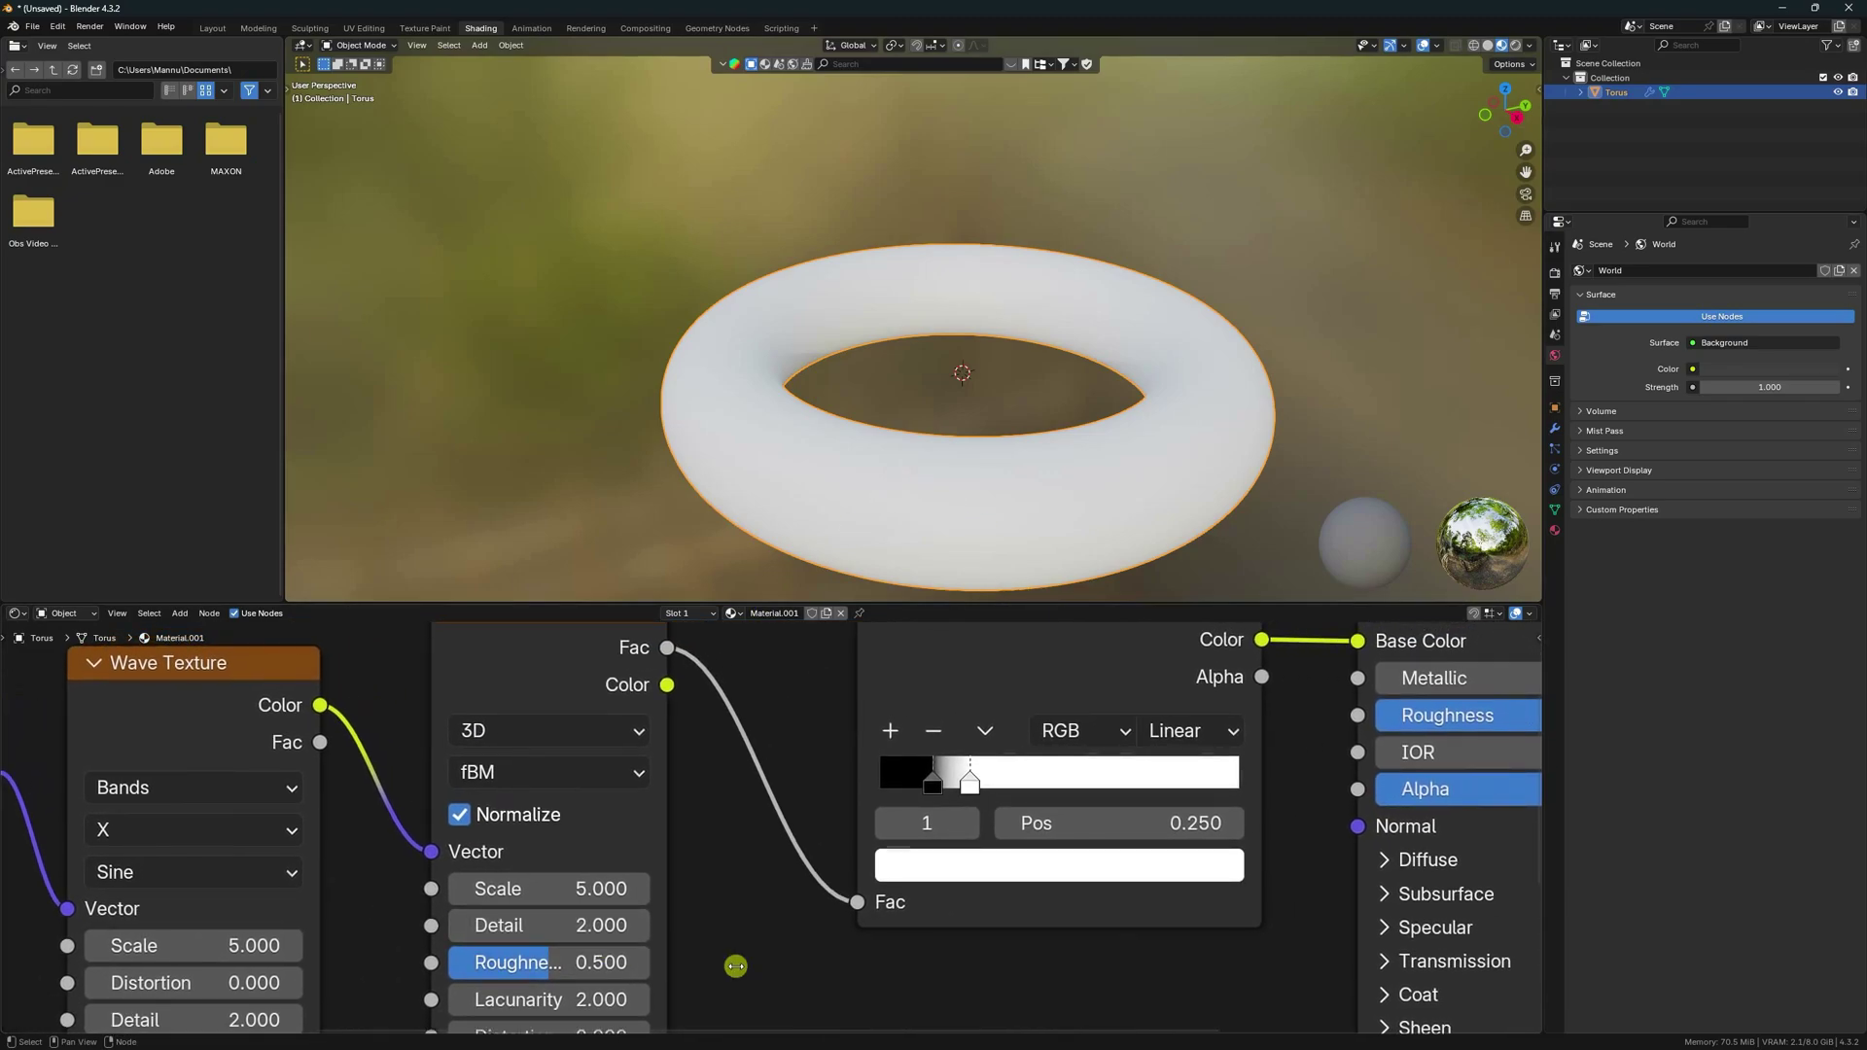
Step: Set the Noise Texture Scale to -0.1 and Detail to 10.1
{"action": "middle_click_drag", "start_coordinate": [508, 906], "coordinate": [573, 869]}
{"action": "left_click", "coordinate": [527, 850]}
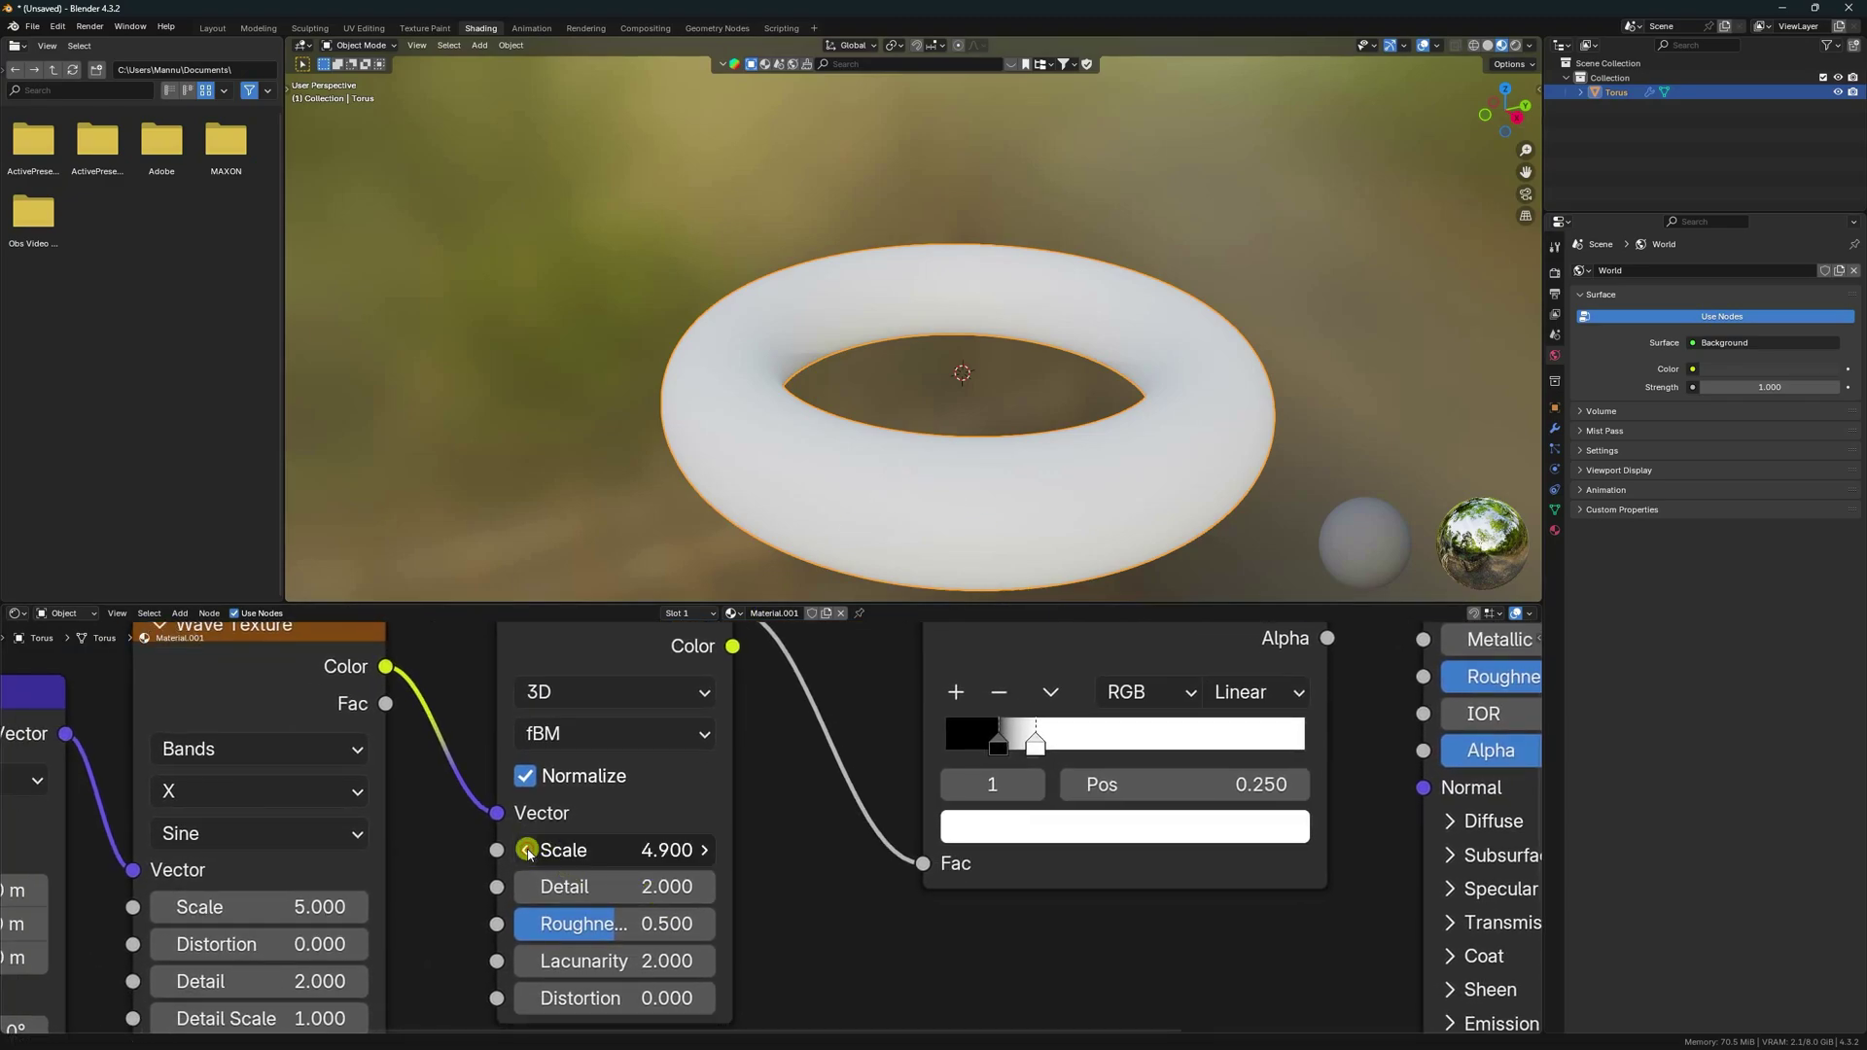
{"action": "left_click", "coordinate": [527, 850]}
{"action": "left_click", "coordinate": [527, 850]}
{"action": "left_click", "coordinate": [527, 850]}
{"action": "left_click", "coordinate": [527, 850]}
{"action": "left_click", "coordinate": [527, 850]}
{"action": "left_click", "coordinate": [528, 850]}
{"action": "left_click", "coordinate": [527, 850]}
{"action": "left_click", "coordinate": [527, 850]}
{"action": "left_click", "coordinate": [527, 850]}
{"action": "left_click", "coordinate": [527, 850]}
{"action": "left_click", "coordinate": [527, 850]}
{"action": "left_click", "coordinate": [527, 850]}
{"action": "left_click", "coordinate": [527, 850]}
{"action": "left_click", "coordinate": [528, 850]}
{"action": "left_click_drag", "start_coordinate": [608, 849], "coordinate": [582, 850]}
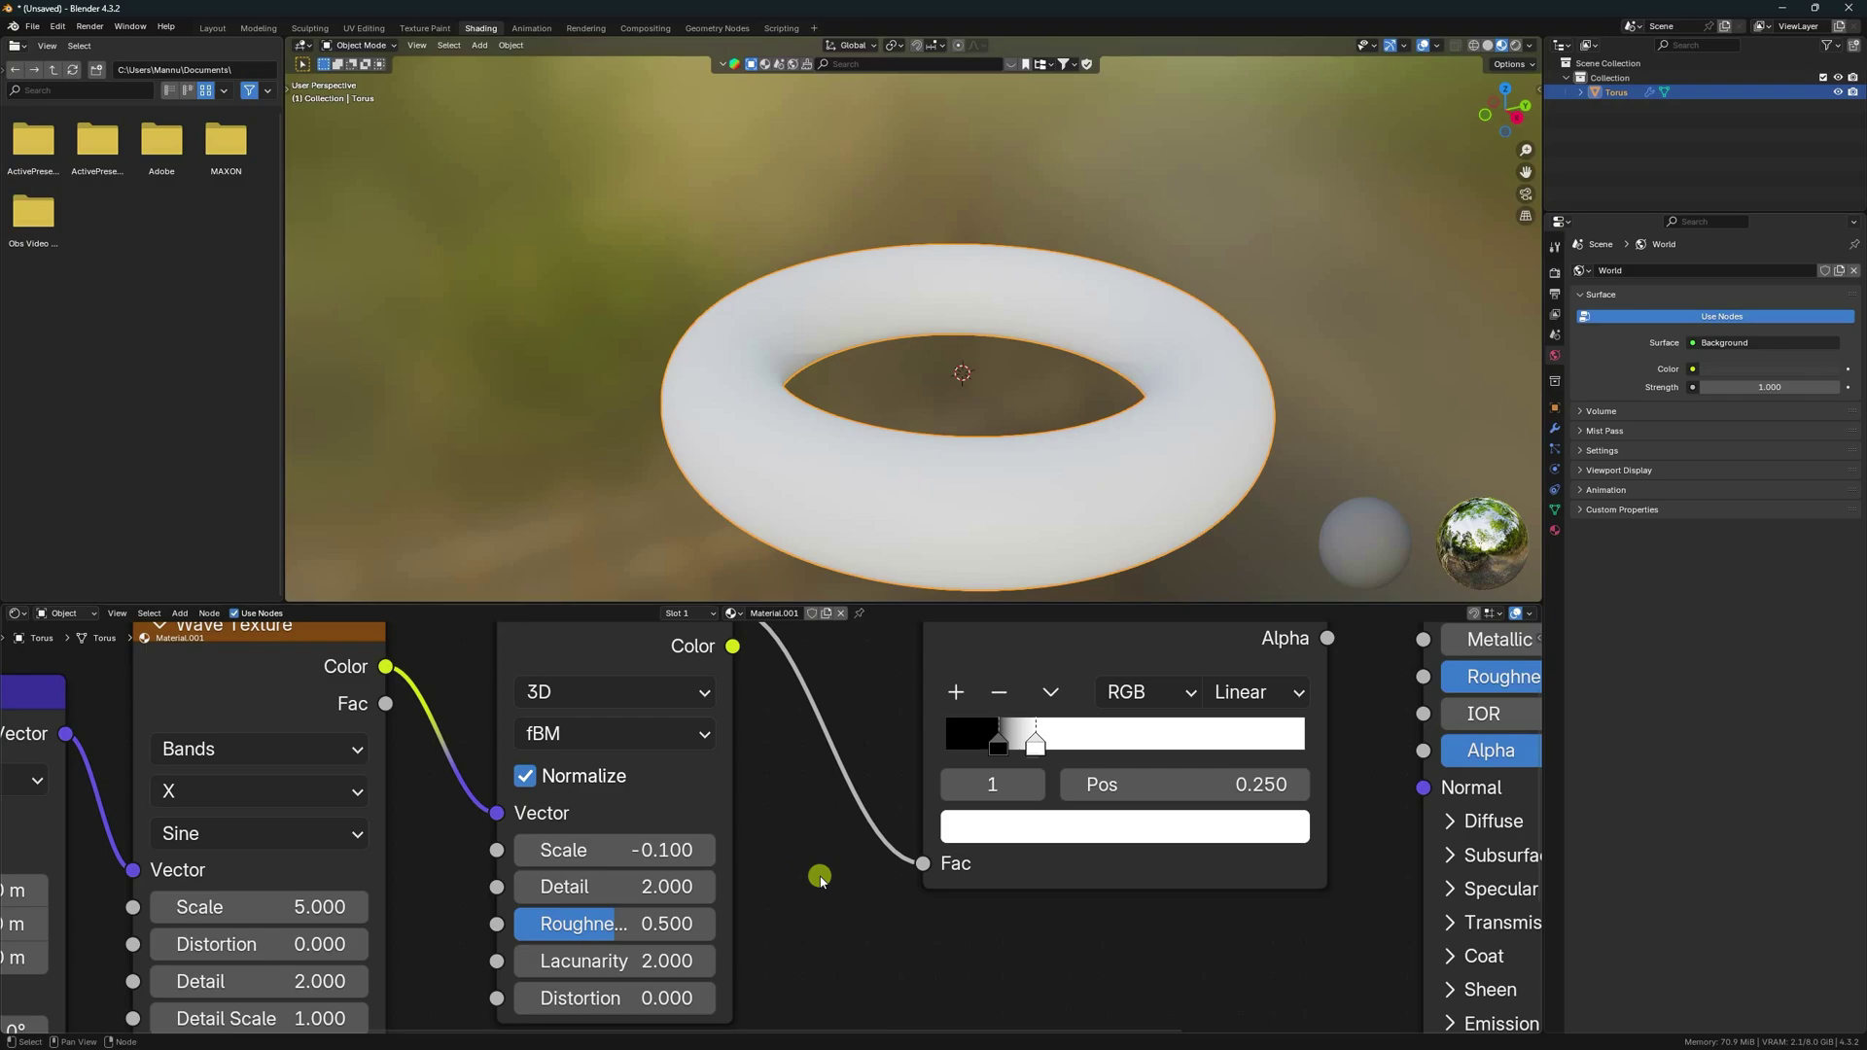
{"action": "middle_click_drag", "start_coordinate": [821, 871], "coordinate": [885, 890]}
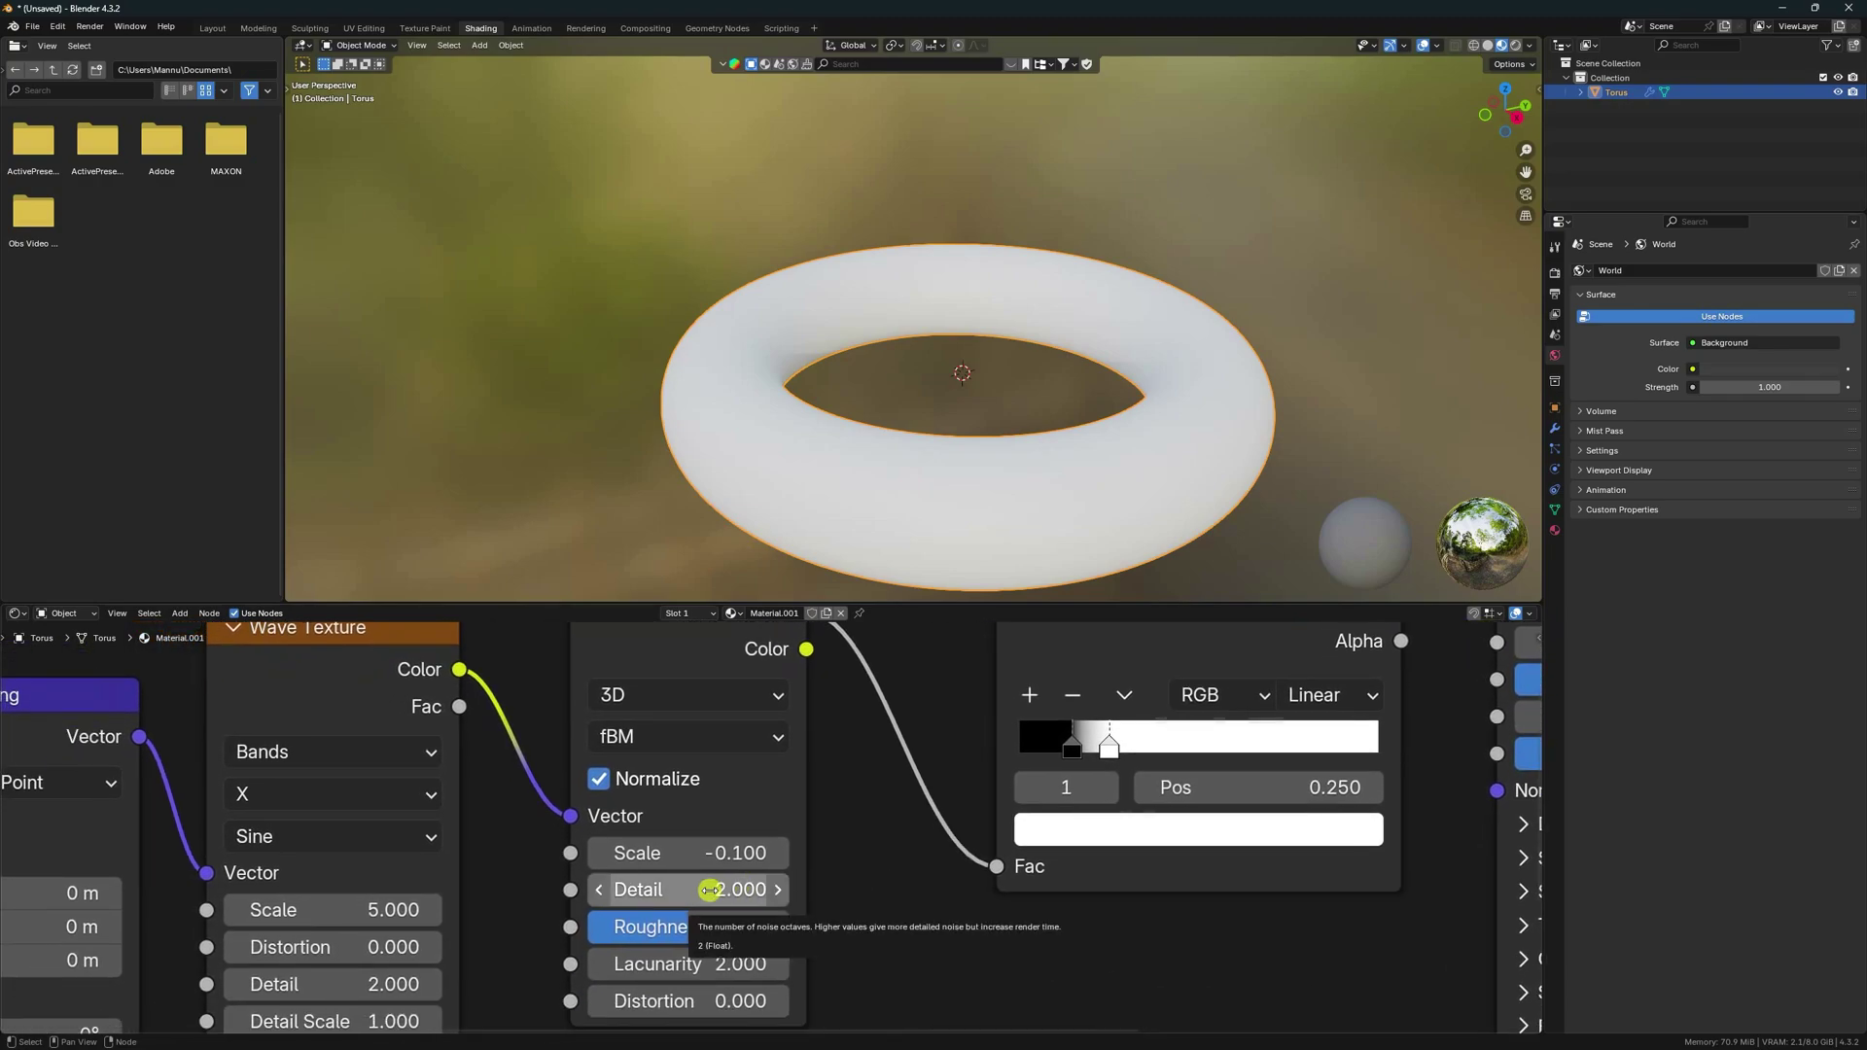
{"action": "left_click_drag", "start_coordinate": [710, 890], "coordinate": [782, 227]}
{"action": "middle_click_drag", "start_coordinate": [913, 842], "coordinate": [794, 885]}
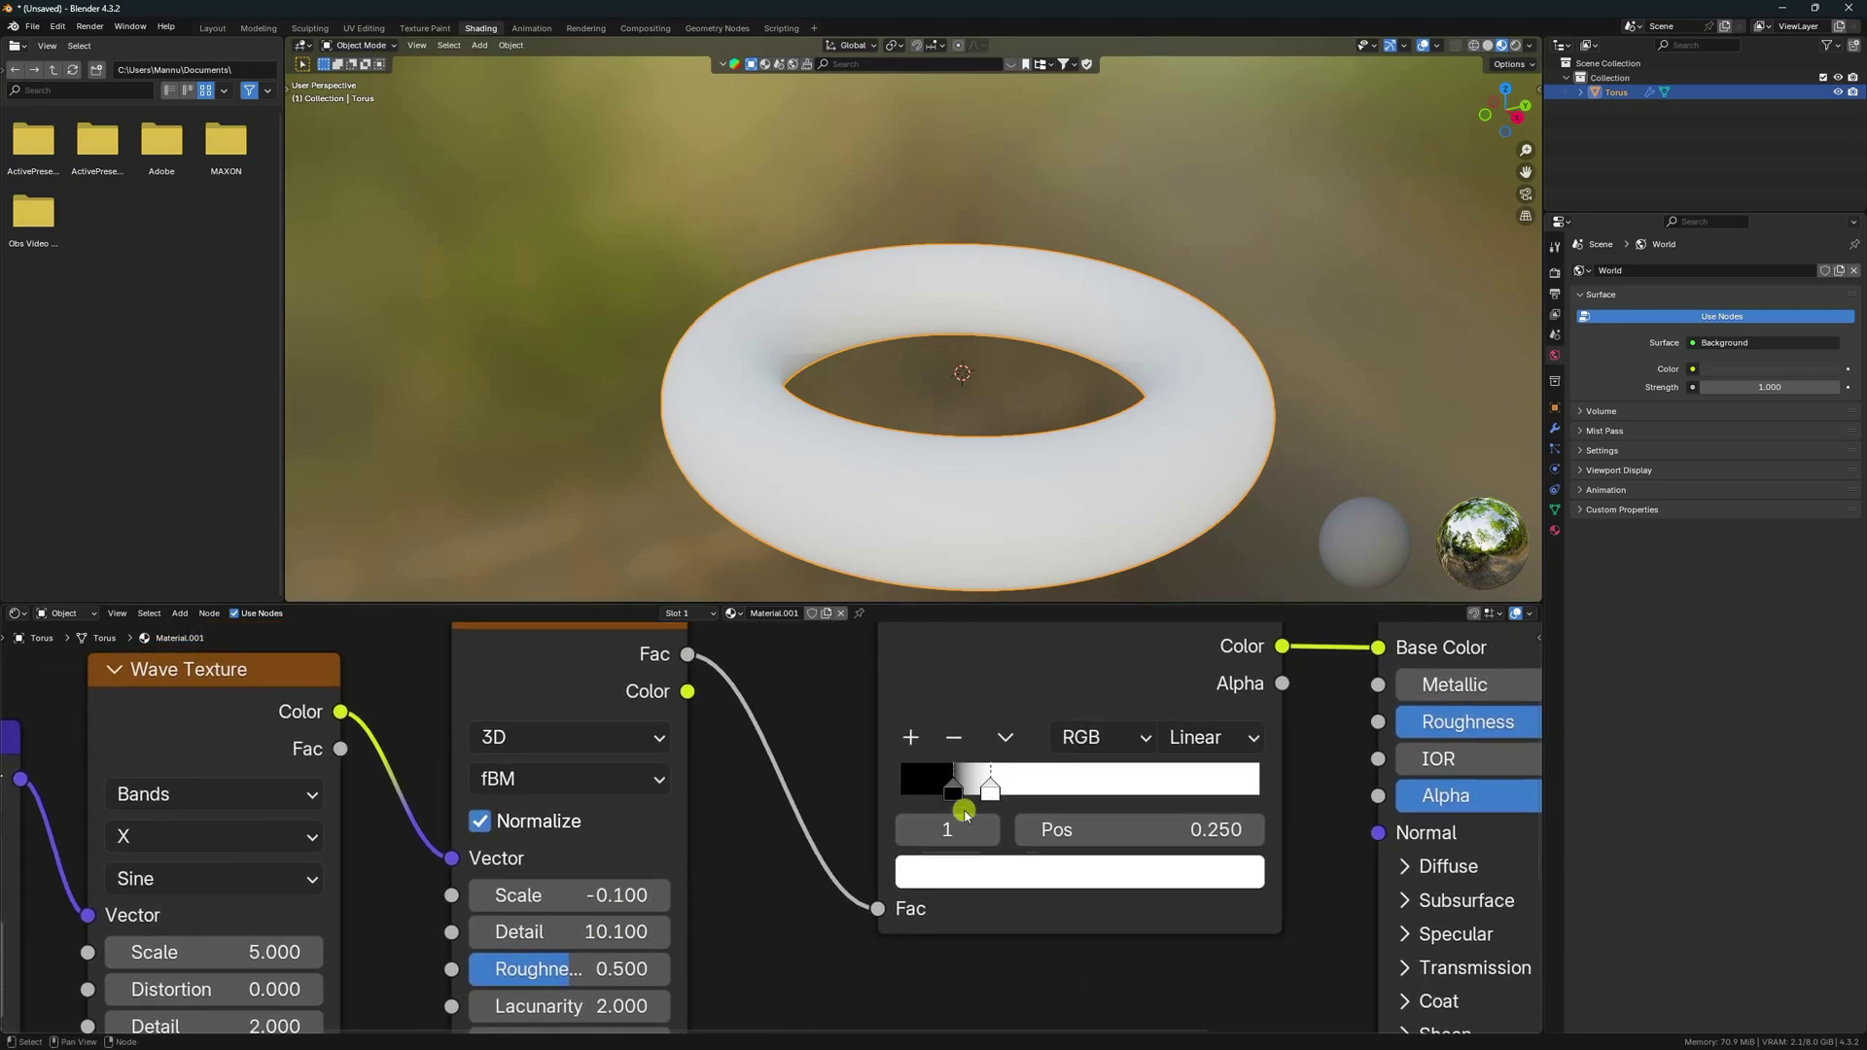
Step: Recolour the ramp stops to magenta (#FF2EAC) and yellow (#FFFB1D)
{"action": "left_click", "coordinate": [954, 797]}
{"action": "left_click", "coordinate": [1008, 873]}
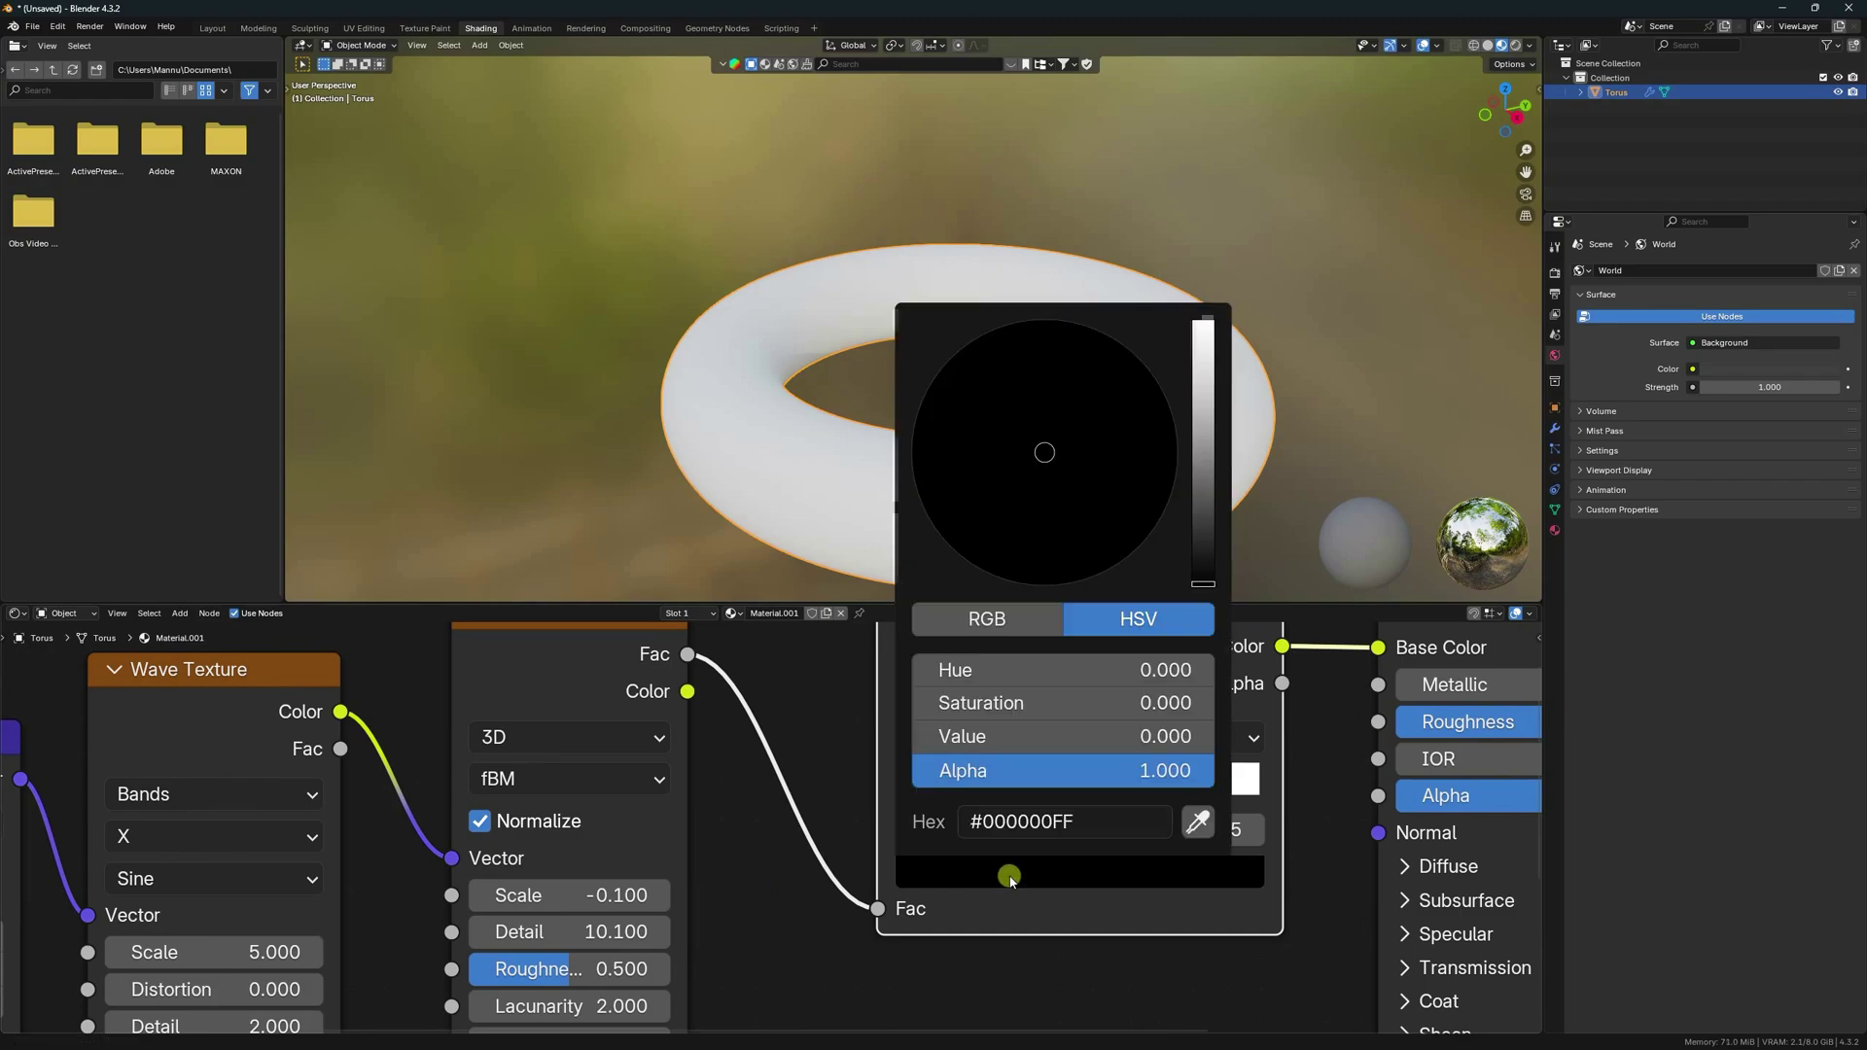
{"action": "left_click_drag", "start_coordinate": [1204, 522], "coordinate": [1204, 504]}
{"action": "mouse_move", "coordinate": [1059, 587]}
{"action": "left_mouse_down"}
{"action": "mouse_move", "coordinate": [1083, 483]}
{"action": "mouse_move", "coordinate": [1055, 470]}
{"action": "mouse_move", "coordinate": [1110, 544]}
{"action": "left_mouse_up"}
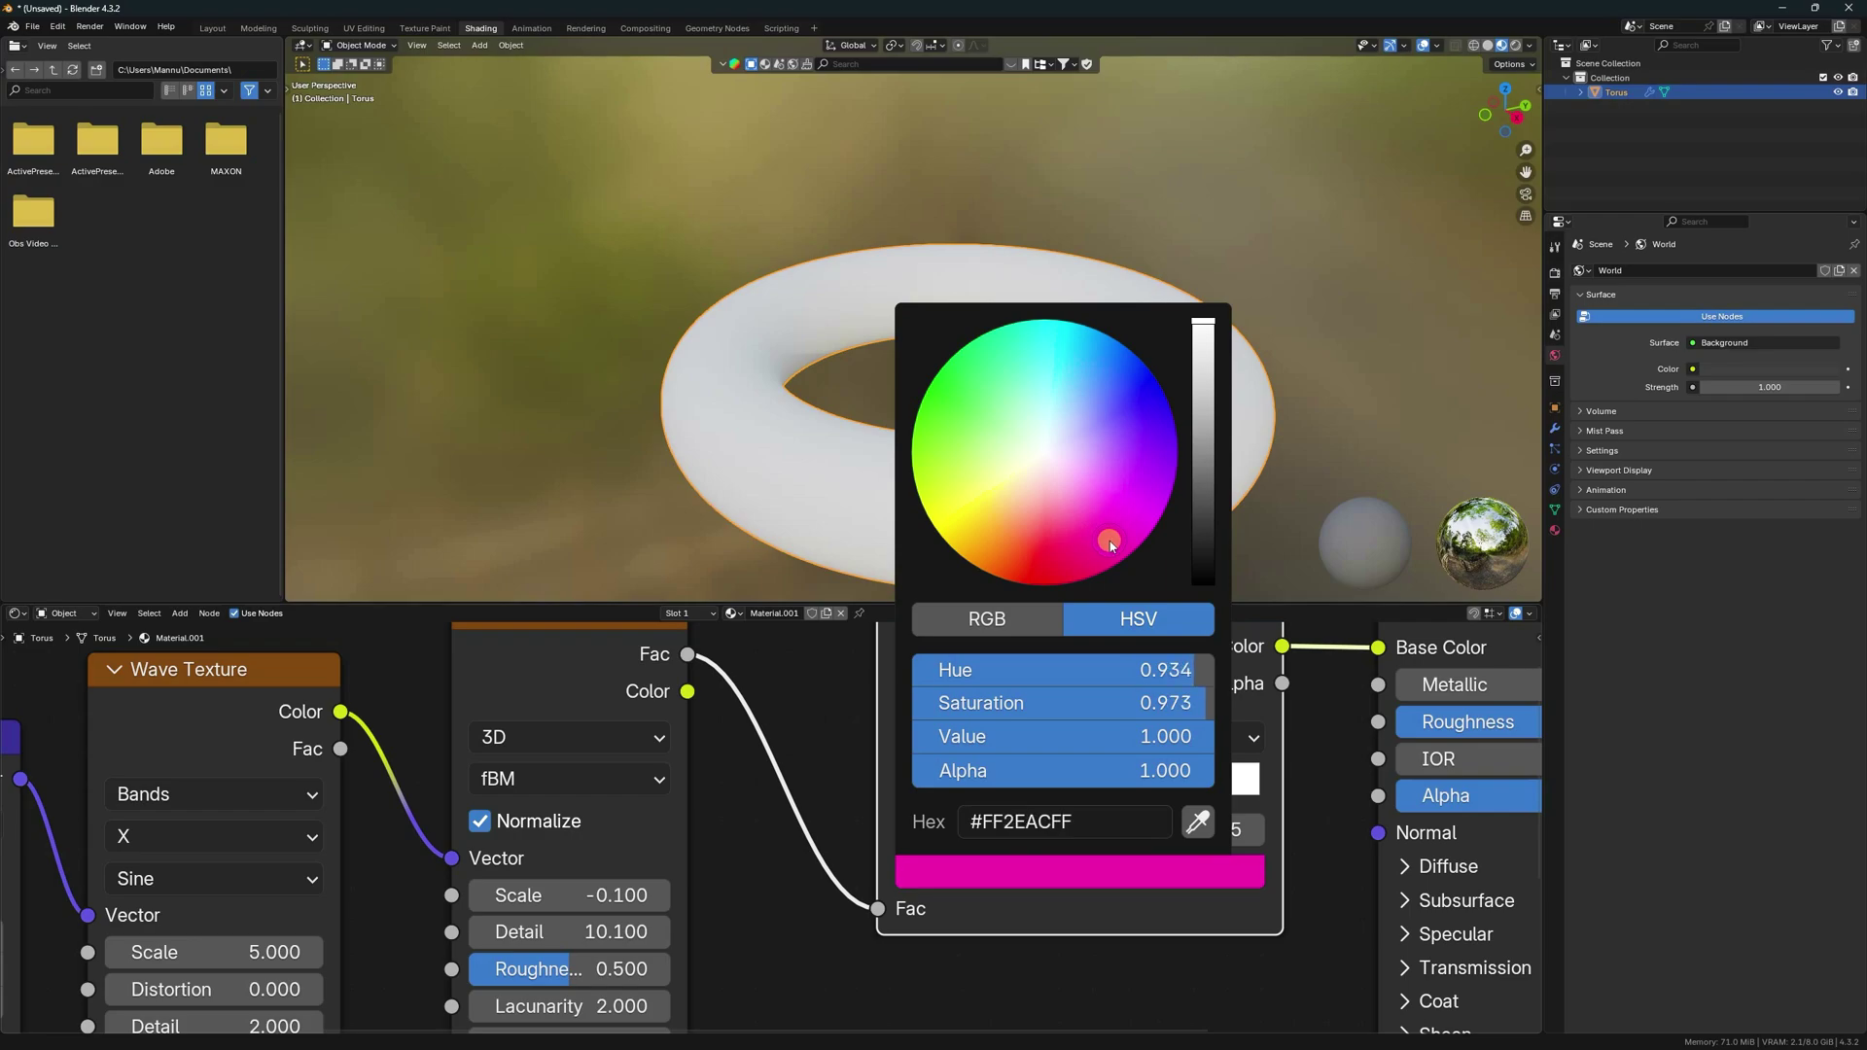
{"action": "left_click", "coordinate": [990, 793]}
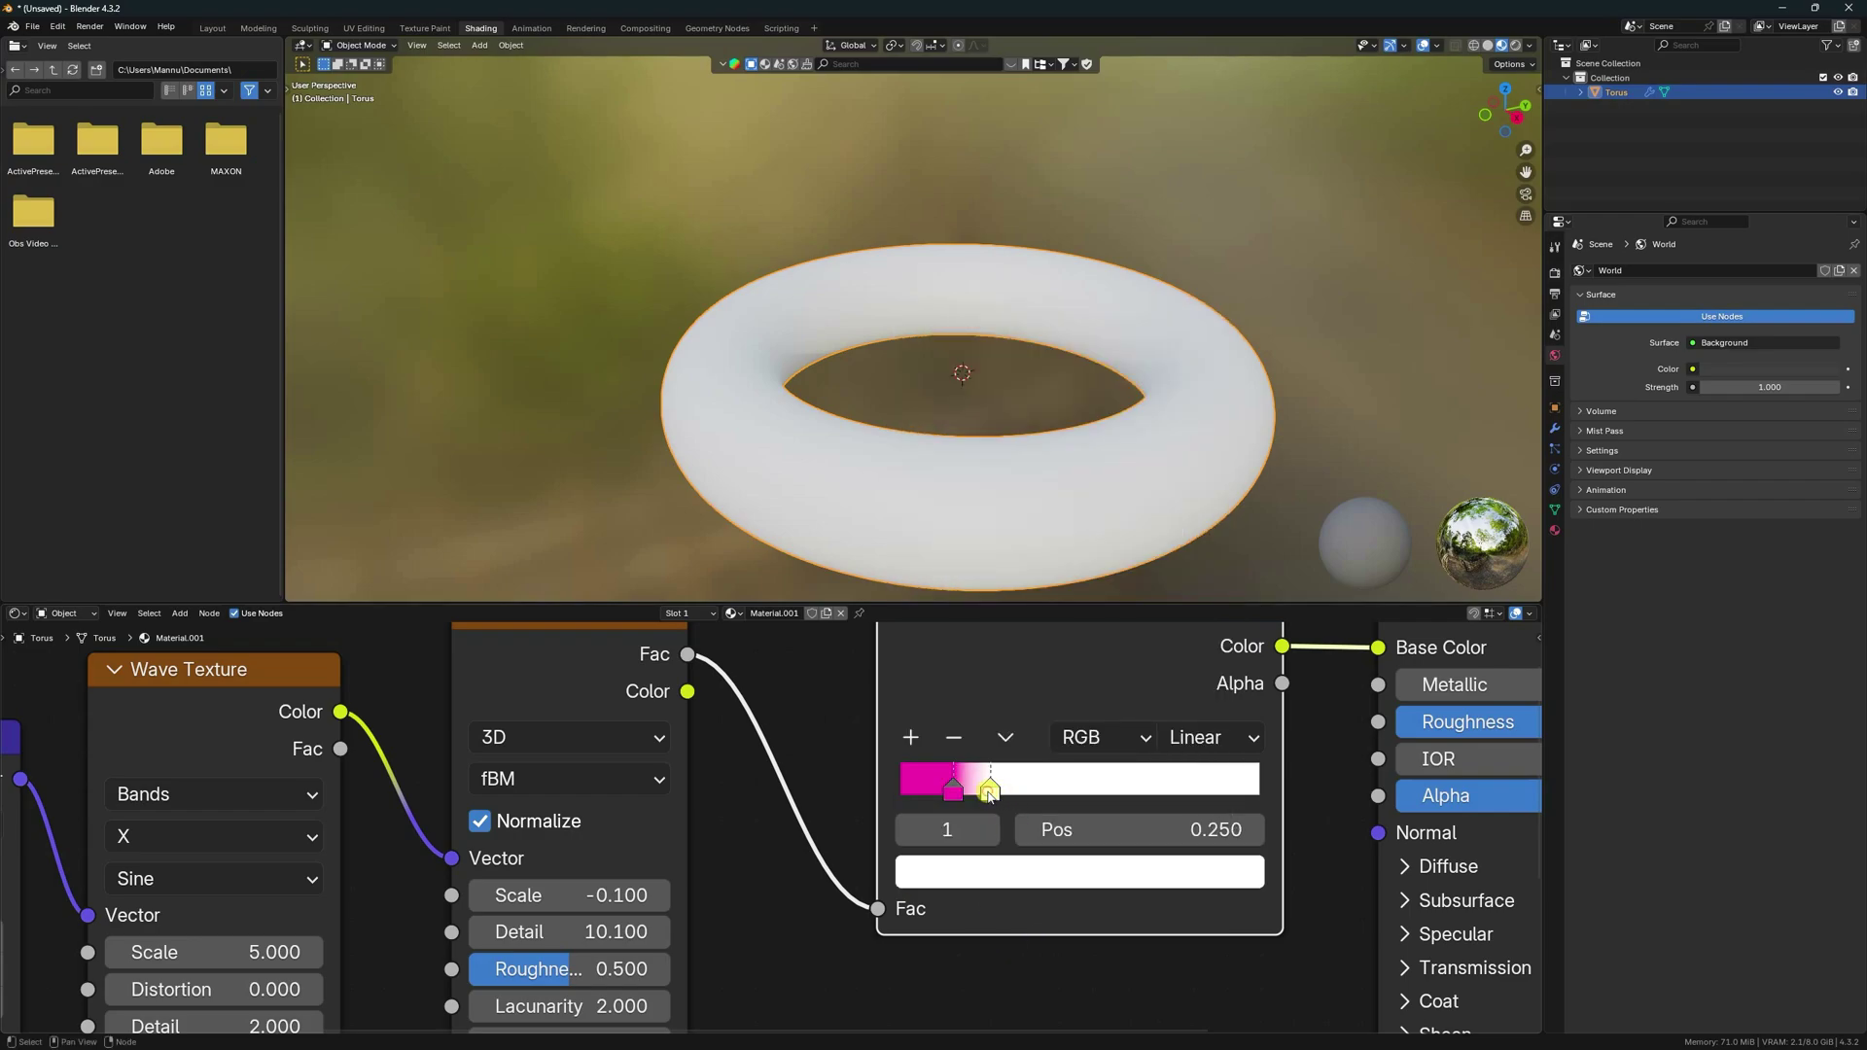
{"action": "left_click", "coordinate": [992, 870]}
{"action": "left_click_drag", "start_coordinate": [1007, 476], "coordinate": [945, 520]}
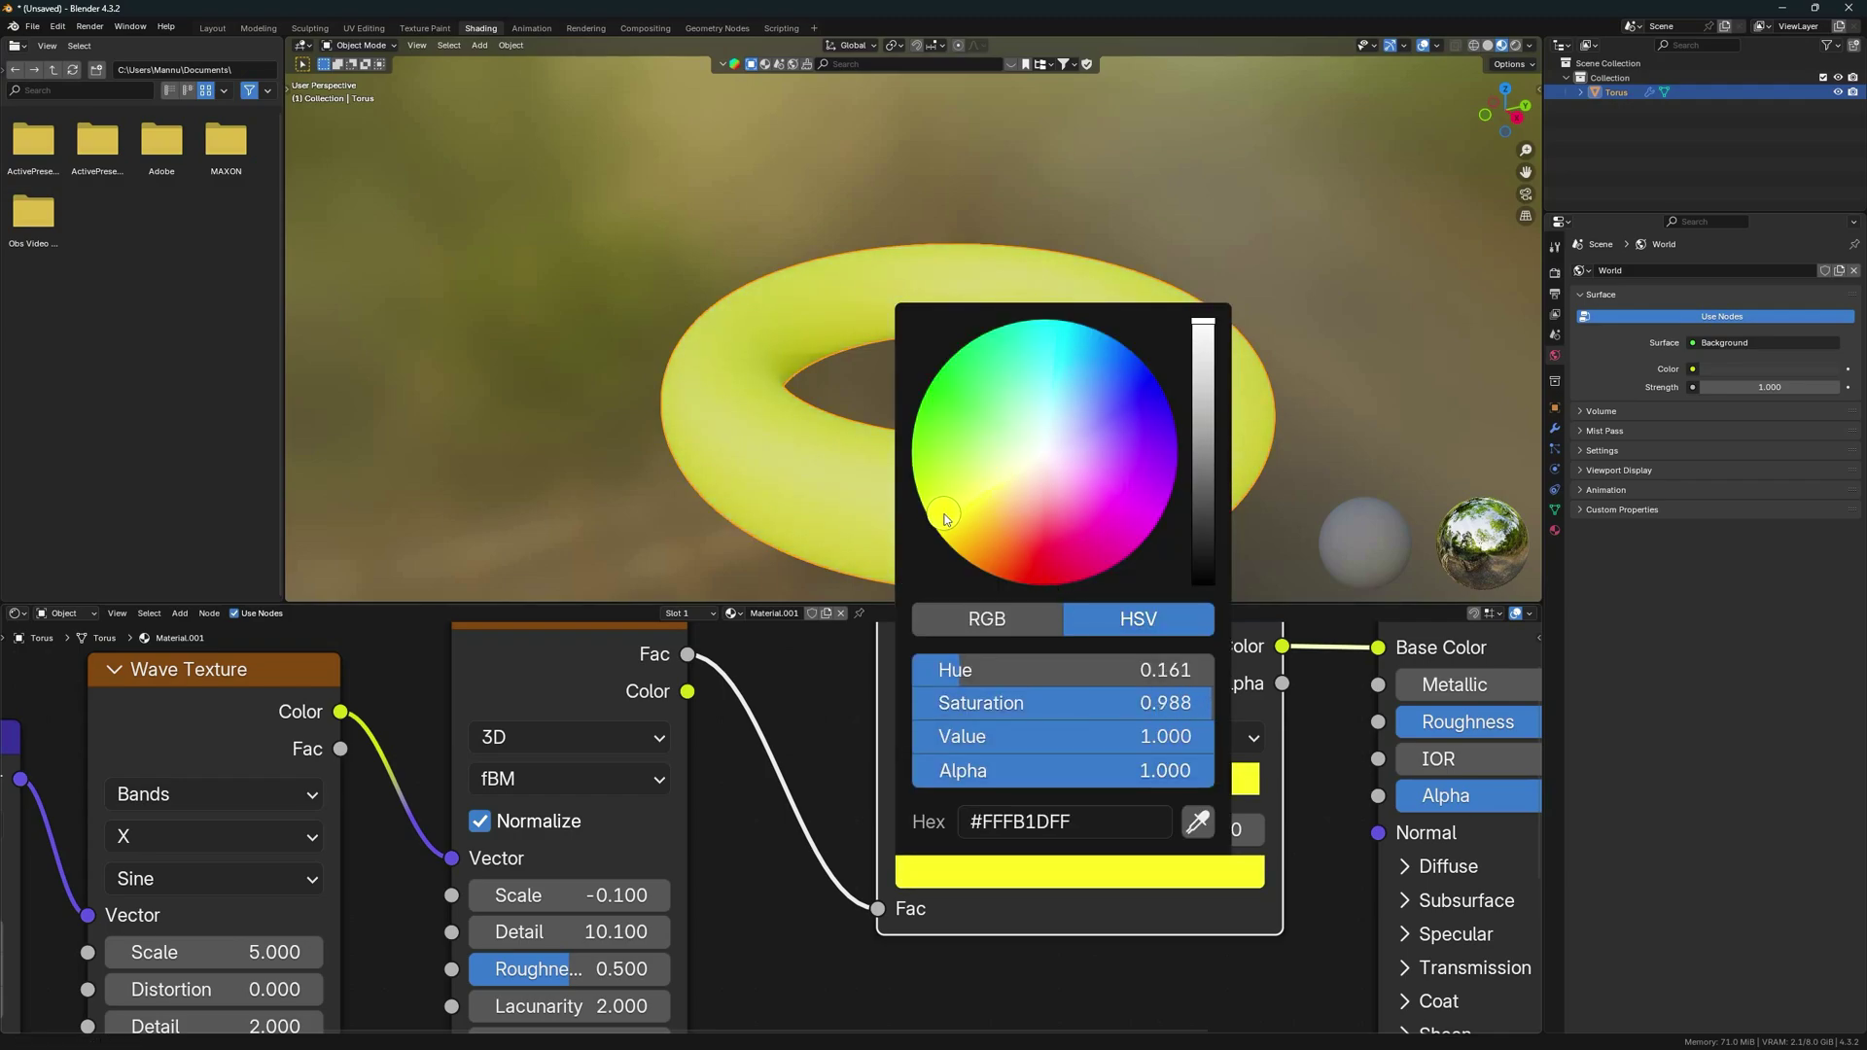
{"action": "middle_click_drag", "start_coordinate": [823, 955], "coordinate": [695, 990]}
{"action": "scroll", "coordinate": [684, 700], "scroll_direction": "up", "scroll_amount": 3, "text": "ctrl"}
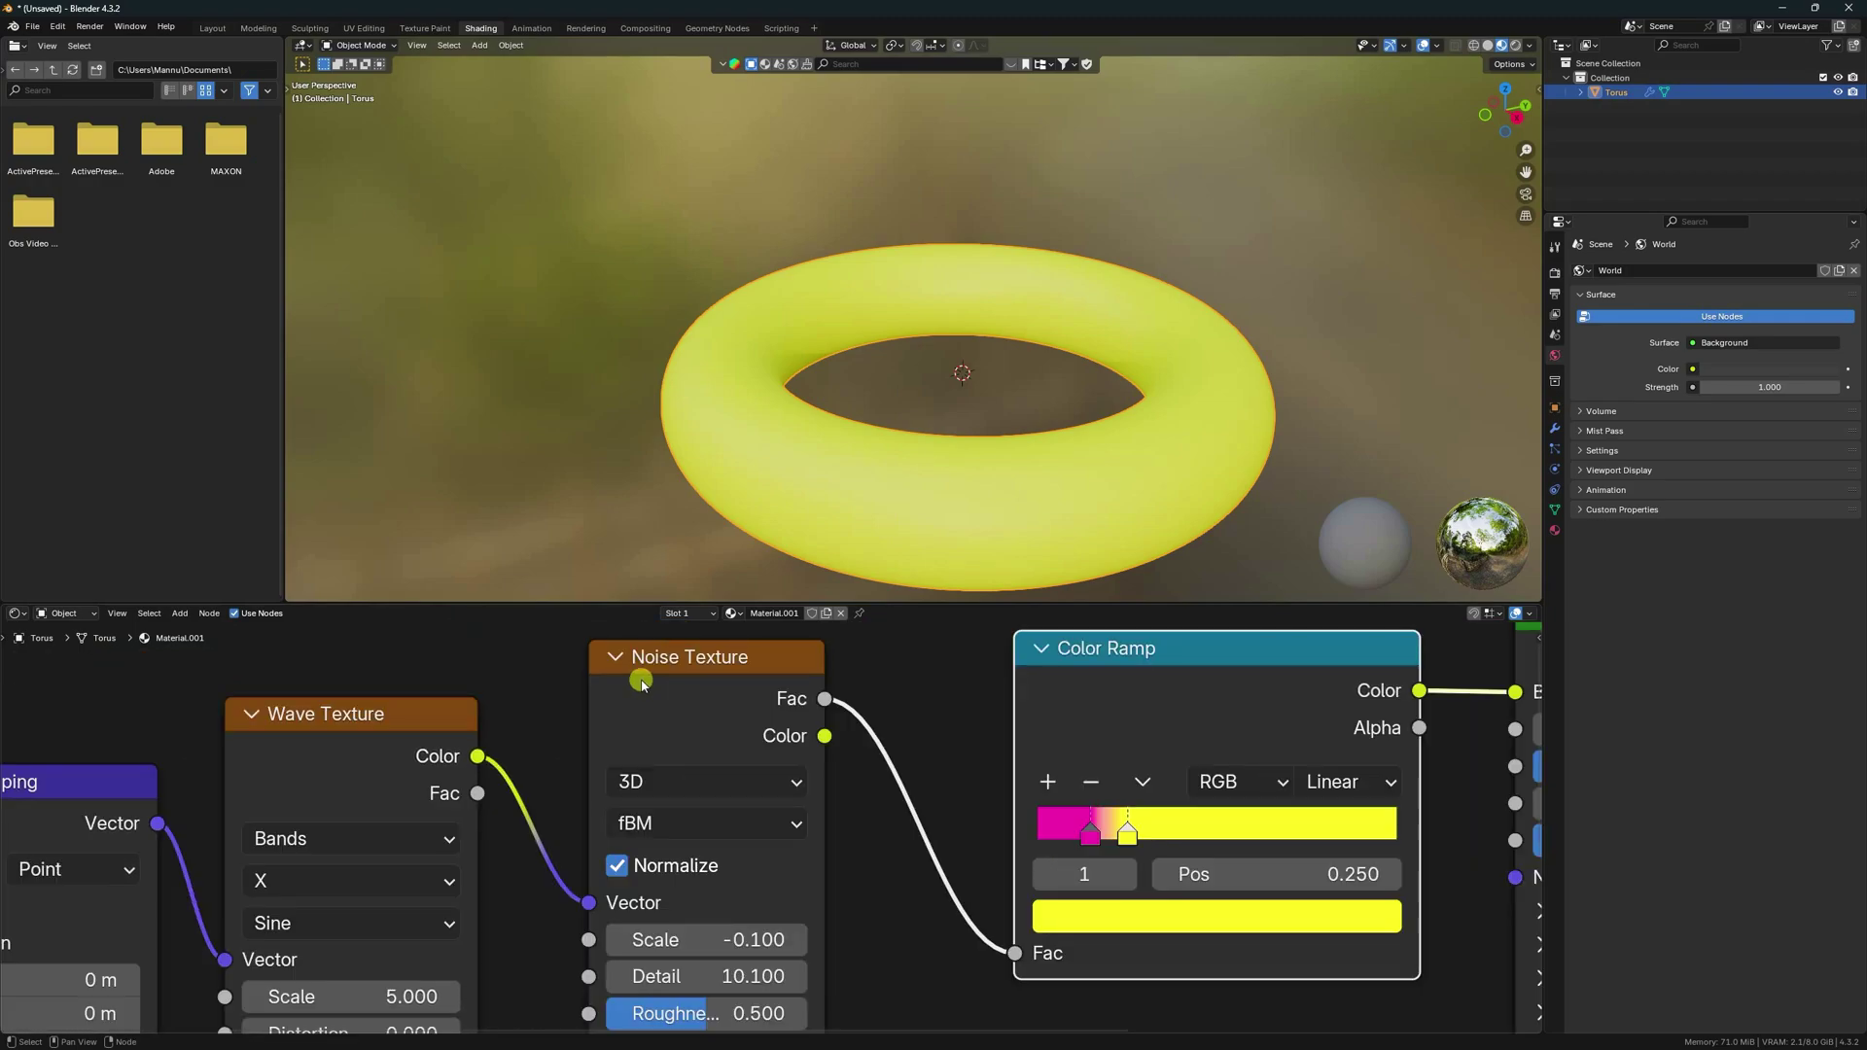
{"action": "middle_click_drag", "start_coordinate": [878, 931], "coordinate": [846, 842]}
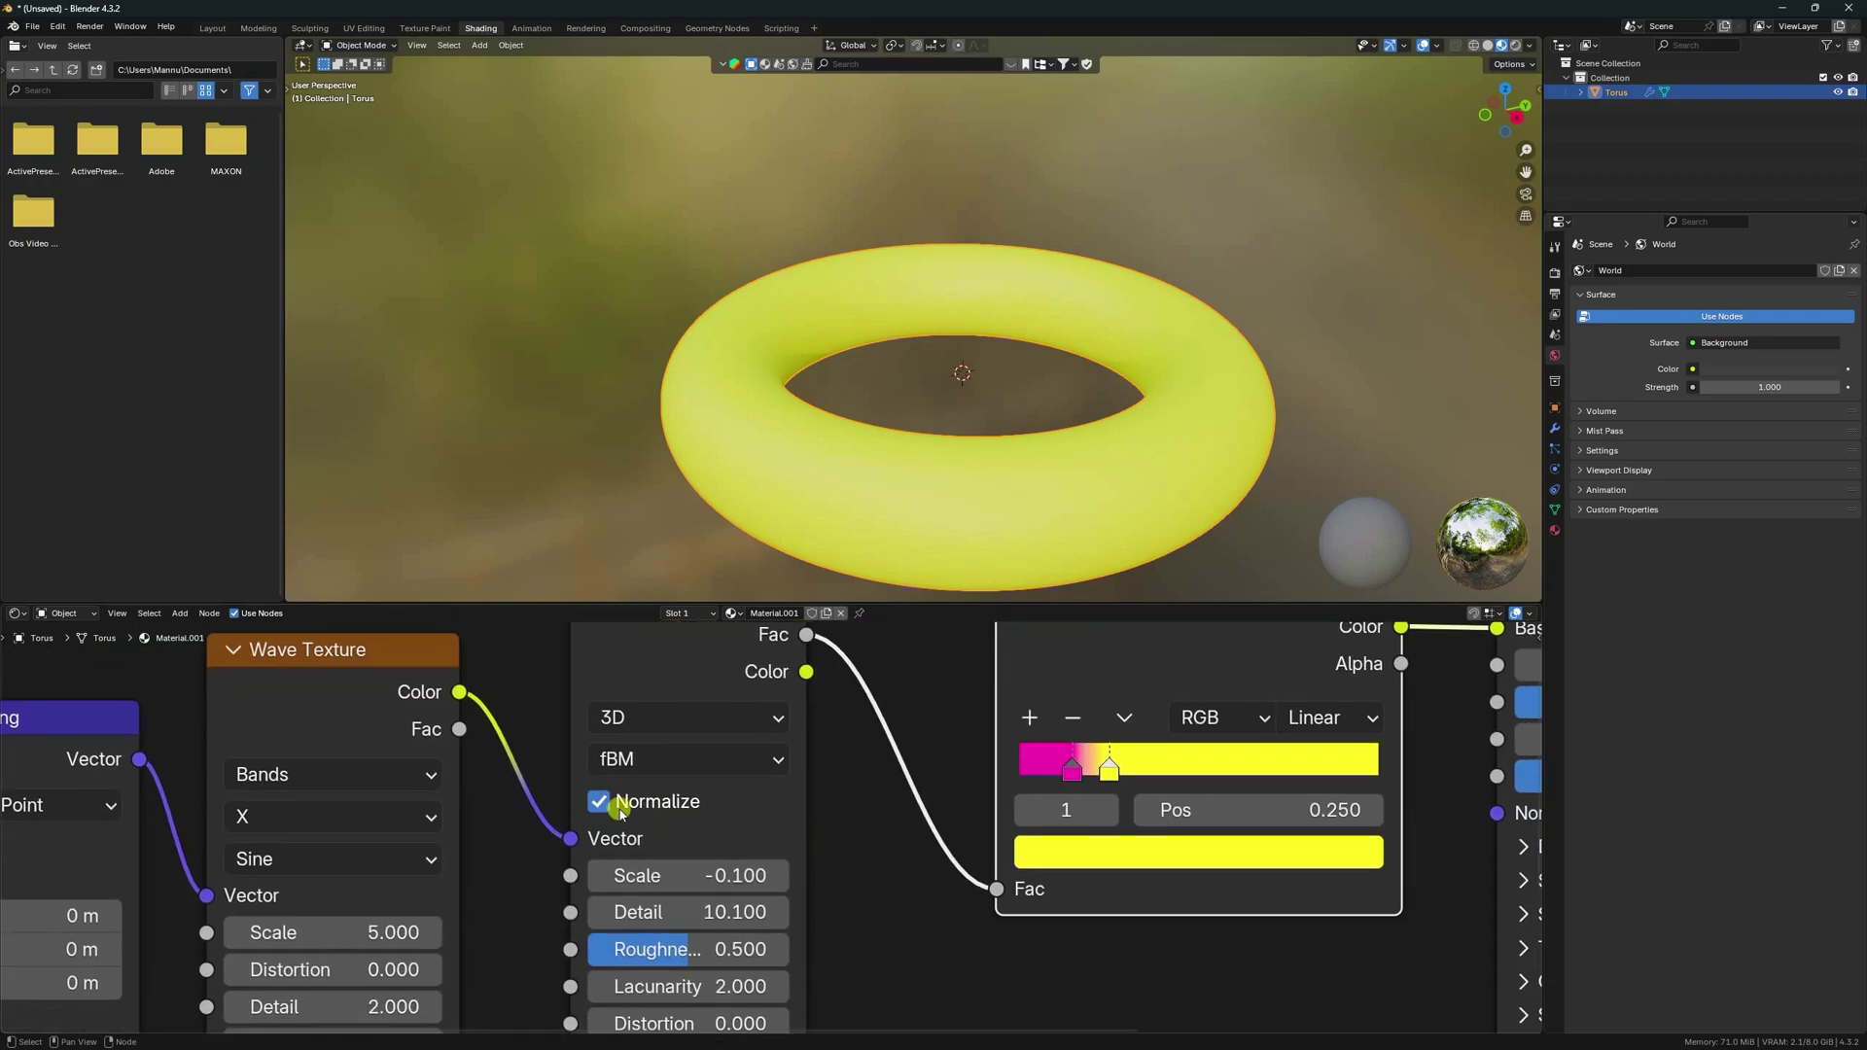
Step: Uncheck Normalize on the Noise Texture to reveal magenta stripes
{"action": "left_click", "coordinate": [603, 801]}
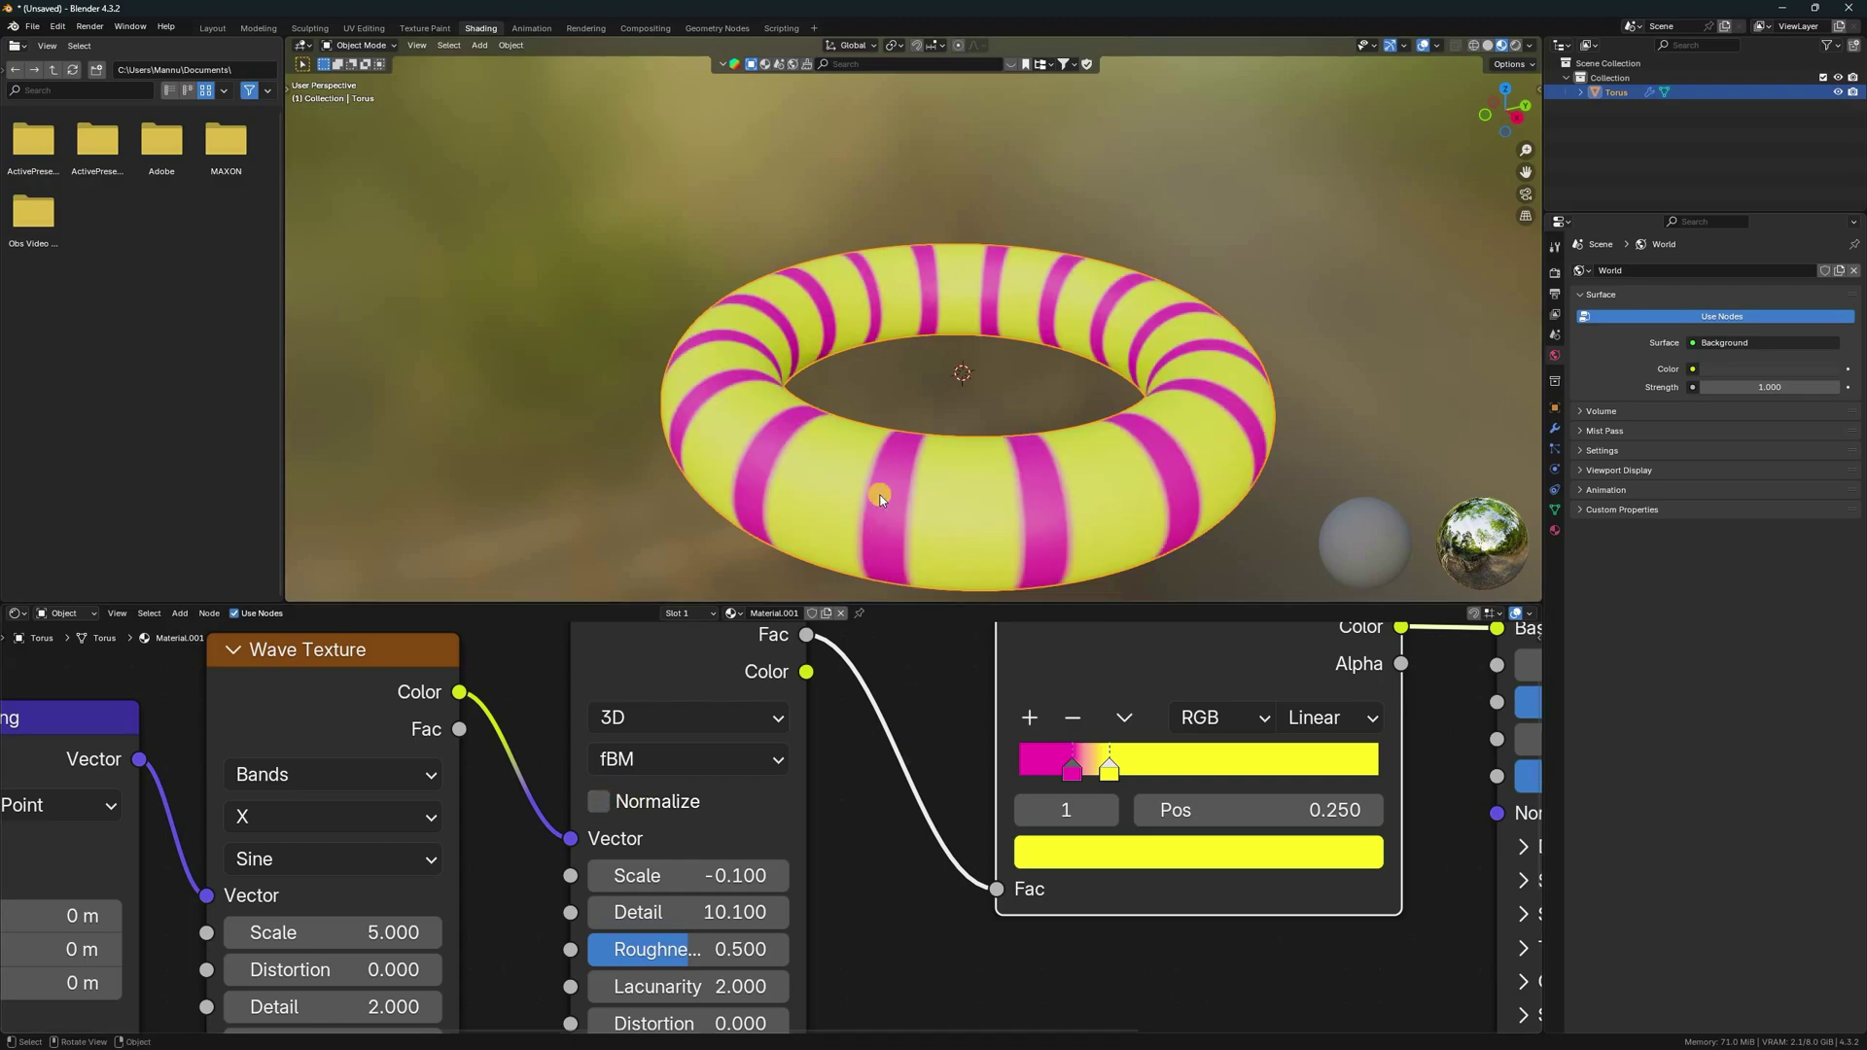
{"action": "middle_click_drag", "start_coordinate": [971, 504], "coordinate": [969, 521]}
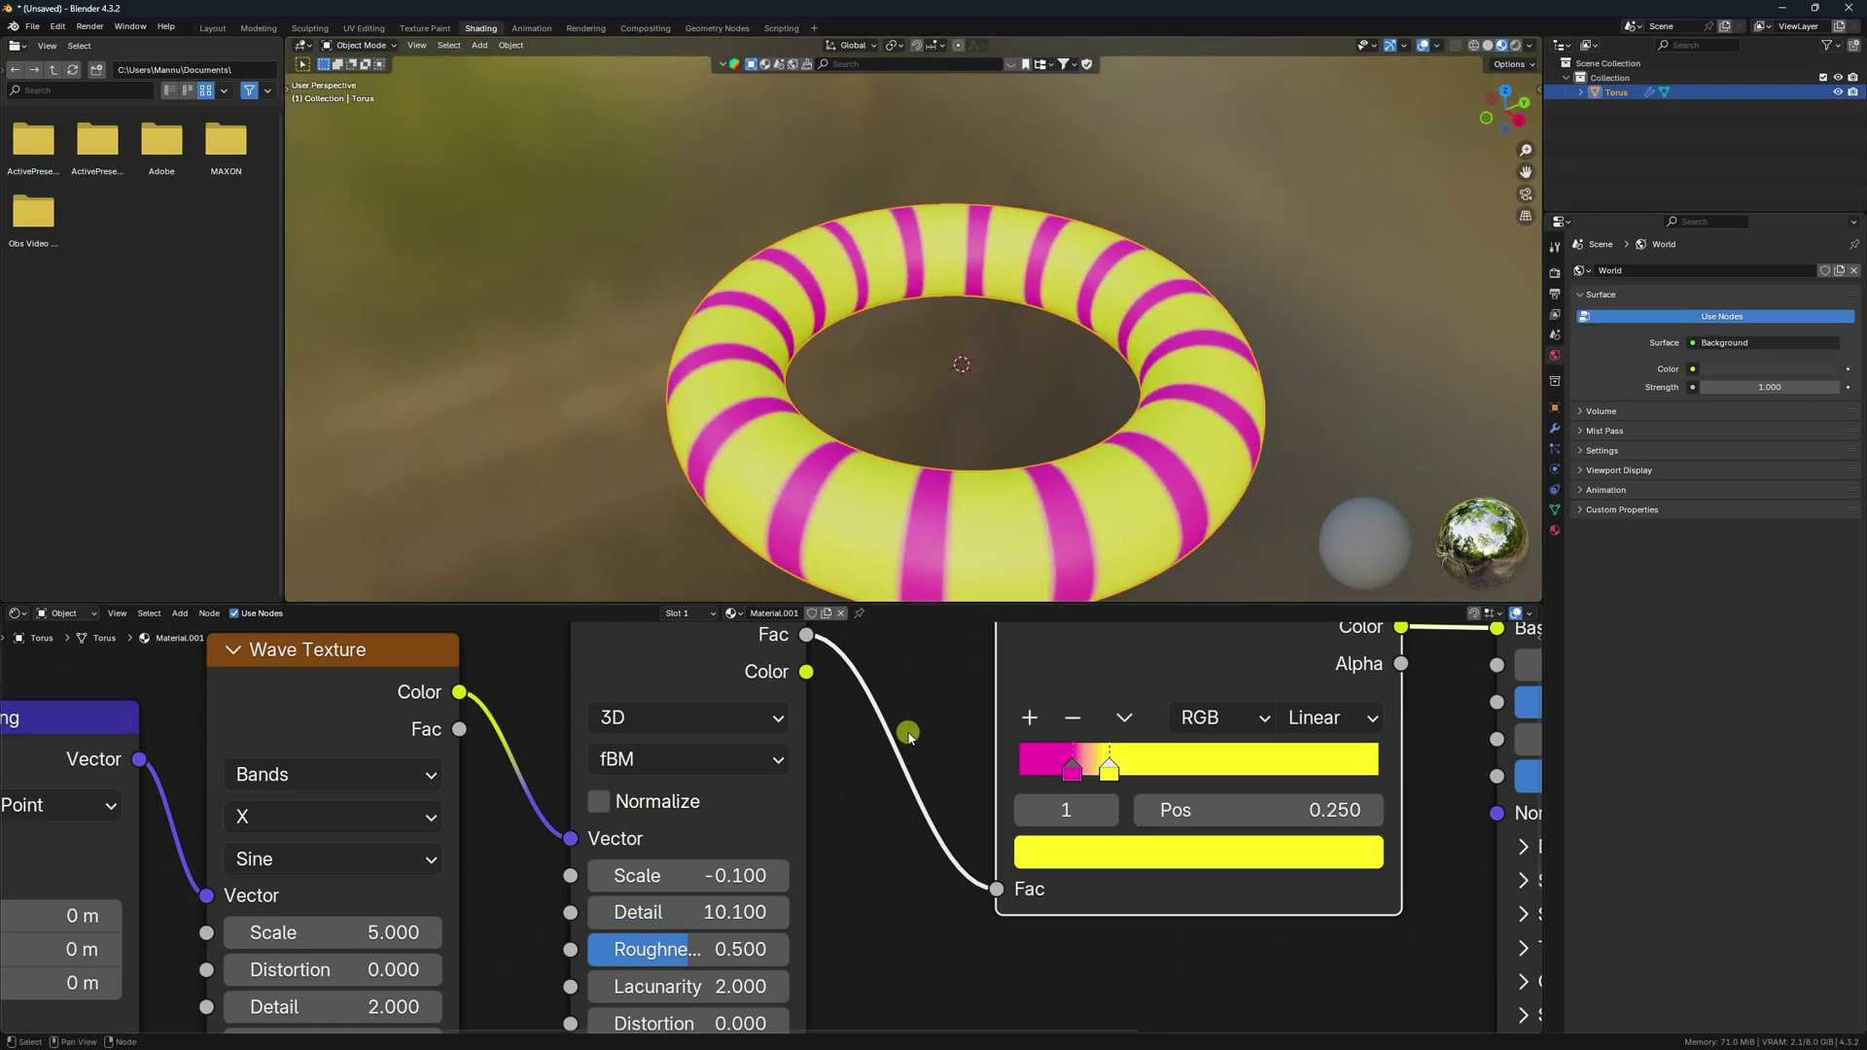
{"action": "middle_click_drag", "start_coordinate": [880, 720], "coordinate": [751, 720]}
{"action": "scroll", "coordinate": [1027, 440], "scroll_direction": "up", "scroll_amount": 2}
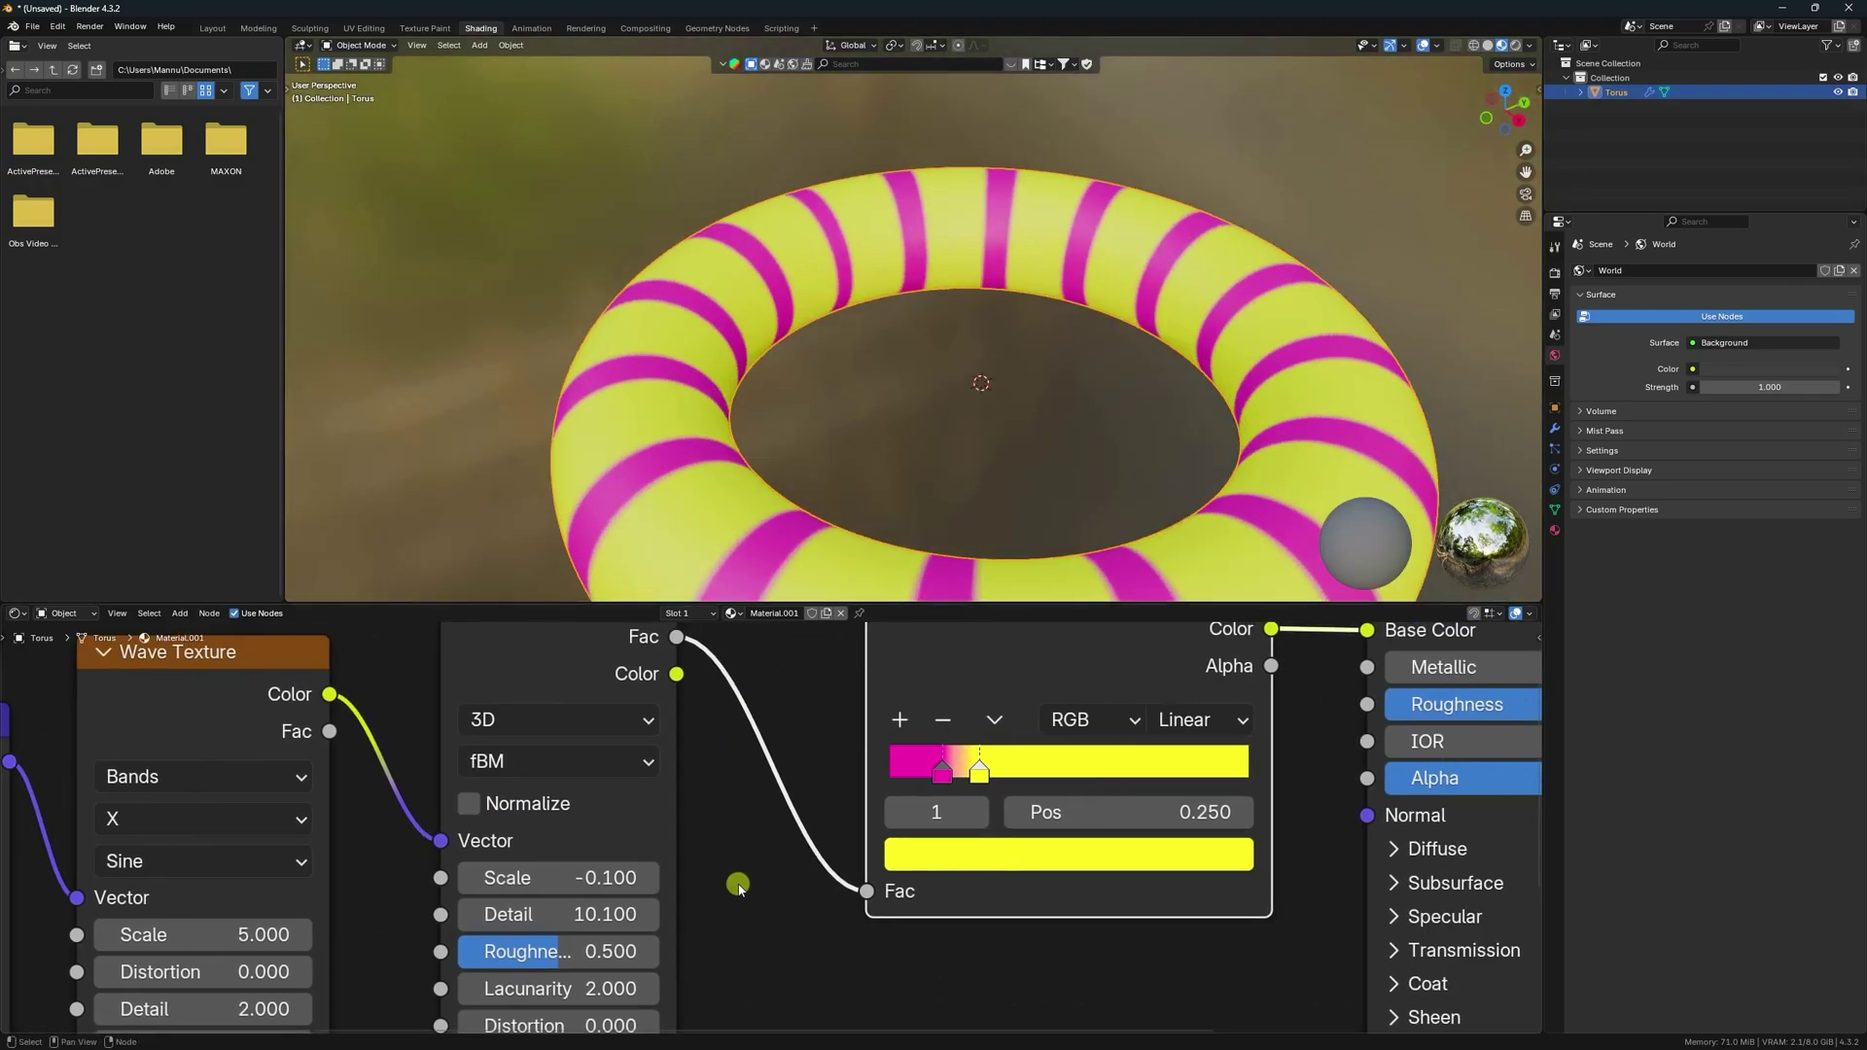
{"action": "middle_click_drag", "start_coordinate": [733, 883], "coordinate": [860, 808]}
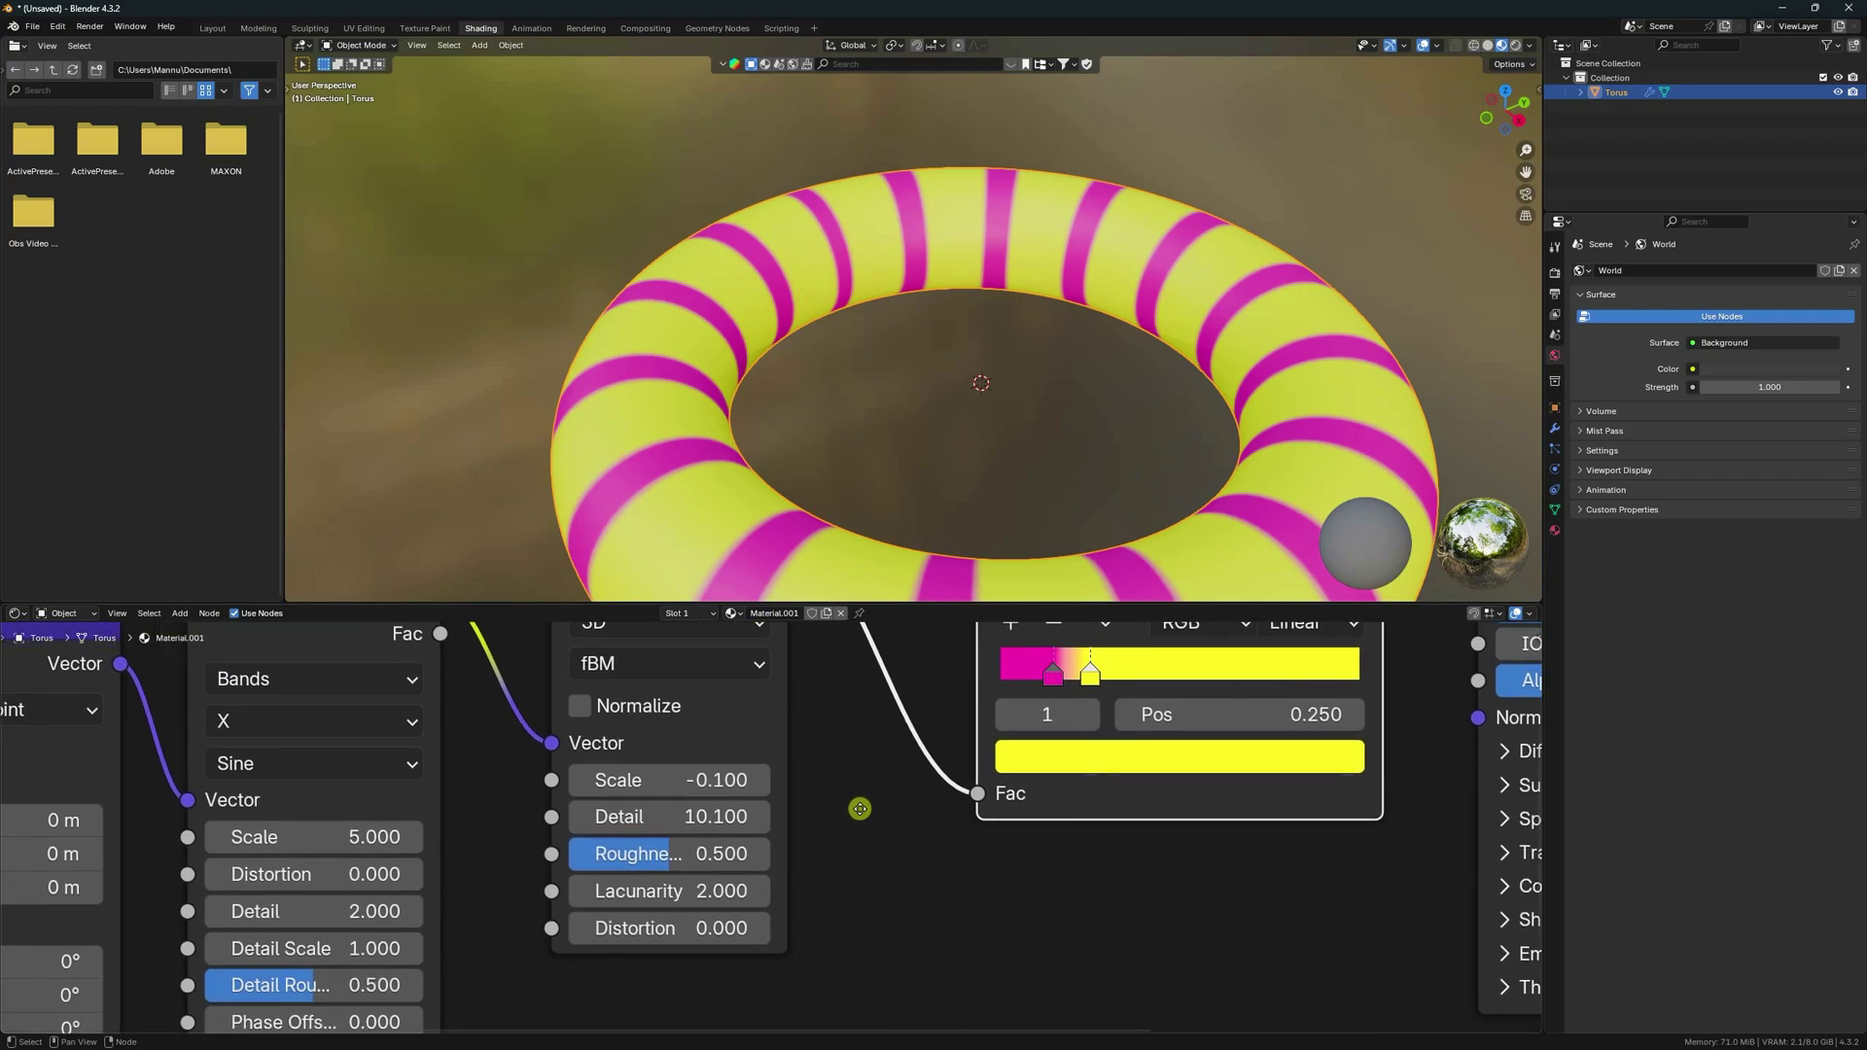
Step: Set the Noise Texture Roughness to 0.25
{"action": "mouse_move", "coordinate": [661, 854]}
{"action": "left_mouse_down"}
{"action": "mouse_move", "coordinate": [613, 860]}
{"action": "mouse_move", "coordinate": [643, 860]}
{"action": "left_mouse_up"}
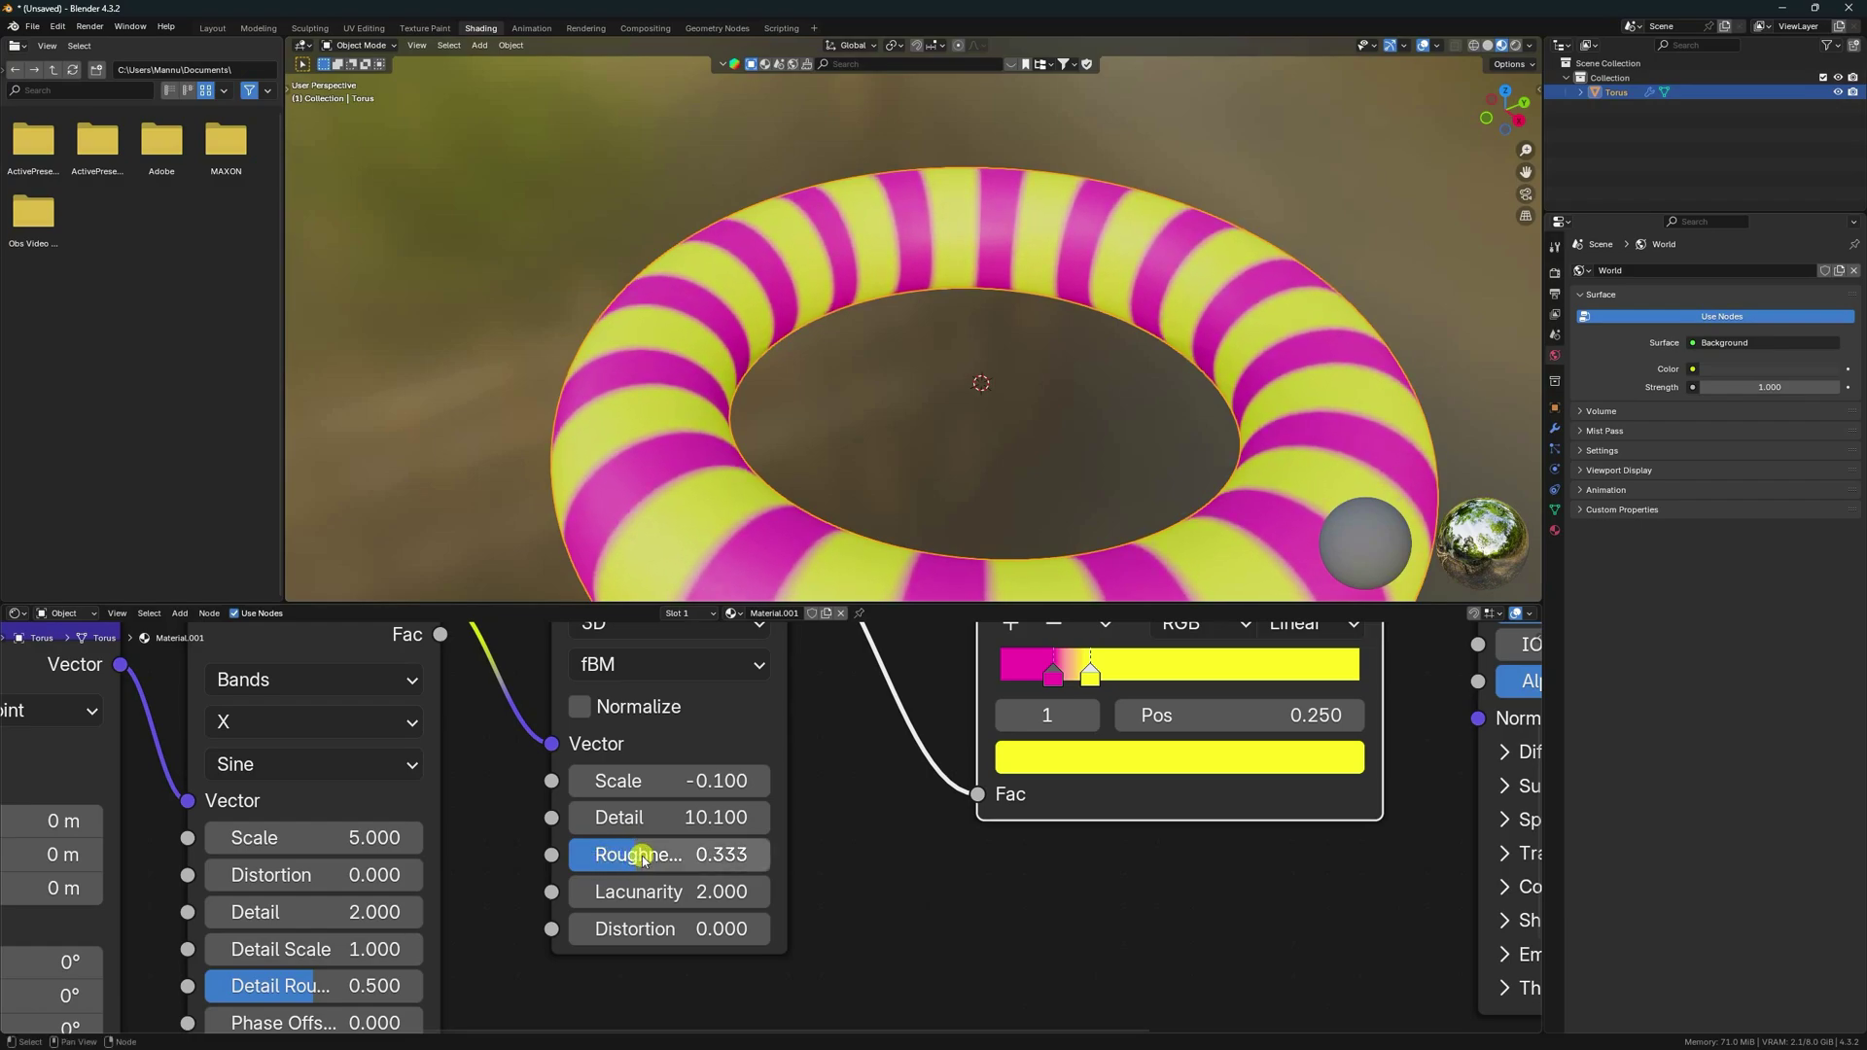
{"action": "left_click", "coordinate": [701, 842]}
{"action": "type", "text": "0."}
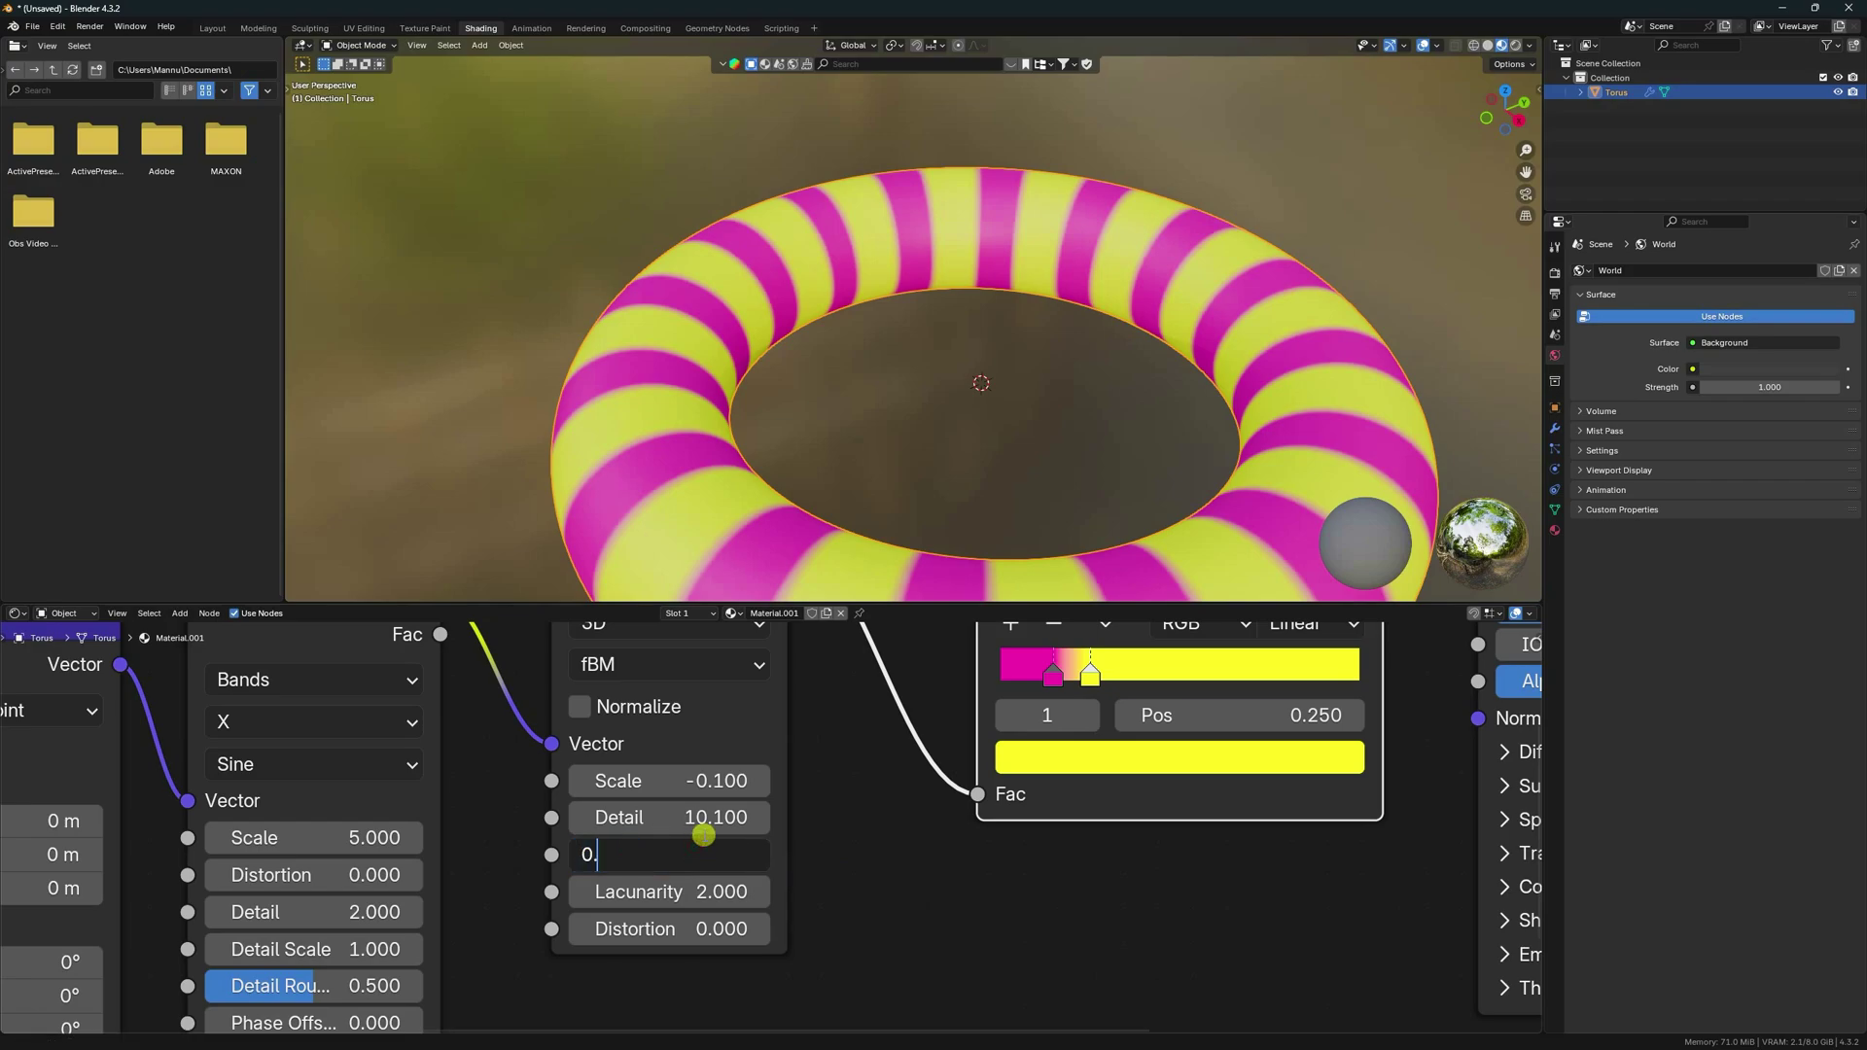
{"action": "type", "text": "25"}
{"action": "key", "text": "Return"}
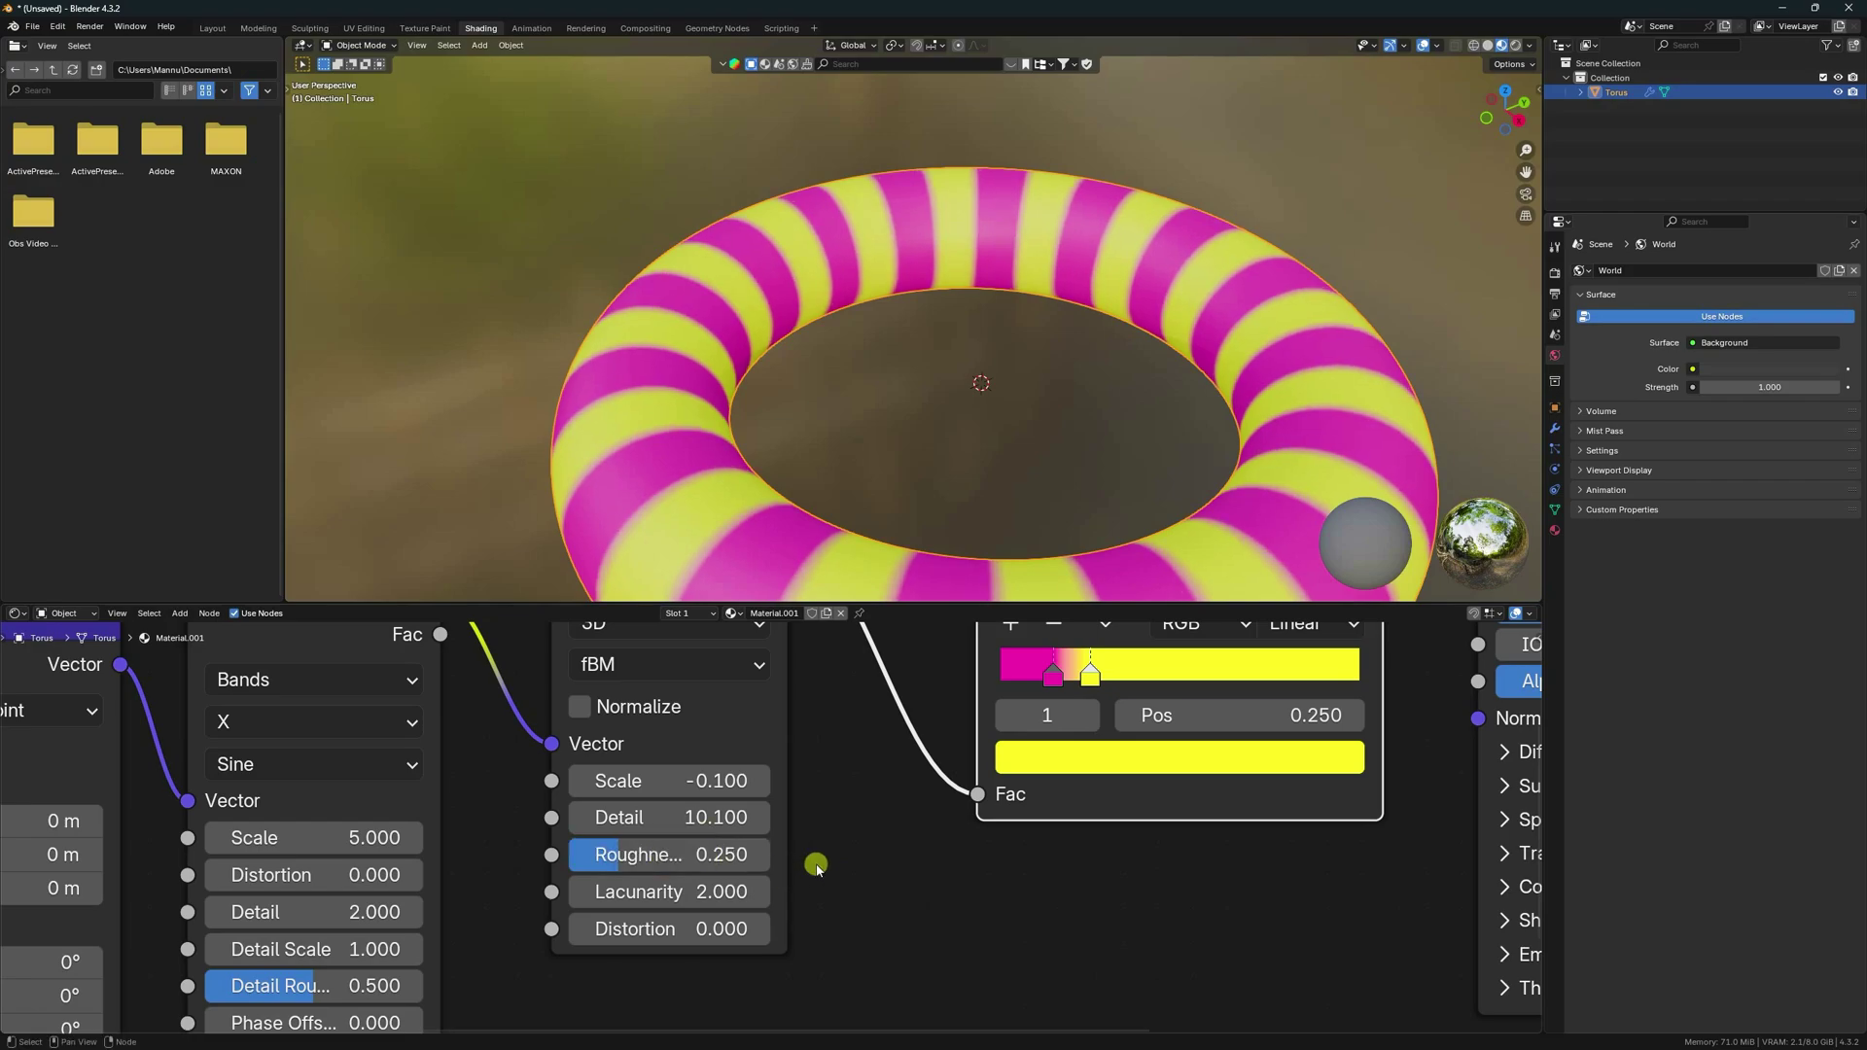
{"action": "middle_click_drag", "start_coordinate": [816, 874], "coordinate": [1079, 804]}
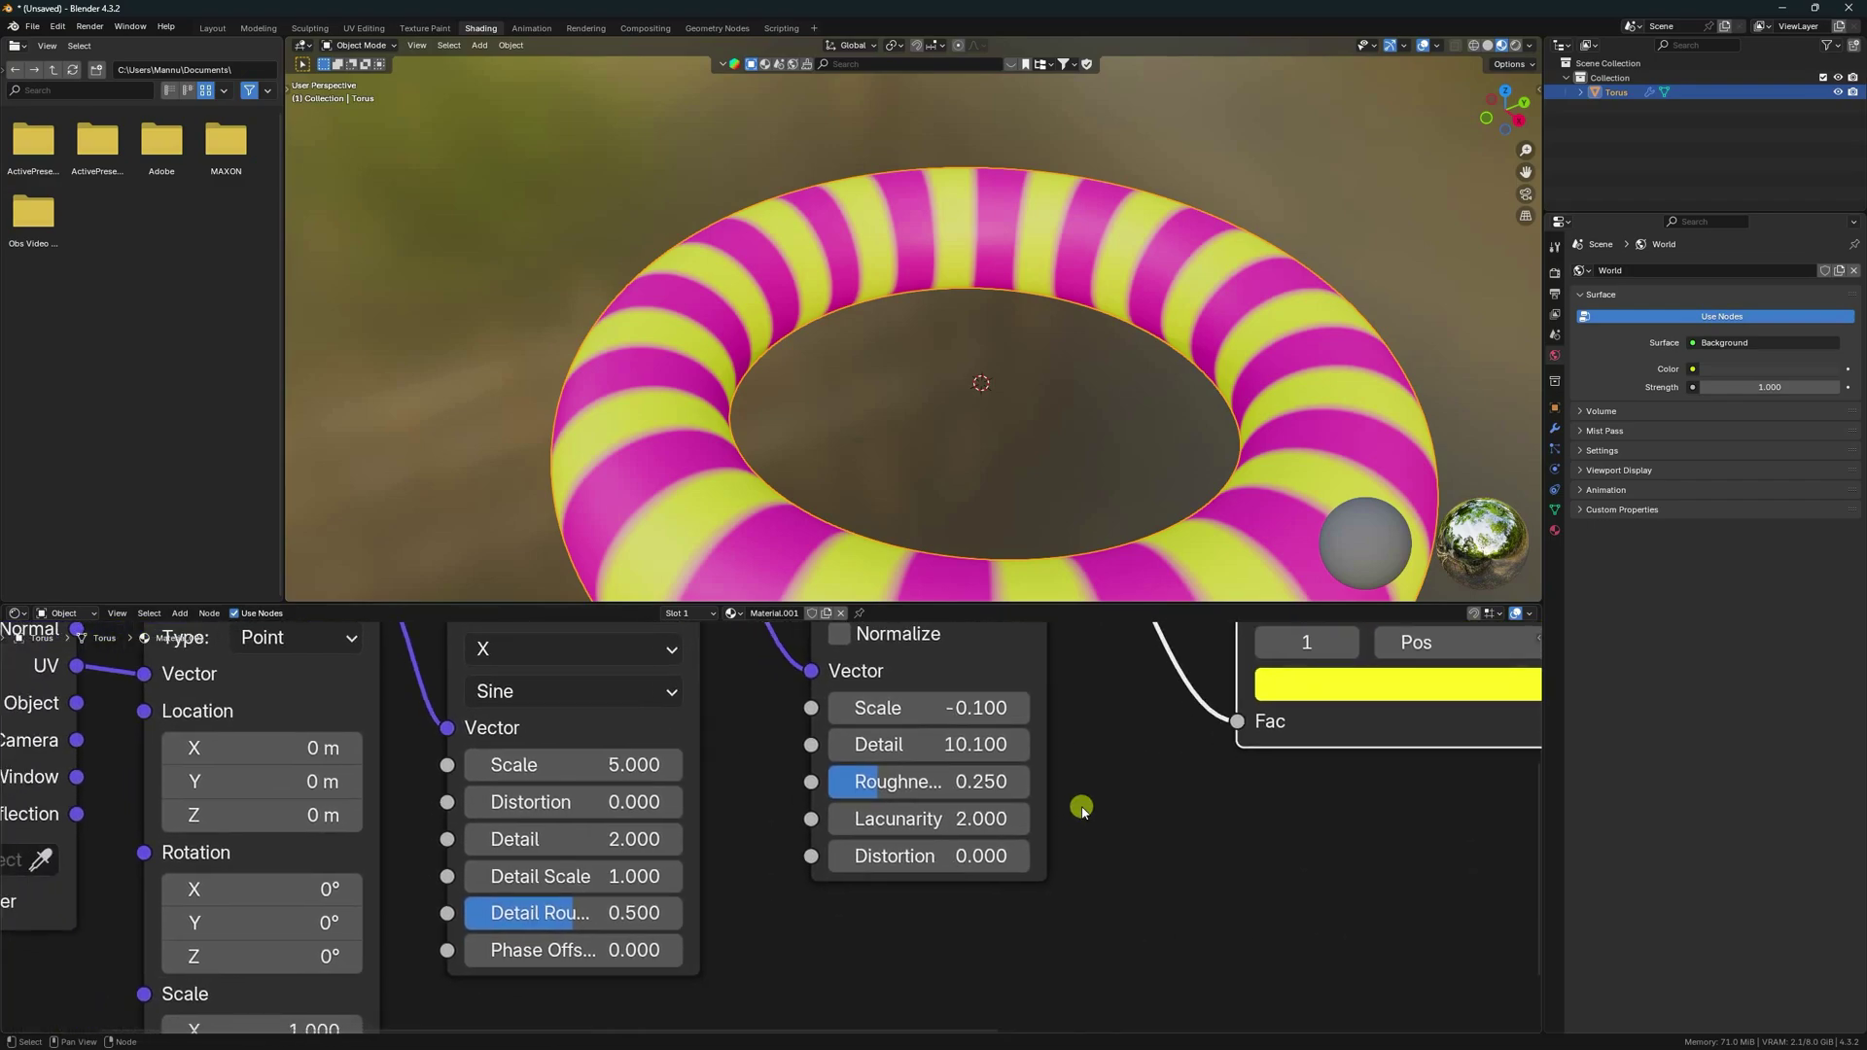
{"action": "scroll", "coordinate": [719, 846], "scroll_direction": "down", "scroll_amount": 2}
{"action": "scroll", "coordinate": [725, 890], "scroll_direction": "up", "scroll_amount": 3, "text": "shift"}
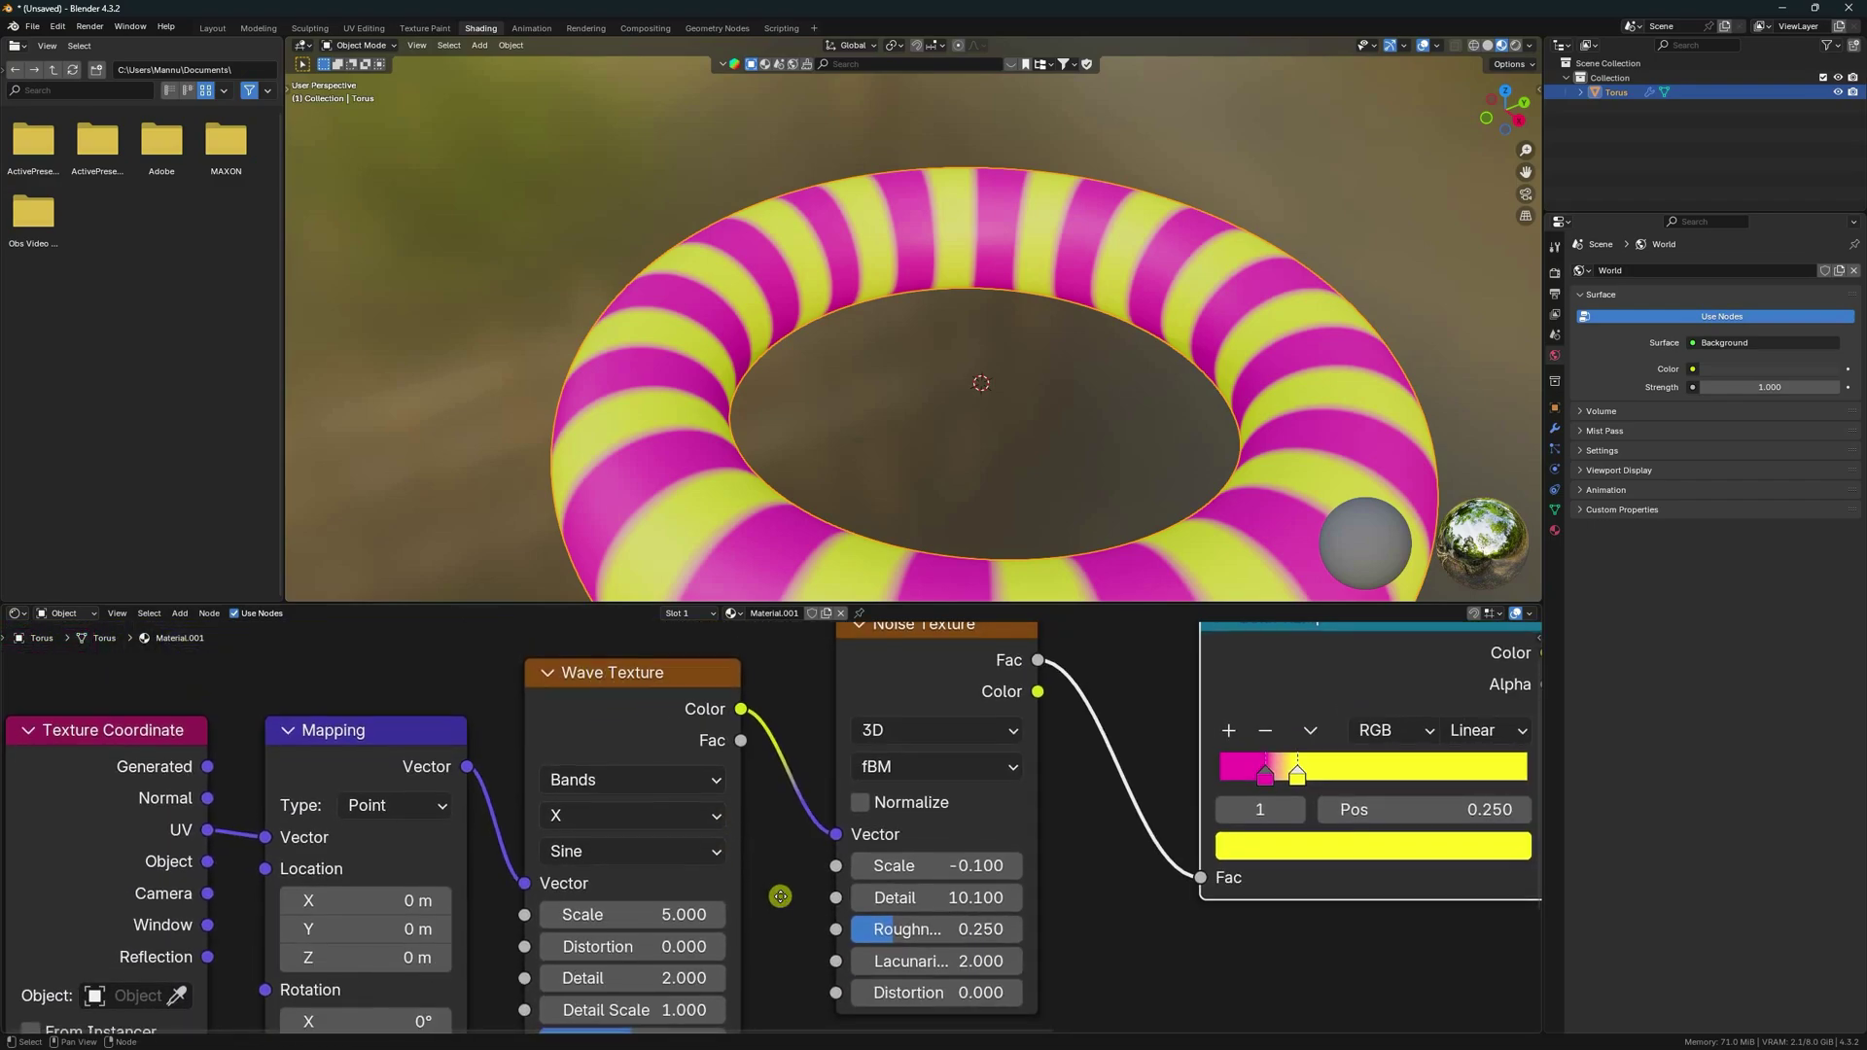
Step: Enter 2.5 in the Wave Texture Scale field for fewer, wider stripes
{"action": "middle_click_drag", "start_coordinate": [775, 889], "coordinate": [748, 796]}
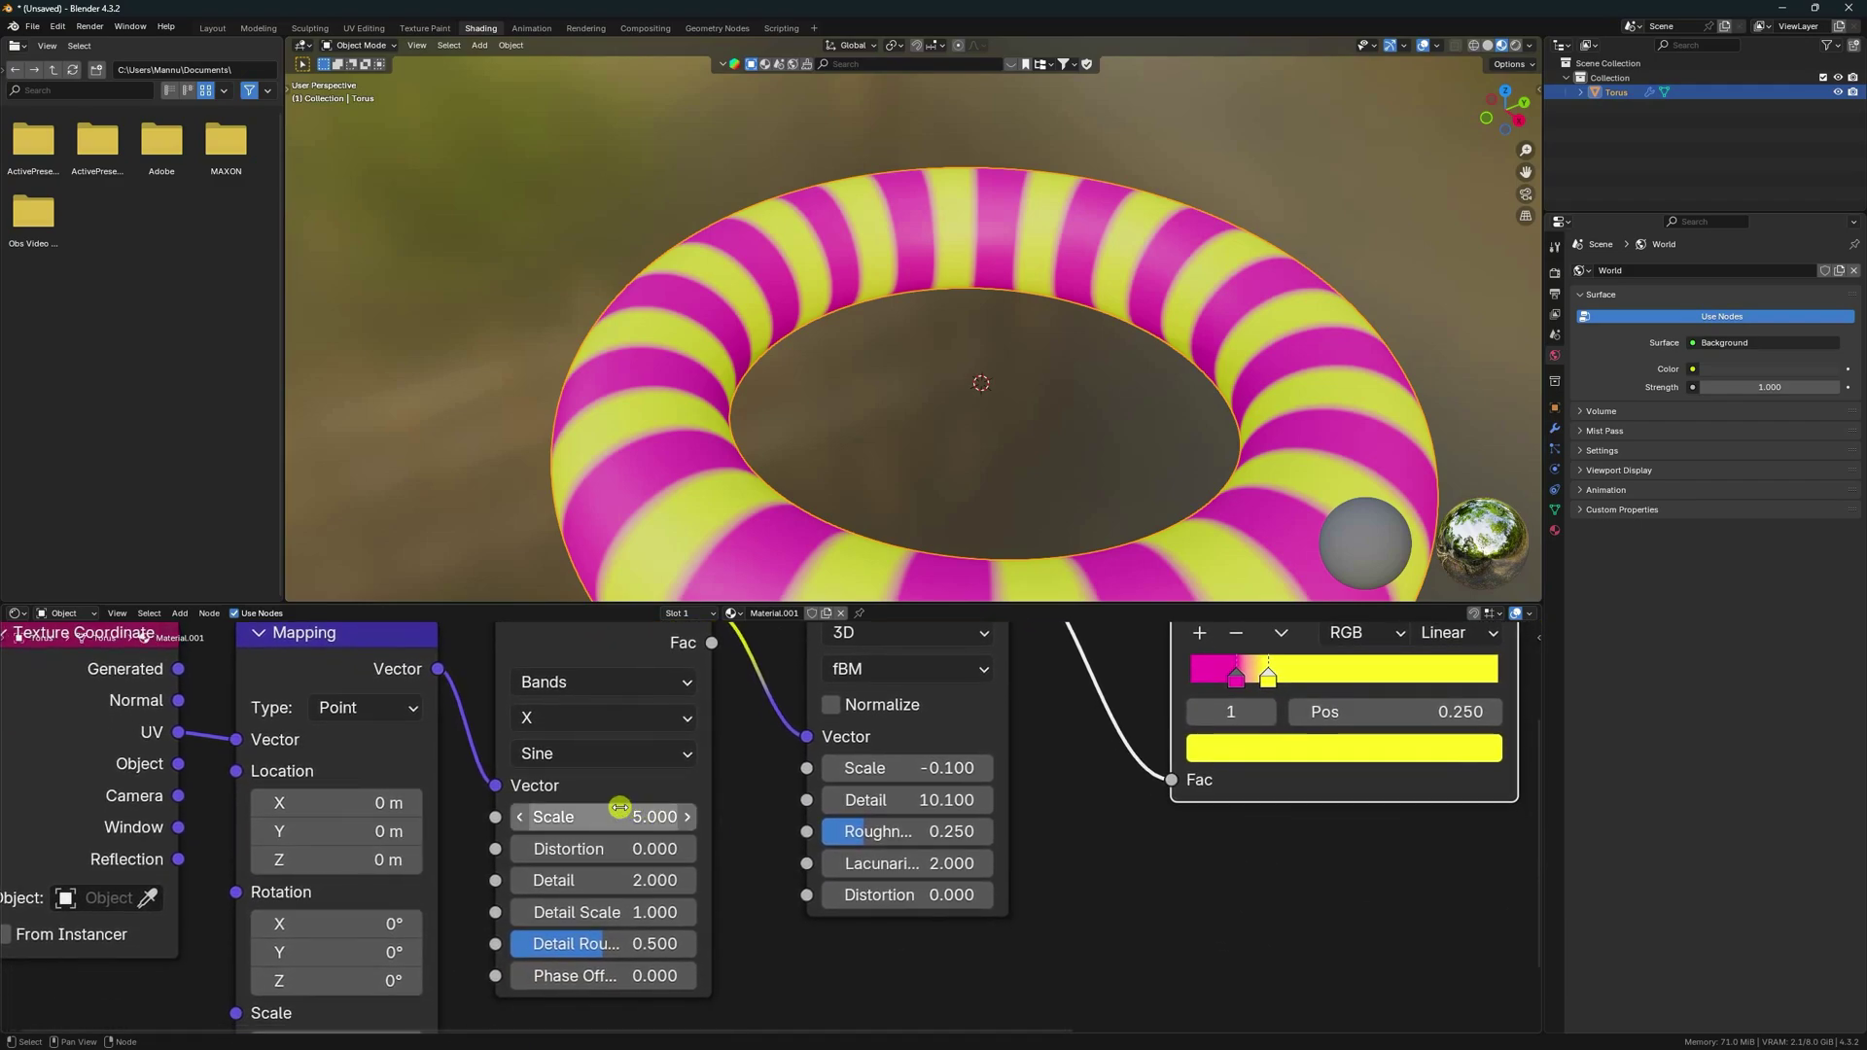
{"action": "left_click_drag", "start_coordinate": [626, 817], "coordinate": [594, 805]}
{"action": "left_click", "coordinate": [617, 807]}
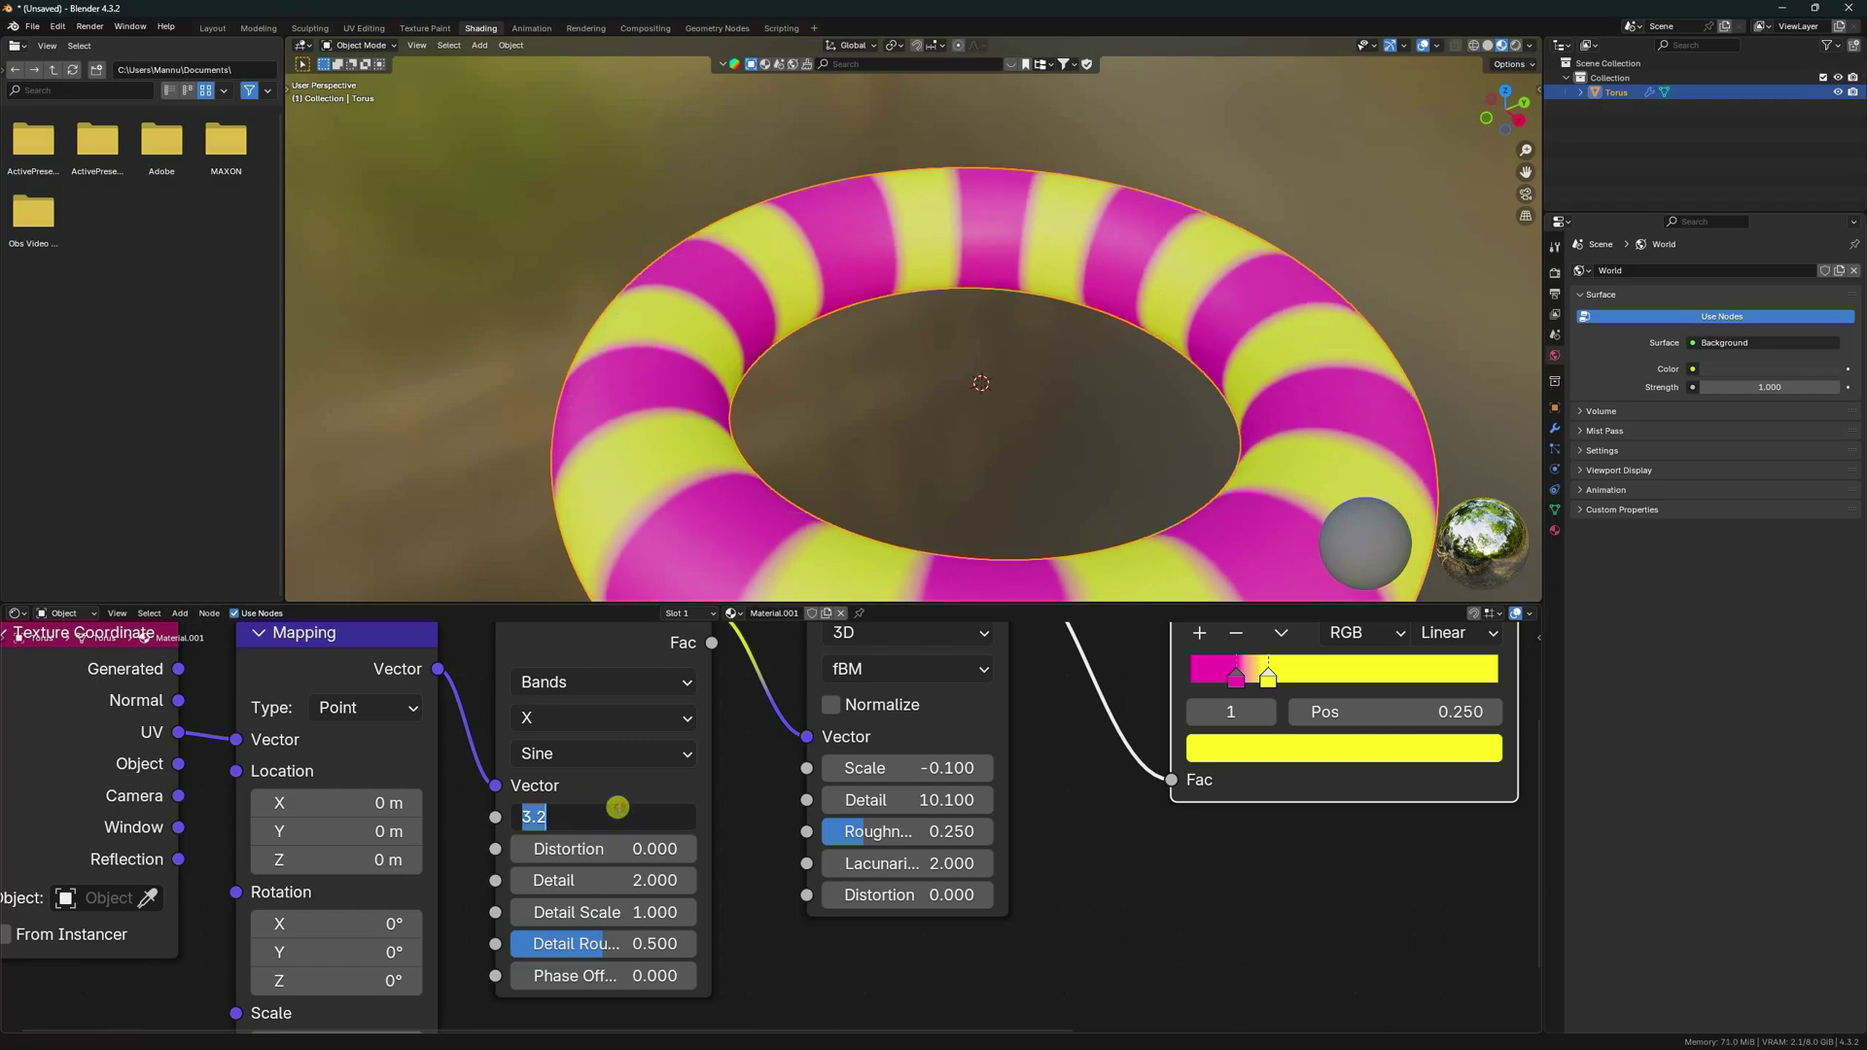
{"action": "type", "text": "2.5"}
{"action": "key", "text": "Return"}
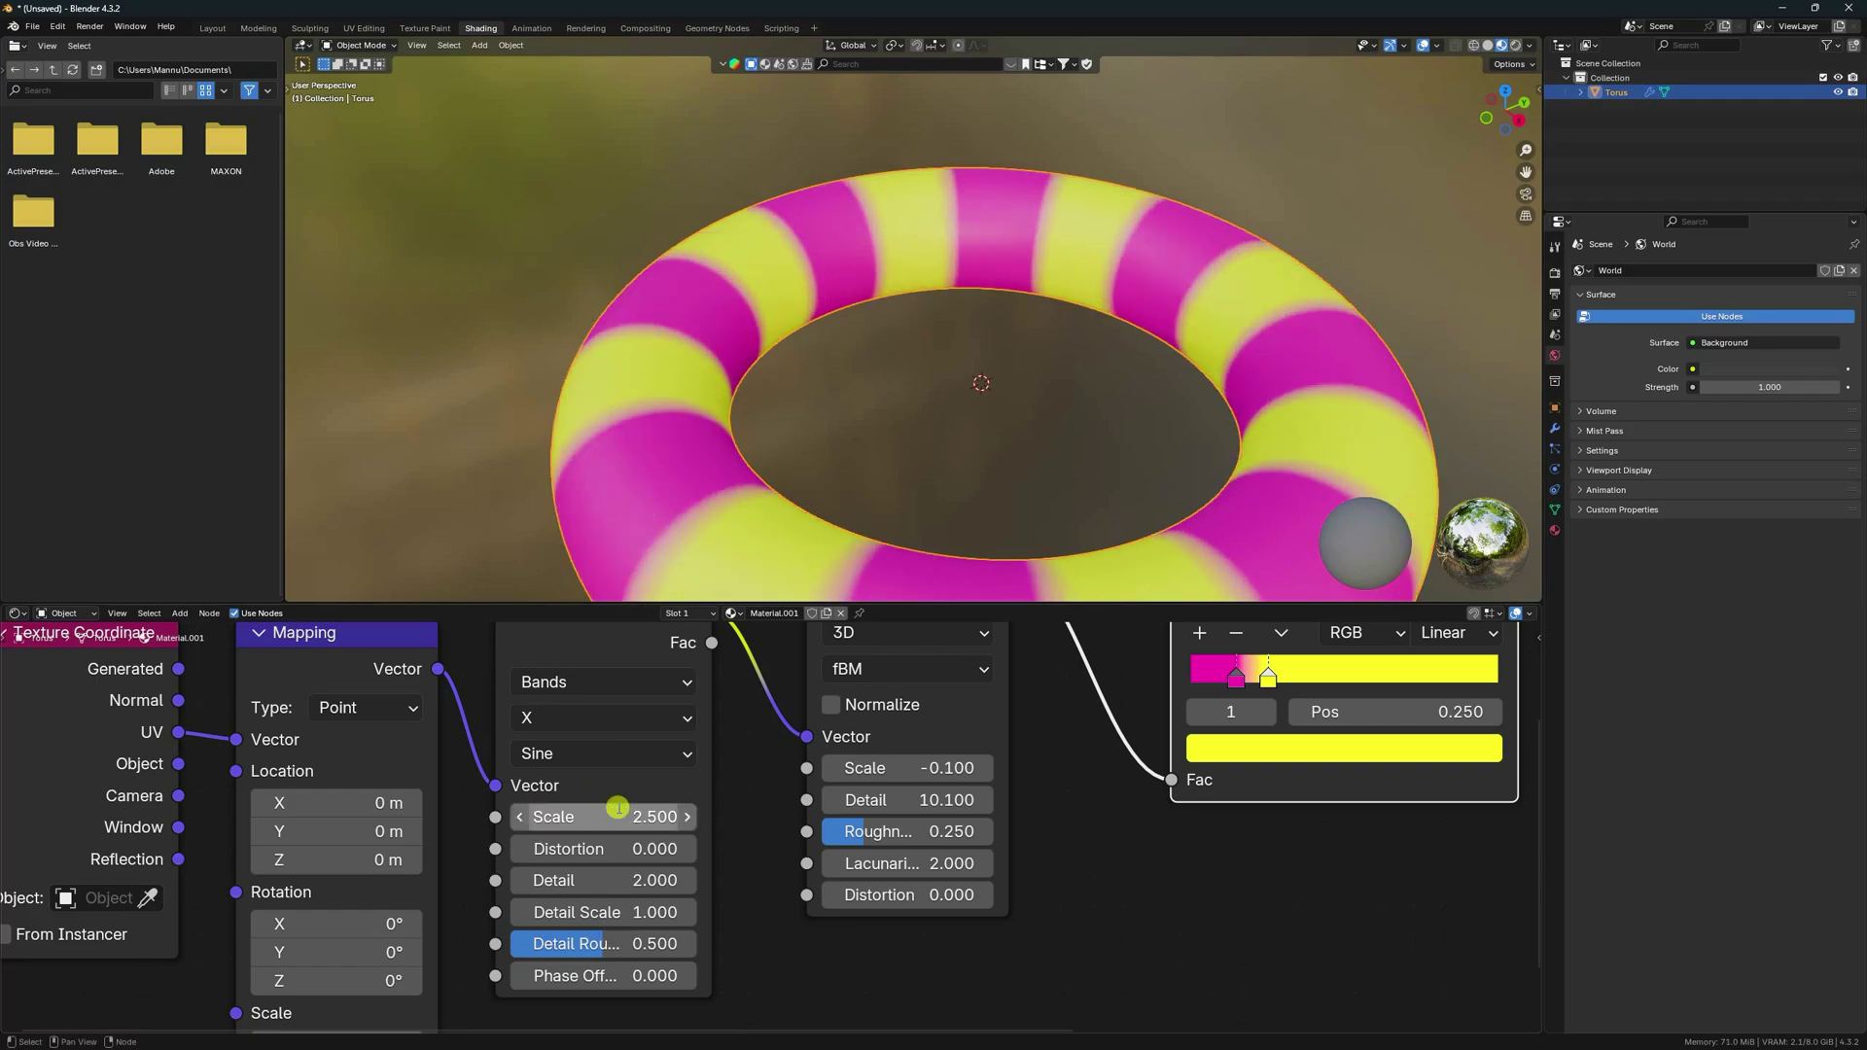
{"action": "middle_click_drag", "start_coordinate": [750, 925], "coordinate": [255, 1030]}
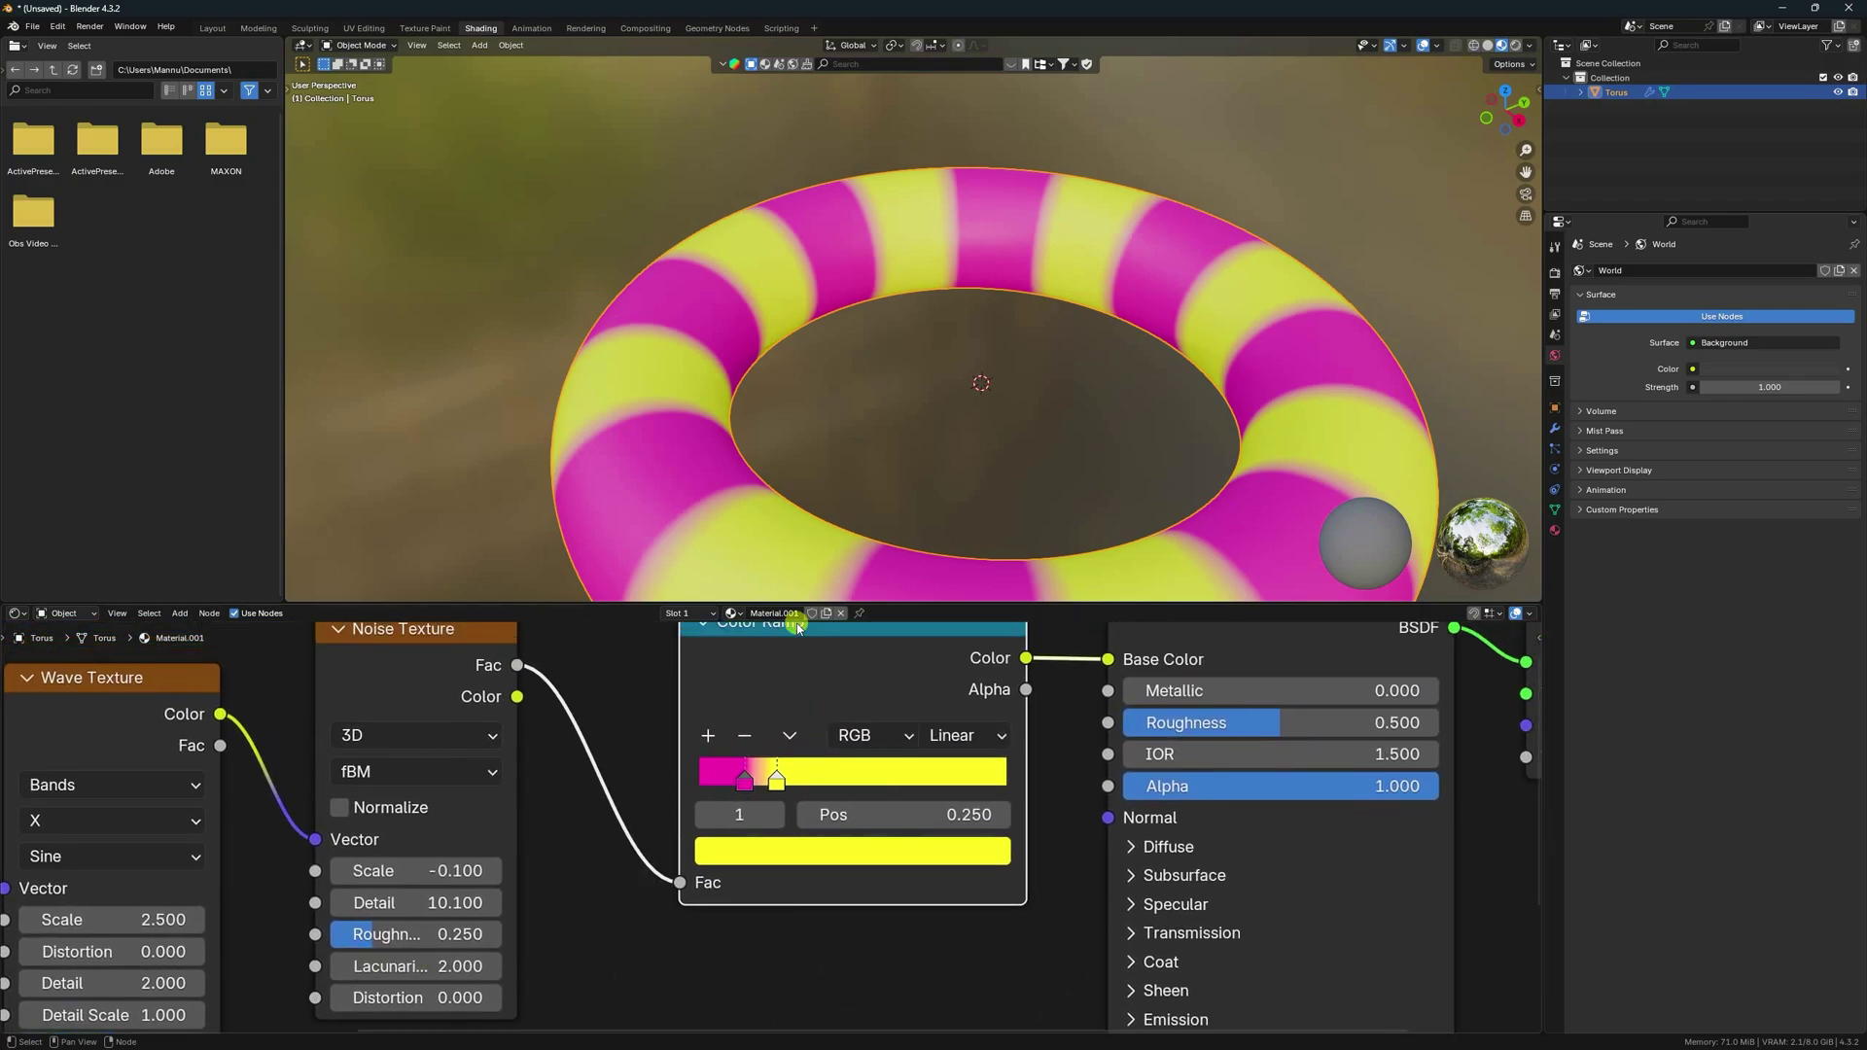
Step: Slide the magenta ramp stop to about 0.205, right beside the yellow stop at 0.209
{"action": "middle_click_drag", "start_coordinate": [823, 781], "coordinate": [797, 840]}
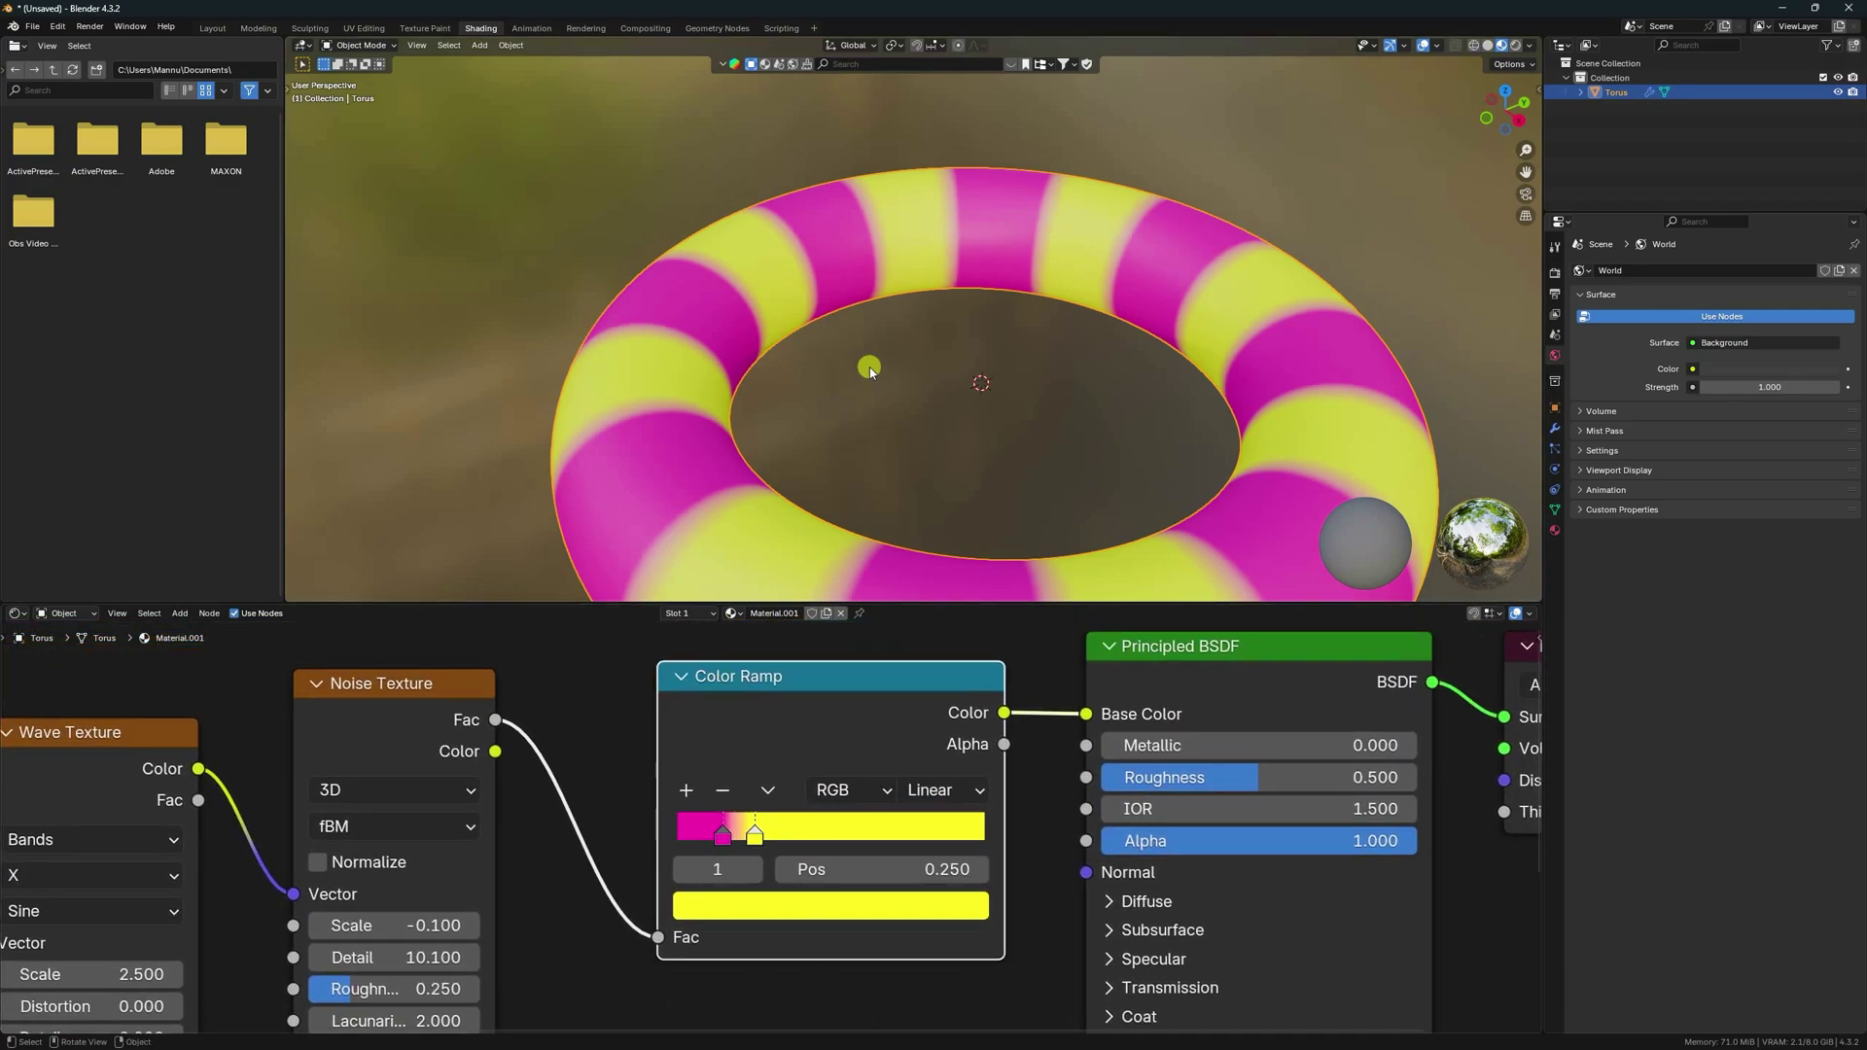
{"action": "middle_click_drag", "start_coordinate": [870, 366], "coordinate": [758, 535], "text": "shift"}
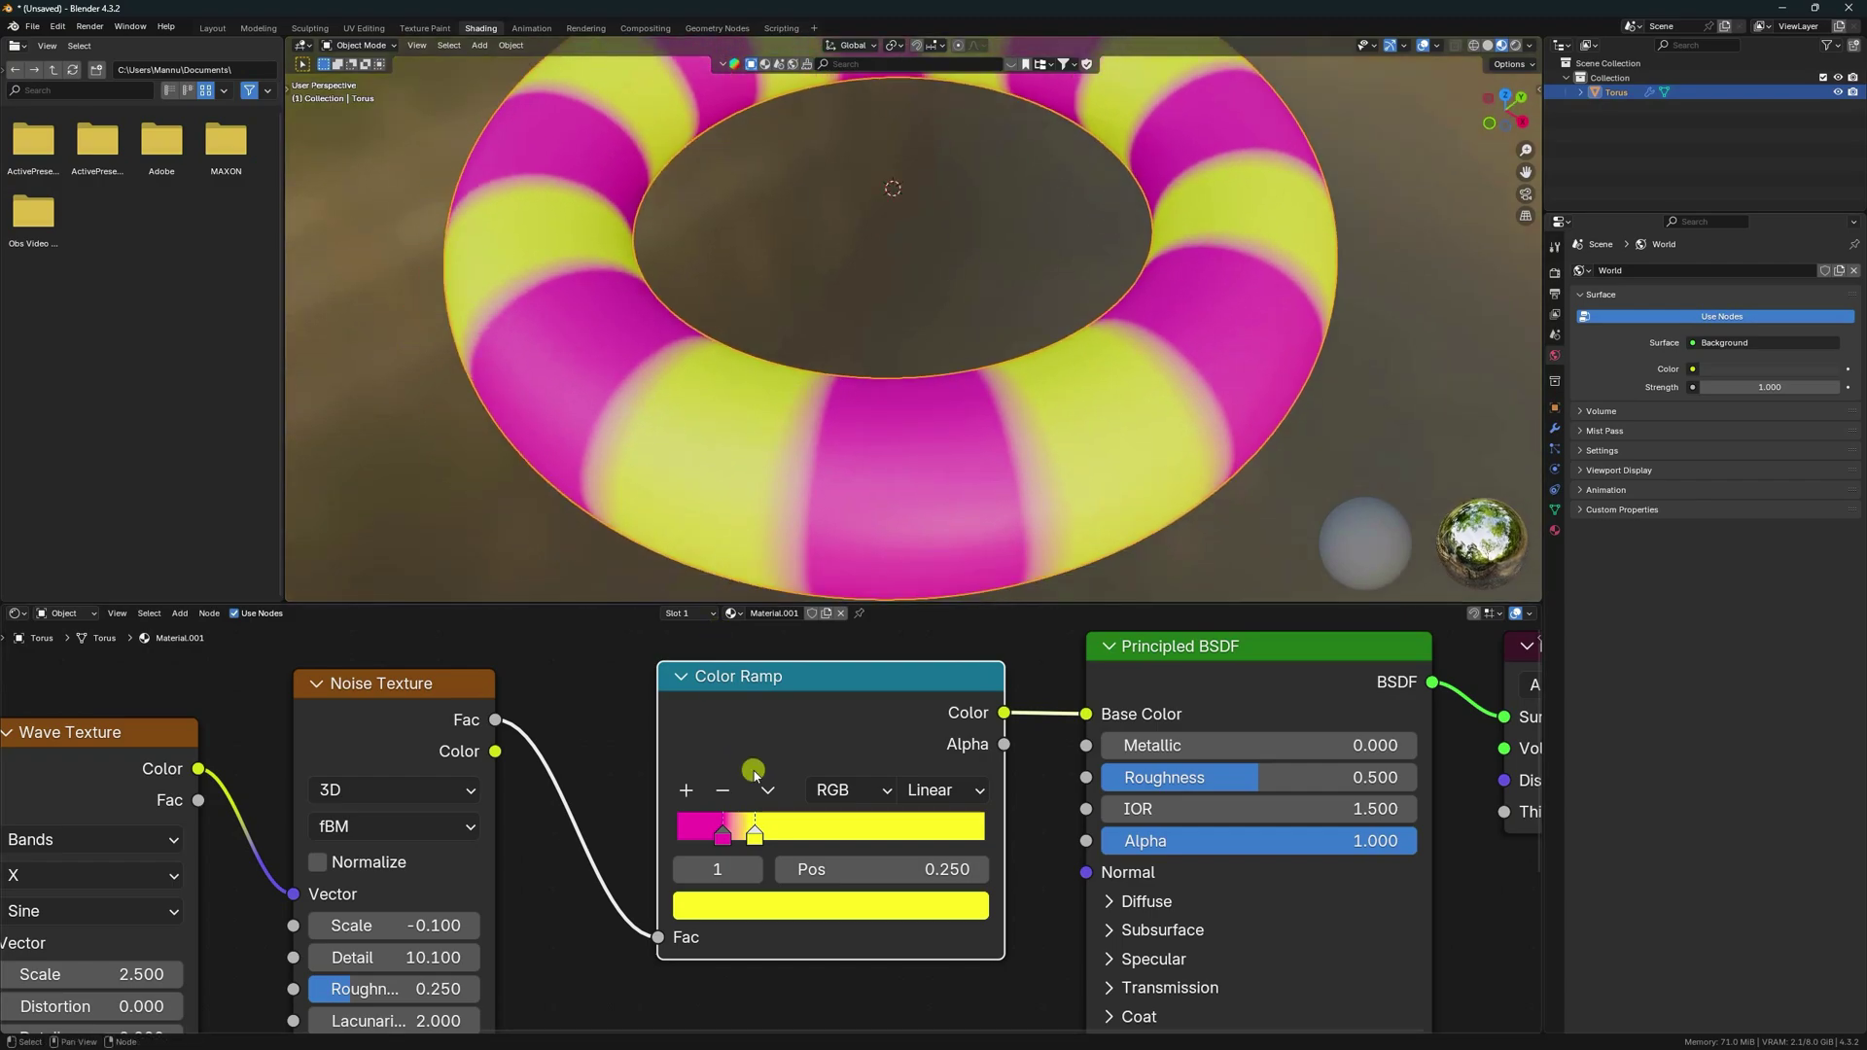
{"action": "scroll", "coordinate": [731, 838], "scroll_direction": "up", "scroll_amount": 1}
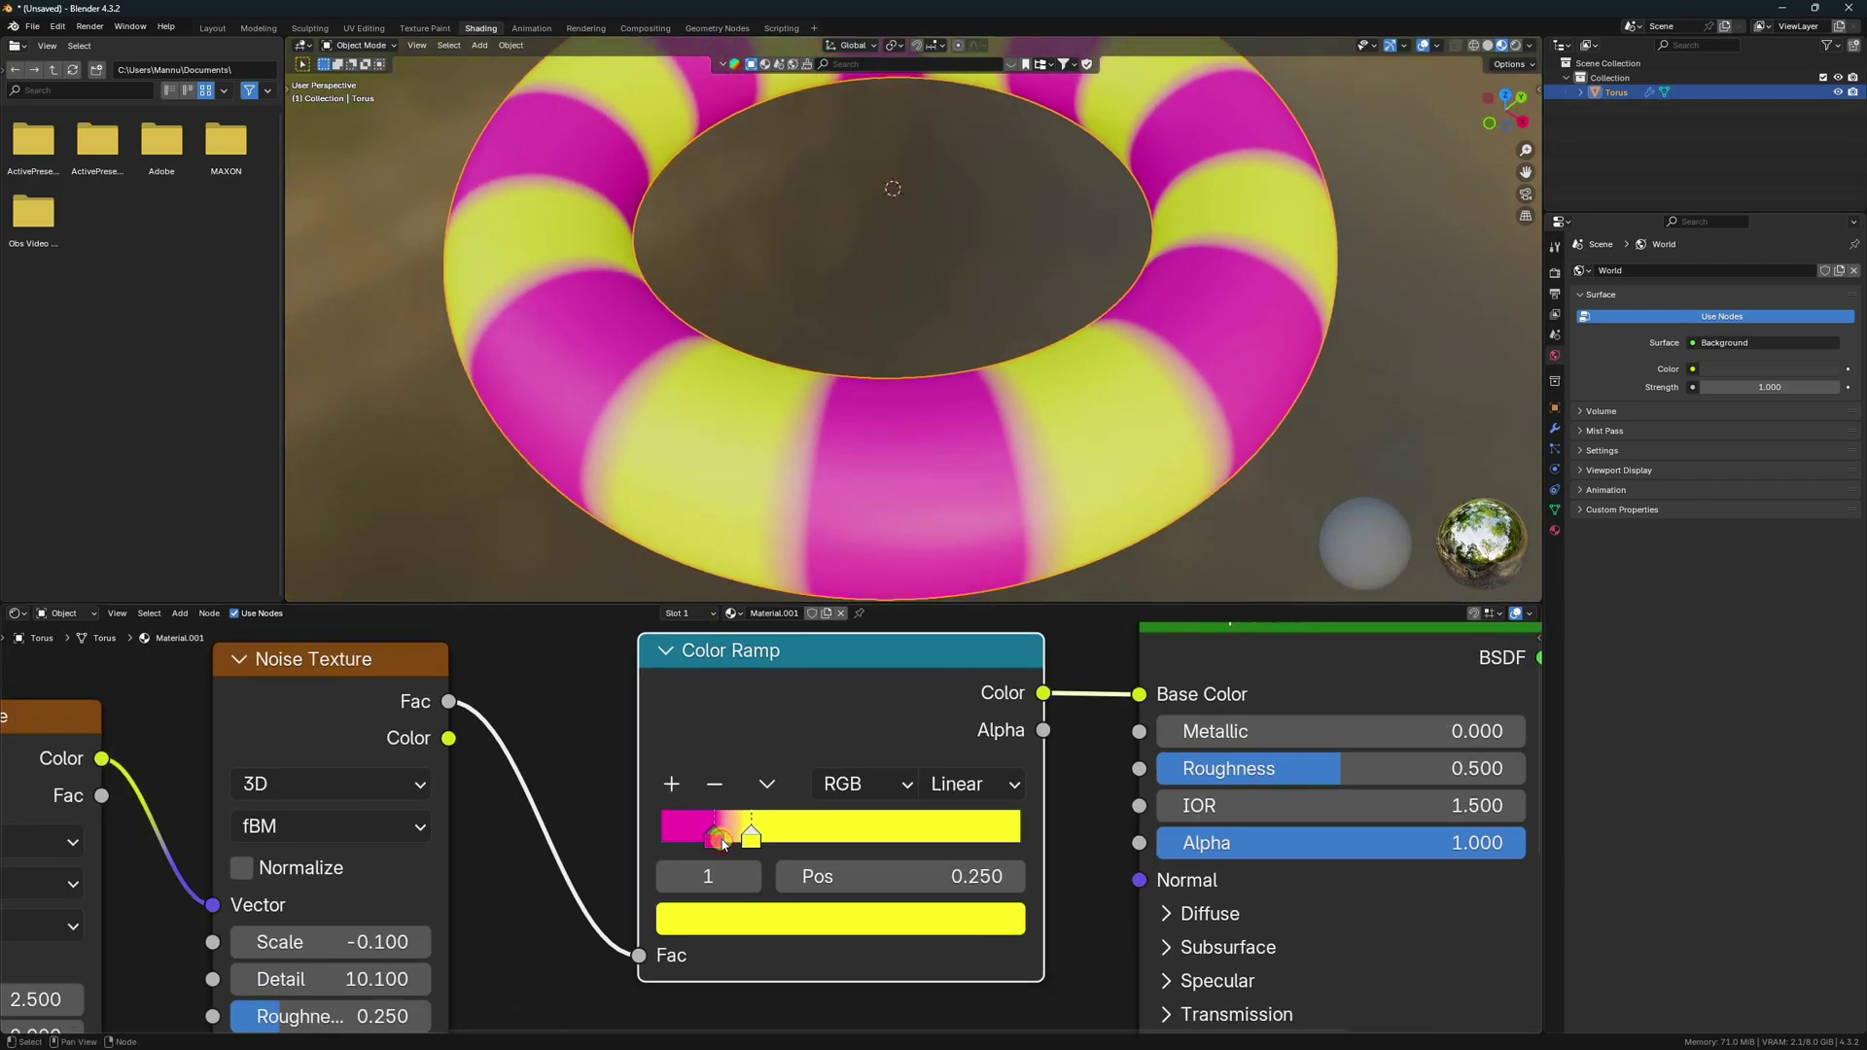
{"action": "left_click", "coordinate": [713, 837]}
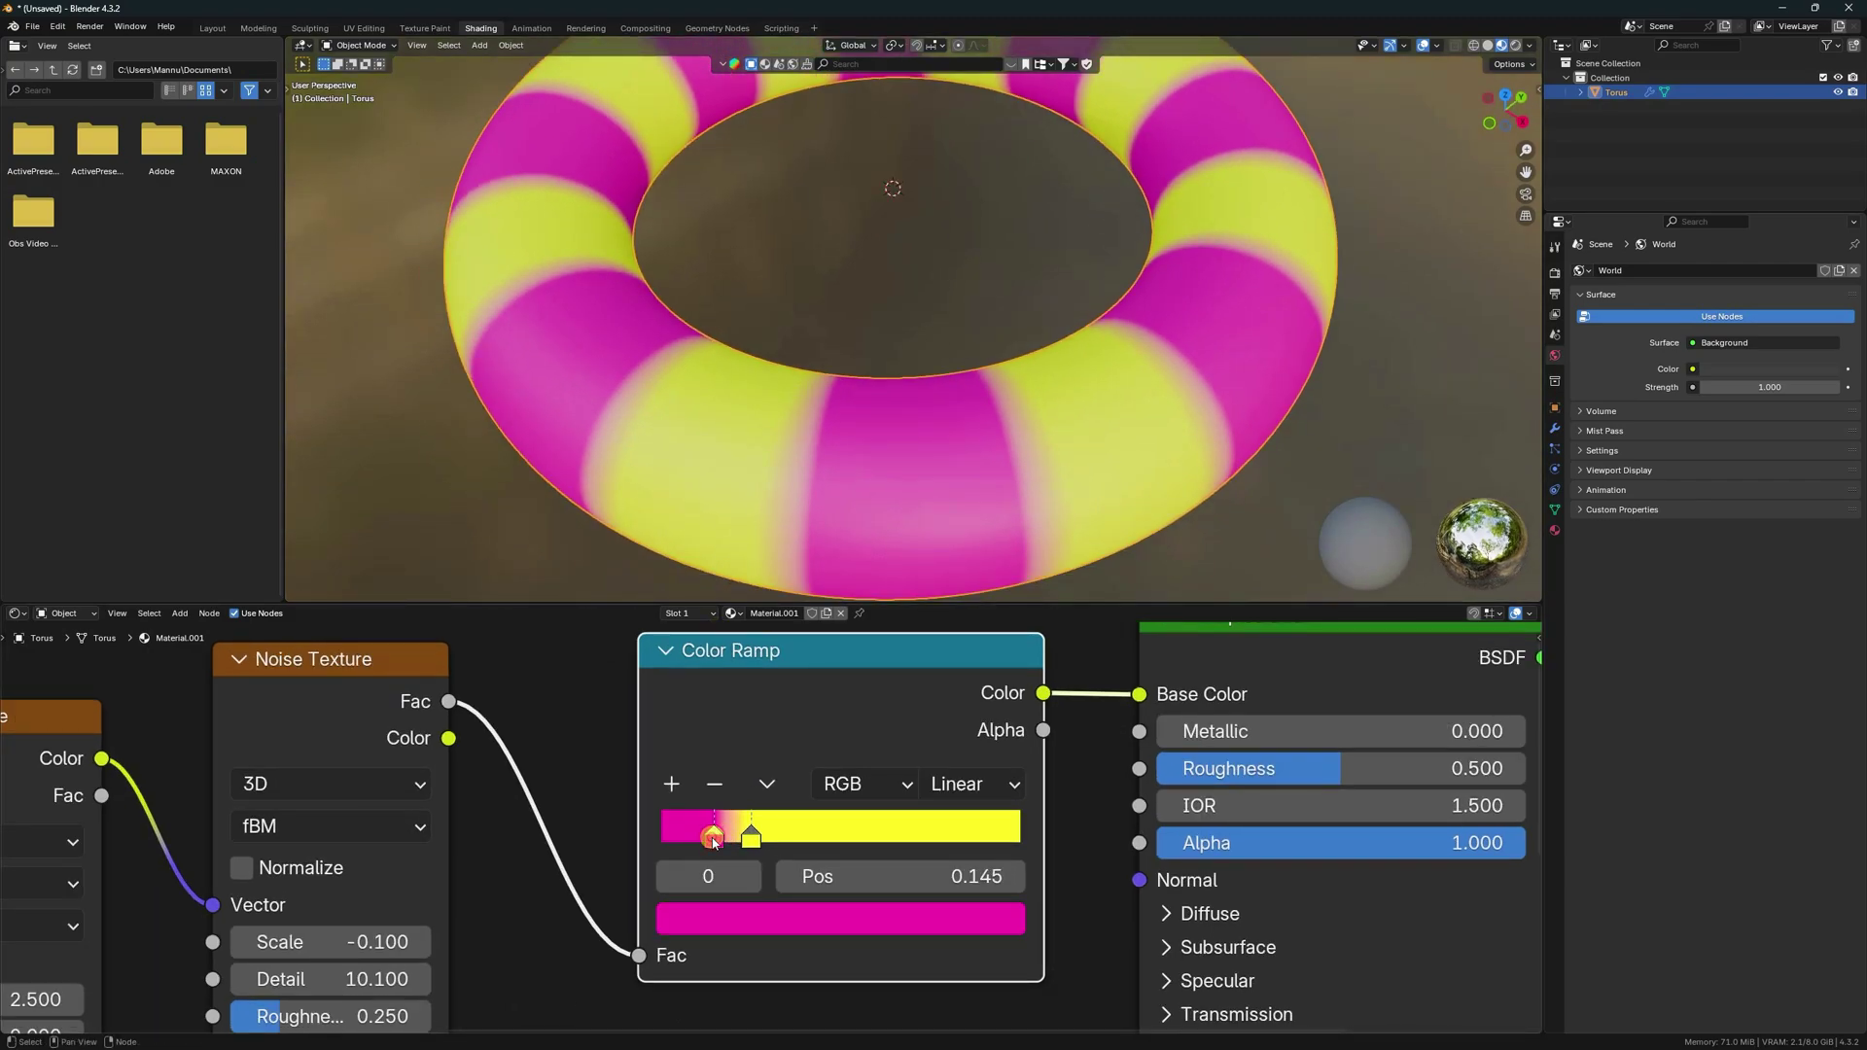
{"action": "left_click_drag", "start_coordinate": [713, 838], "coordinate": [743, 842]}
{"action": "left_click", "coordinate": [756, 840]}
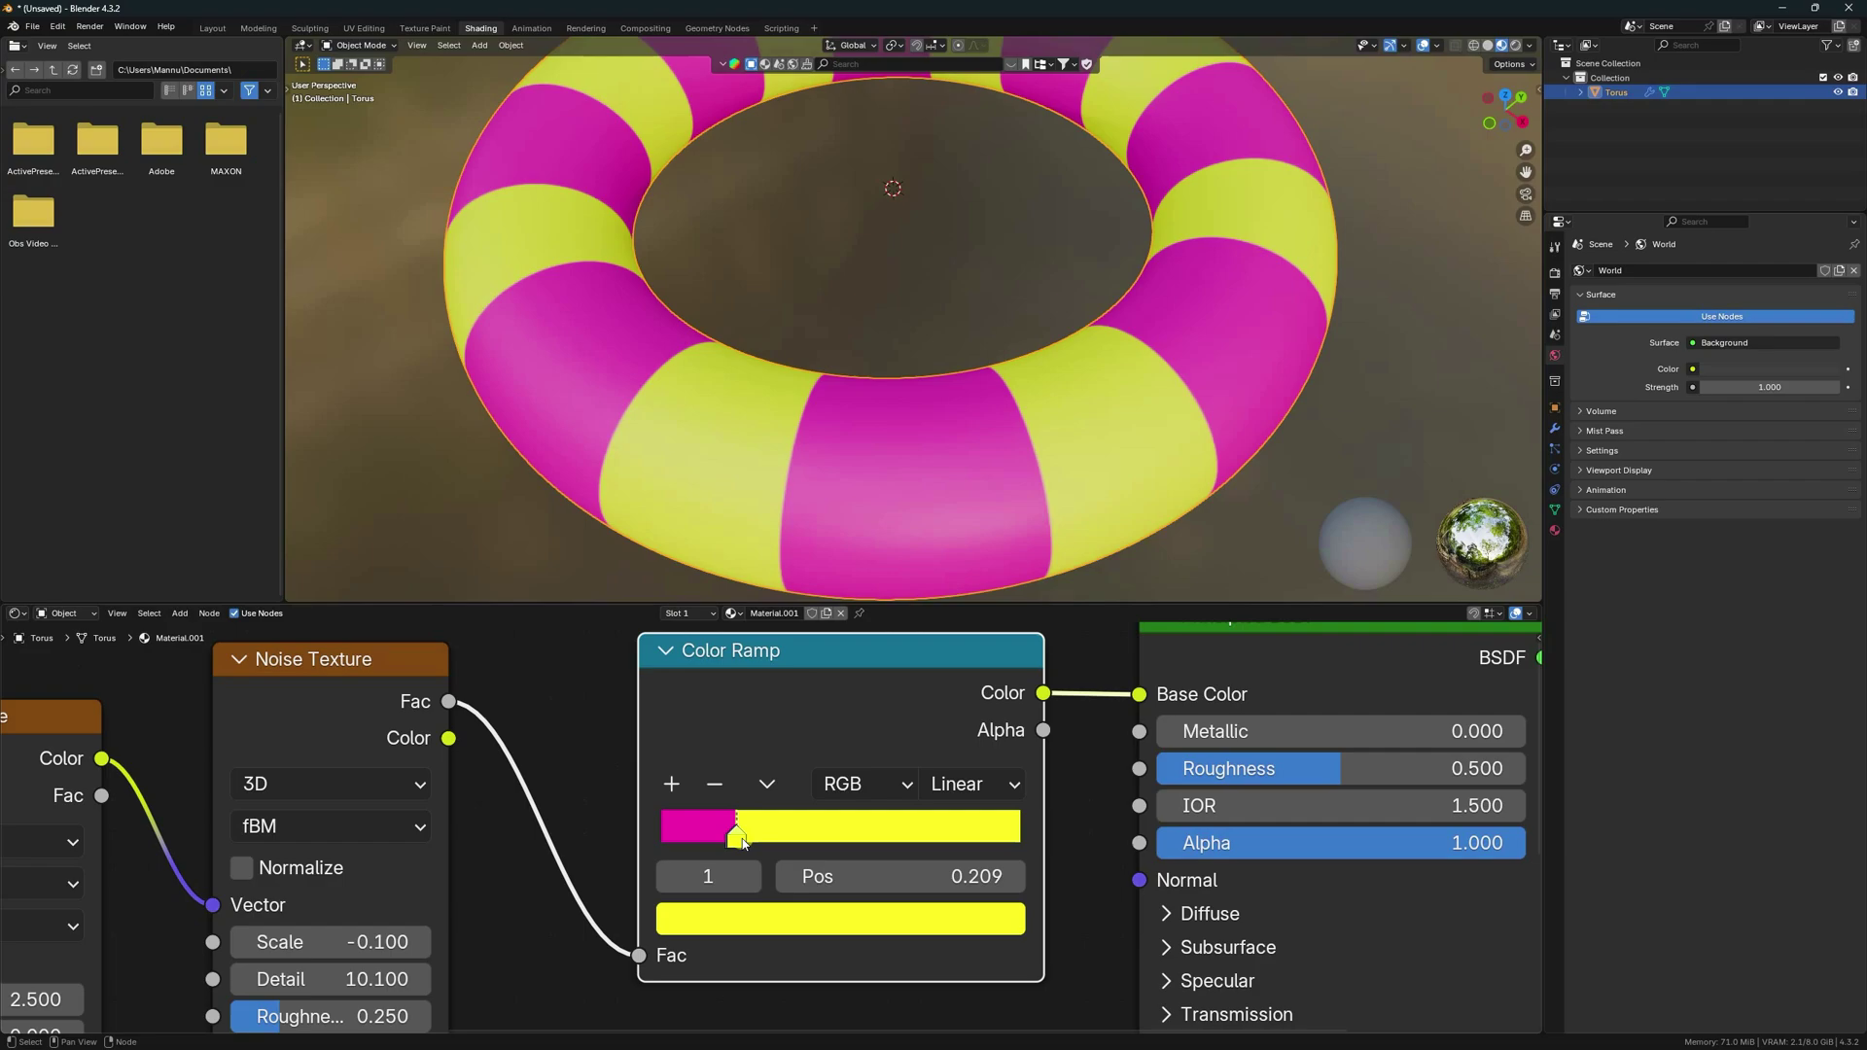
{"action": "scroll", "coordinate": [715, 345], "scroll_direction": "down", "scroll_amount": 3}
{"action": "scroll", "coordinate": [856, 292], "scroll_direction": "up", "scroll_amount": 5}
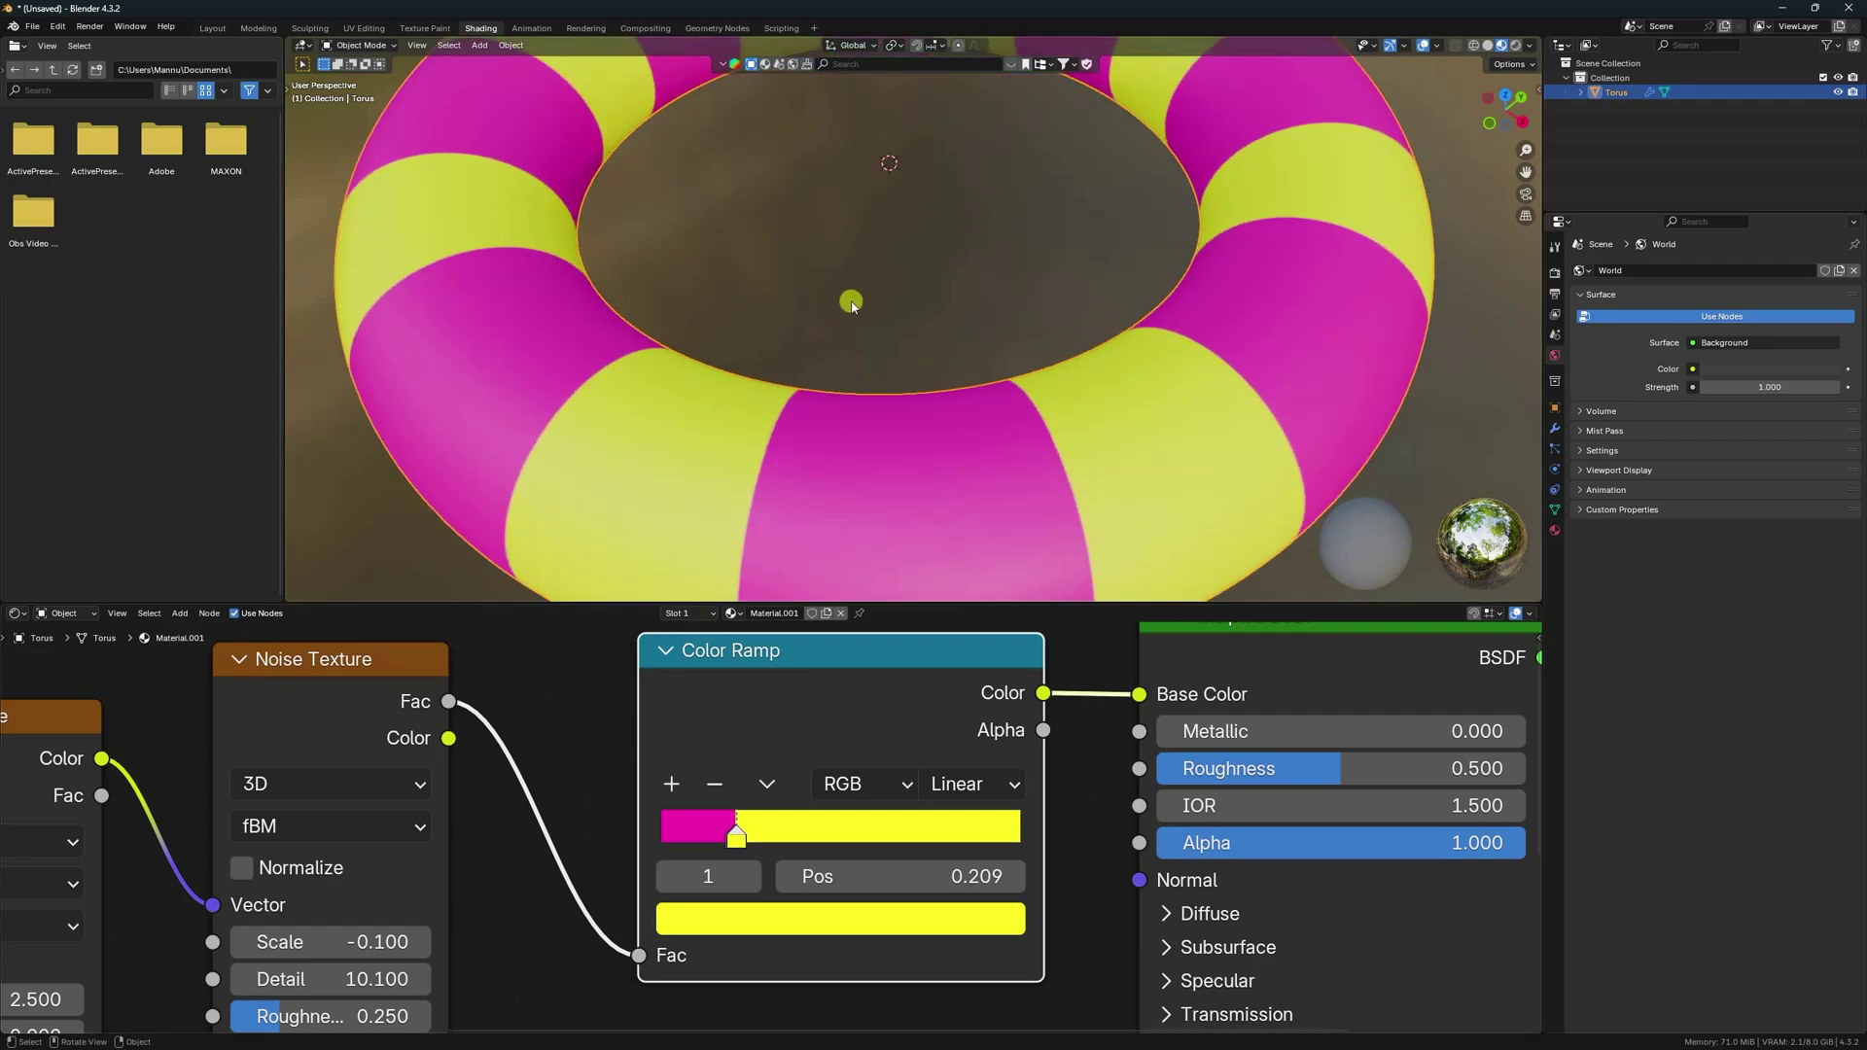
{"action": "middle_click_drag", "start_coordinate": [865, 293], "coordinate": [973, 409]}
{"action": "scroll", "coordinate": [957, 272], "scroll_direction": "down", "scroll_amount": 3}
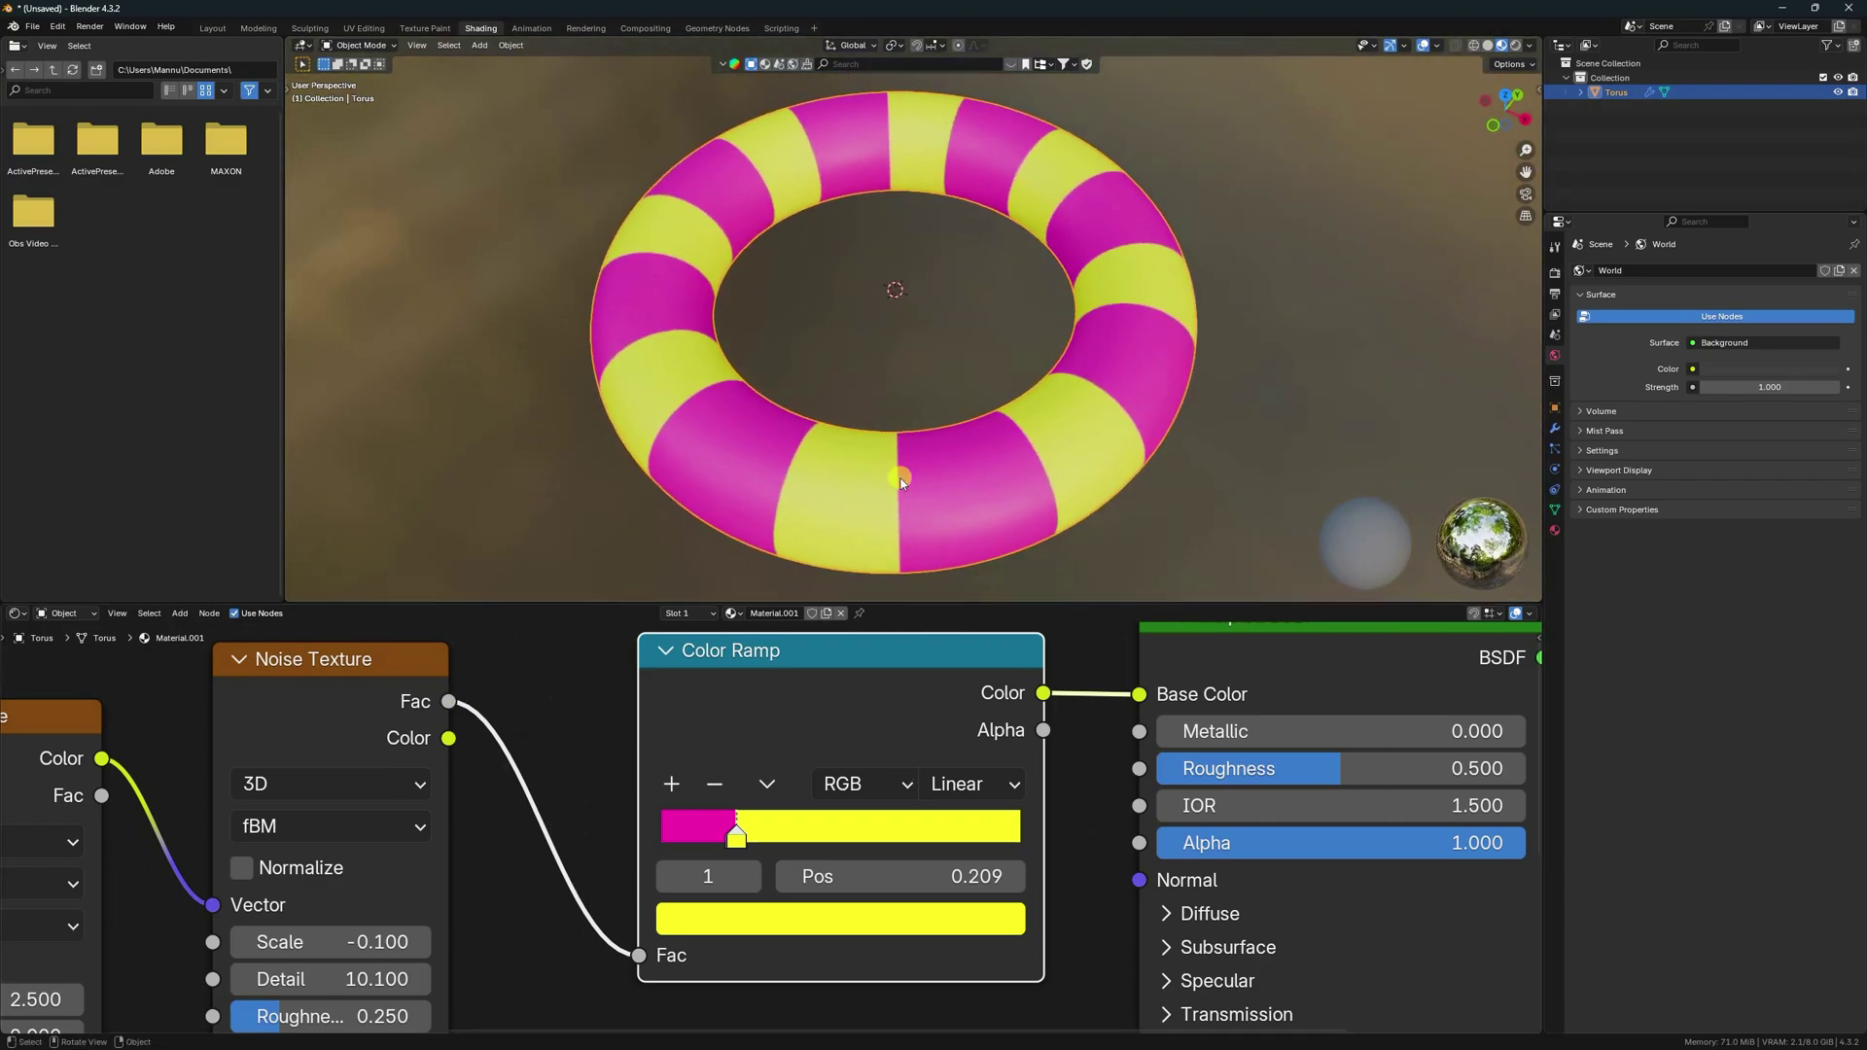
Step: Return to the Layout workspace, save as 1.blend, and show Material Preview shading
{"action": "left_click", "coordinate": [210, 27]}
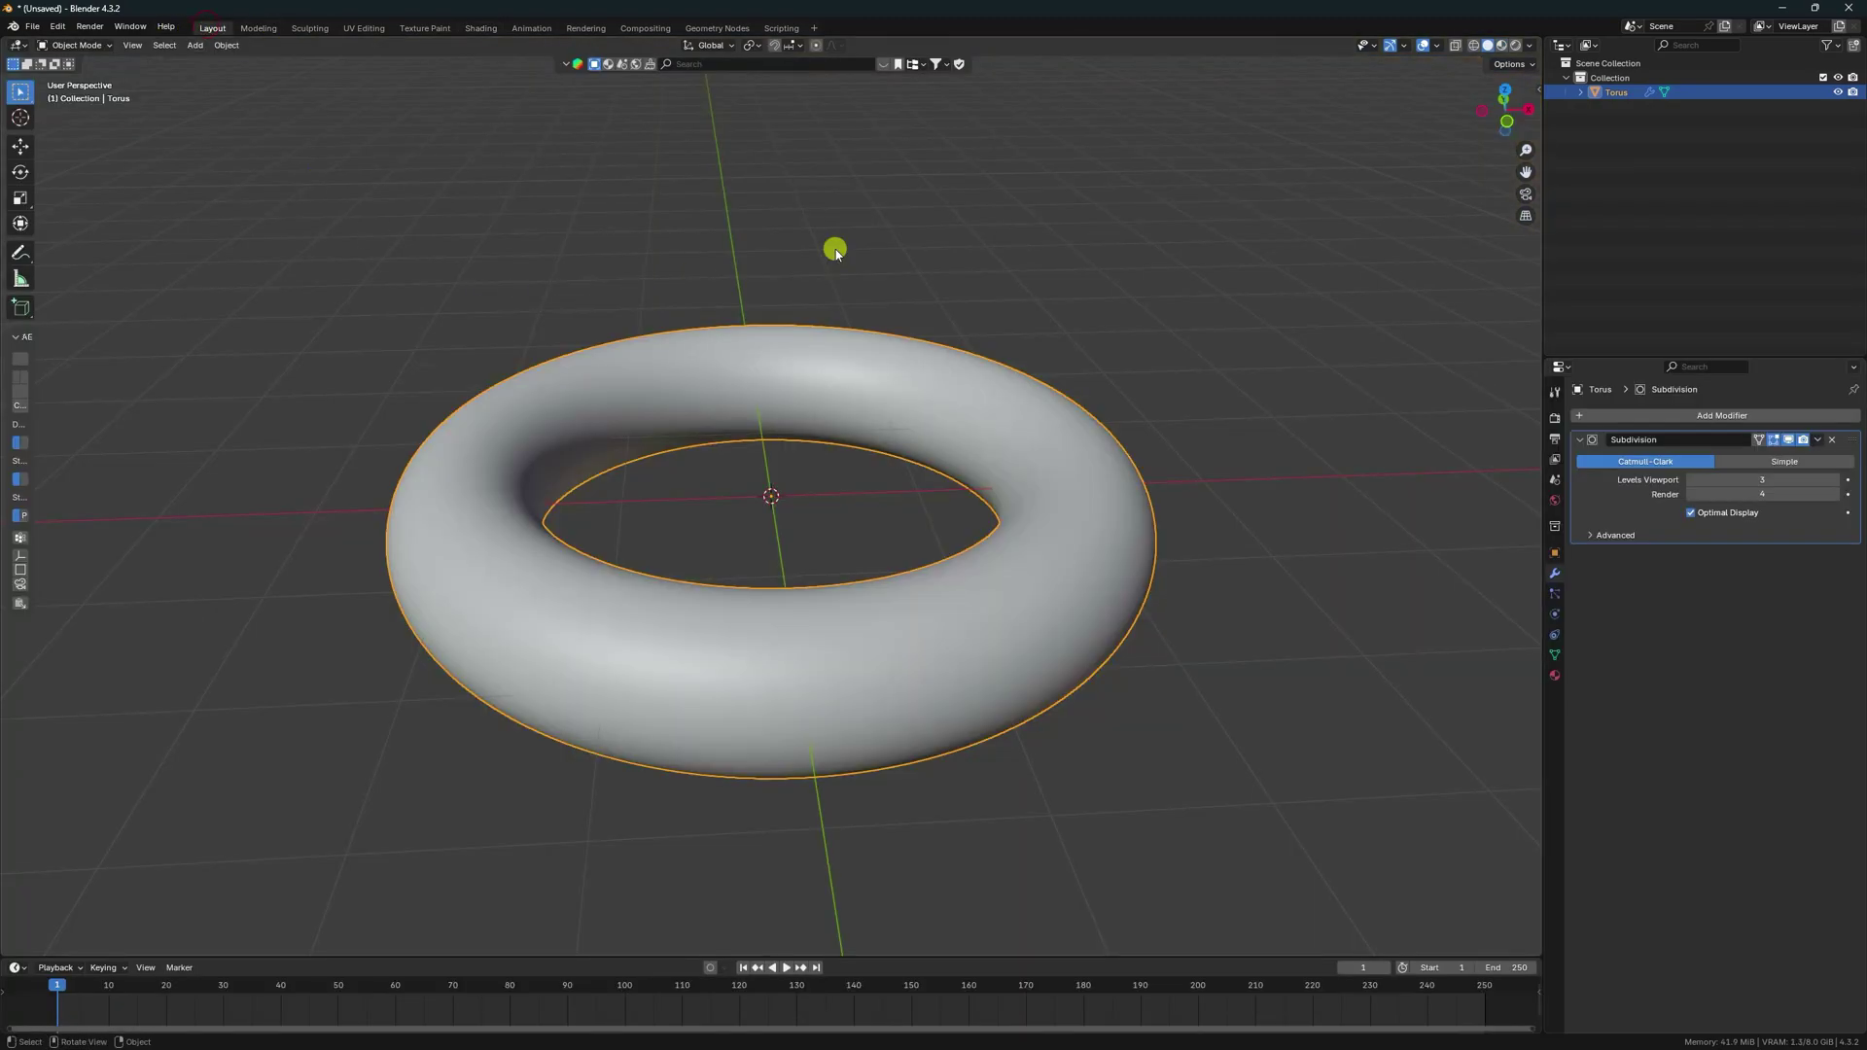
{"action": "key", "text": "ctrl+s"}
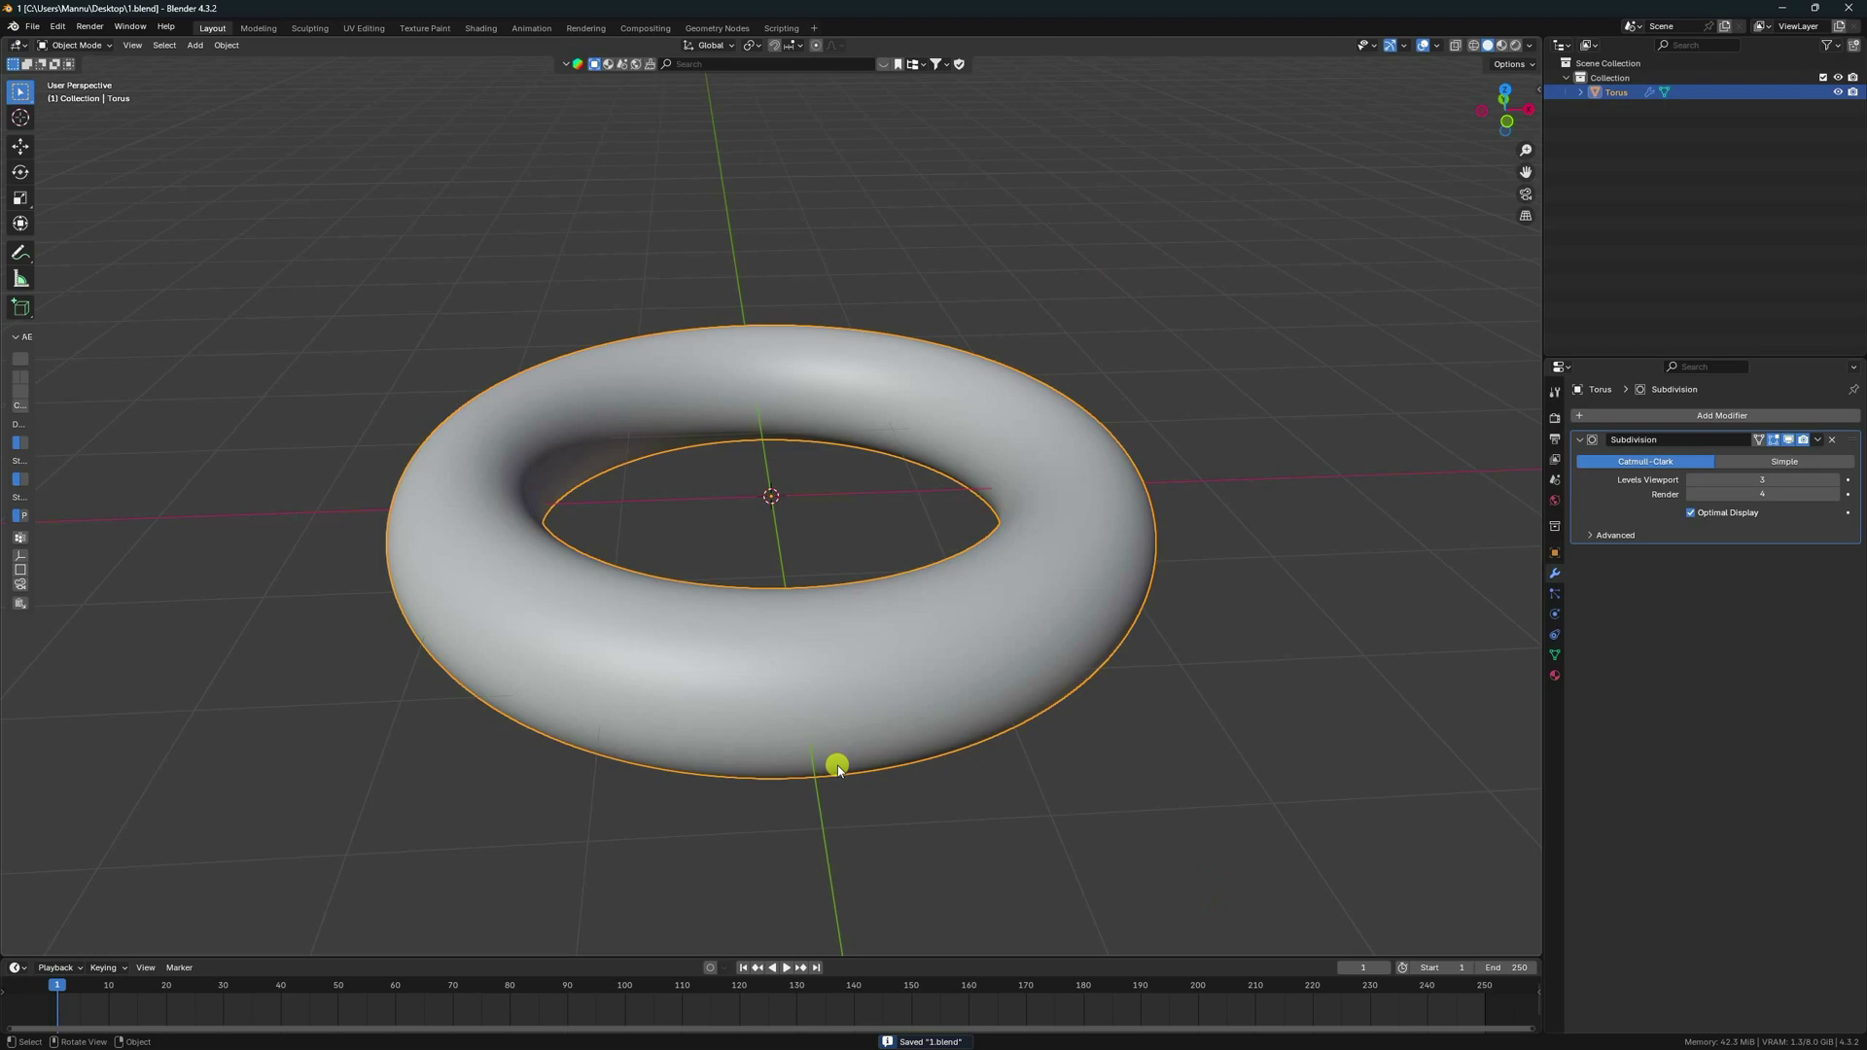
{"action": "left_click", "coordinate": [1501, 46]}
{"action": "middle_click_drag", "start_coordinate": [901, 545], "coordinate": [909, 562]}
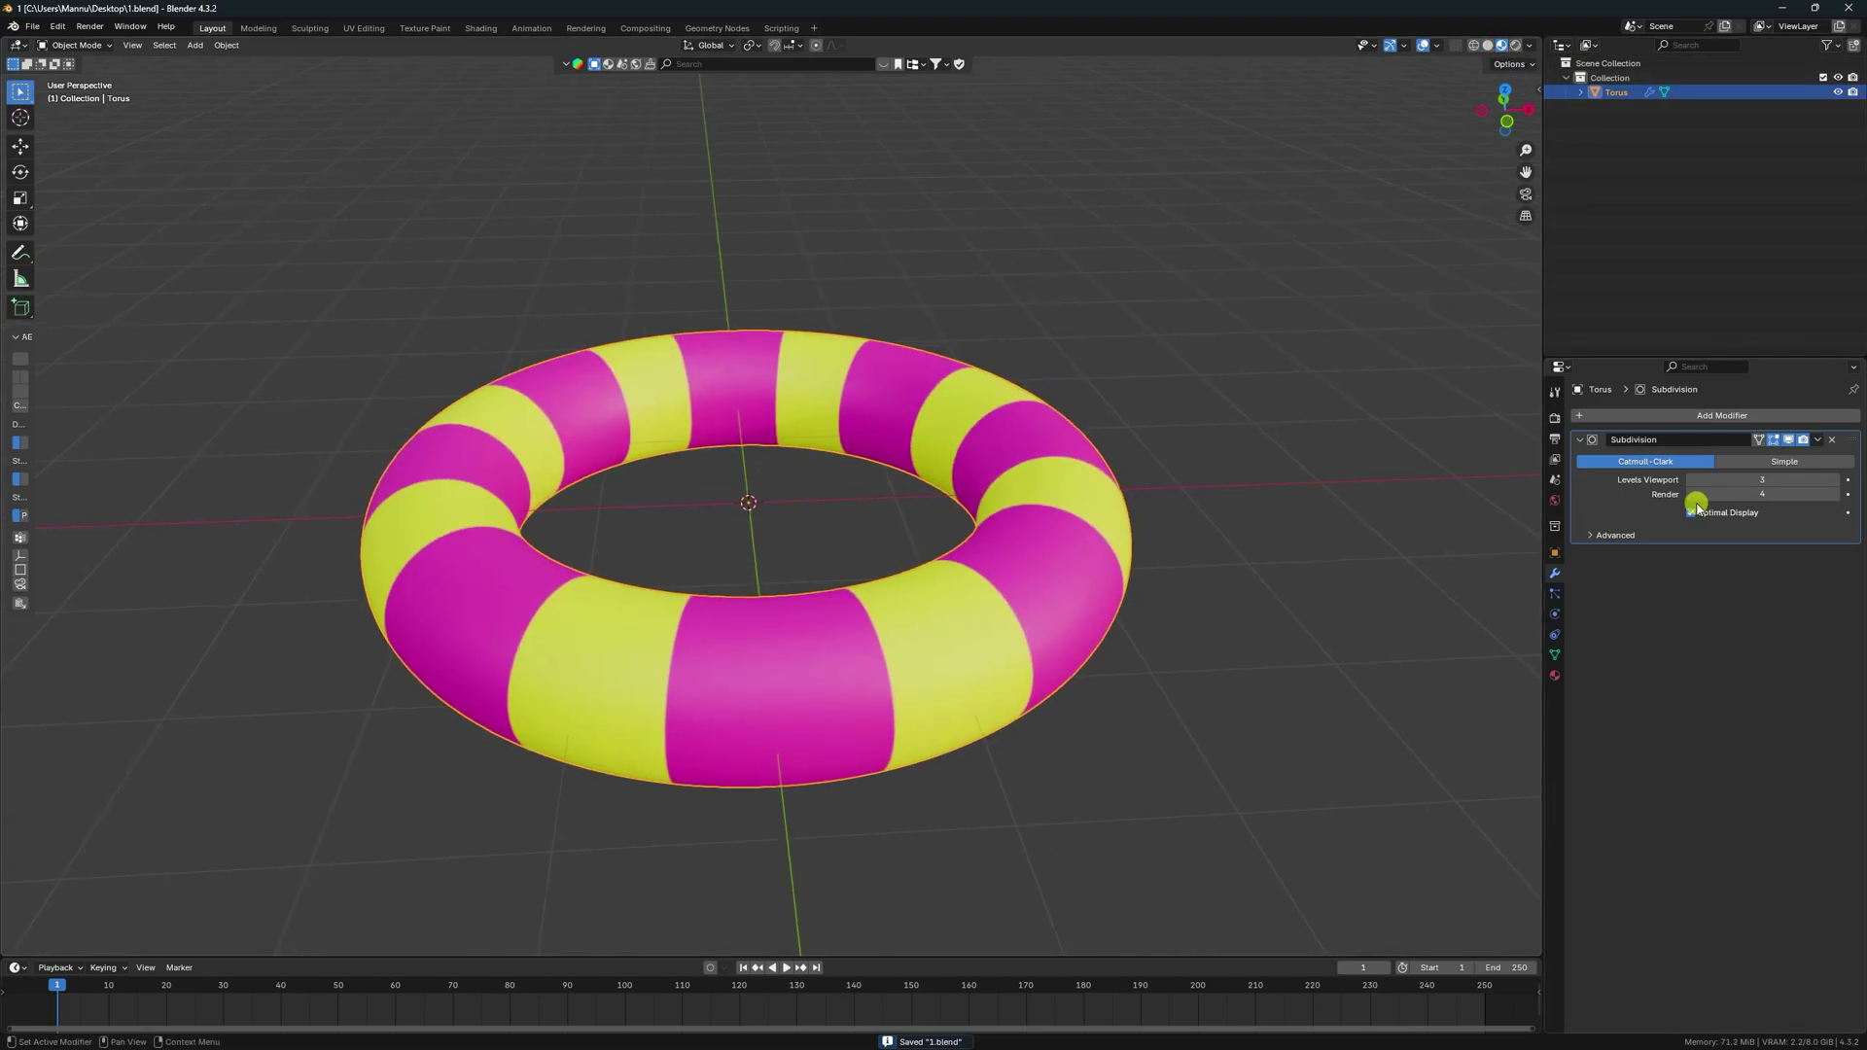
{"action": "middle_click_drag", "start_coordinate": [808, 661], "coordinate": [807, 662]}
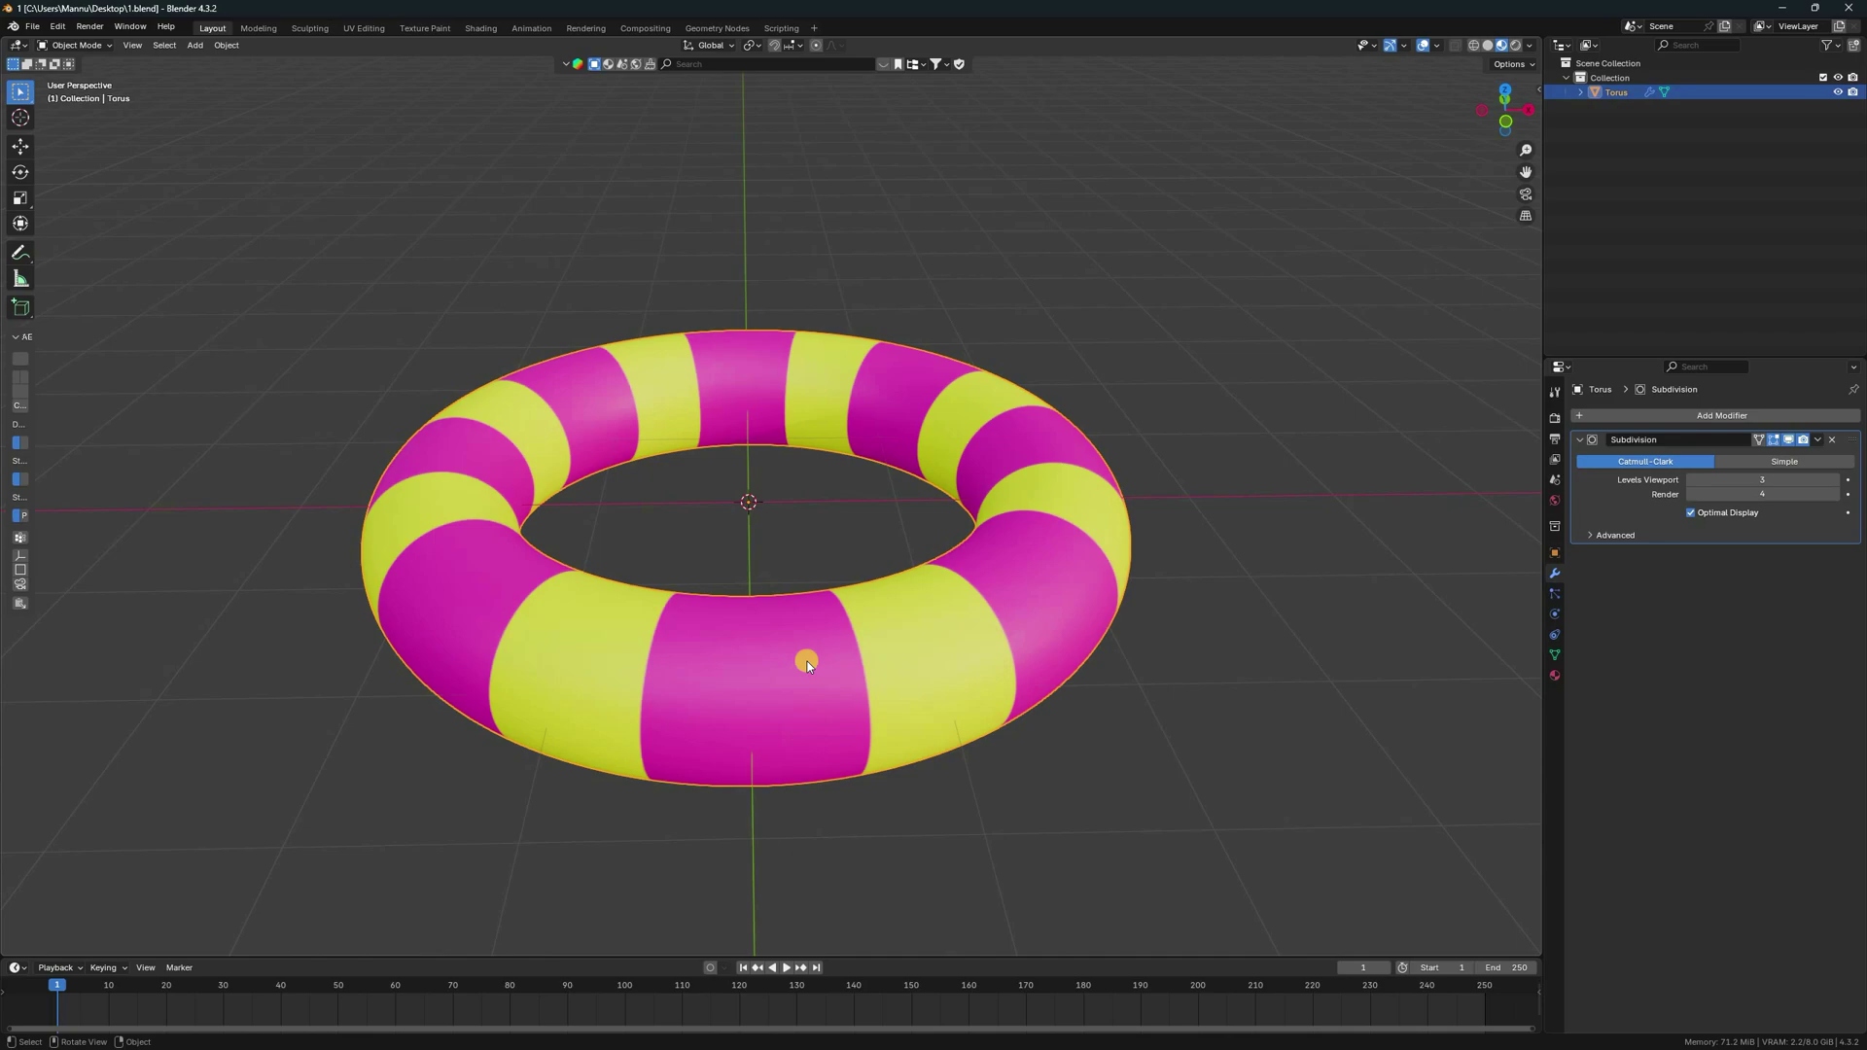
Step: Add a Hair particle system to the torus, preview playback, and enlarge the timeline
{"action": "left_click", "coordinate": [1555, 594]}
{"action": "left_click", "coordinate": [1853, 417]}
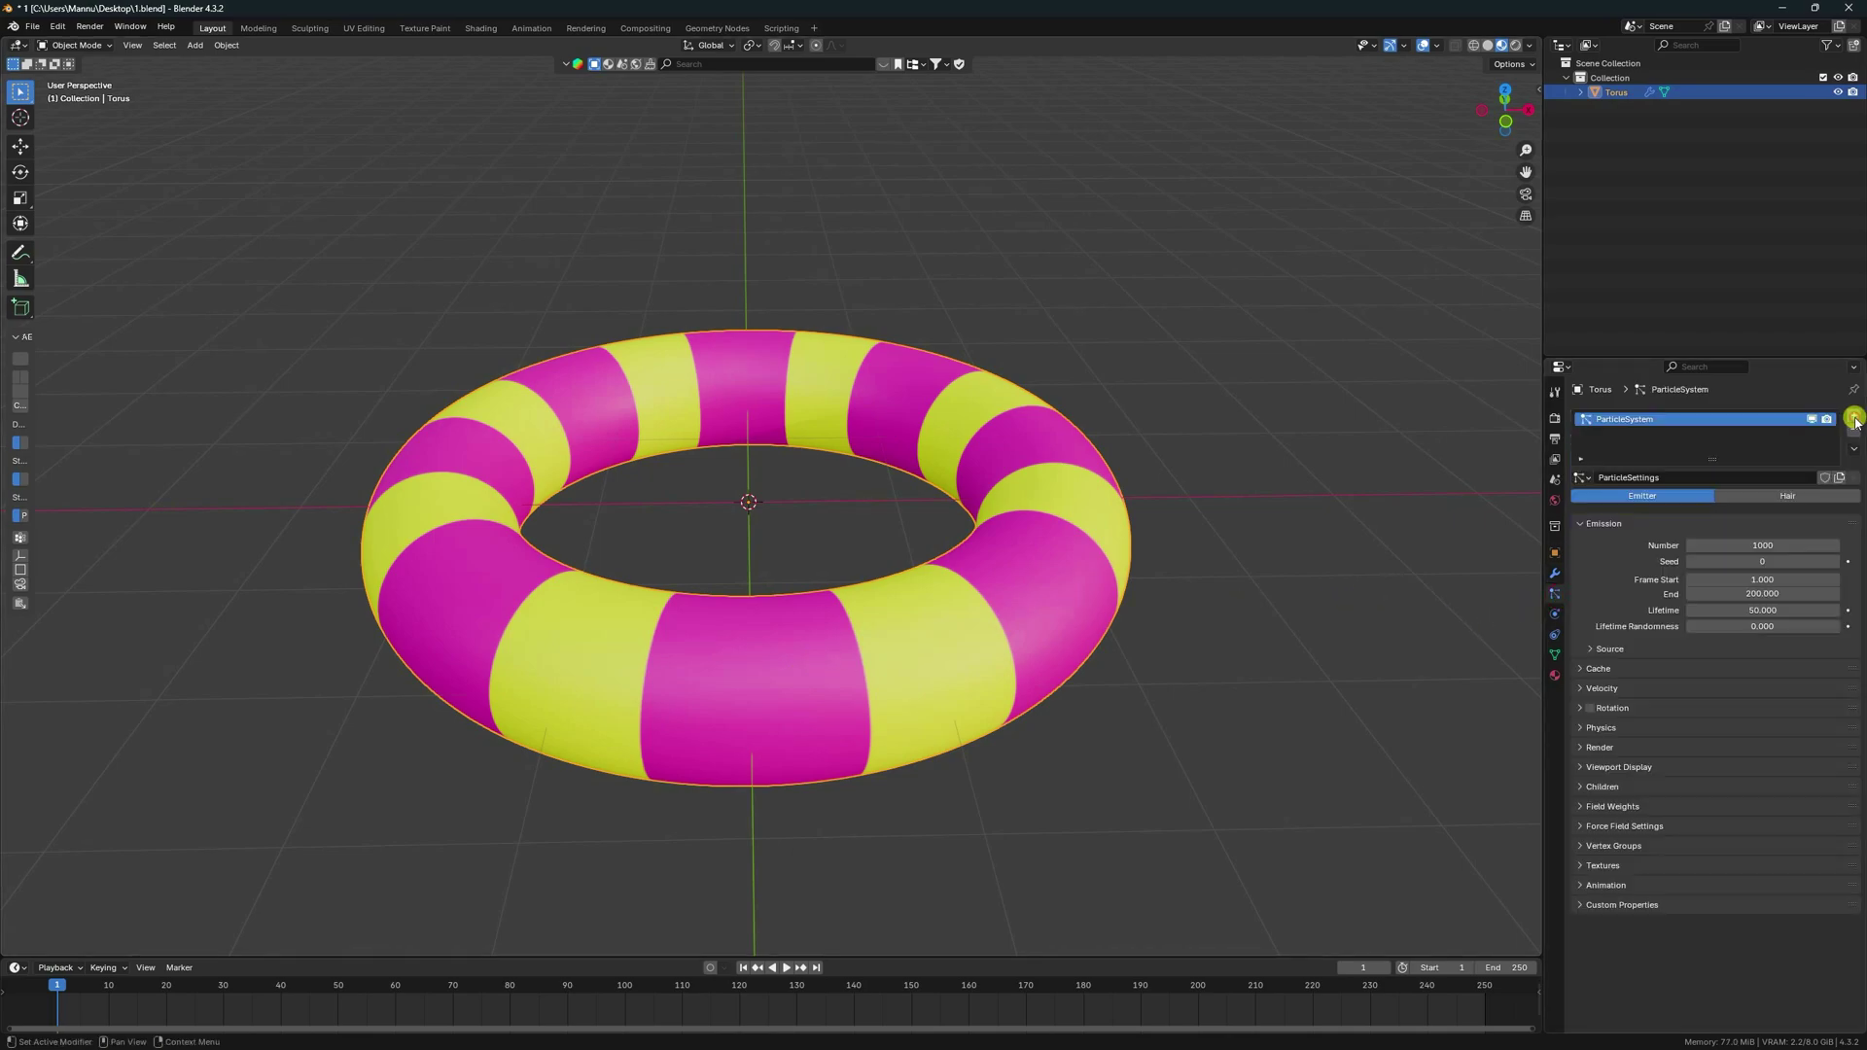
{"action": "left_click", "coordinate": [1790, 495]}
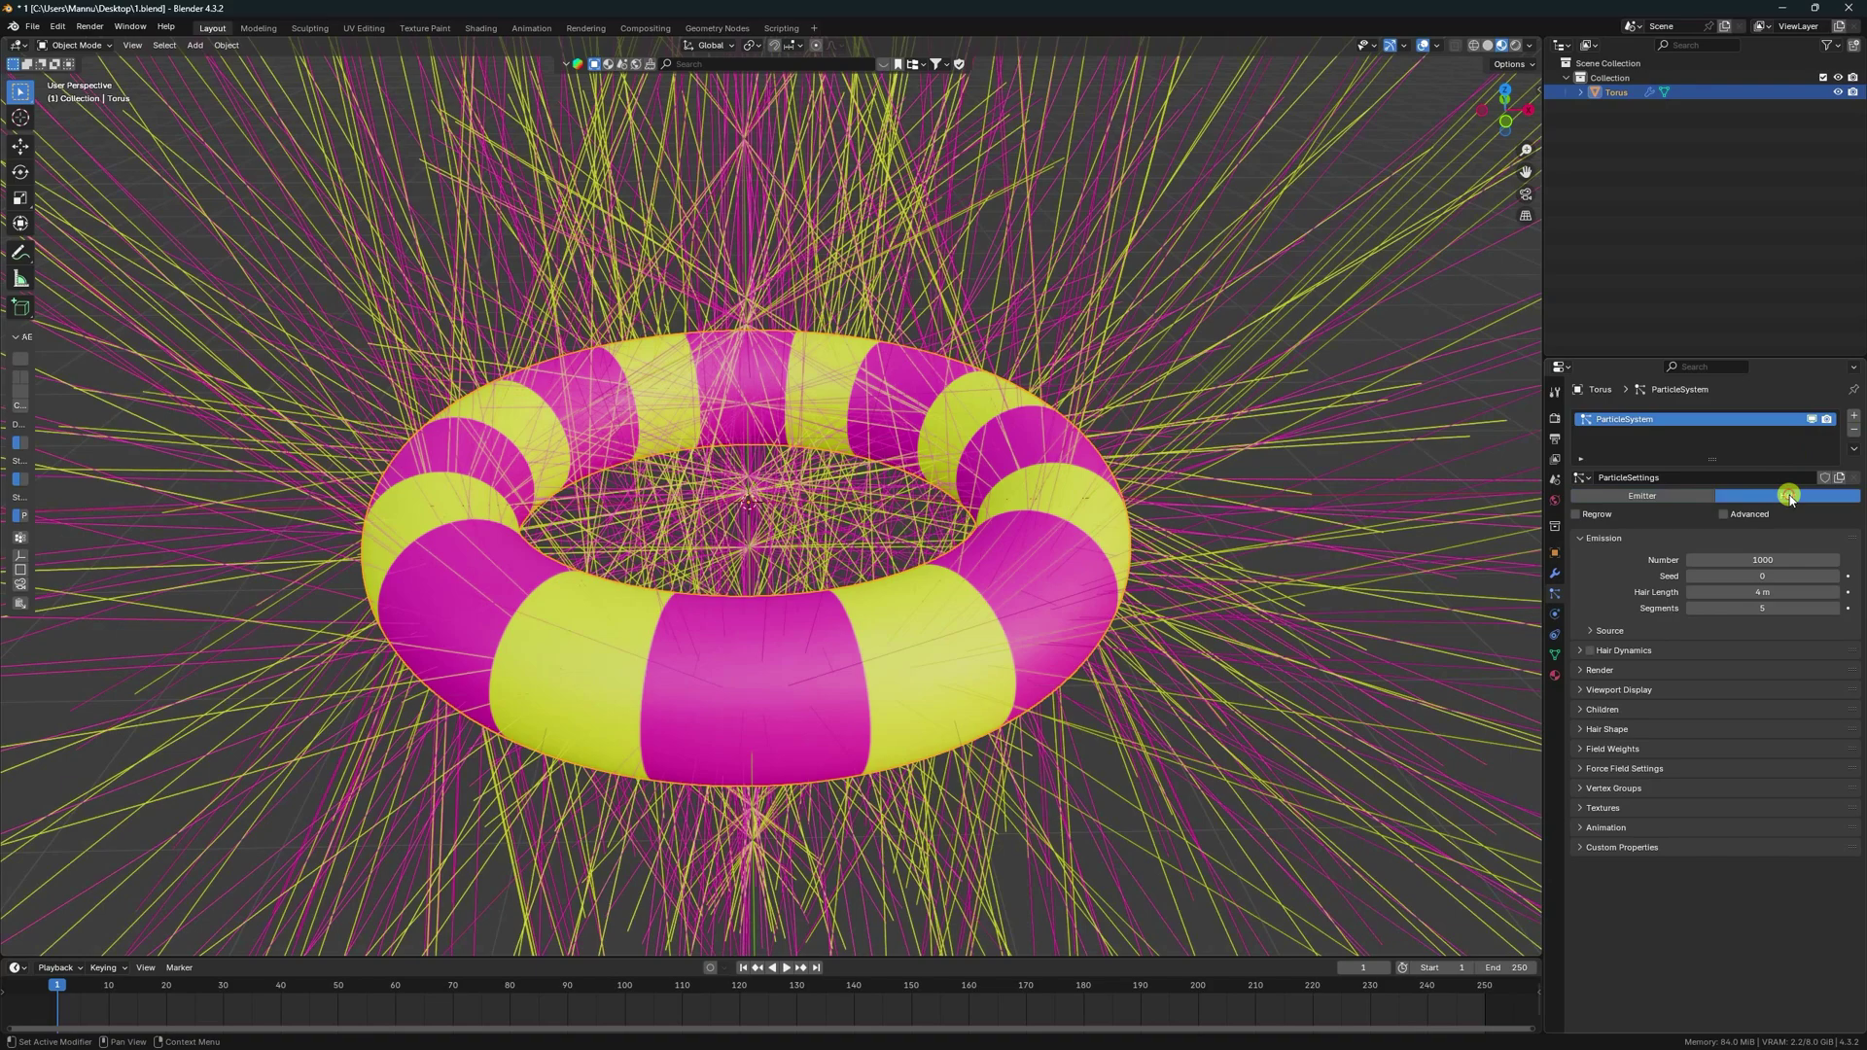
{"action": "left_click", "coordinate": [790, 968]}
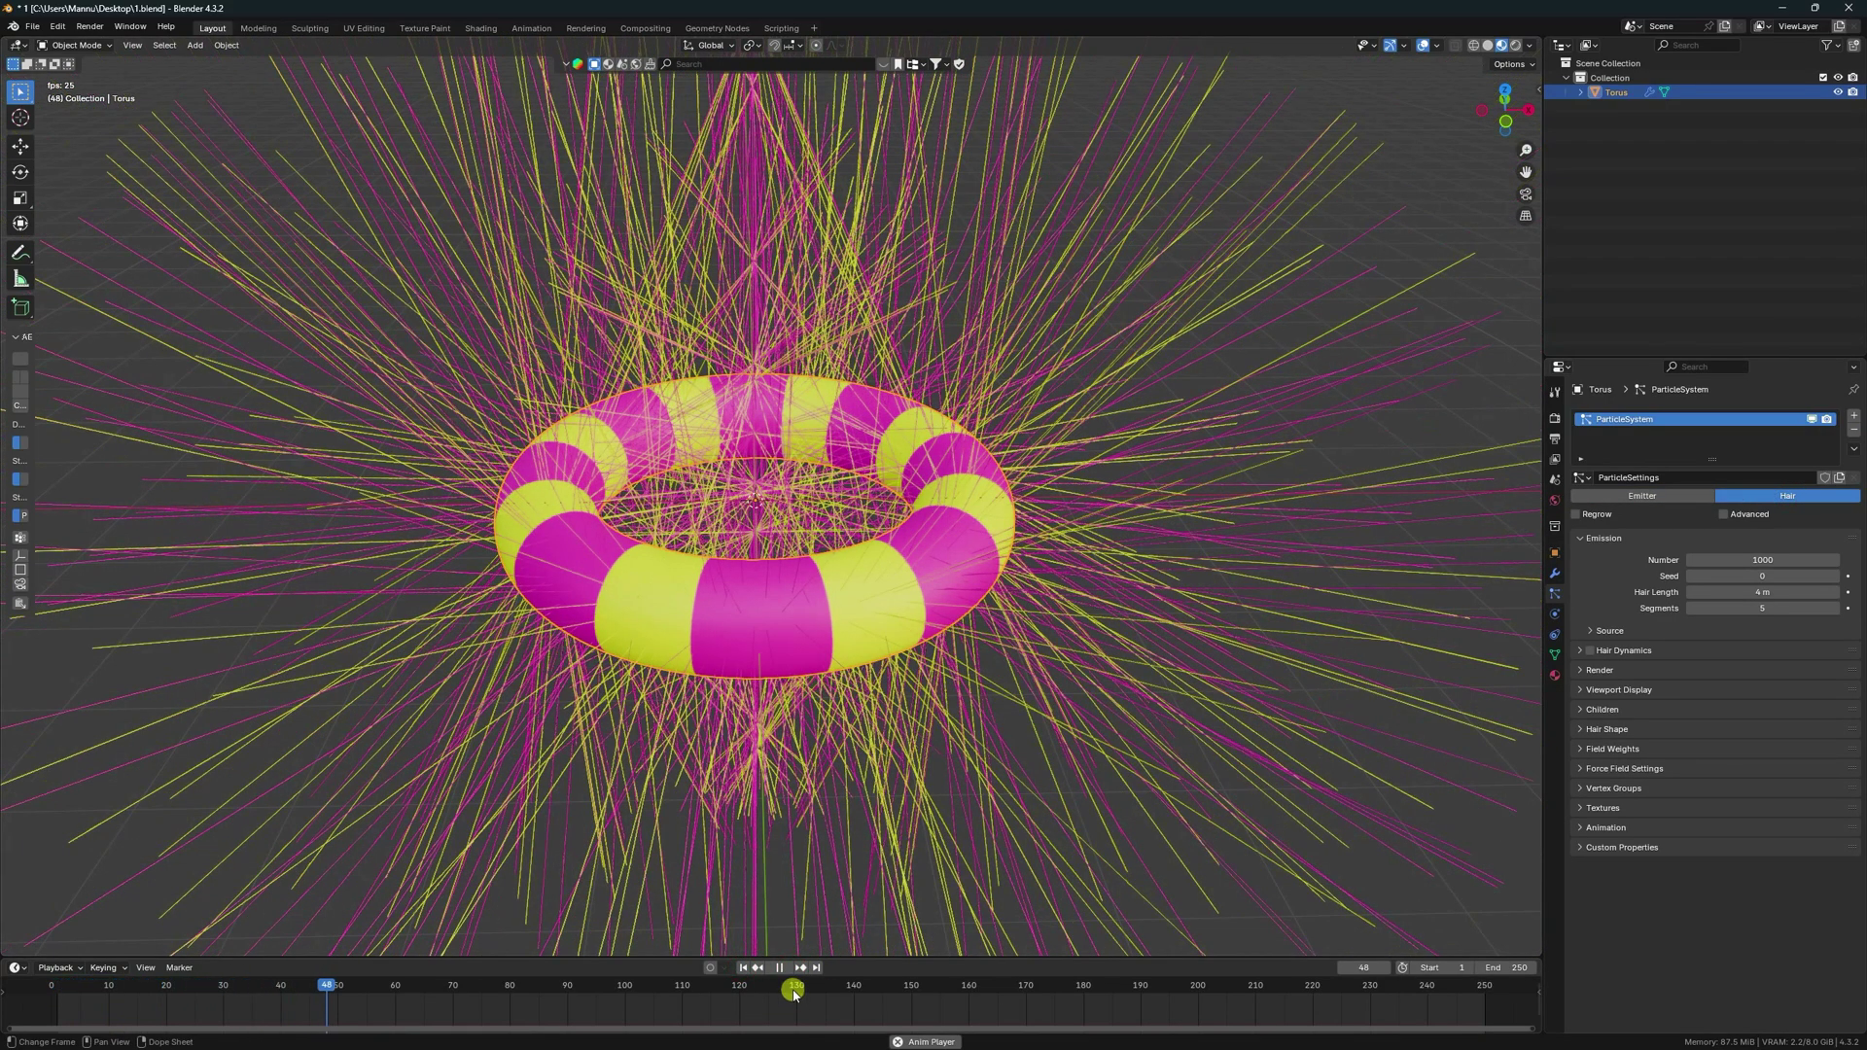
{"action": "left_click", "coordinate": [780, 967]}
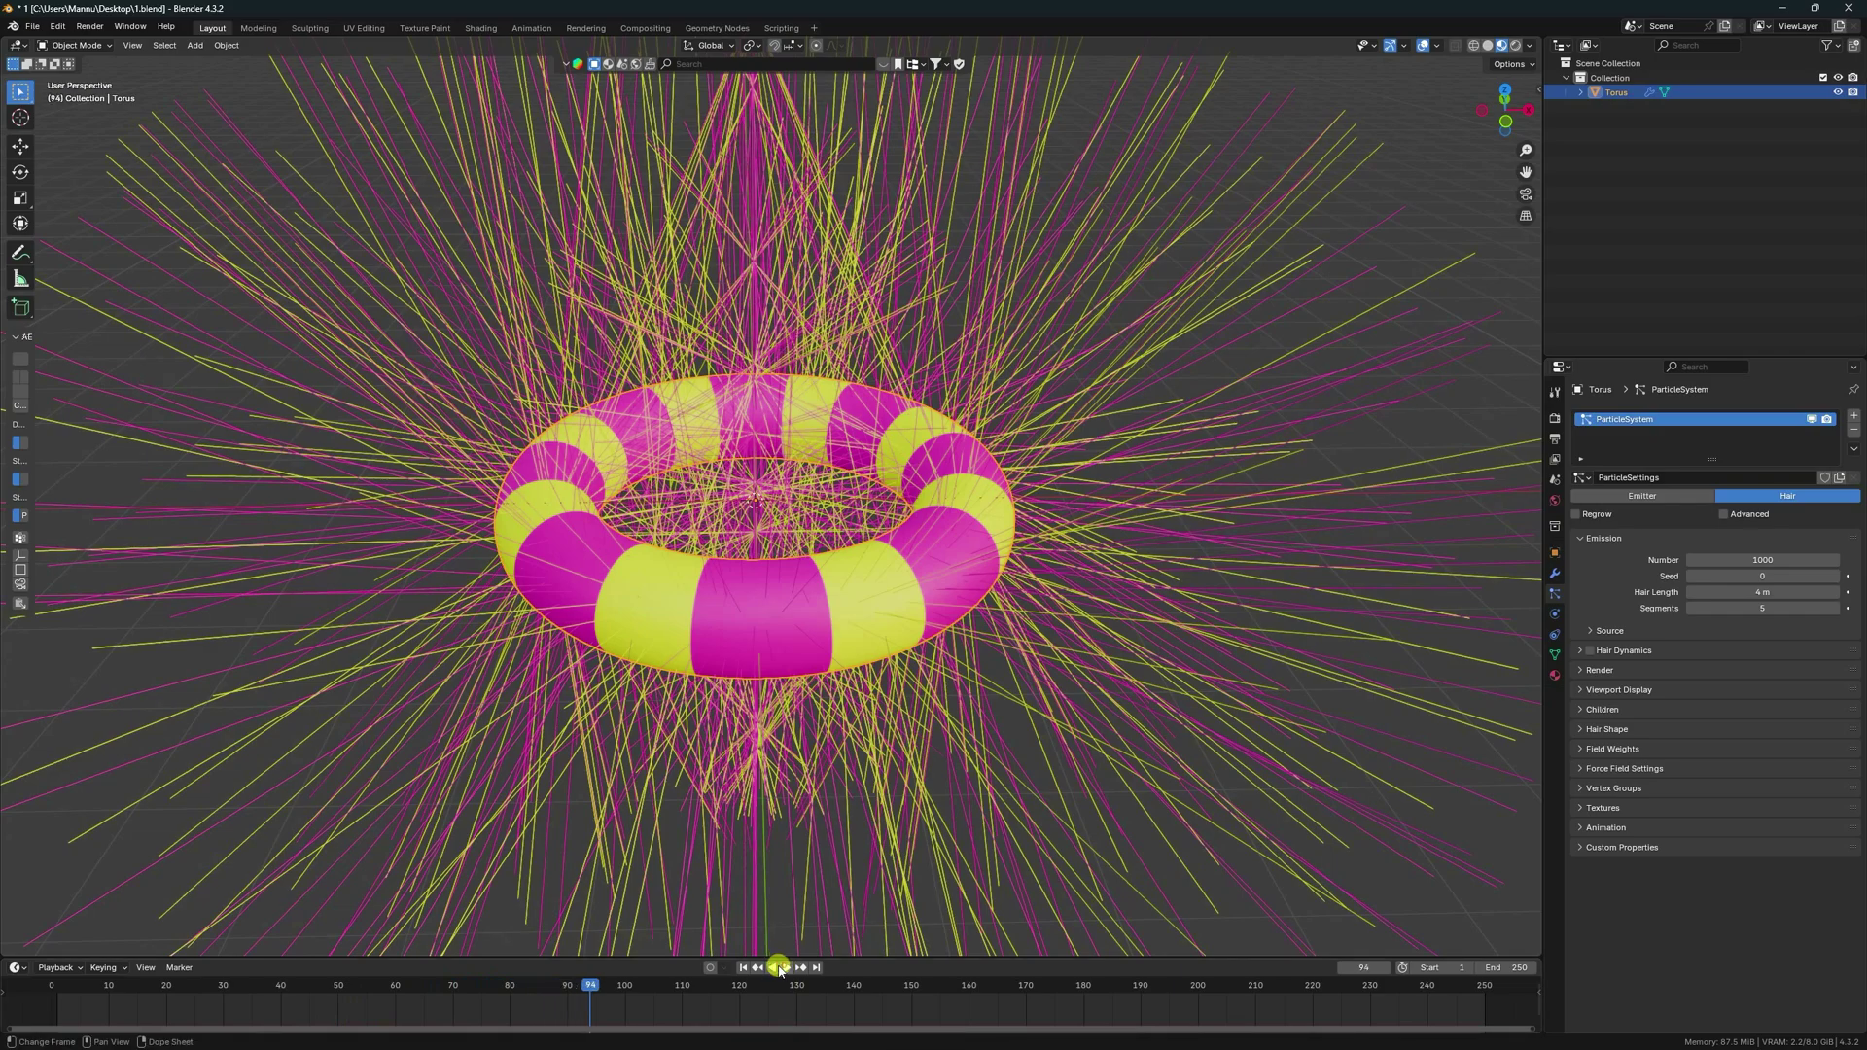
{"action": "left_click", "coordinate": [743, 967]}
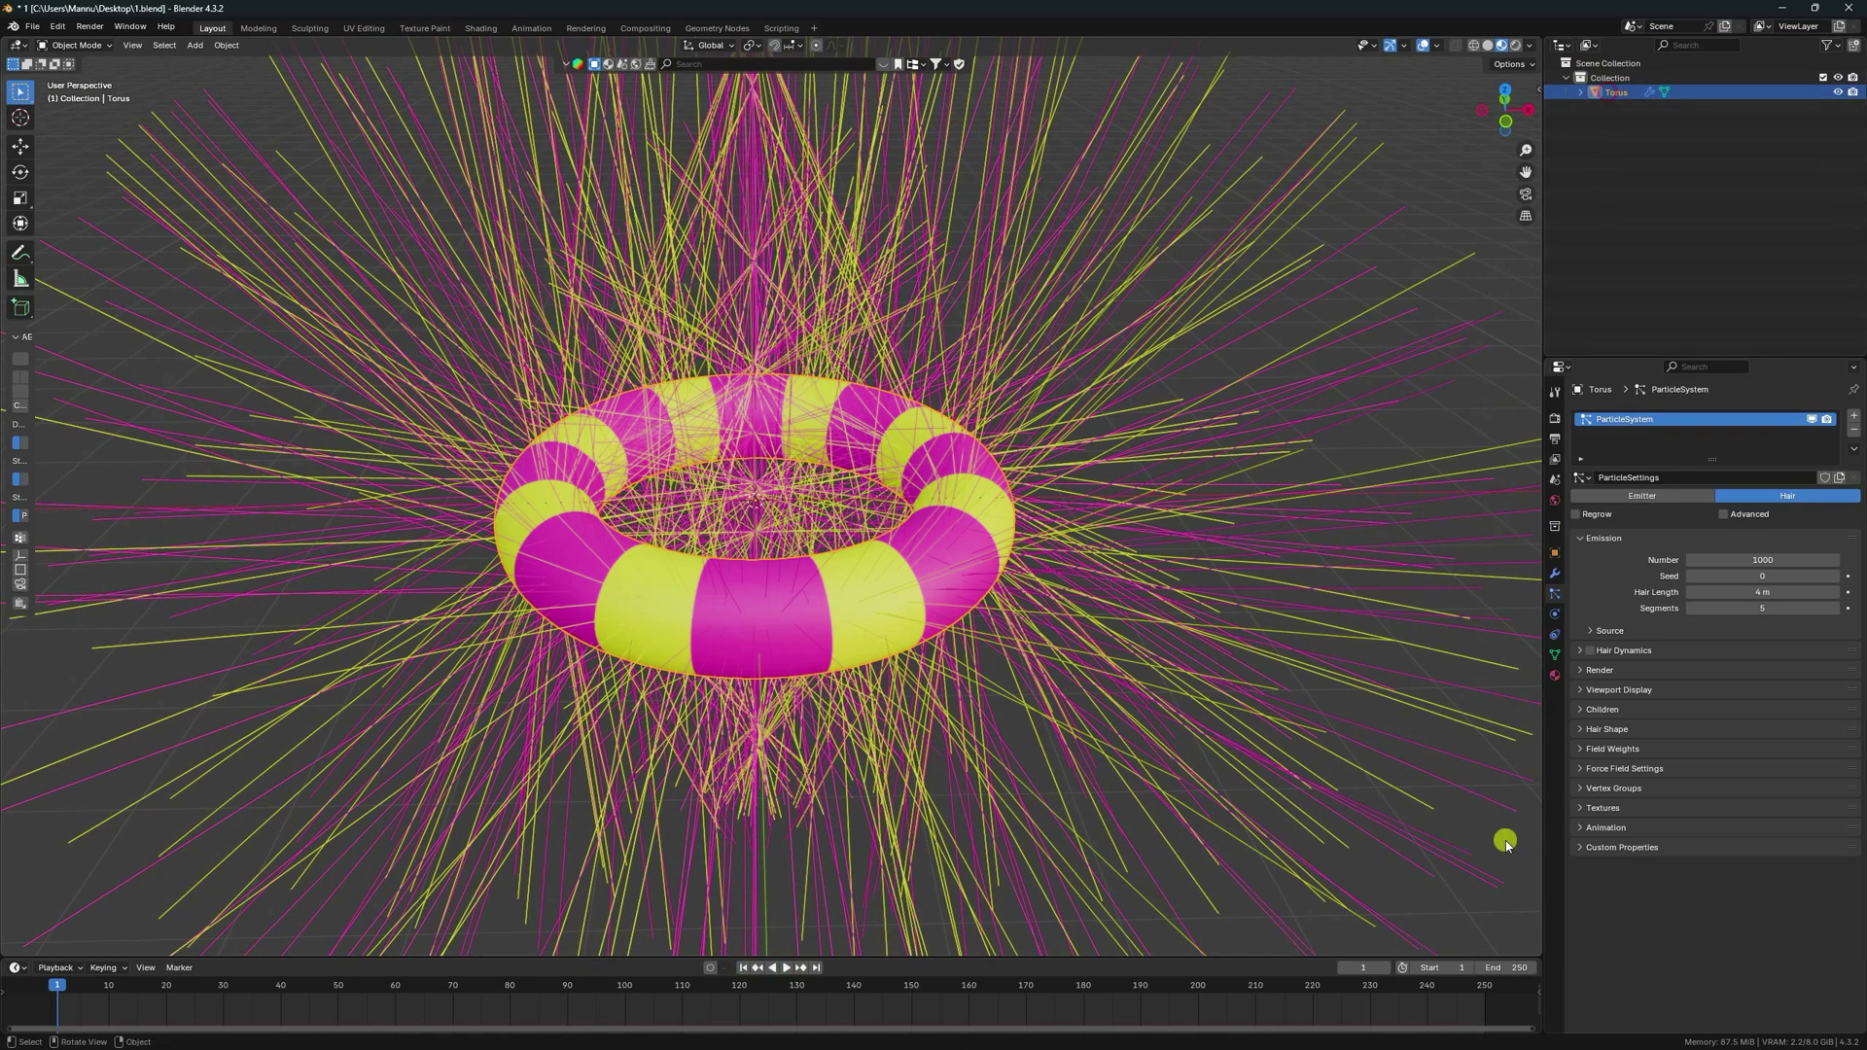
{"action": "scroll", "coordinate": [1404, 1000], "scroll_direction": "down", "scroll_amount": 6}
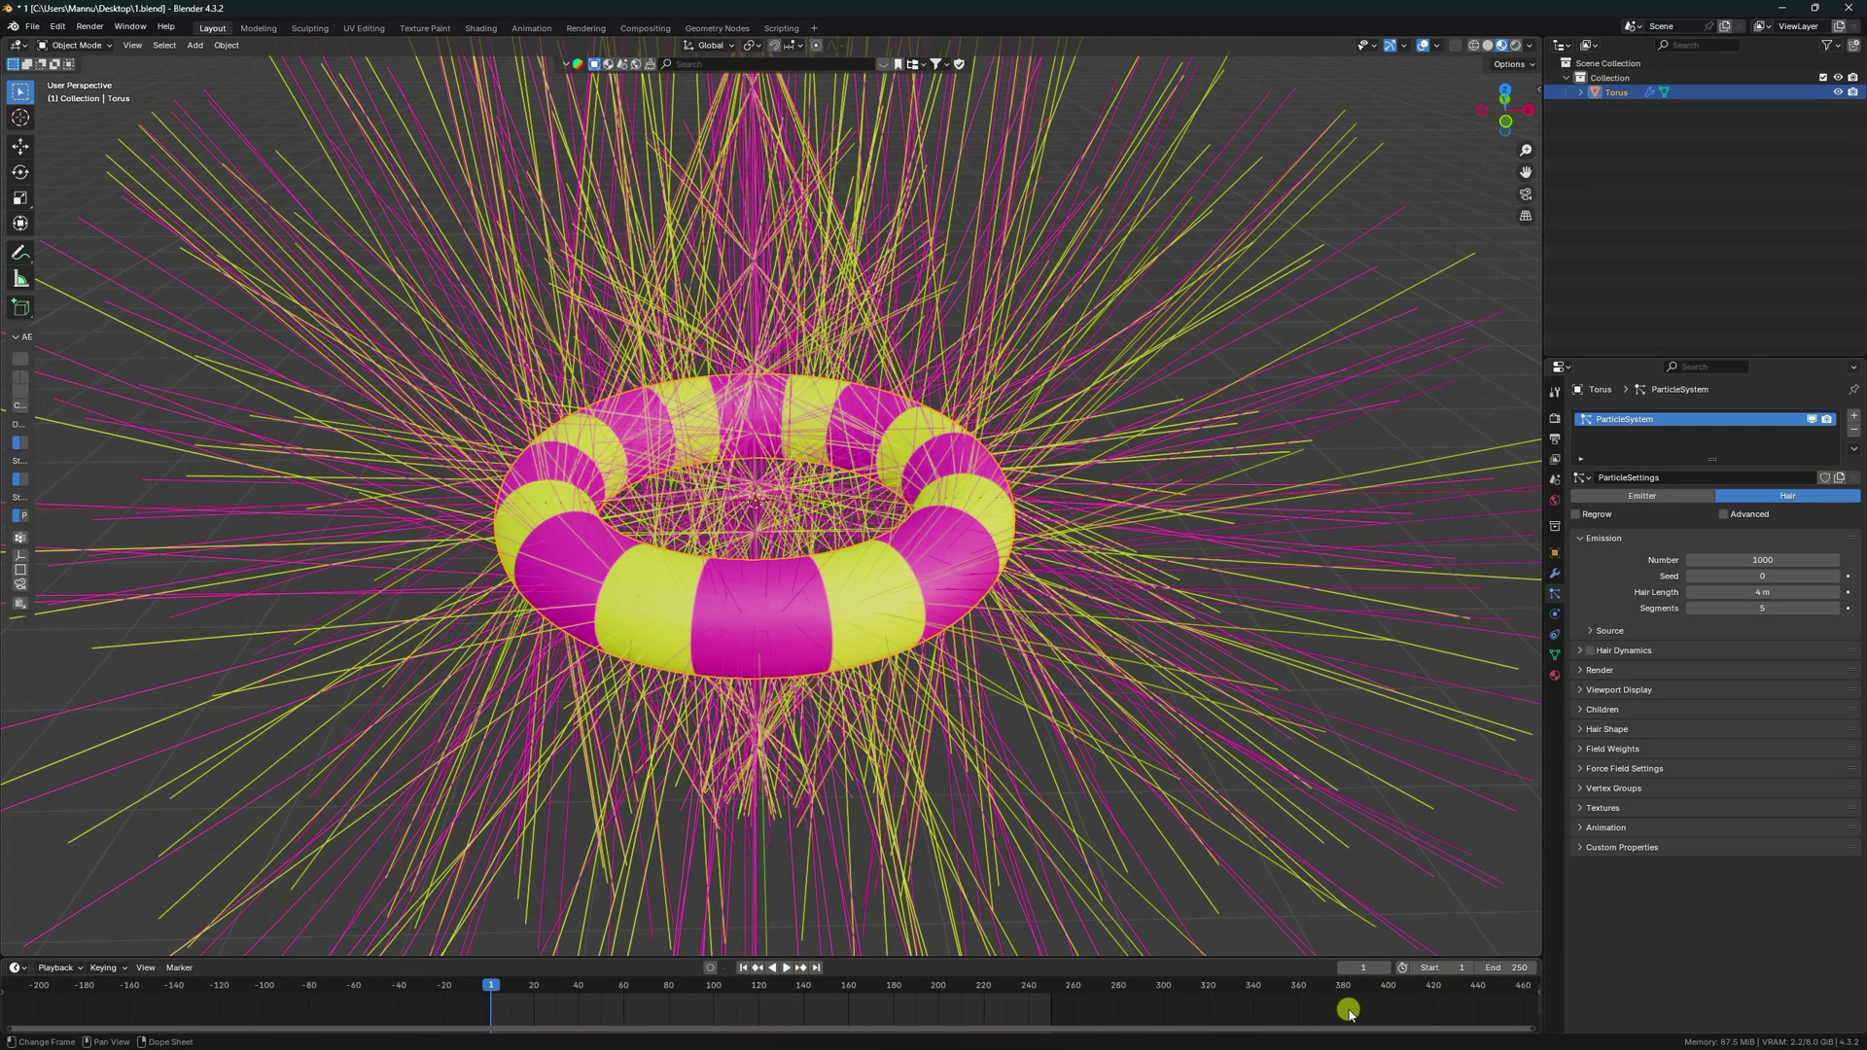
{"action": "left_click_drag", "start_coordinate": [1168, 963], "coordinate": [1172, 852]}
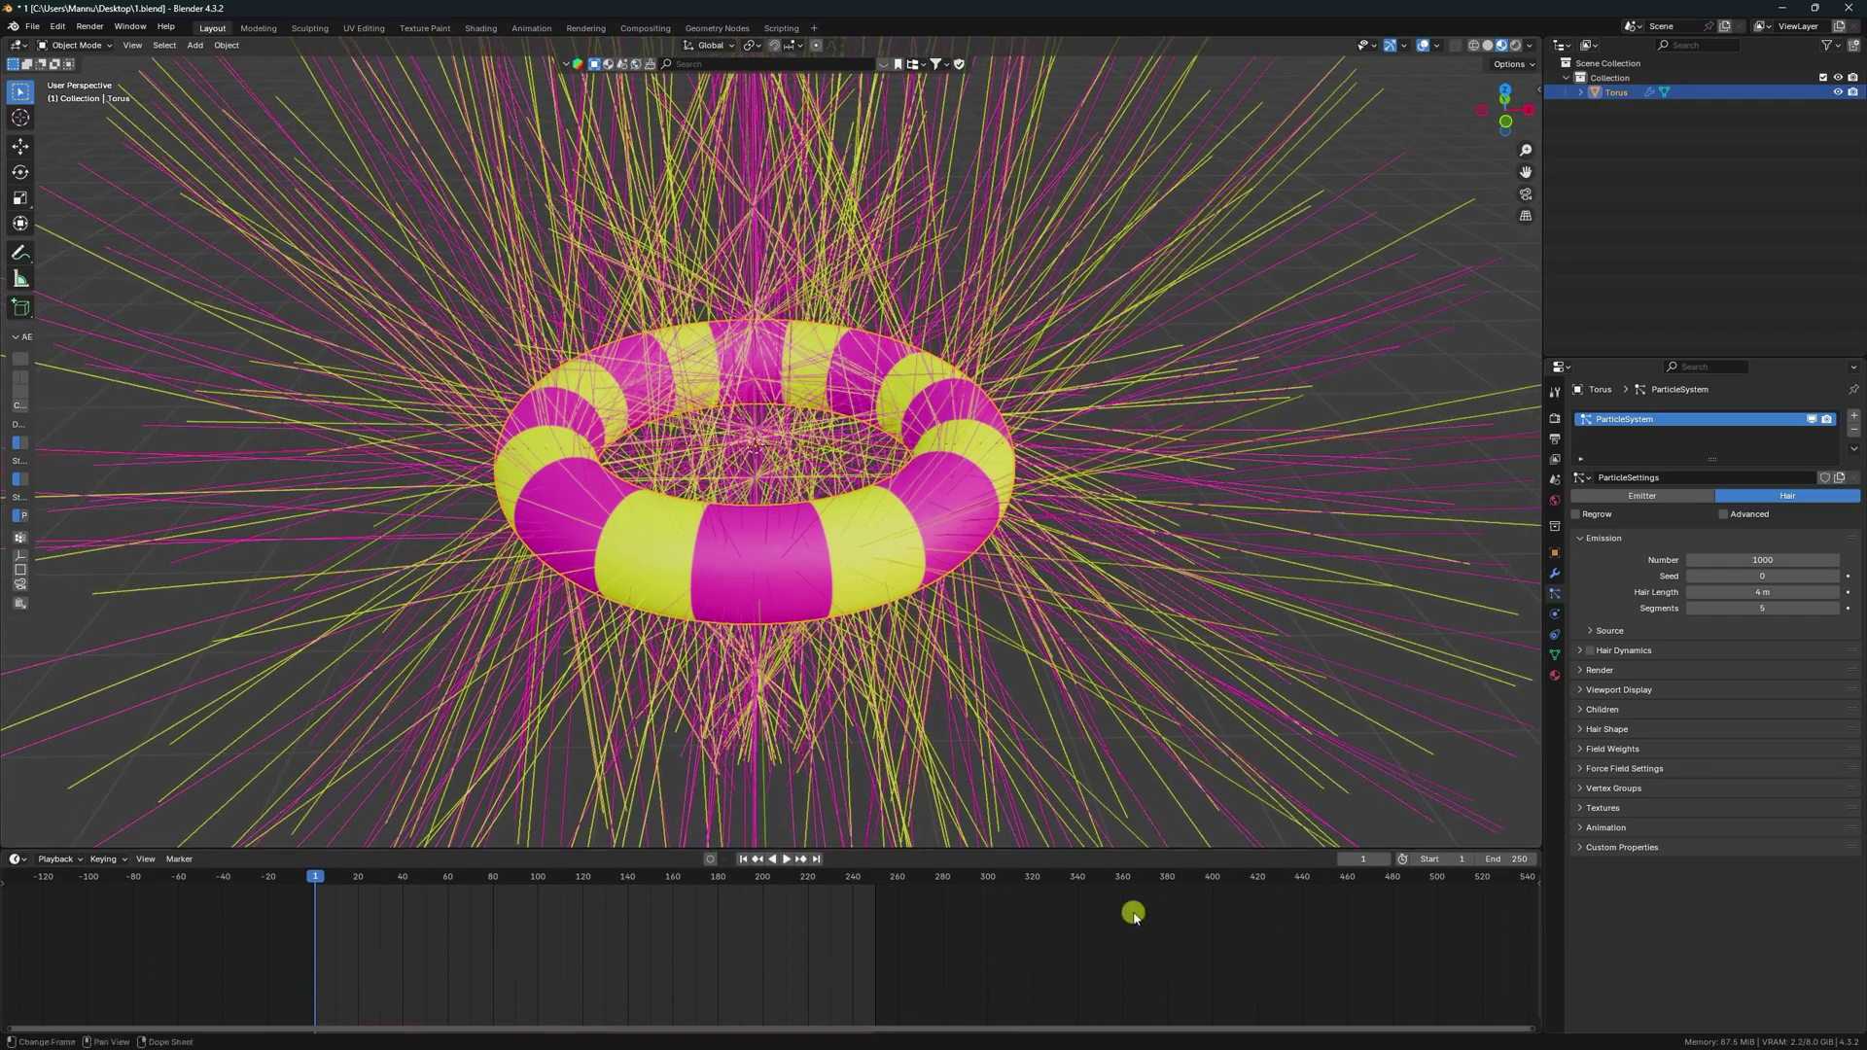
Step: Set the end frame to 500 and keyframe X, Y, Z rotation at frame 1
{"action": "left_click", "coordinate": [1554, 552]}
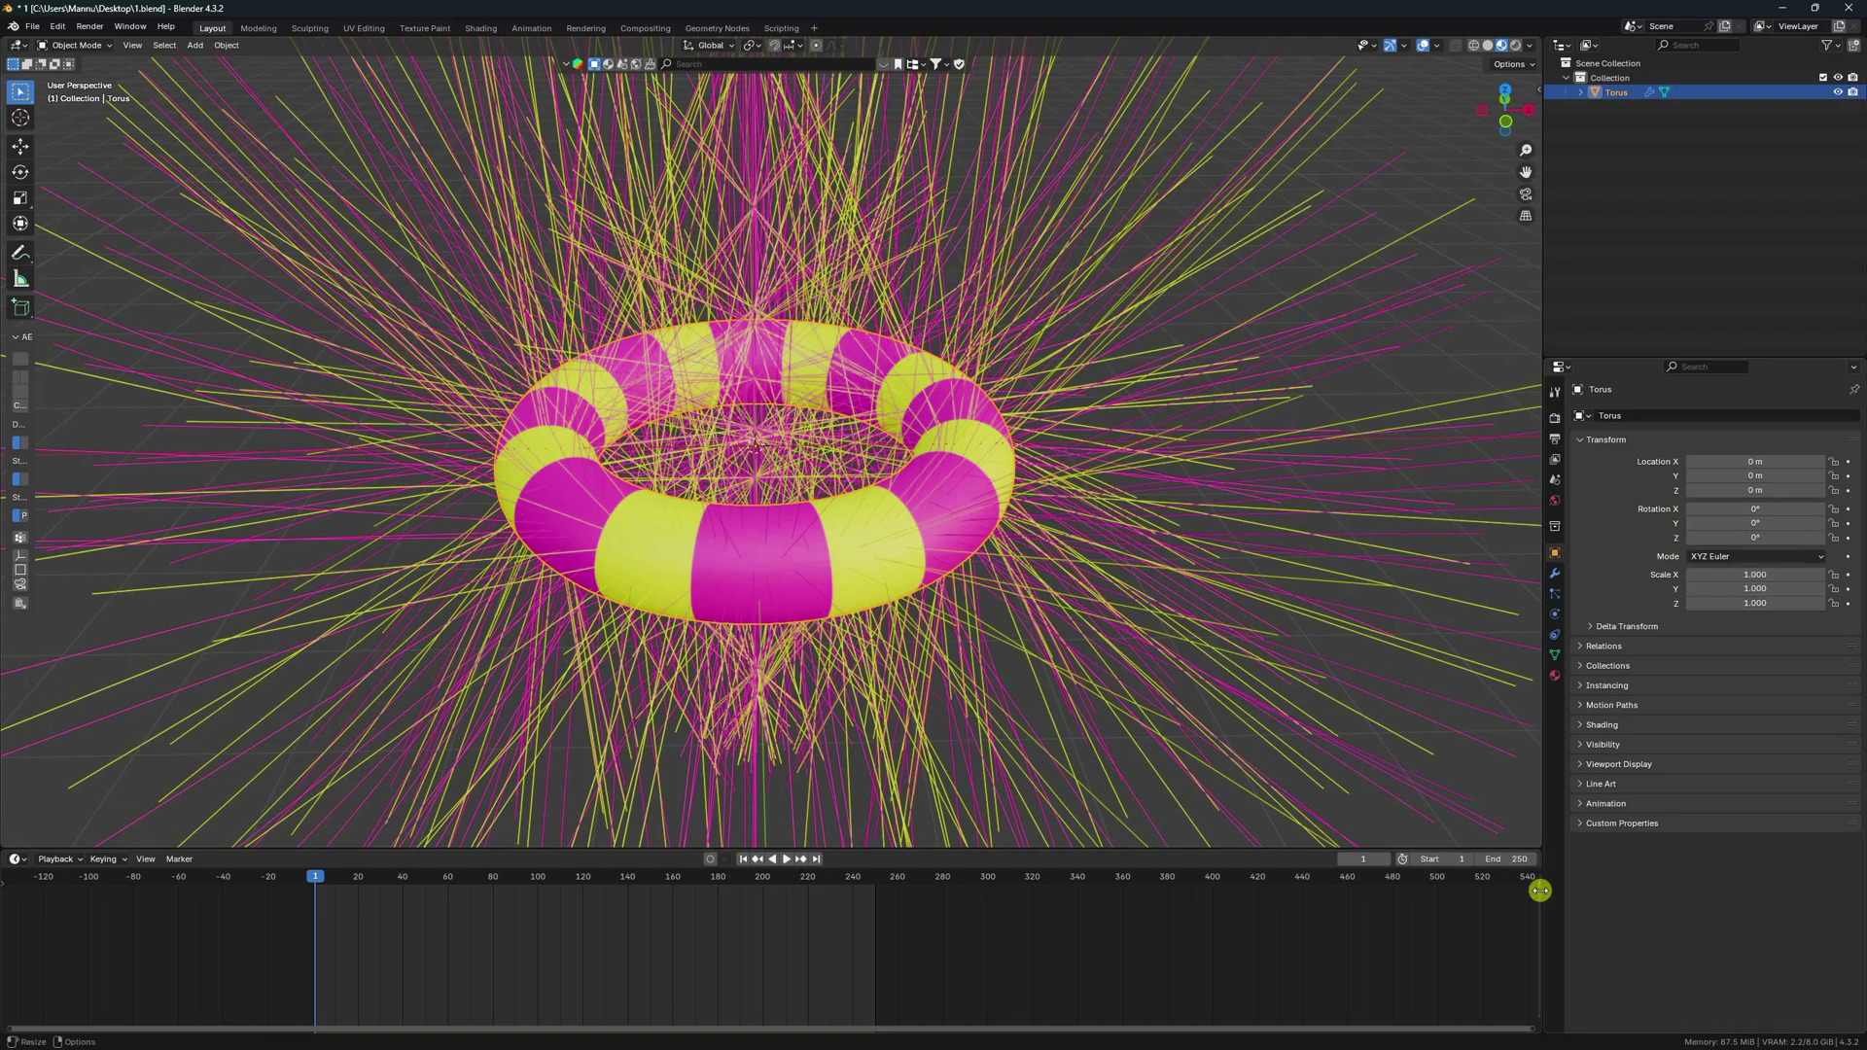
{"action": "left_click", "coordinate": [1493, 858]}
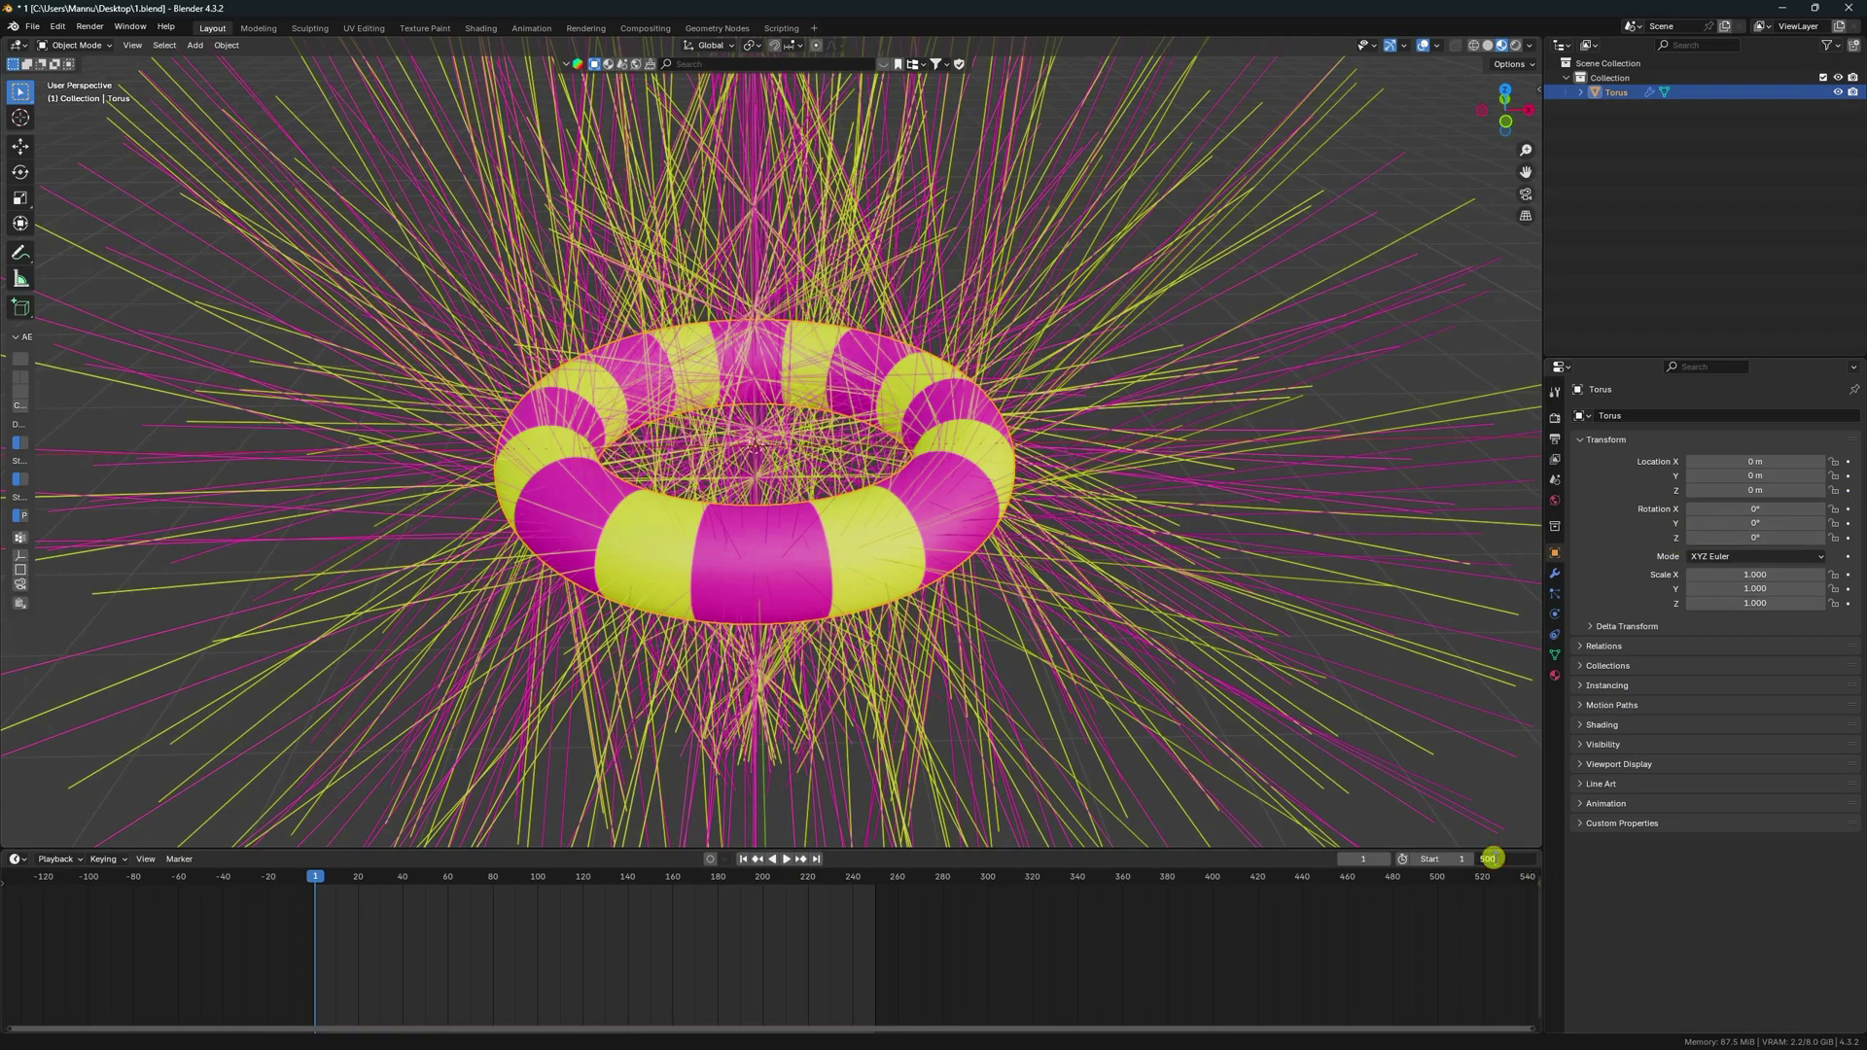
{"action": "key", "text": "Return"}
{"action": "left_click", "coordinate": [1848, 509]}
{"action": "left_click", "coordinate": [1848, 523]}
{"action": "left_click", "coordinate": [1848, 538]}
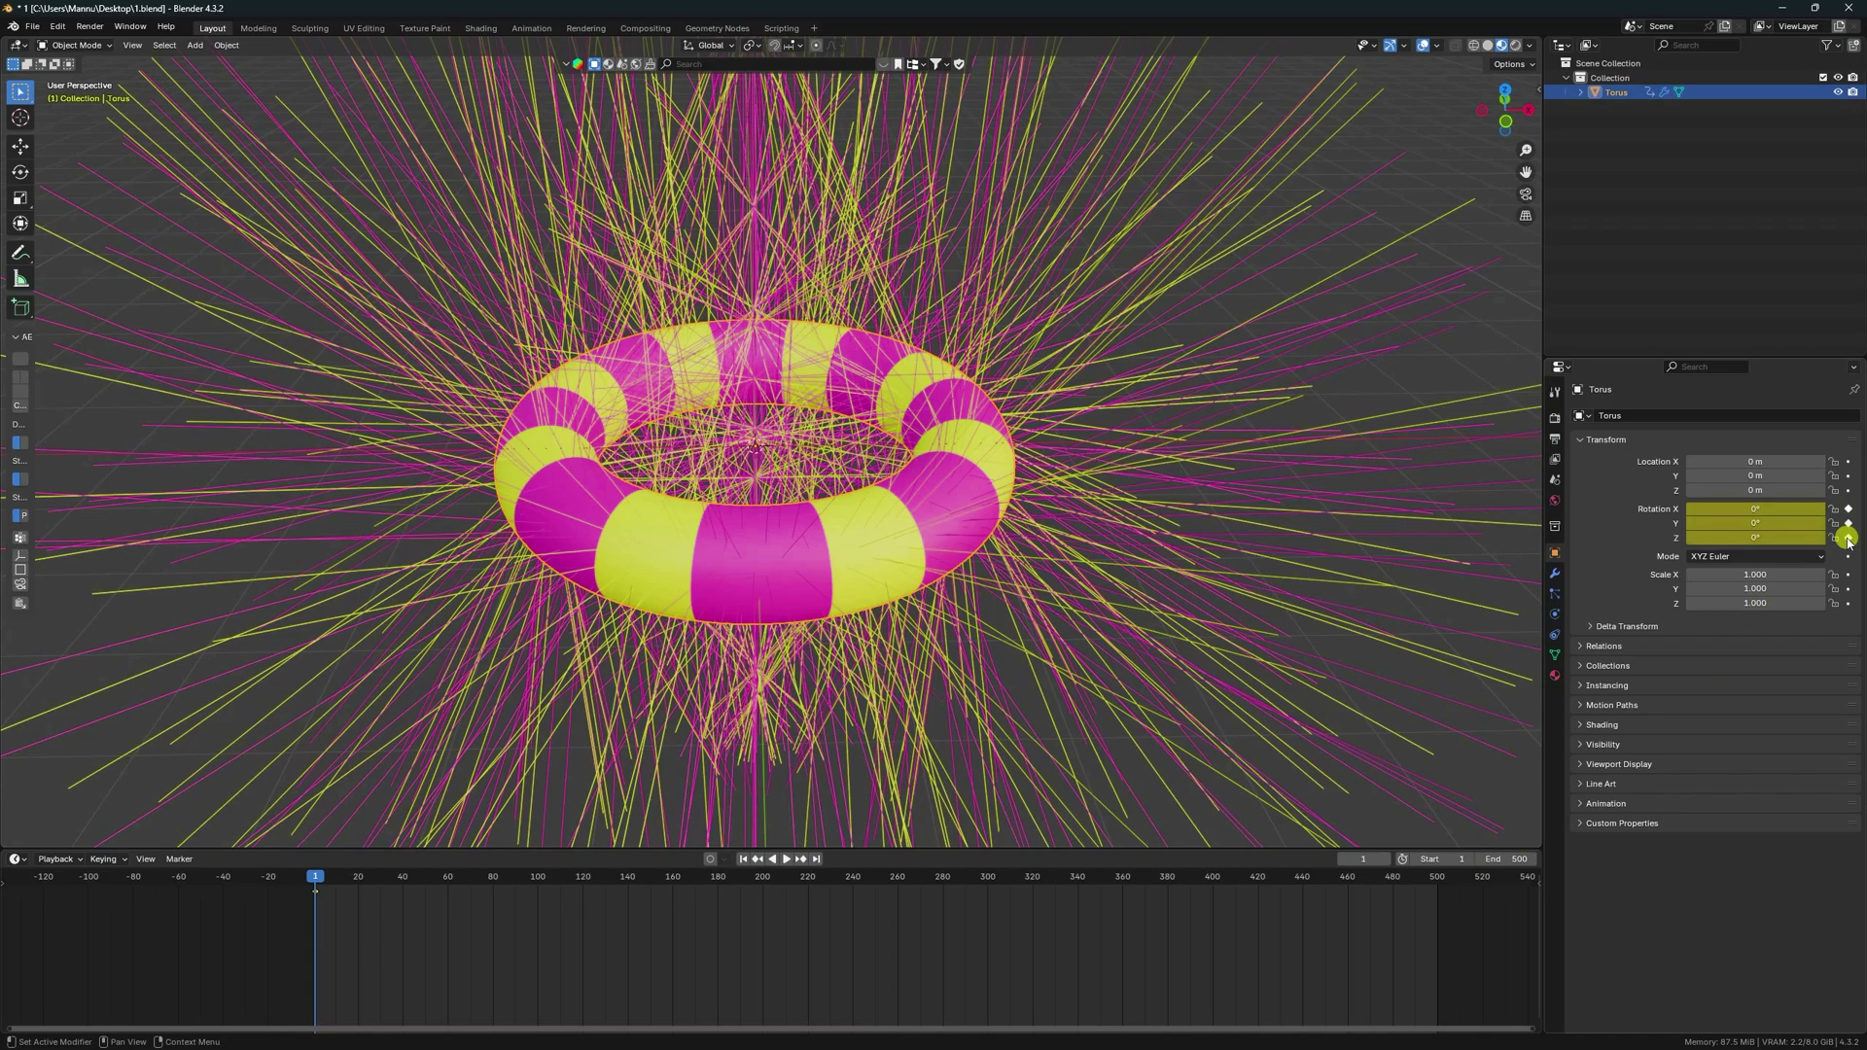
Step: At frame 500, set all three rotation axes to 1440° and keyframe them
{"action": "left_click", "coordinate": [817, 858]}
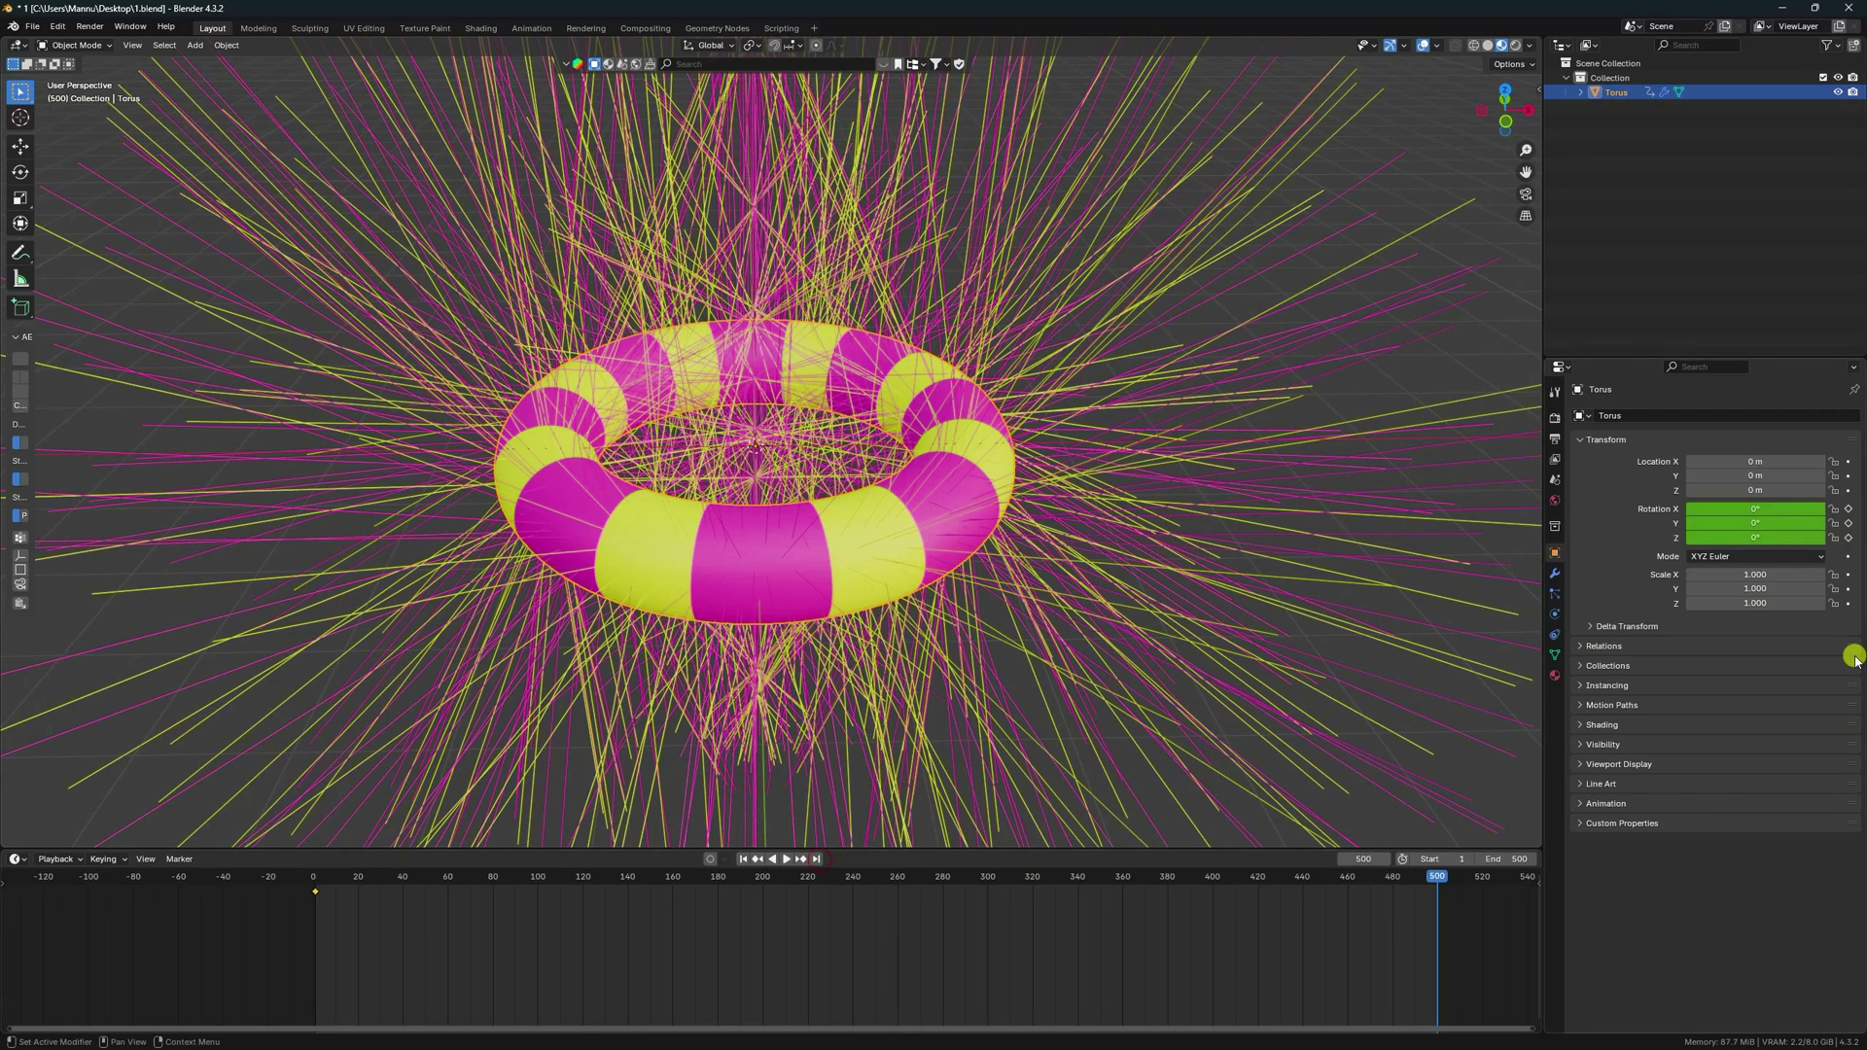
{"action": "left_click", "coordinate": [1750, 509]}
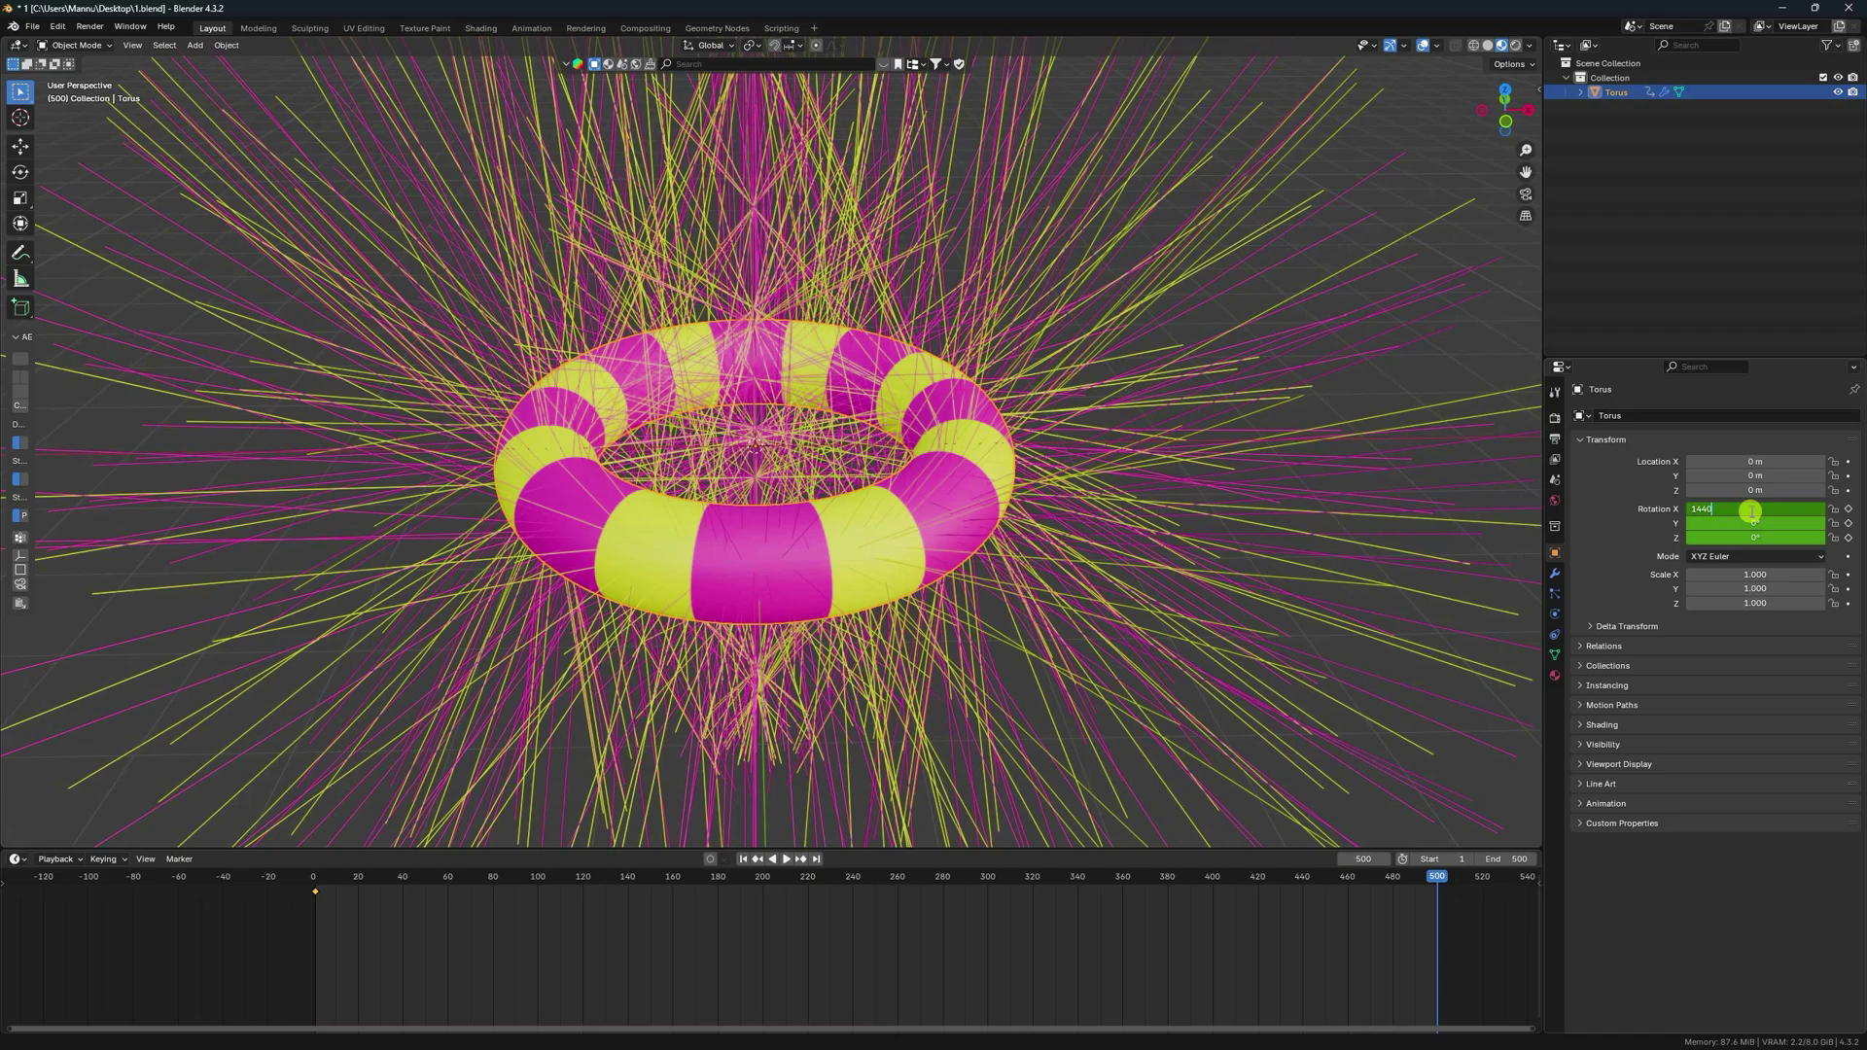
{"action": "left_click", "coordinate": [1754, 524]}
{"action": "type", "text": "1"}
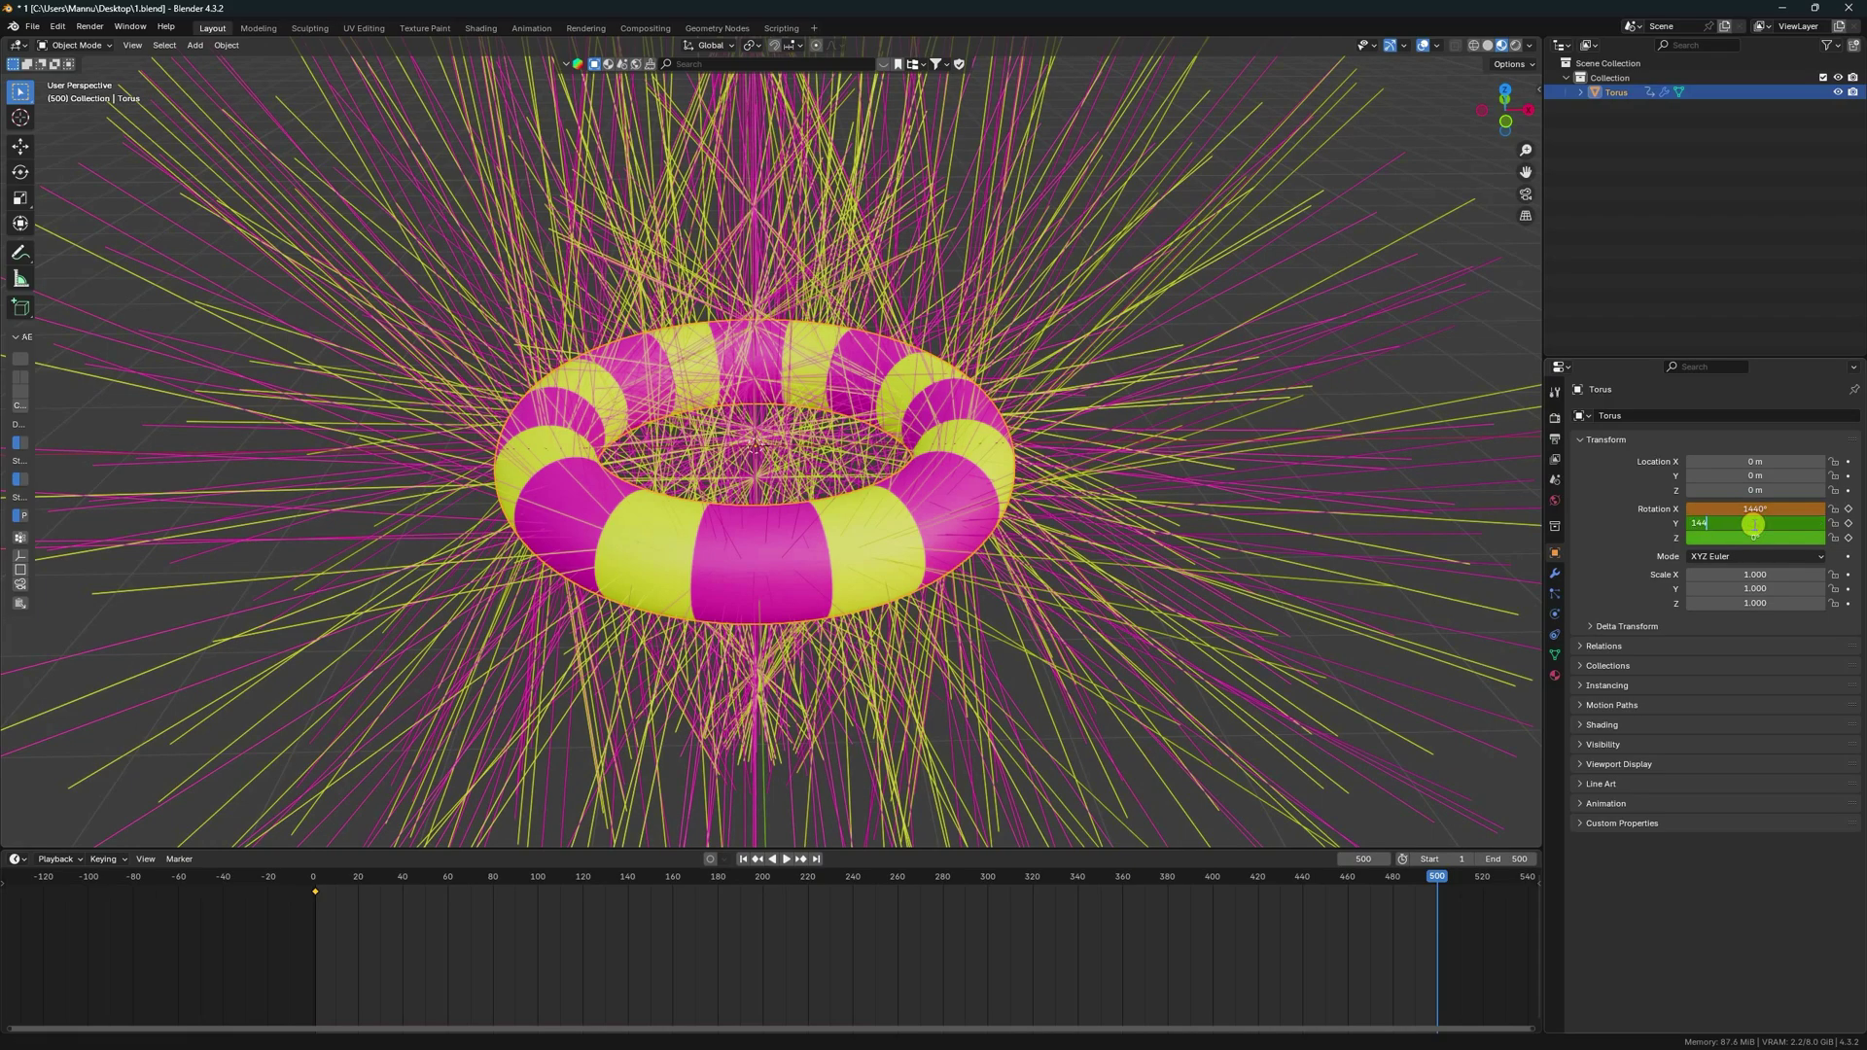
{"action": "type", "text": "440"}
{"action": "left_click", "coordinate": [1749, 537]}
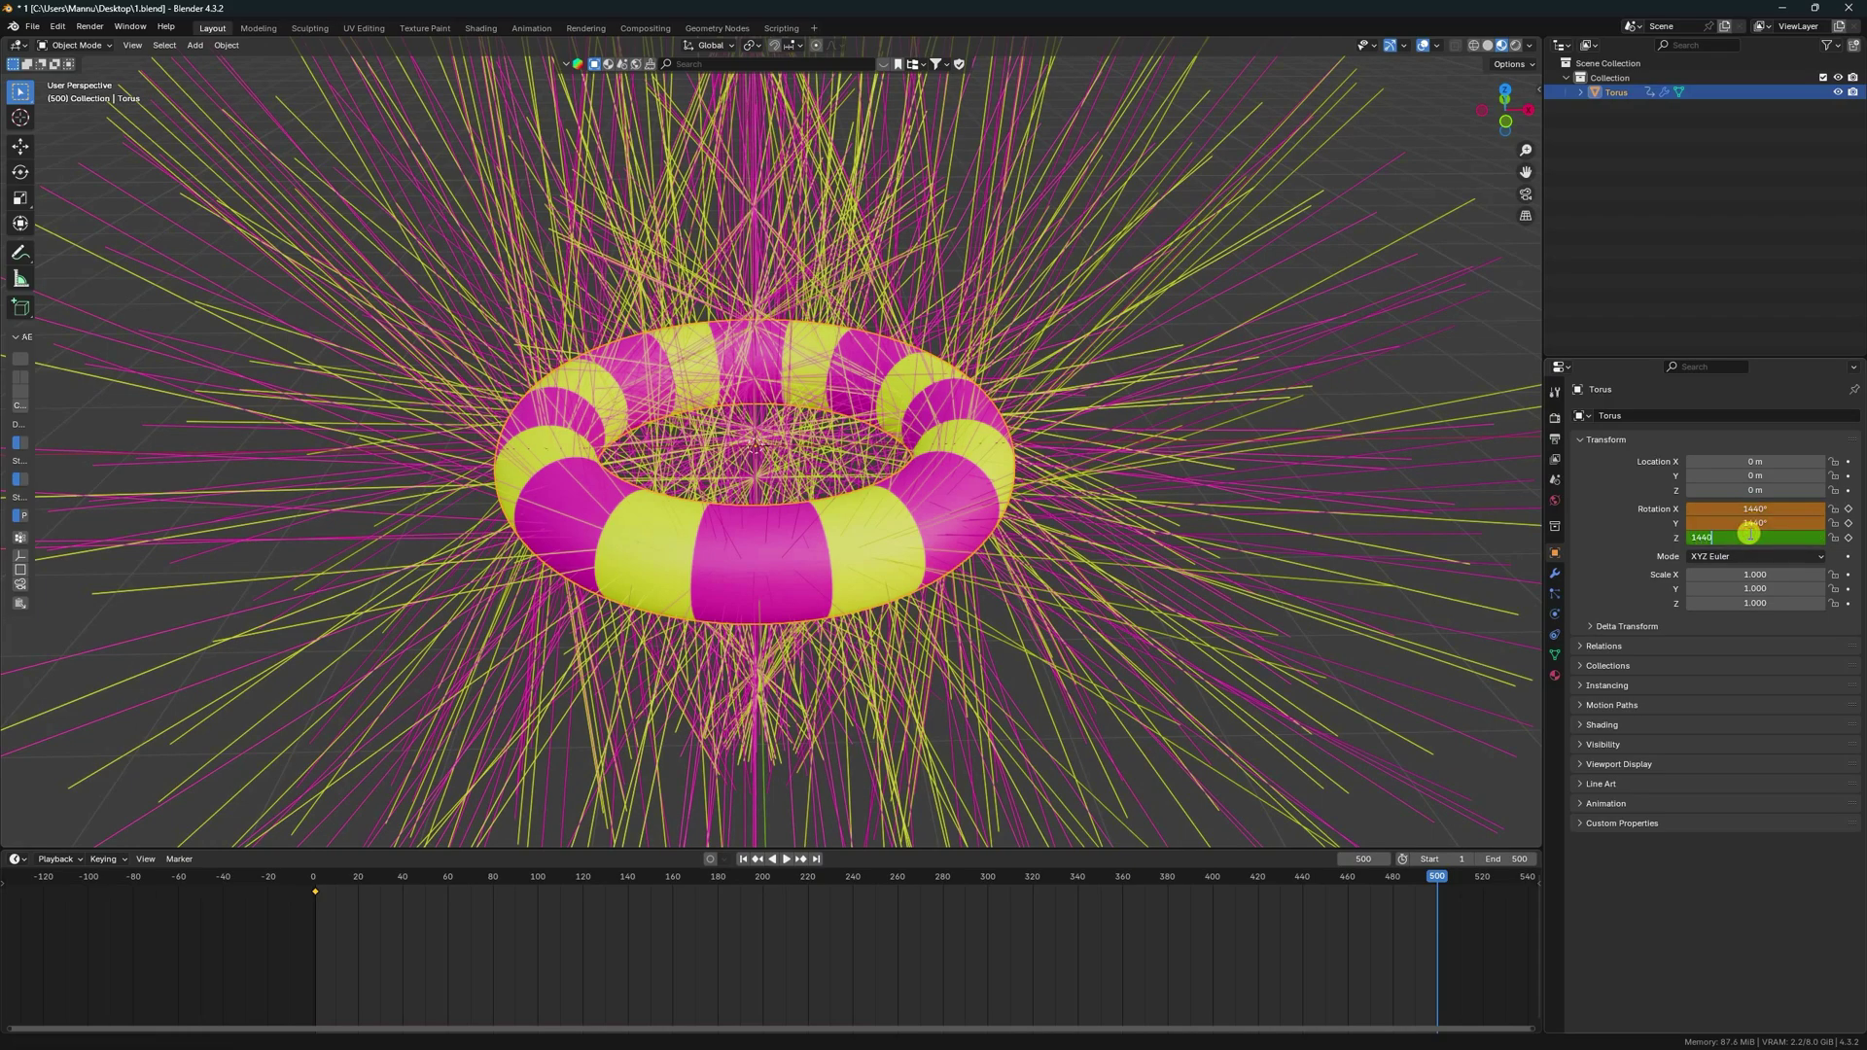
{"action": "key", "text": "Return"}
{"action": "left_click", "coordinate": [1847, 509]}
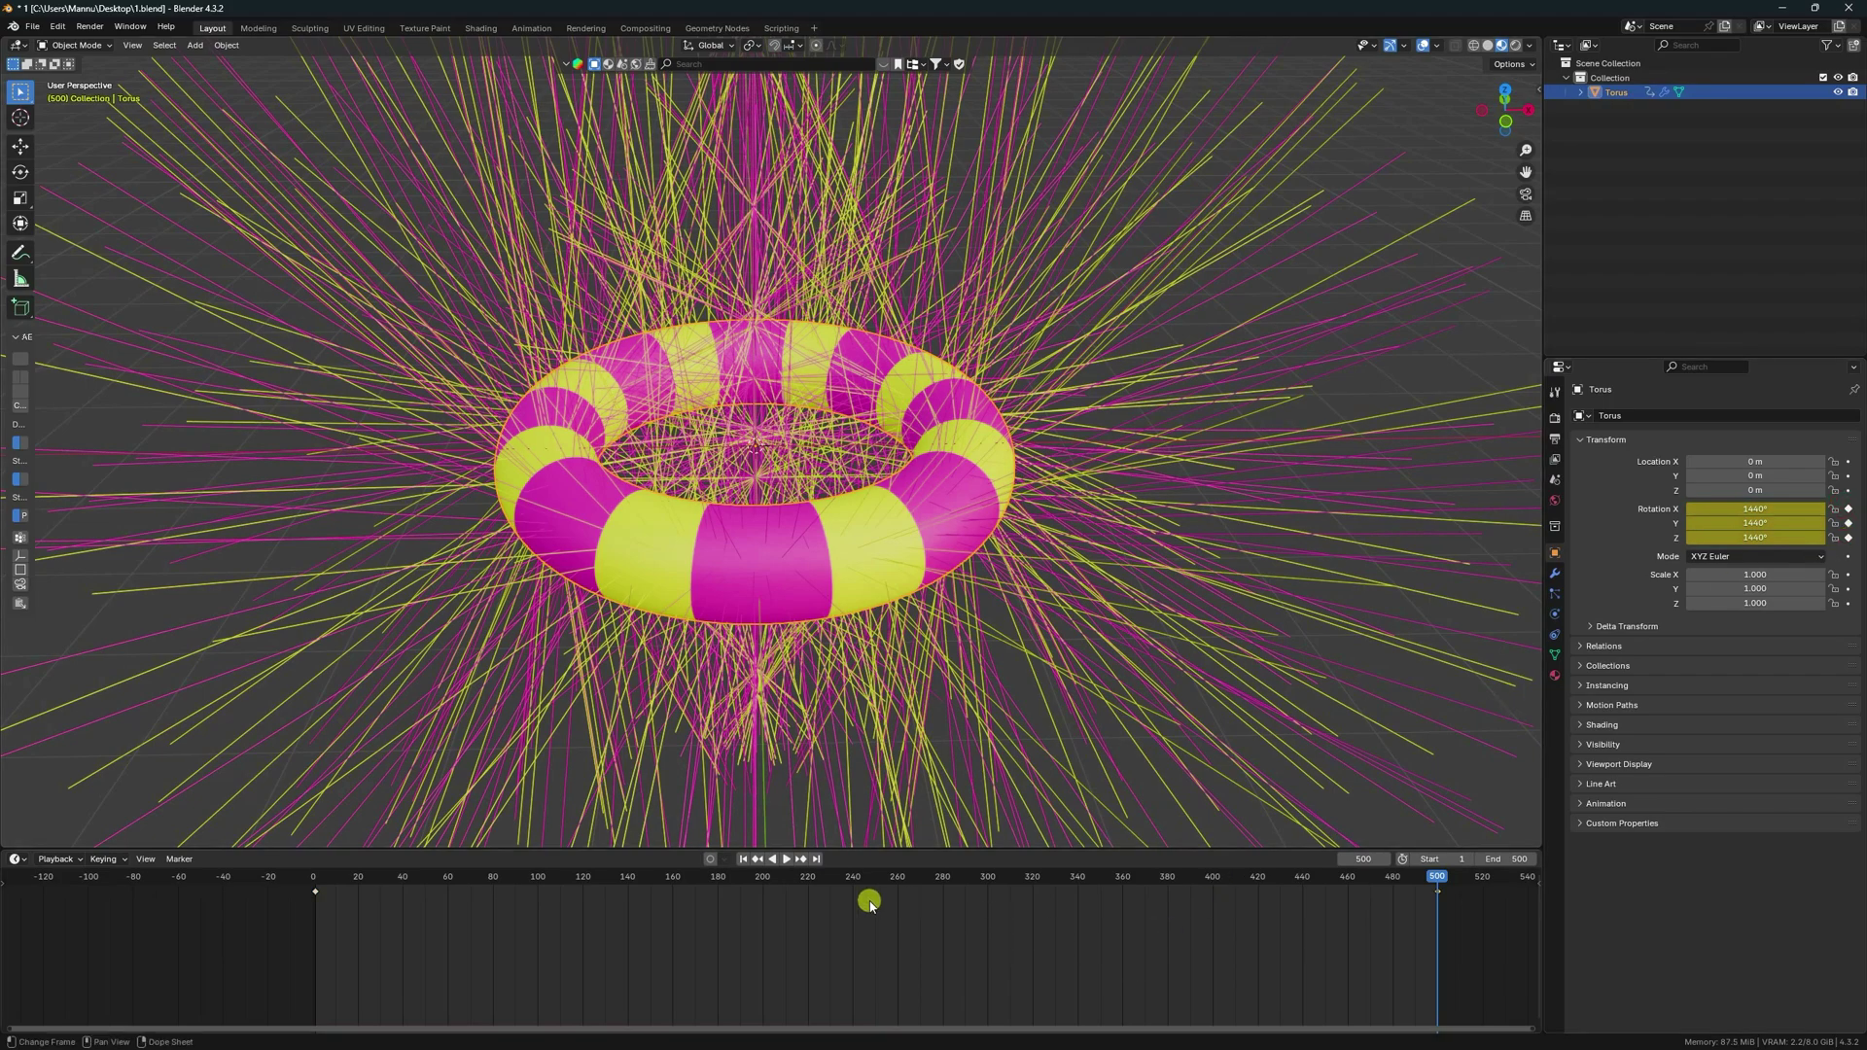
Step: Play the spinning torus animation, stop at frame 1, and switch the viewport to Solid shading
{"action": "left_click", "coordinate": [744, 859]}
{"action": "left_click", "coordinate": [789, 859]}
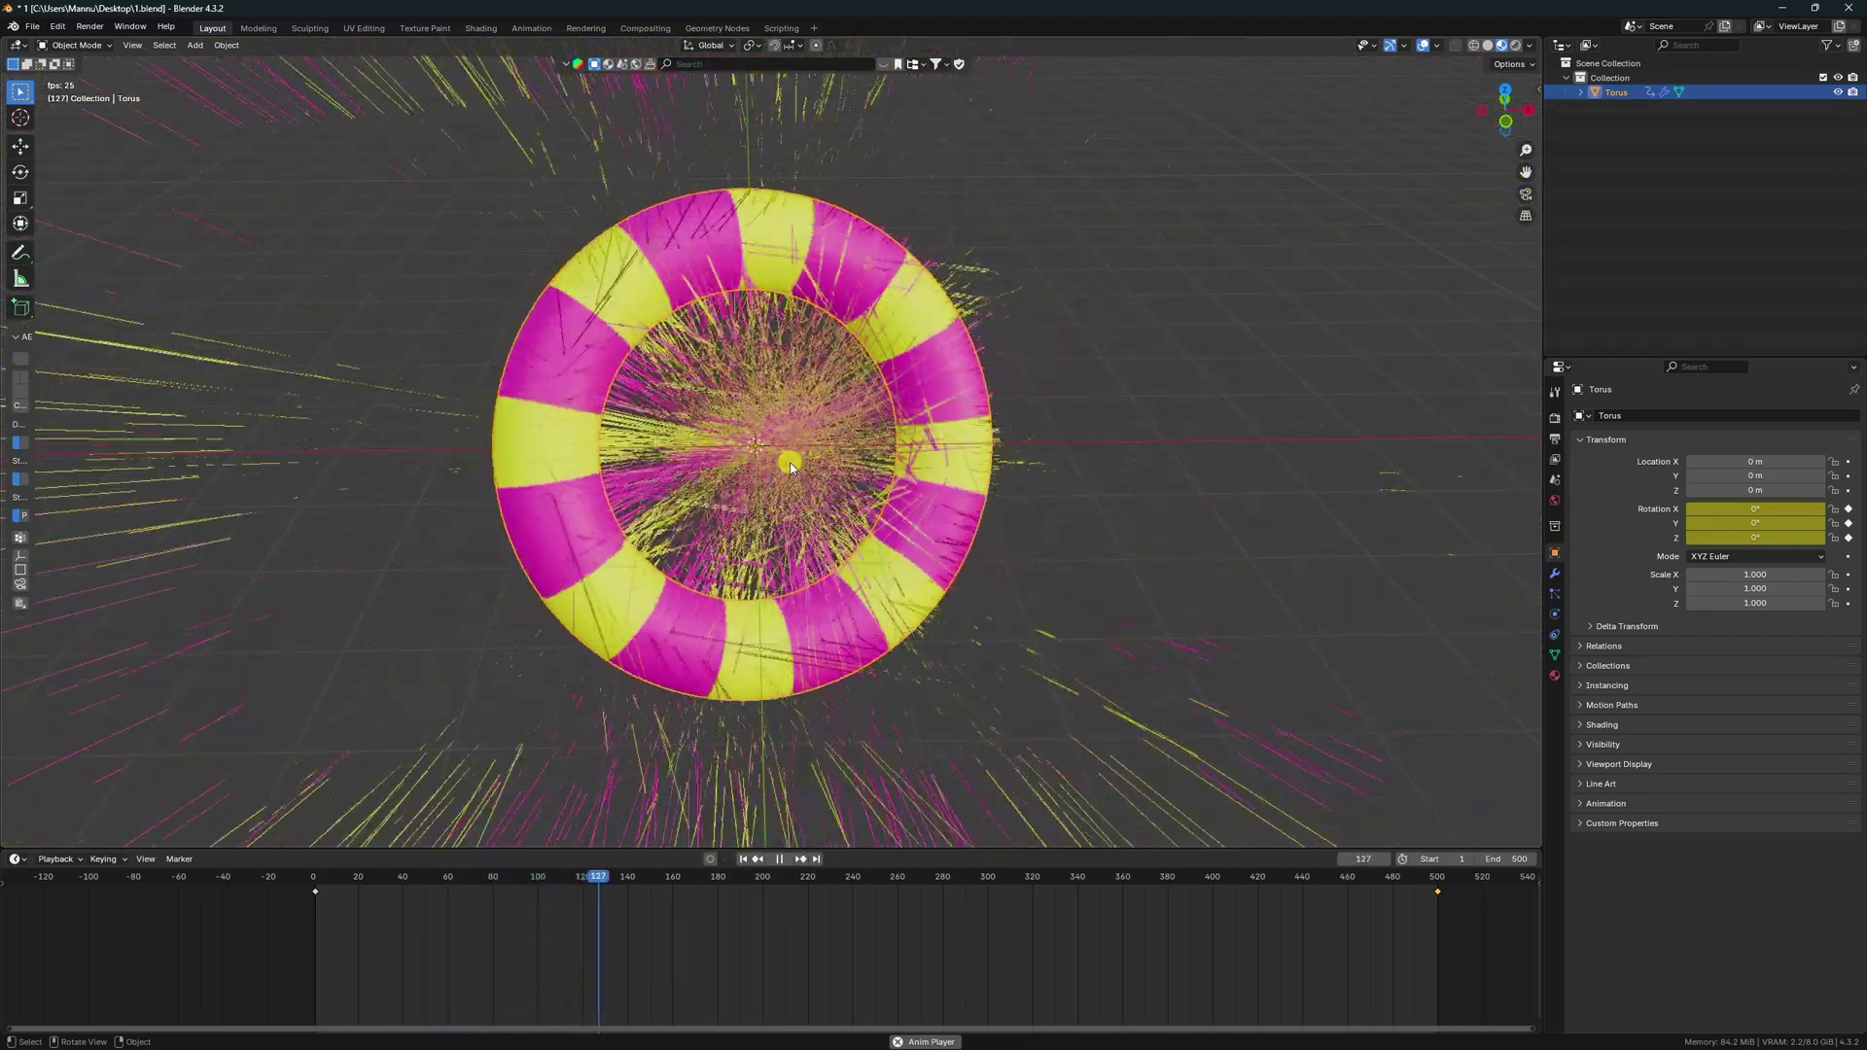
{"action": "left_click", "coordinate": [779, 859]}
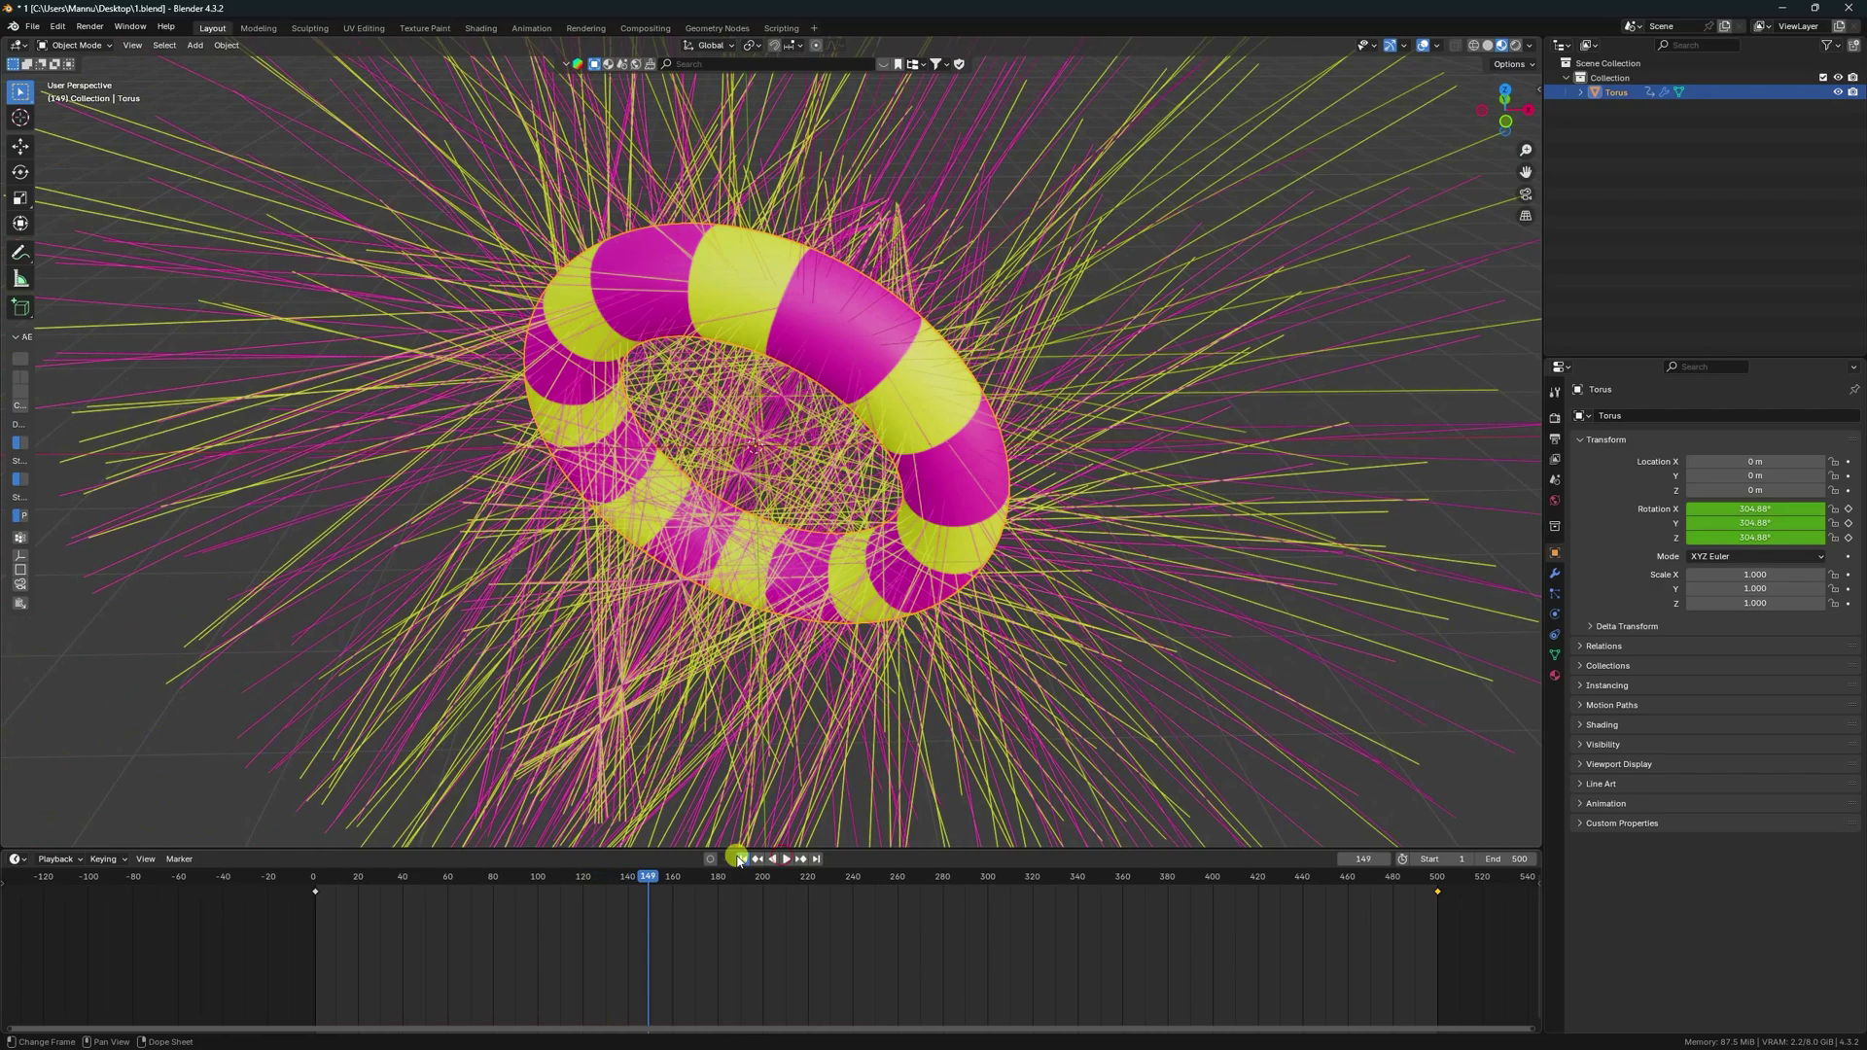
{"action": "left_click", "coordinate": [742, 859]}
{"action": "left_click", "coordinate": [1488, 45]}
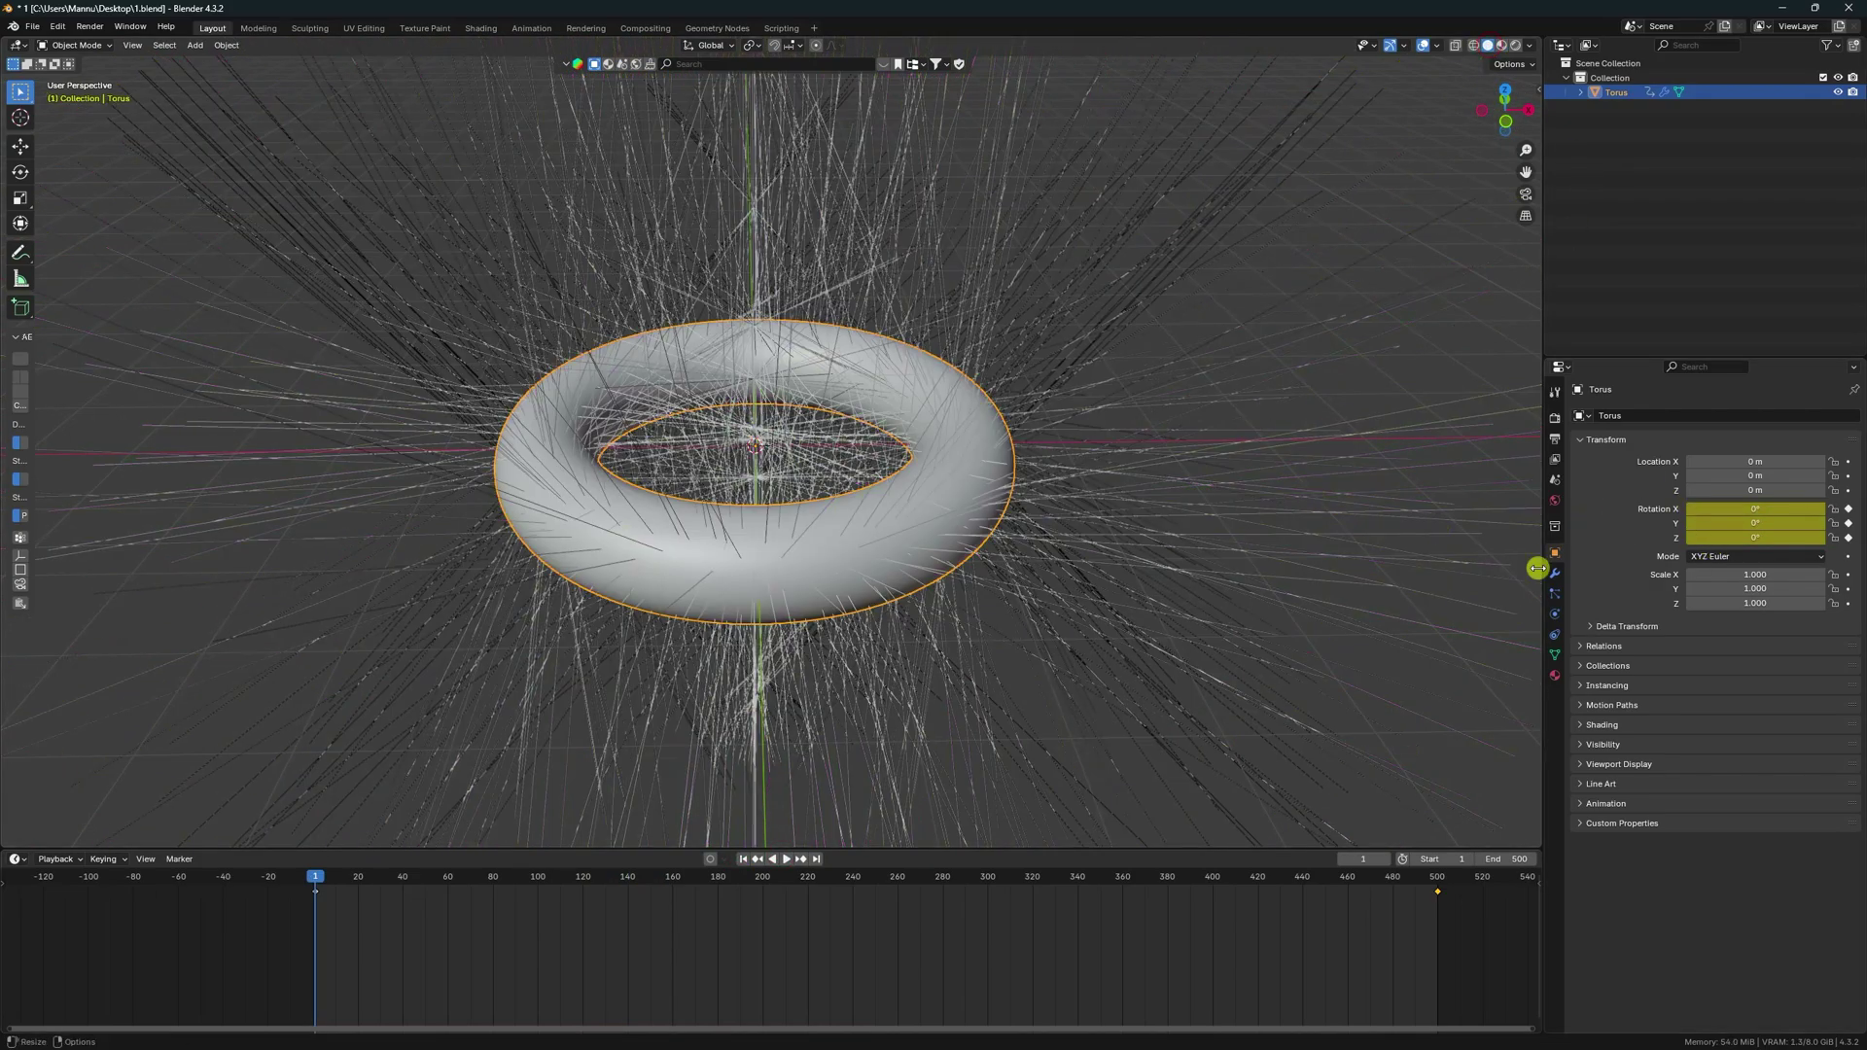
Step: Turn on the advanced particle options and emit the torus hair from its Volume
{"action": "left_click", "coordinate": [1555, 593]}
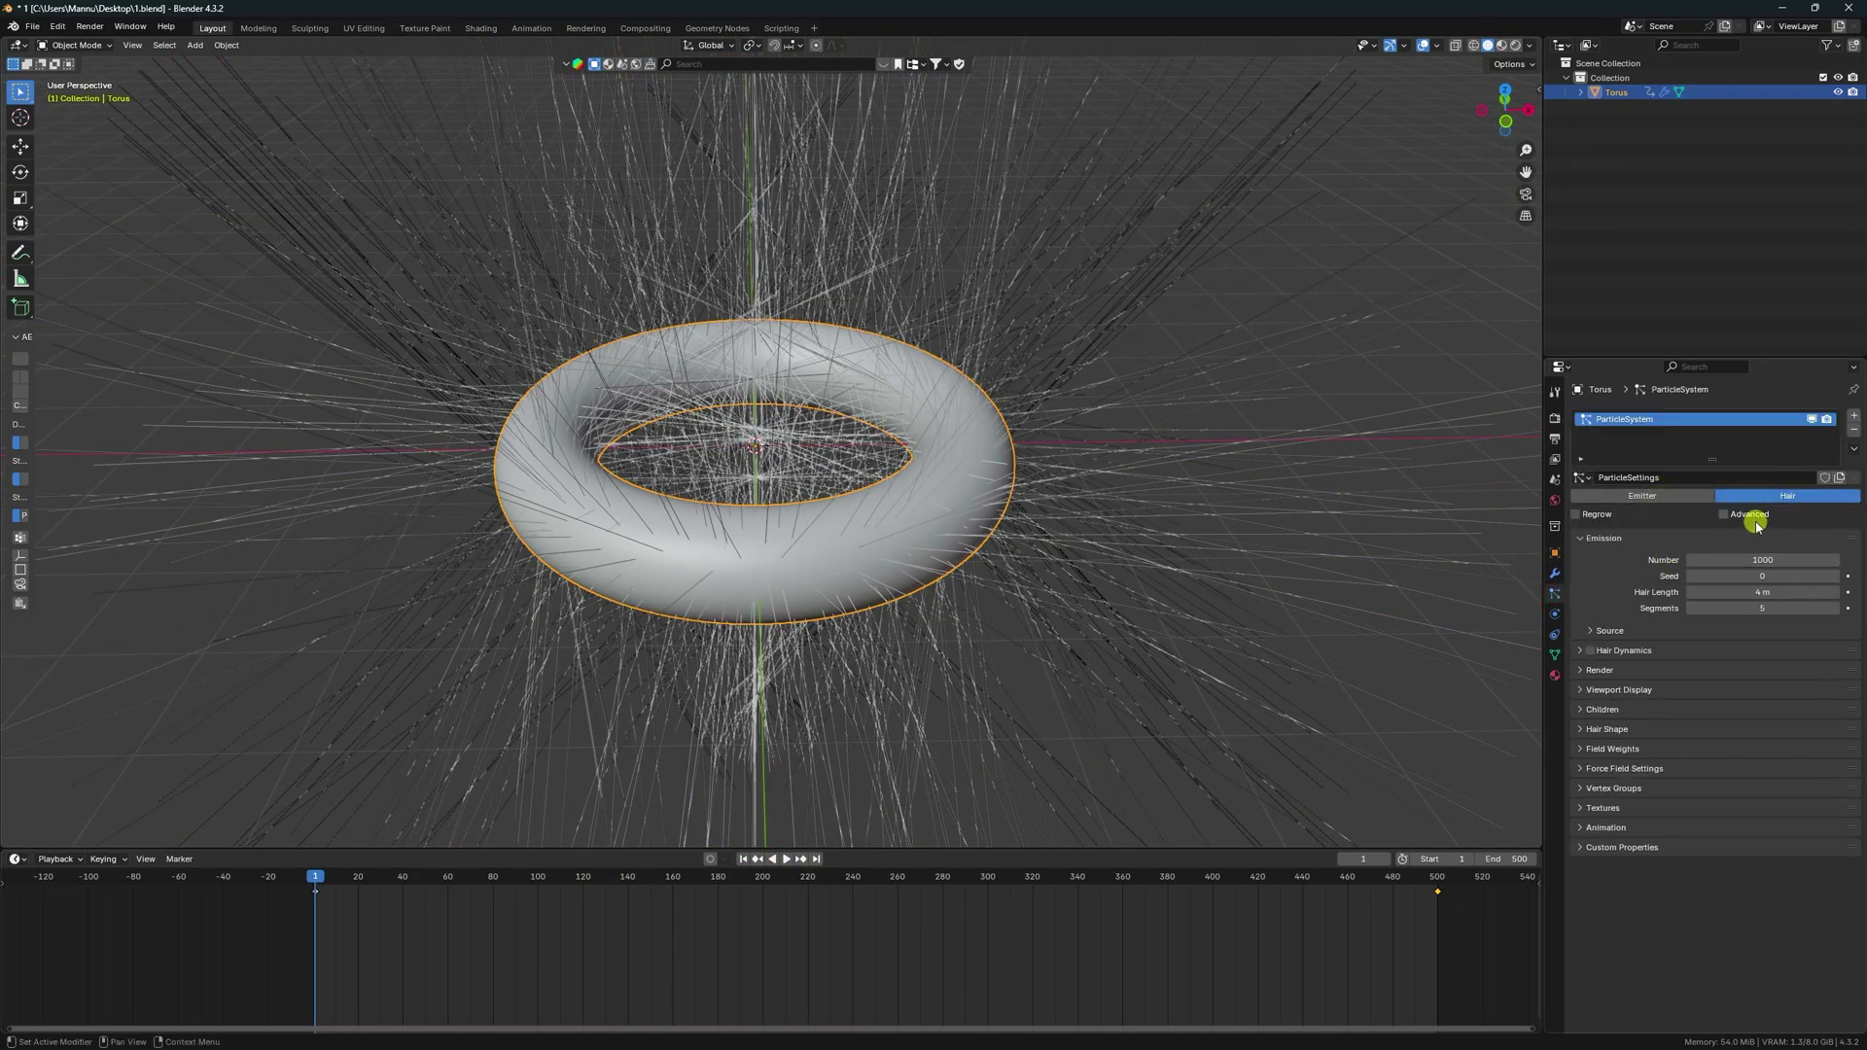
{"action": "left_click", "coordinate": [1723, 513]}
{"action": "left_click", "coordinate": [1596, 630]}
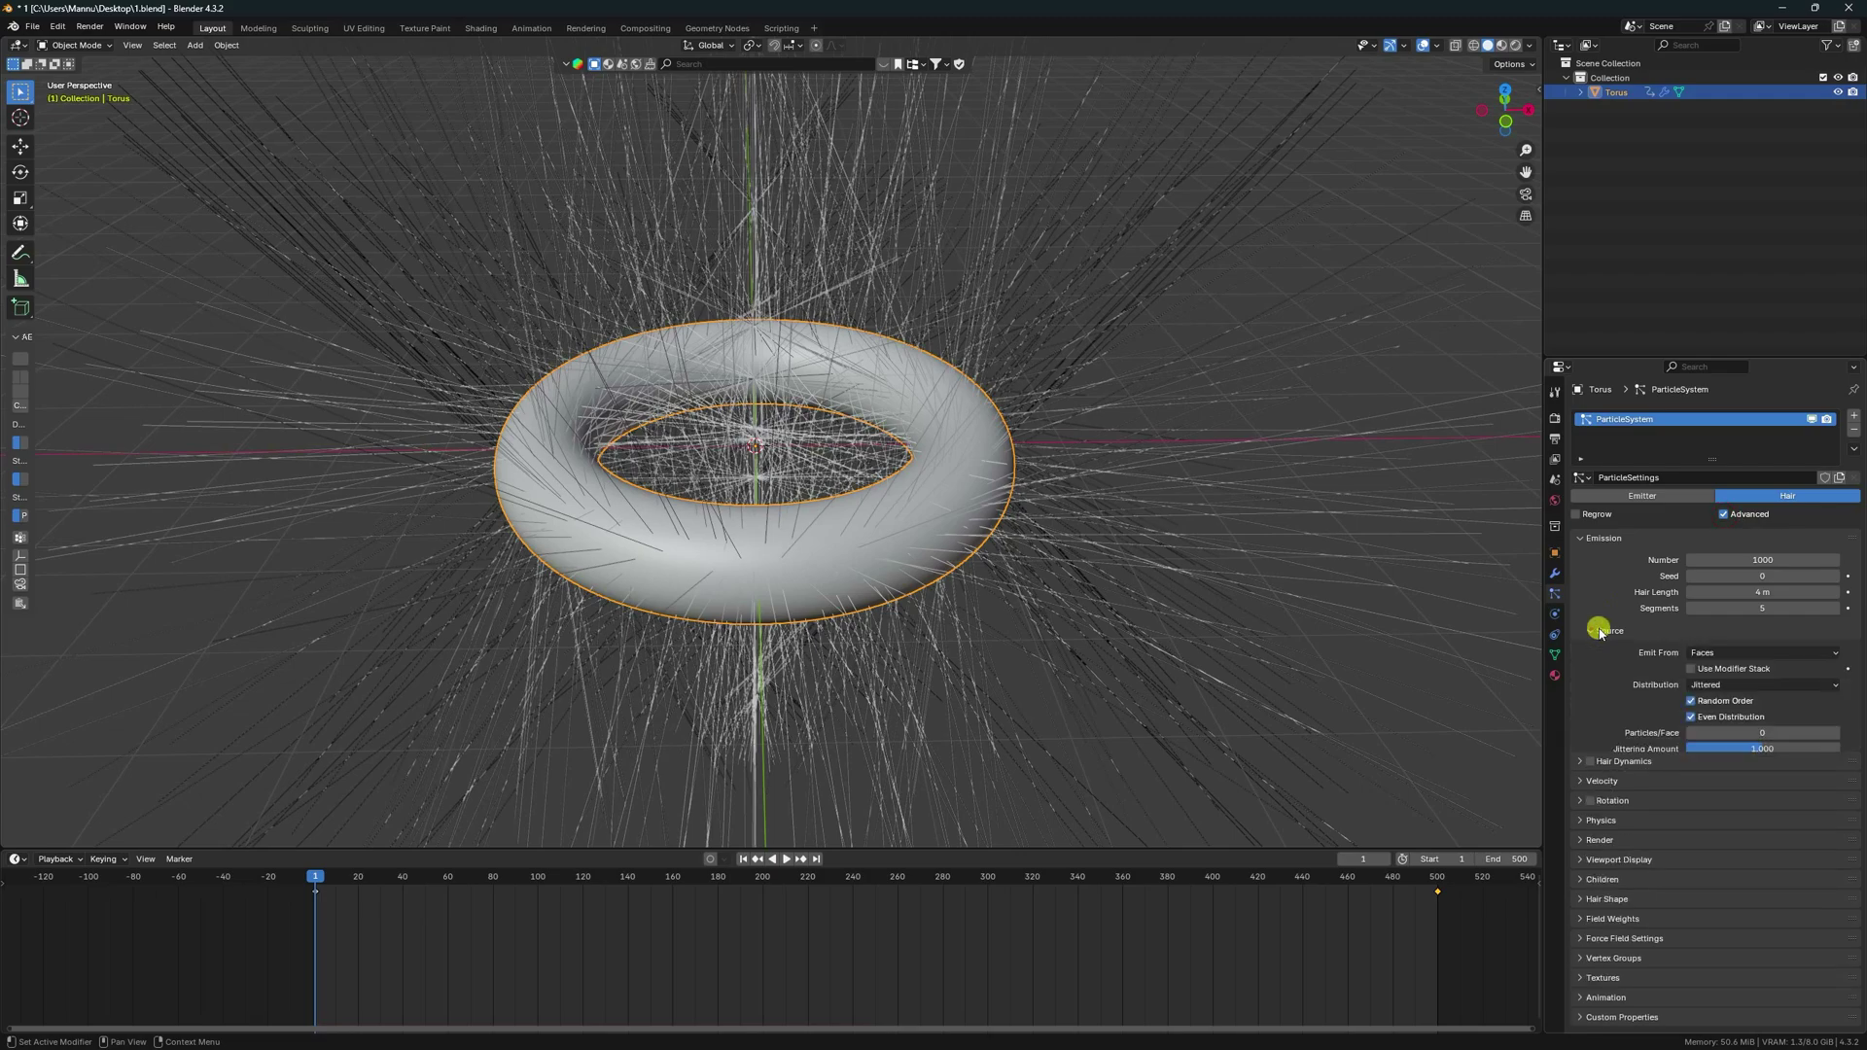
{"action": "left_click", "coordinate": [1715, 655]}
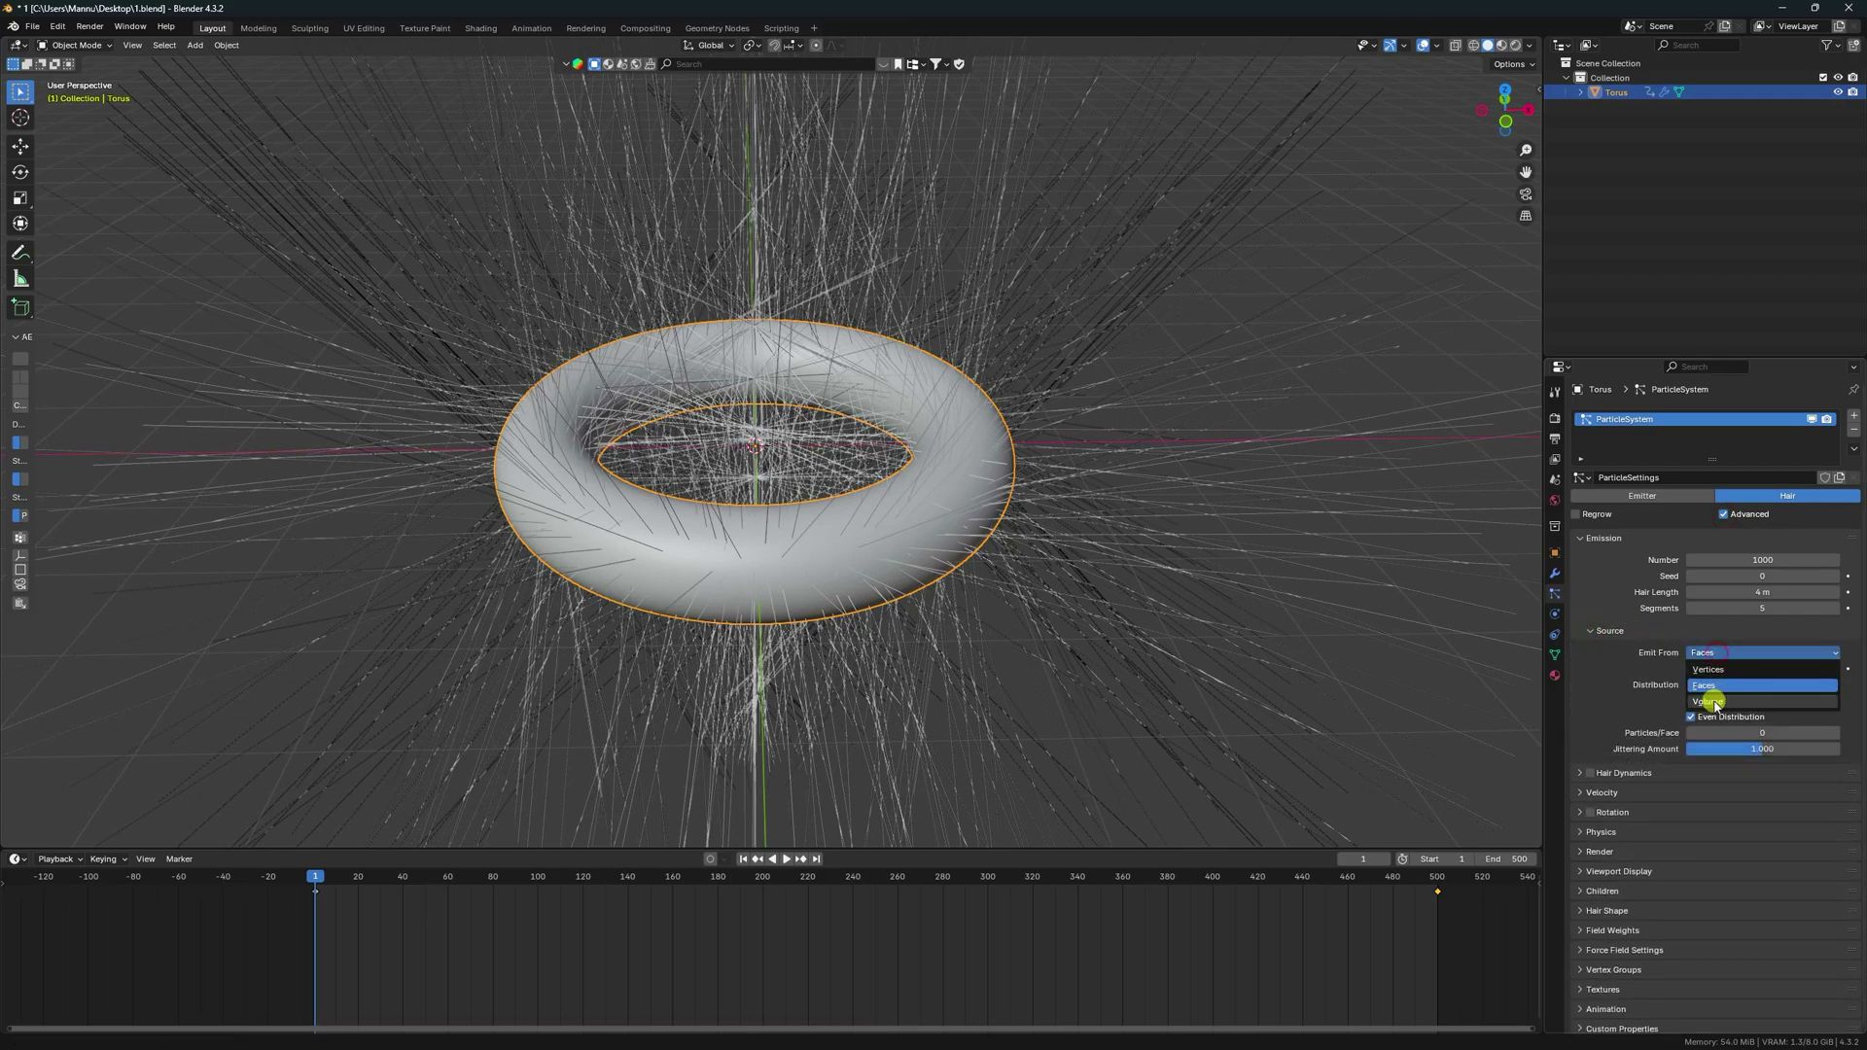
{"action": "left_click", "coordinate": [1708, 703]}
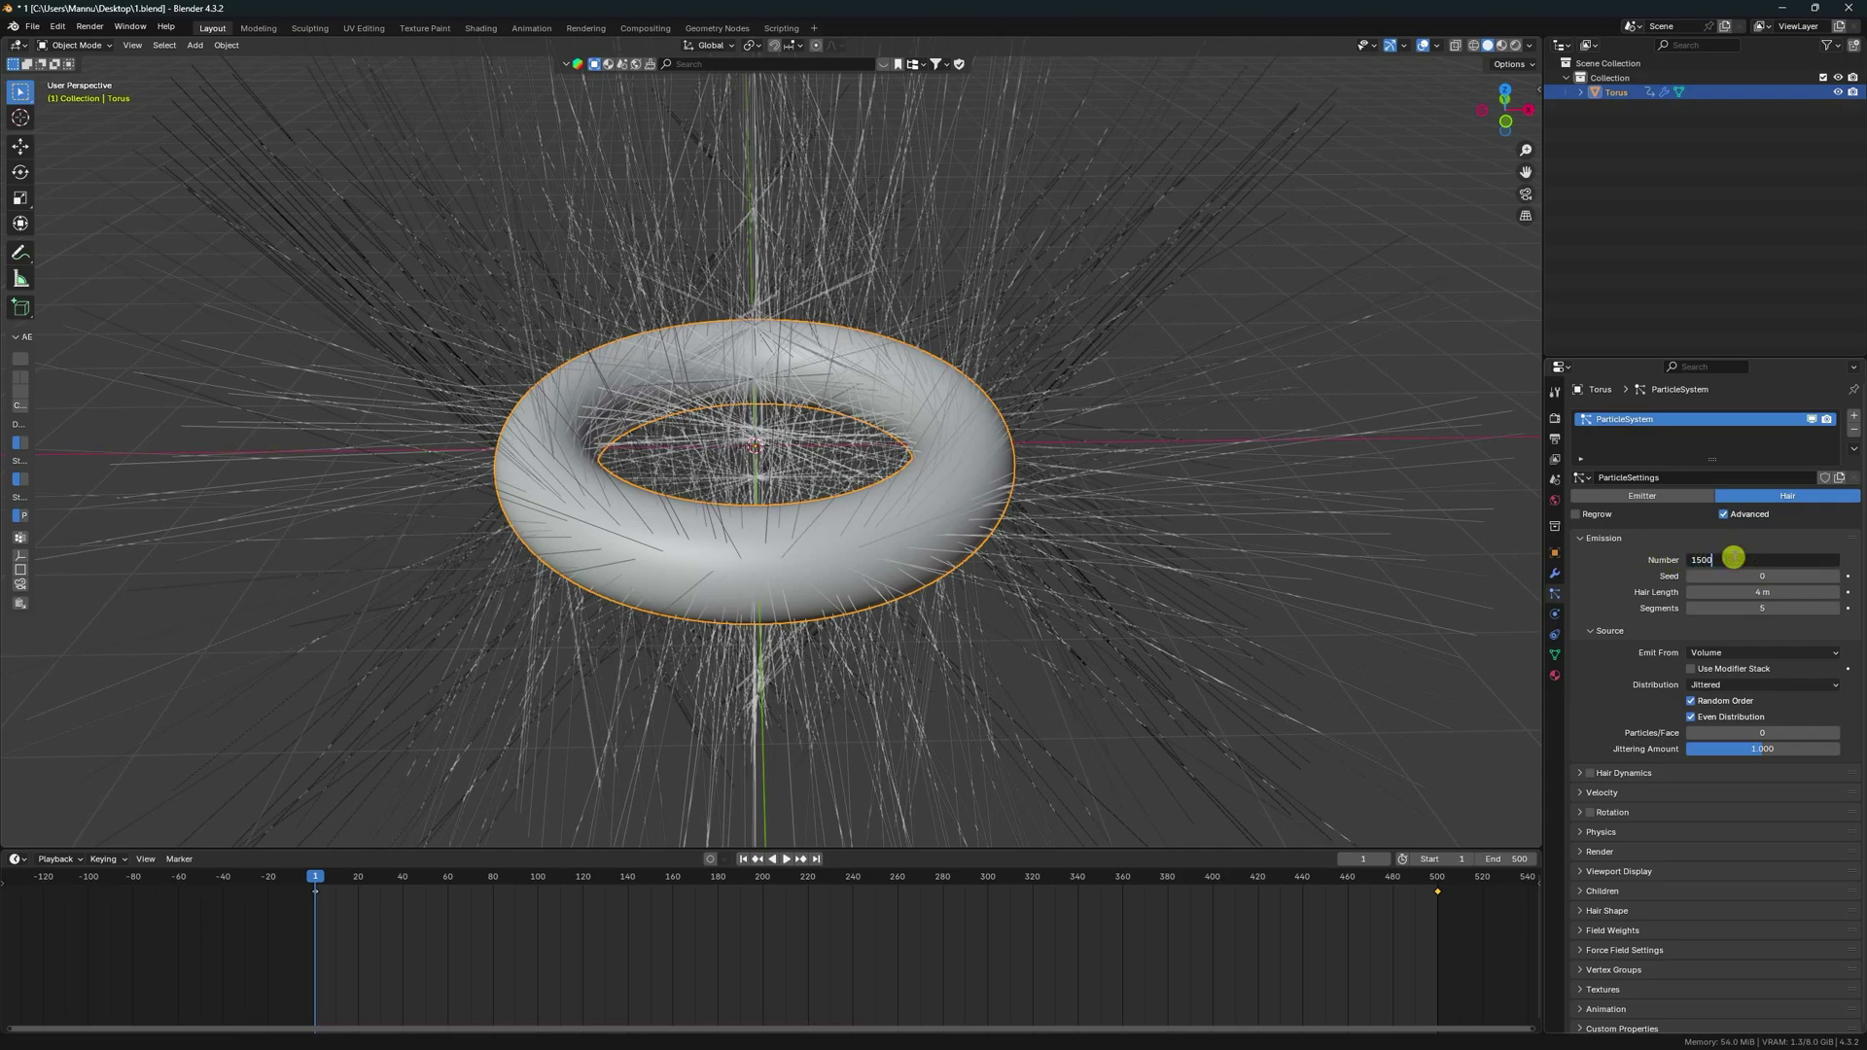
Step: Set the hair to 1500 strands, 1.5 m long, with 10 segments each
{"action": "key", "text": "Return"}
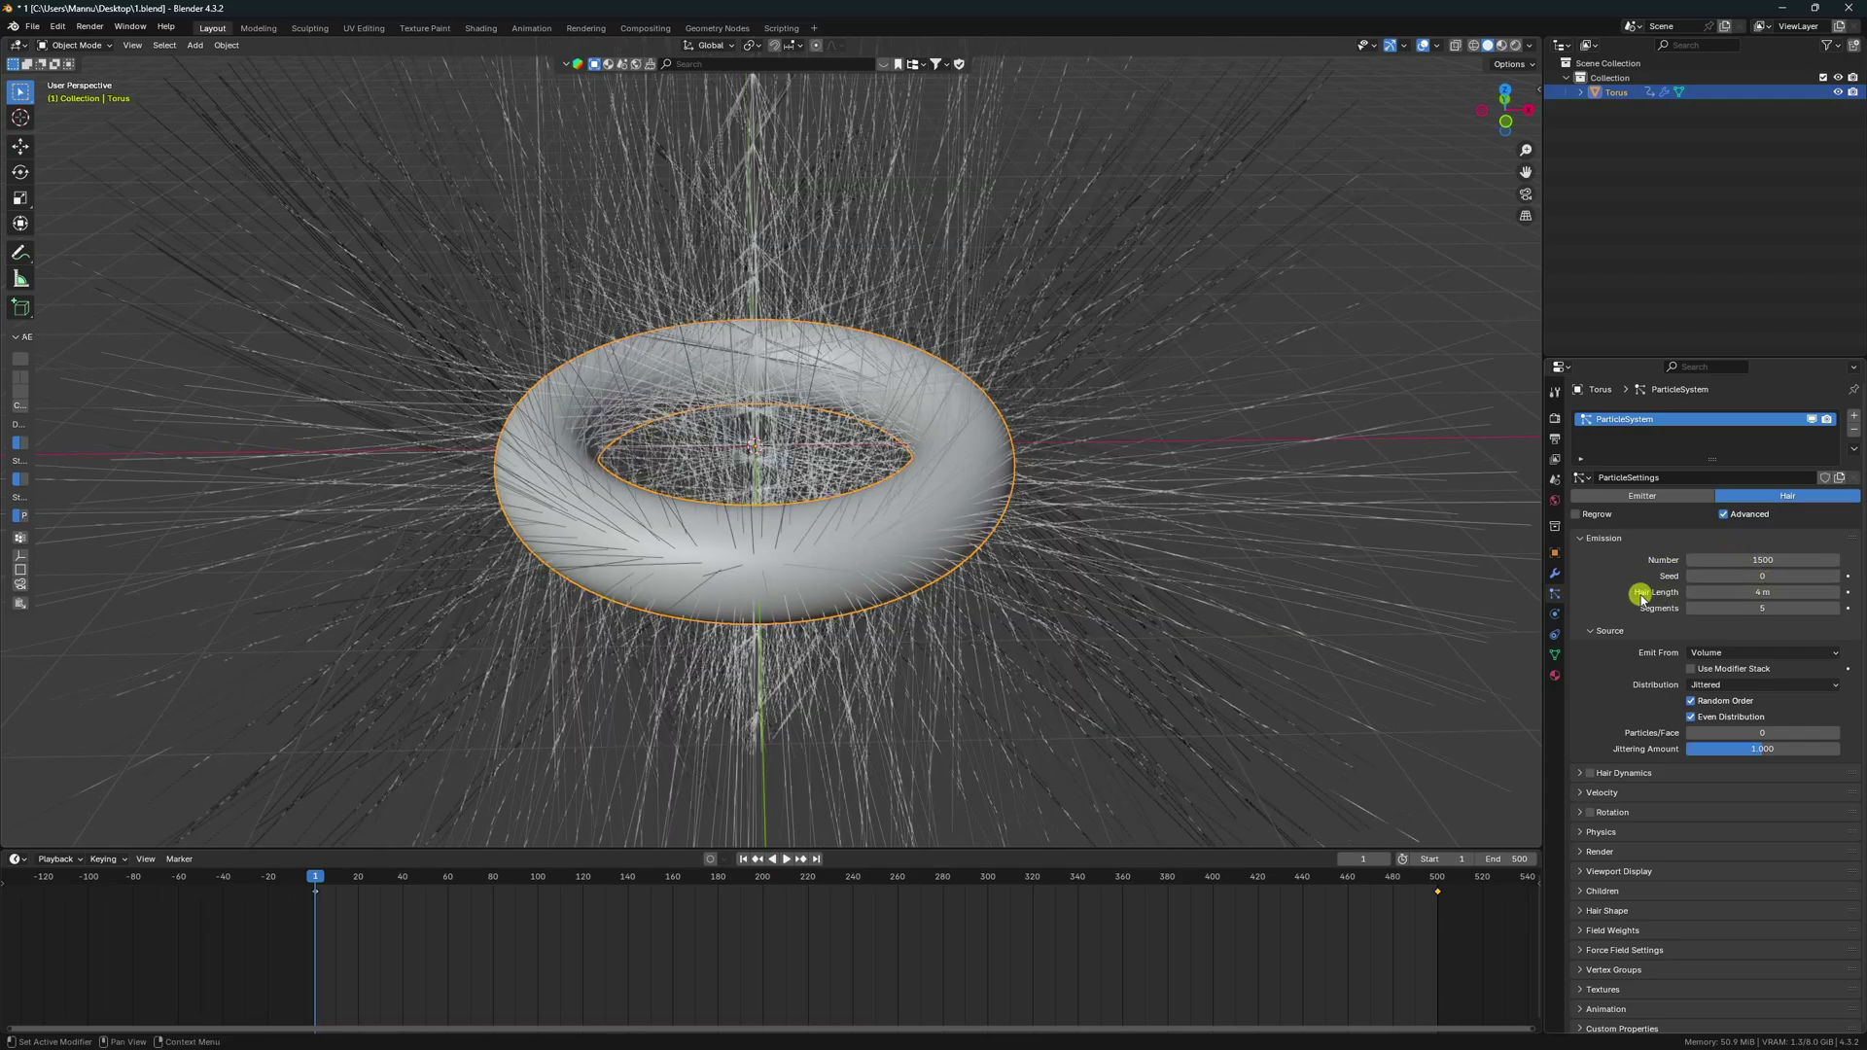
{"action": "left_click_drag", "start_coordinate": [1758, 594], "coordinate": [1568, 648]}
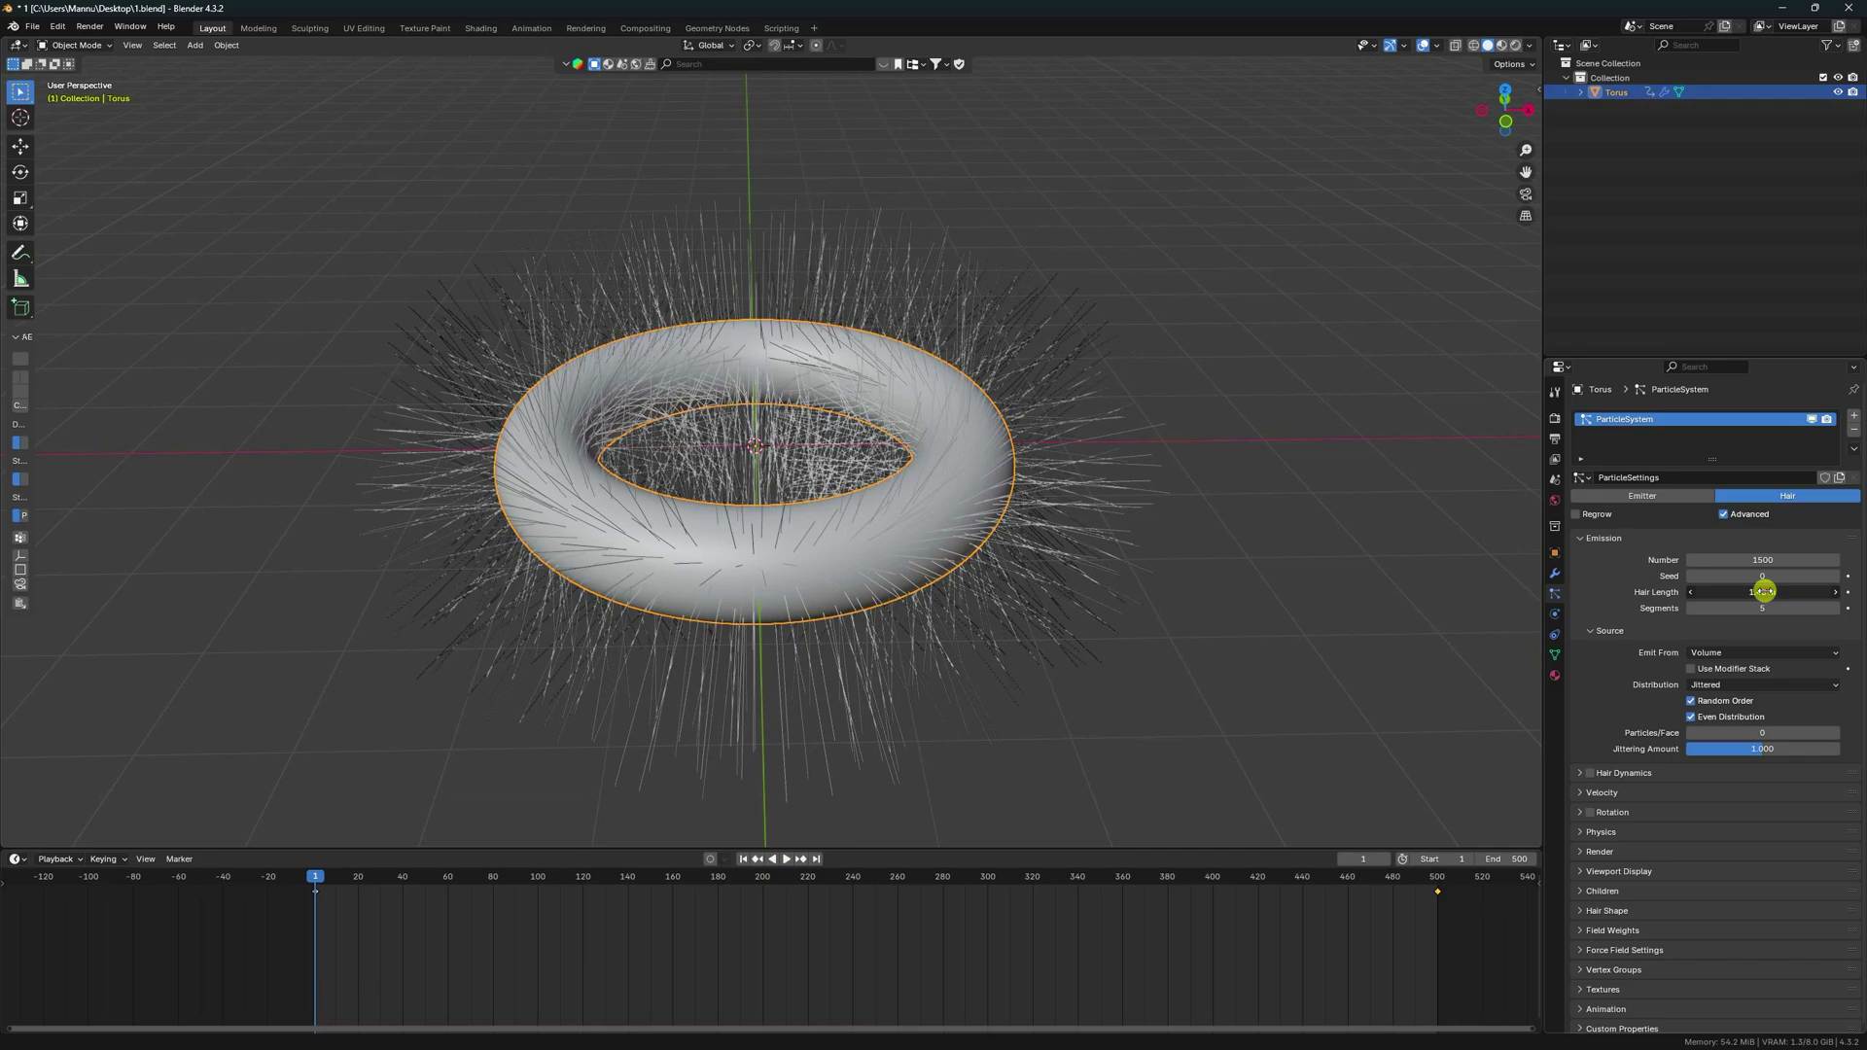
{"action": "key", "text": "Return"}
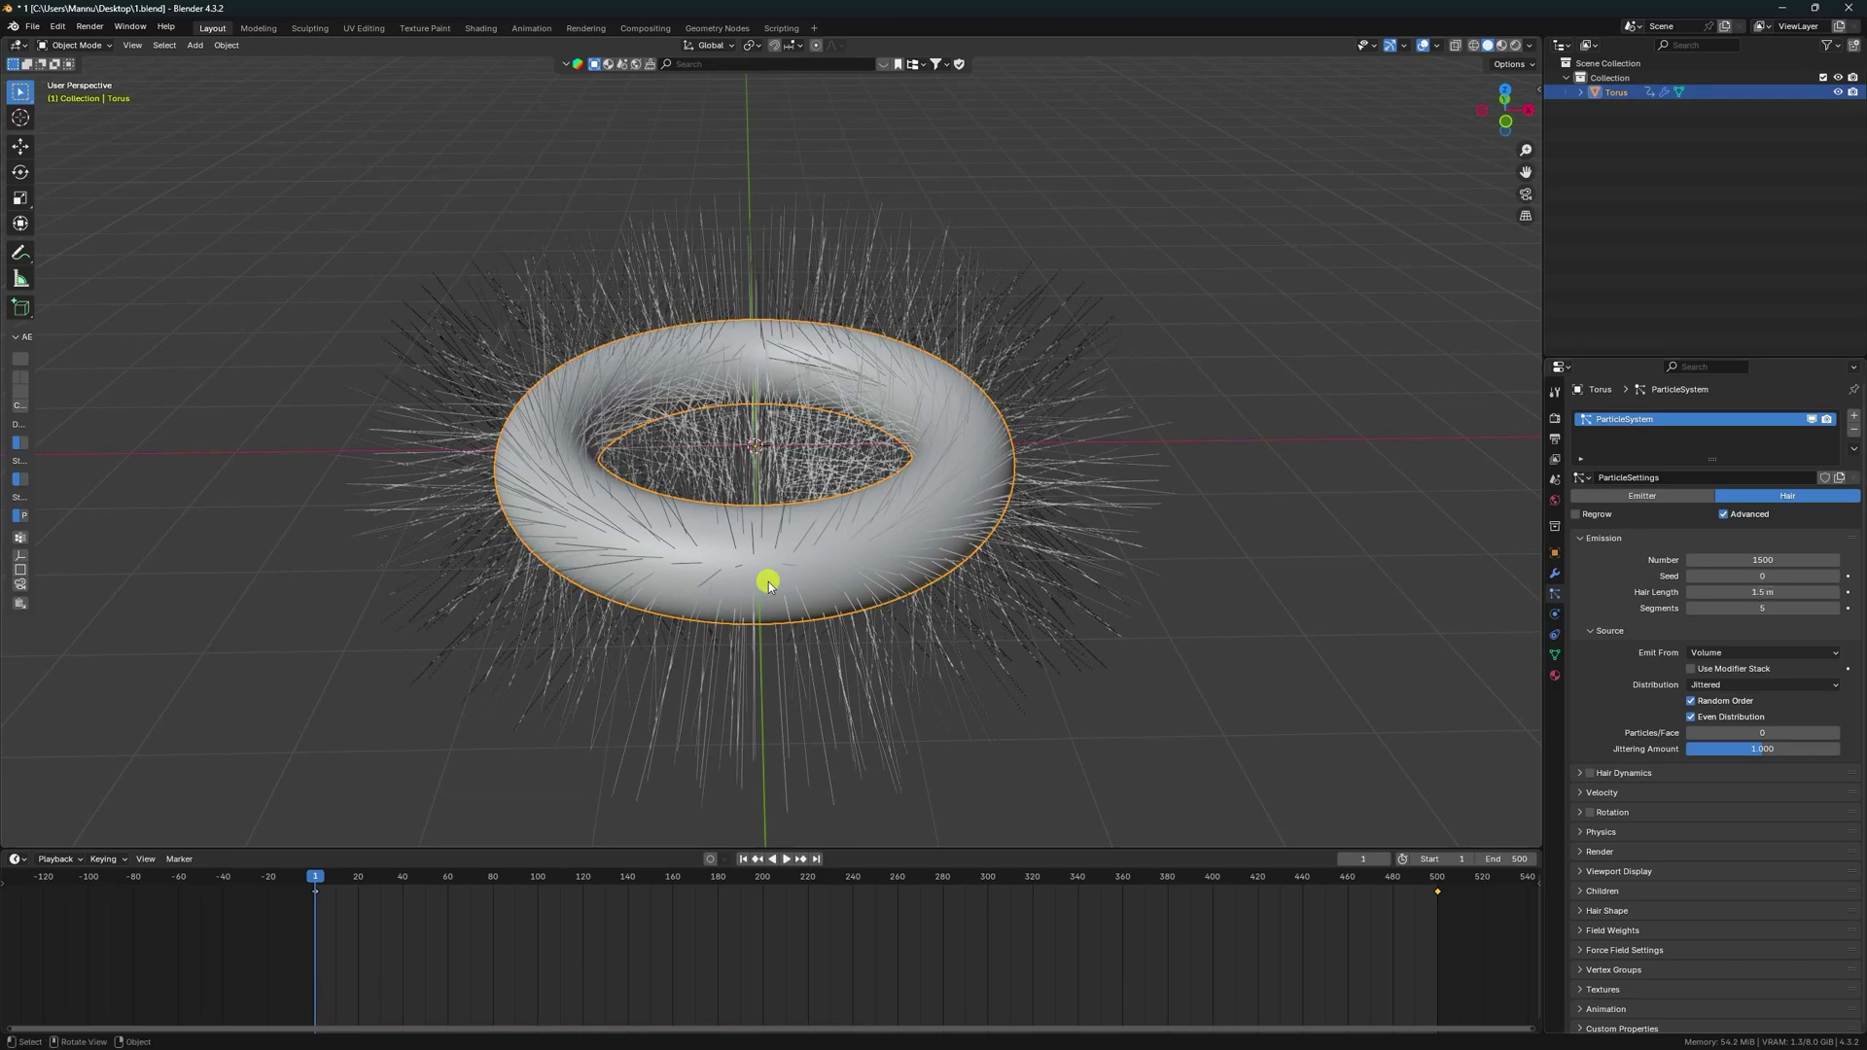
{"action": "scroll", "coordinate": [767, 579], "scroll_direction": "up", "scroll_amount": 4}
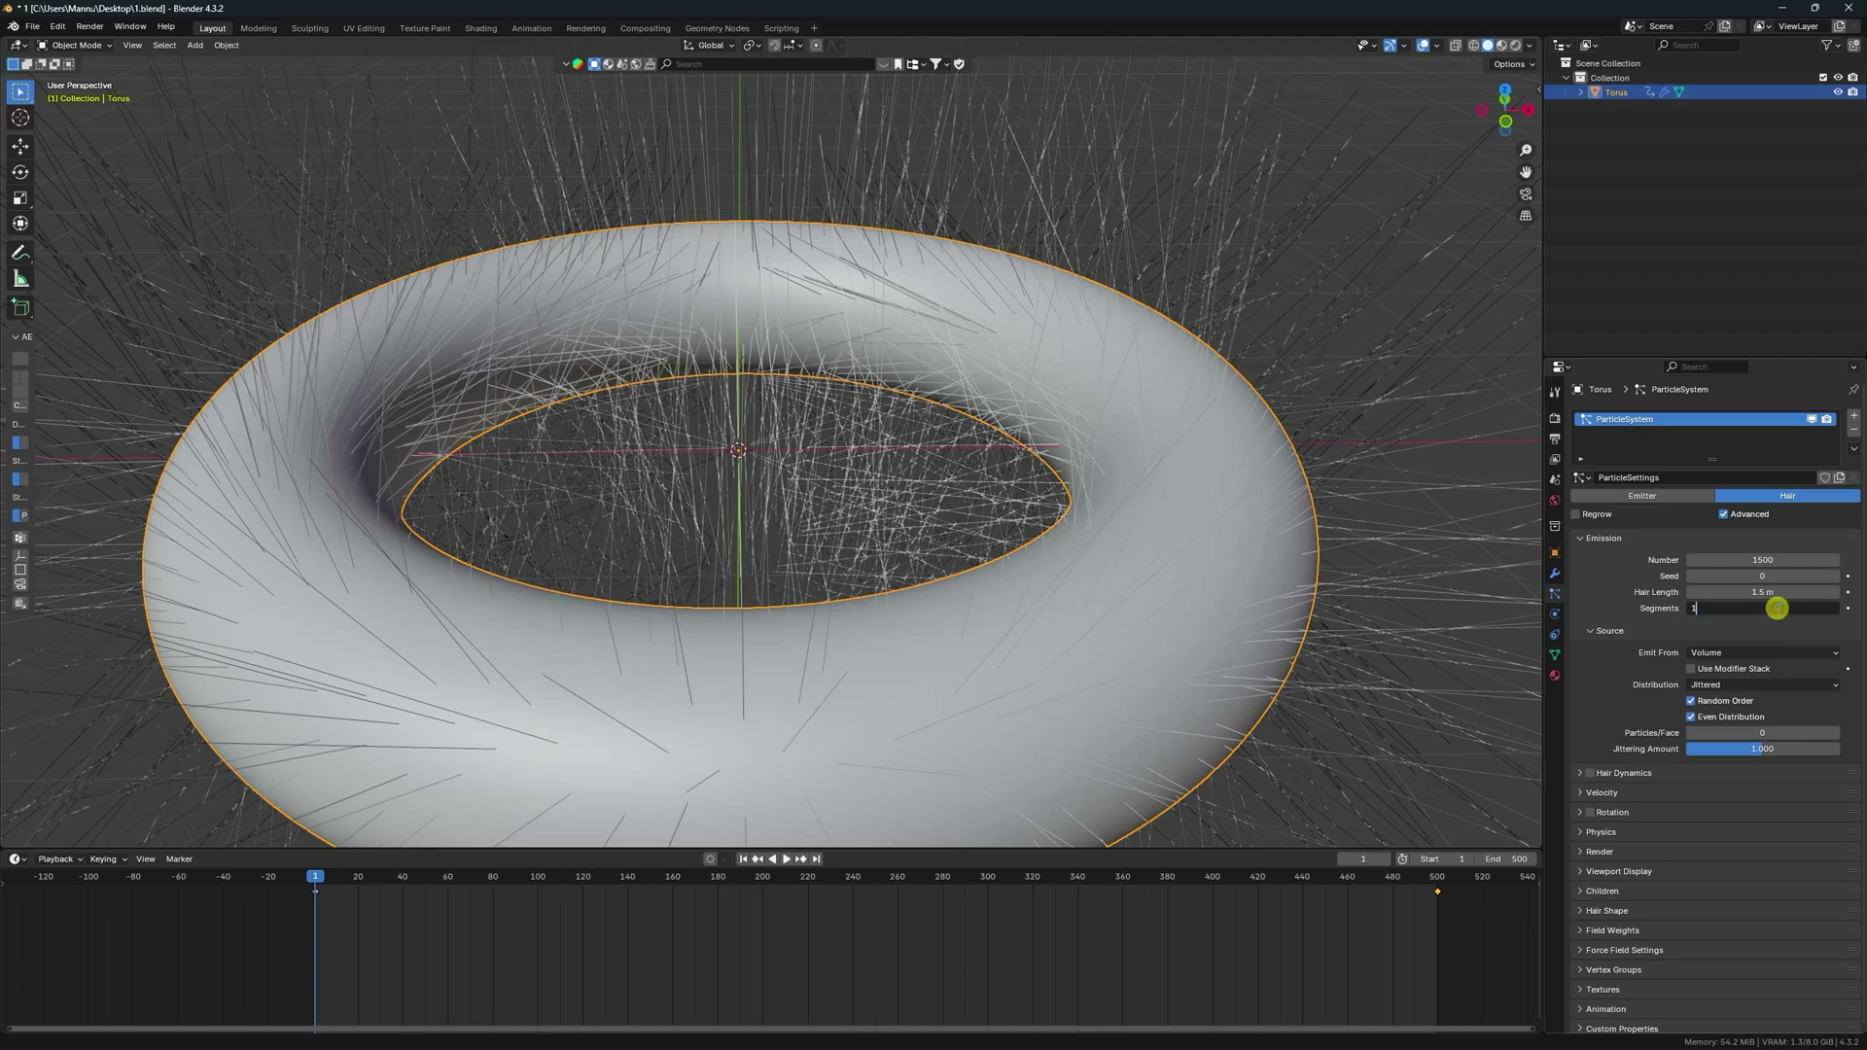
{"action": "key", "text": "Return"}
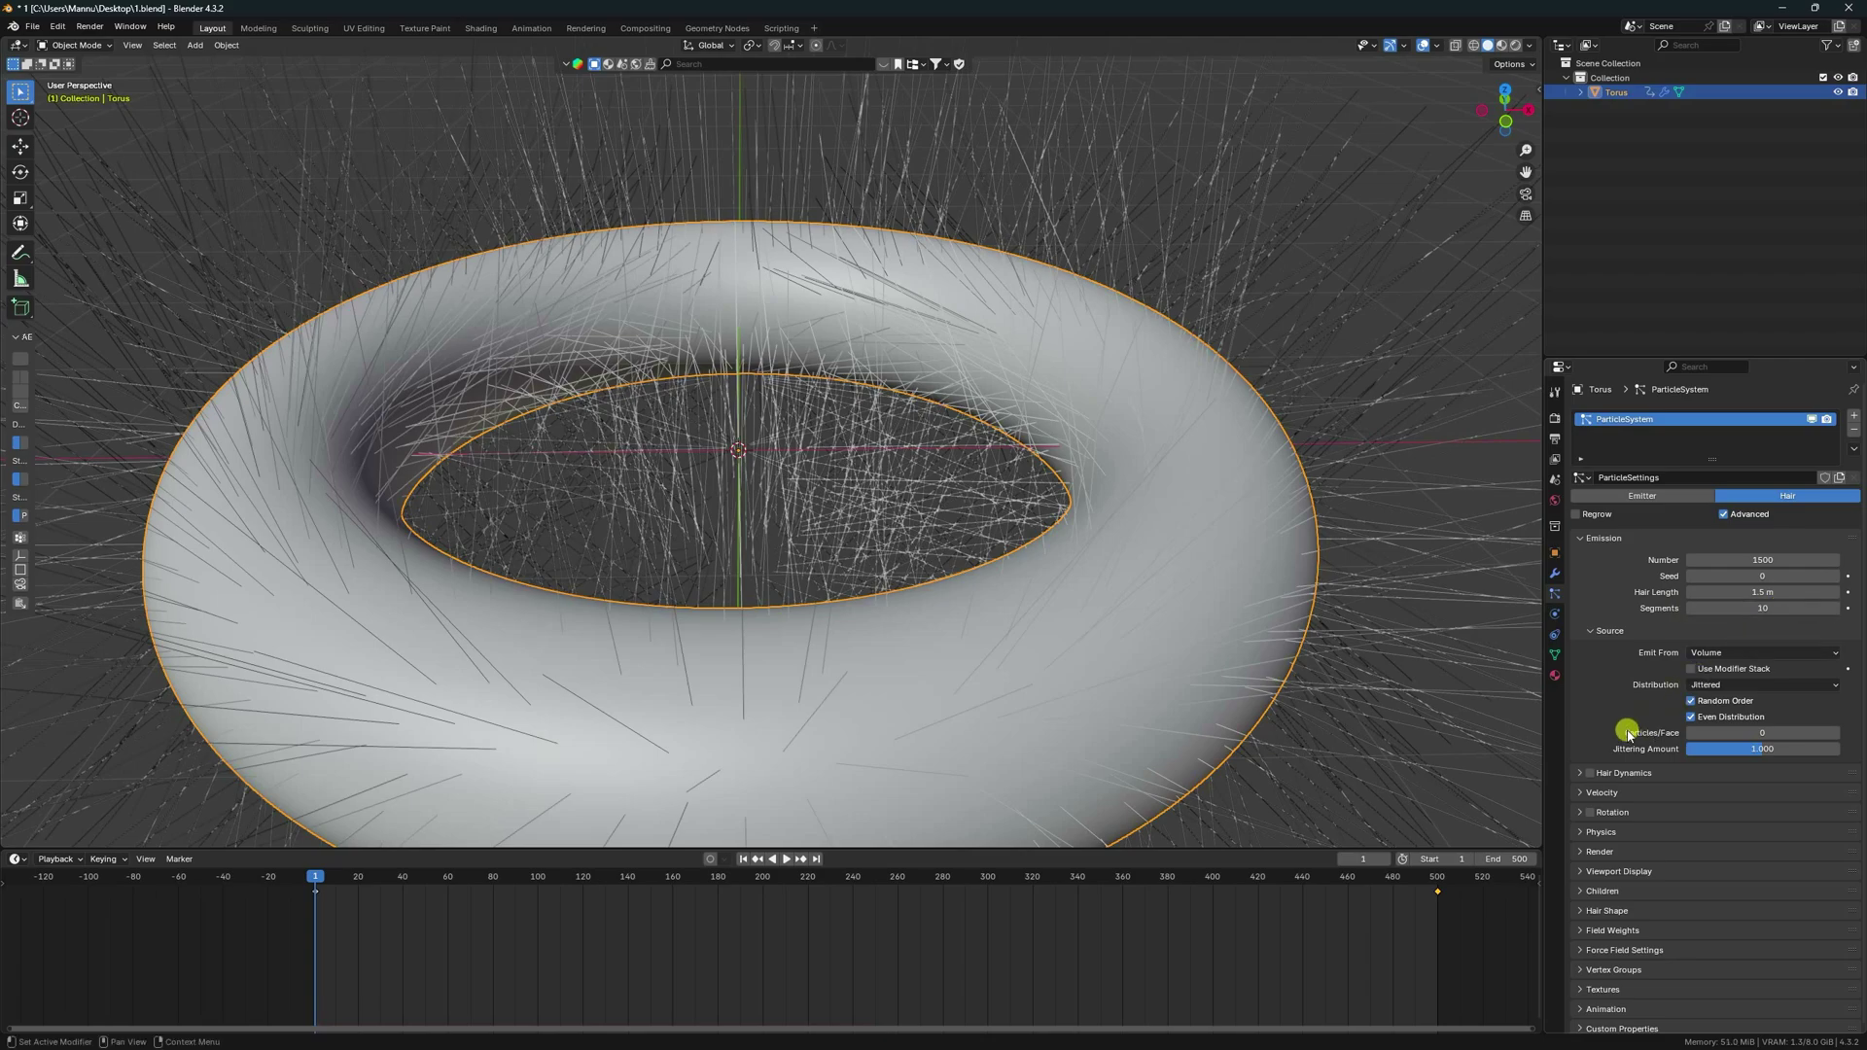
Step: Enable hair dynamics with 8 quality steps and a collision quality of 5
{"action": "left_click", "coordinate": [1592, 773]}
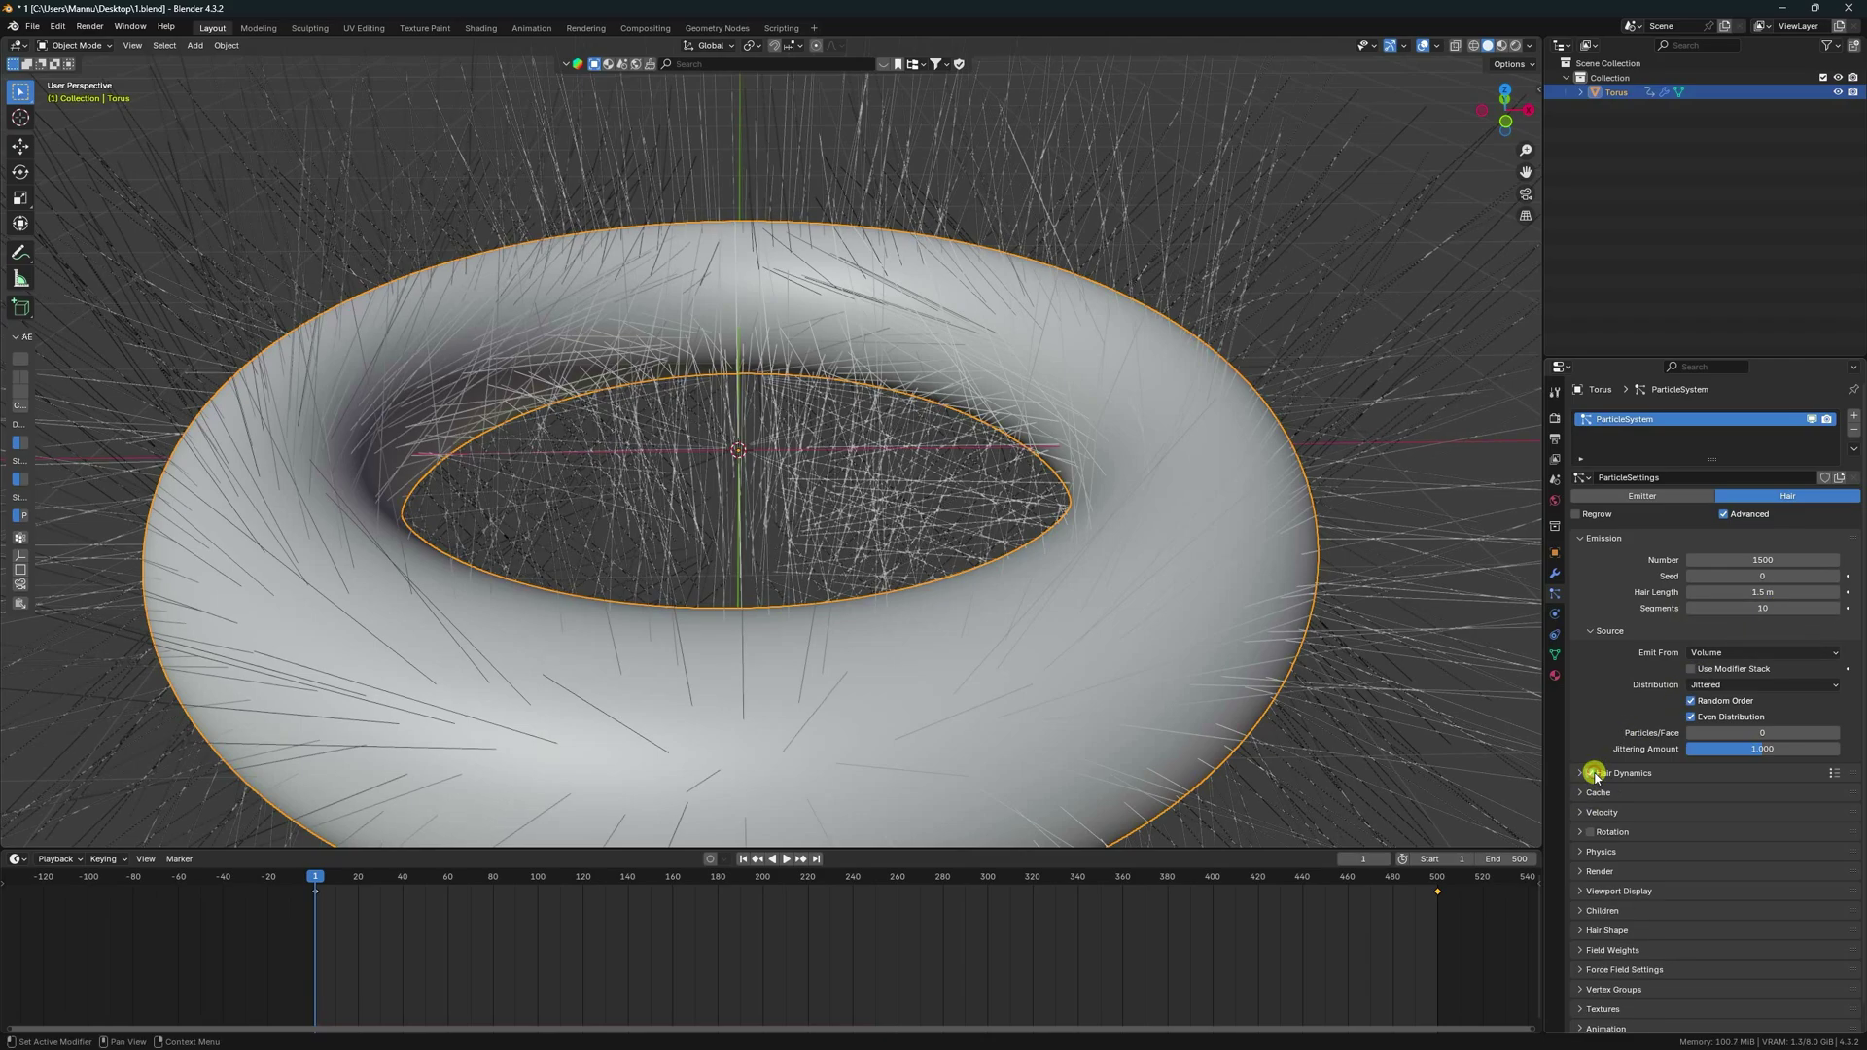
{"action": "left_click", "coordinate": [1580, 774]}
{"action": "scroll", "coordinate": [1654, 739], "scroll_direction": "down", "scroll_amount": 2}
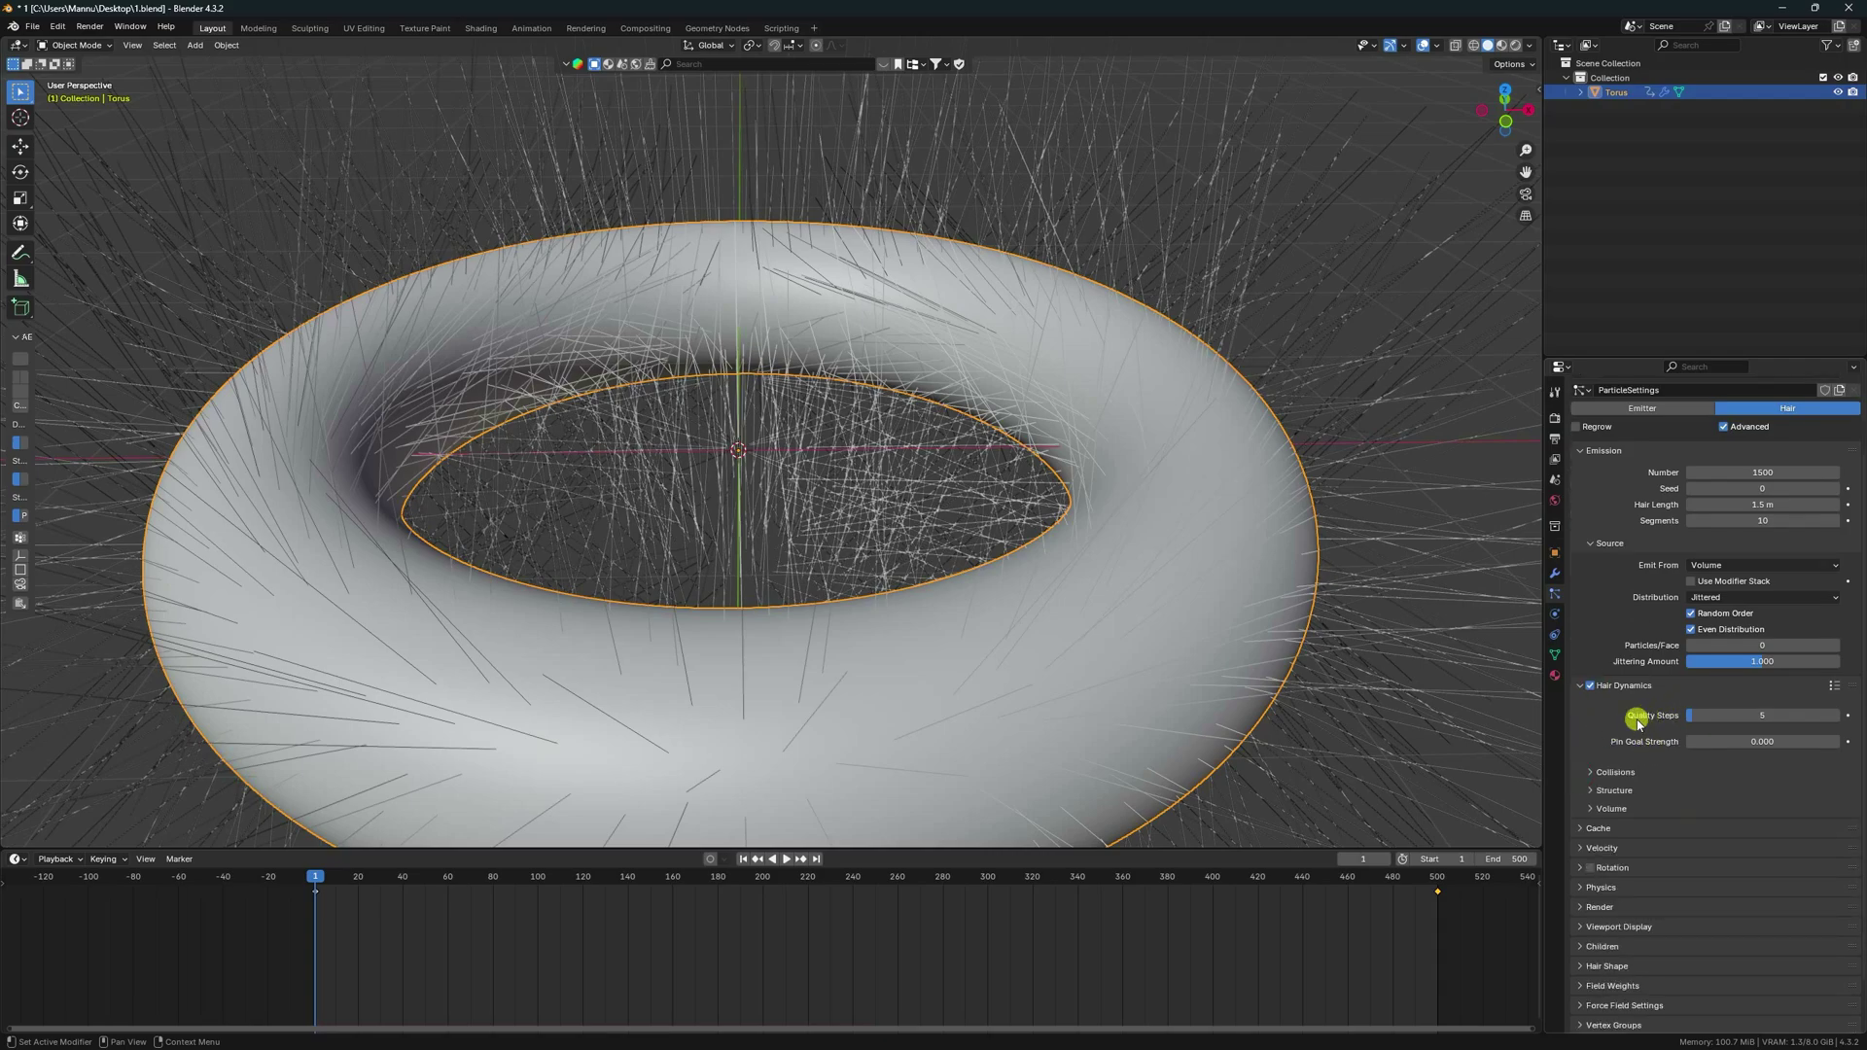
{"action": "left_click", "coordinate": [1765, 717]}
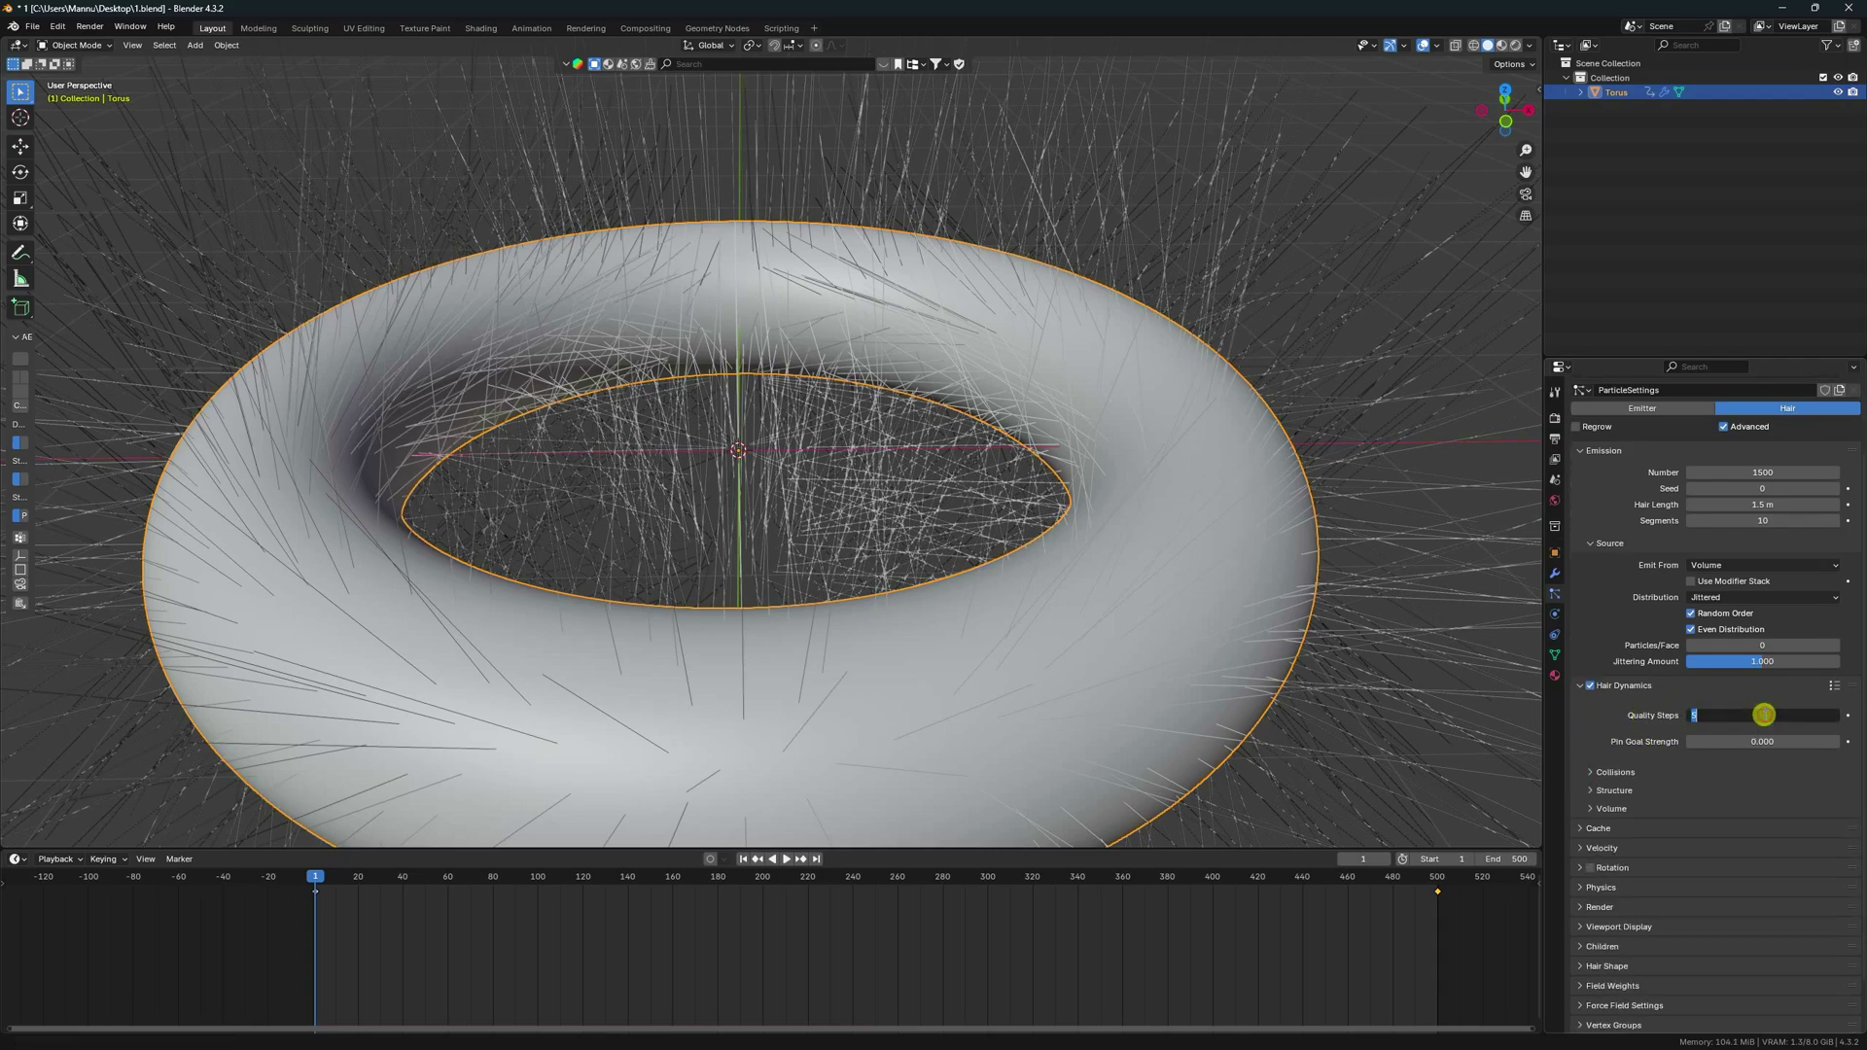
{"action": "type", "text": "8"}
{"action": "key", "text": "Return"}
{"action": "left_click", "coordinate": [1596, 773]}
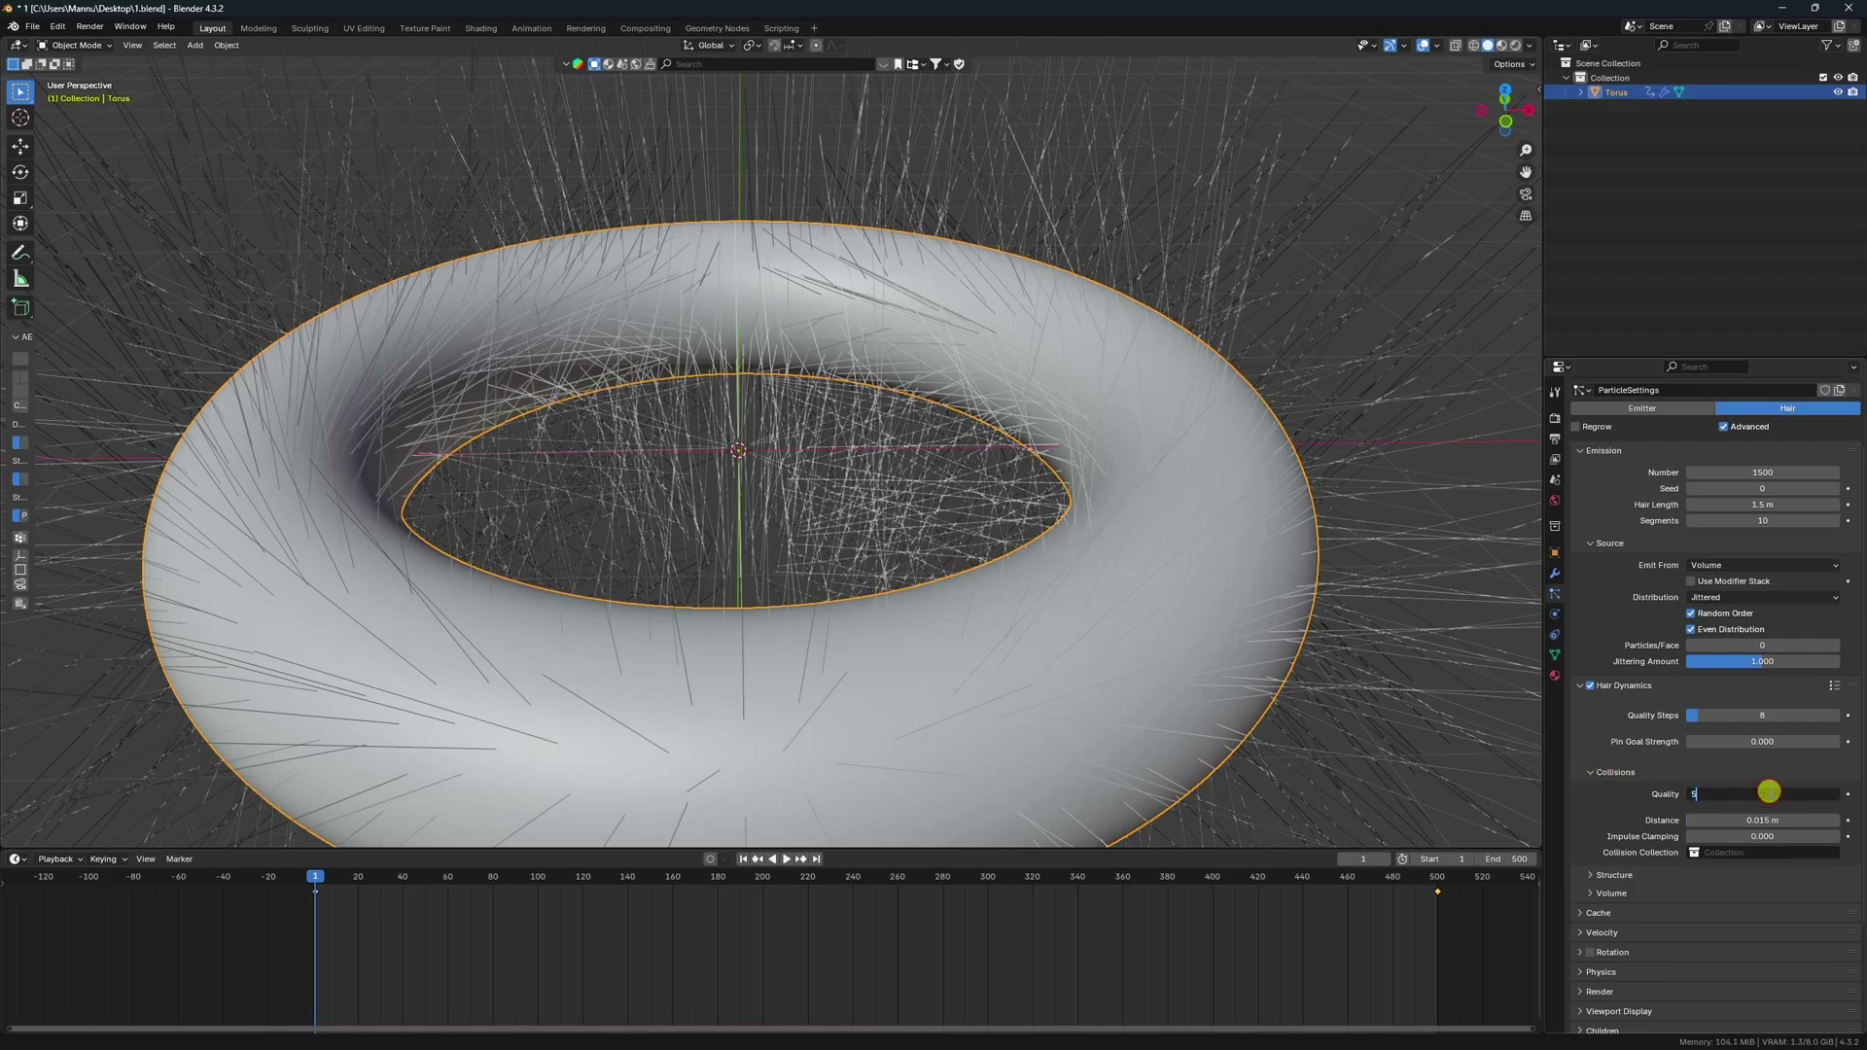
{"action": "left_click", "coordinate": [1769, 791]}
{"action": "type", "text": "5"}
{"action": "key", "text": "Return"}
Step: Set the hair structure stiffness to 1.5 and end the simulation cache at frame 150
{"action": "left_click", "coordinate": [1598, 875]}
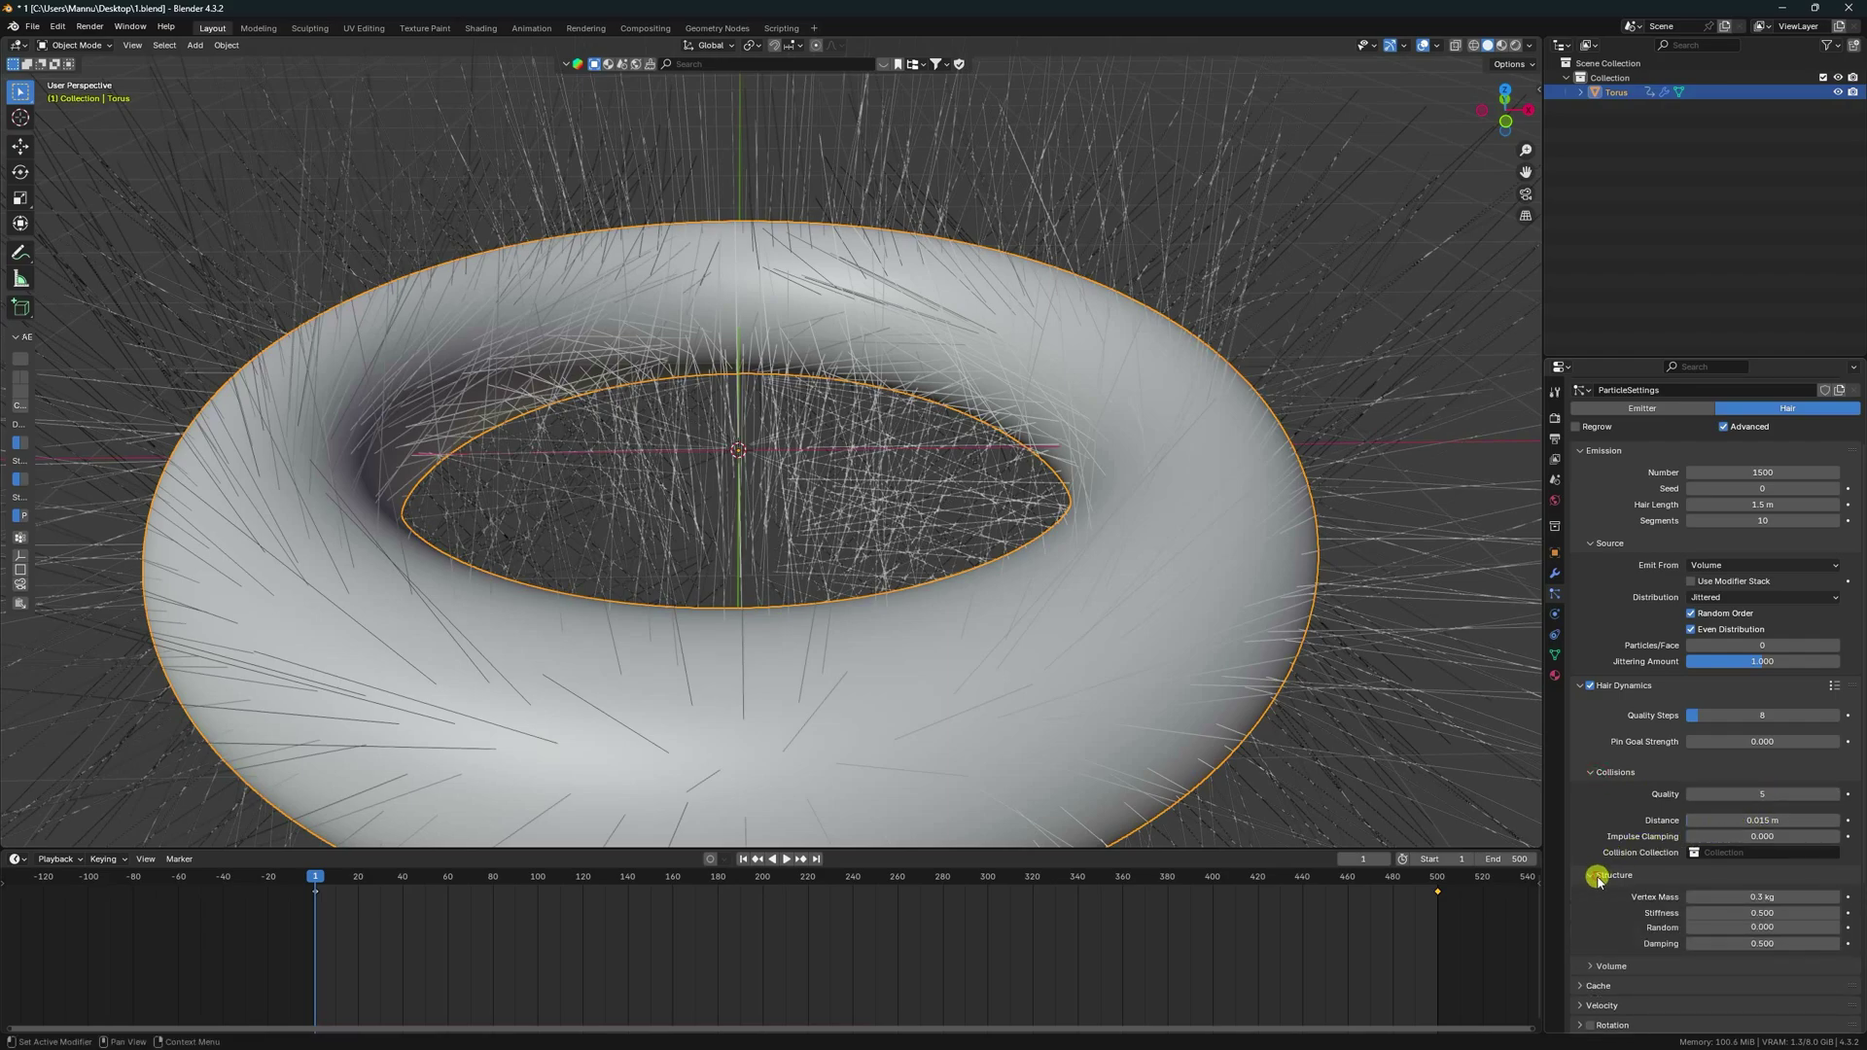
{"action": "scroll", "coordinate": [1624, 897], "scroll_direction": "down", "scroll_amount": 3}
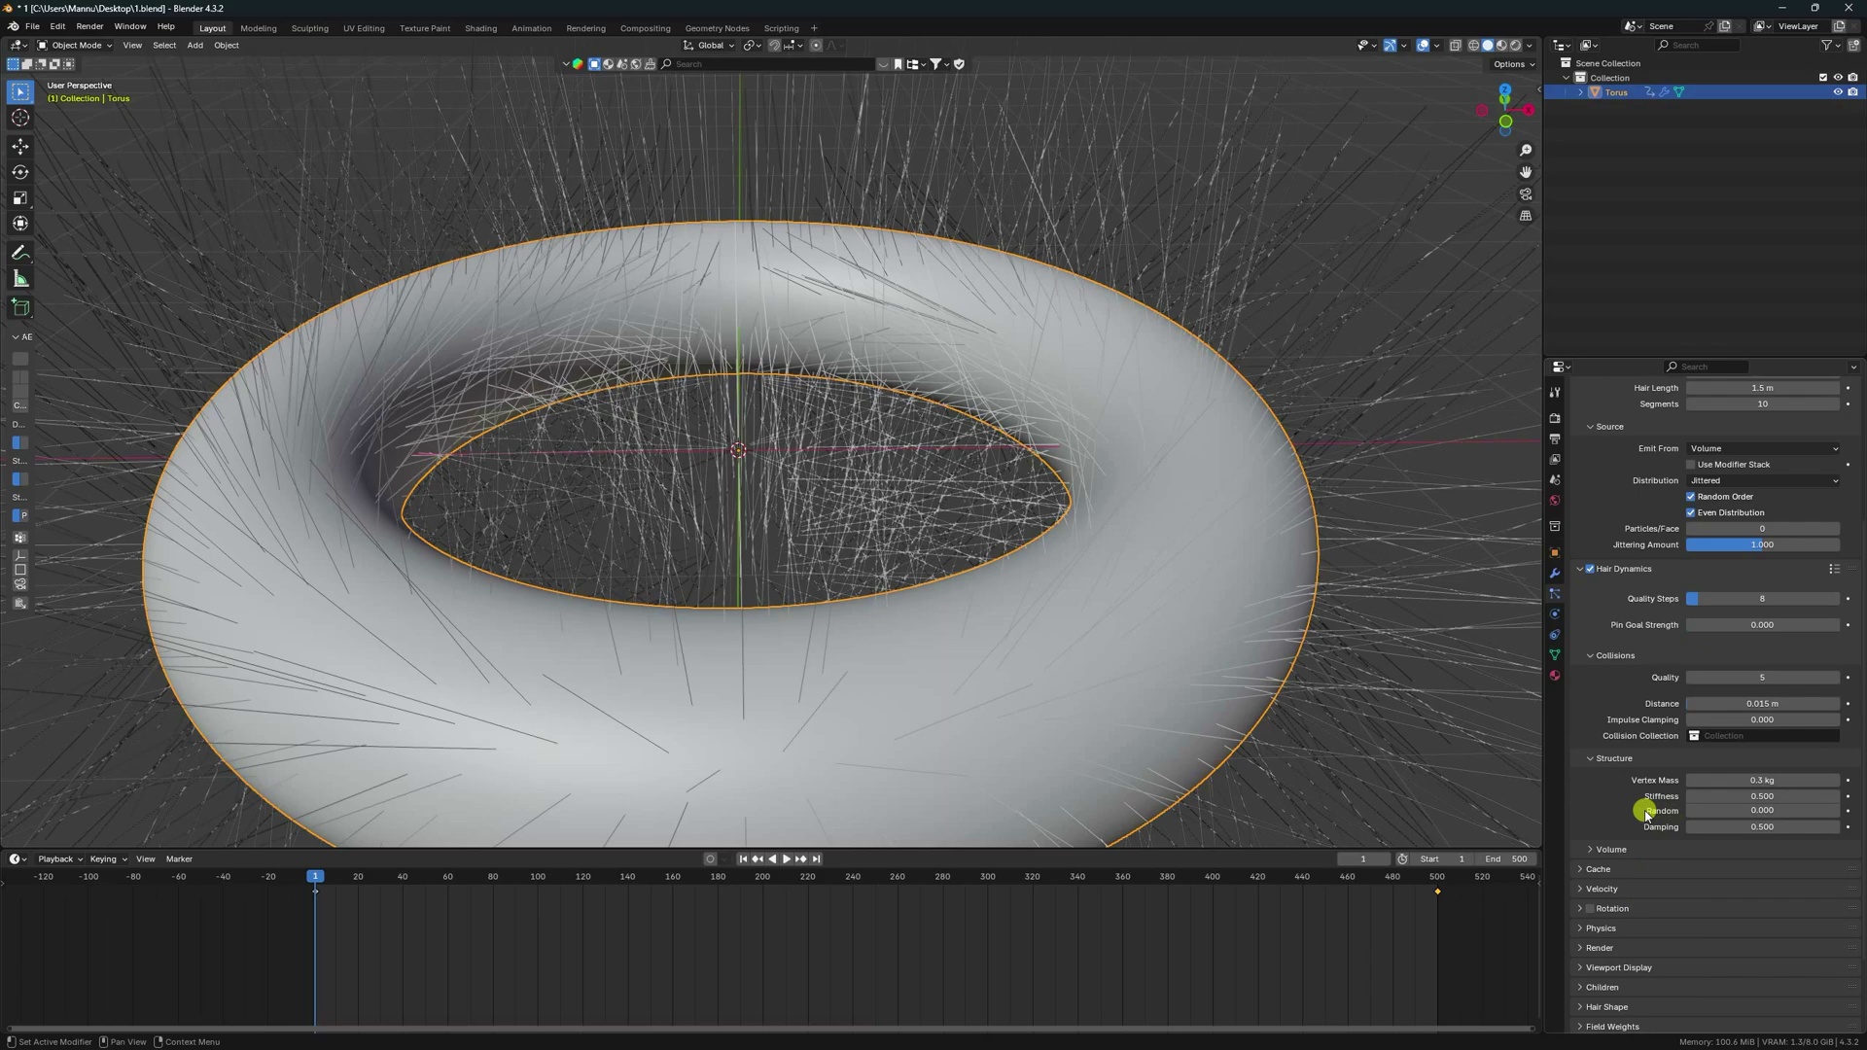
{"action": "left_click", "coordinate": [1757, 796]}
{"action": "type", "text": "1.5"}
{"action": "key", "text": "Return"}
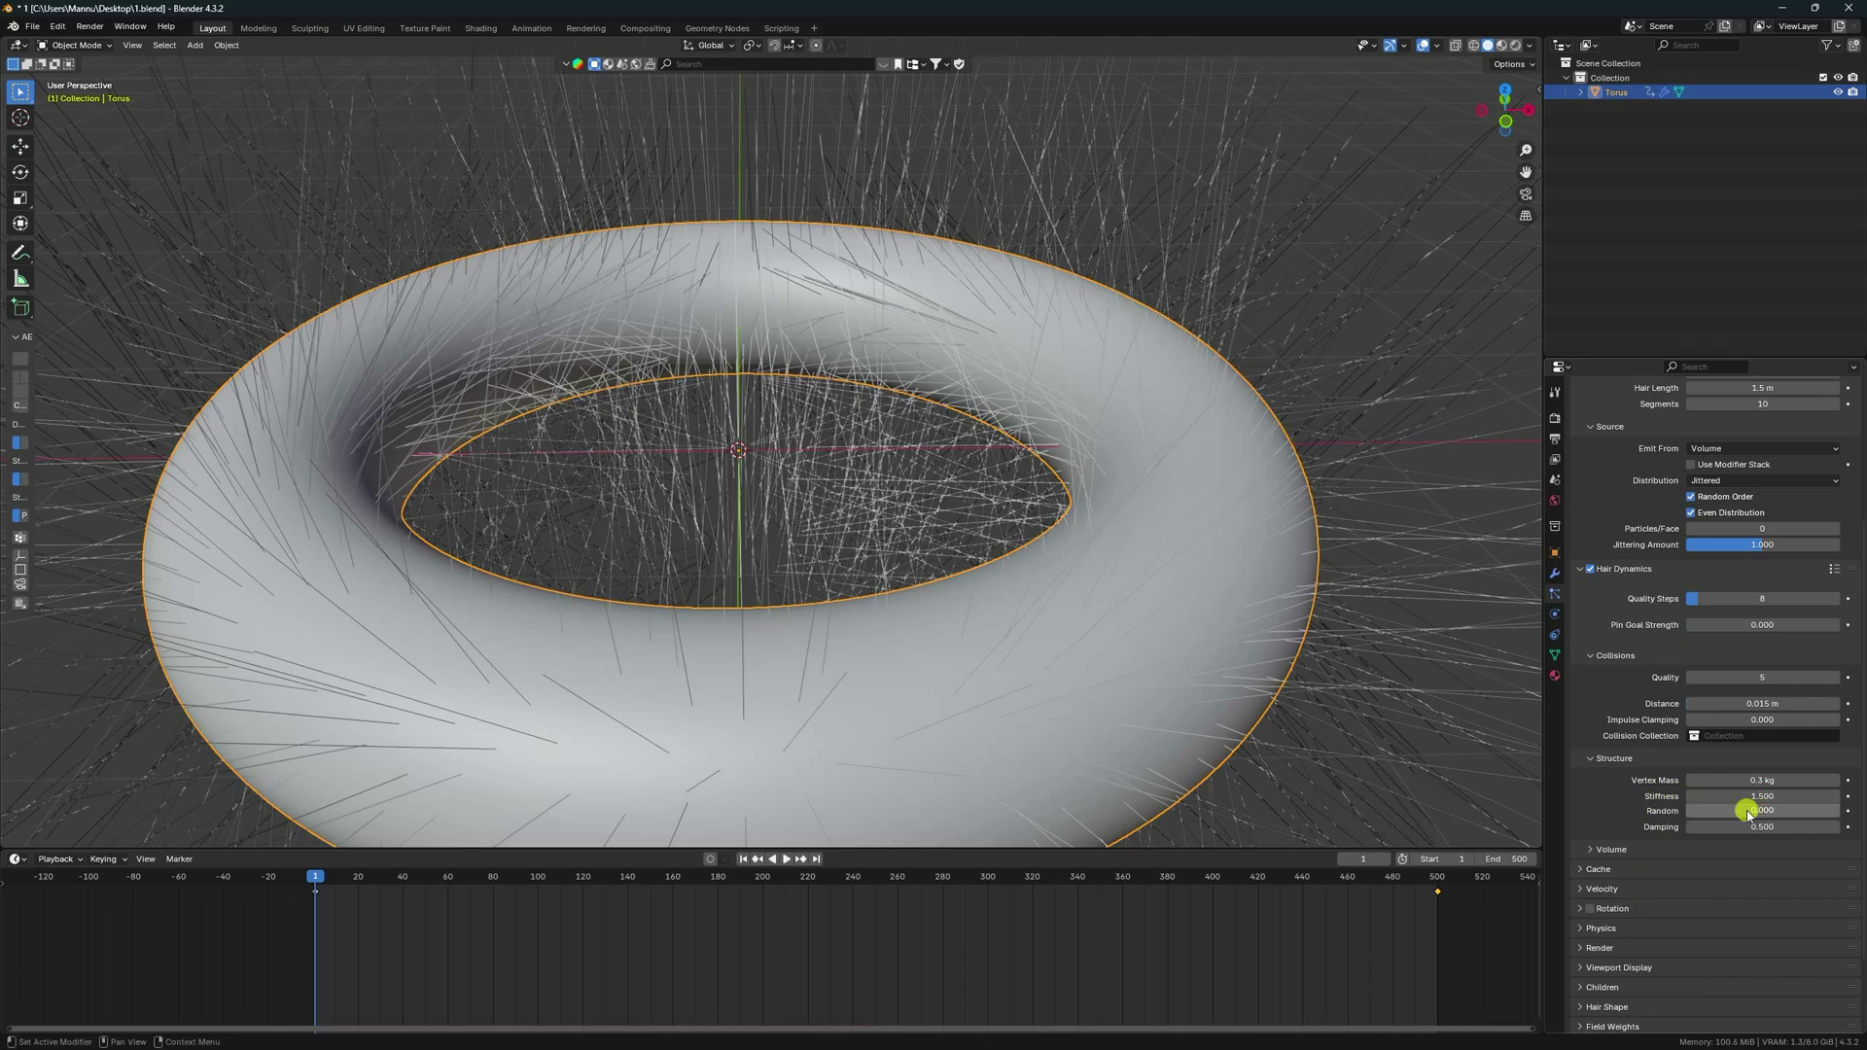
{"action": "left_click", "coordinate": [1601, 866]}
{"action": "scroll", "coordinate": [1588, 875], "scroll_direction": "down", "scroll_amount": 3}
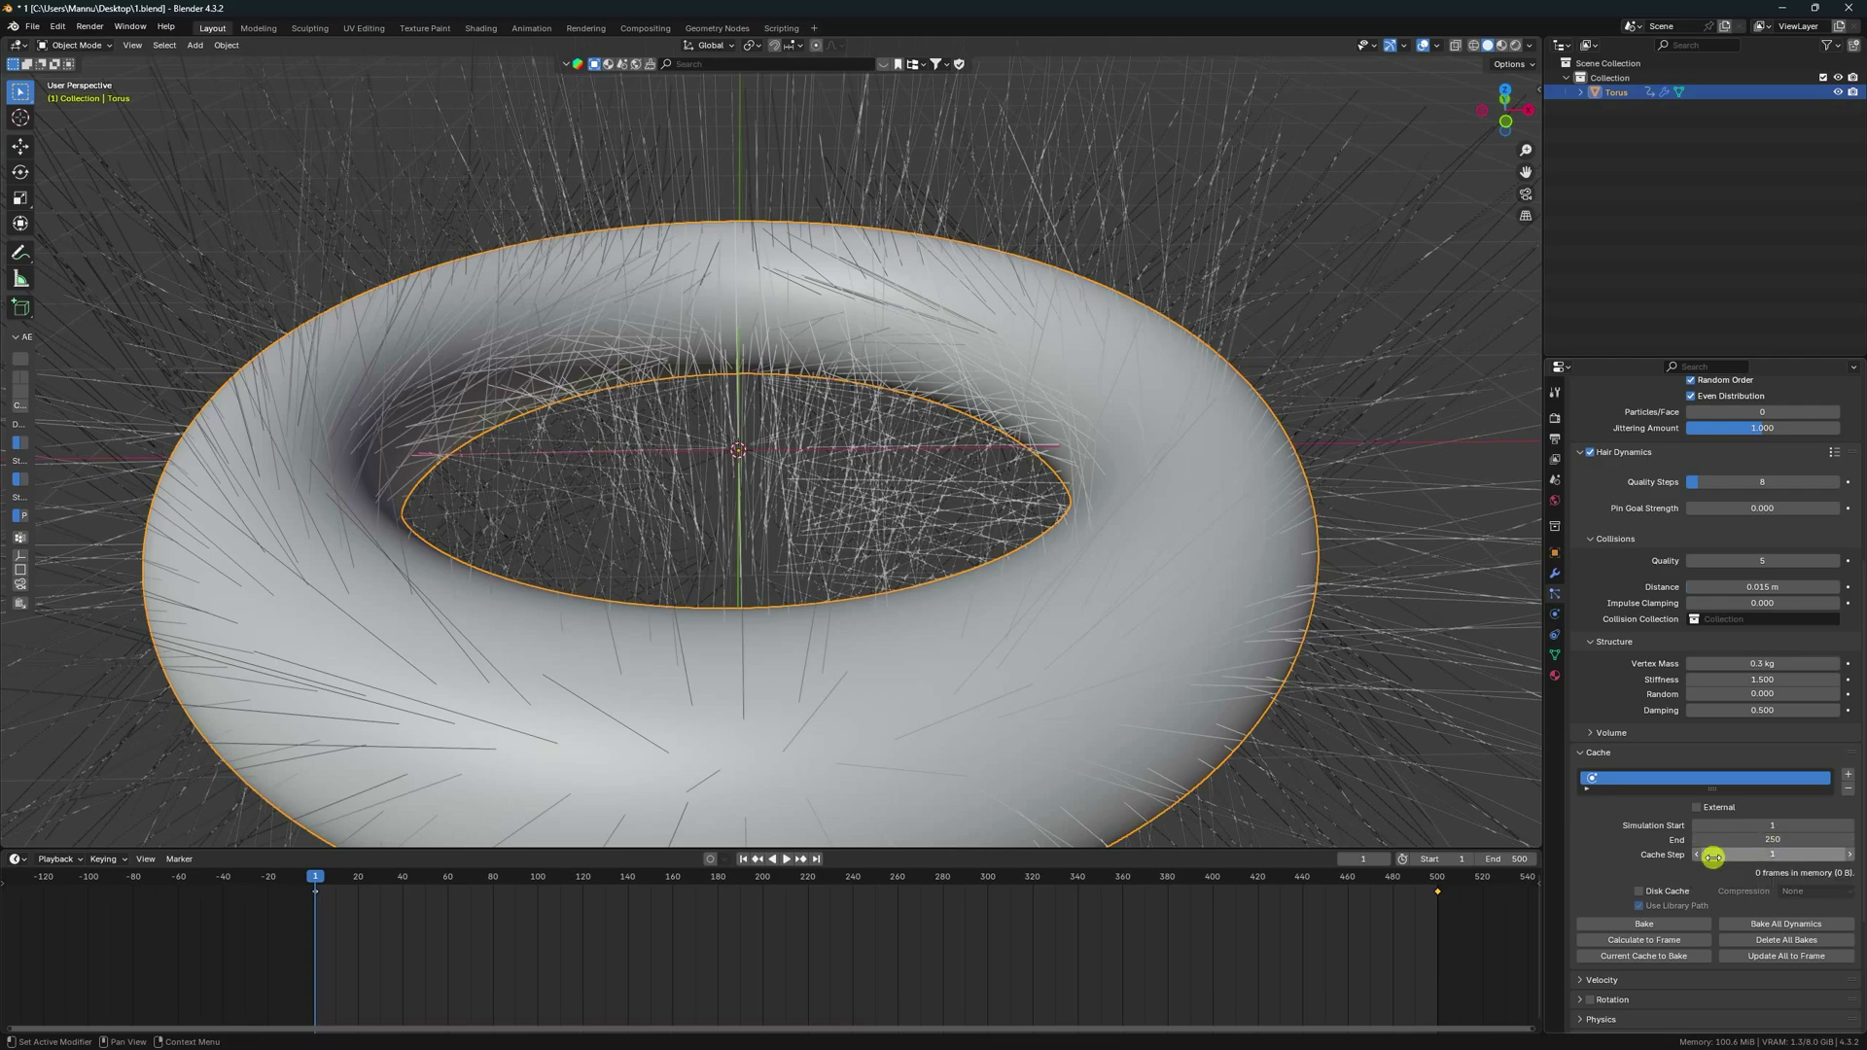
{"action": "left_click", "coordinate": [1777, 837]}
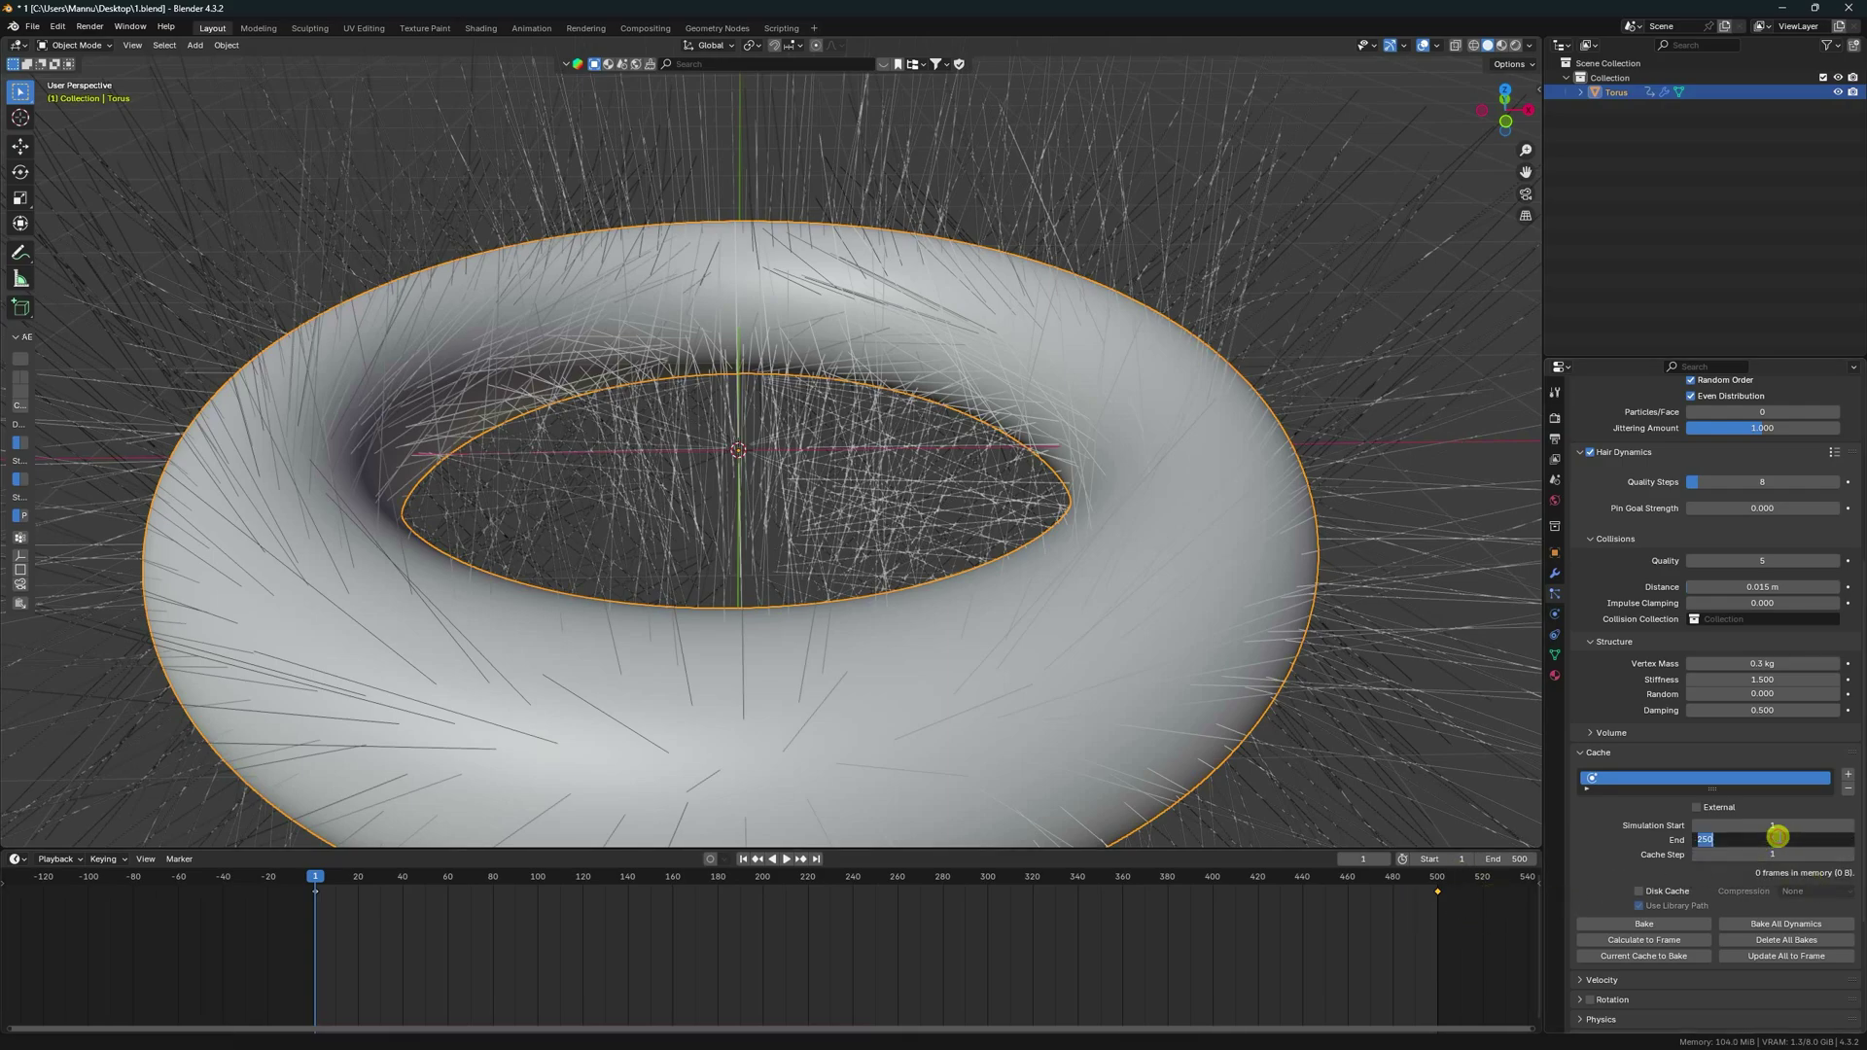
{"action": "key", "text": "Return"}
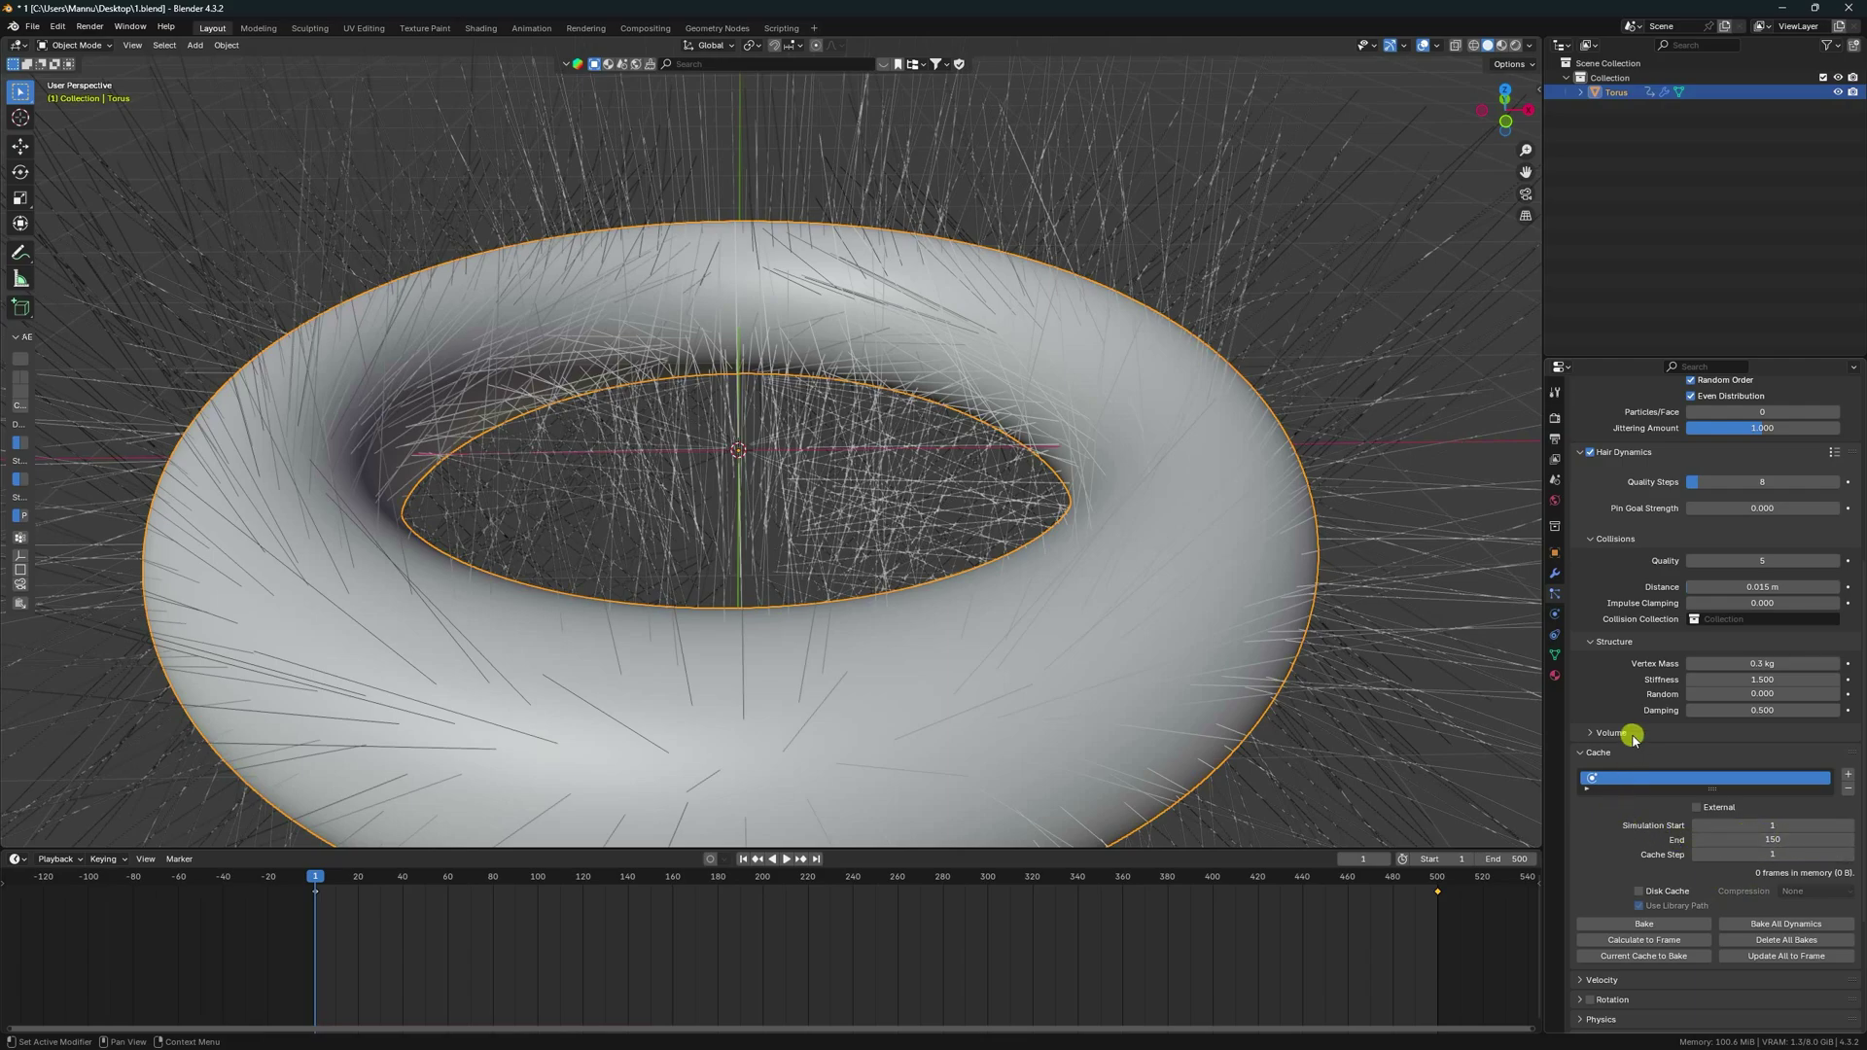
{"action": "scroll", "coordinate": [1633, 739], "scroll_direction": "down", "scroll_amount": 5}
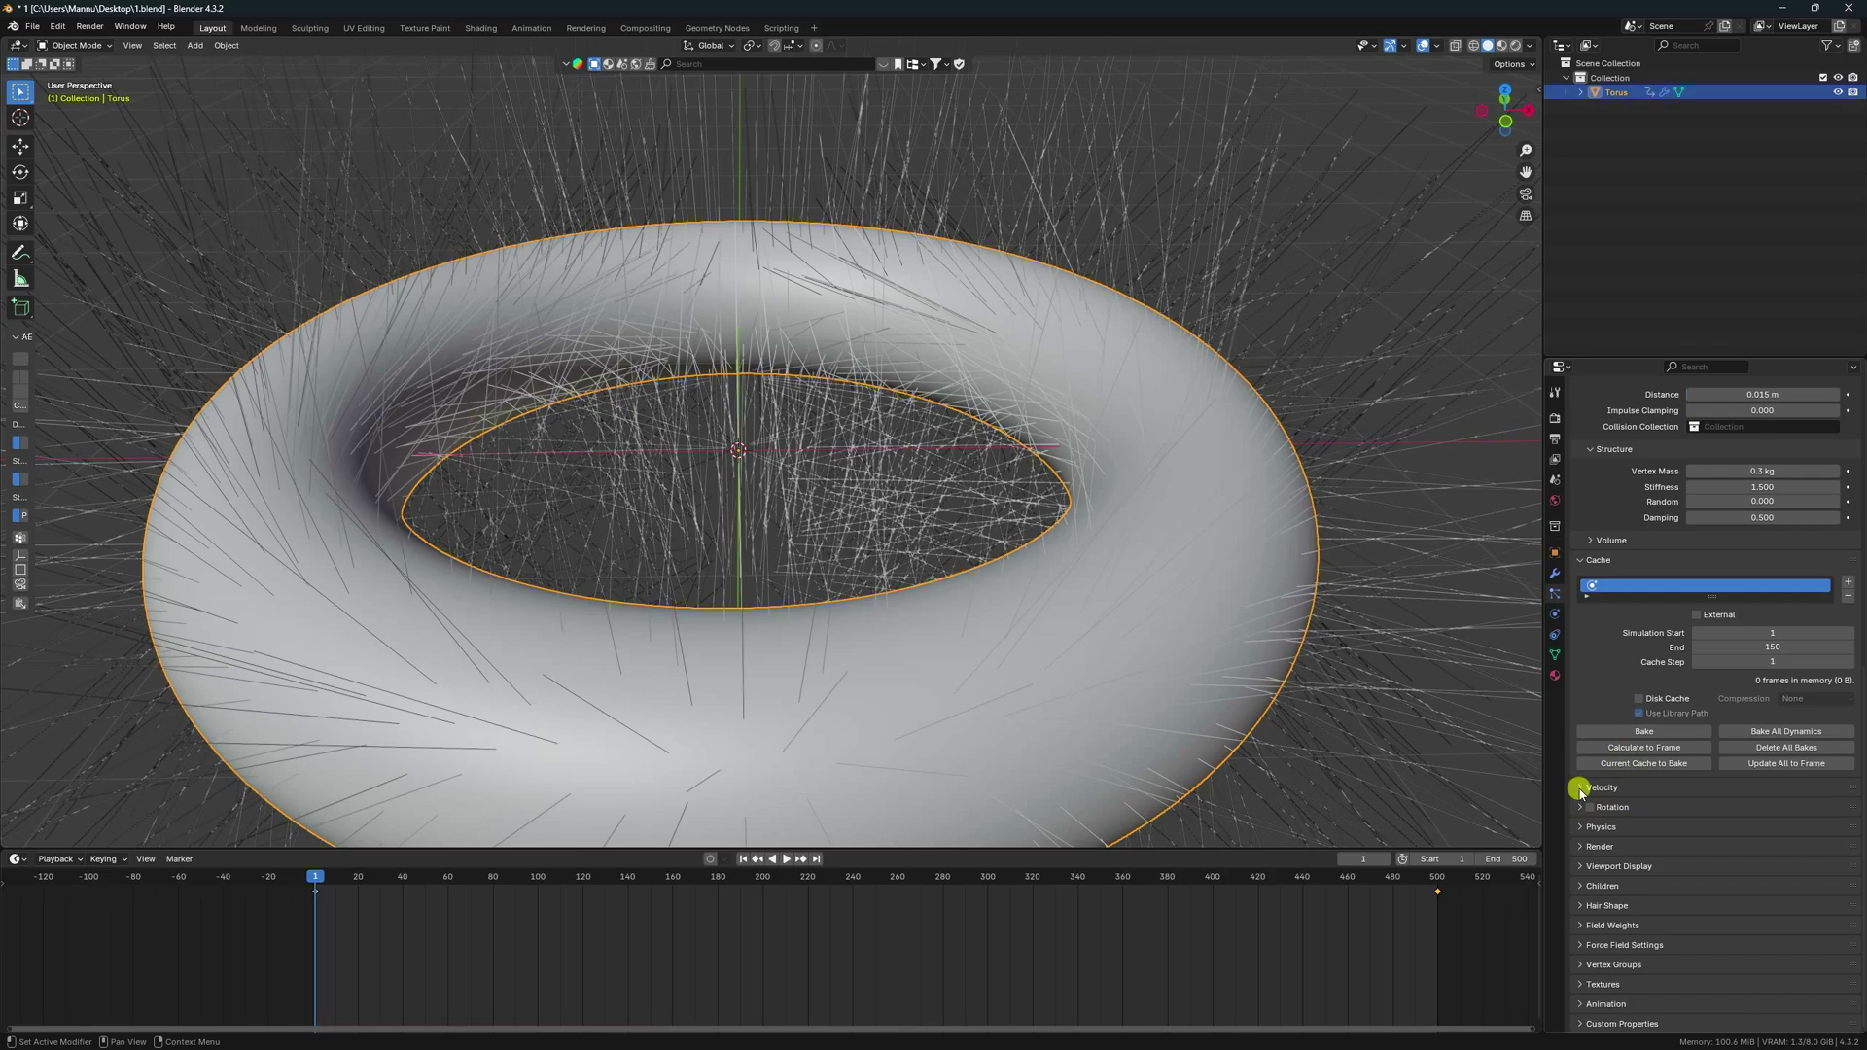
Step: Inspect the particle velocity and physics settings, then collapse them again
{"action": "left_click", "coordinate": [1580, 788]}
{"action": "left_click", "coordinate": [1582, 787]}
{"action": "left_click", "coordinate": [1595, 828]}
{"action": "scroll", "coordinate": [1585, 834], "scroll_direction": "down", "scroll_amount": 2}
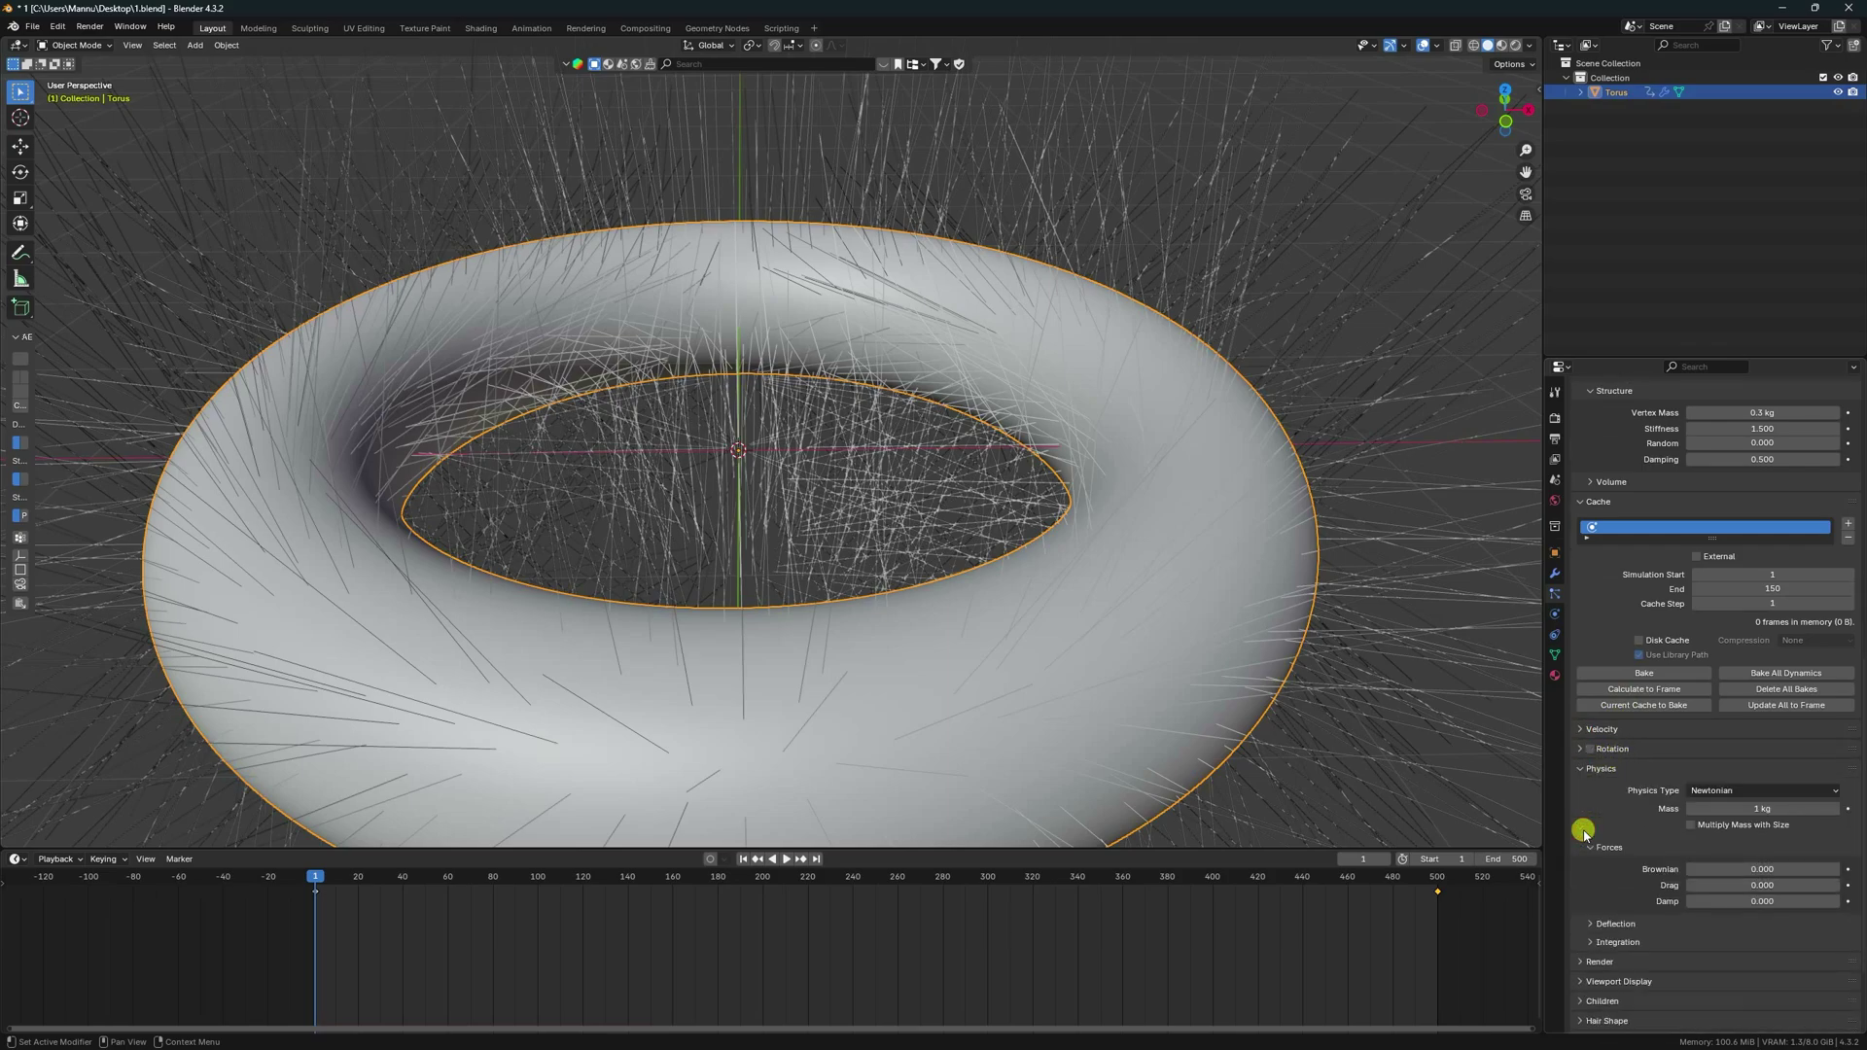
{"action": "left_click", "coordinate": [1593, 942]}
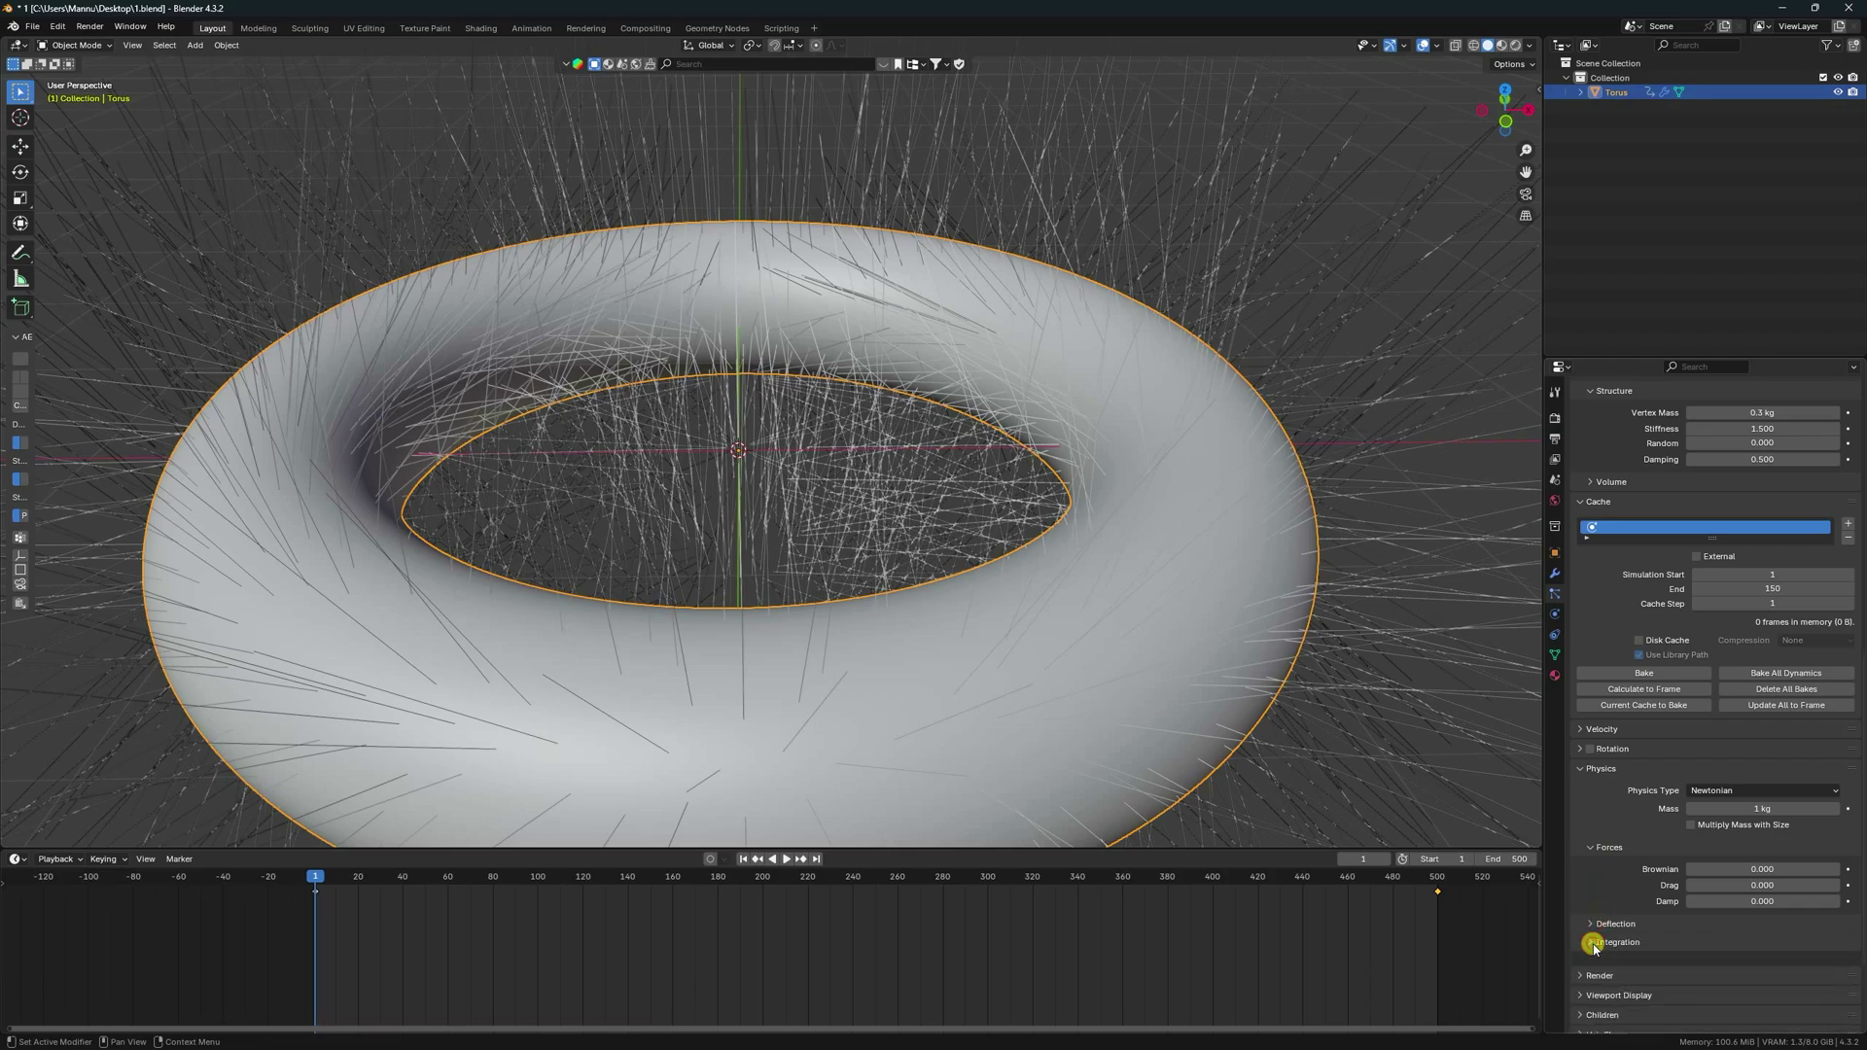
{"action": "left_click", "coordinate": [1582, 769]}
Step: Render the hair paths as B-Spline curves with 5 steps and expand the Children subpanel
{"action": "left_click", "coordinate": [1583, 847]}
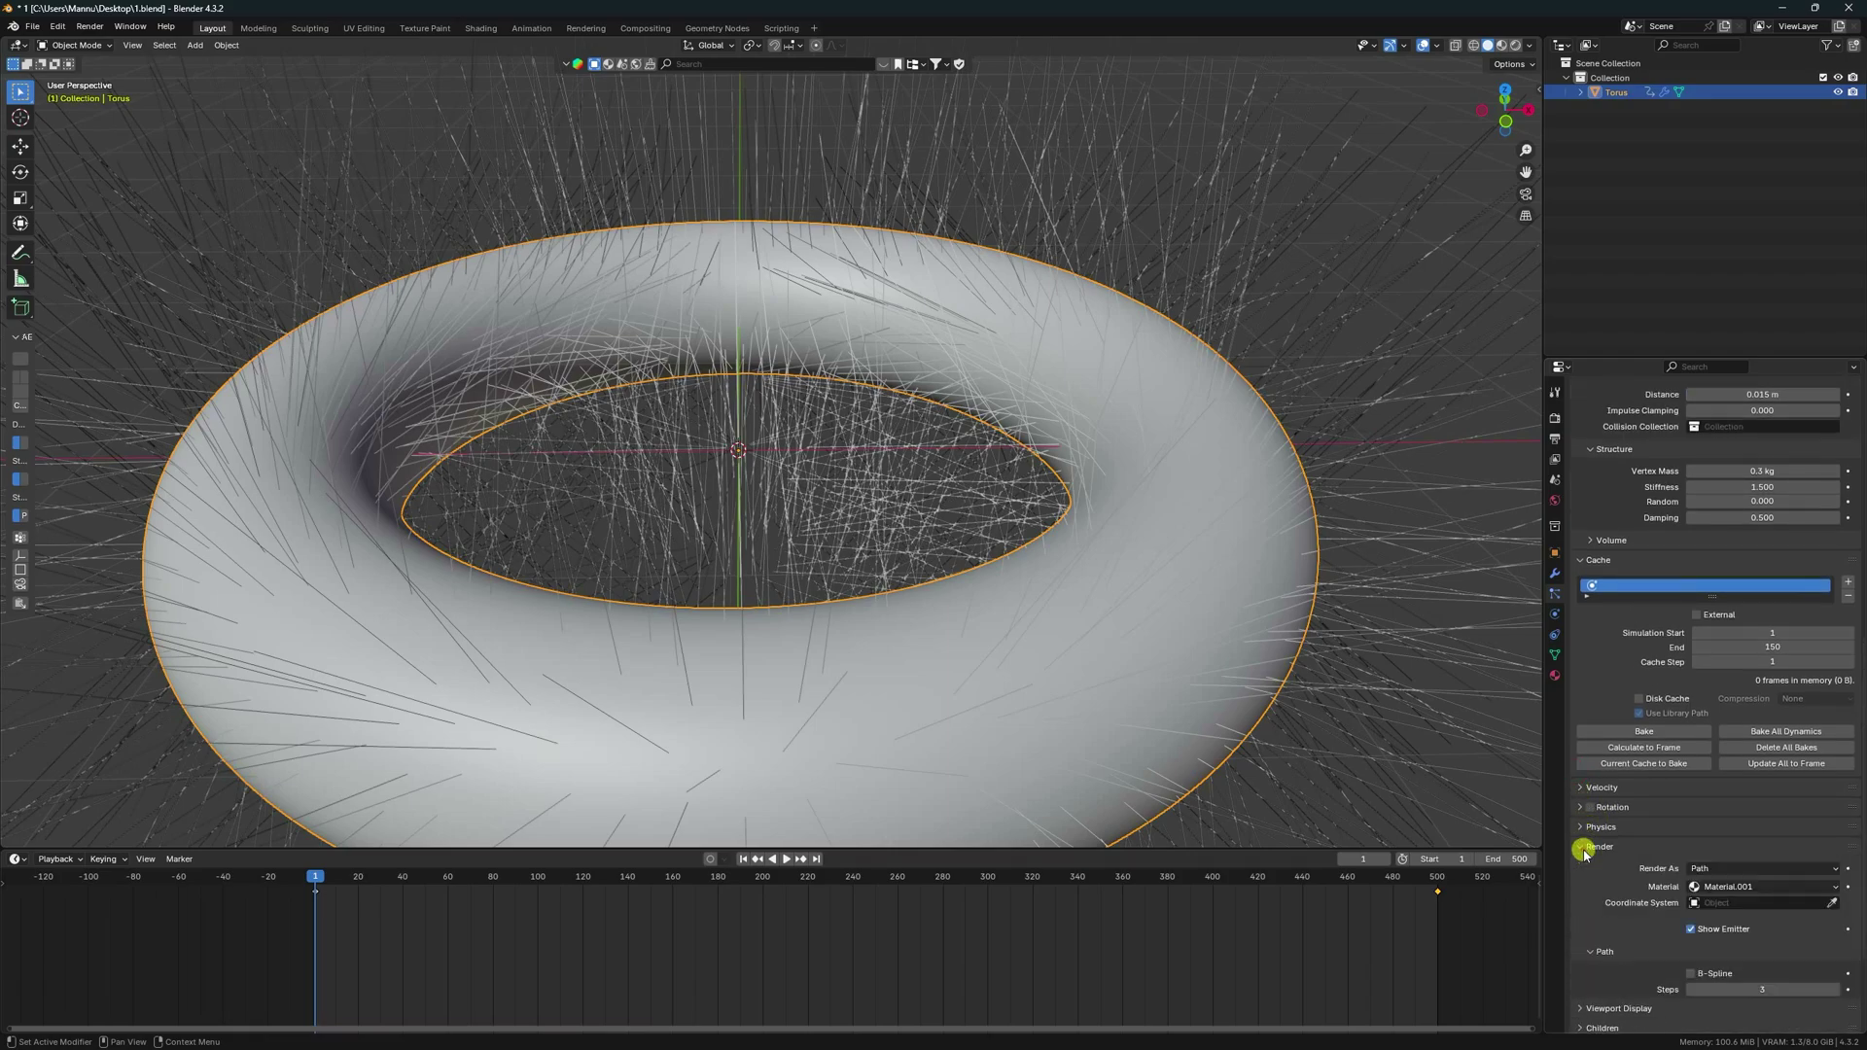
{"action": "scroll", "coordinate": [1595, 870], "scroll_direction": "down", "scroll_amount": 5}
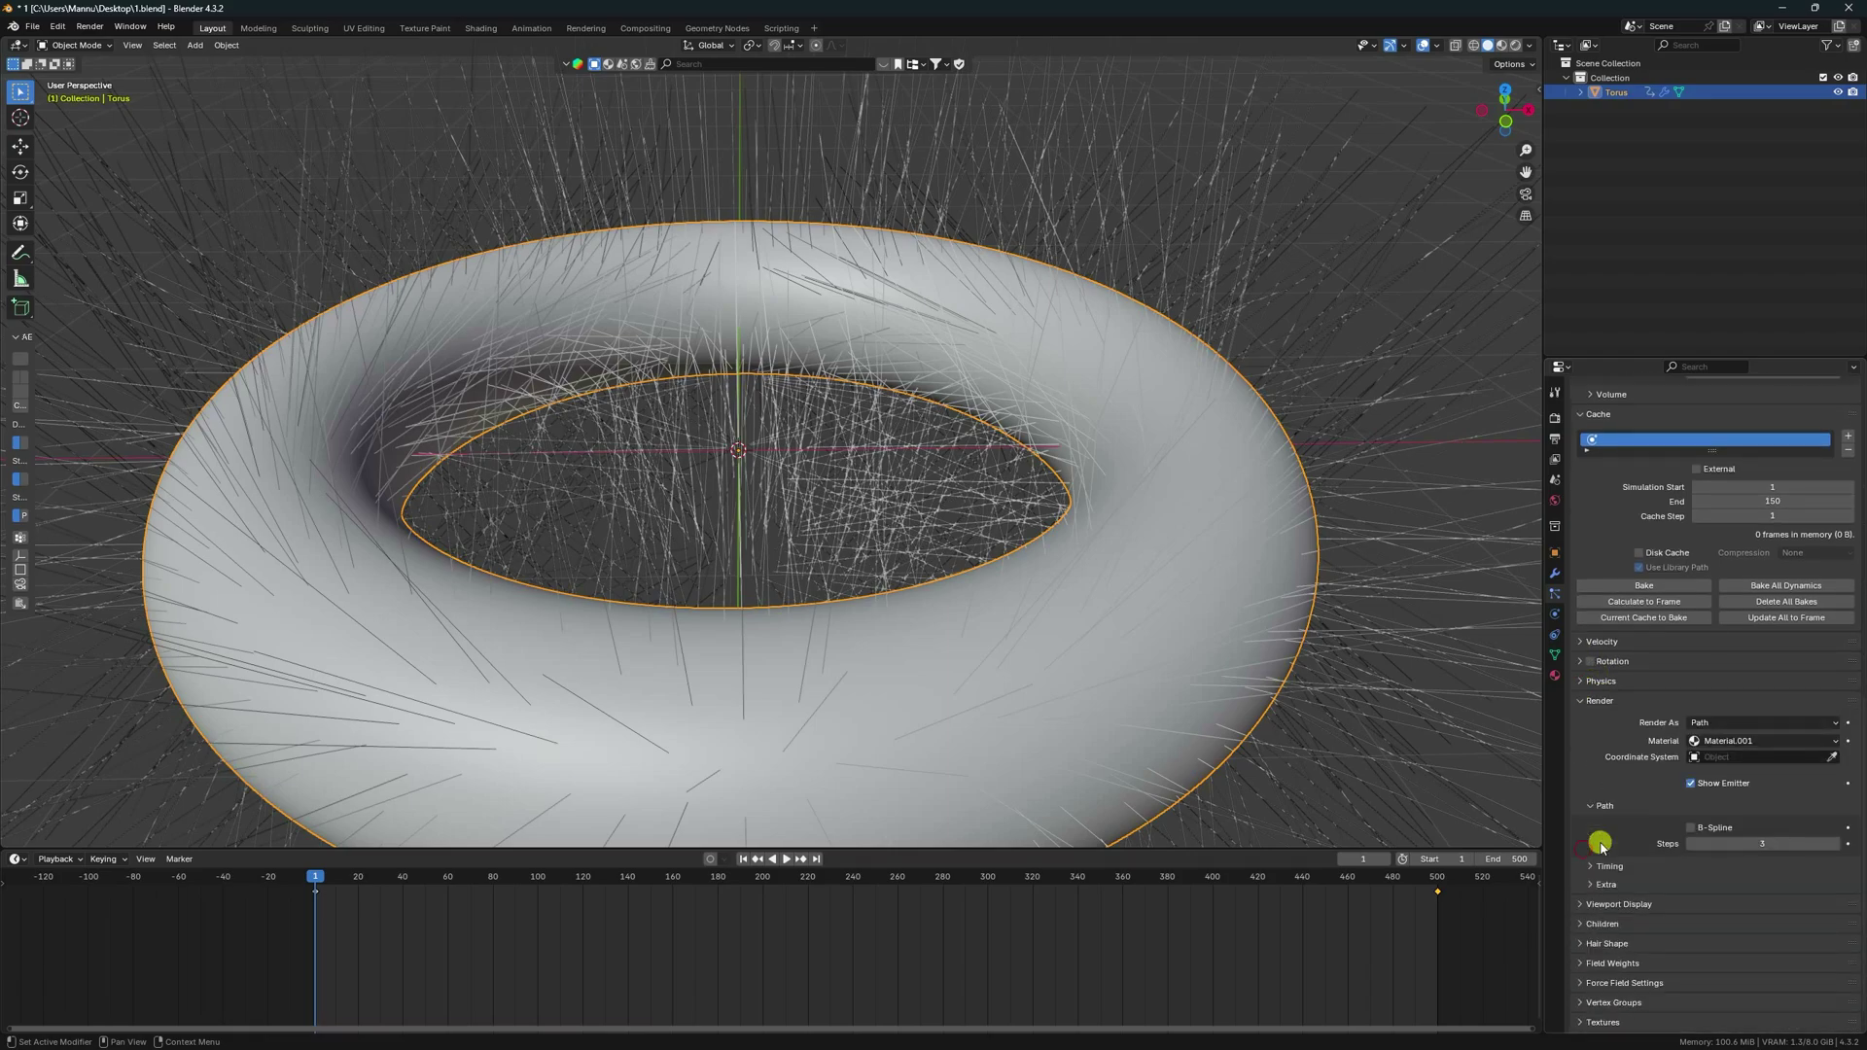
{"action": "left_click", "coordinate": [1691, 828]}
{"action": "left_click", "coordinate": [1834, 852]}
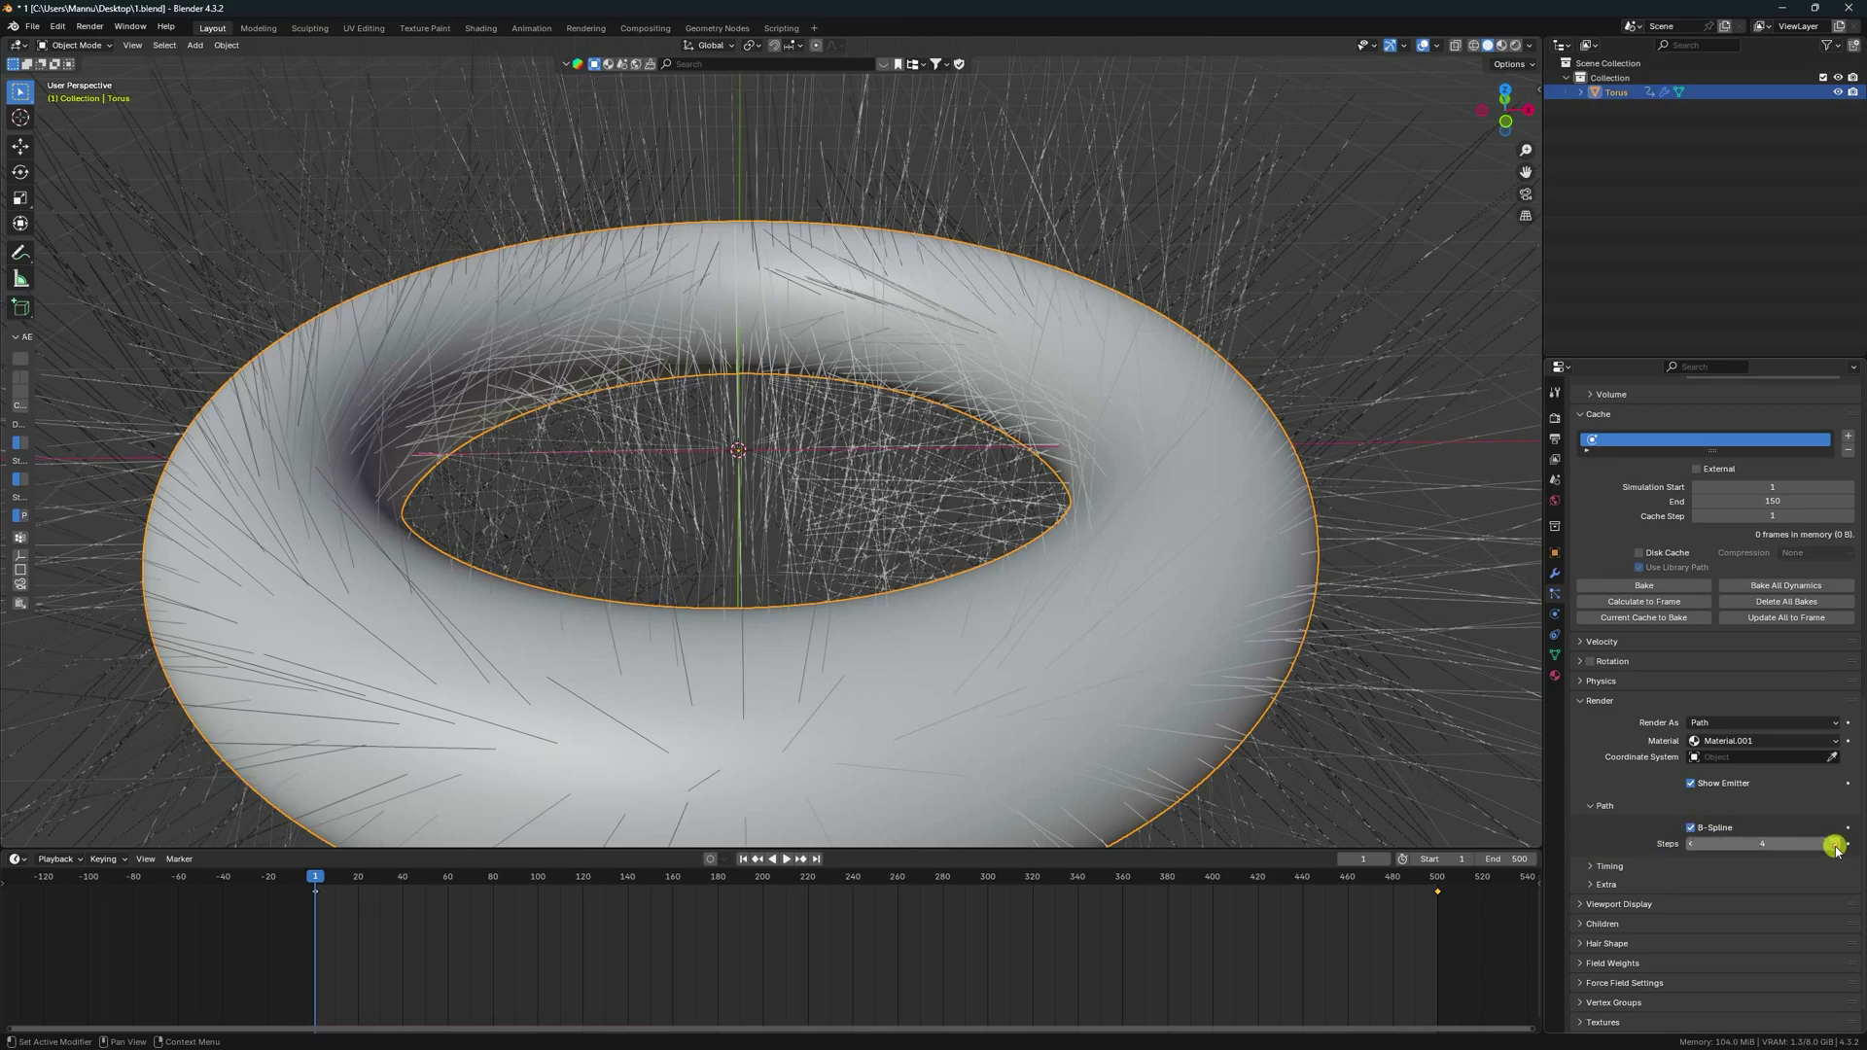
{"action": "left_click", "coordinate": [1629, 904]}
{"action": "scroll", "coordinate": [1643, 905], "scroll_direction": "down", "scroll_amount": 4}
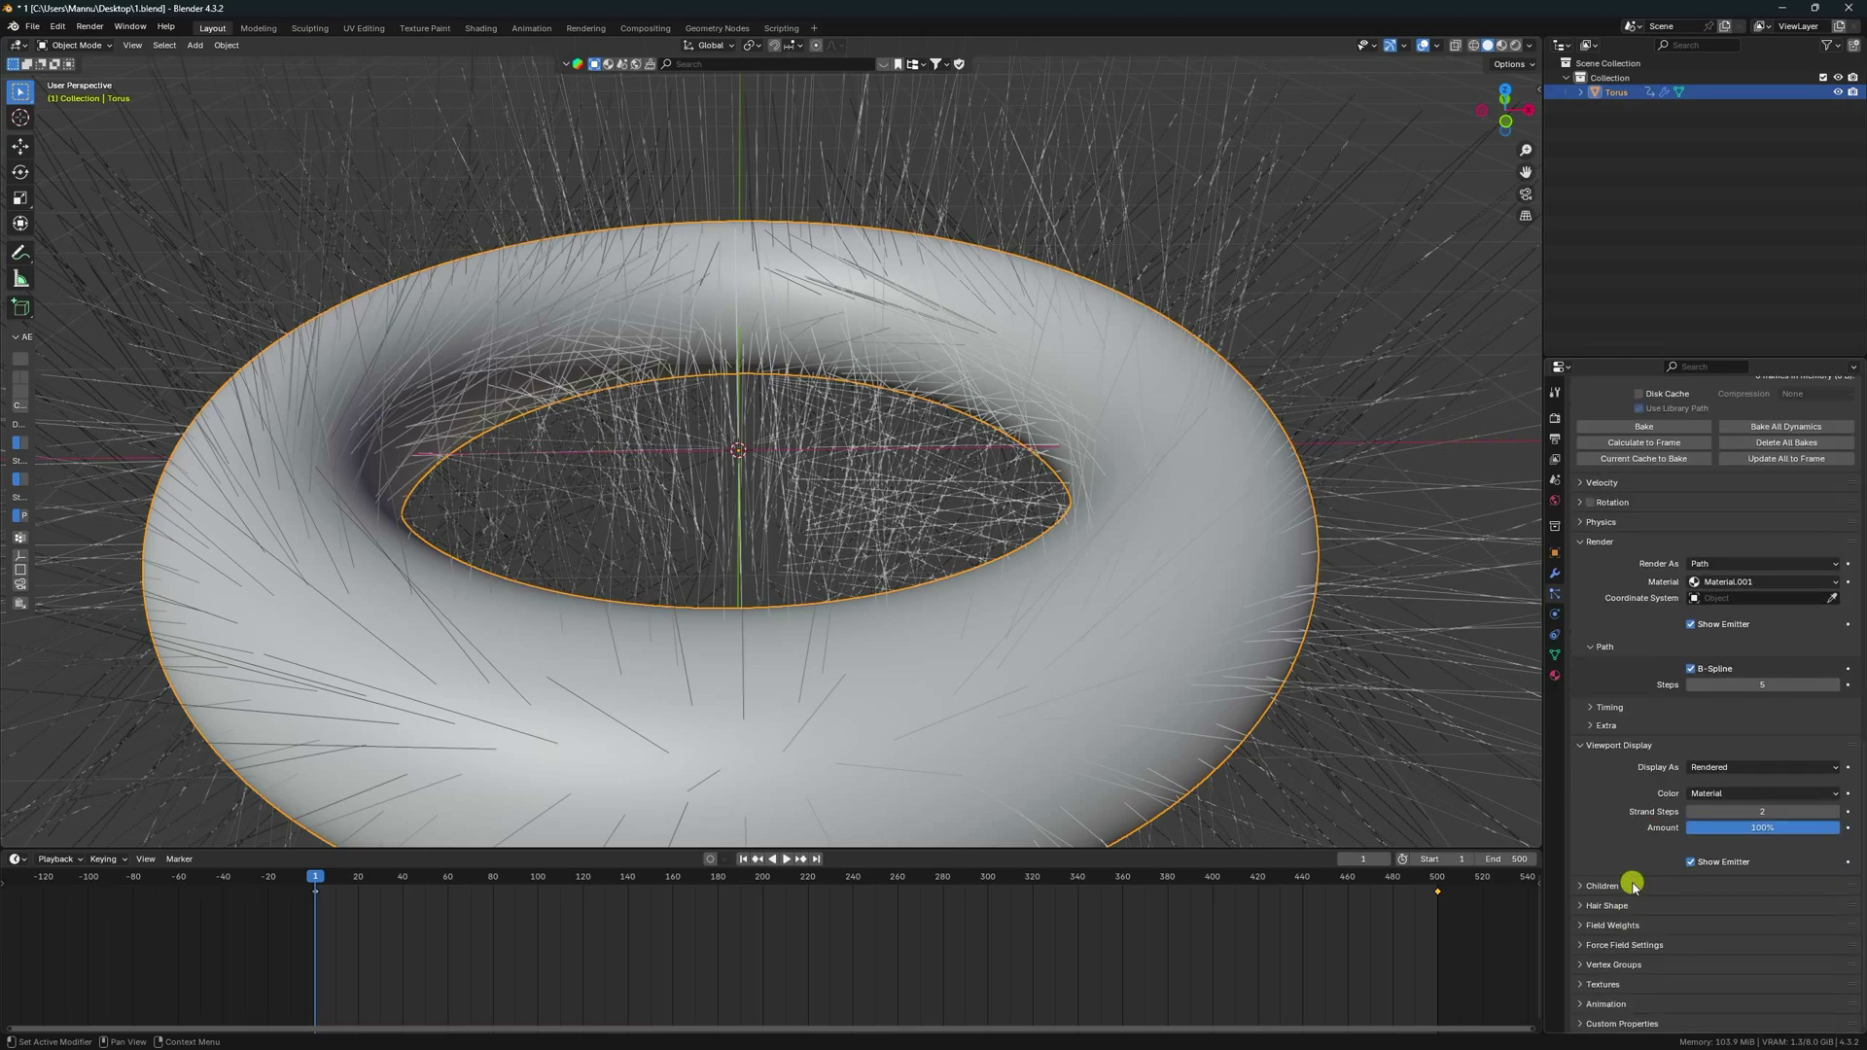
{"action": "left_click", "coordinate": [1602, 755]}
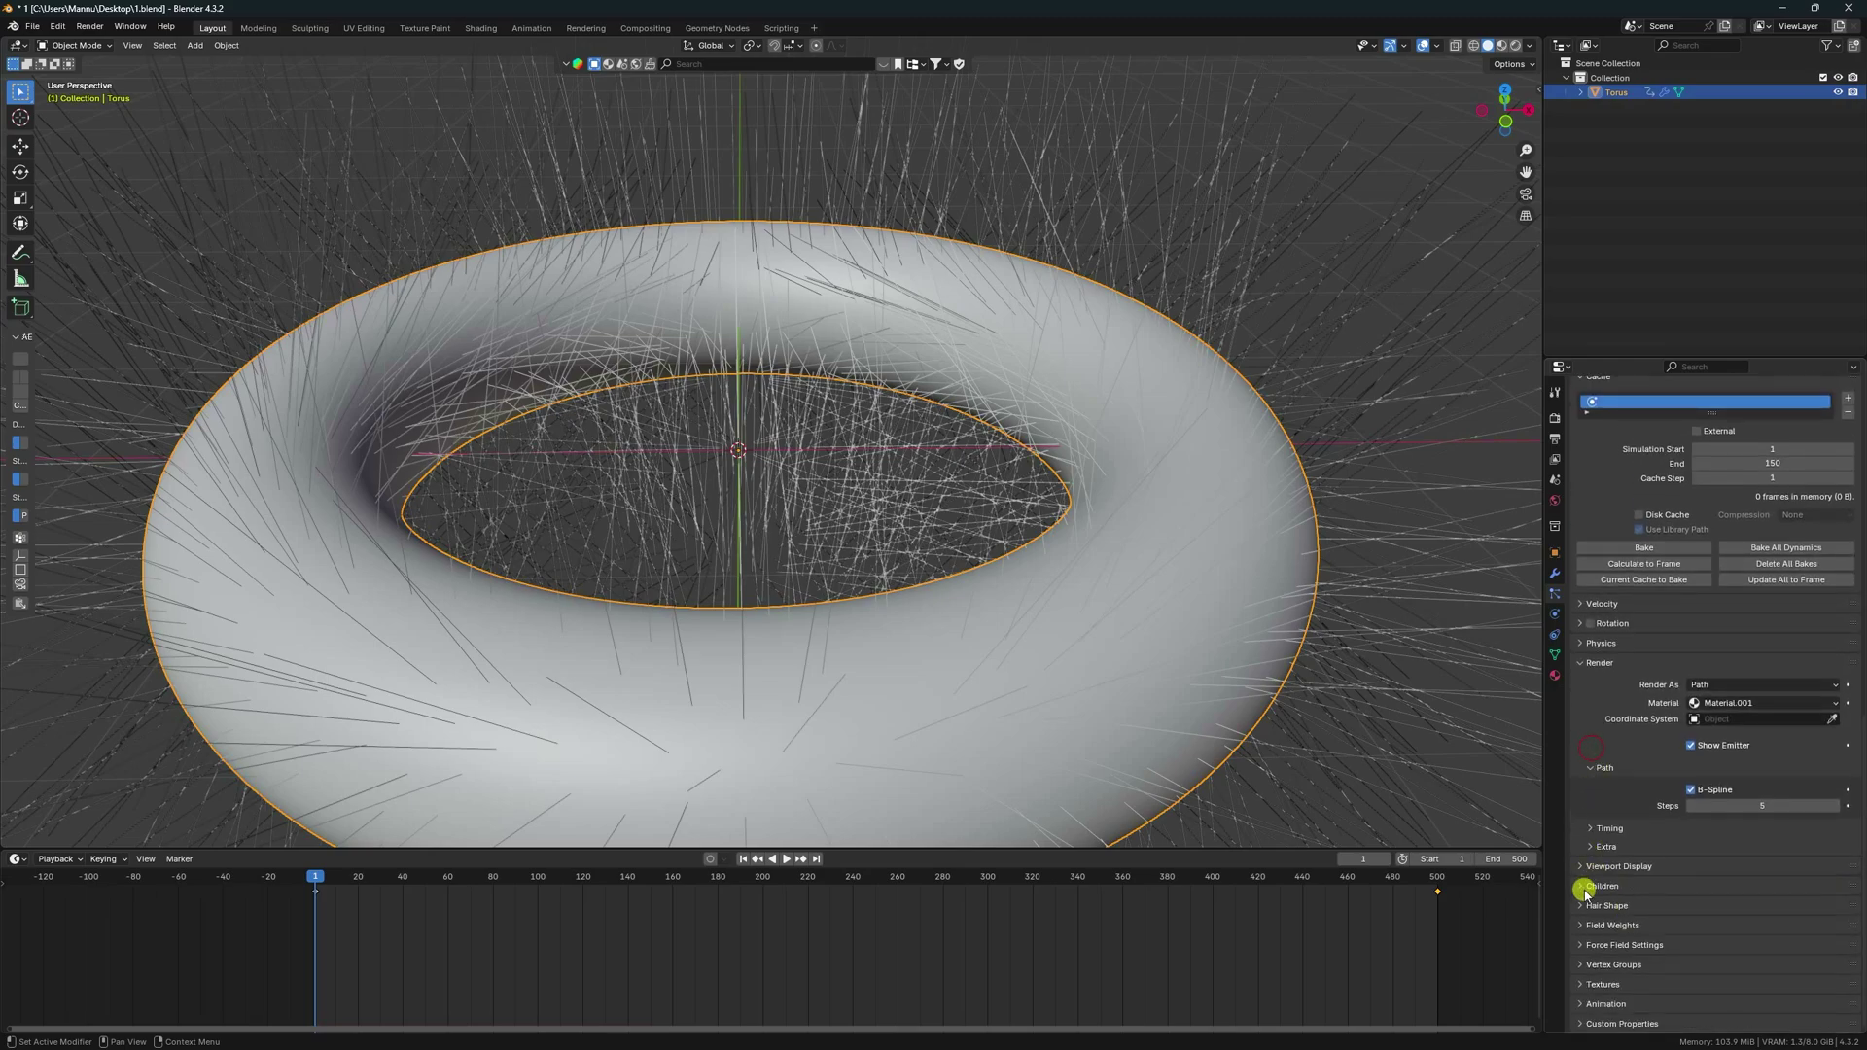
{"action": "left_click", "coordinate": [1588, 886]}
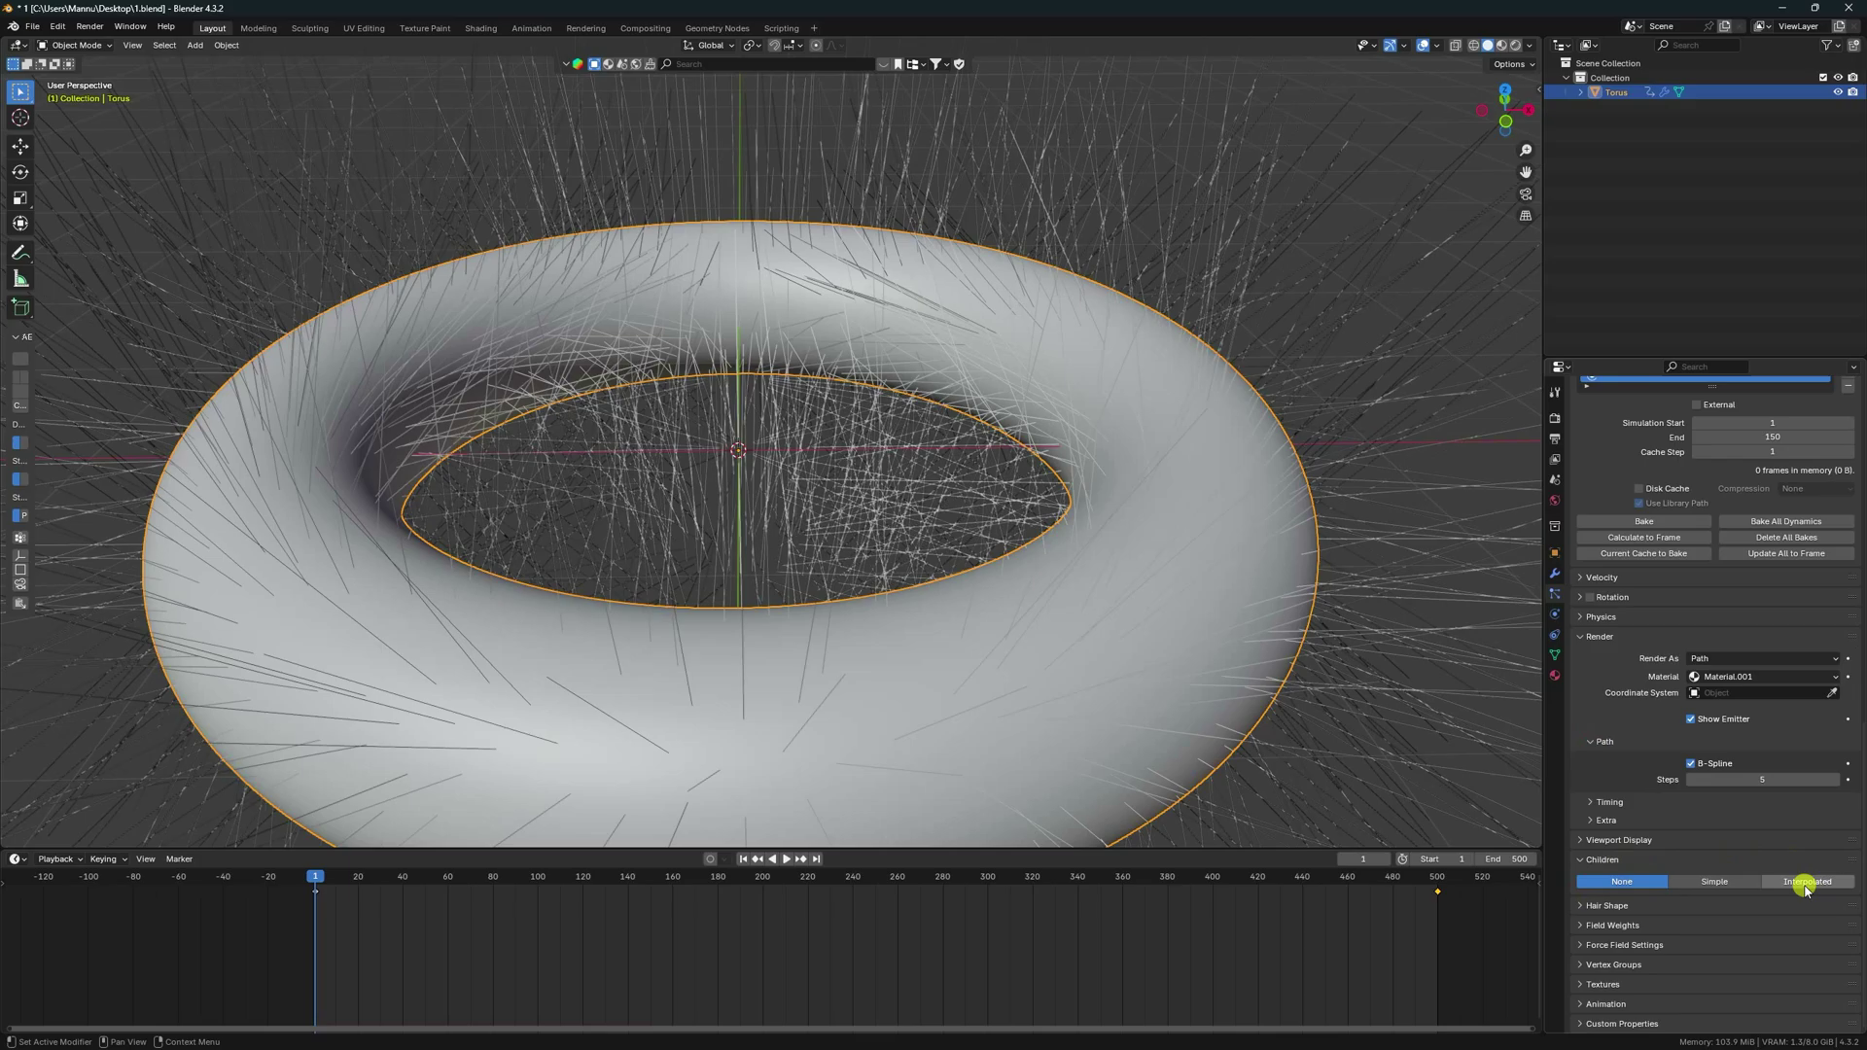
Step: Add interpolated child hairs, 50 in the viewport and 400 at render, saving the file
{"action": "left_click", "coordinate": [1806, 883]}
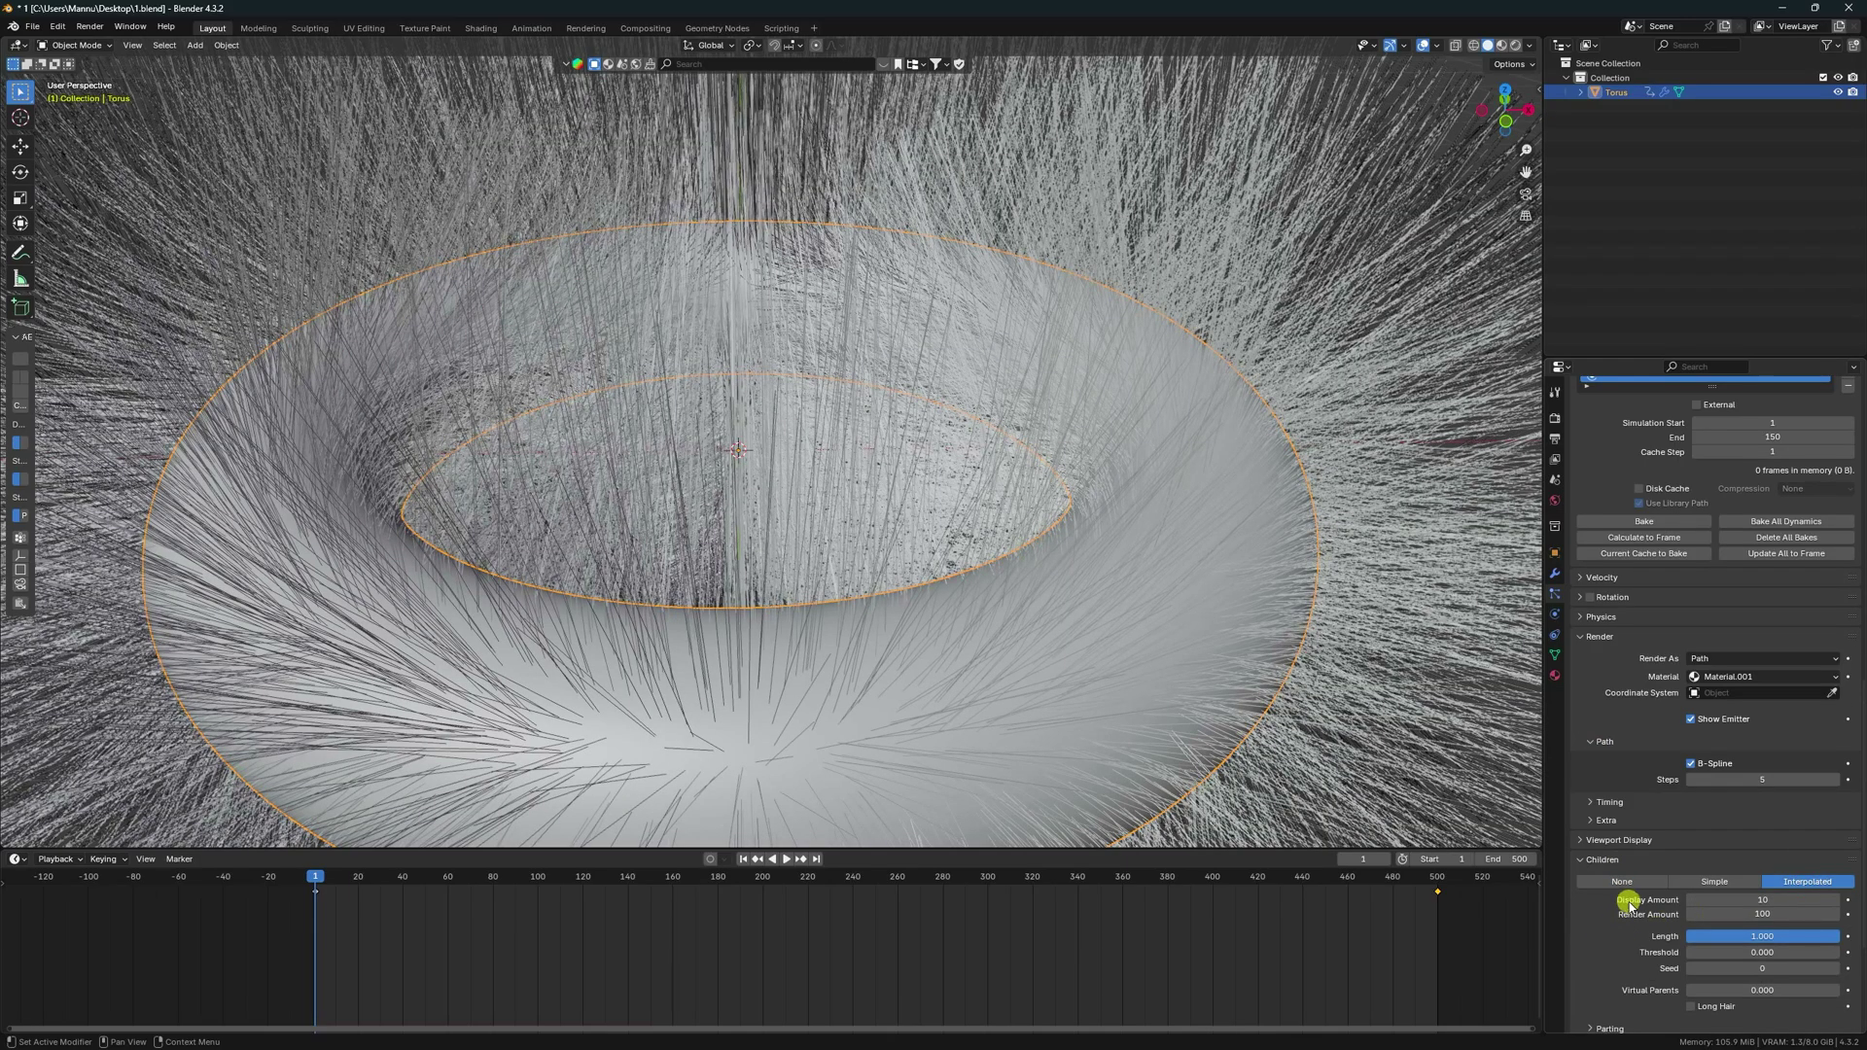
{"action": "left_click", "coordinate": [1762, 900]}
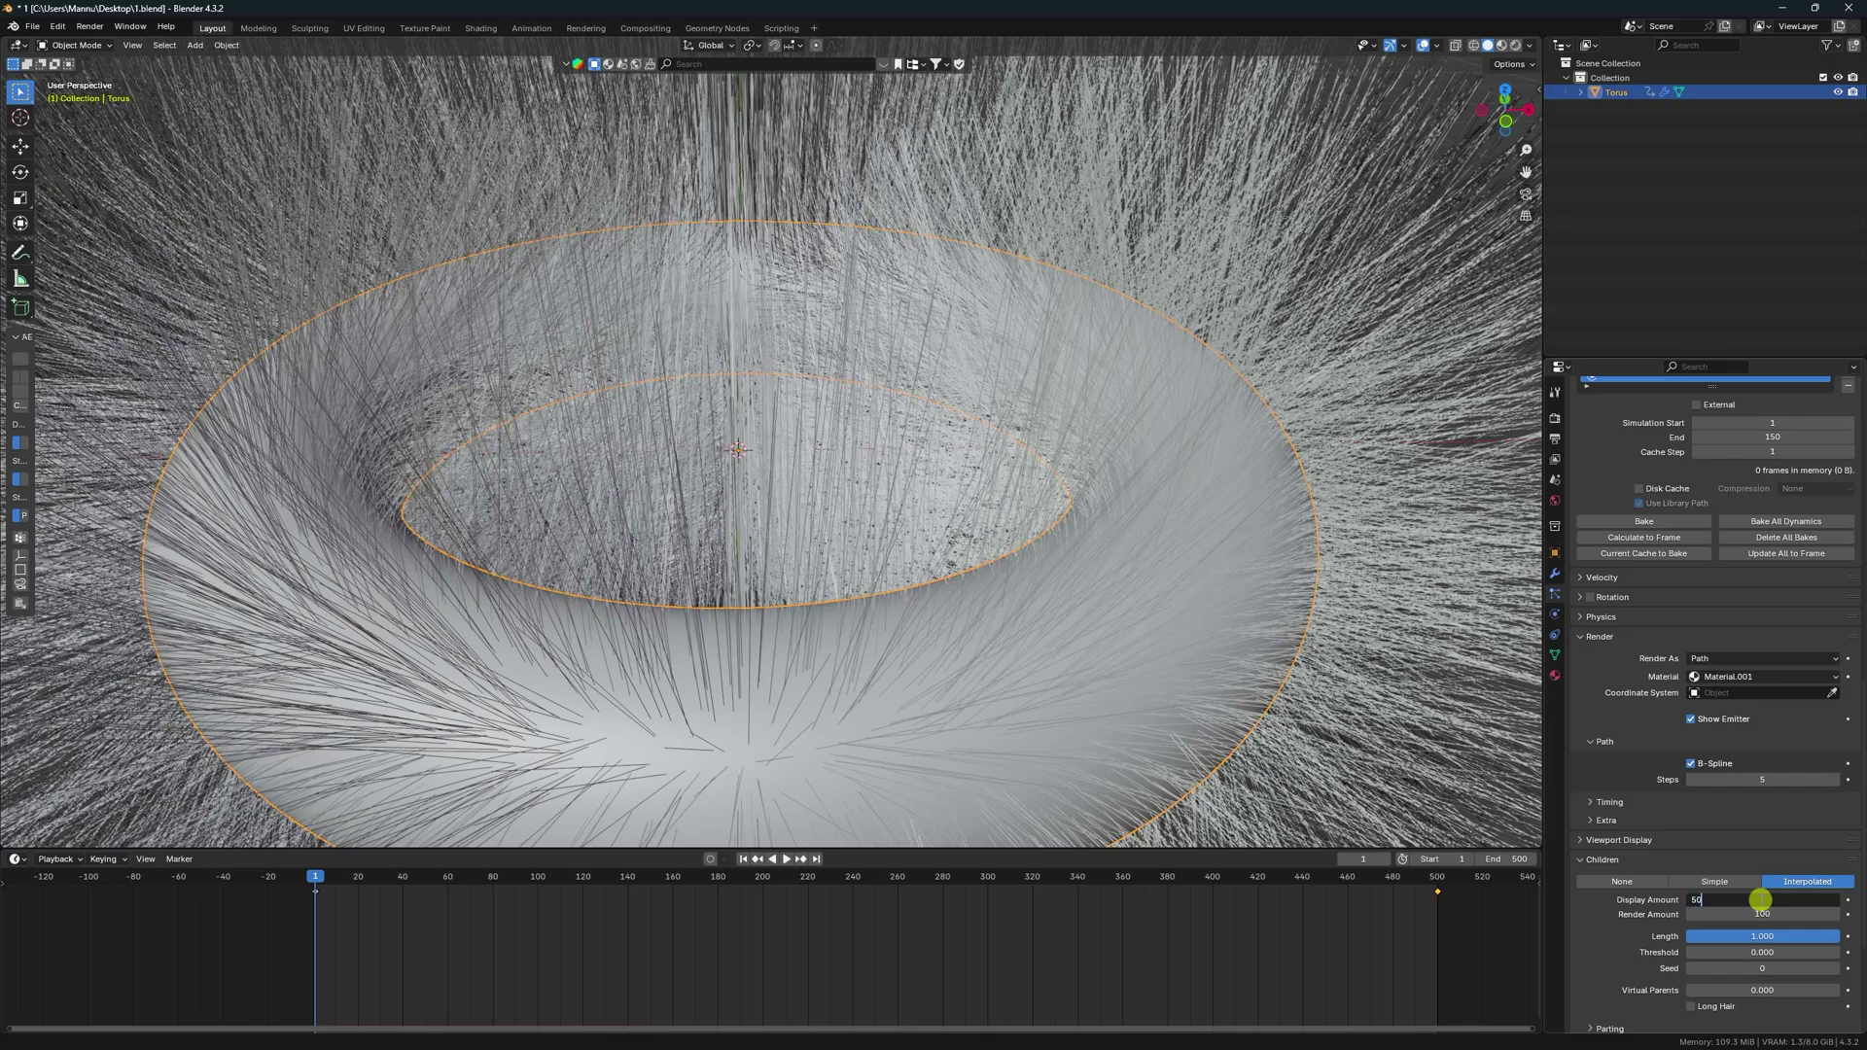
{"action": "type", "text": "50"}
{"action": "key", "text": "Return"}
{"action": "key", "text": "ctrl+s"}
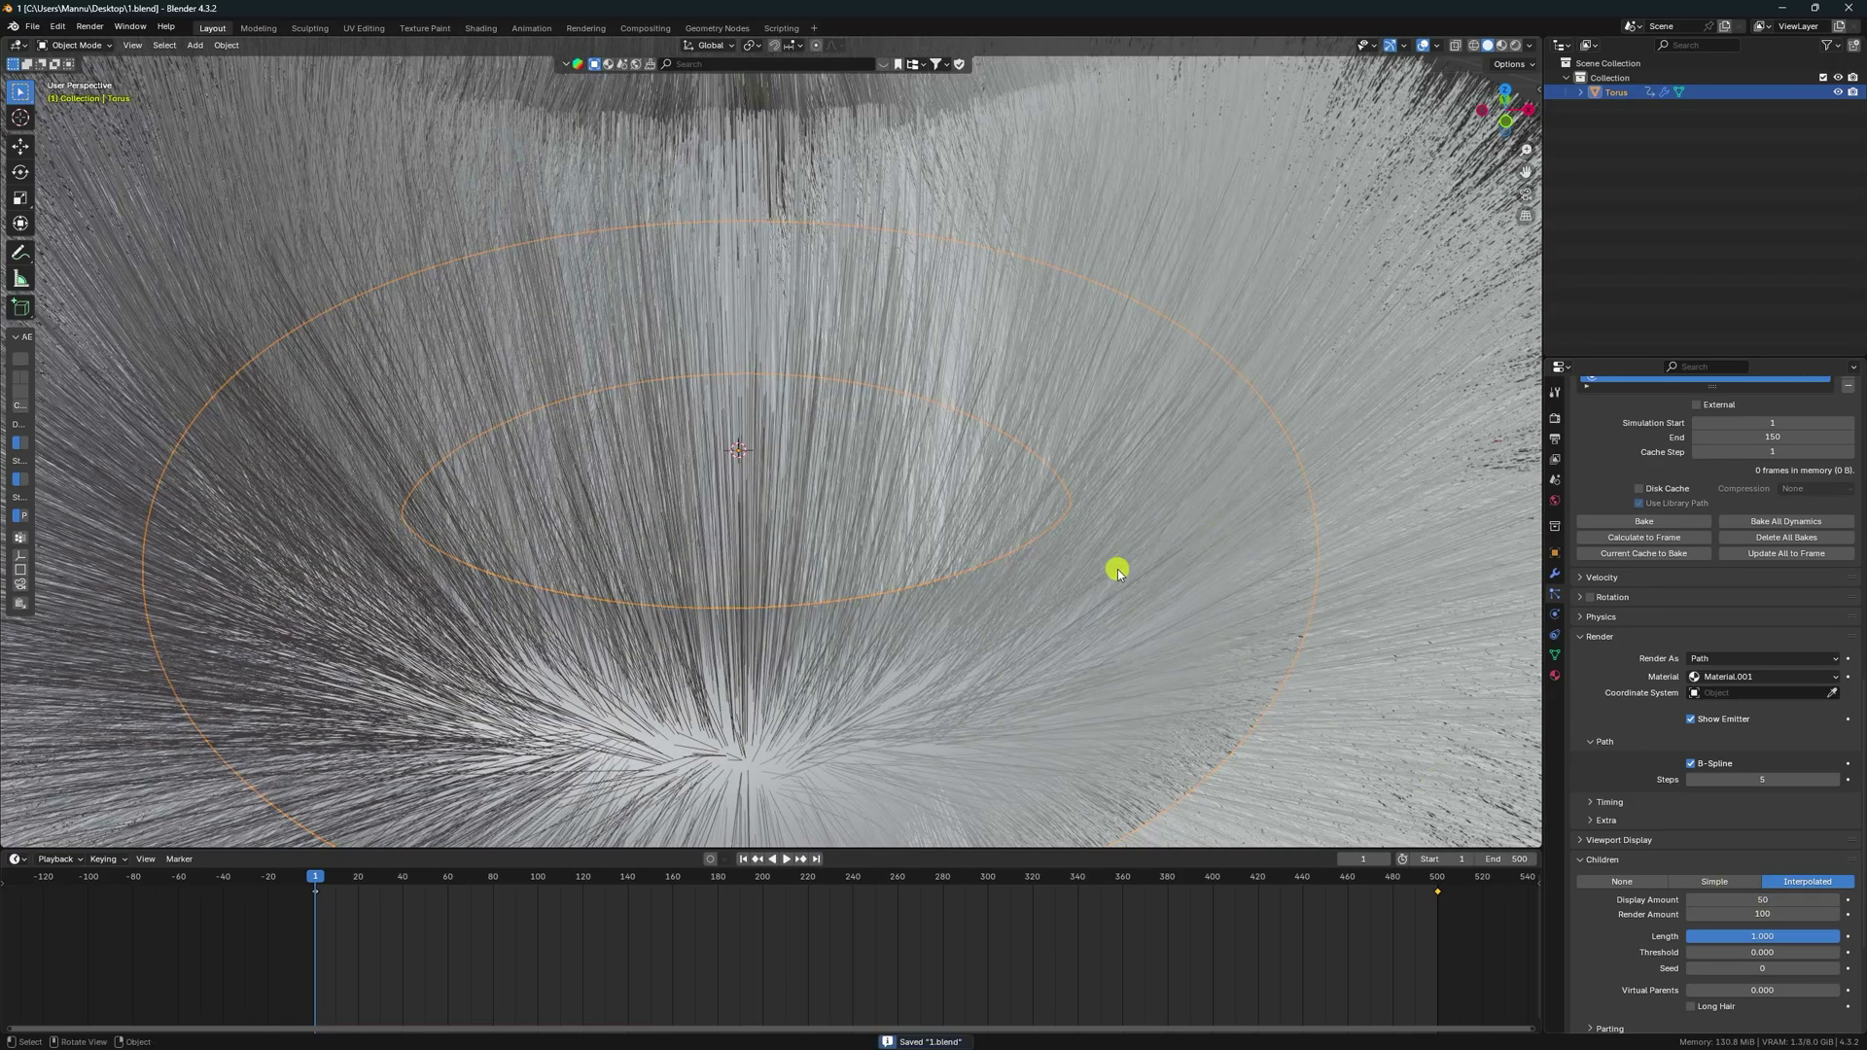
{"action": "scroll", "coordinate": [941, 488], "scroll_direction": "down", "scroll_amount": 6}
{"action": "middle_click_drag", "start_coordinate": [963, 459], "coordinate": [1029, 525]}
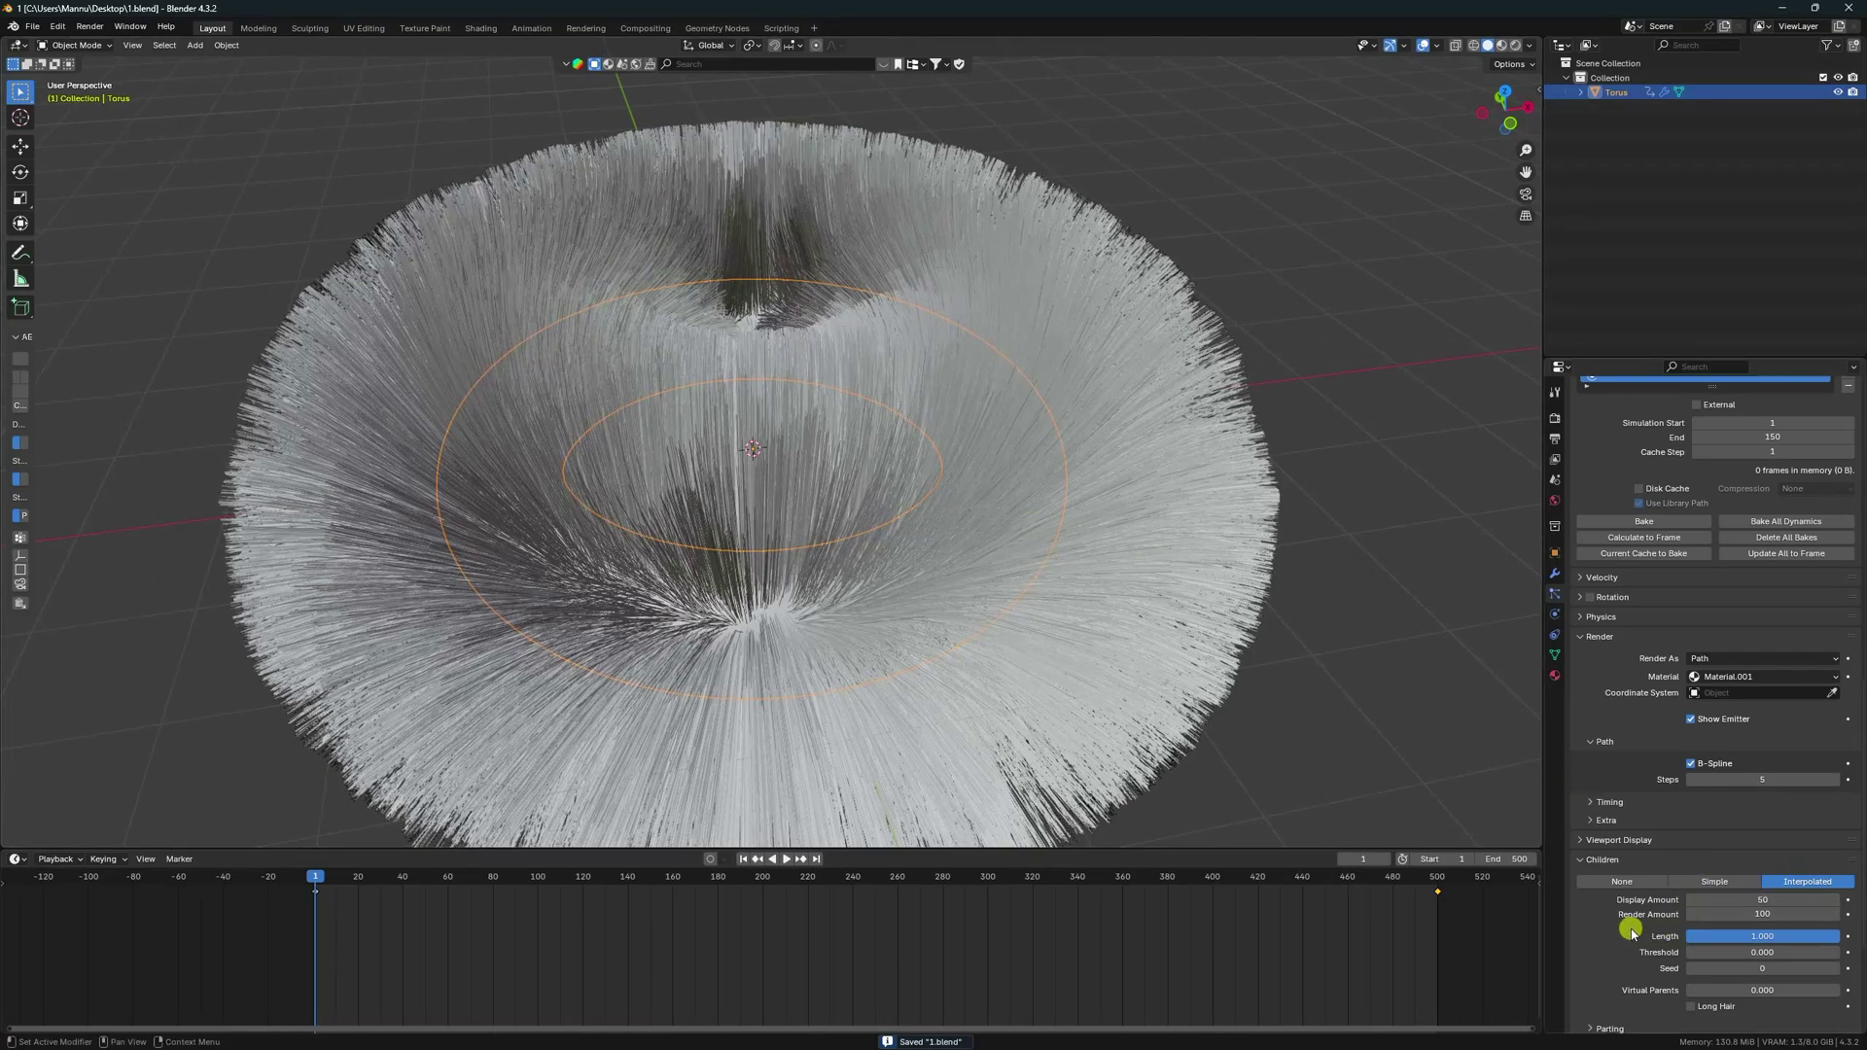
{"action": "left_click", "coordinate": [1752, 915]}
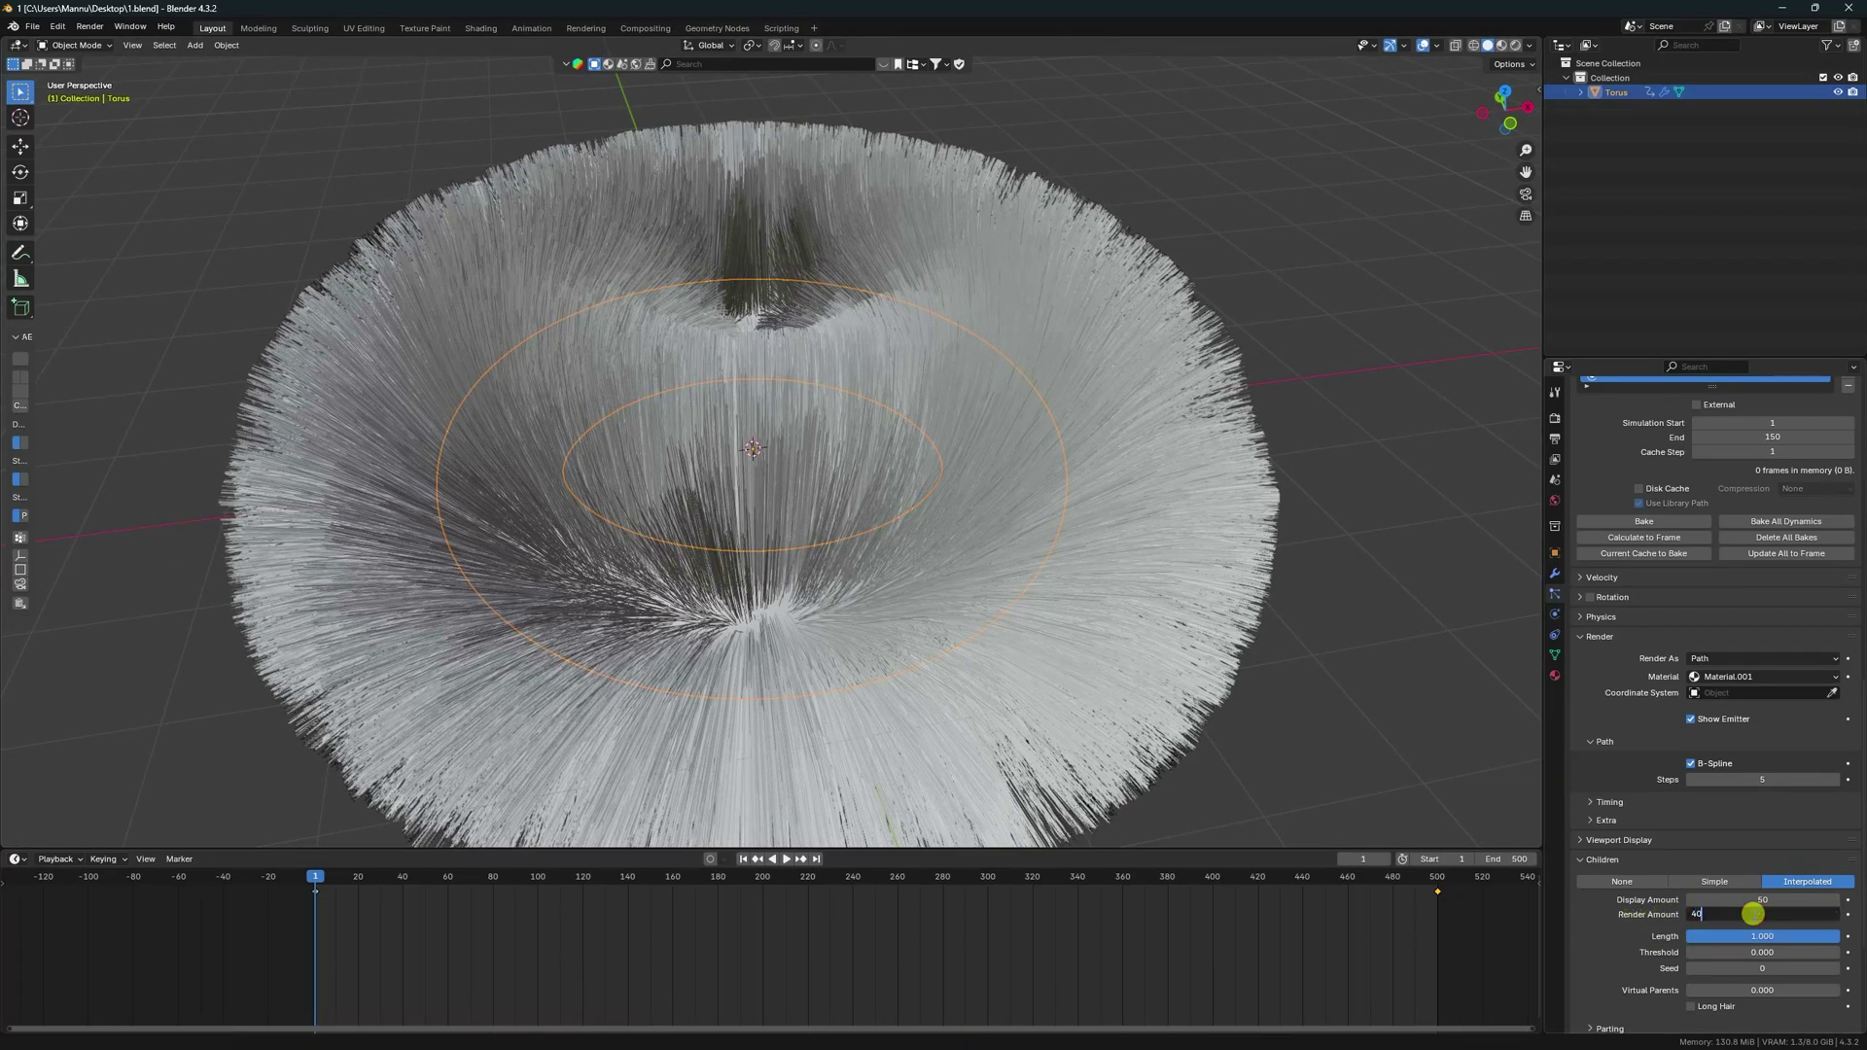
{"action": "key", "text": "Return"}
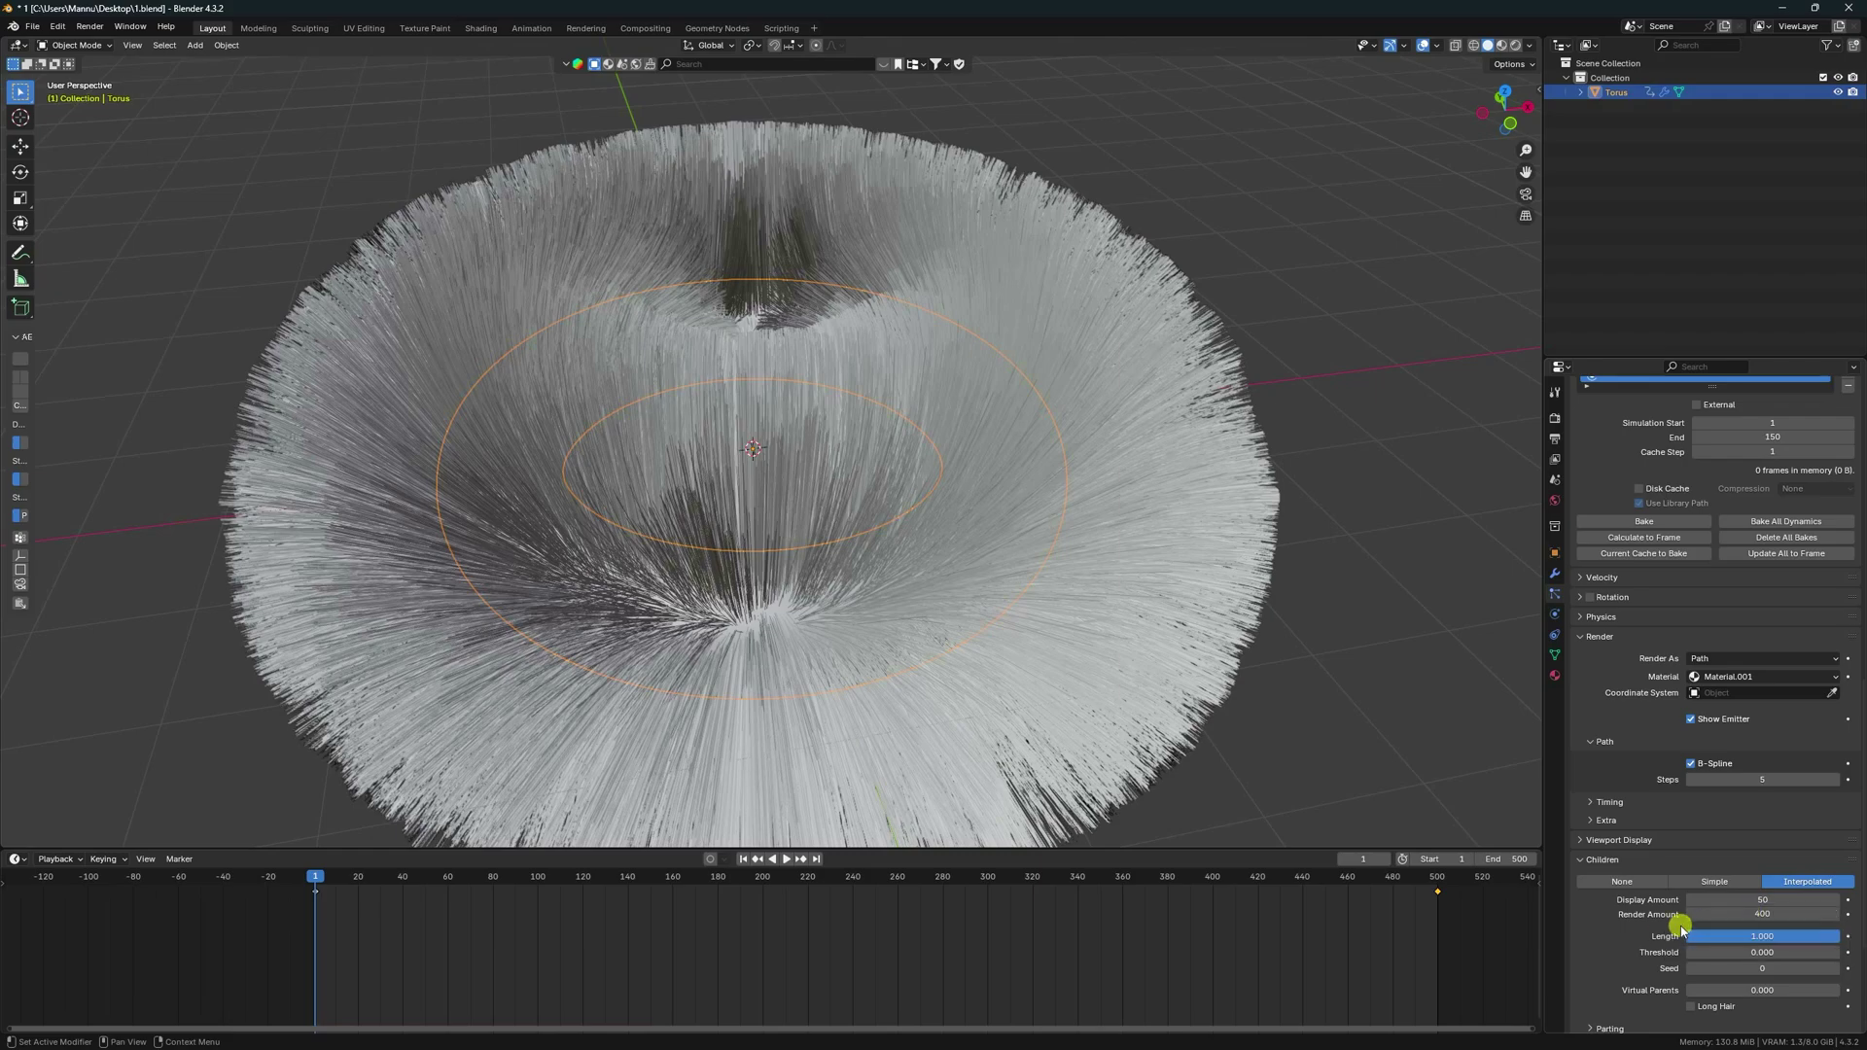
Step: Set the child hair Clump amount to 0.100
{"action": "scroll", "coordinate": [820, 409], "scroll_direction": "down", "scroll_amount": 3}
{"action": "scroll", "coordinate": [846, 457], "scroll_direction": "down", "scroll_amount": 2}
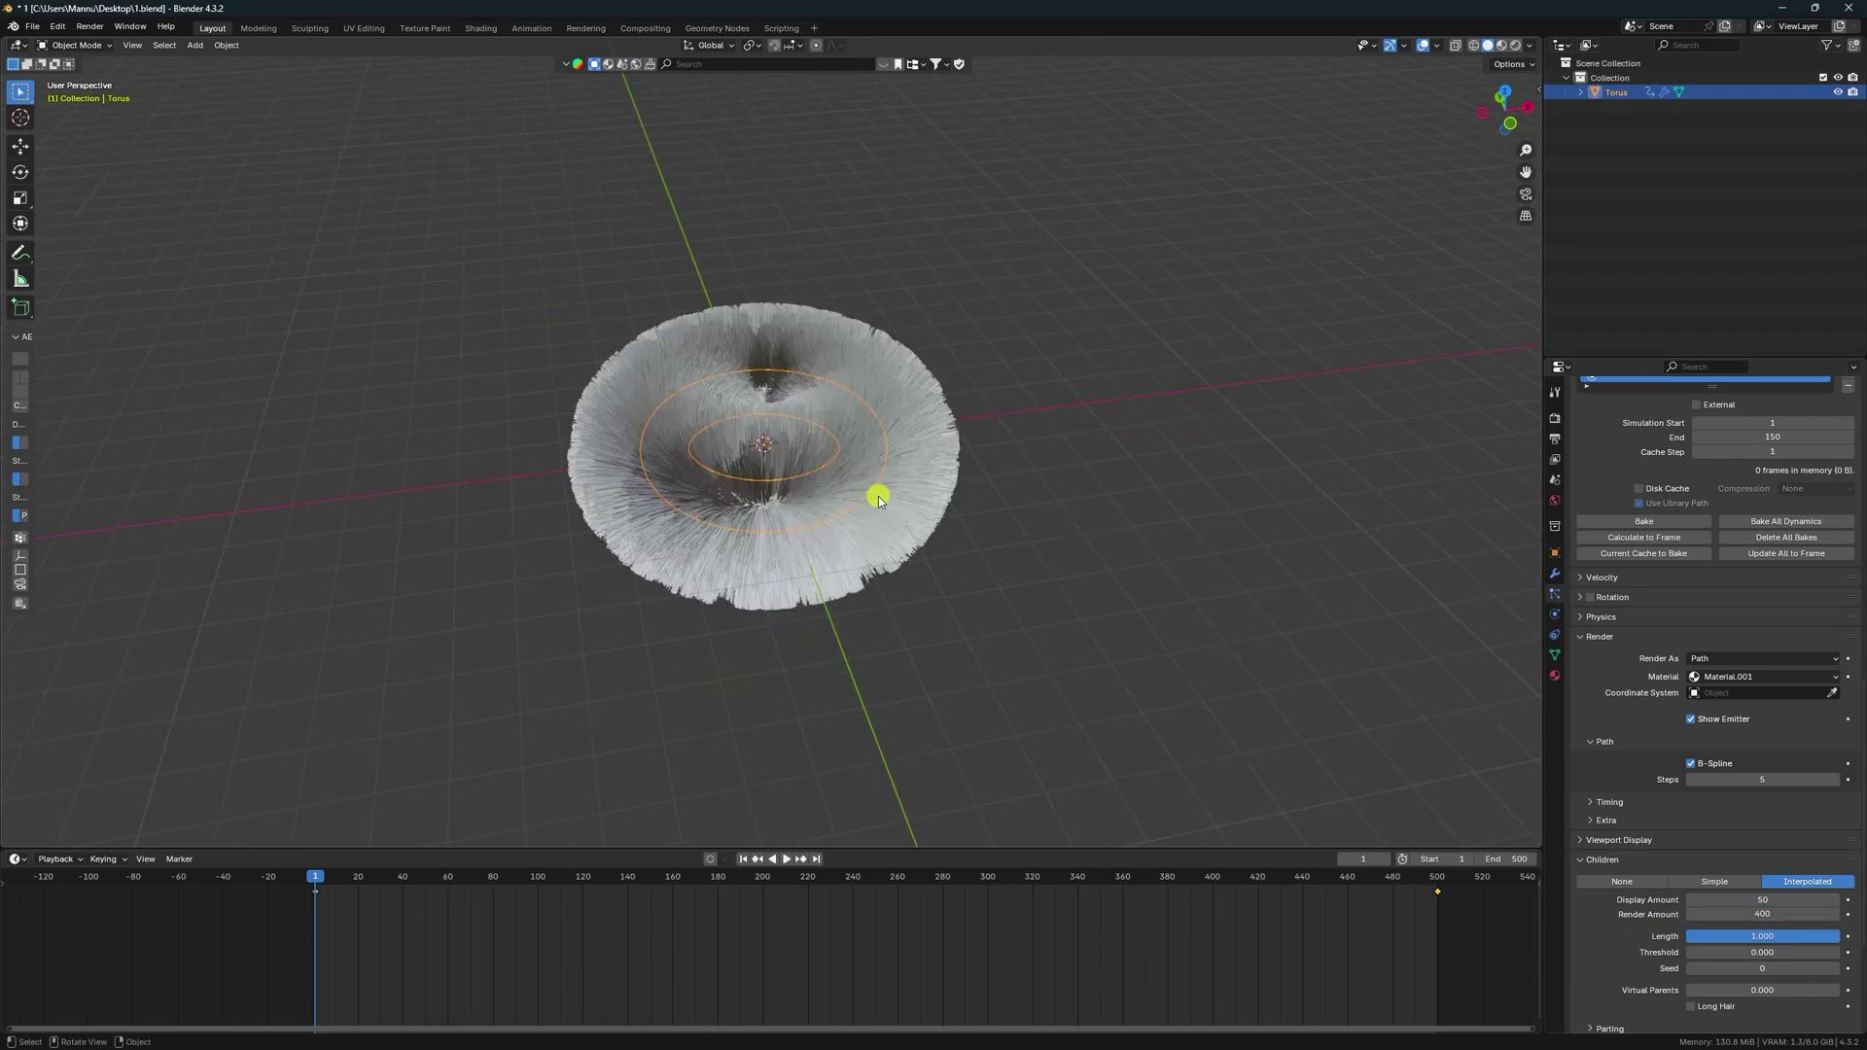
{"action": "scroll", "coordinate": [870, 496], "scroll_direction": "up", "scroll_amount": 5}
{"action": "scroll", "coordinate": [1622, 963], "scroll_direction": "down", "scroll_amount": 4}
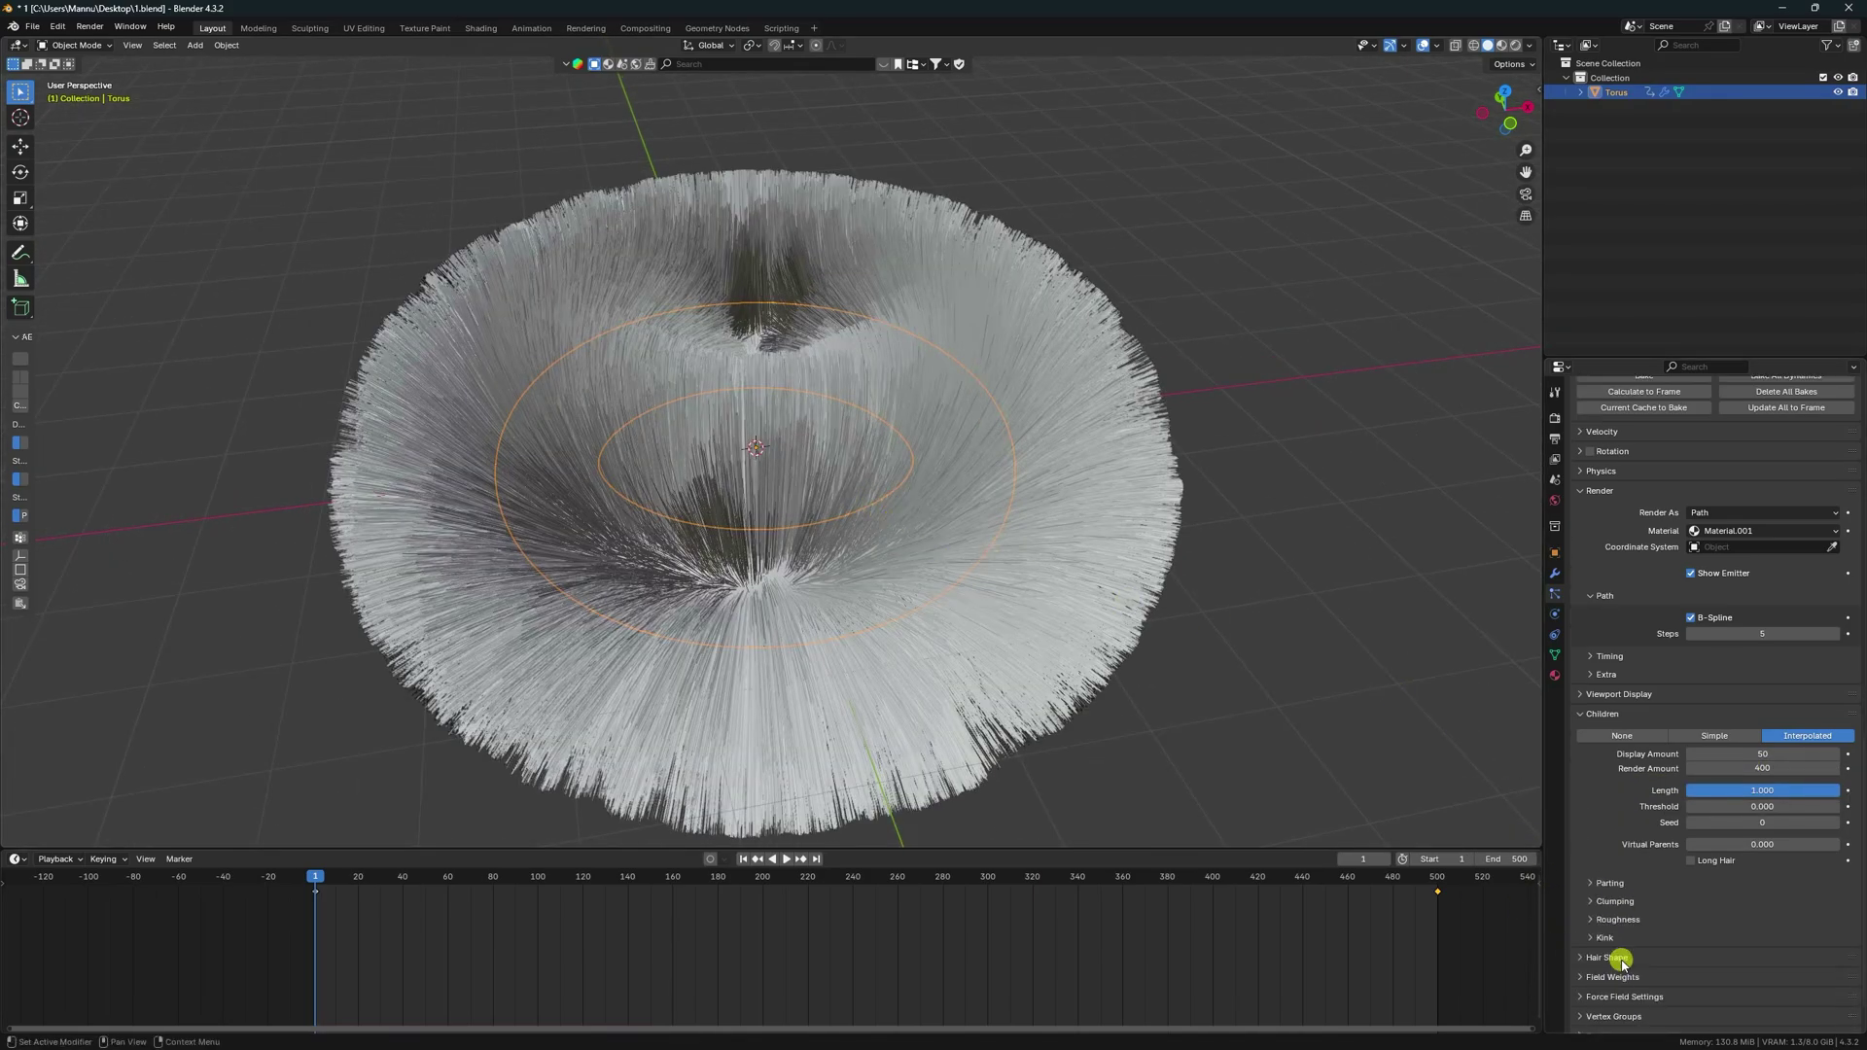
{"action": "left_click", "coordinate": [1595, 911]}
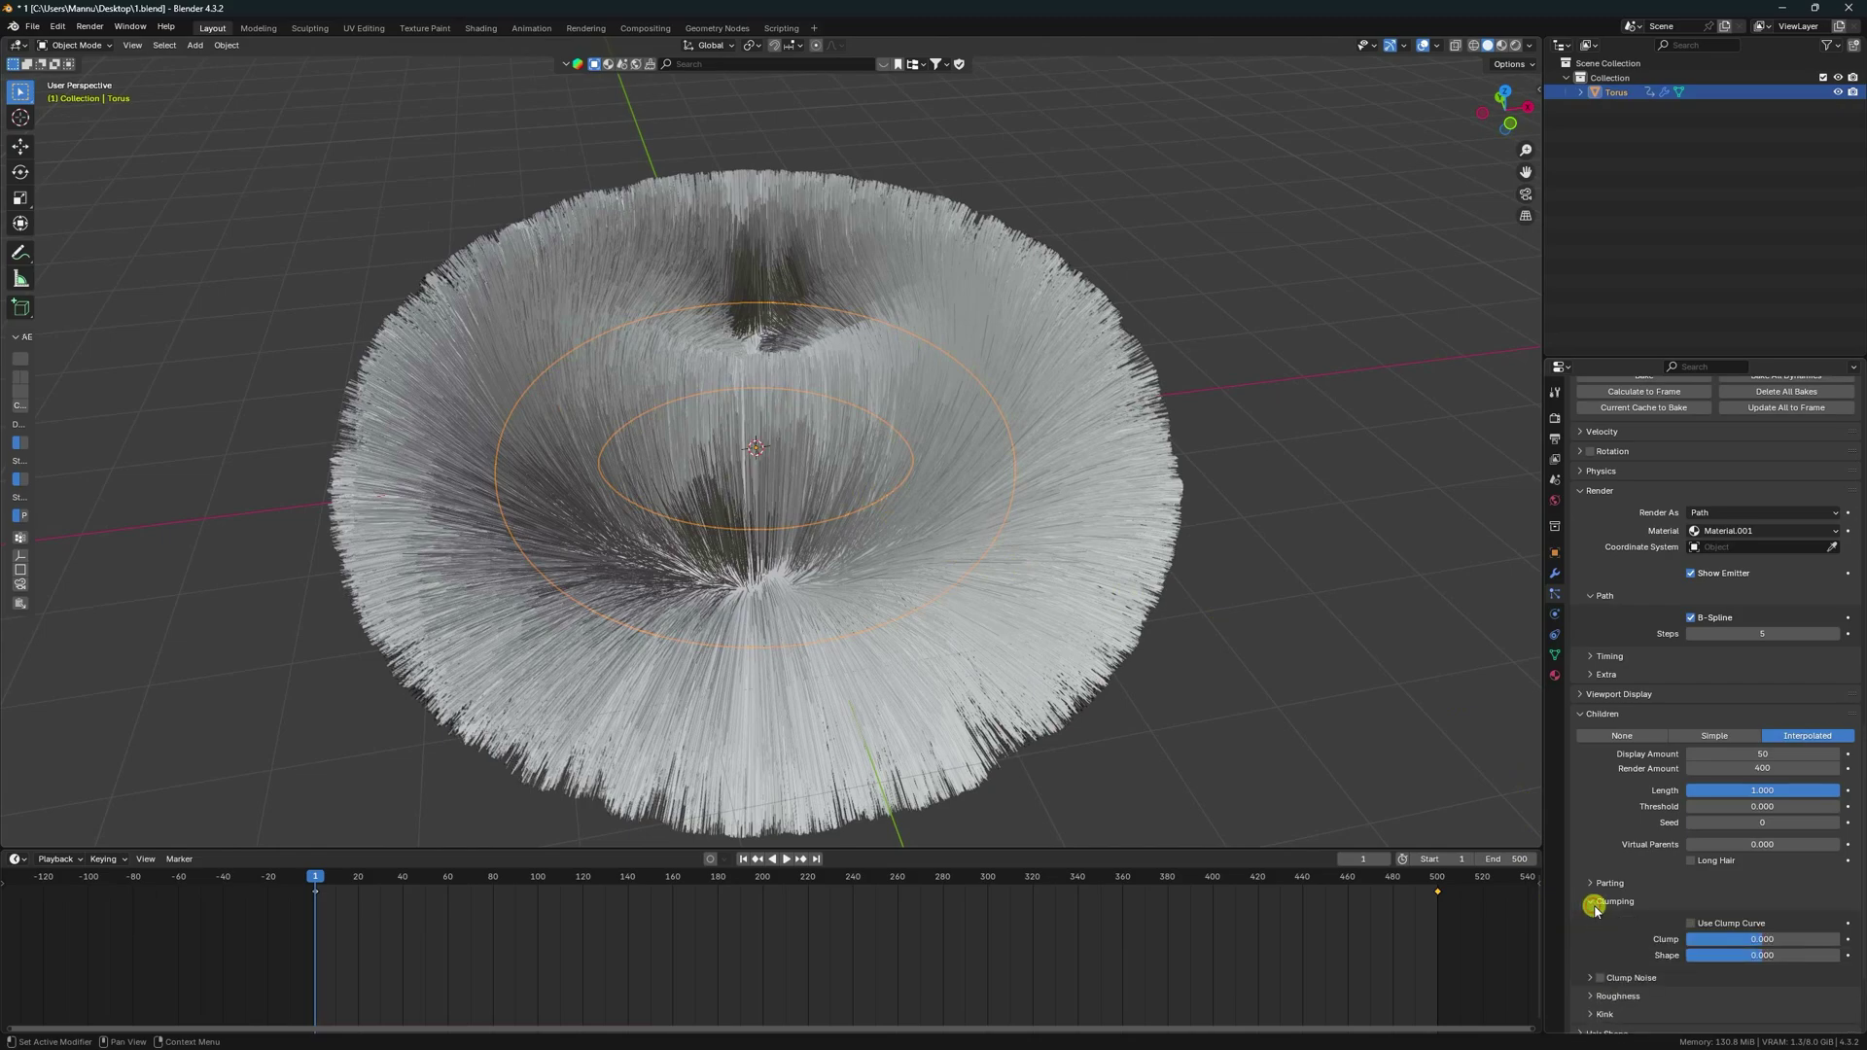
{"action": "left_click", "coordinate": [1717, 939]}
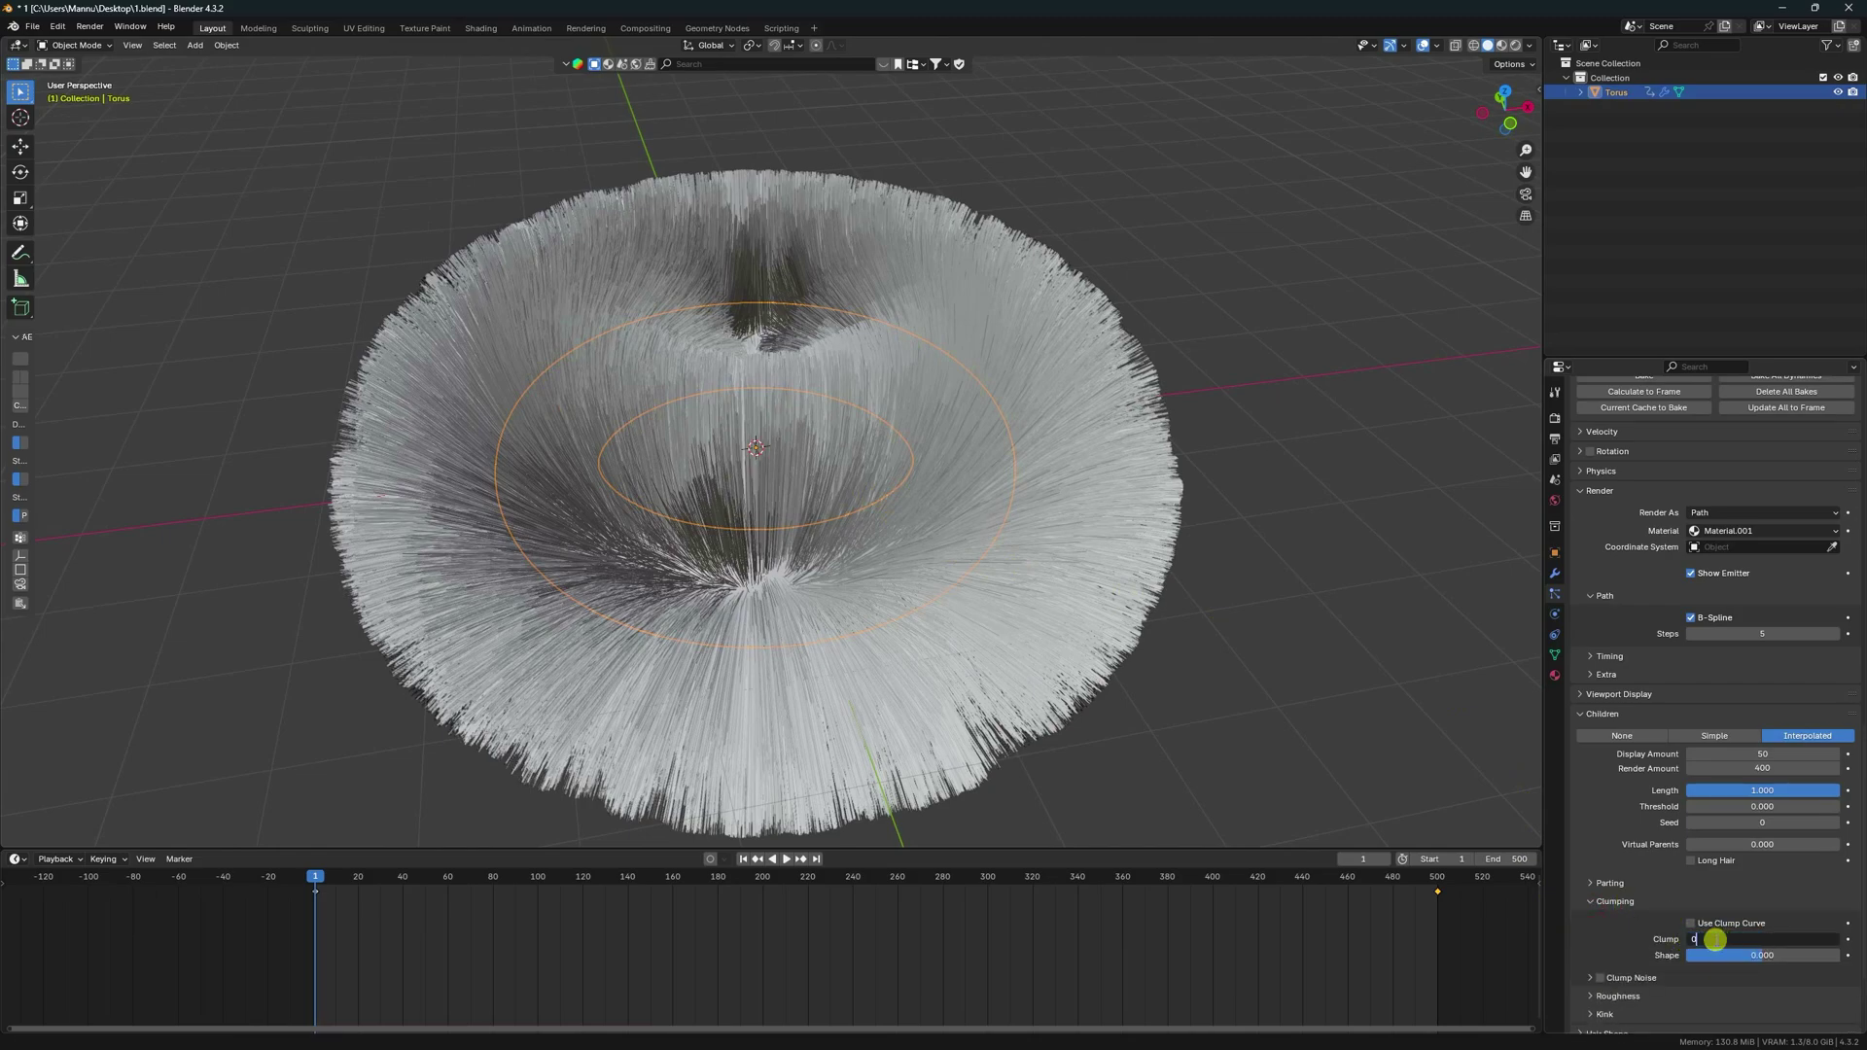
{"action": "key", "text": "Return"}
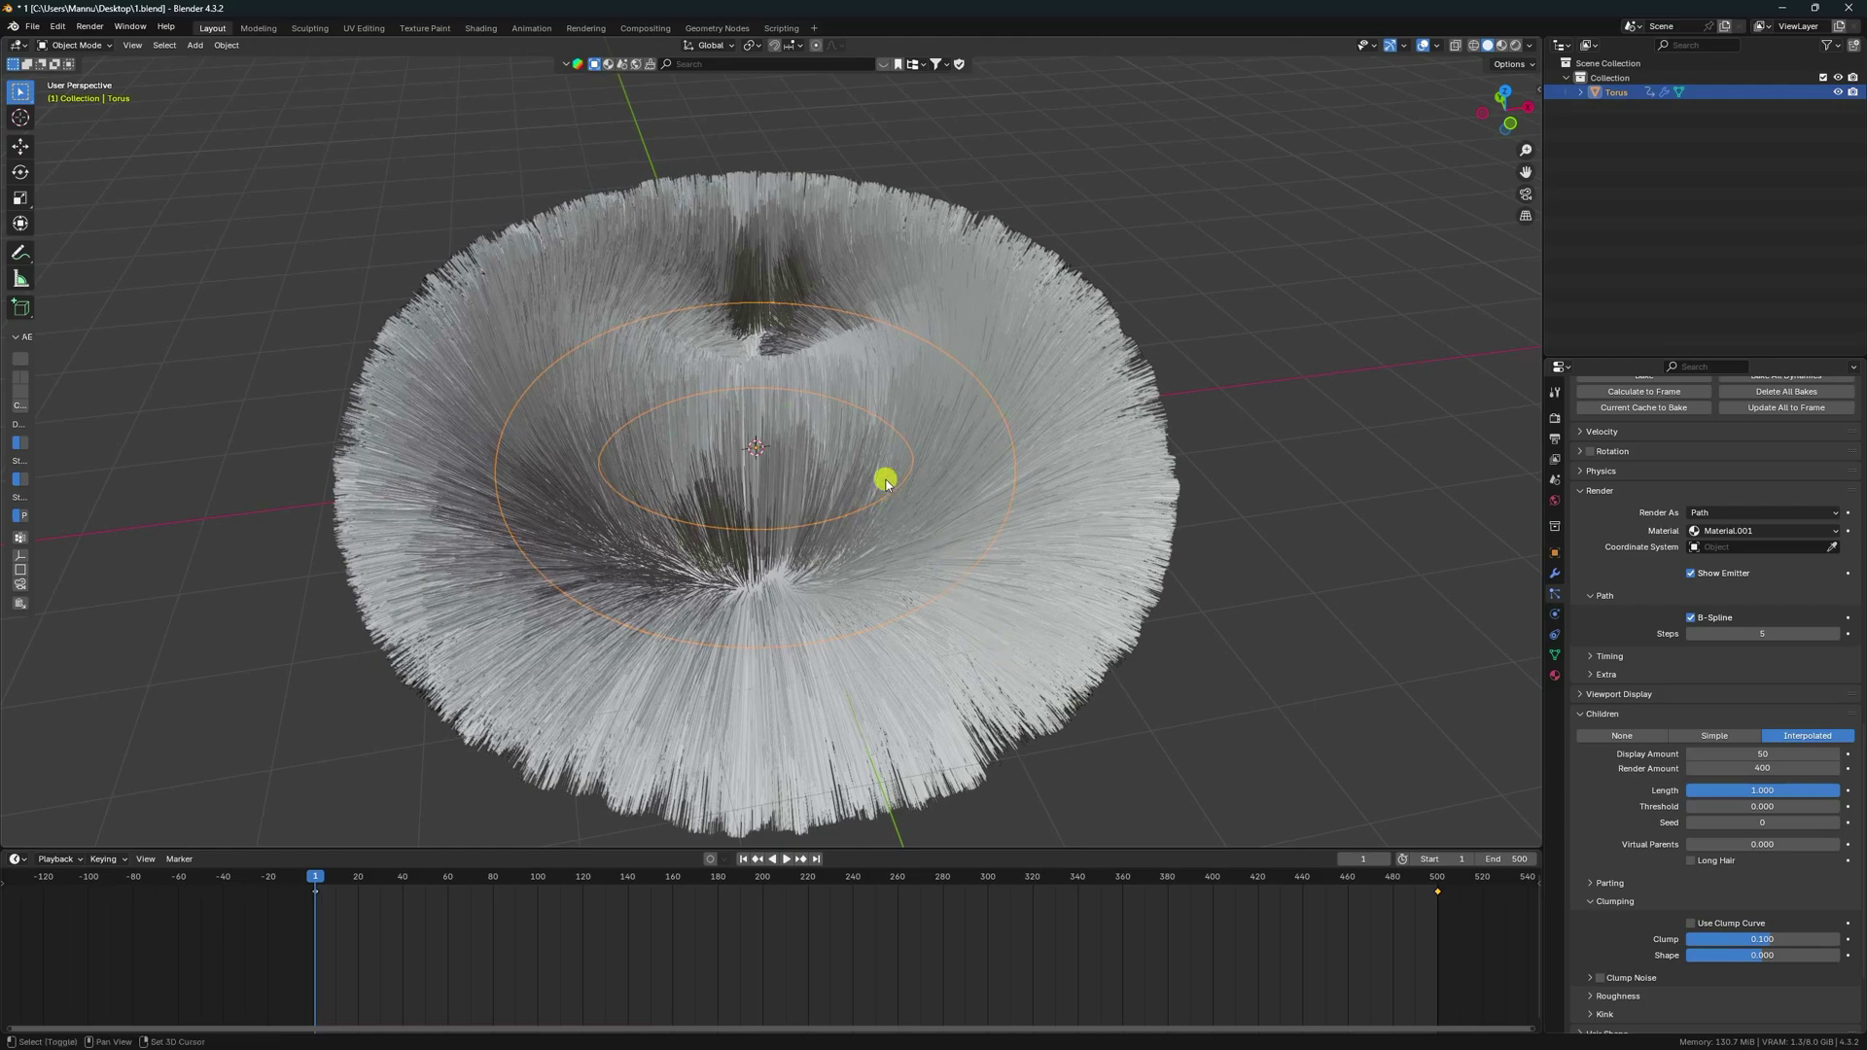
{"action": "middle_click_drag", "start_coordinate": [888, 479], "coordinate": [846, 750]}
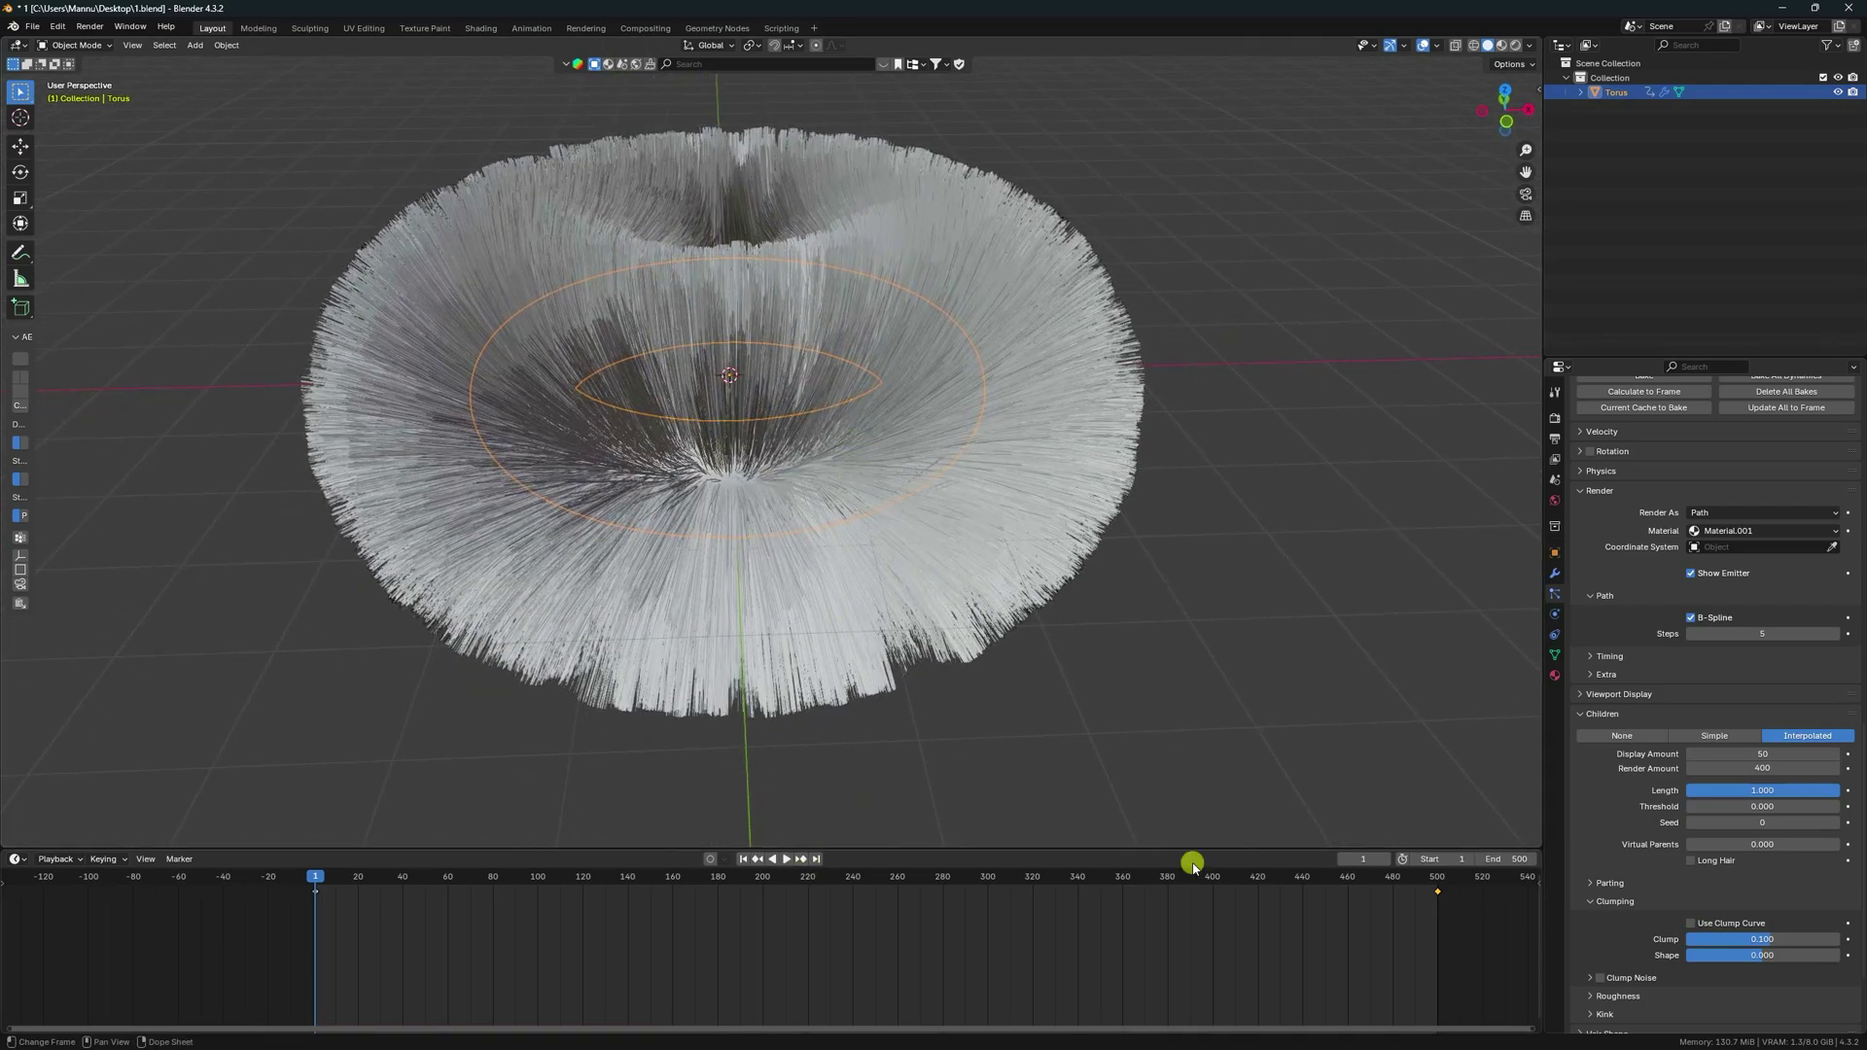
{"action": "scroll", "coordinate": [1624, 812], "scroll_direction": "up", "scroll_amount": 8}
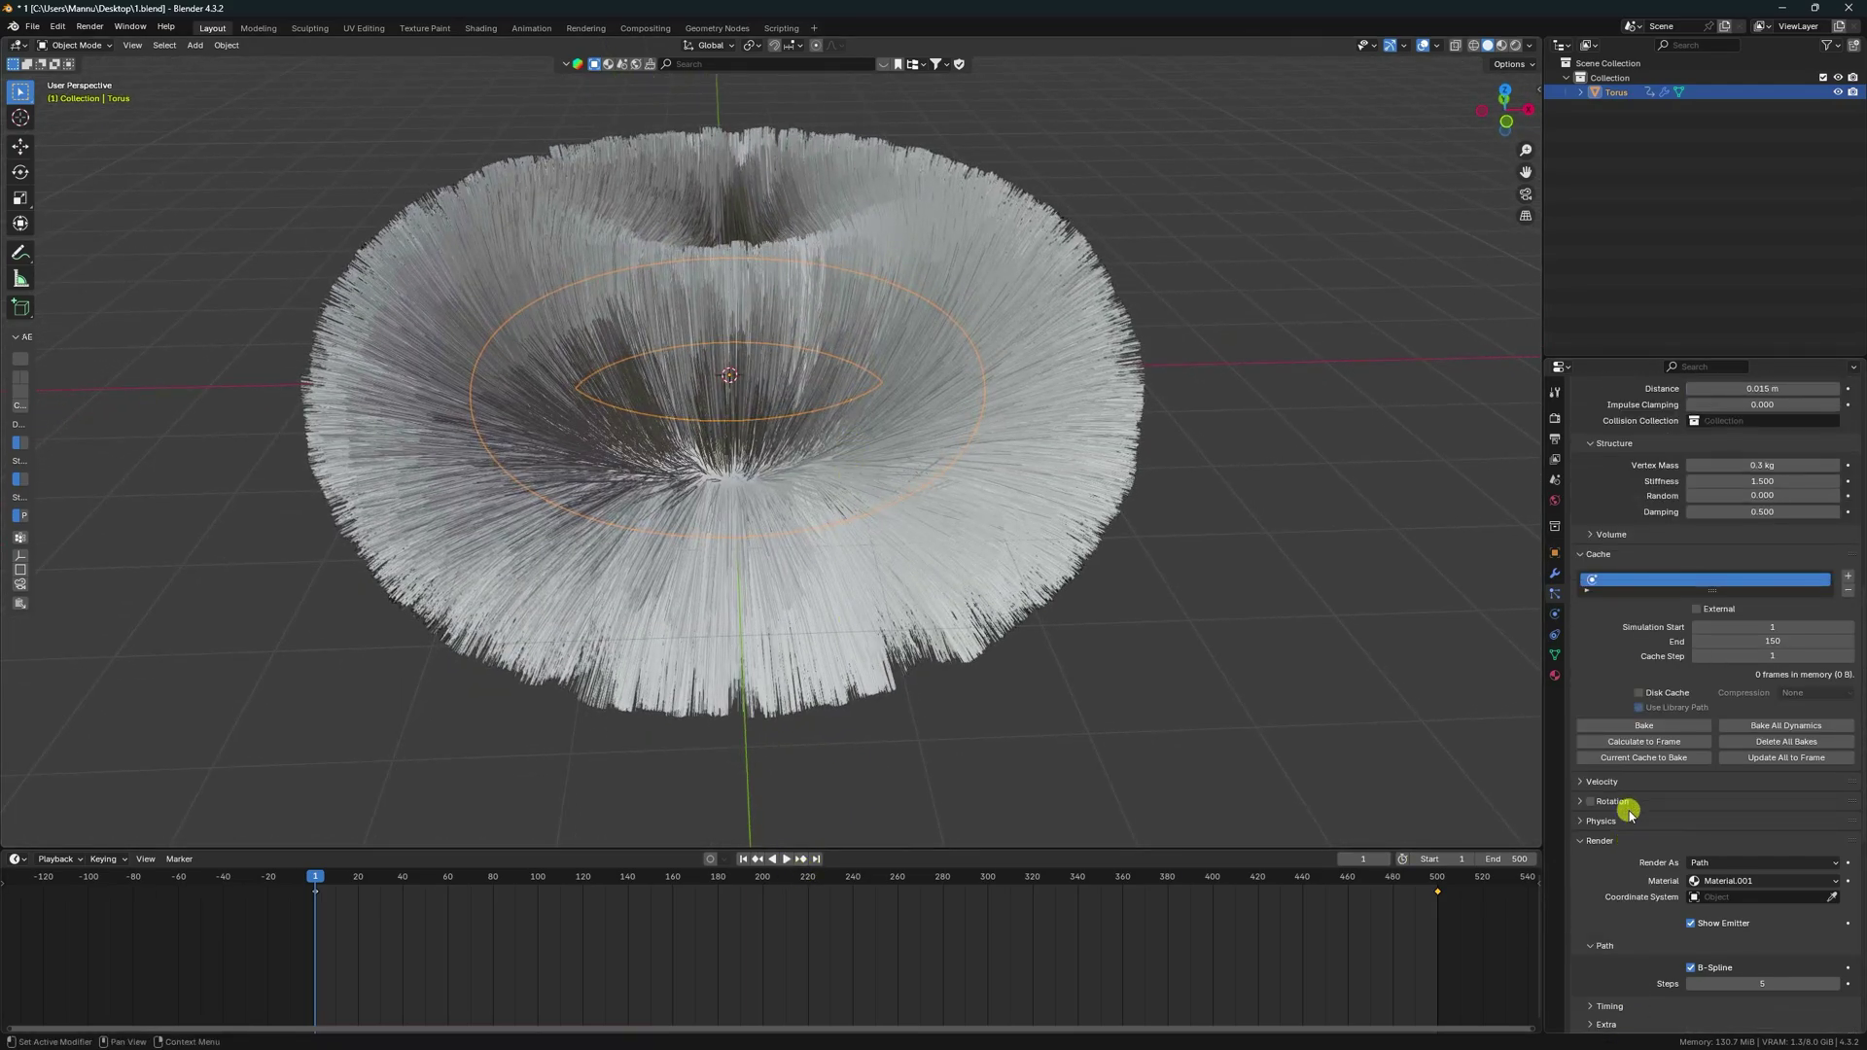
Step: Bake the hair dynamics and play the animation, orbiting to watch the fur sway
{"action": "left_click", "coordinate": [1645, 726]}
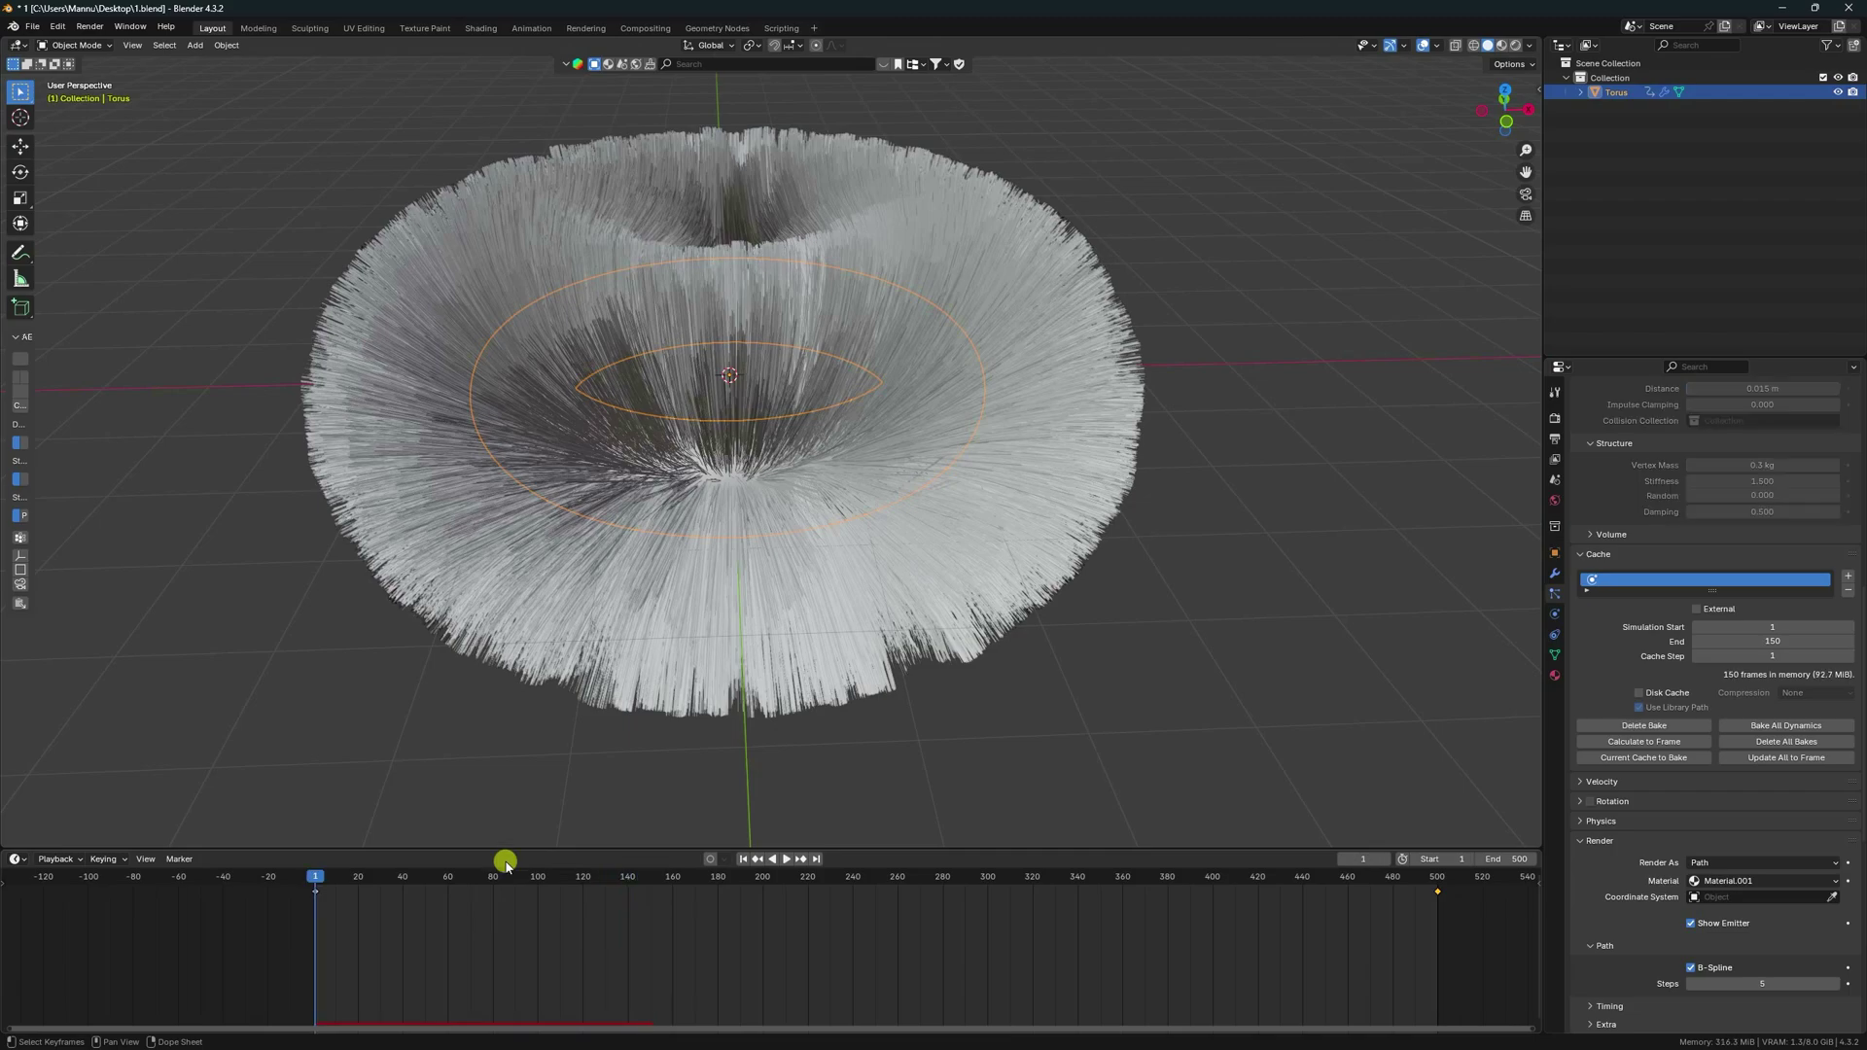
{"action": "left_click", "coordinate": [786, 859]}
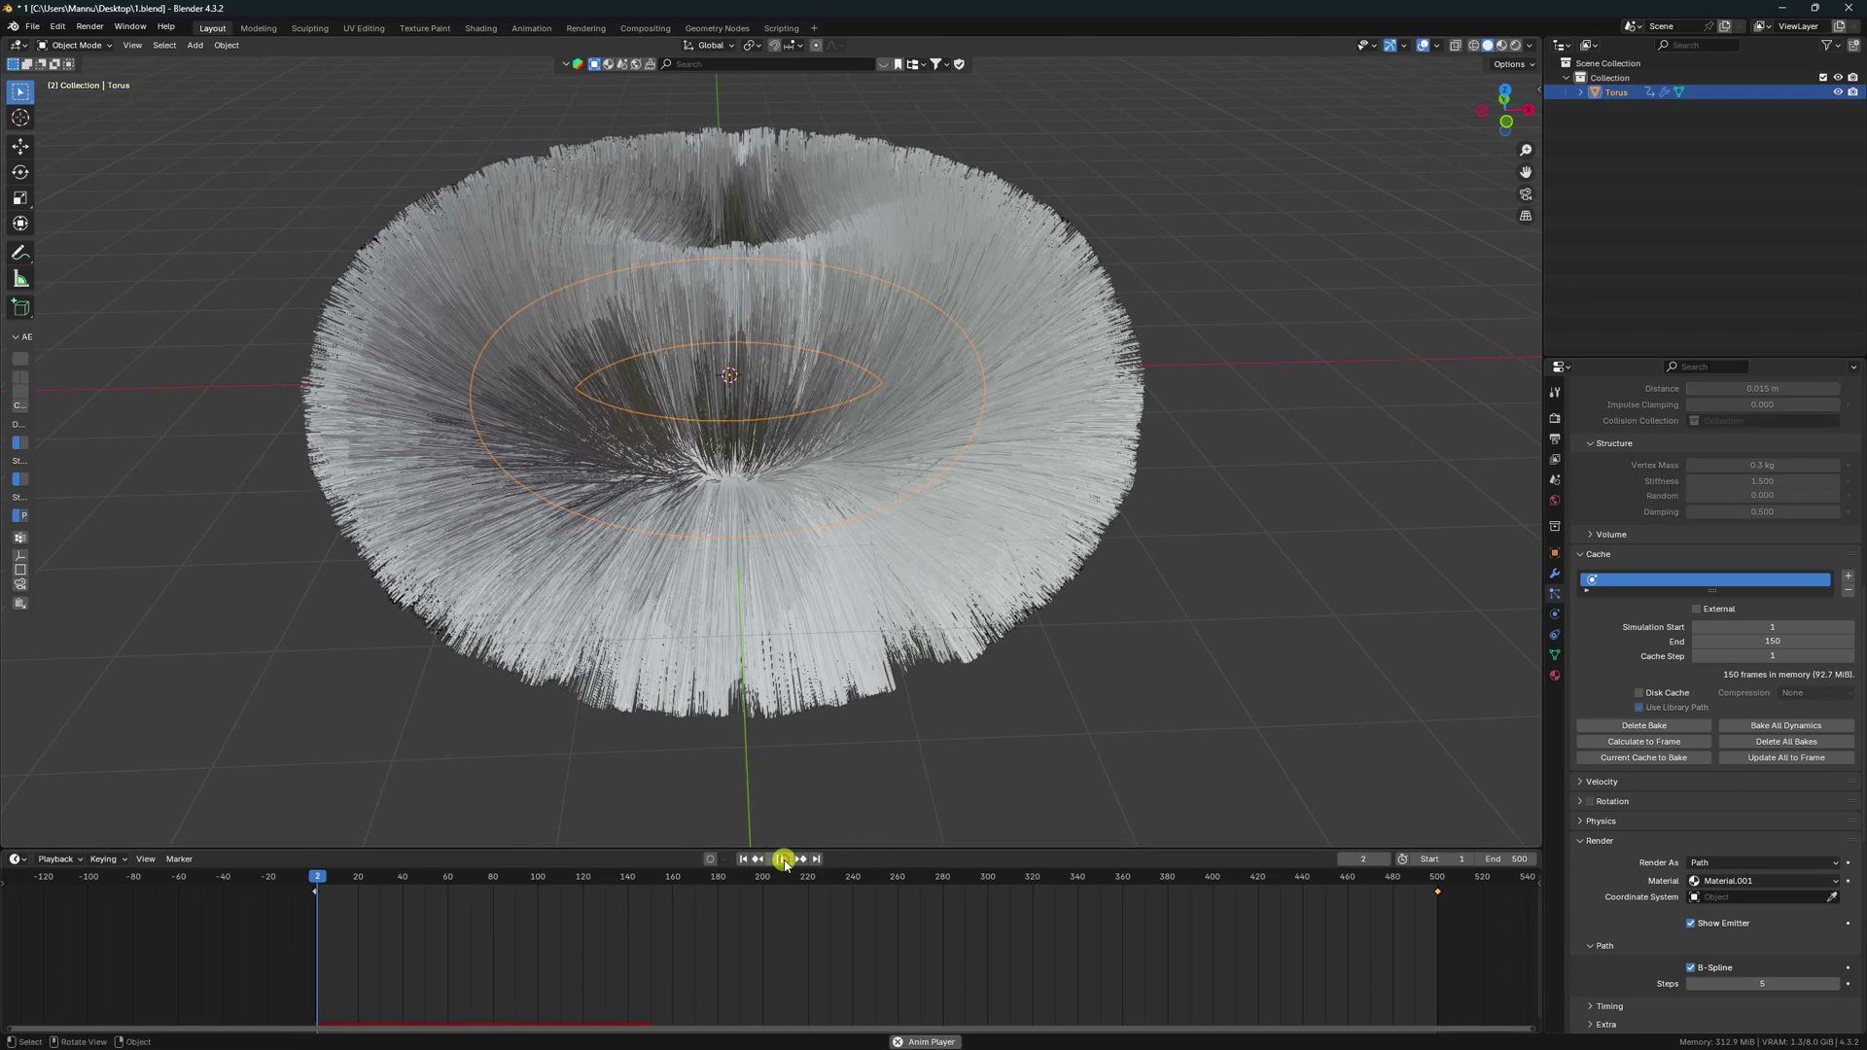
{"action": "middle_click_drag", "start_coordinate": [720, 617], "coordinate": [653, 431]}
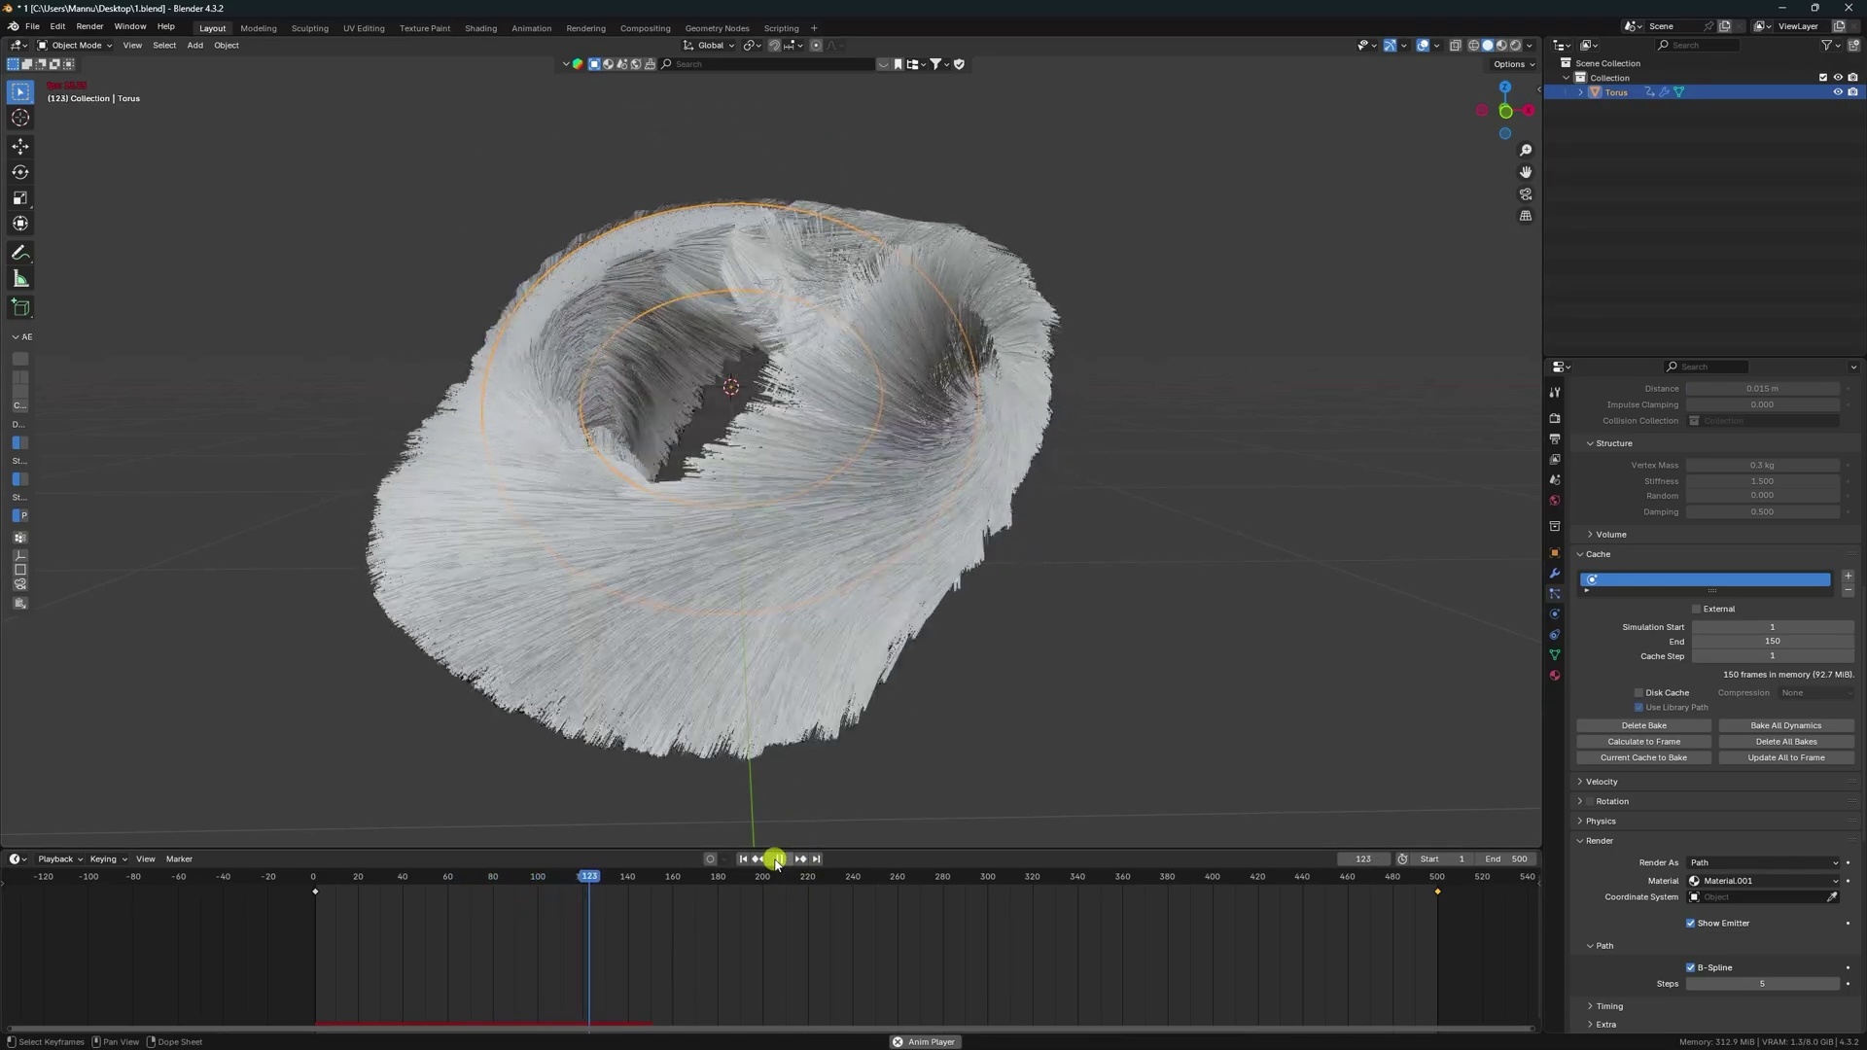
Step: Stop playback and render with Cycles on GPU Compute at 128 max samples
{"action": "left_click", "coordinate": [774, 859]}
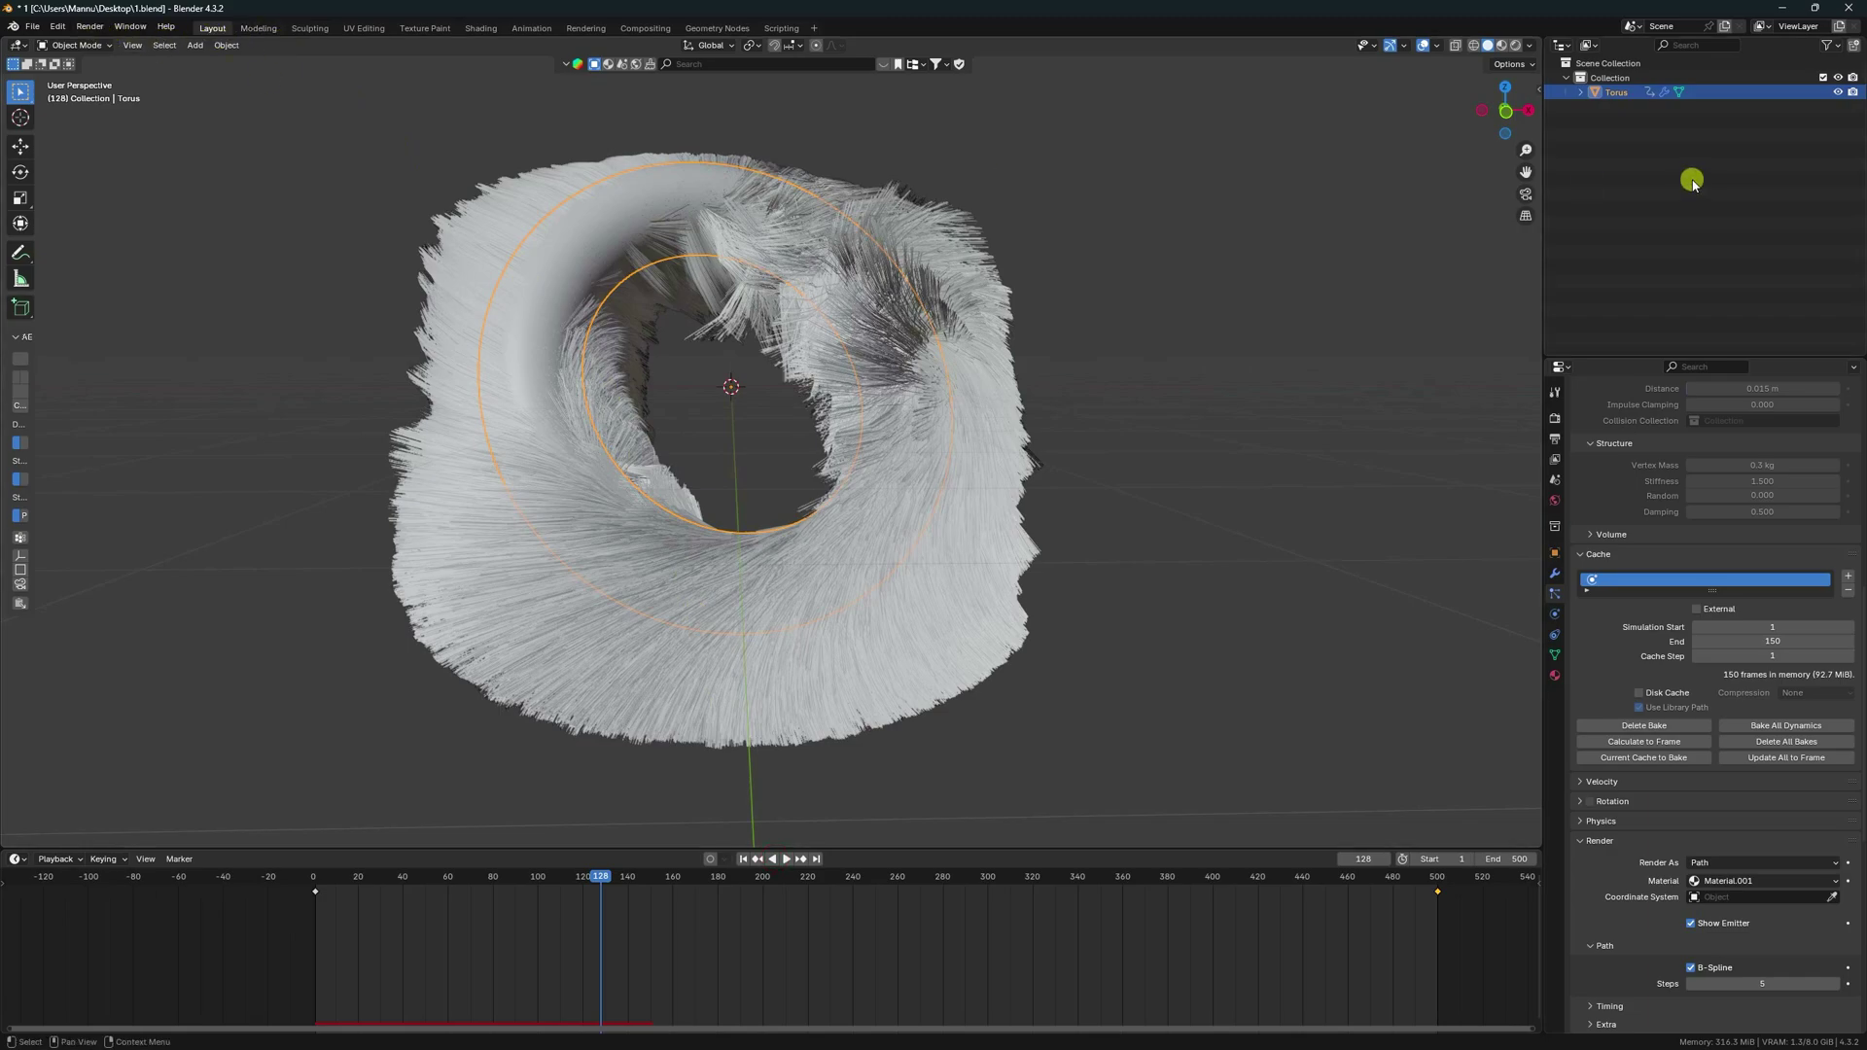
{"action": "left_click", "coordinate": [1553, 421]}
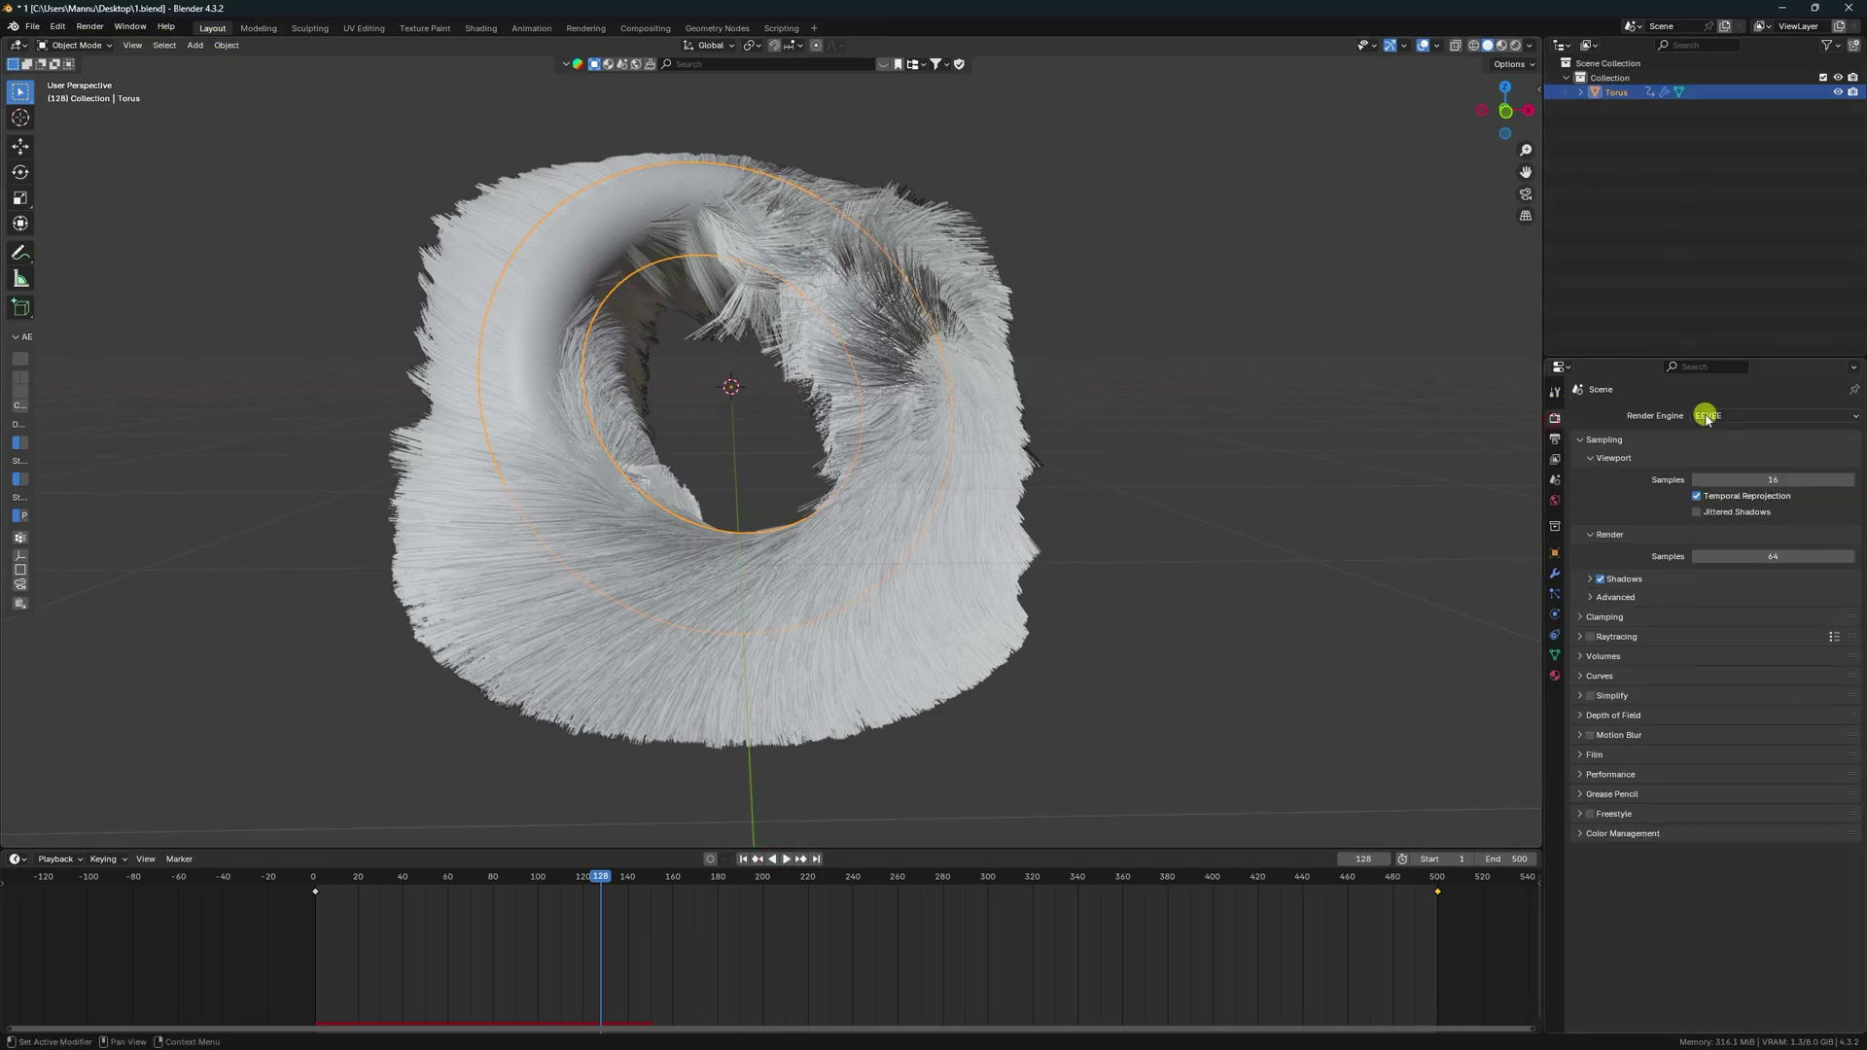
{"action": "left_click", "coordinate": [1708, 415]}
{"action": "left_click", "coordinate": [1709, 465]}
{"action": "left_click", "coordinate": [1718, 452]}
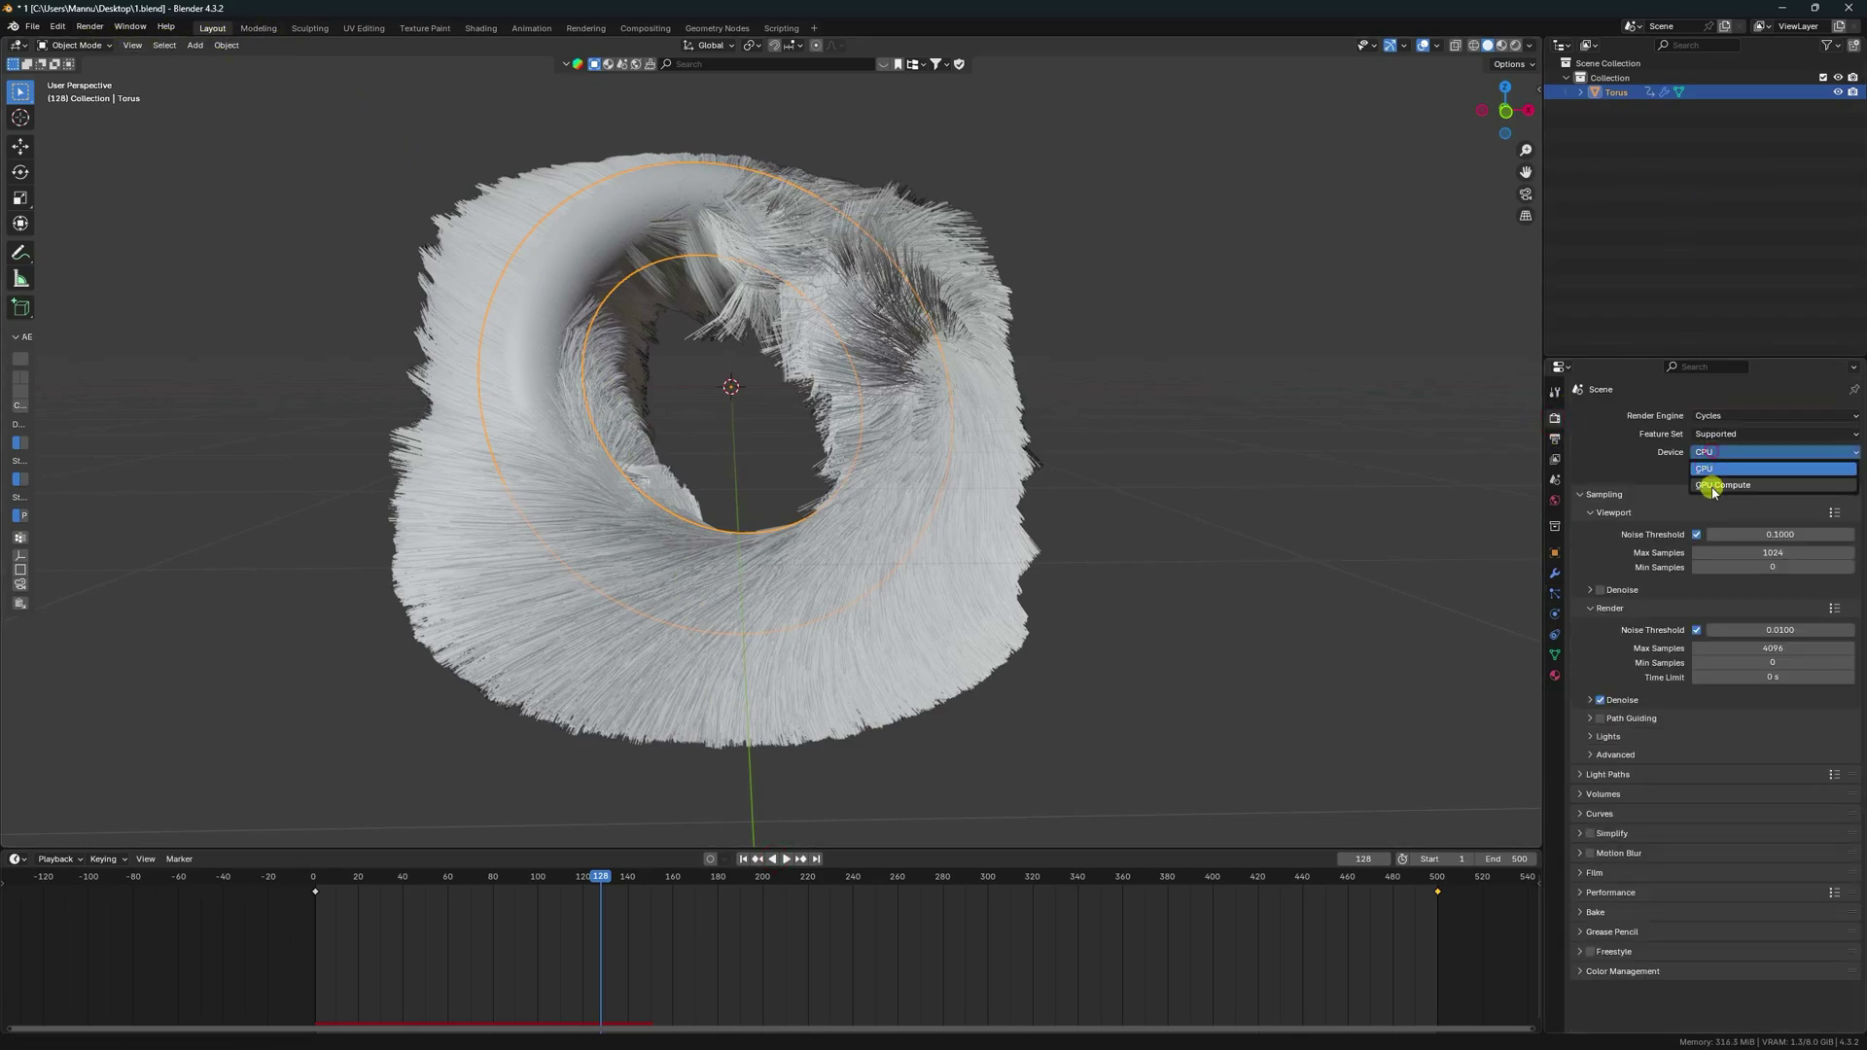
{"action": "left_click", "coordinate": [1718, 471]}
{"action": "left_click", "coordinate": [1752, 630]}
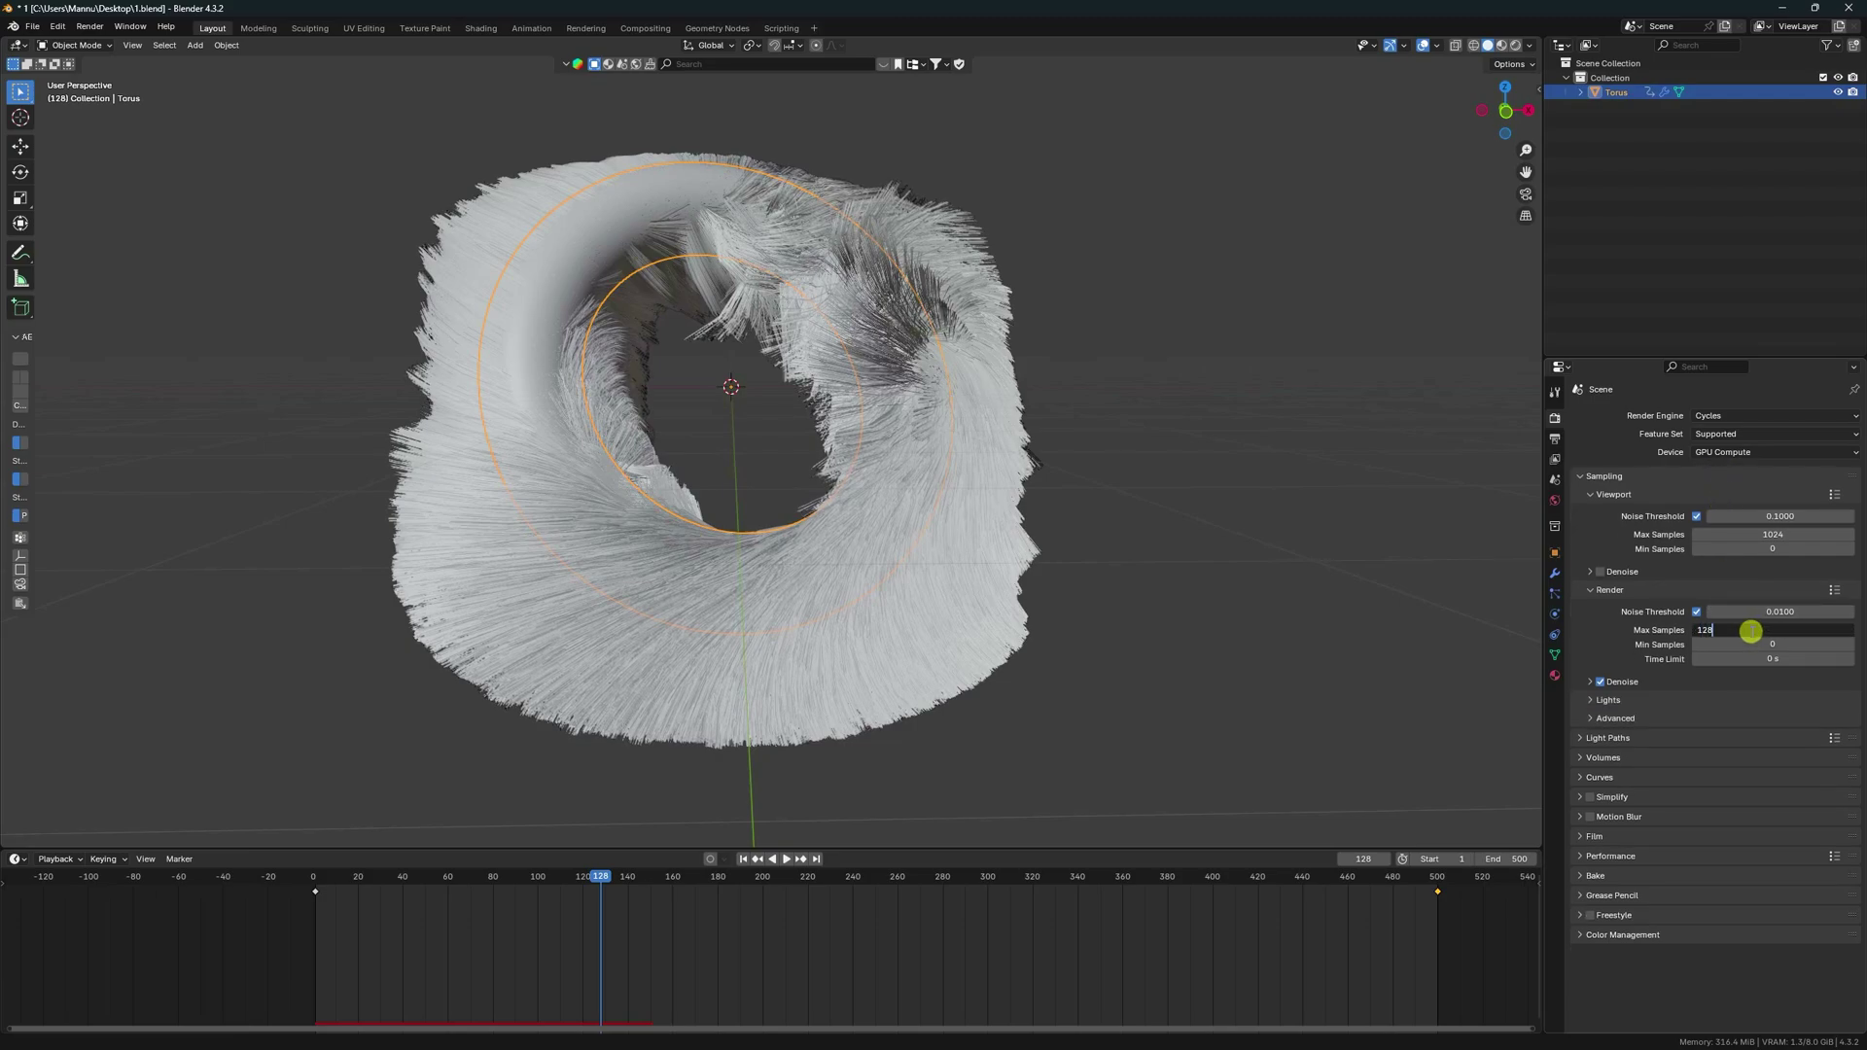
{"action": "key", "text": "Return"}
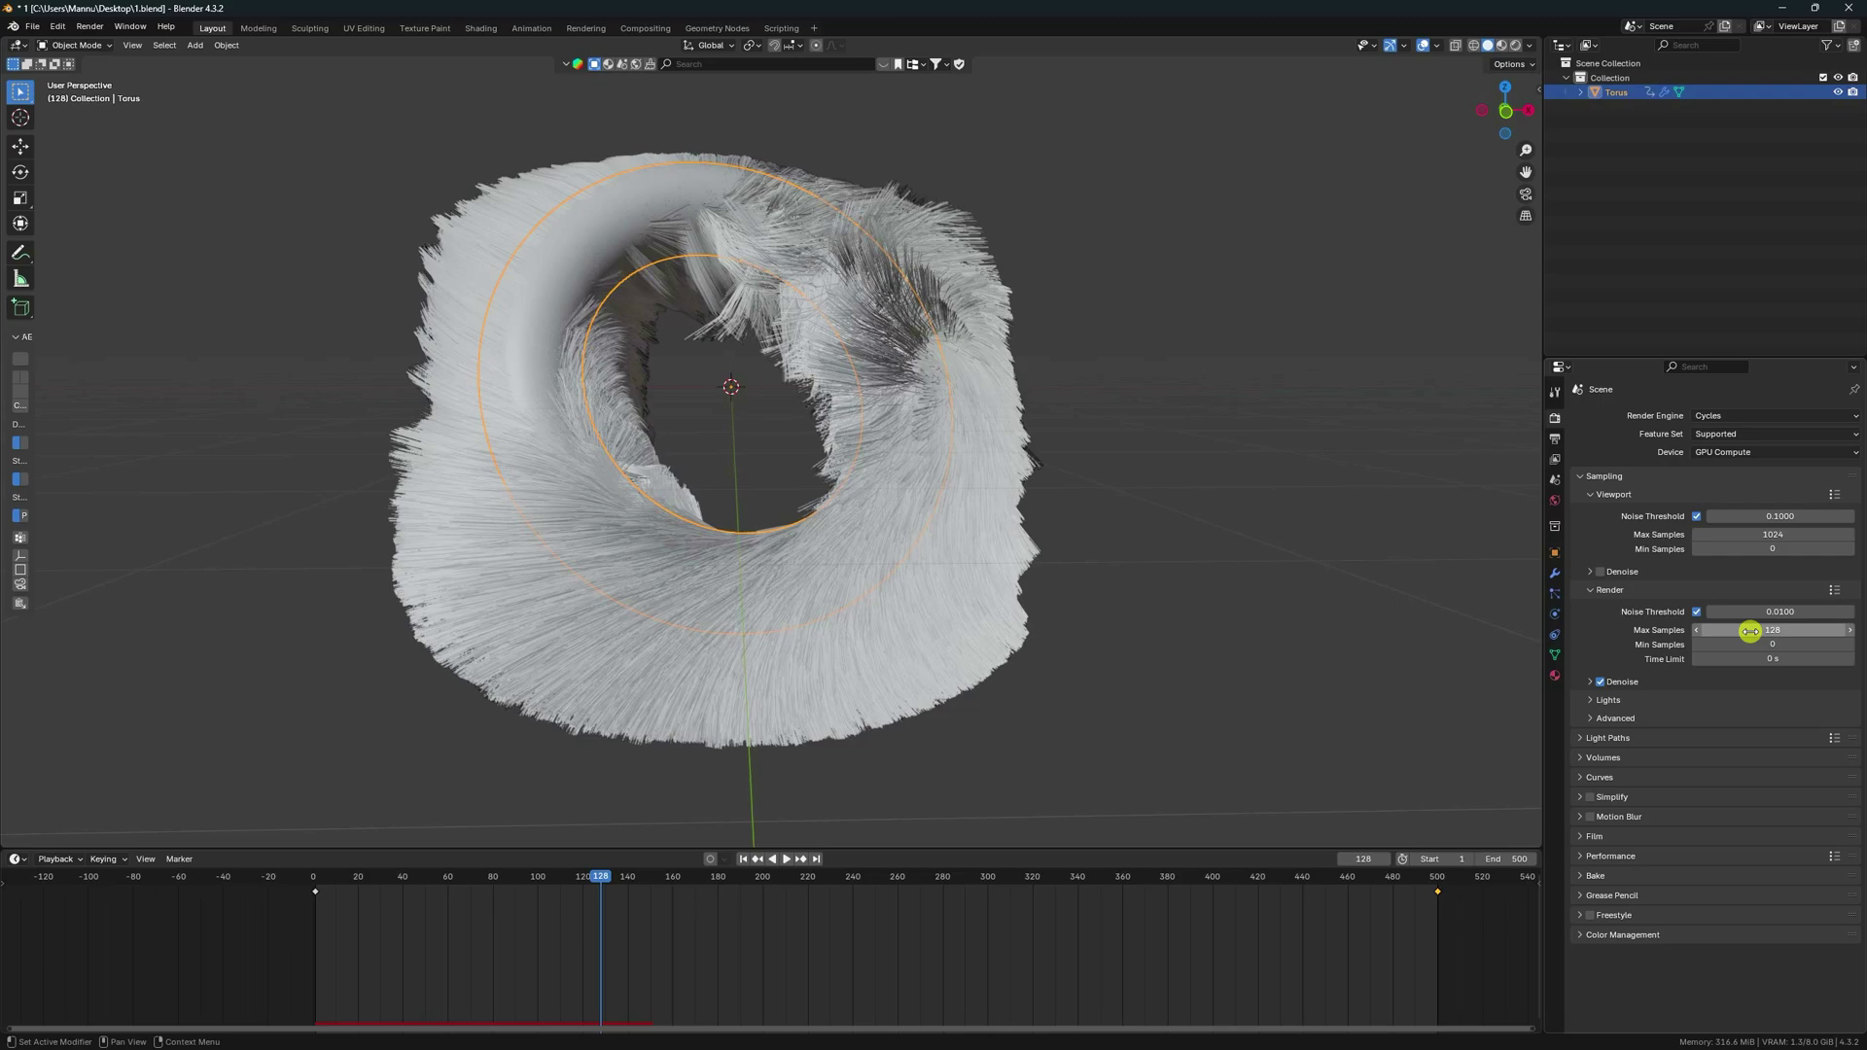
Step: Set the output frame rate to 30 fps
{"action": "left_click", "coordinate": [1555, 439]}
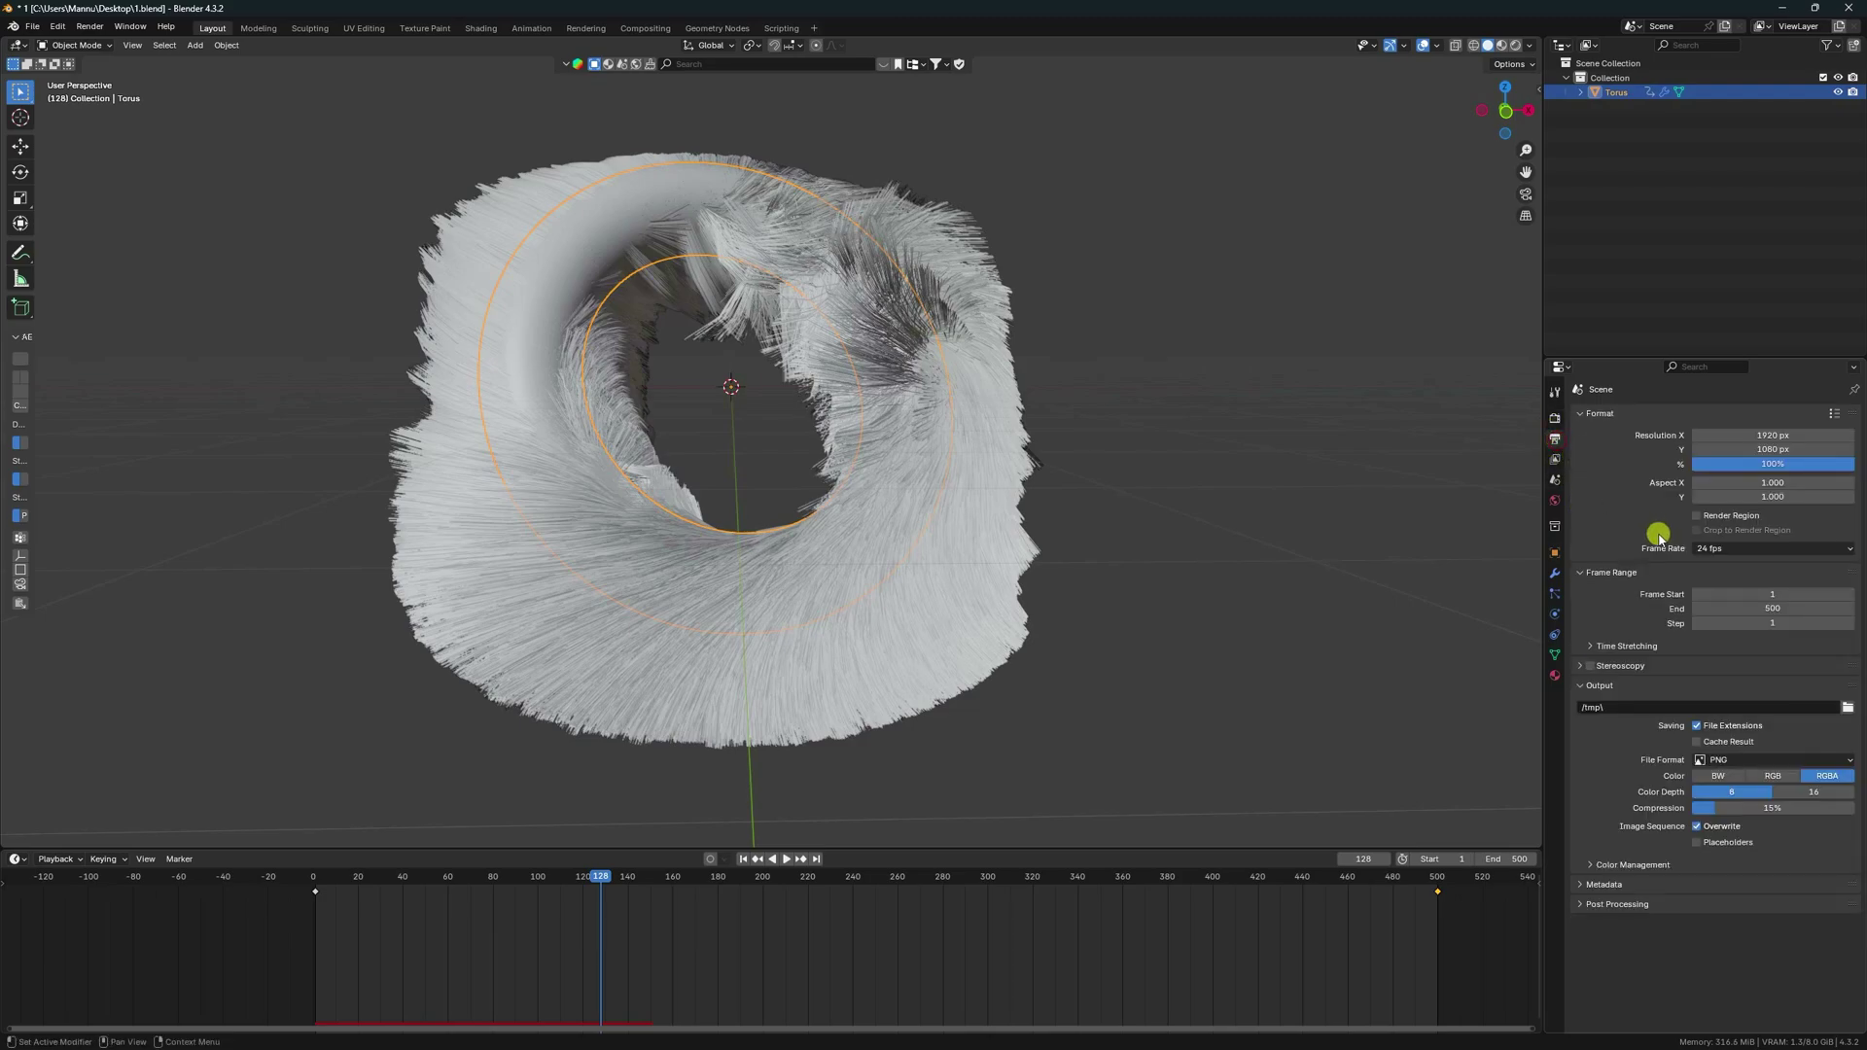
{"action": "left_click", "coordinate": [1693, 551]}
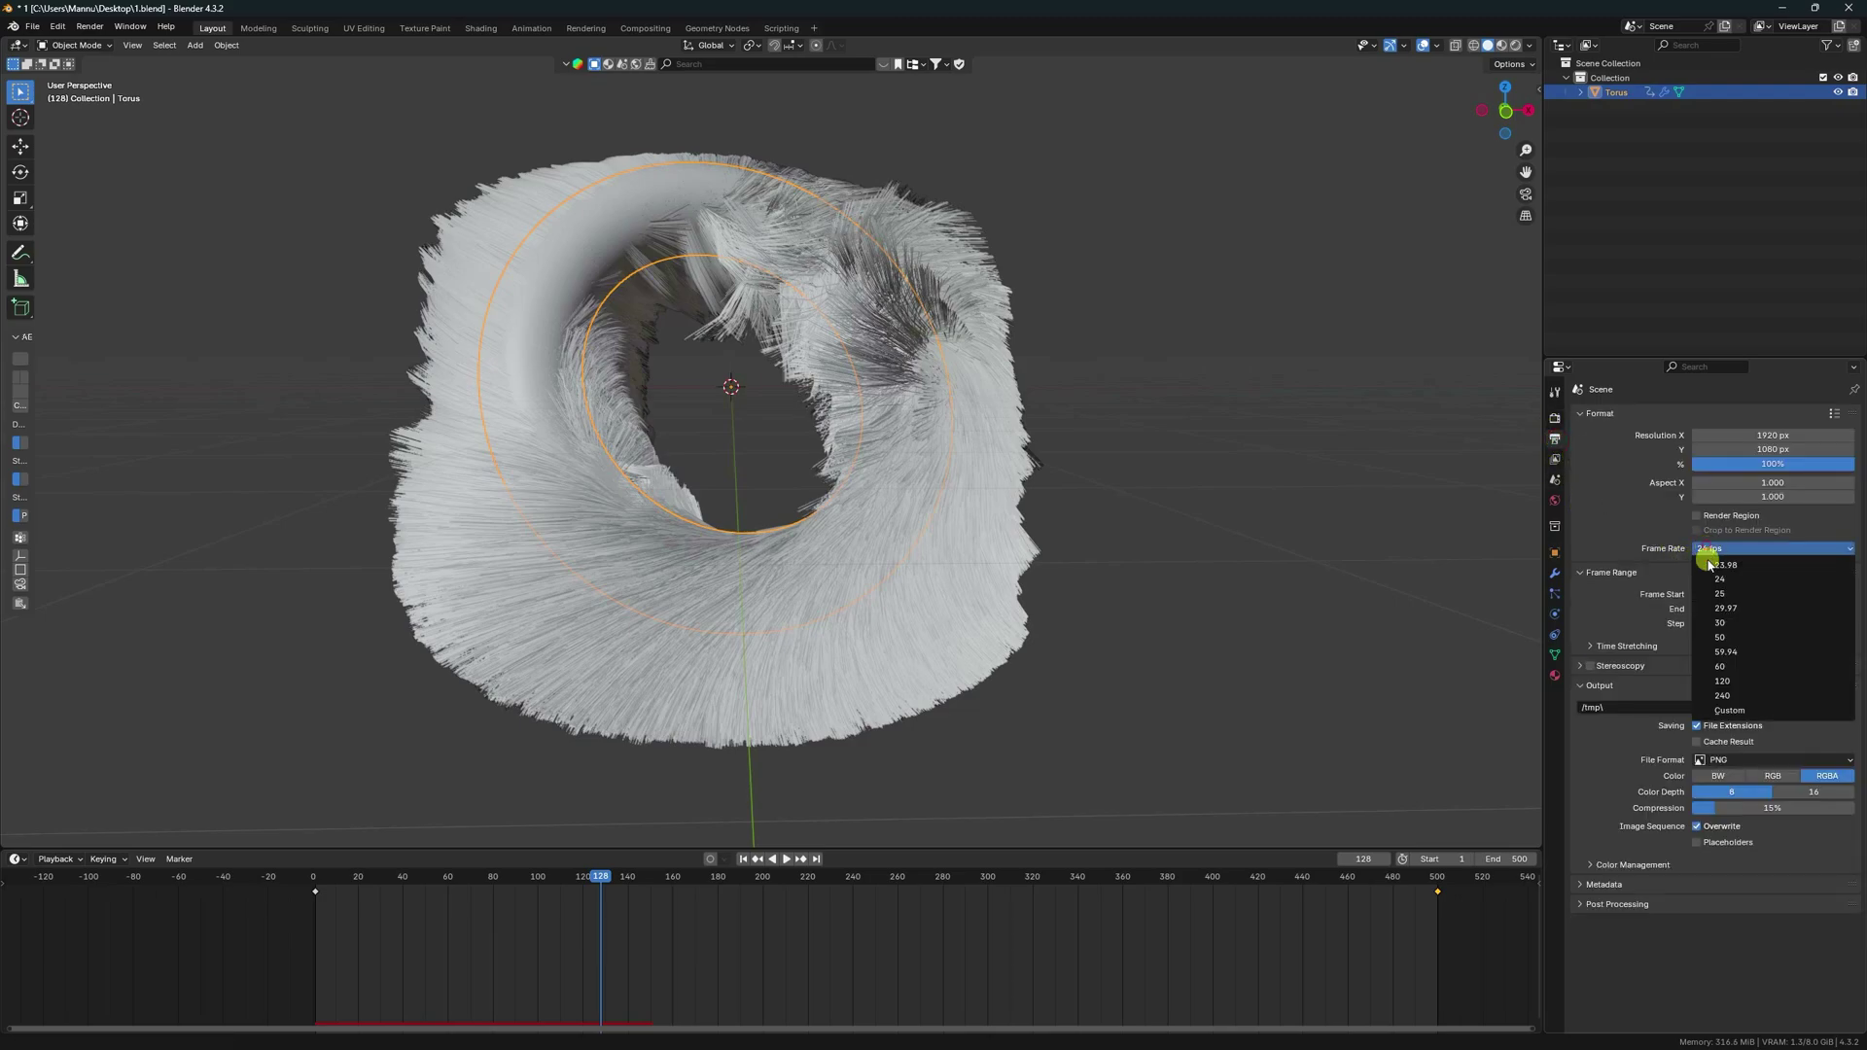
{"action": "left_click", "coordinate": [1719, 627]}
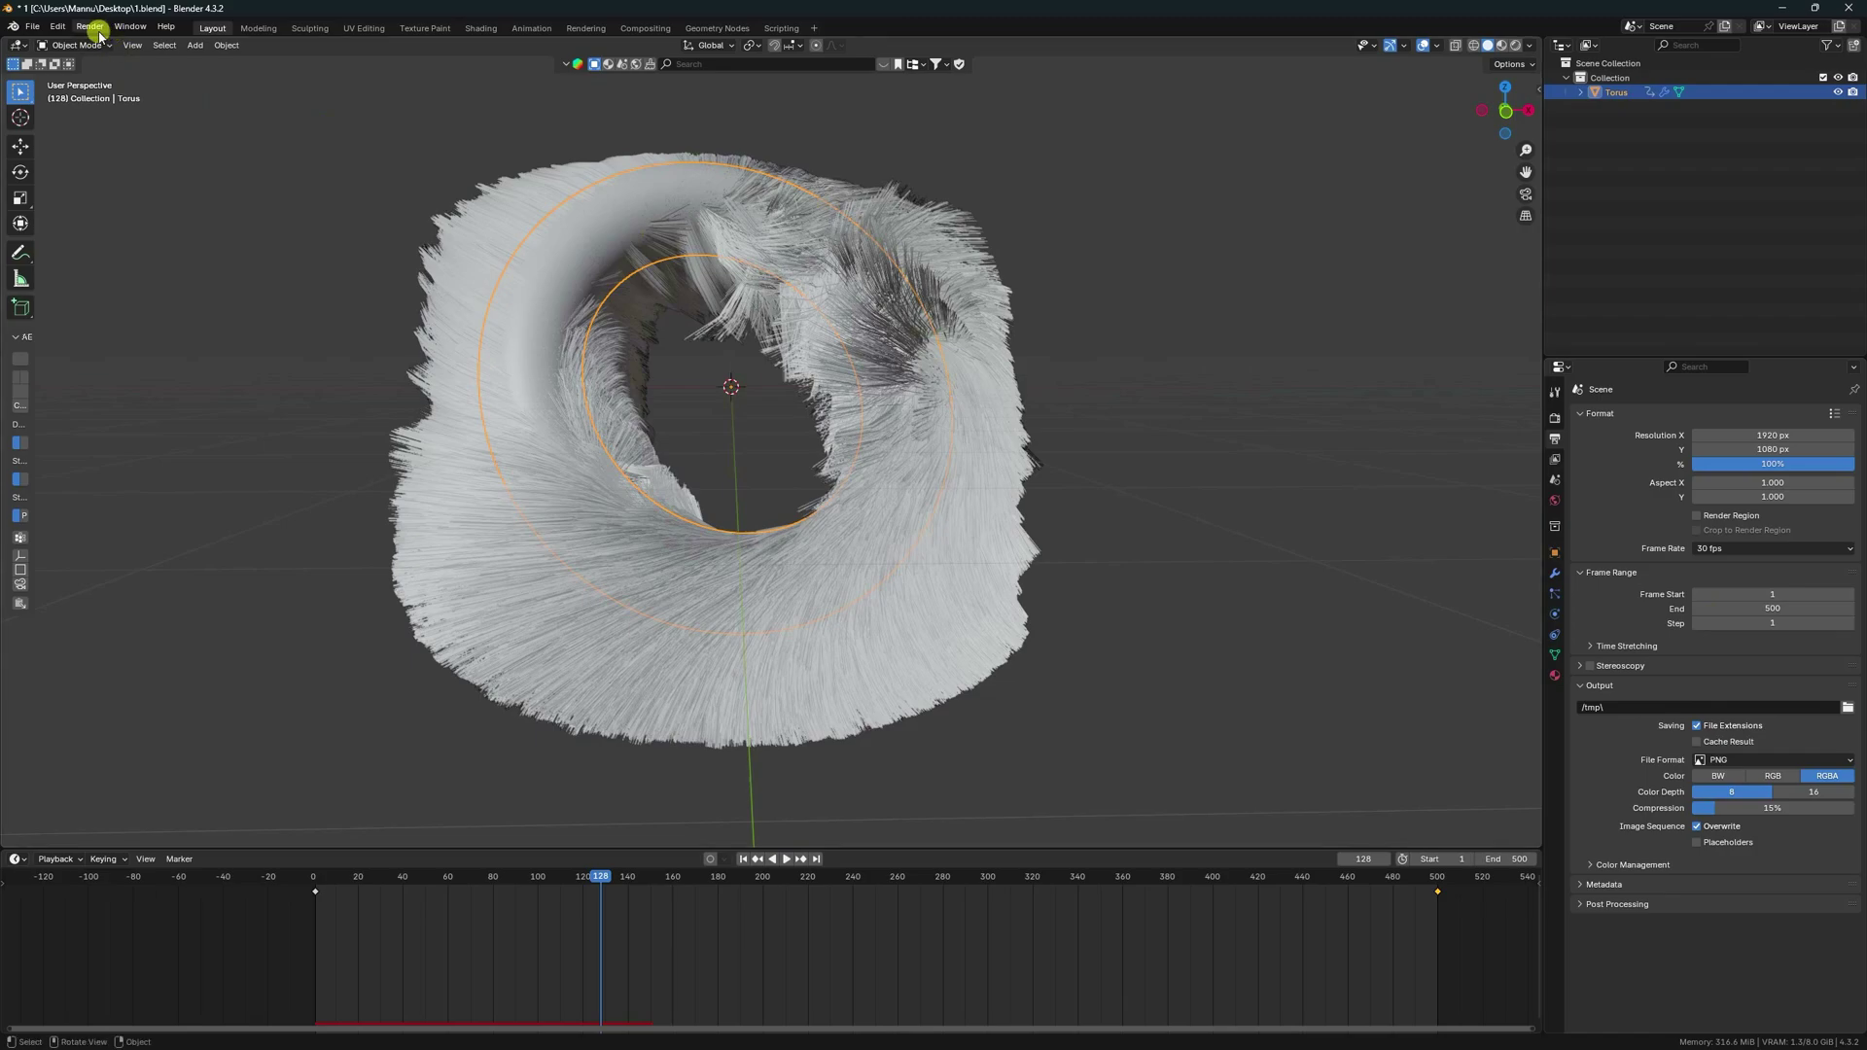
Step: Drive the world colour with an Environment Texture loaded from artist_workshop_4k.hdr
{"action": "left_click", "coordinate": [1553, 499]}
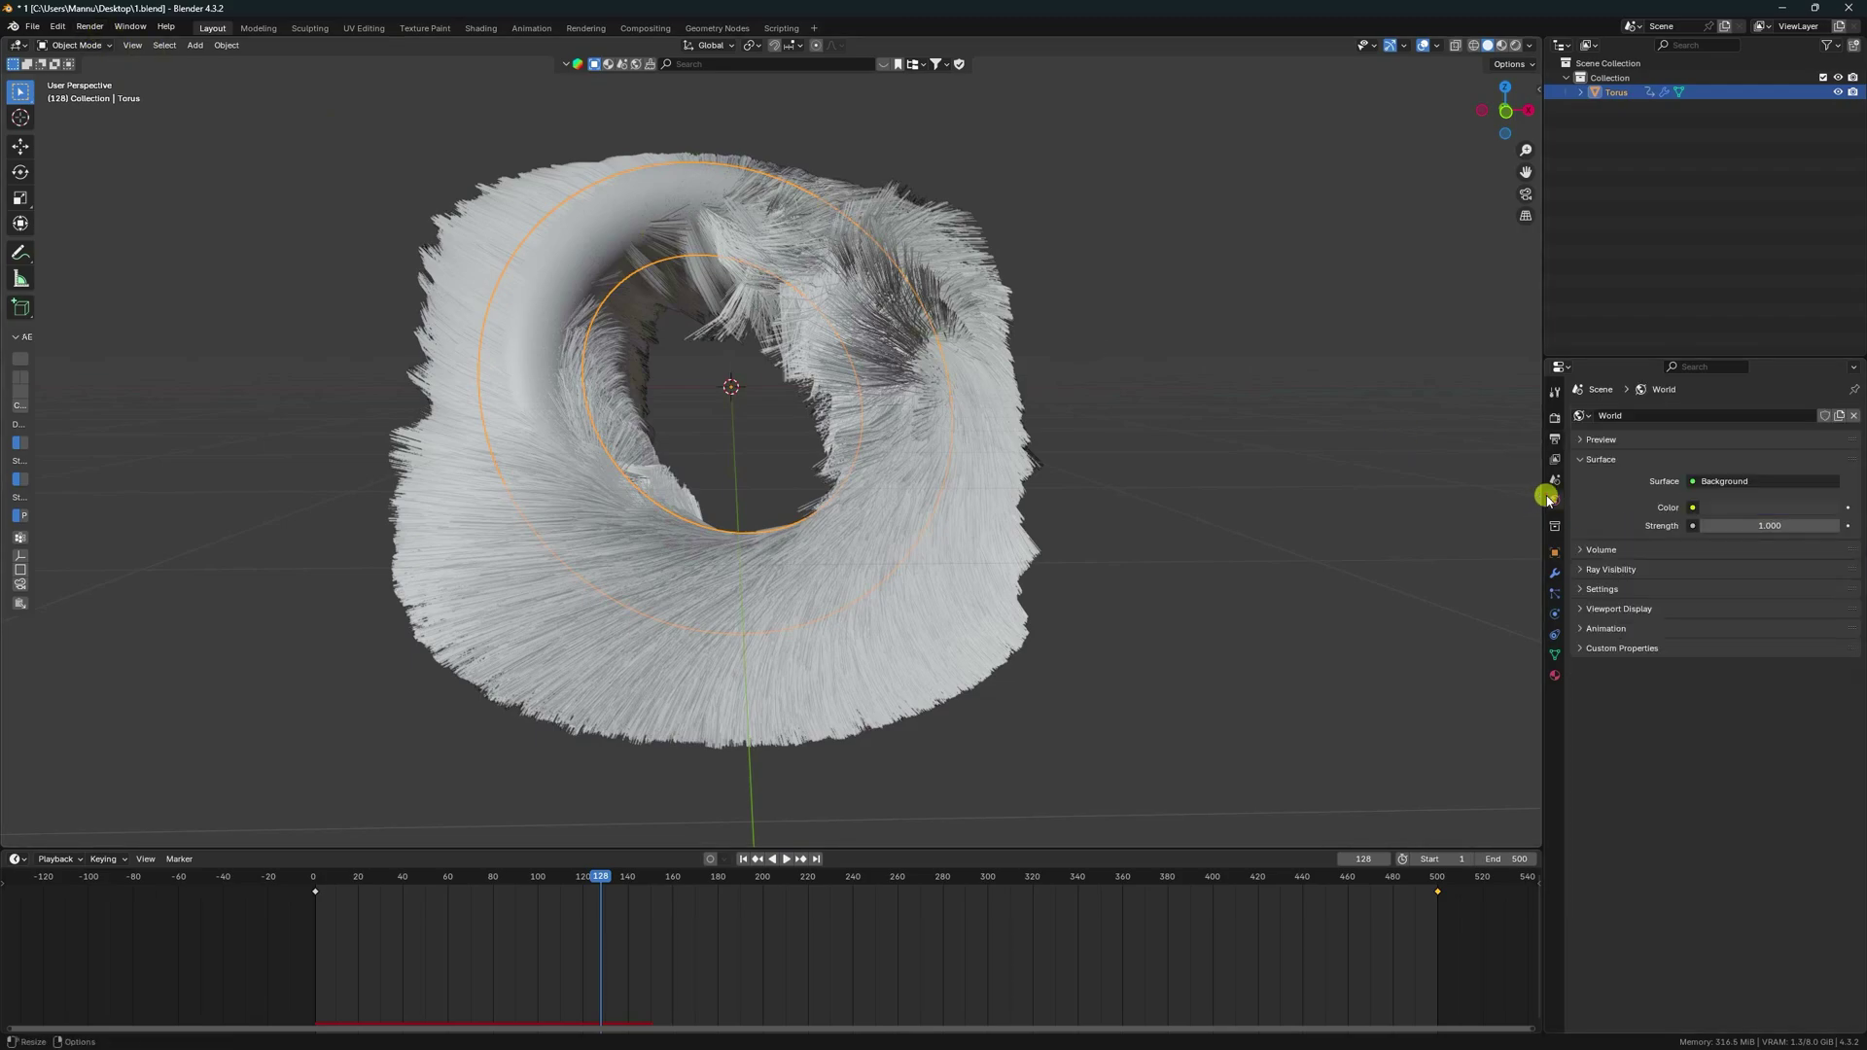
{"action": "left_click", "coordinate": [1694, 508]}
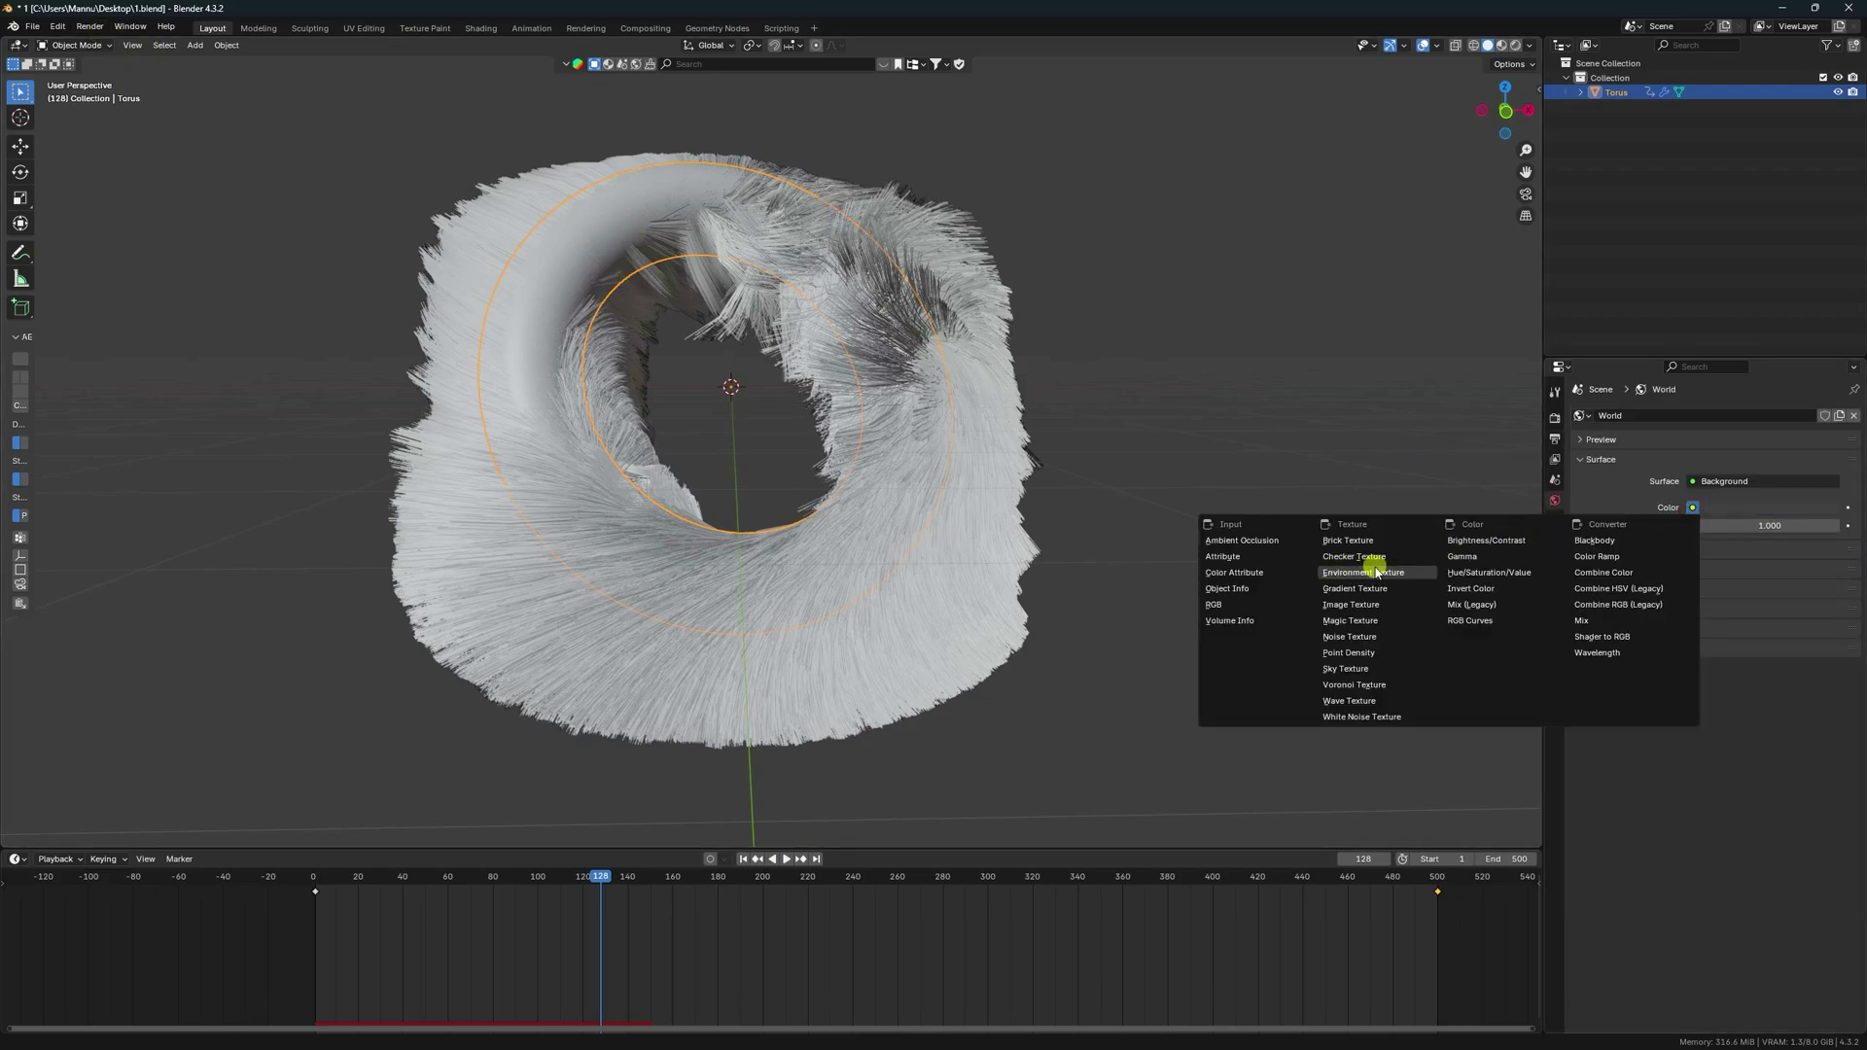
{"action": "left_click", "coordinate": [1376, 573]}
{"action": "left_click", "coordinate": [1800, 526]}
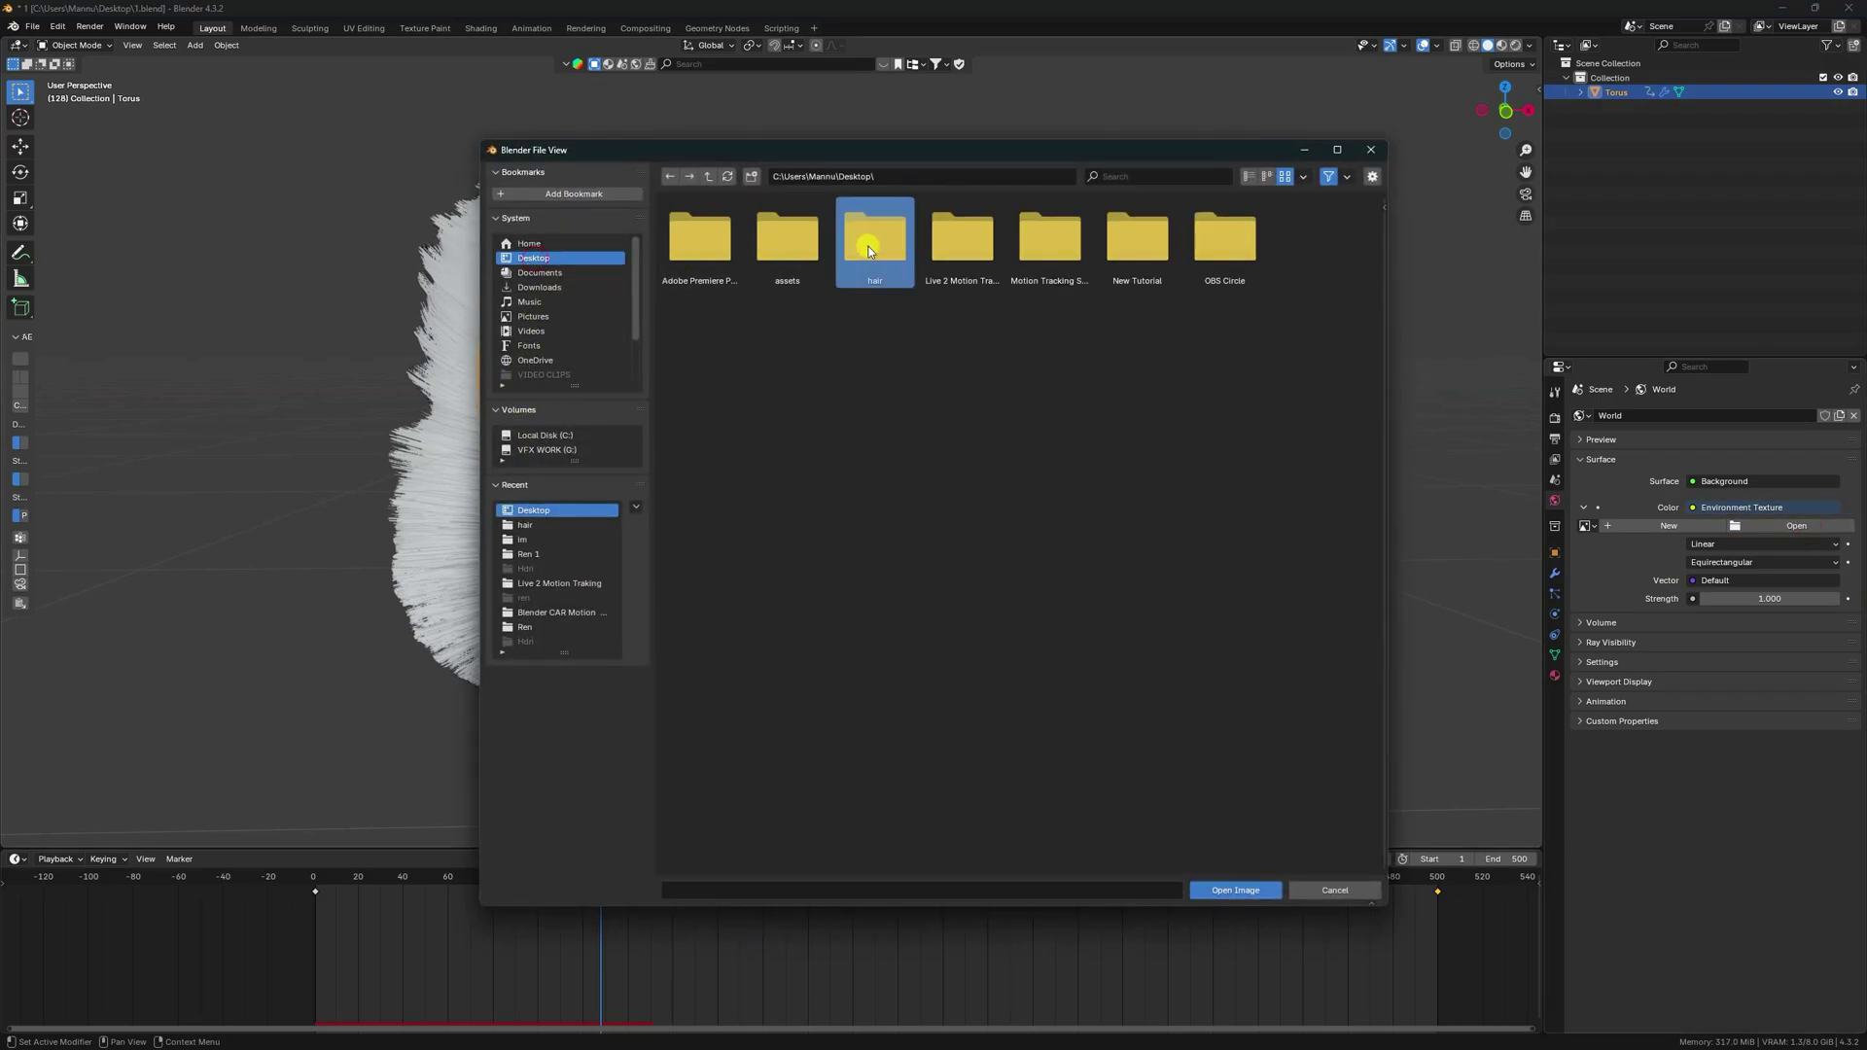
{"action": "left_click", "coordinate": [875, 238]}
{"action": "left_click", "coordinate": [987, 248]}
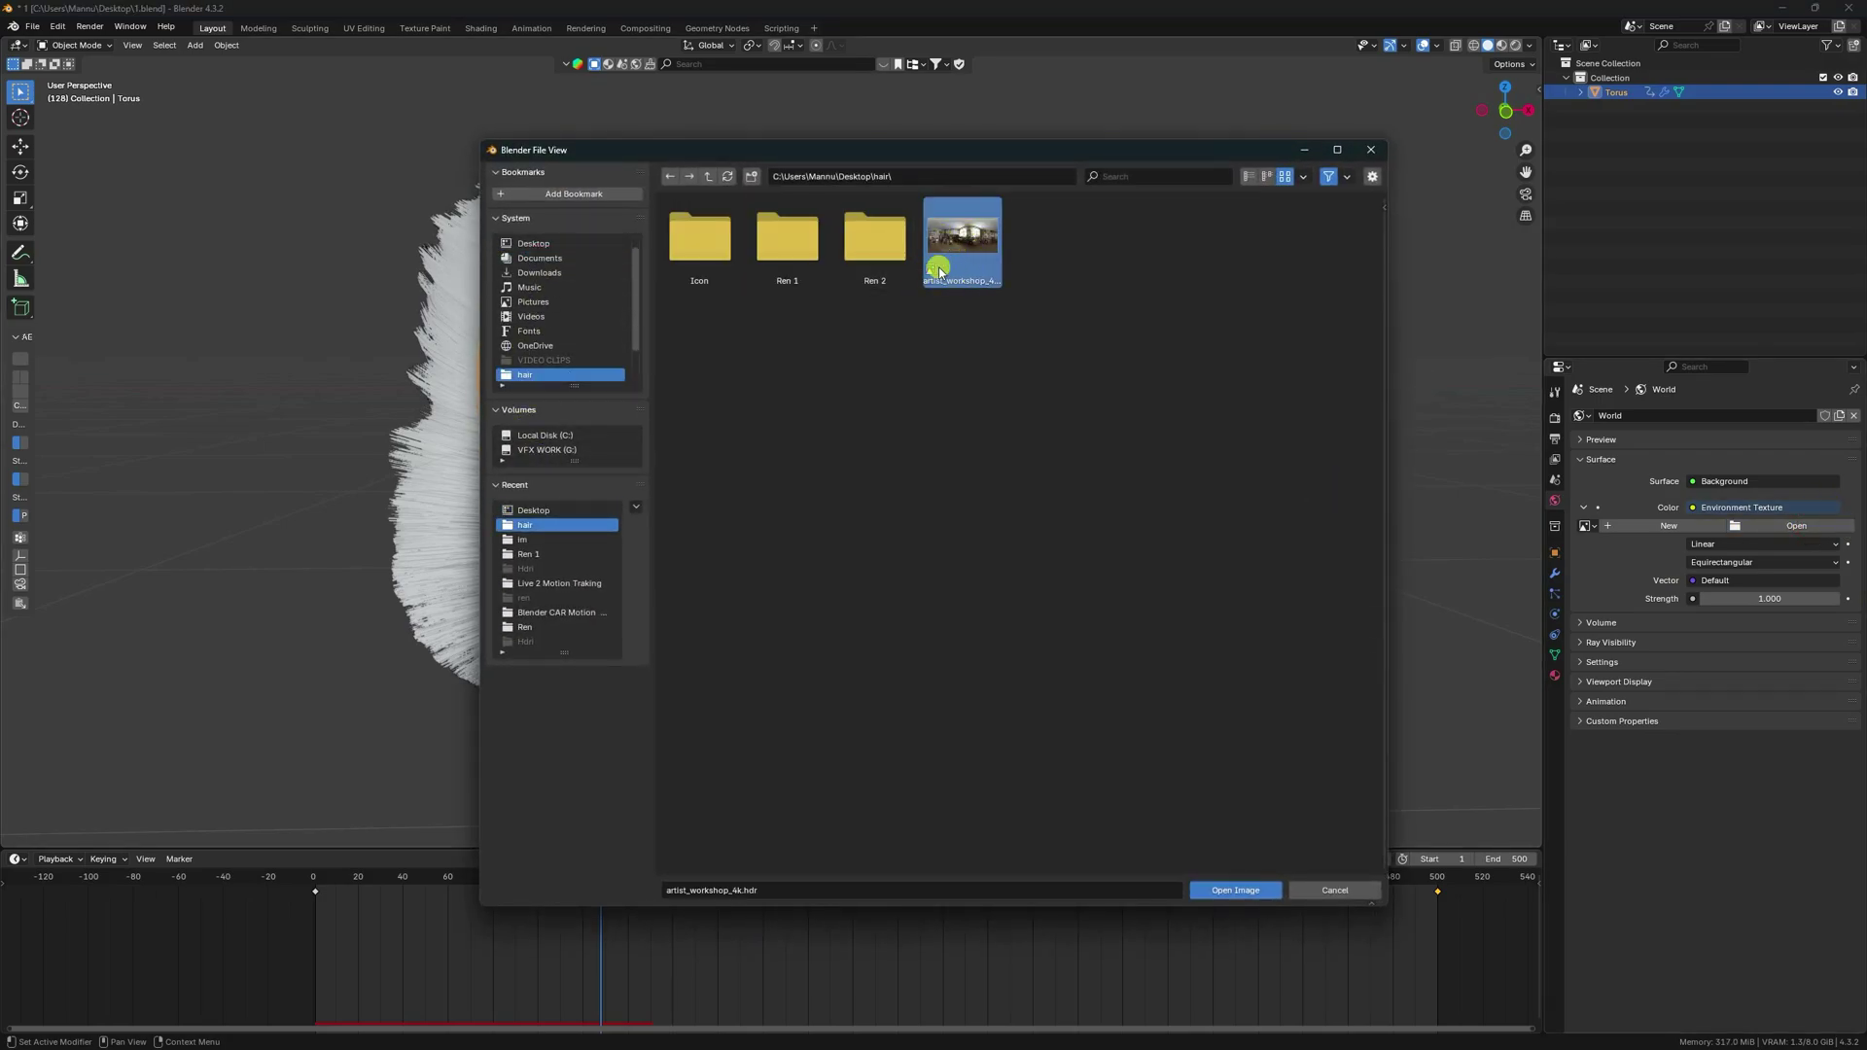
{"action": "left_click", "coordinate": [1235, 890]}
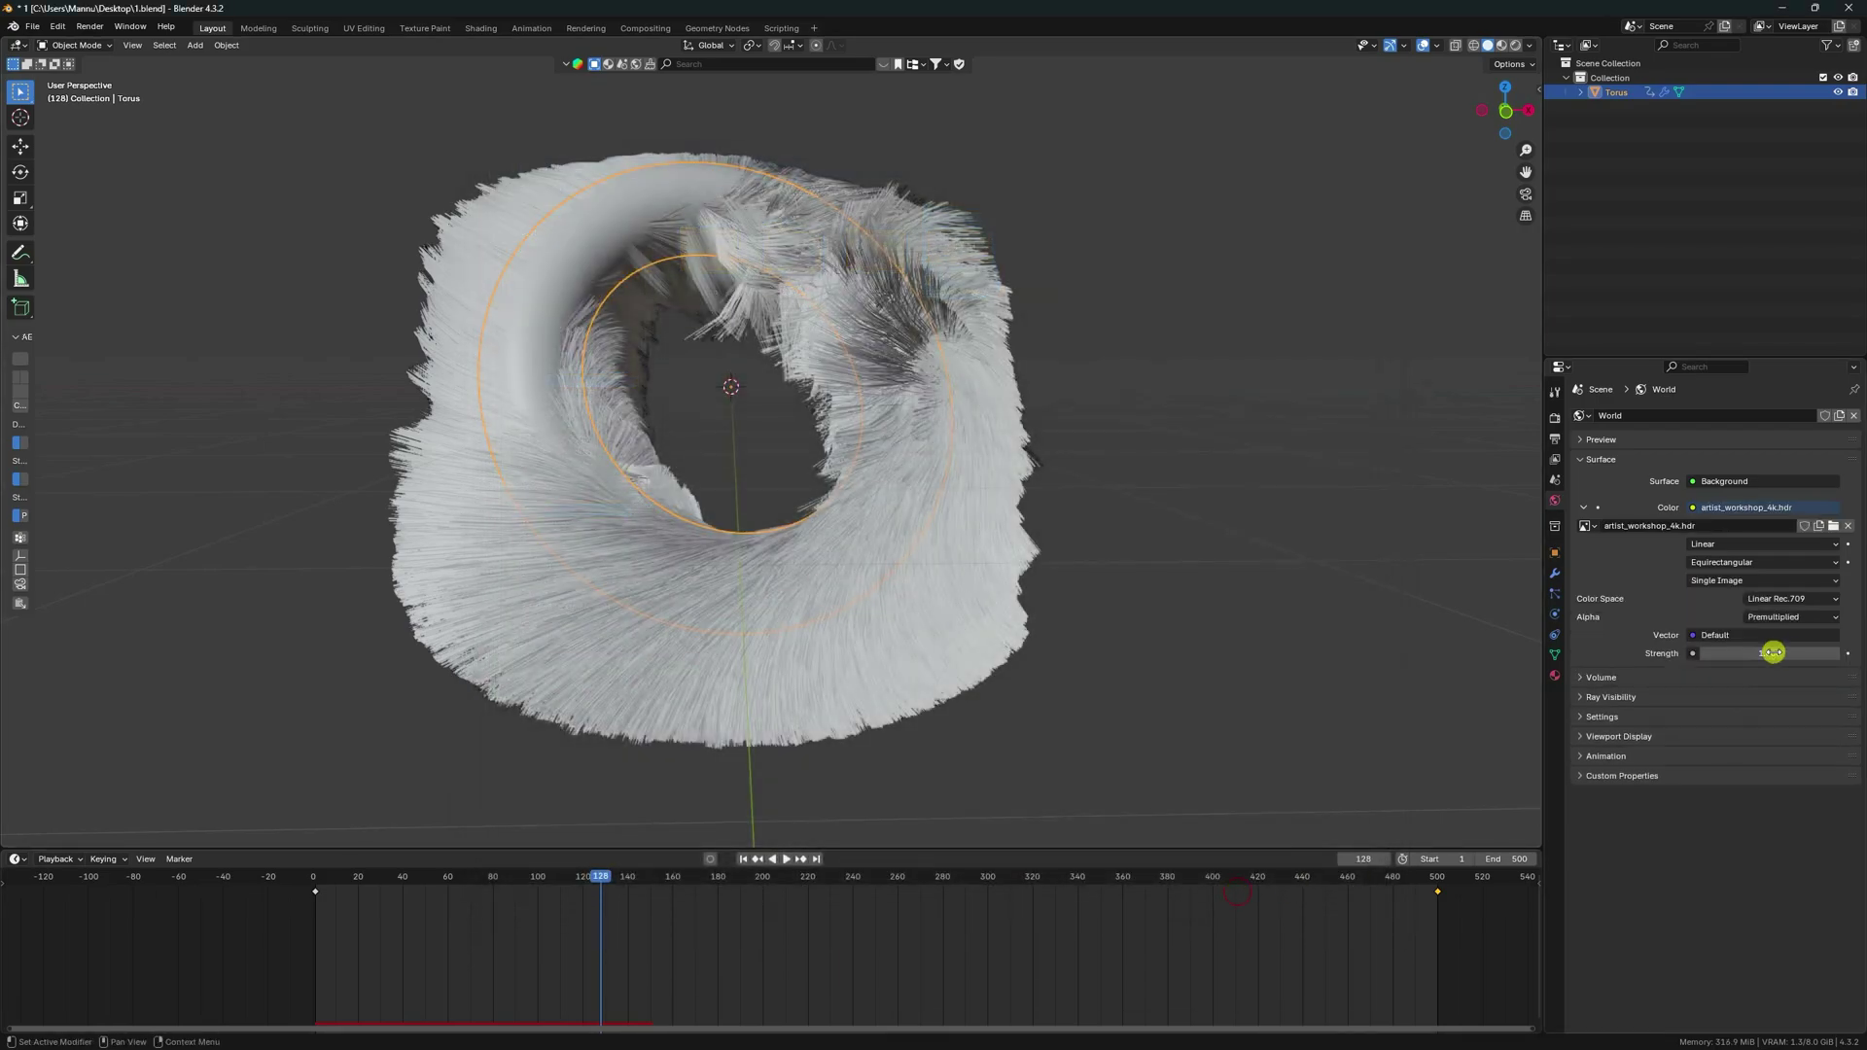
Step: Set the world lighting strength to 1.400
{"action": "left_click_drag", "start_coordinate": [1772, 652], "coordinate": [1769, 659]}
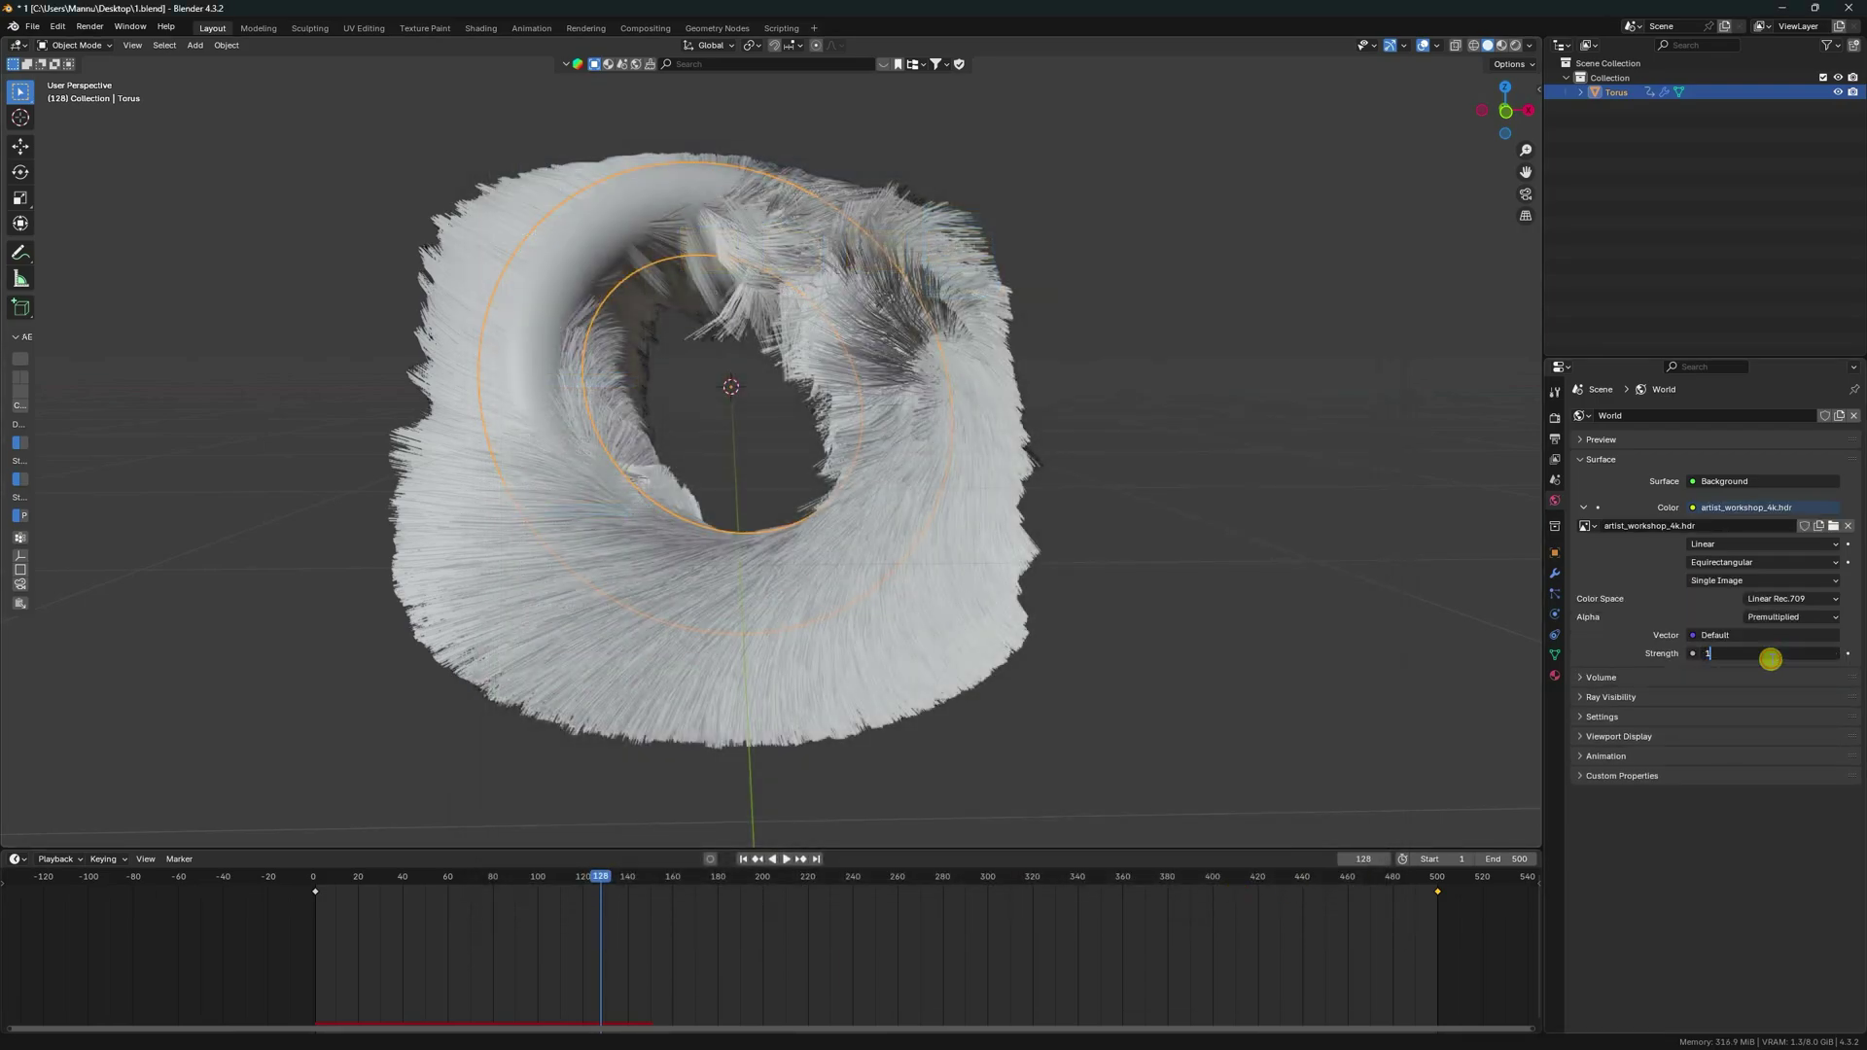
{"action": "type", "text": ".4"}
{"action": "key", "text": "Return"}
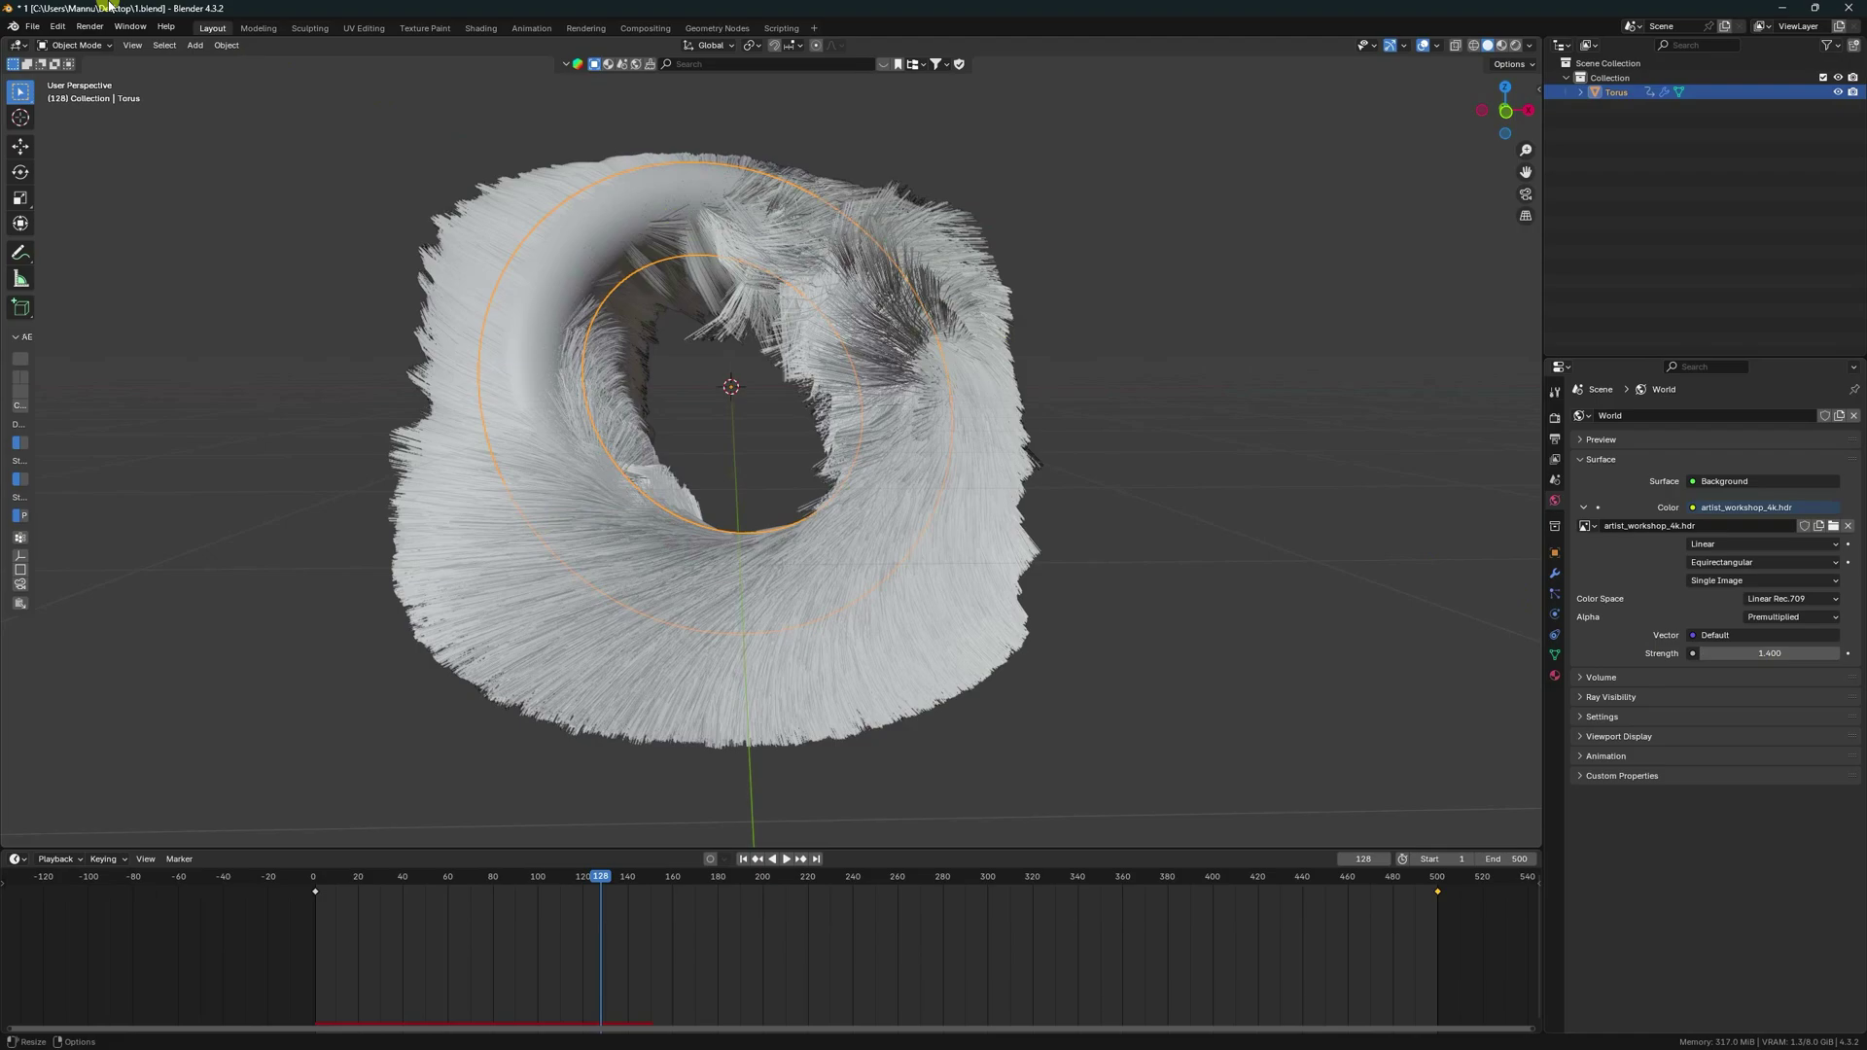
{"action": "left_click", "coordinate": [89, 26]}
Step: Render the current frame, then add a camera and view the furry torus through it
{"action": "left_click", "coordinate": [107, 45]}
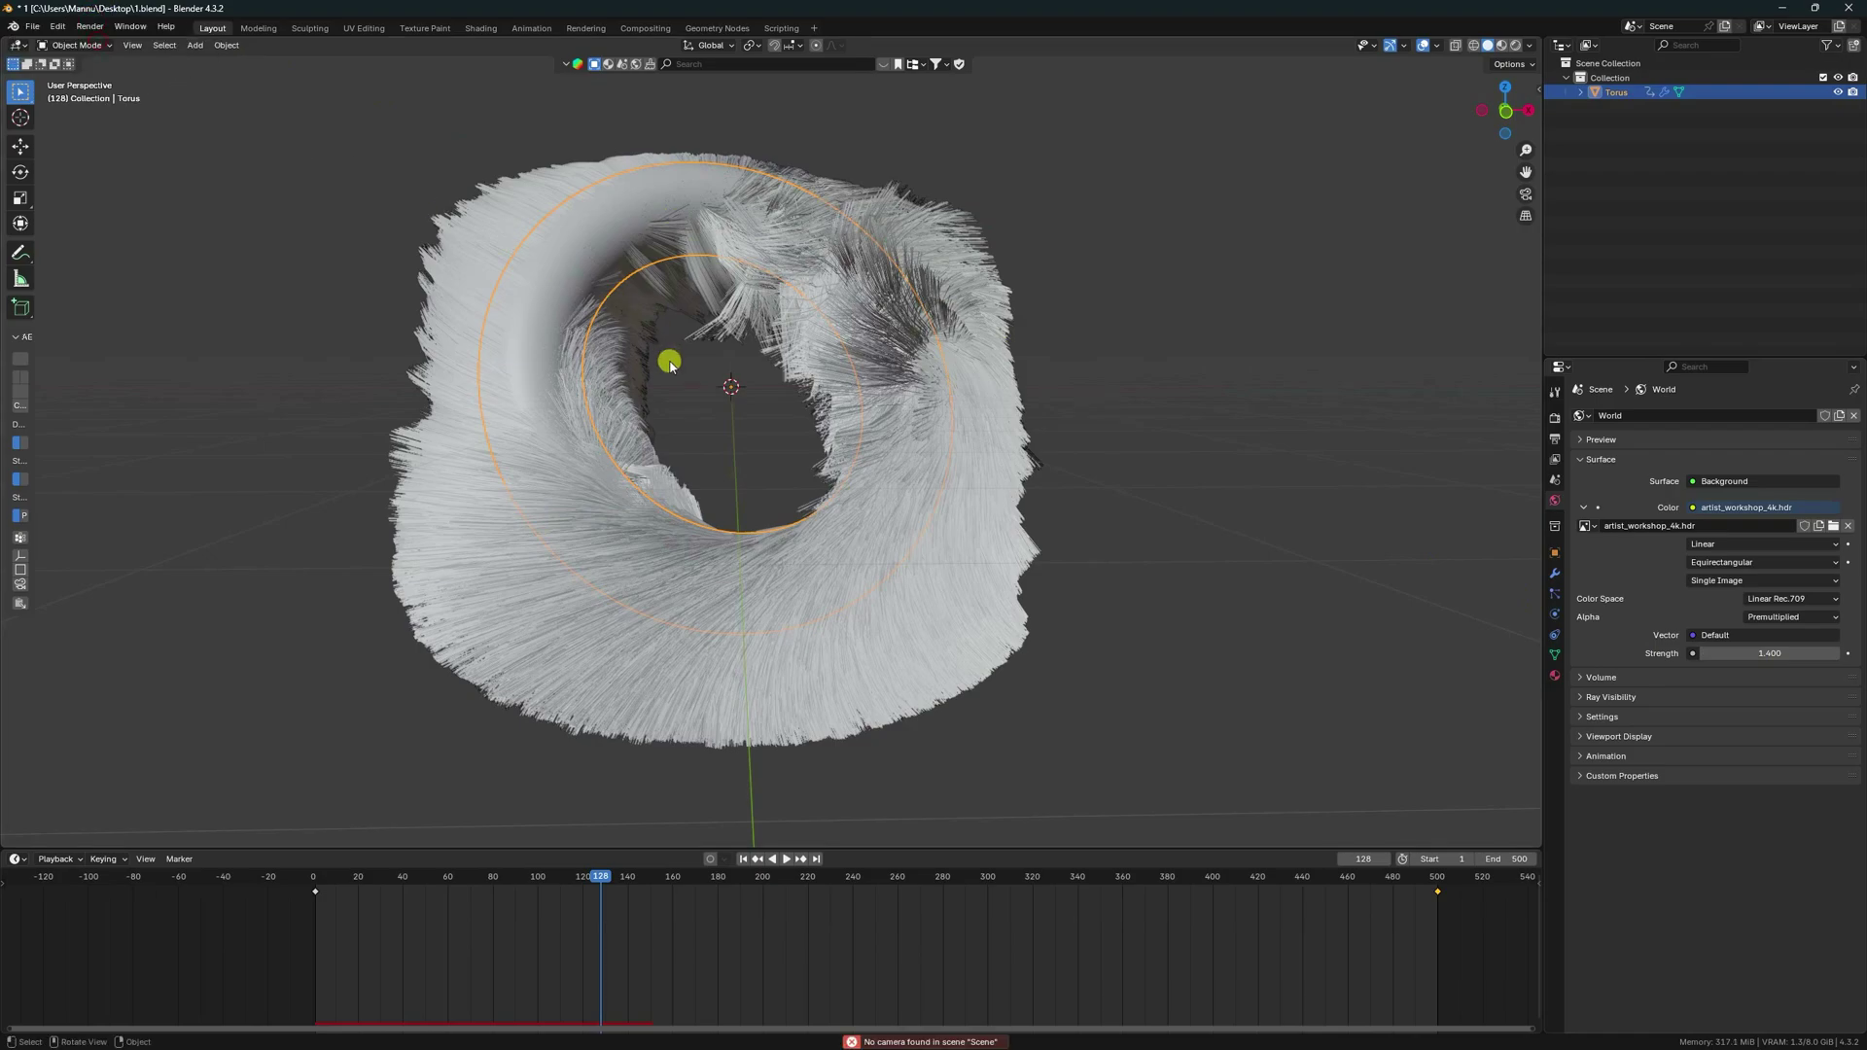
{"action": "left_click", "coordinate": [195, 46]}
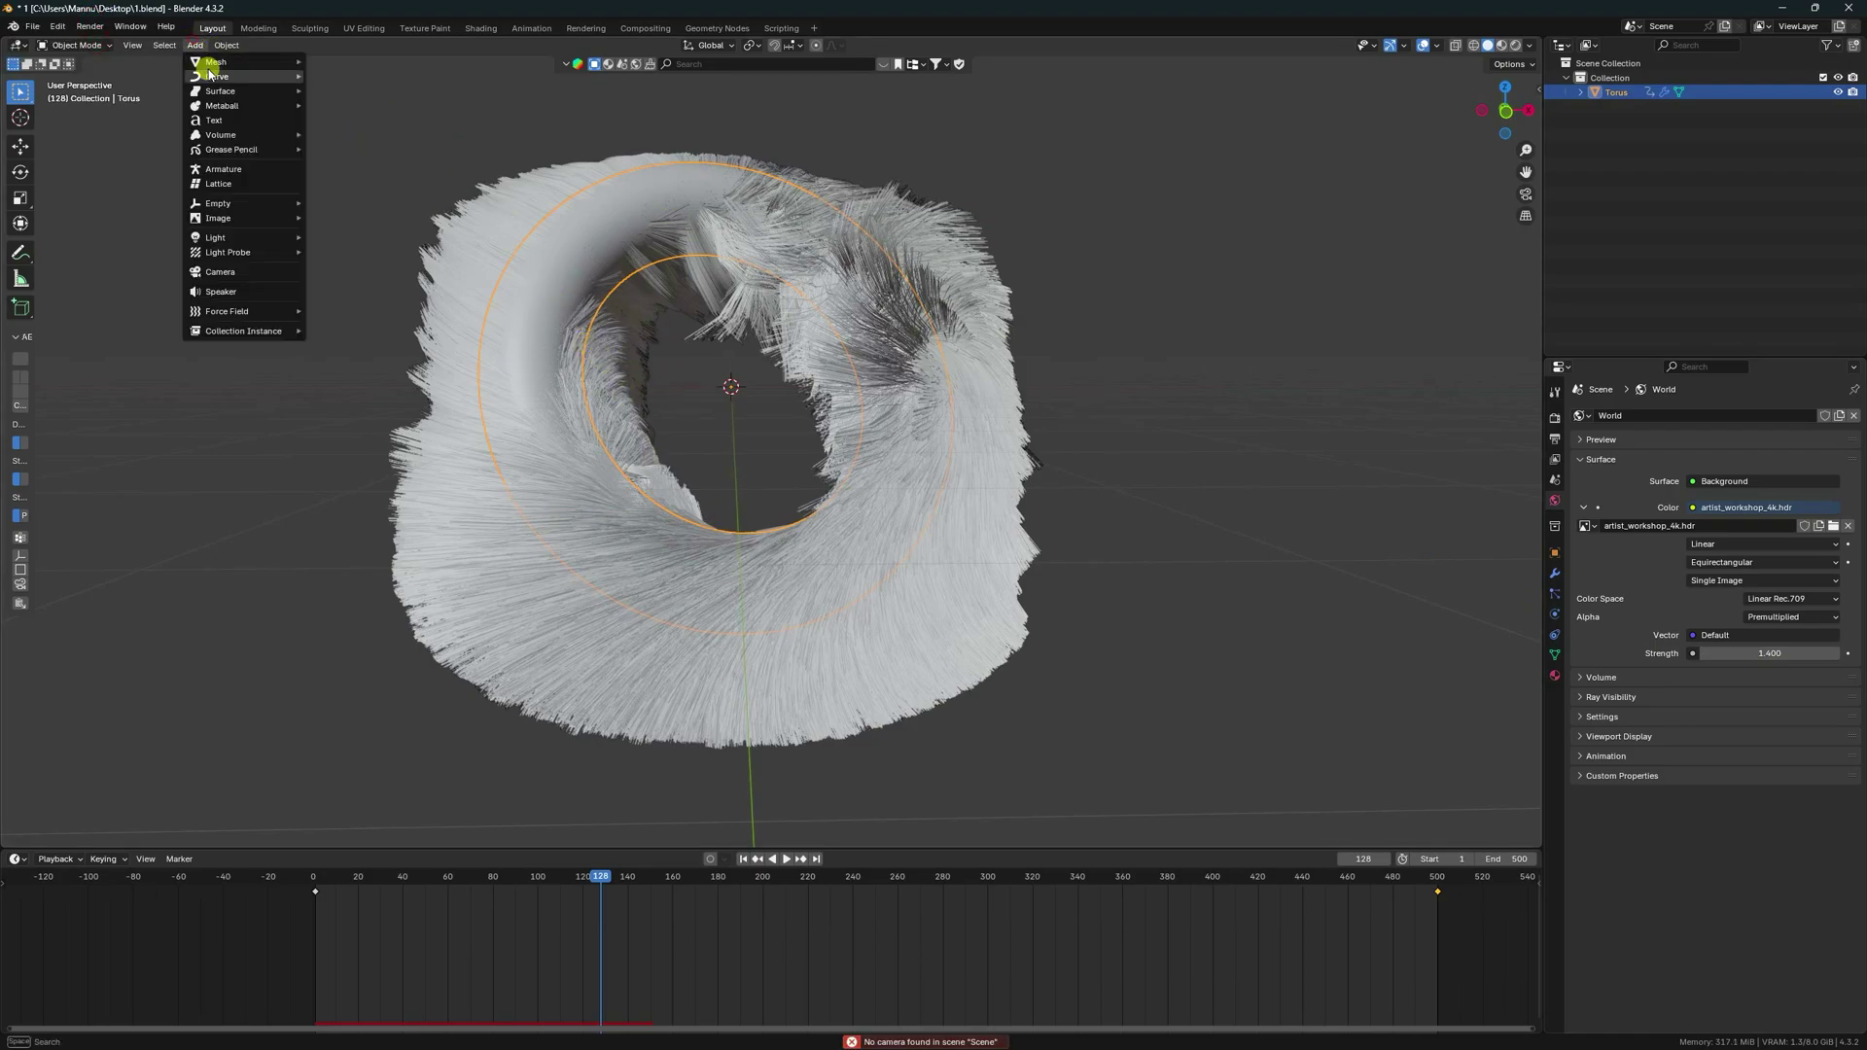
{"action": "left_click", "coordinate": [233, 266]}
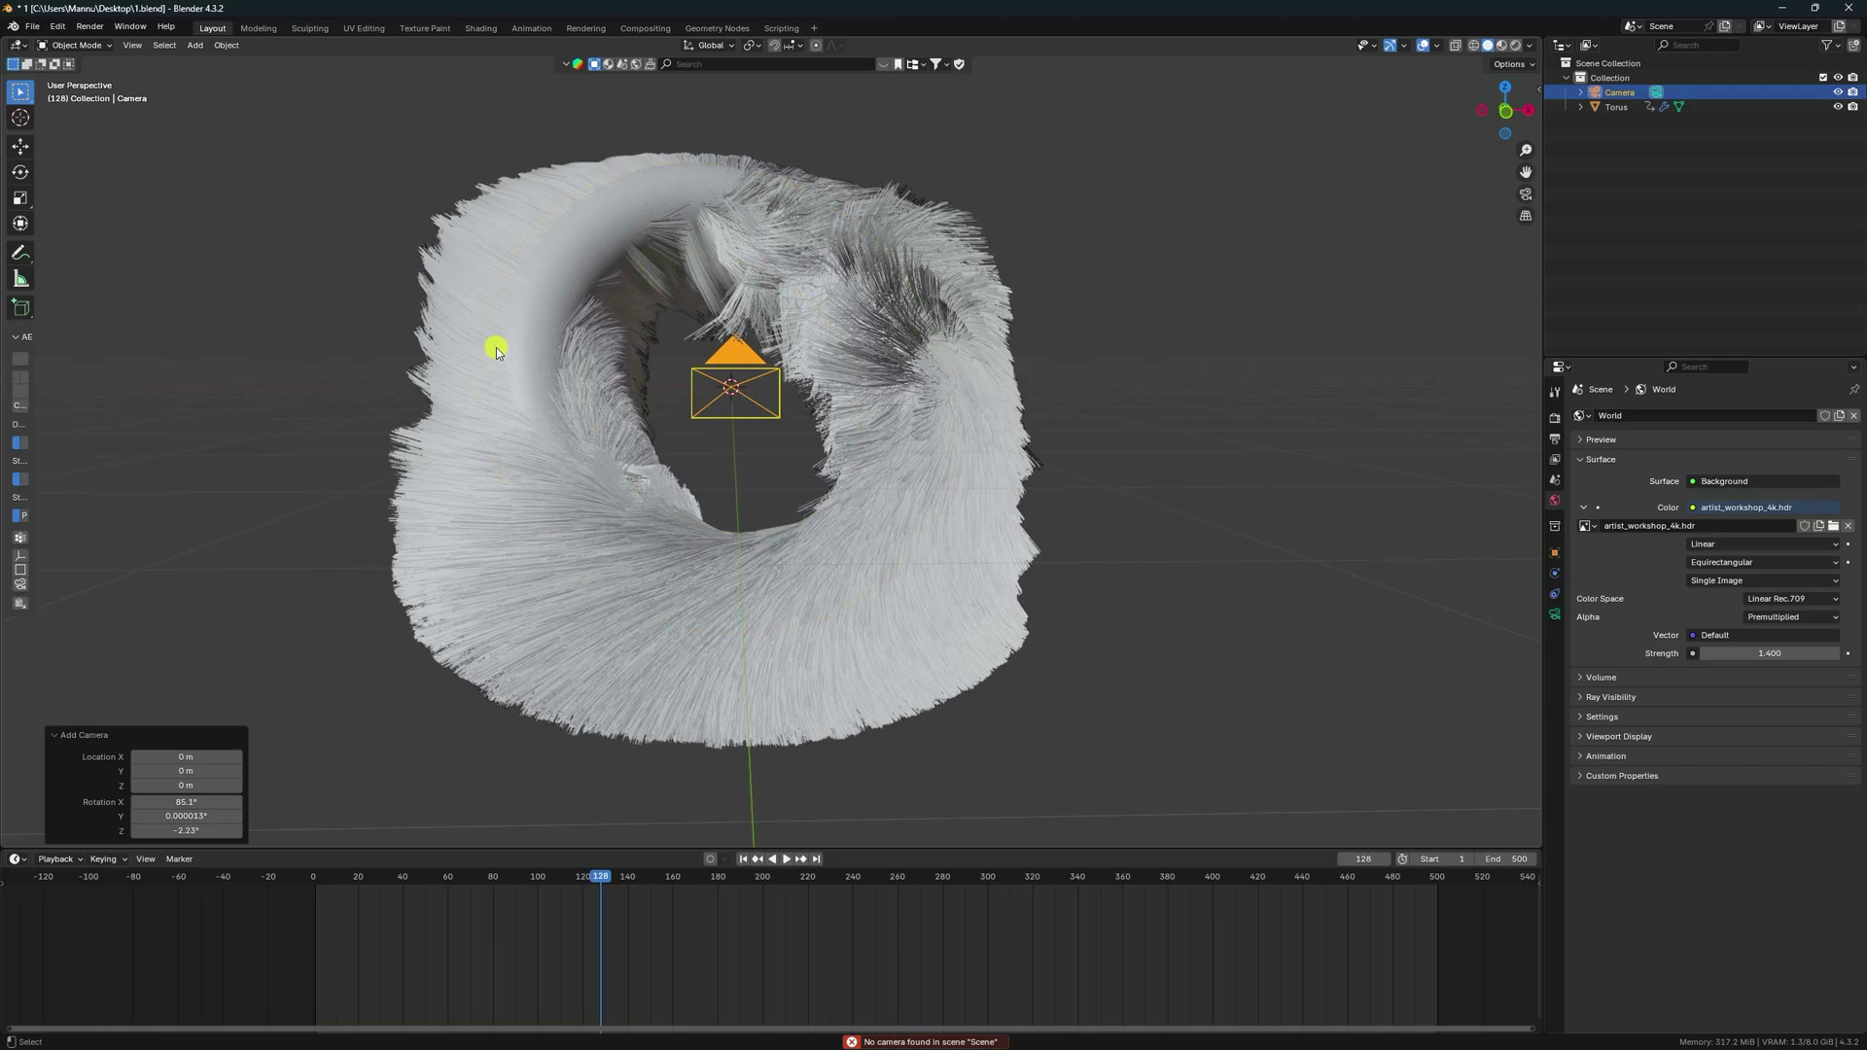
{"action": "key", "text": "ctrl+KP_0"}
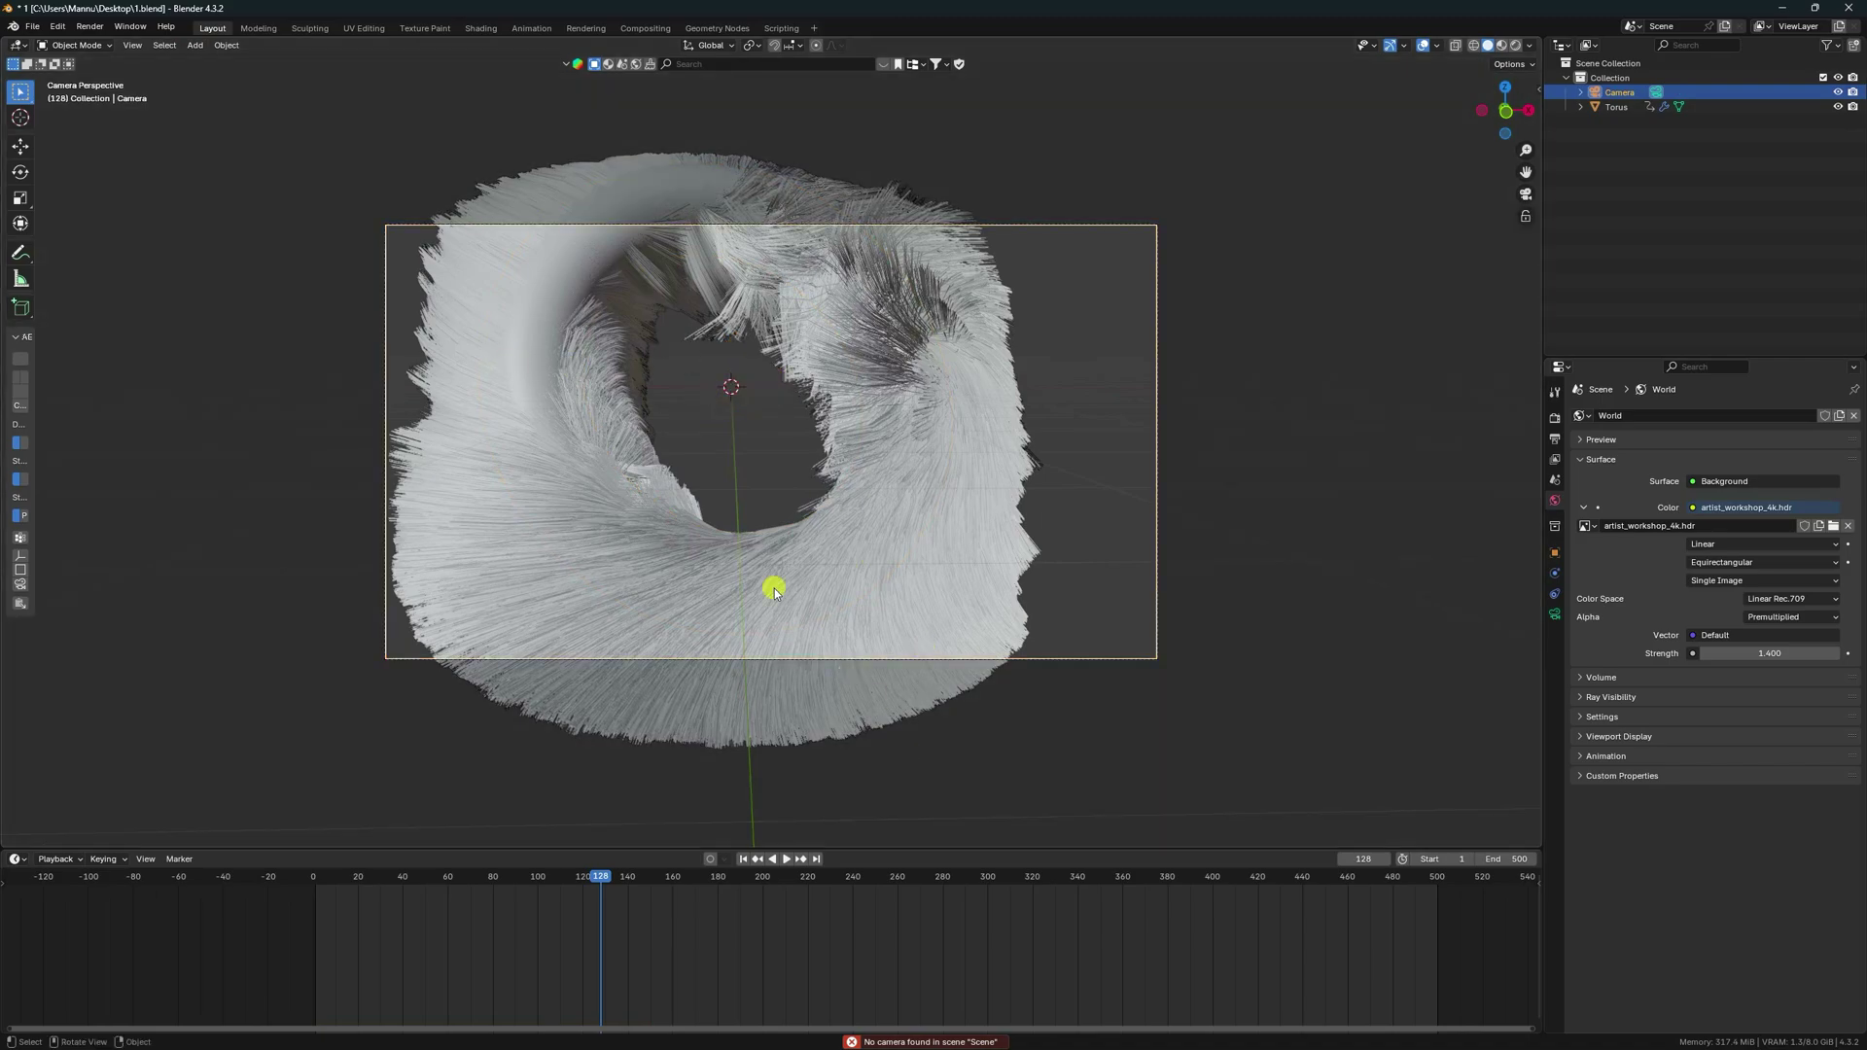
{"action": "scroll", "coordinate": [759, 545], "scroll_direction": "up", "scroll_amount": 4}
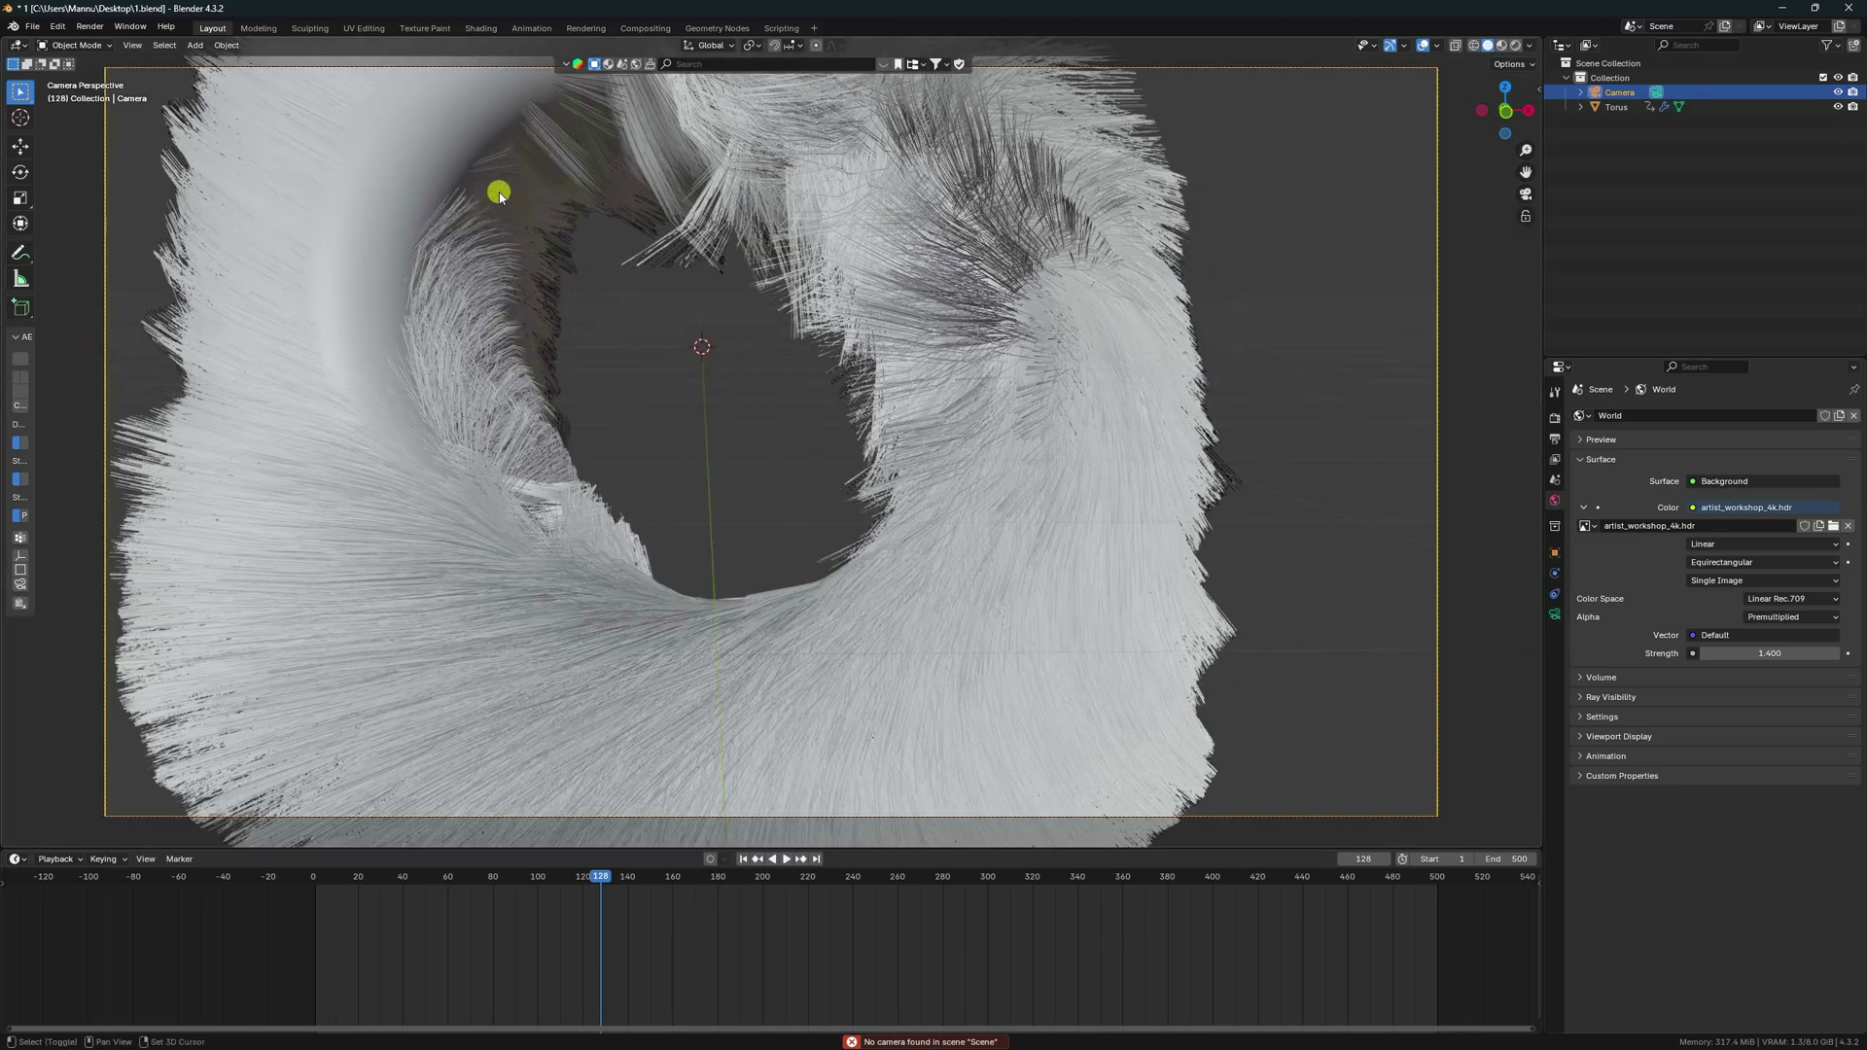
{"action": "middle_click_drag", "start_coordinate": [500, 192], "coordinate": [689, 424]}
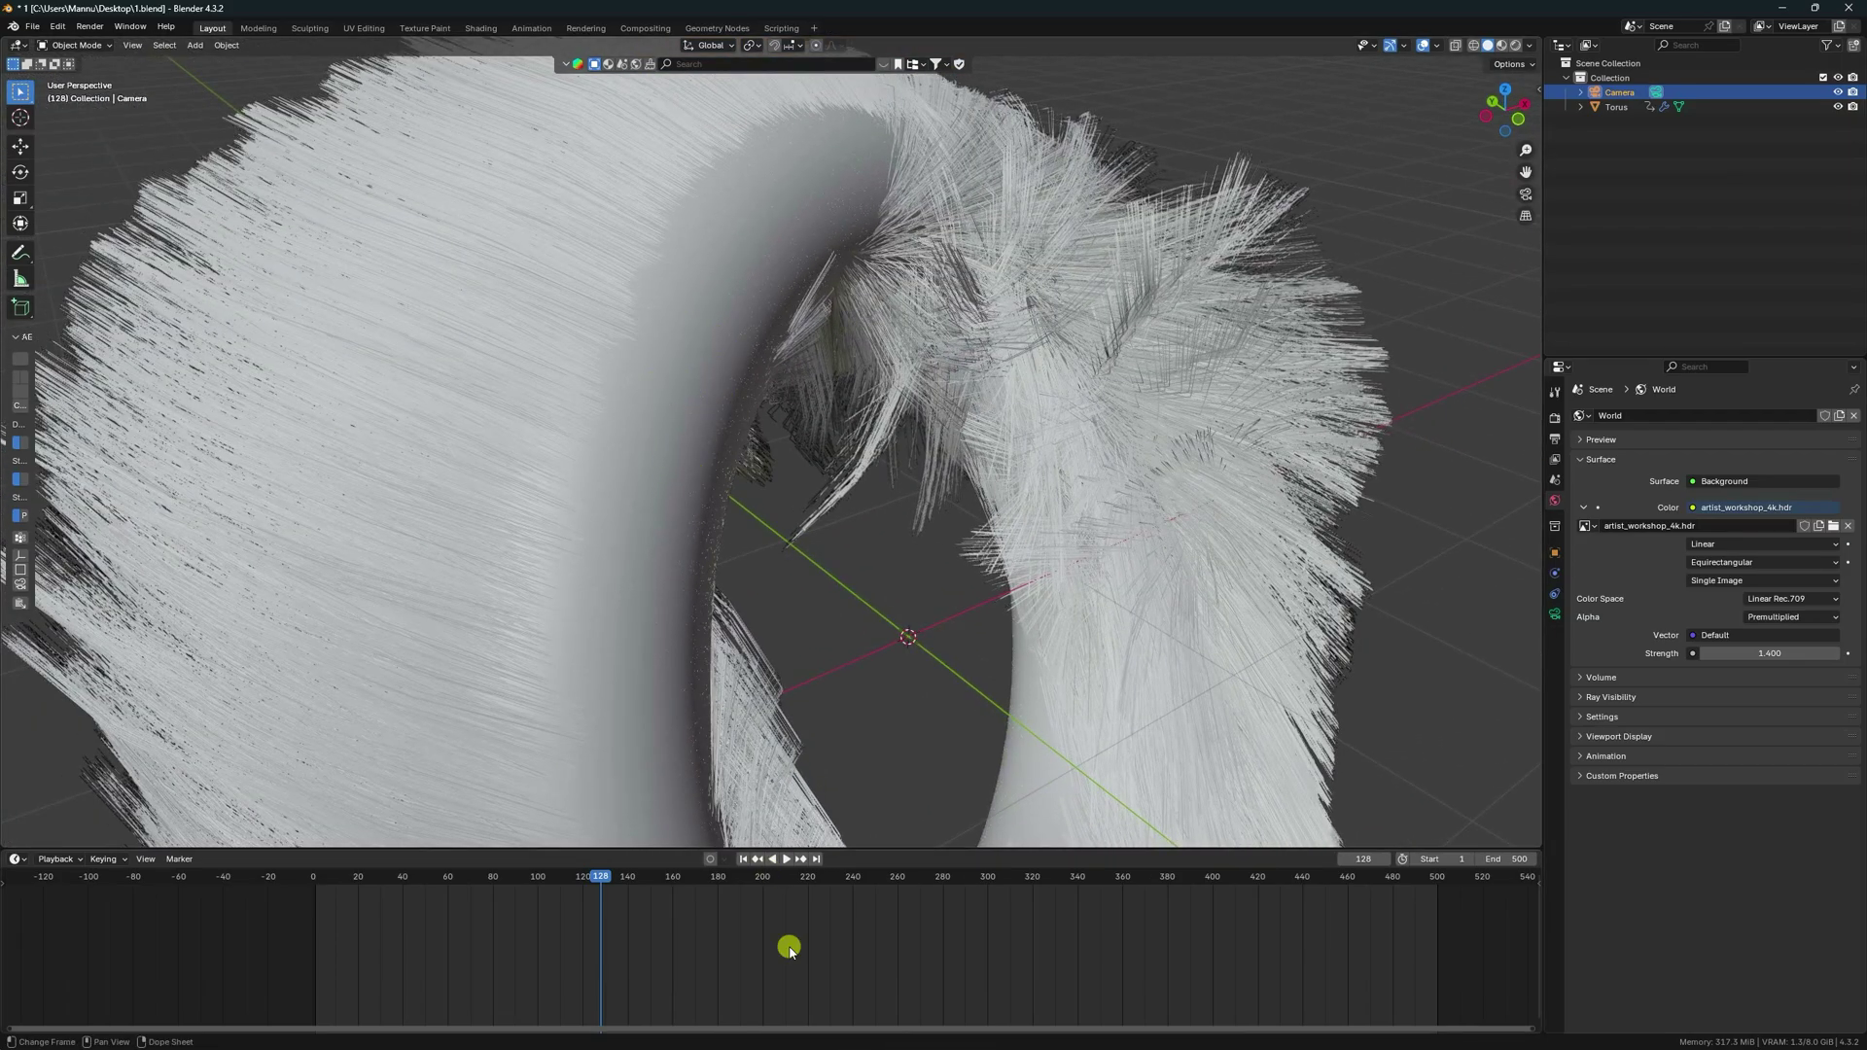
Step: Return to frame 1, select the Torus, and delete the existing hair dynamics bakes
{"action": "left_click", "coordinate": [746, 859]}
{"action": "left_click", "coordinate": [1622, 107]}
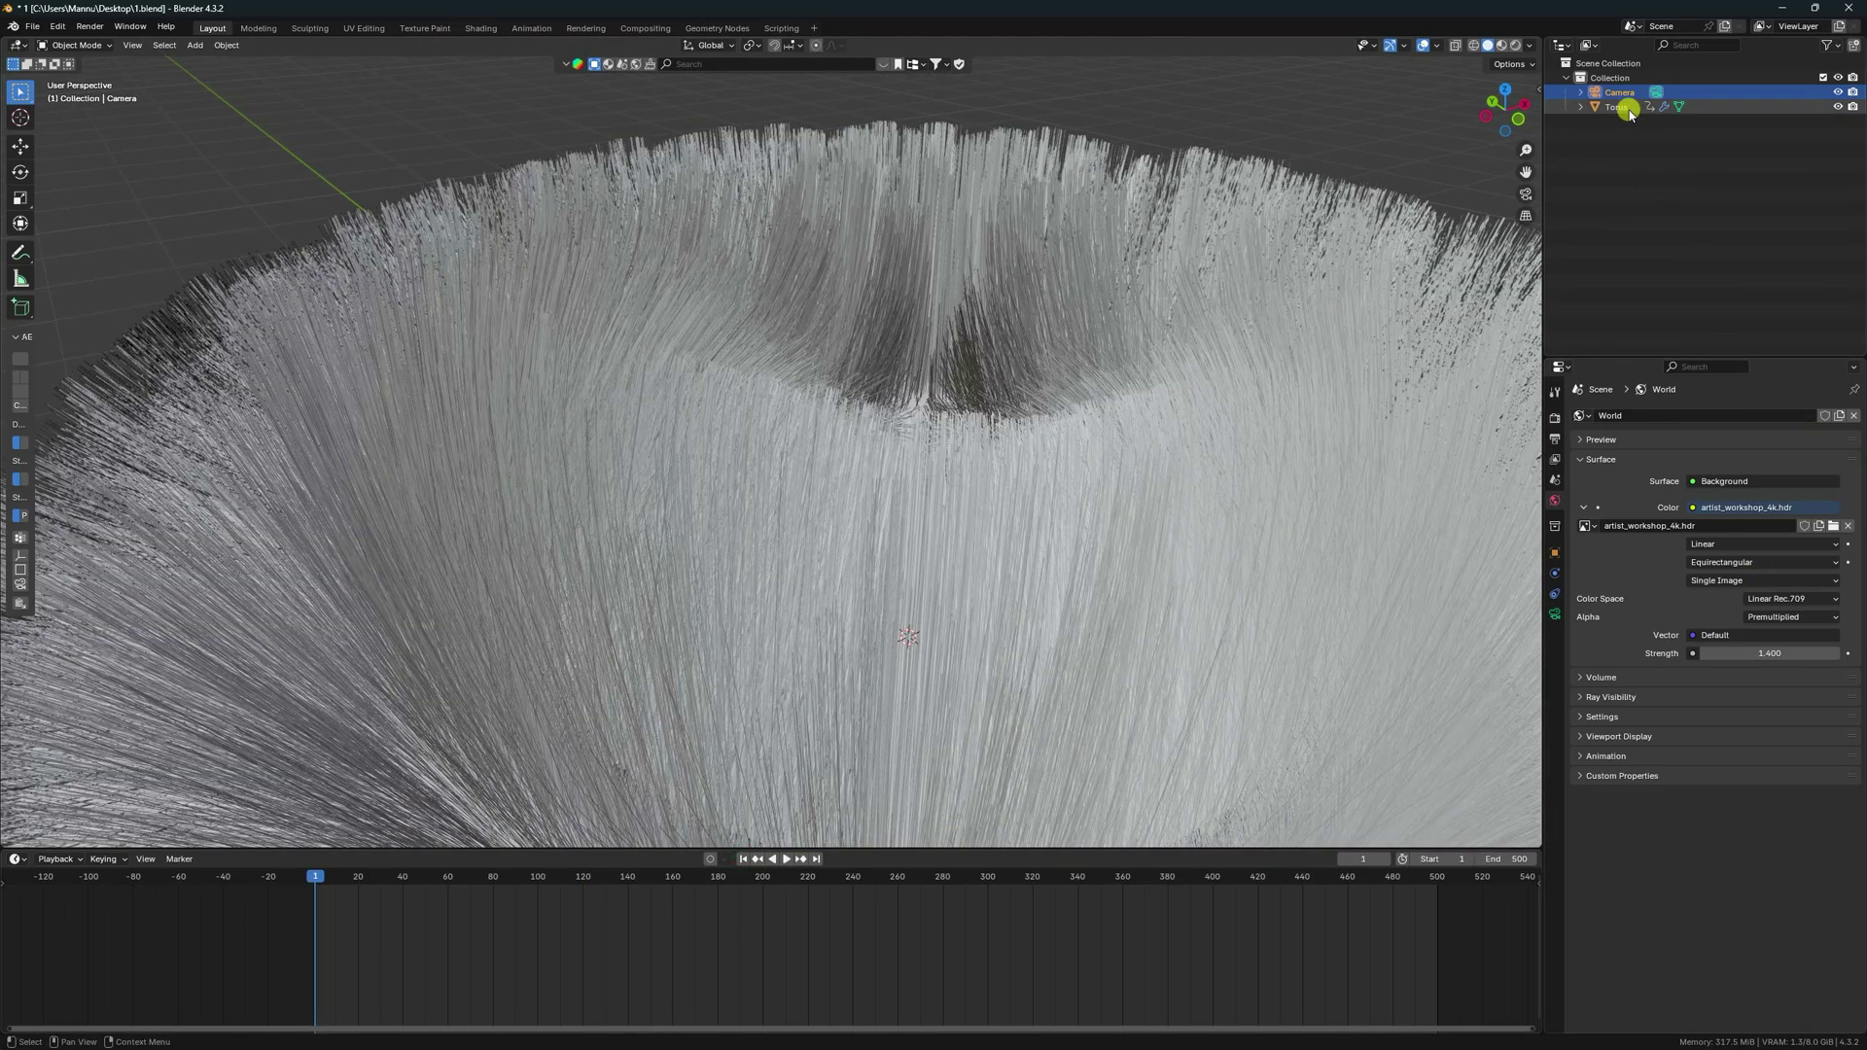
{"action": "left_click", "coordinate": [1551, 619]}
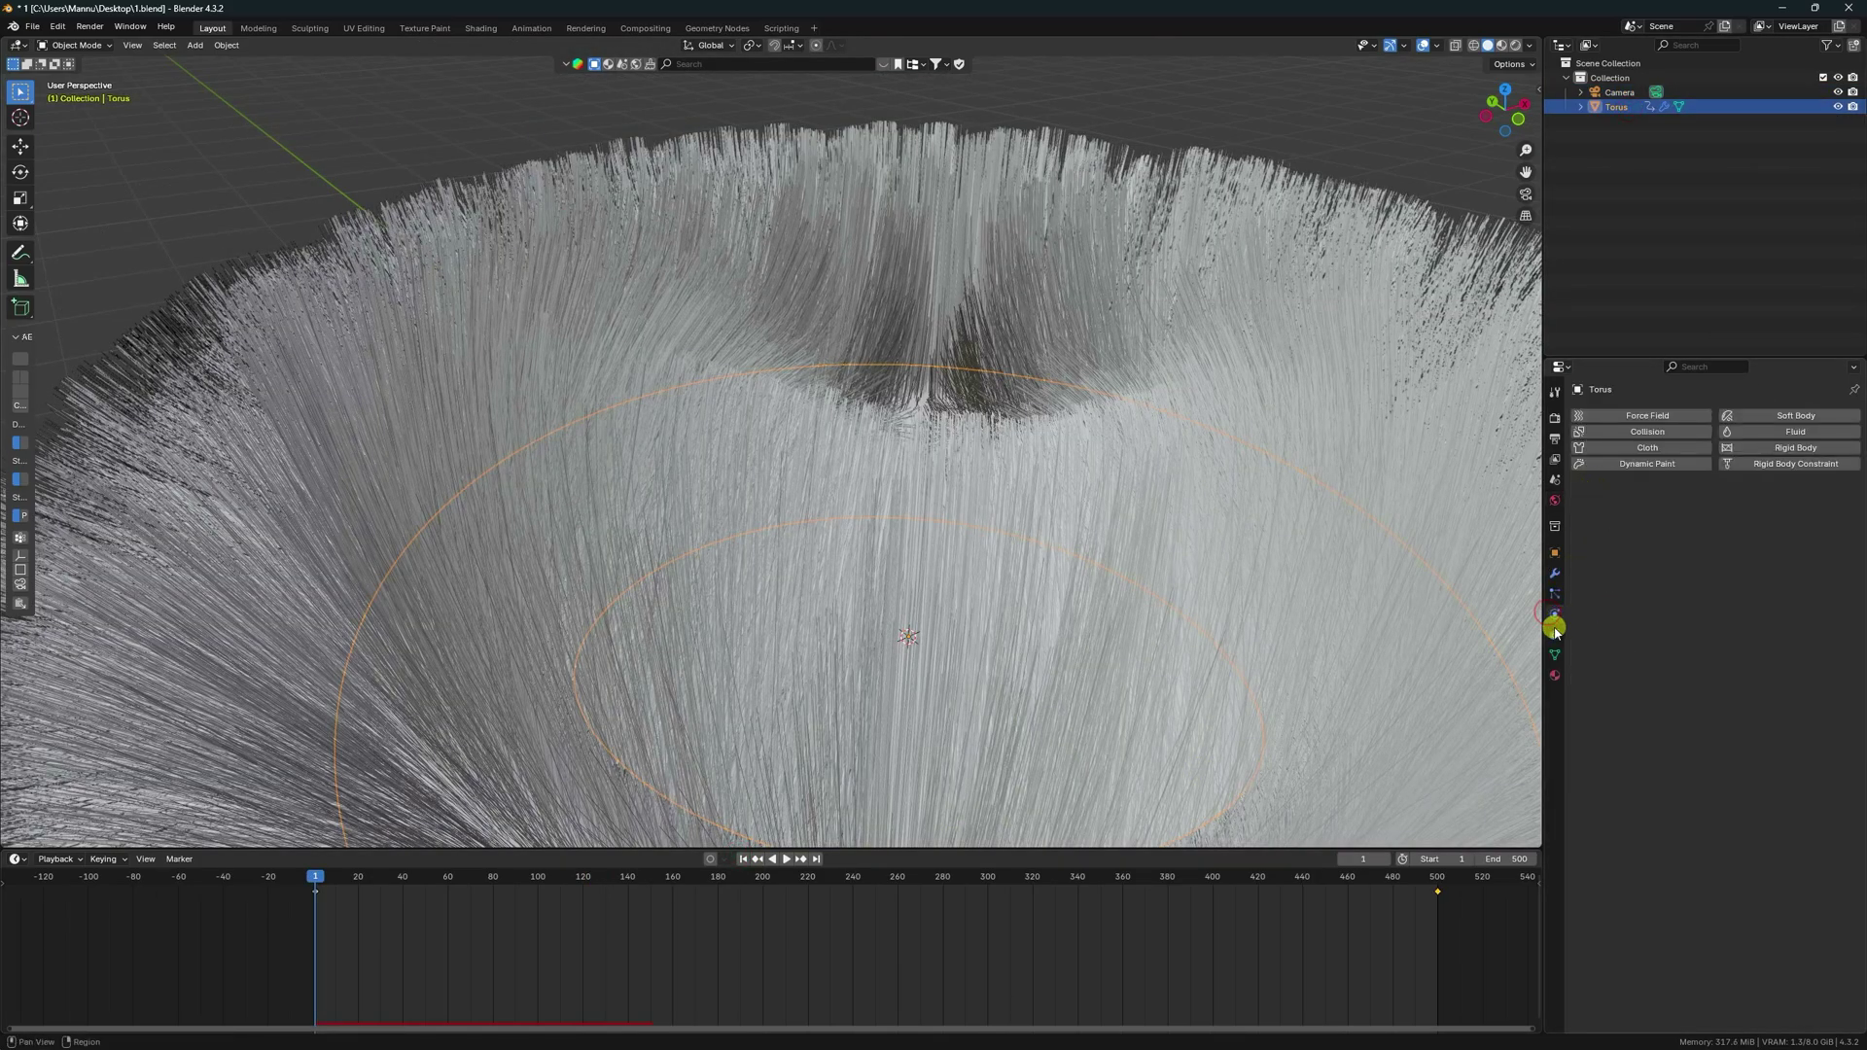
{"action": "left_click", "coordinate": [1554, 593]}
{"action": "scroll", "coordinate": [1629, 753], "scroll_direction": "down", "scroll_amount": 8}
{"action": "scroll", "coordinate": [1629, 754], "scroll_direction": "down", "scroll_amount": 8}
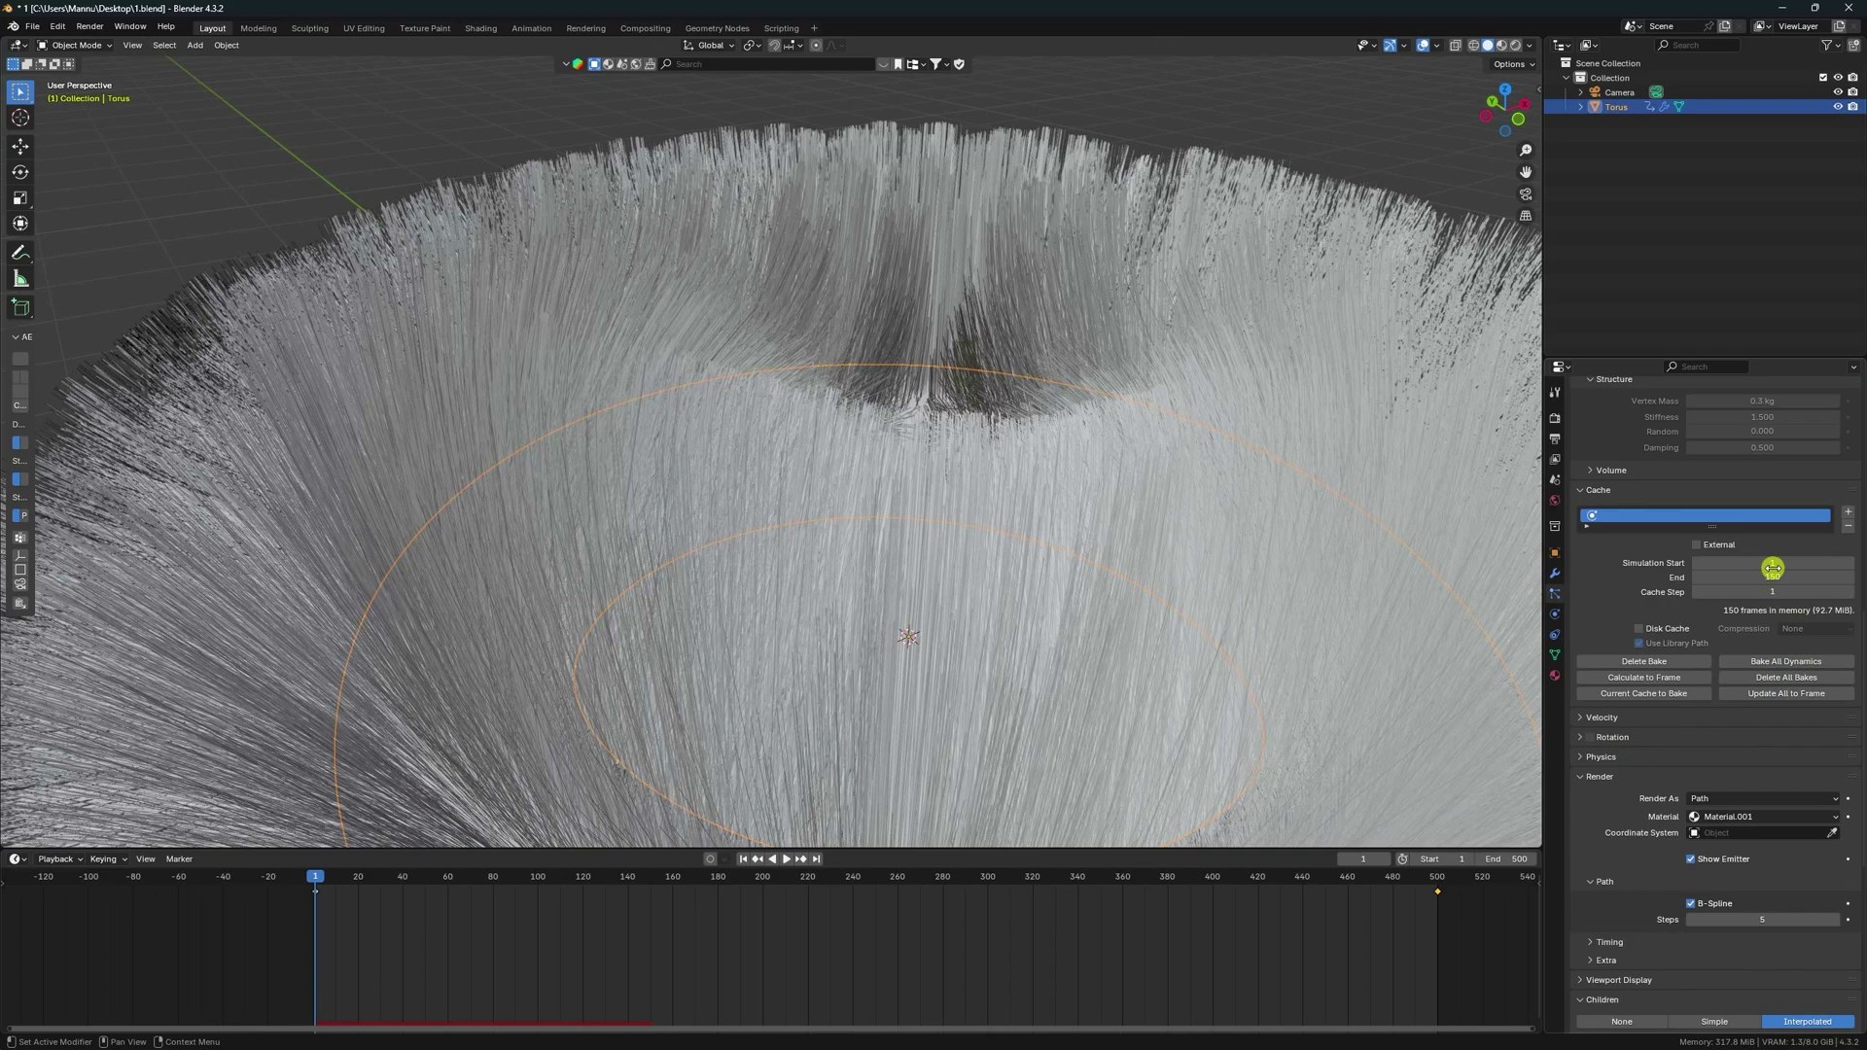
{"action": "left_click", "coordinate": [1772, 677]}
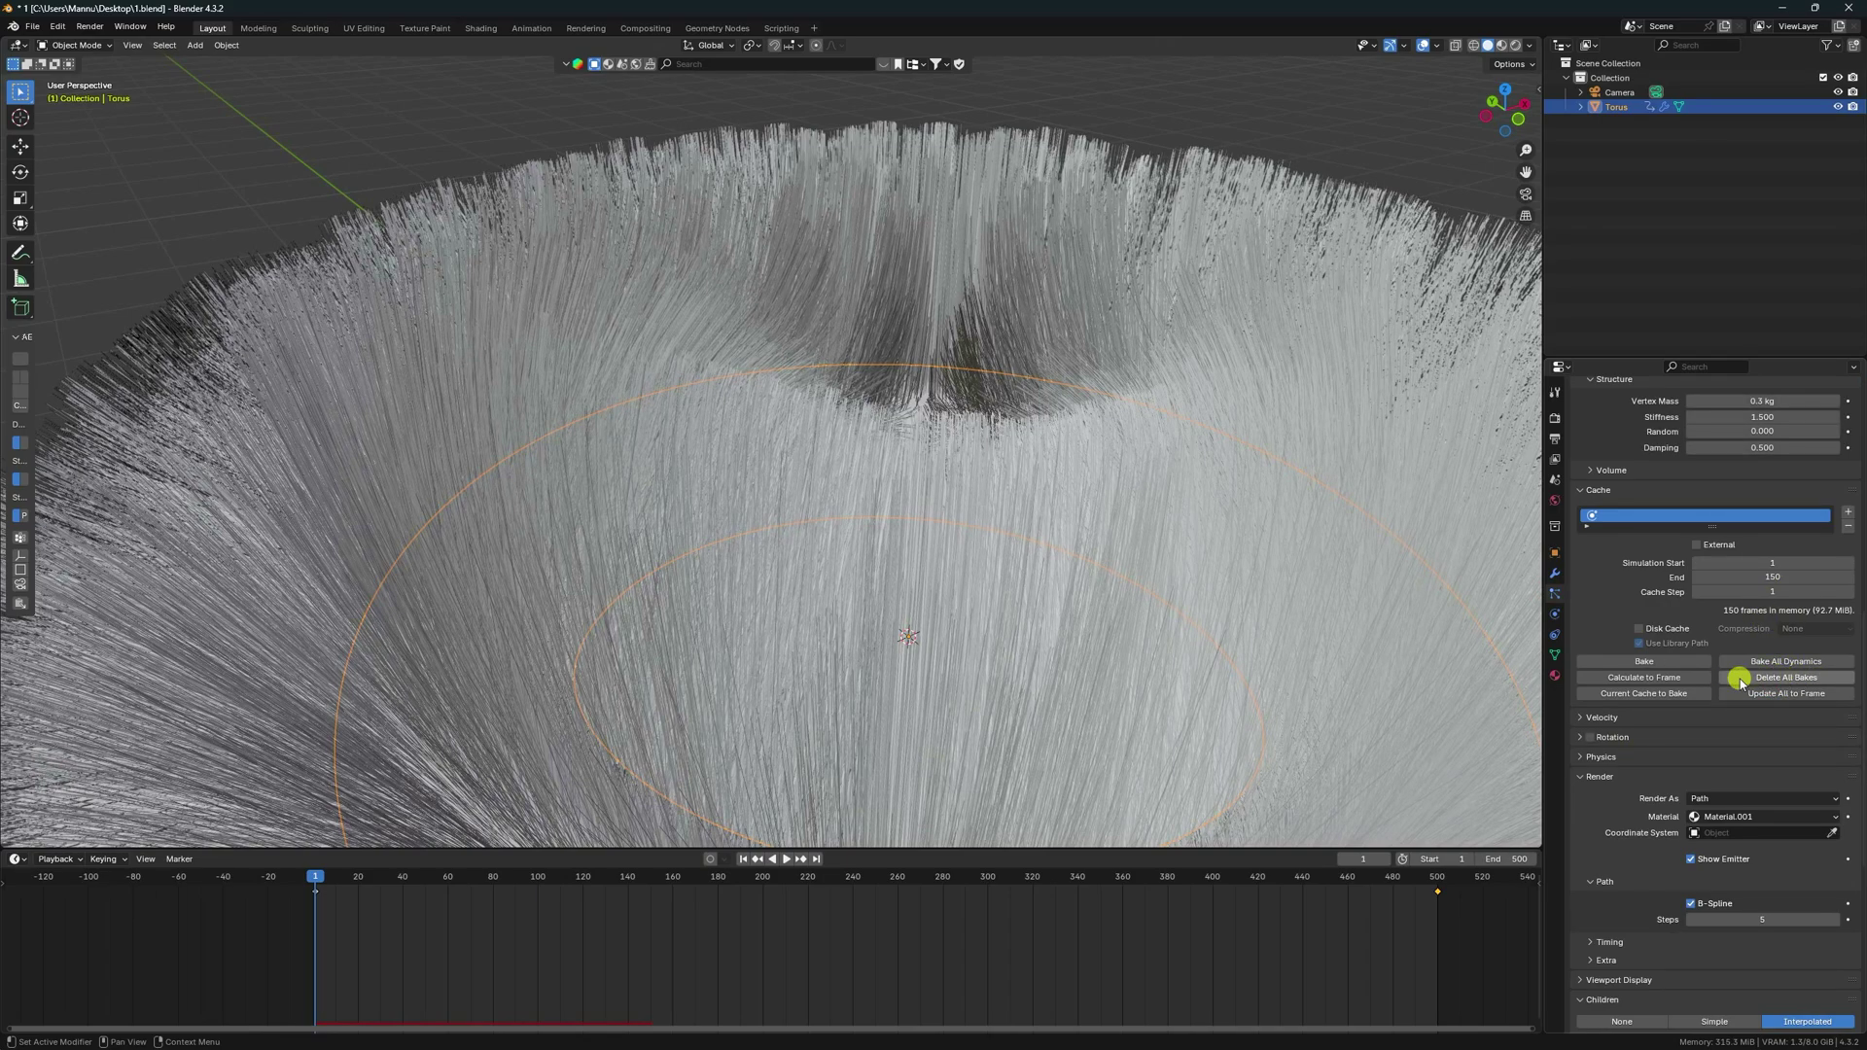
{"action": "scroll", "coordinate": [1713, 684], "scroll_direction": "up", "scroll_amount": 7}
Step: Enable Collision physics on the torus and re-bake the hair dynamics
{"action": "left_click", "coordinate": [1554, 613]}
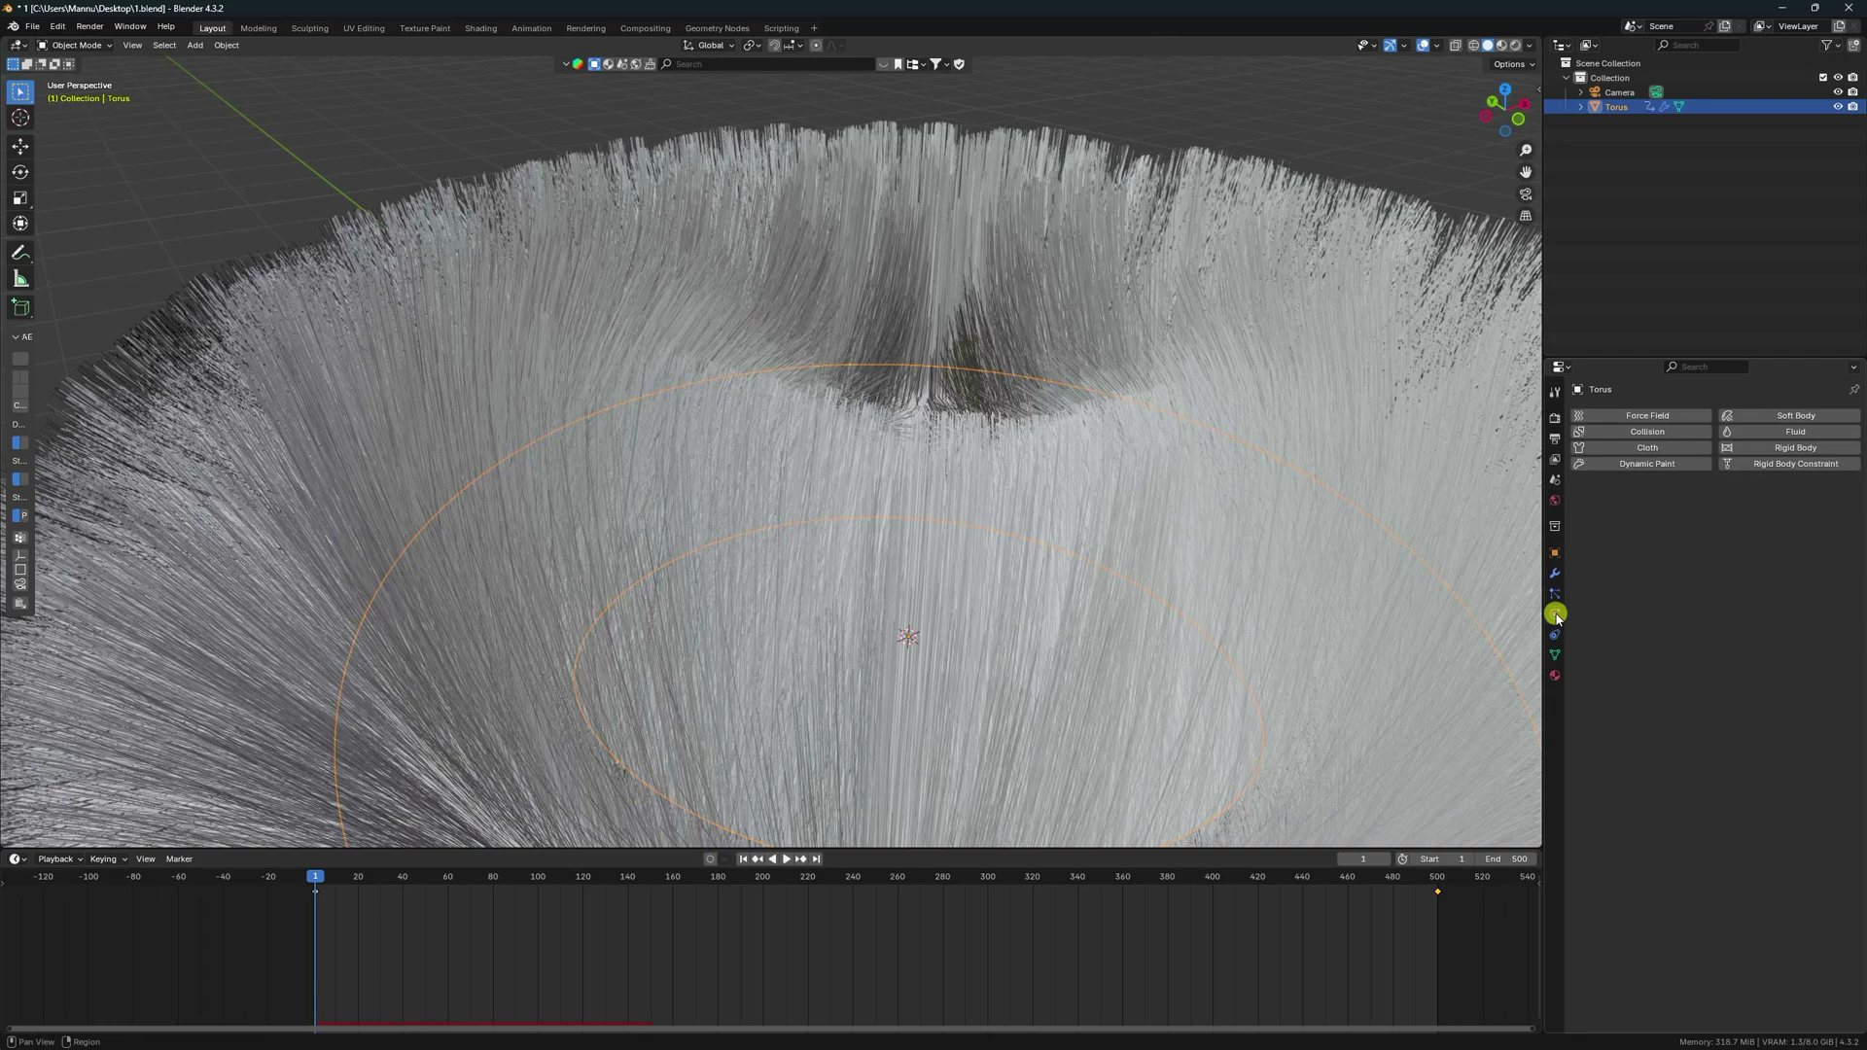
{"action": "left_click", "coordinate": [1649, 431]}
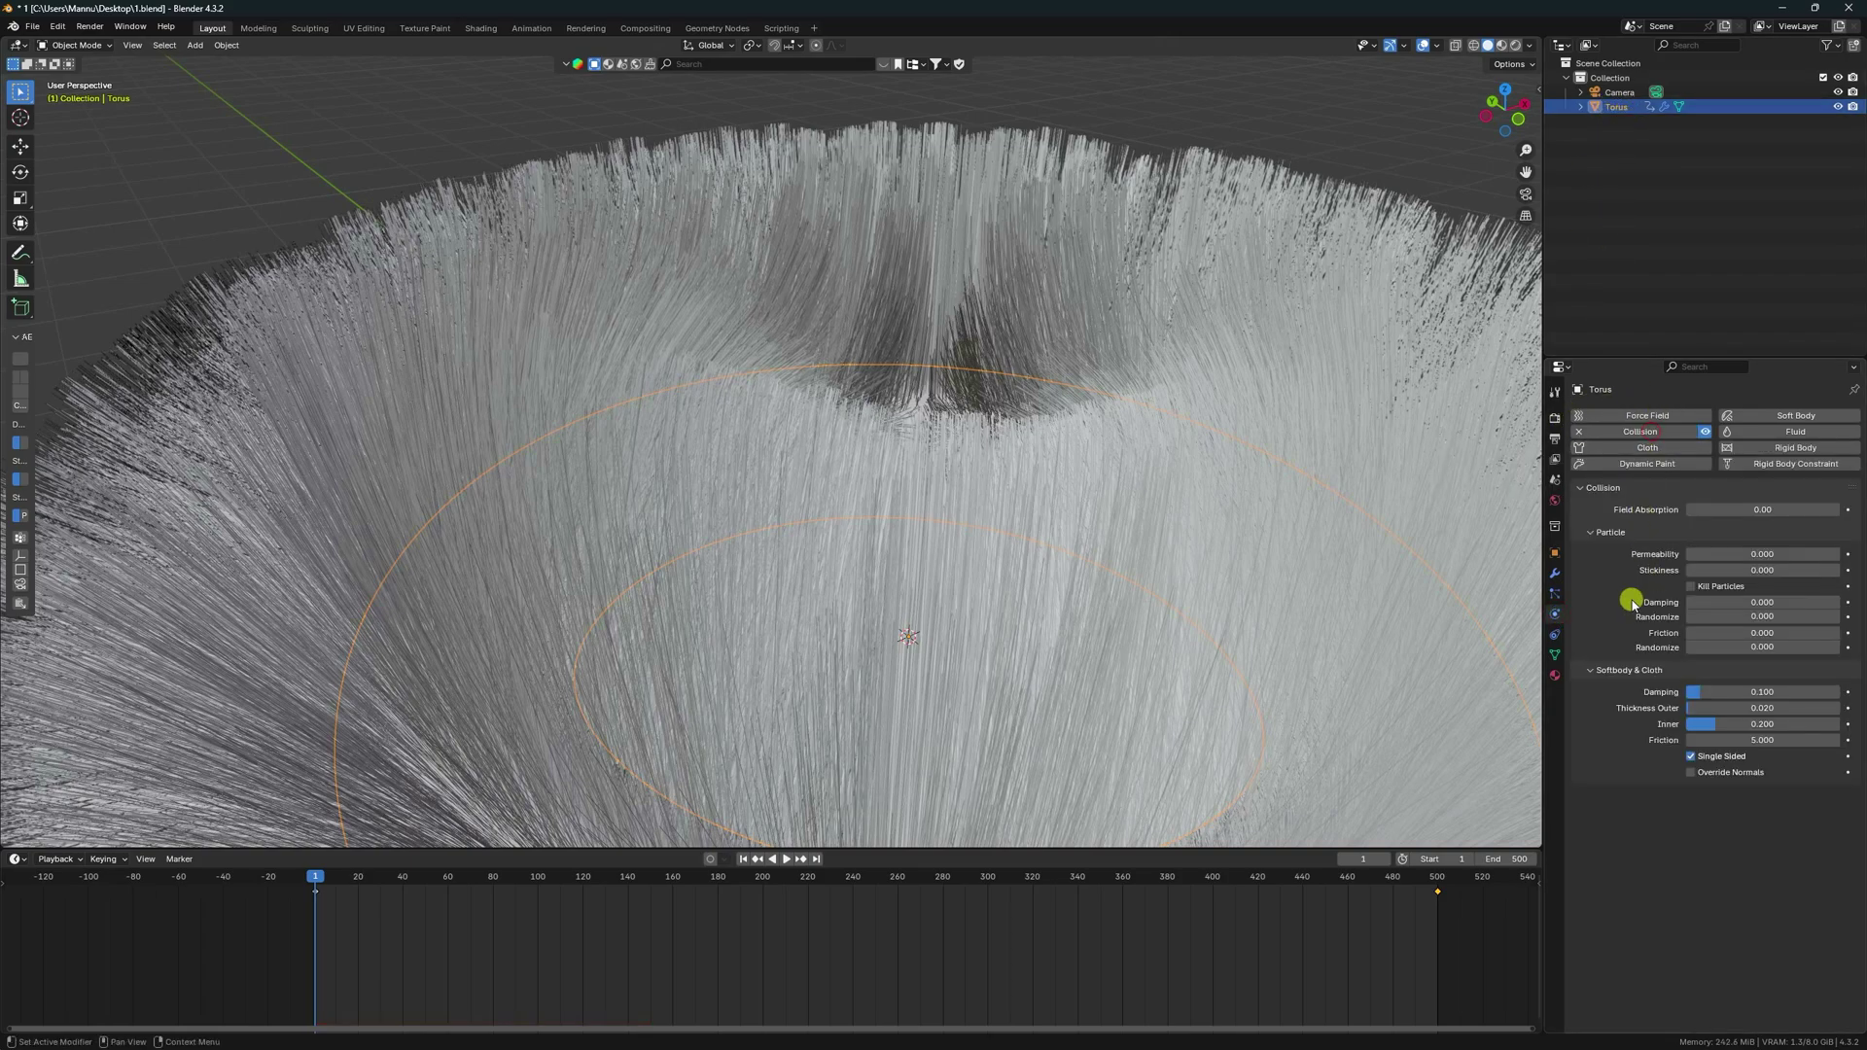
{"action": "scroll", "coordinate": [933, 522], "scroll_direction": "down", "scroll_amount": 5}
{"action": "middle_click_drag", "start_coordinate": [934, 521], "coordinate": [896, 509]}
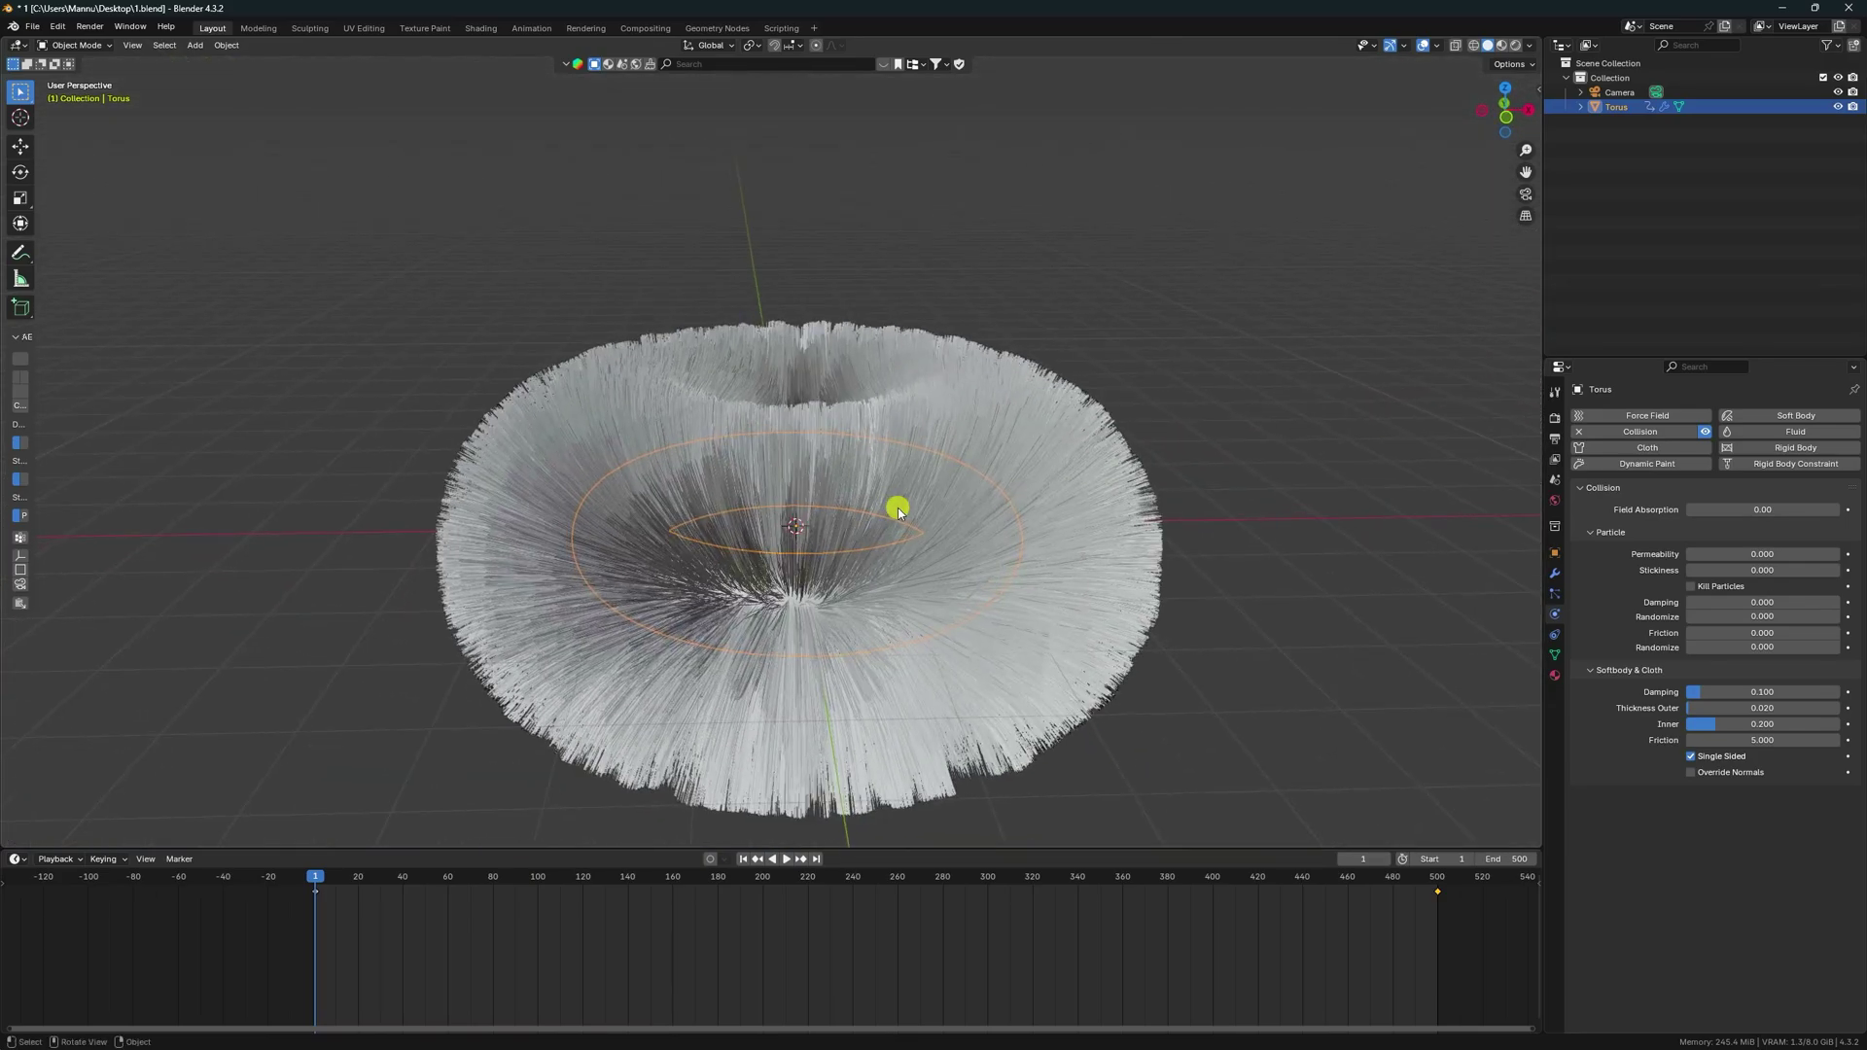
{"action": "left_click", "coordinate": [1555, 594]}
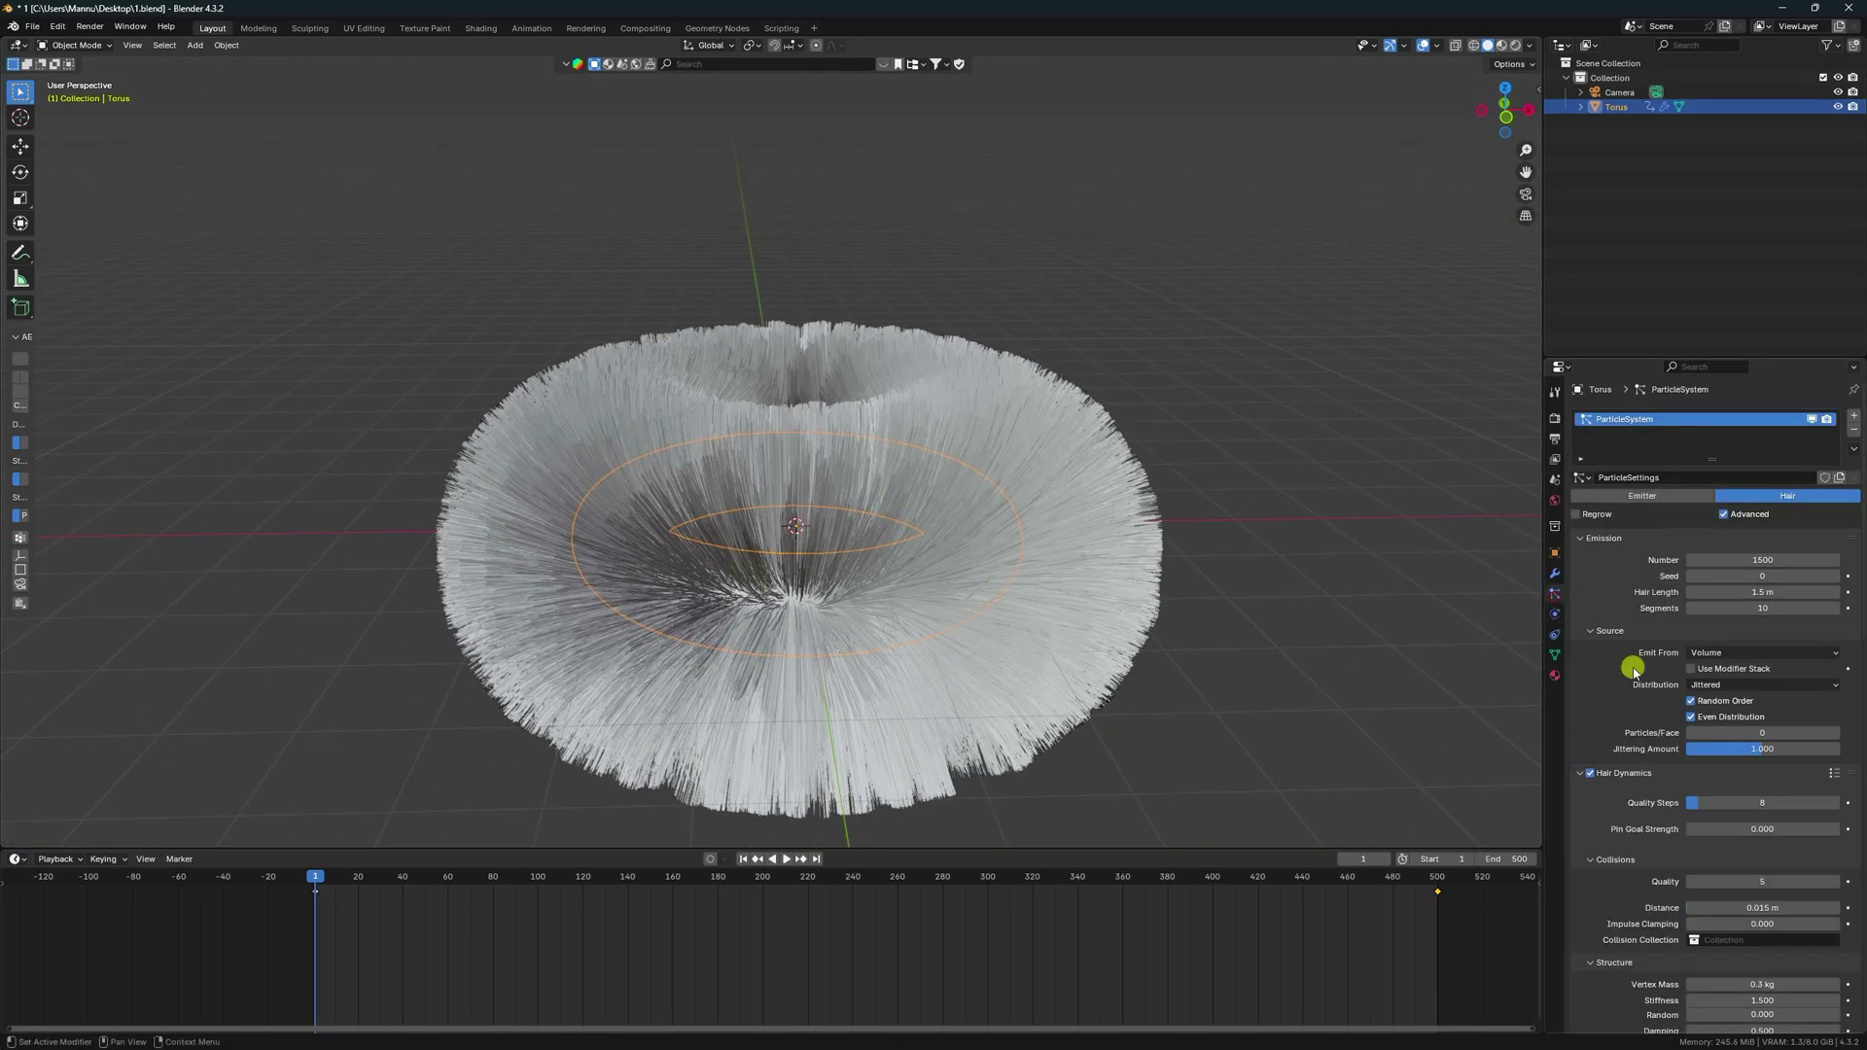
{"action": "scroll", "coordinate": [1625, 661], "scroll_direction": "down", "scroll_amount": 10}
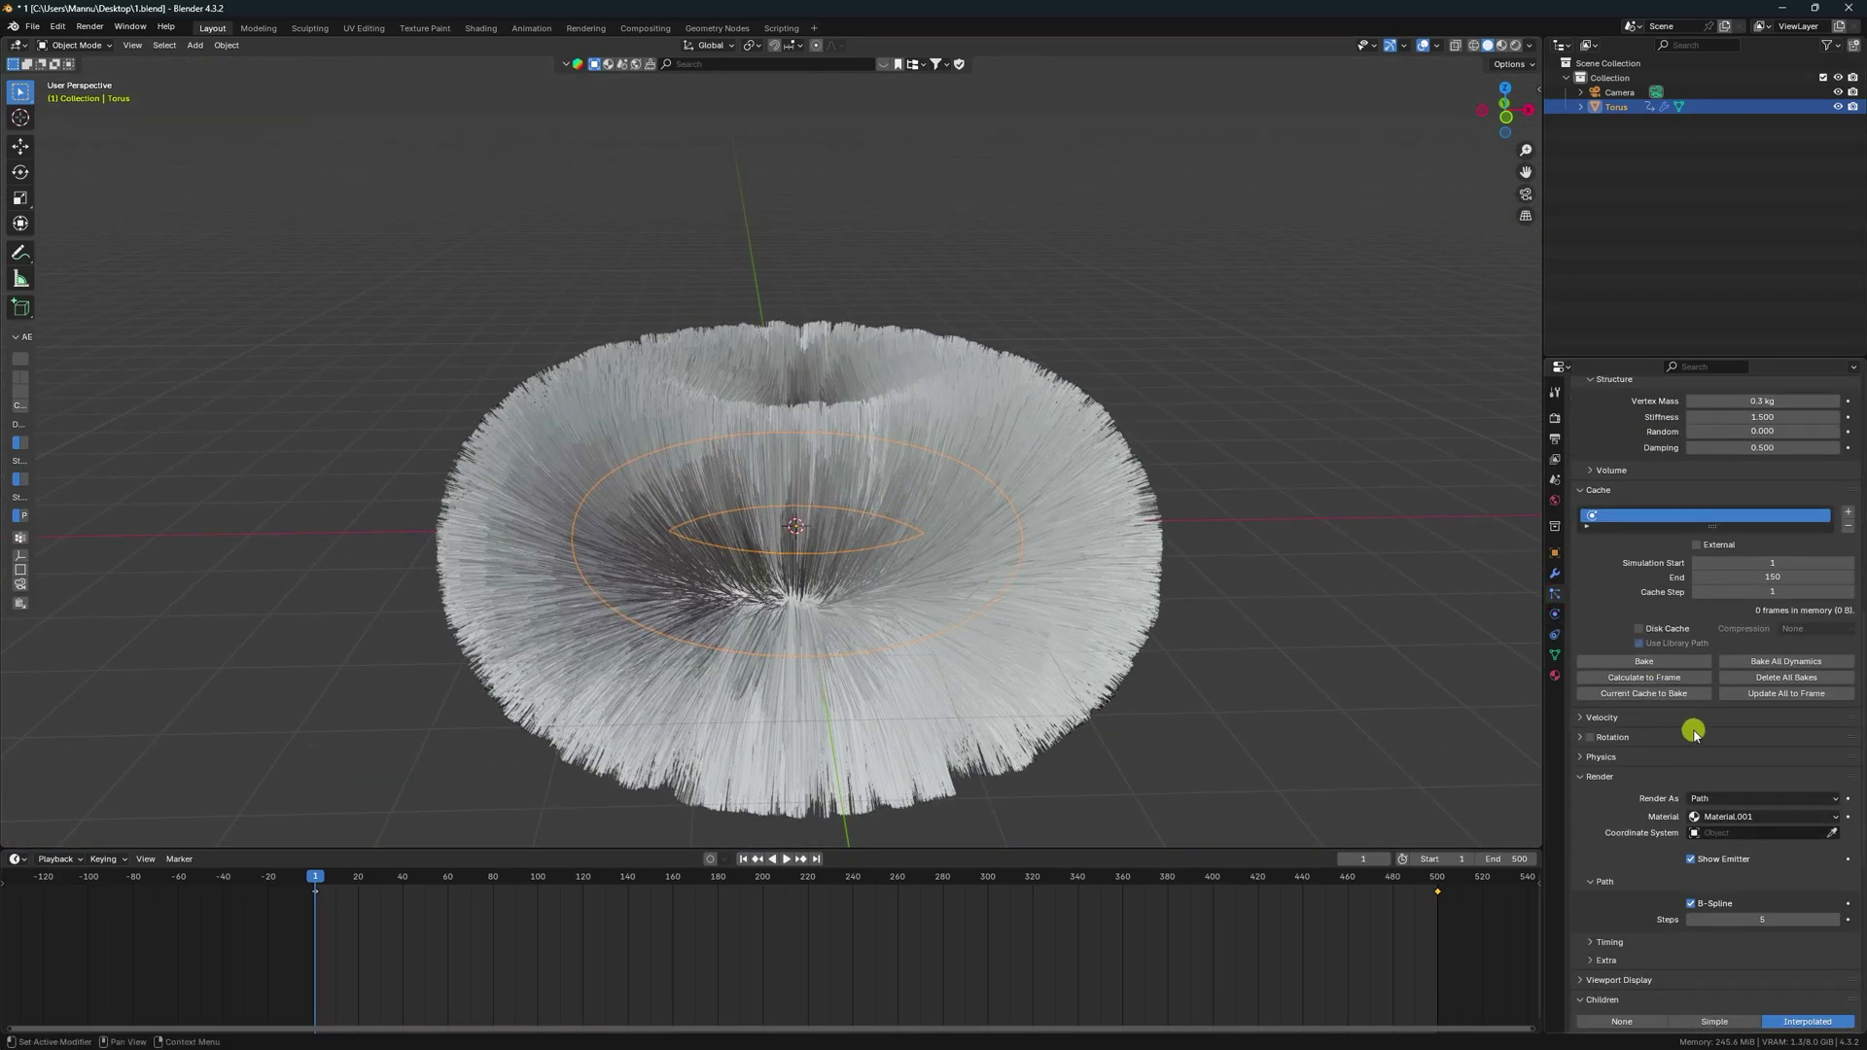
{"action": "left_click", "coordinate": [1640, 661]}
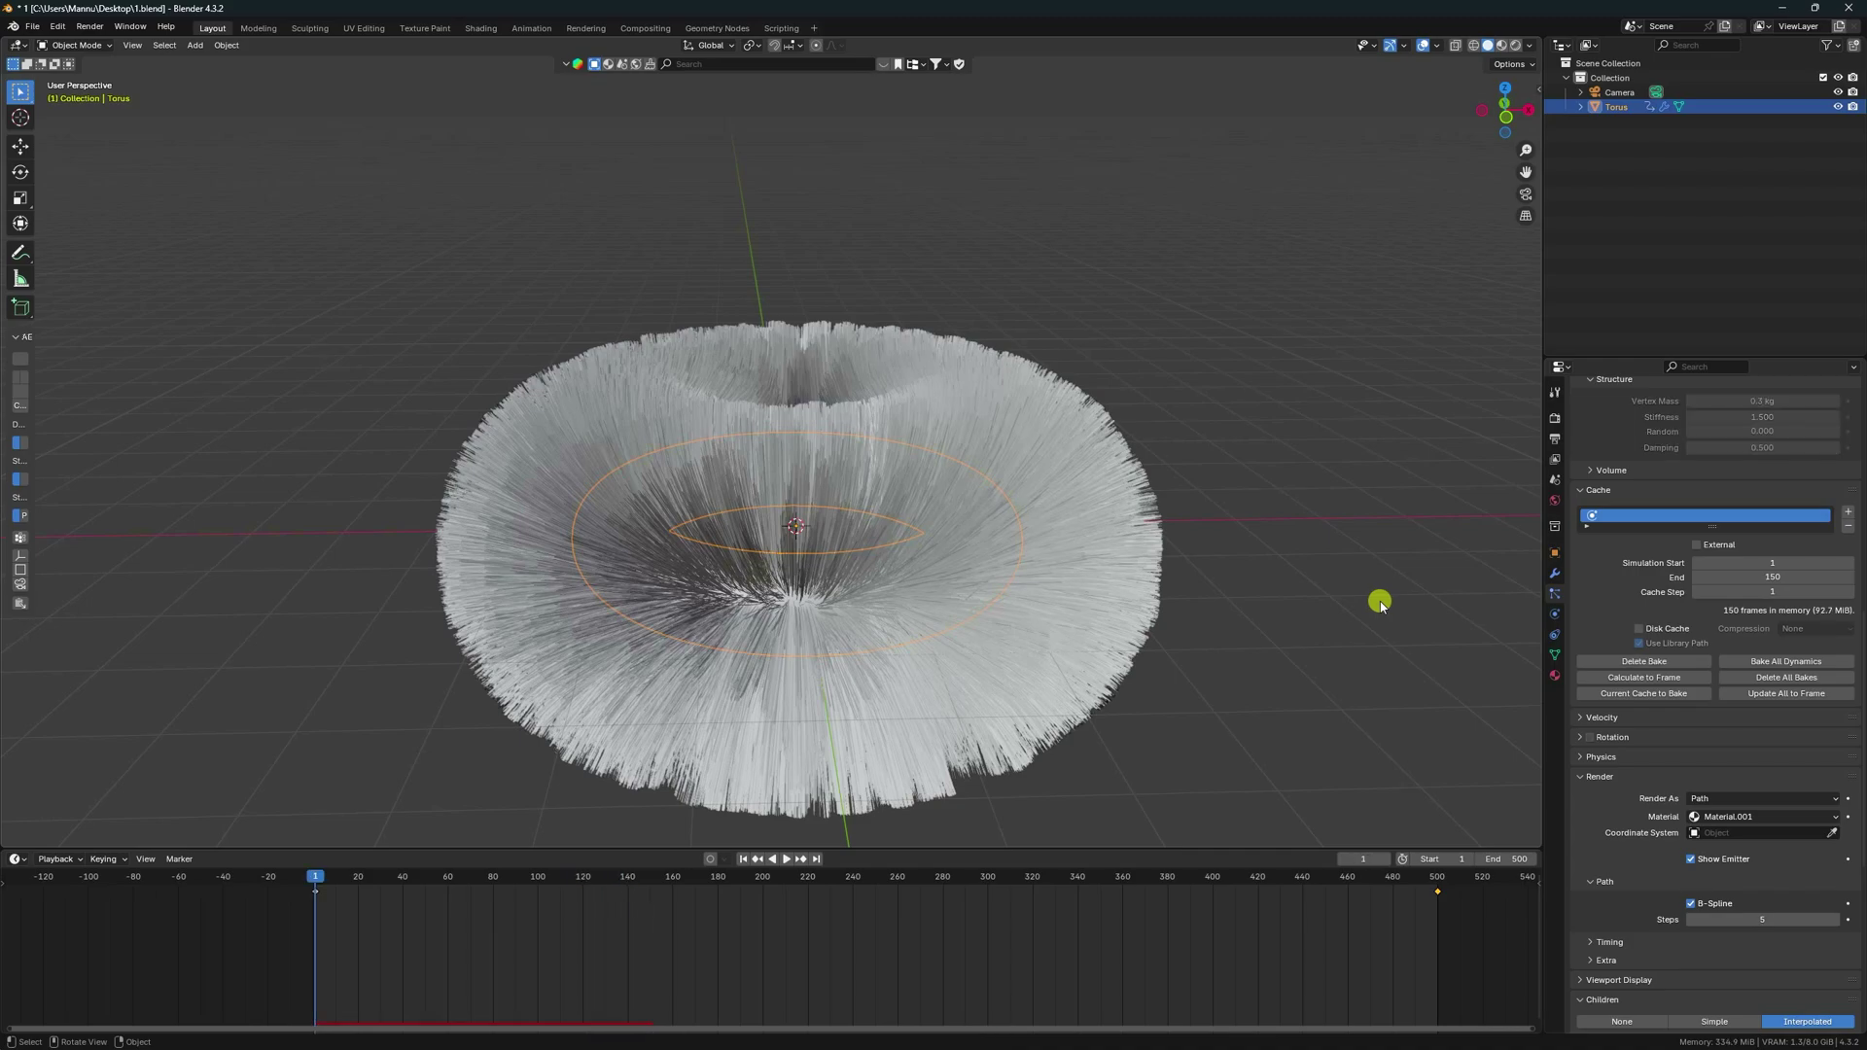
Step: Play the hair simulation, pause at frame 123 in camera view, and zoom in on the fur
{"action": "left_click", "coordinate": [789, 860]}
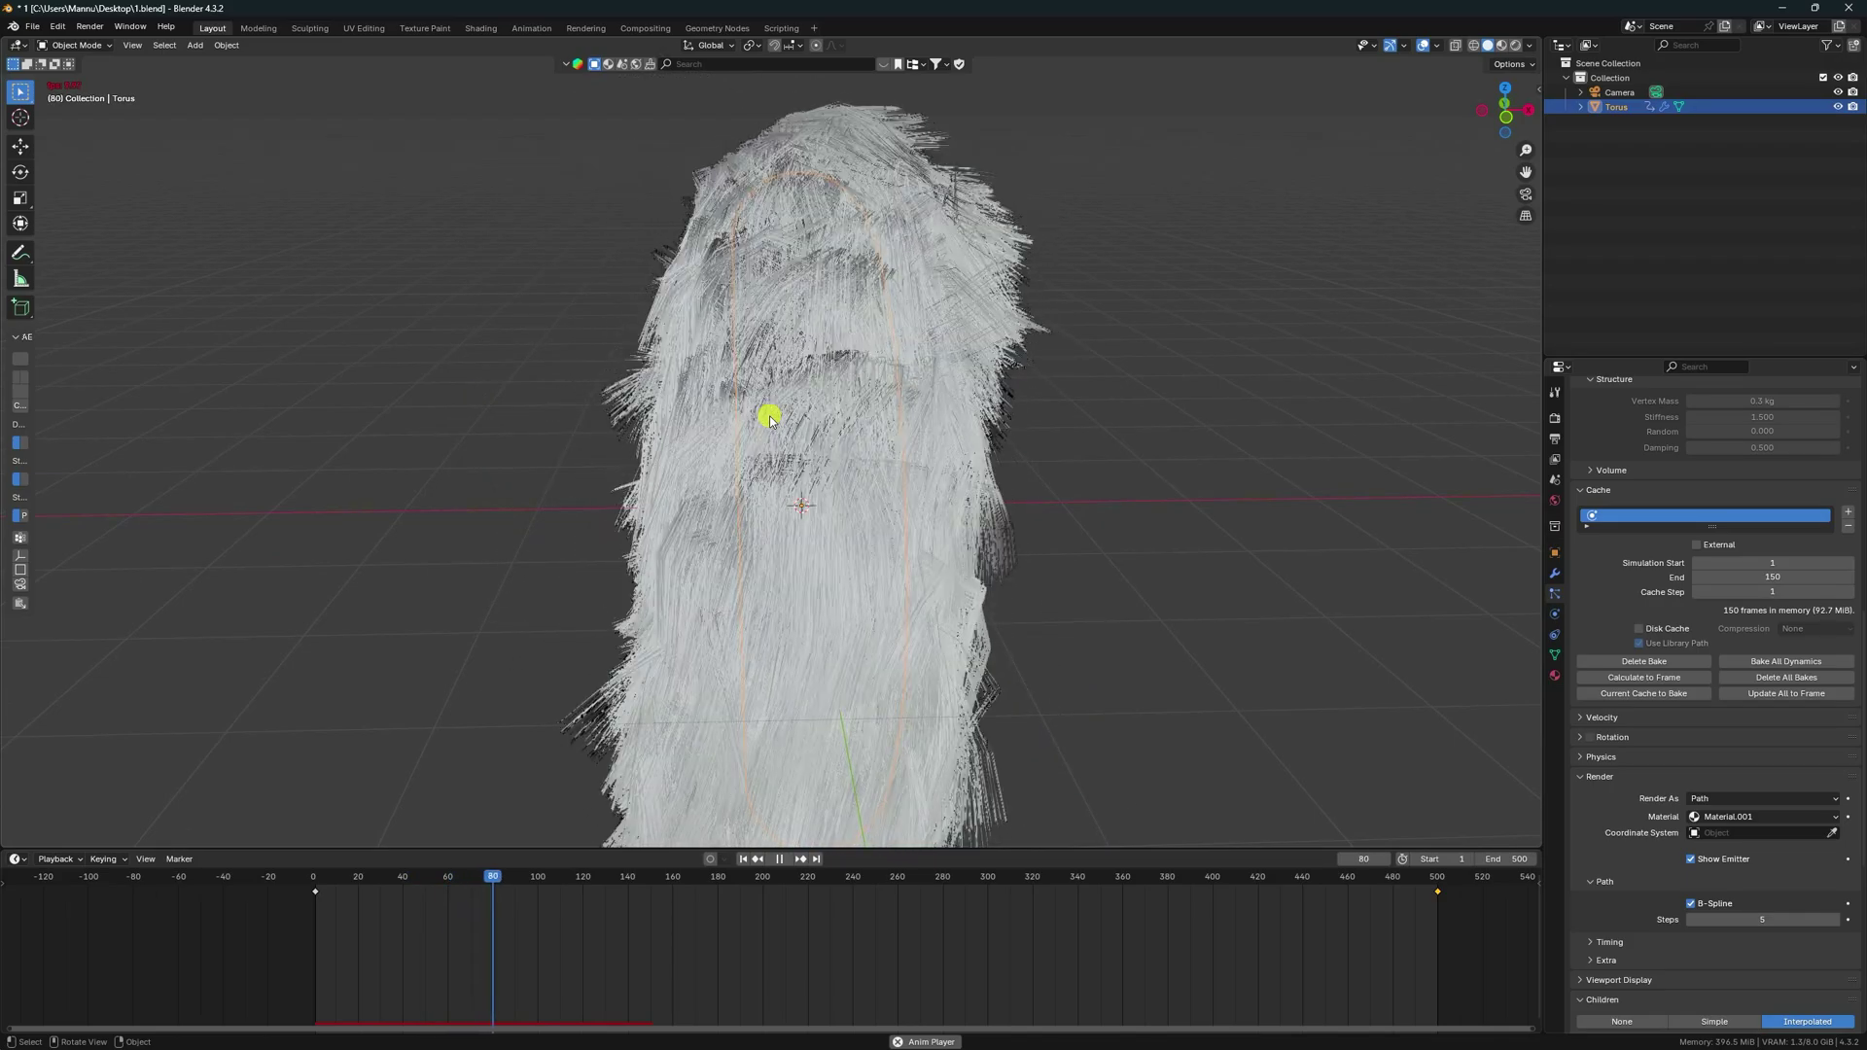
{"action": "key", "text": "KP_0"}
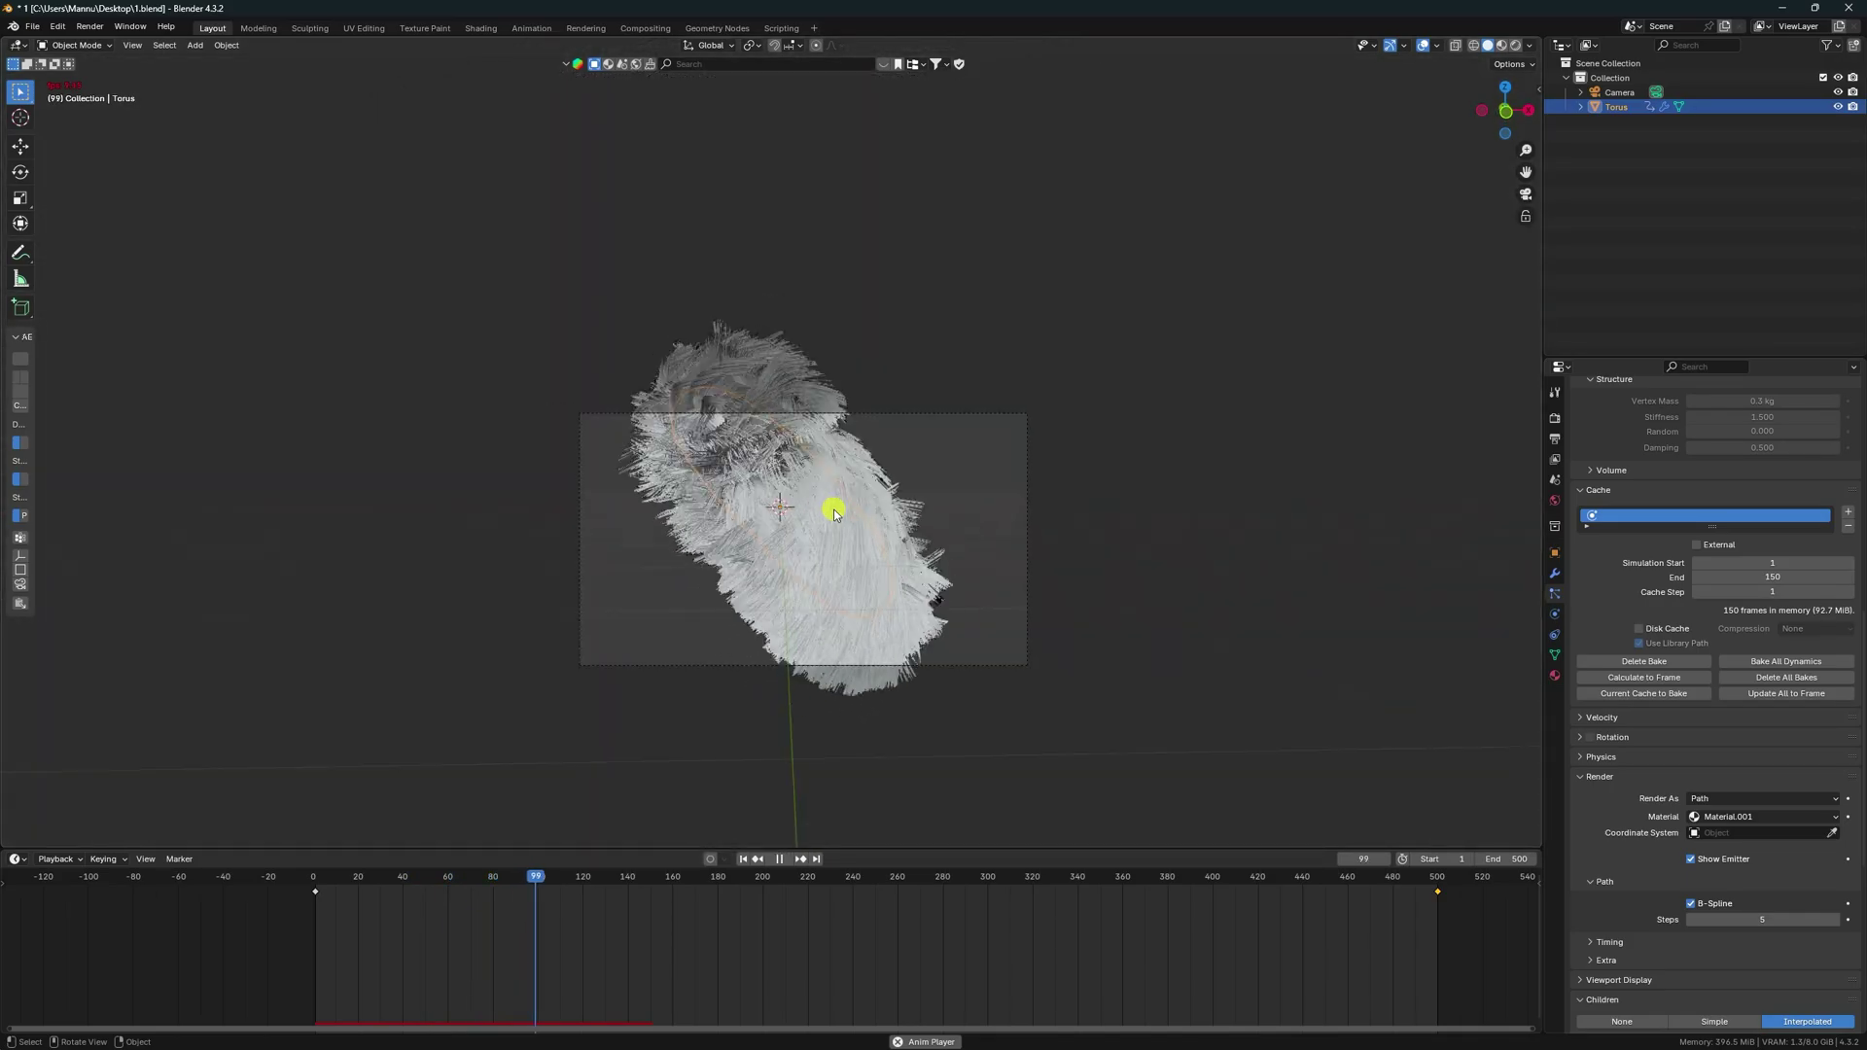
{"action": "left_click", "coordinate": [779, 860]}
{"action": "scroll", "coordinate": [764, 639], "scroll_direction": "up", "scroll_amount": 2}
{"action": "scroll", "coordinate": [764, 638], "scroll_direction": "up", "scroll_amount": 3}
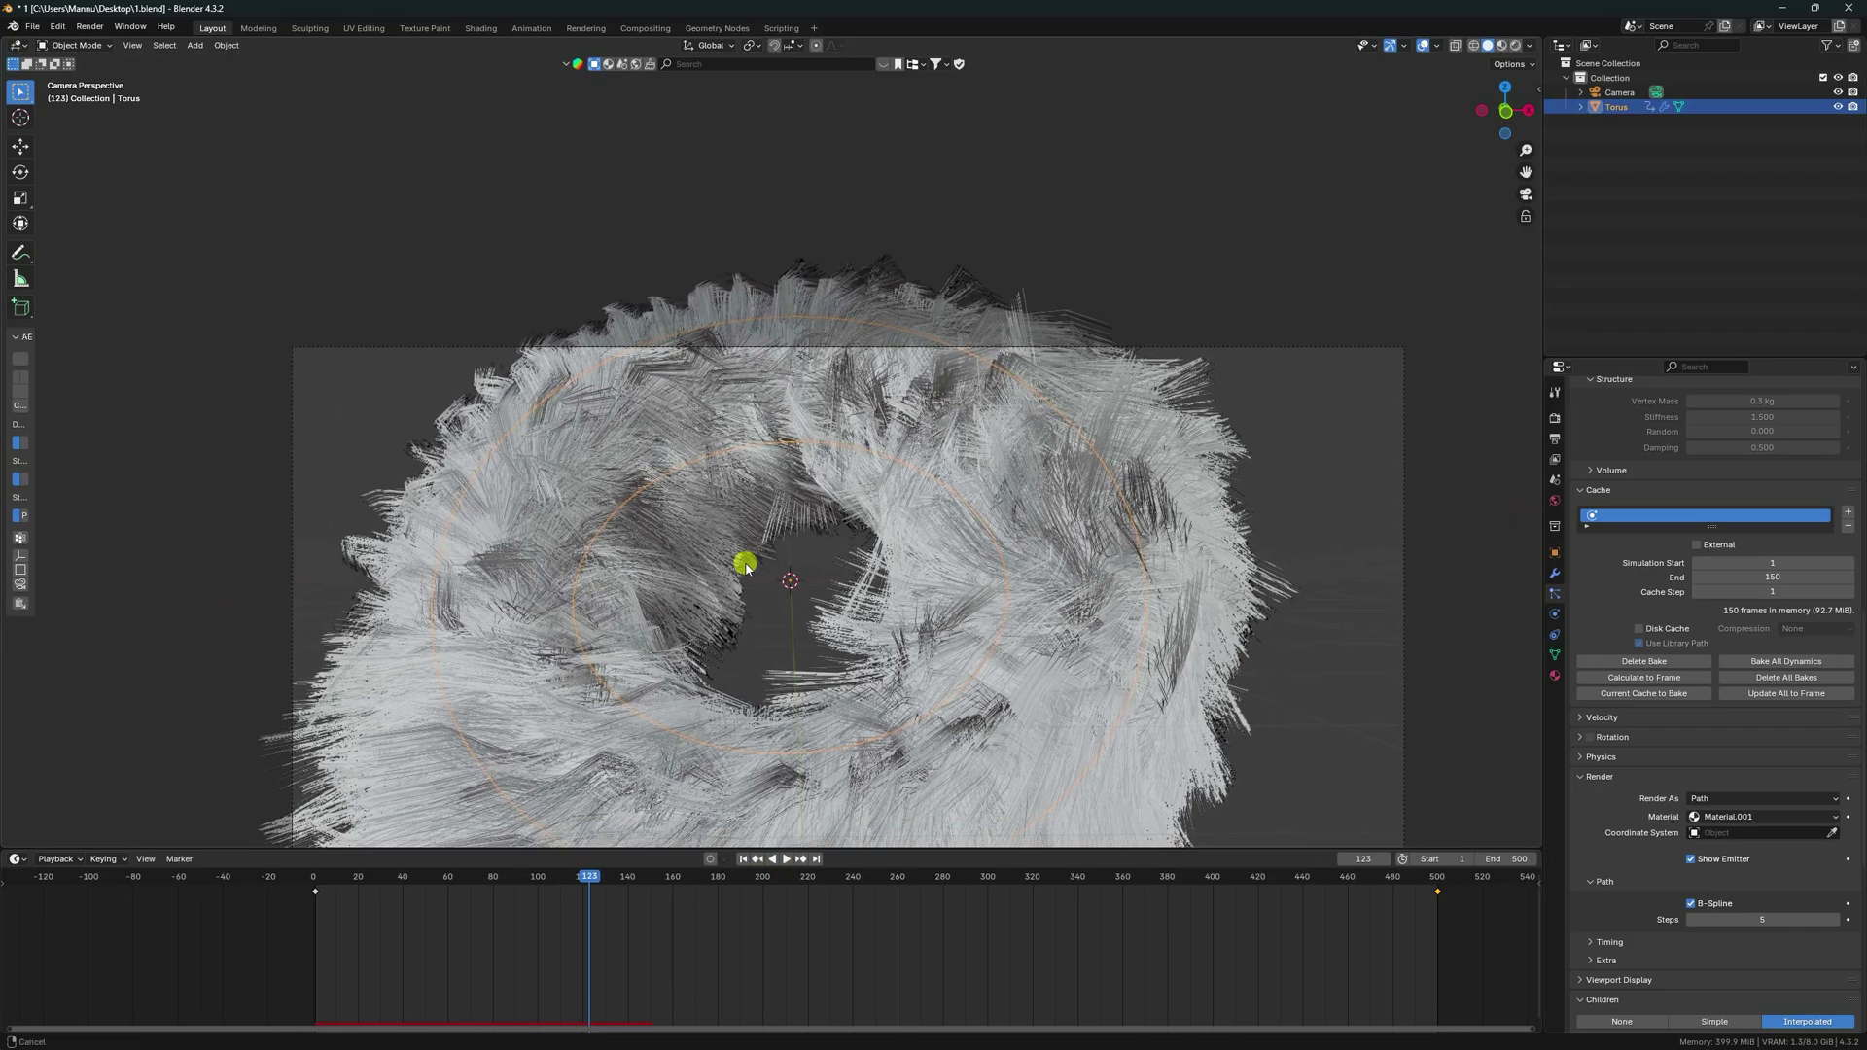
Step: Render frame 123 in Cycles, inspect the magenta and yellow fur full screen, then close the render
{"action": "left_click", "coordinate": [90, 26]}
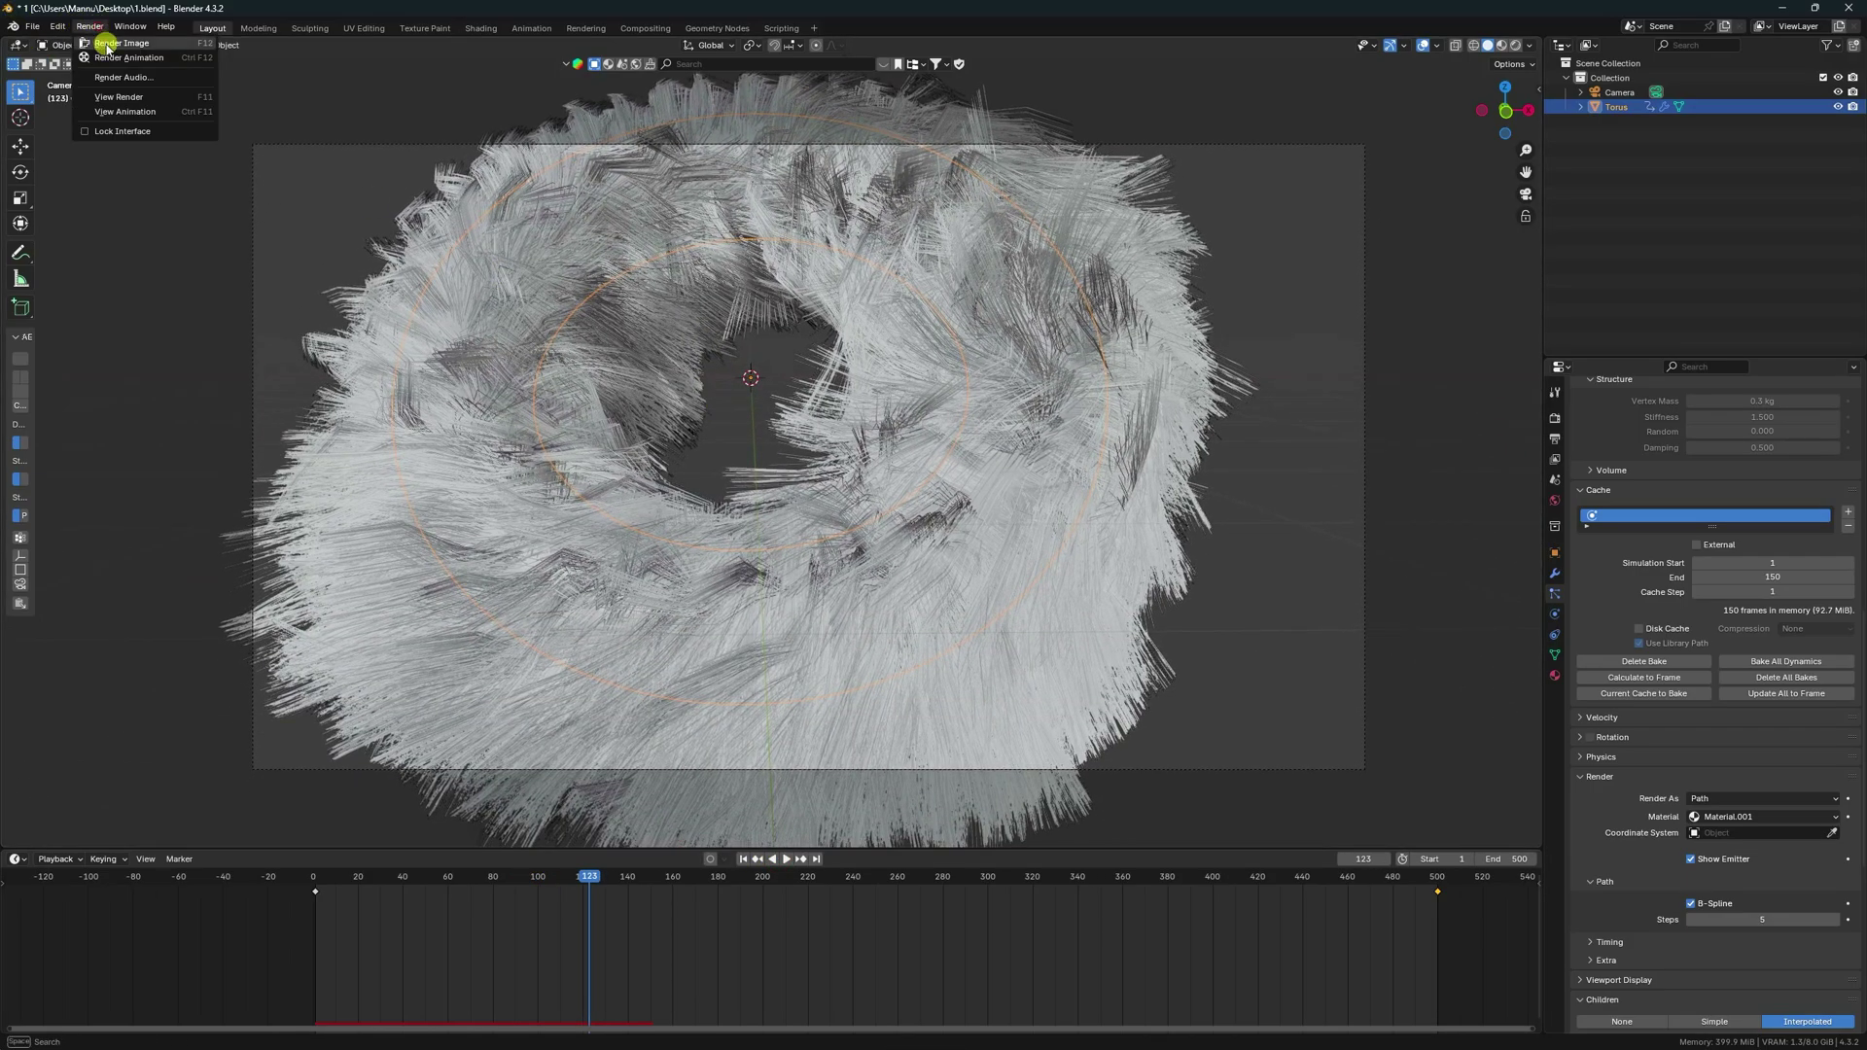
{"action": "left_click", "coordinate": [107, 45]}
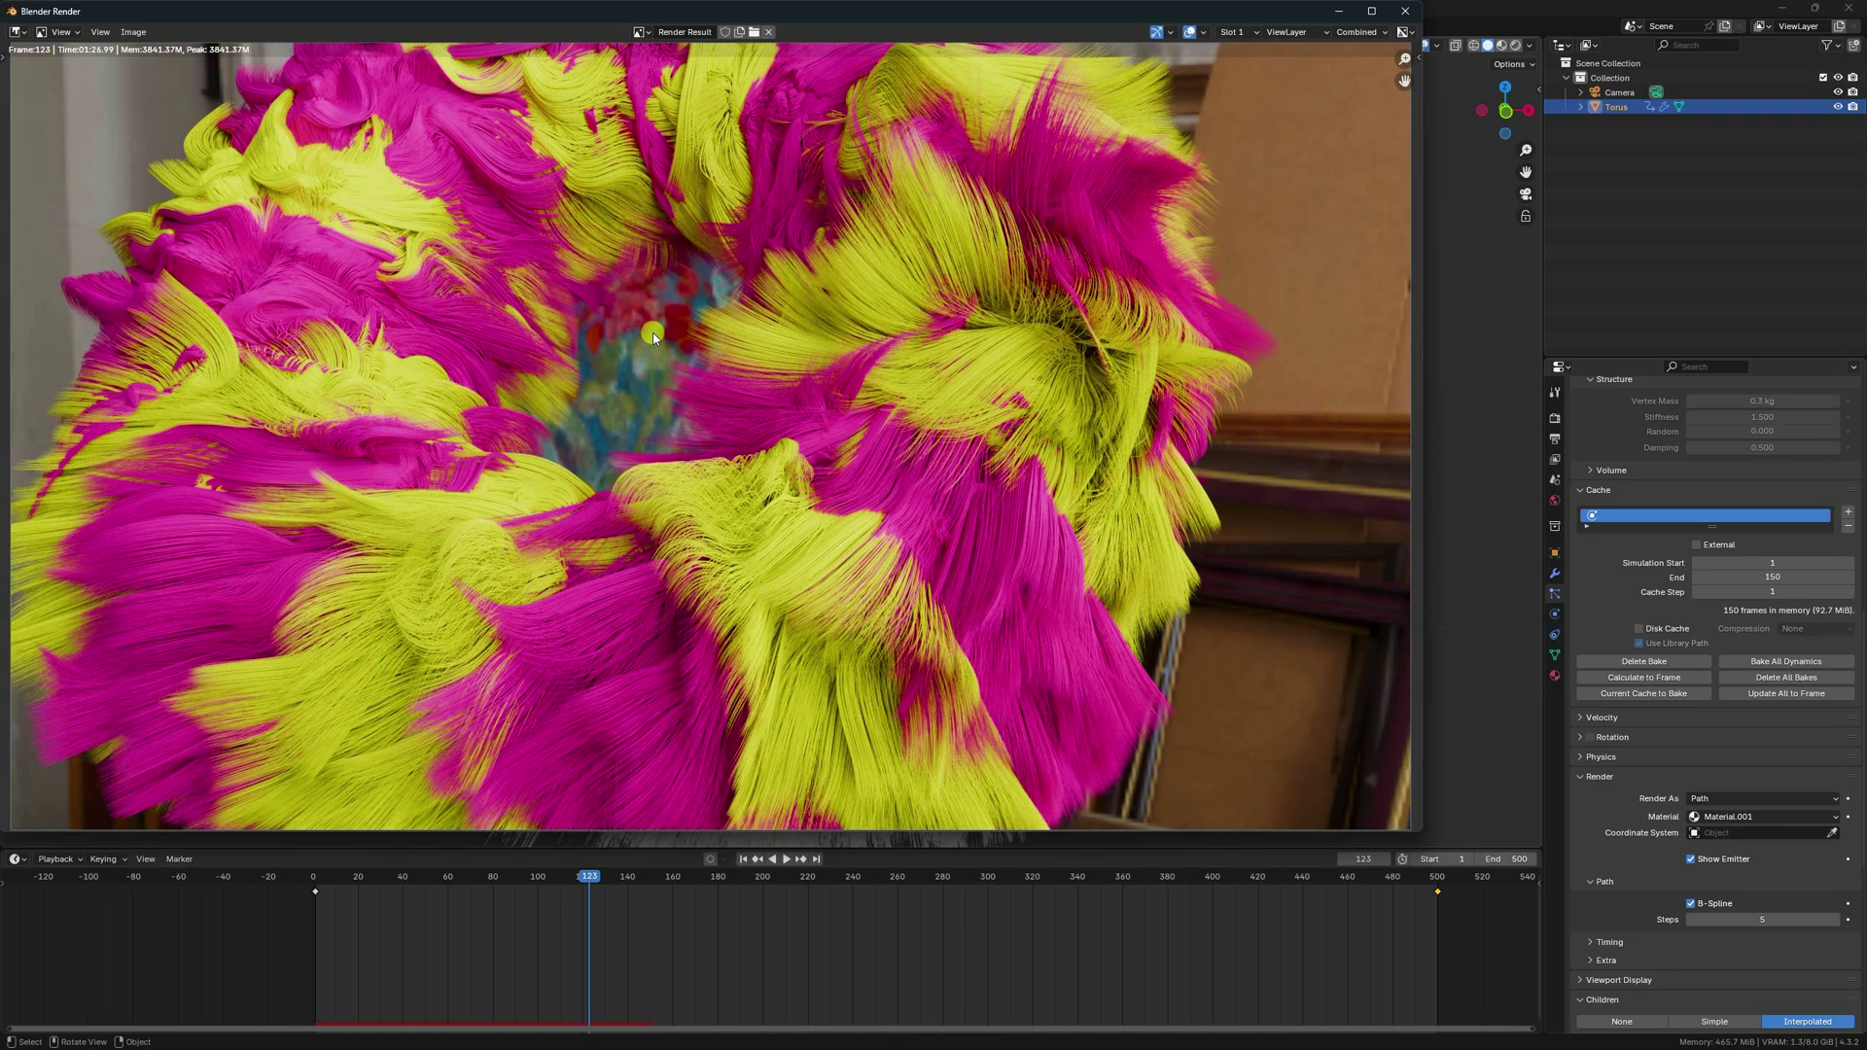
{"action": "left_click", "coordinate": [1372, 11]}
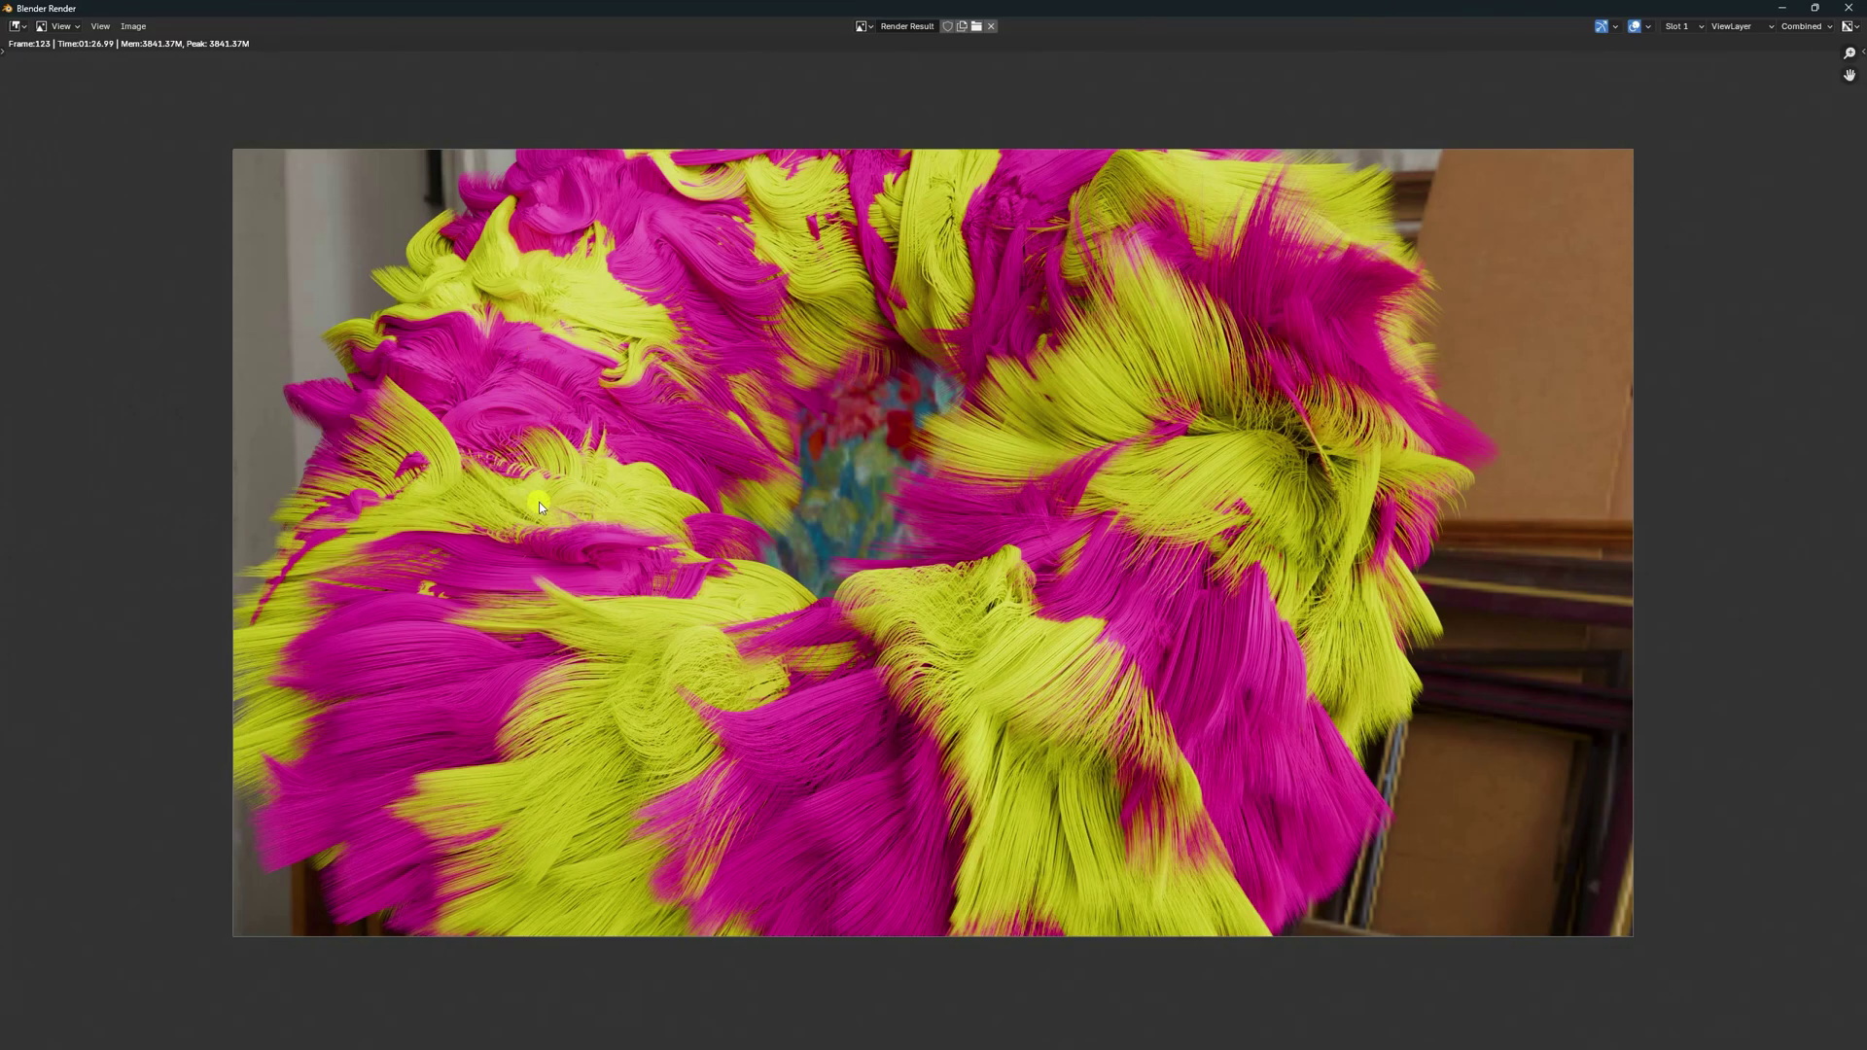
{"action": "scroll", "coordinate": [535, 502], "scroll_direction": "up", "scroll_amount": 1}
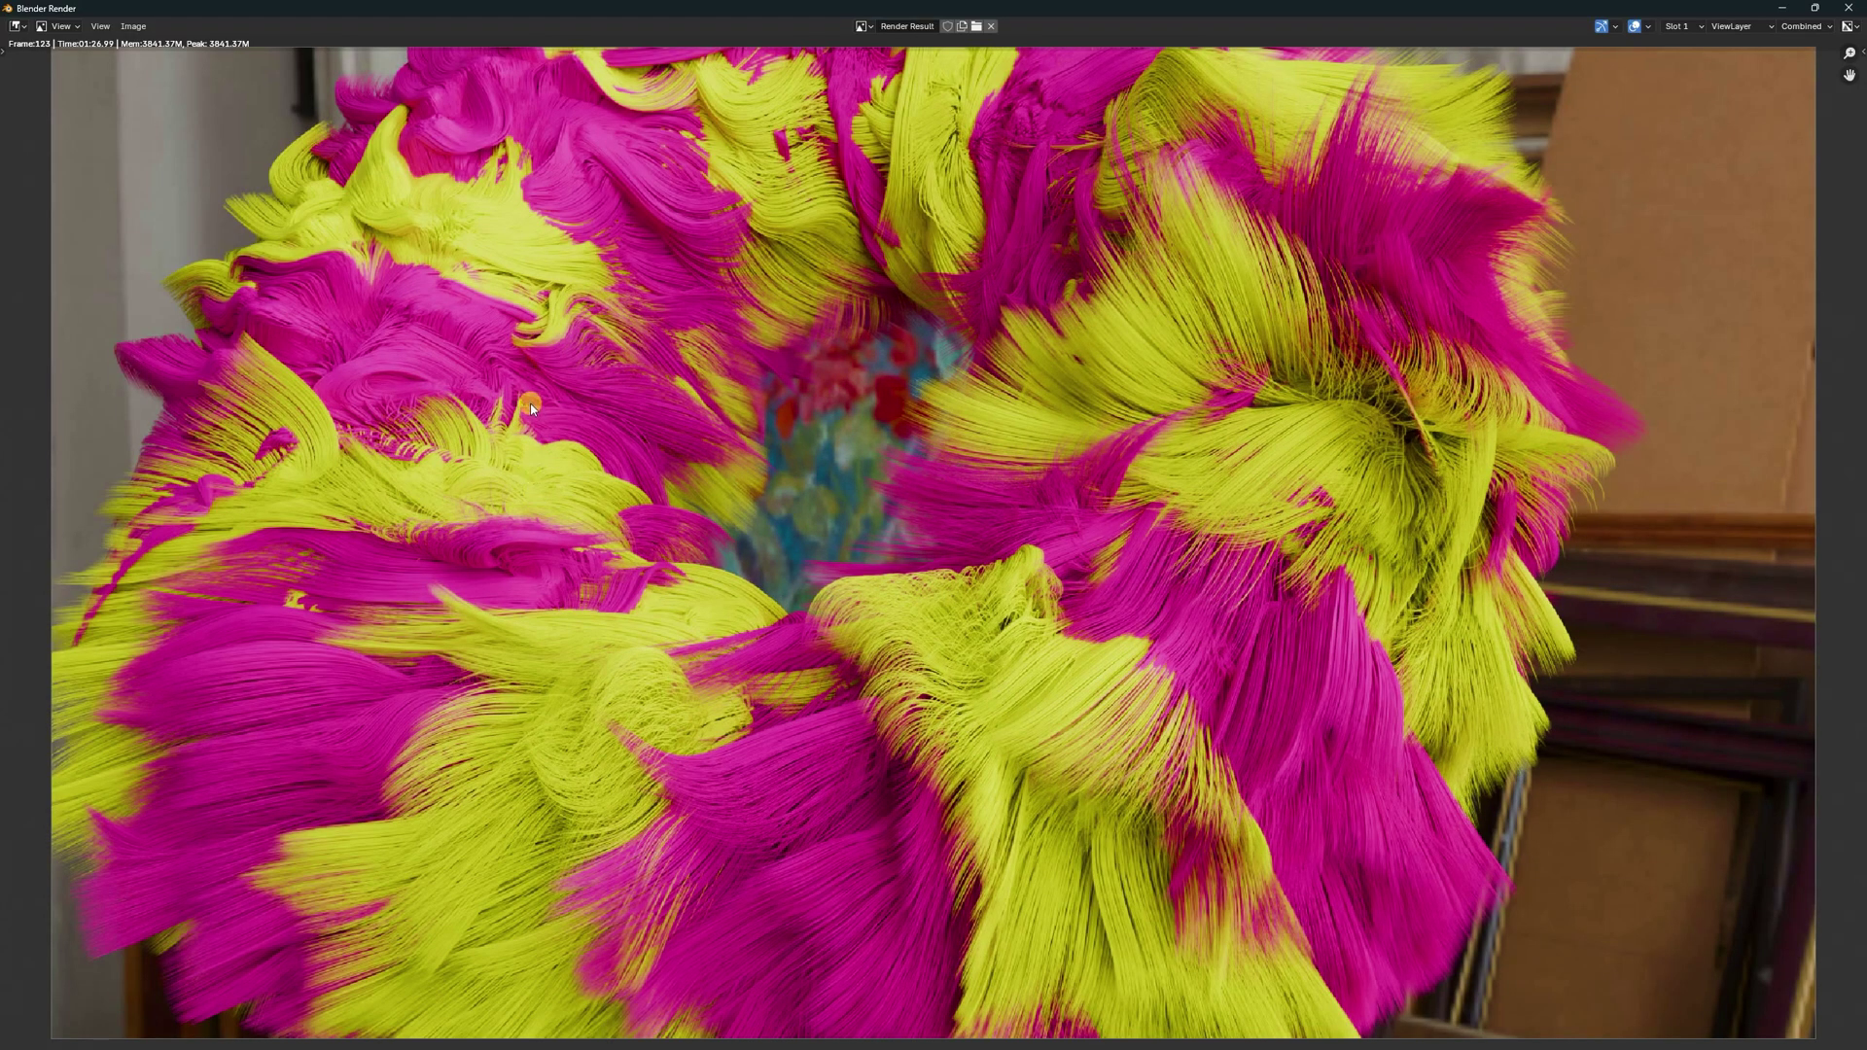
{"action": "scroll", "coordinate": [529, 403], "scroll_direction": "down", "scroll_amount": 2}
{"action": "scroll", "coordinate": [529, 403], "scroll_direction": "up", "scroll_amount": 2}
{"action": "scroll", "coordinate": [529, 413], "scroll_direction": "down", "scroll_amount": 1}
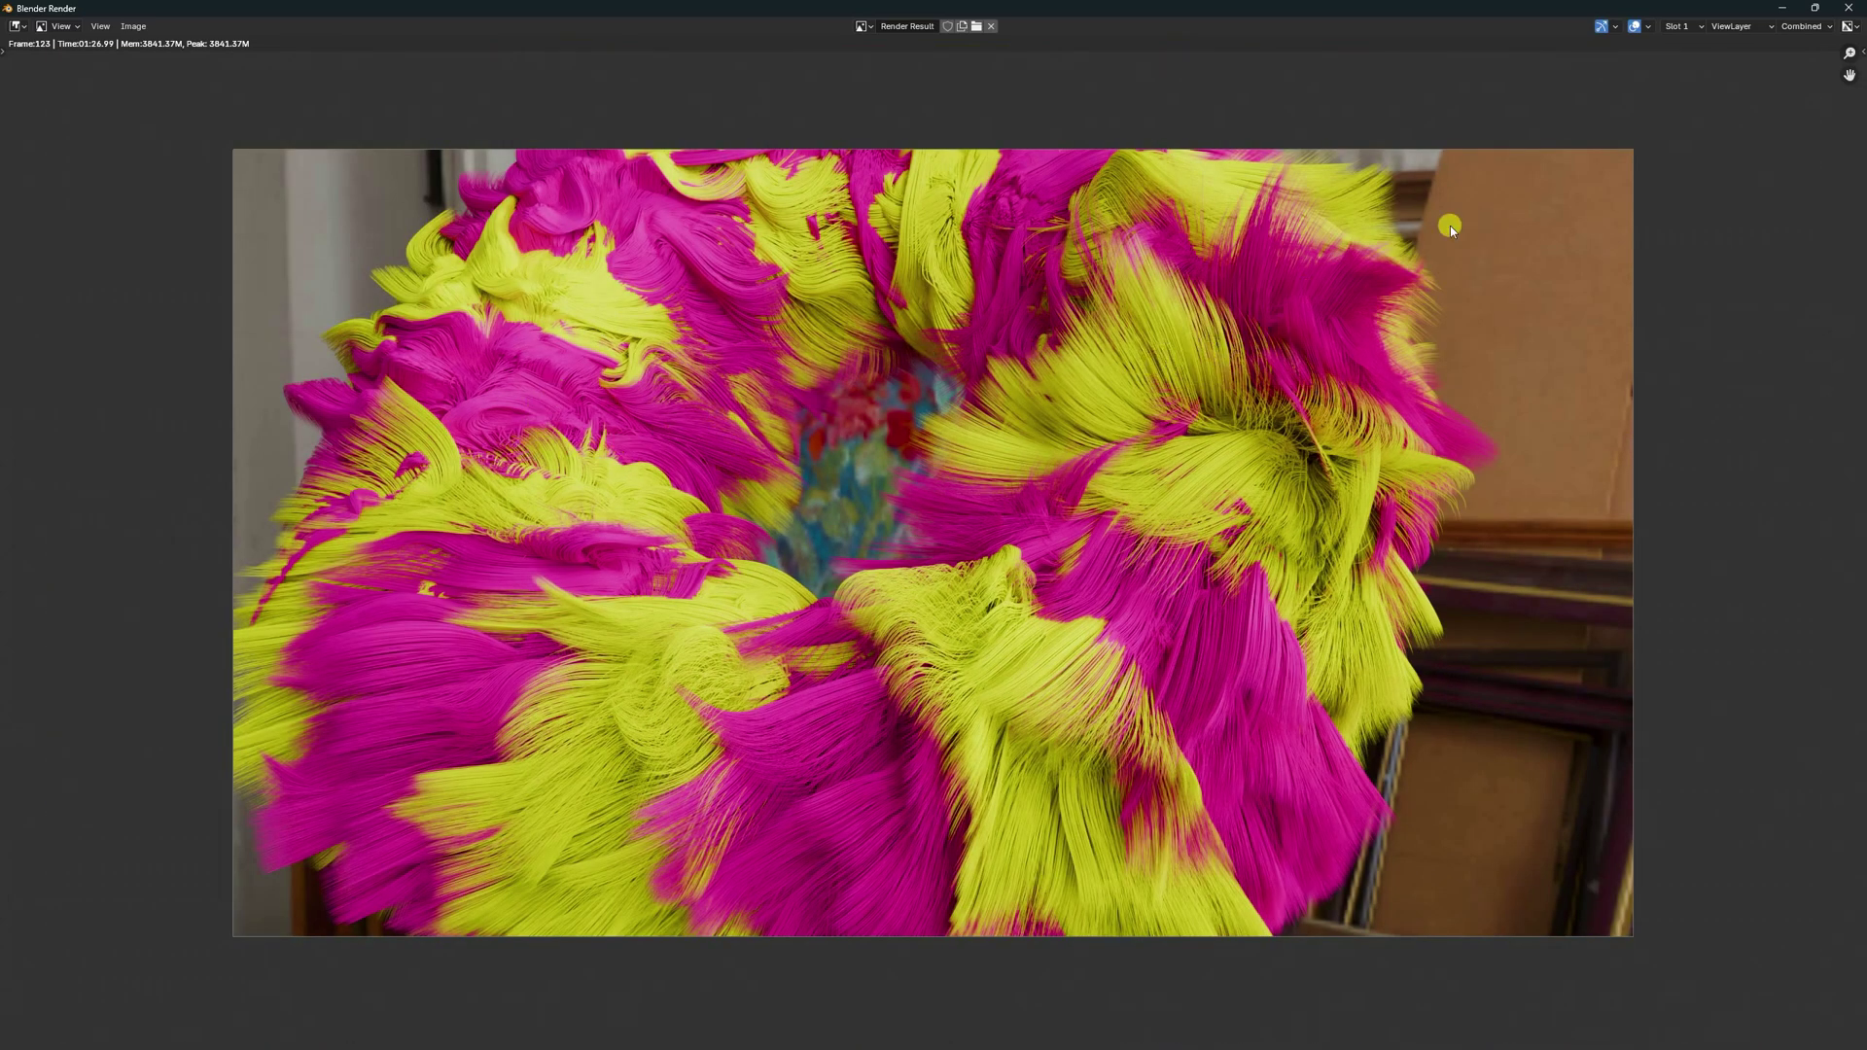
{"action": "left_click", "coordinate": [1851, 7]}
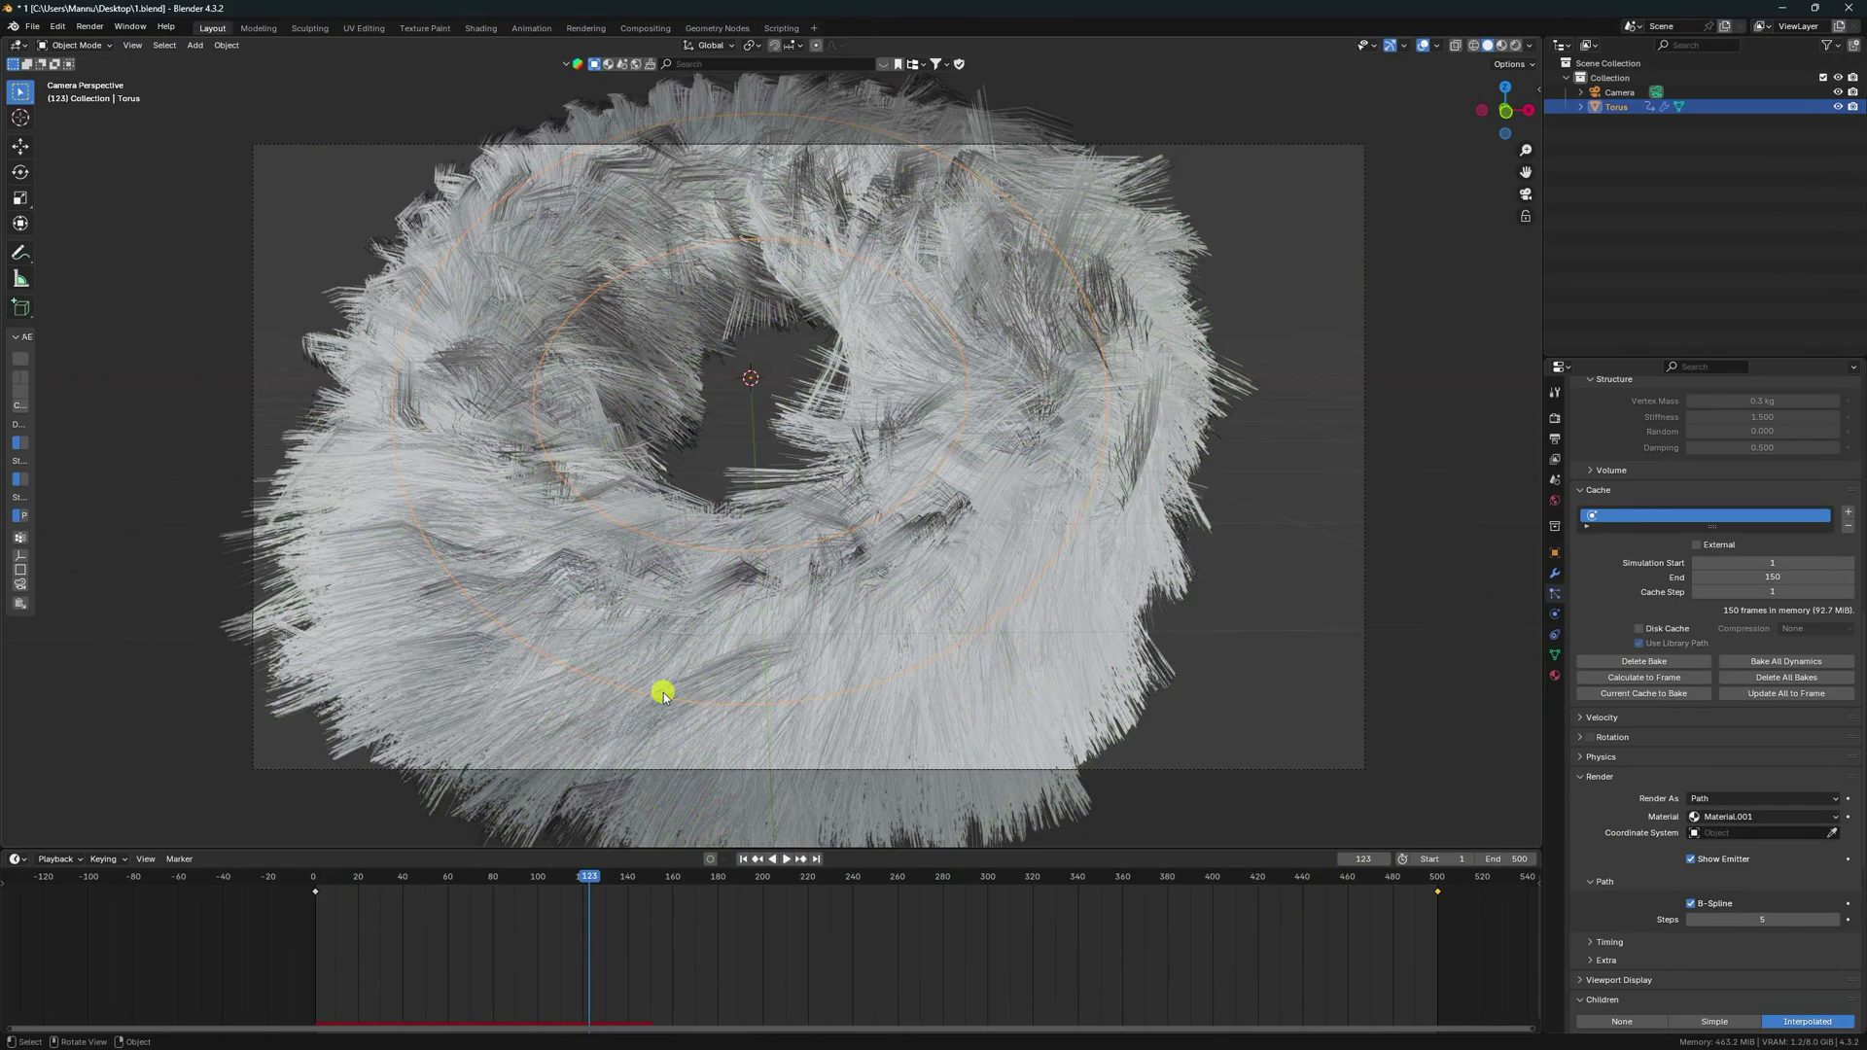
Step: Return to frame 1 in a free perspective and add a Plane mesh
{"action": "key", "text": "shift+Left"}
{"action": "key", "text": "KP_0"}
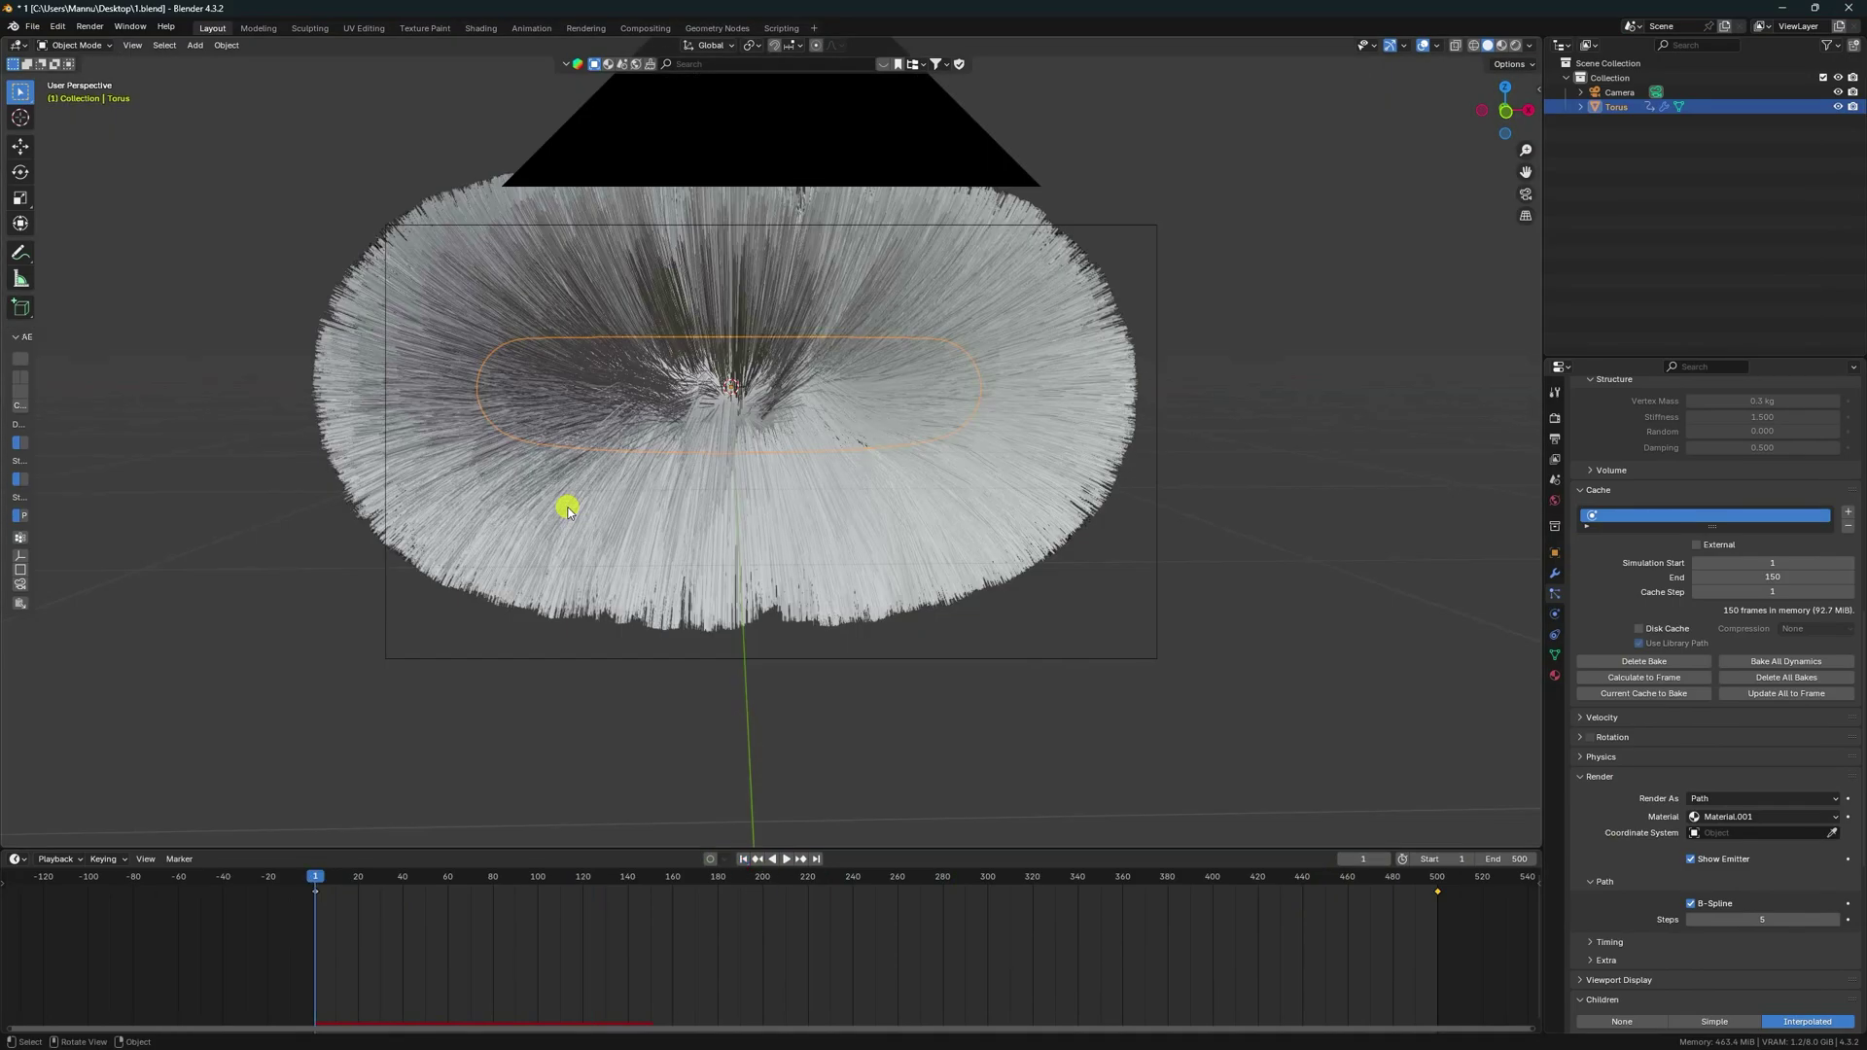
{"action": "left_click", "coordinate": [194, 44]}
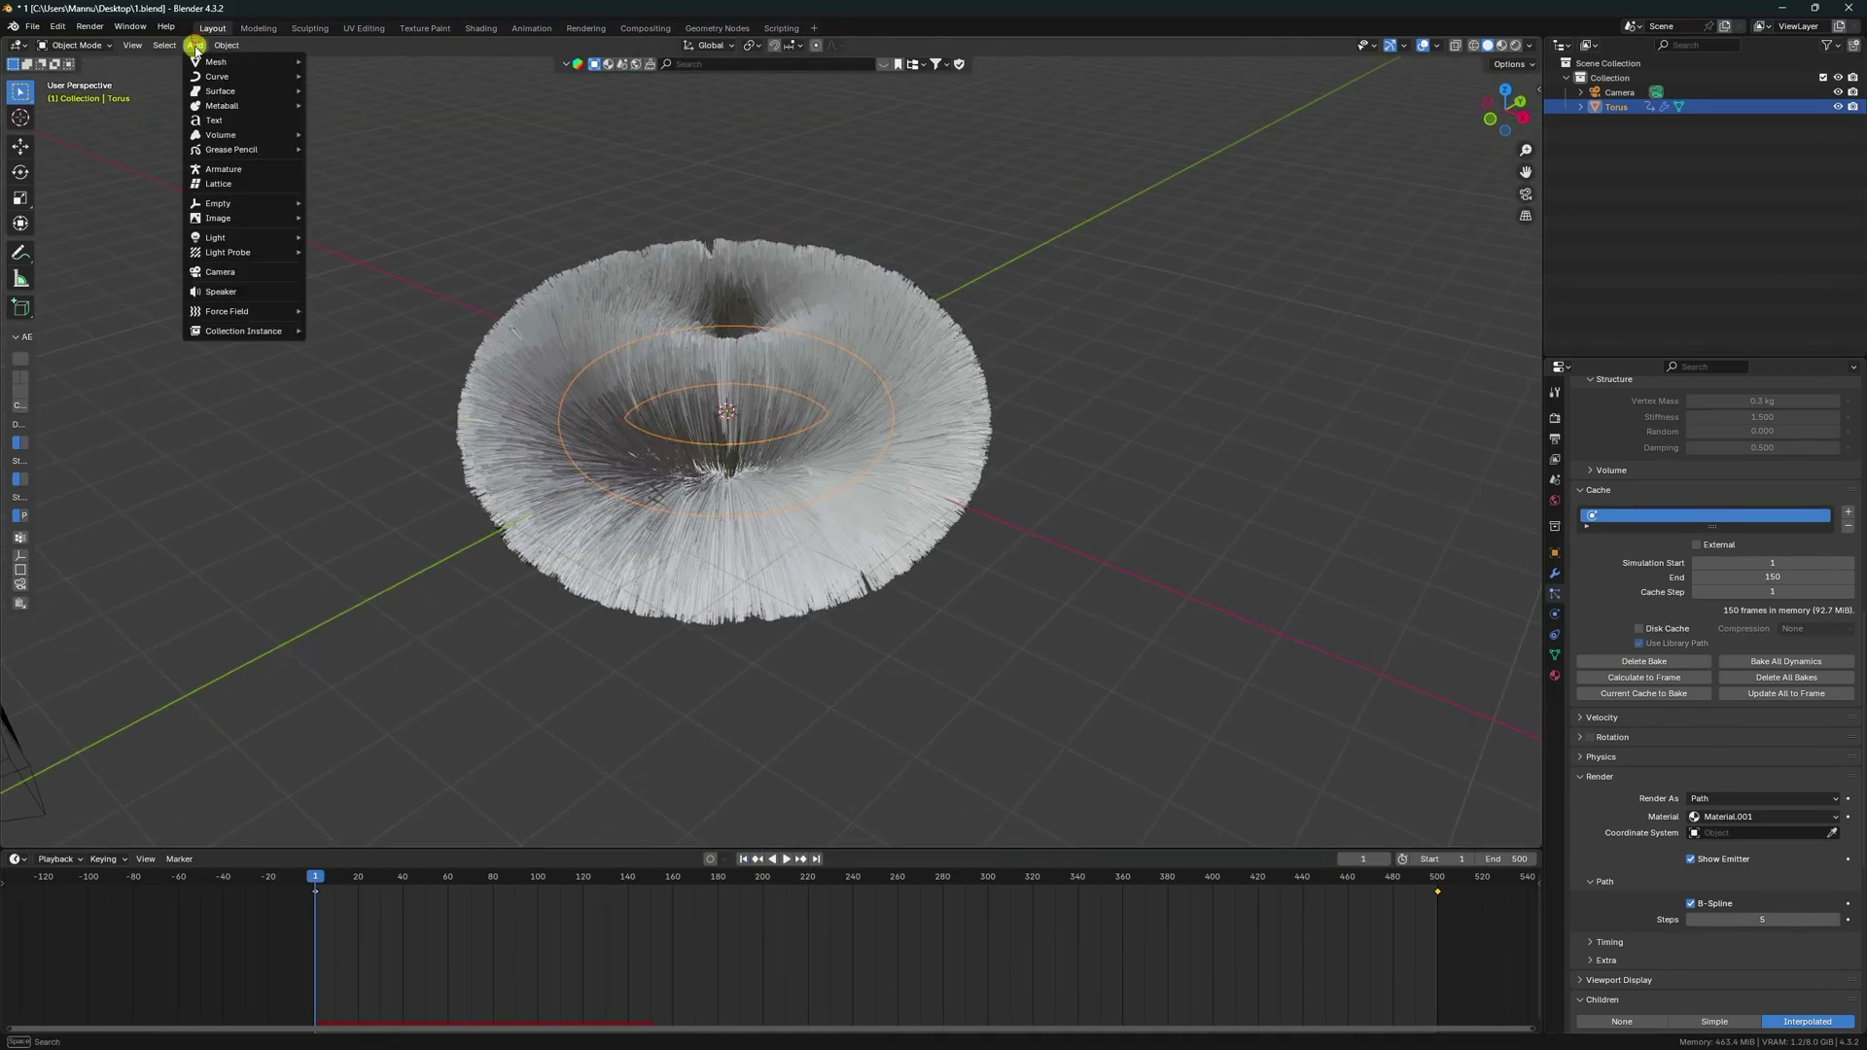
{"action": "mouse_move", "coordinate": [216, 62]}
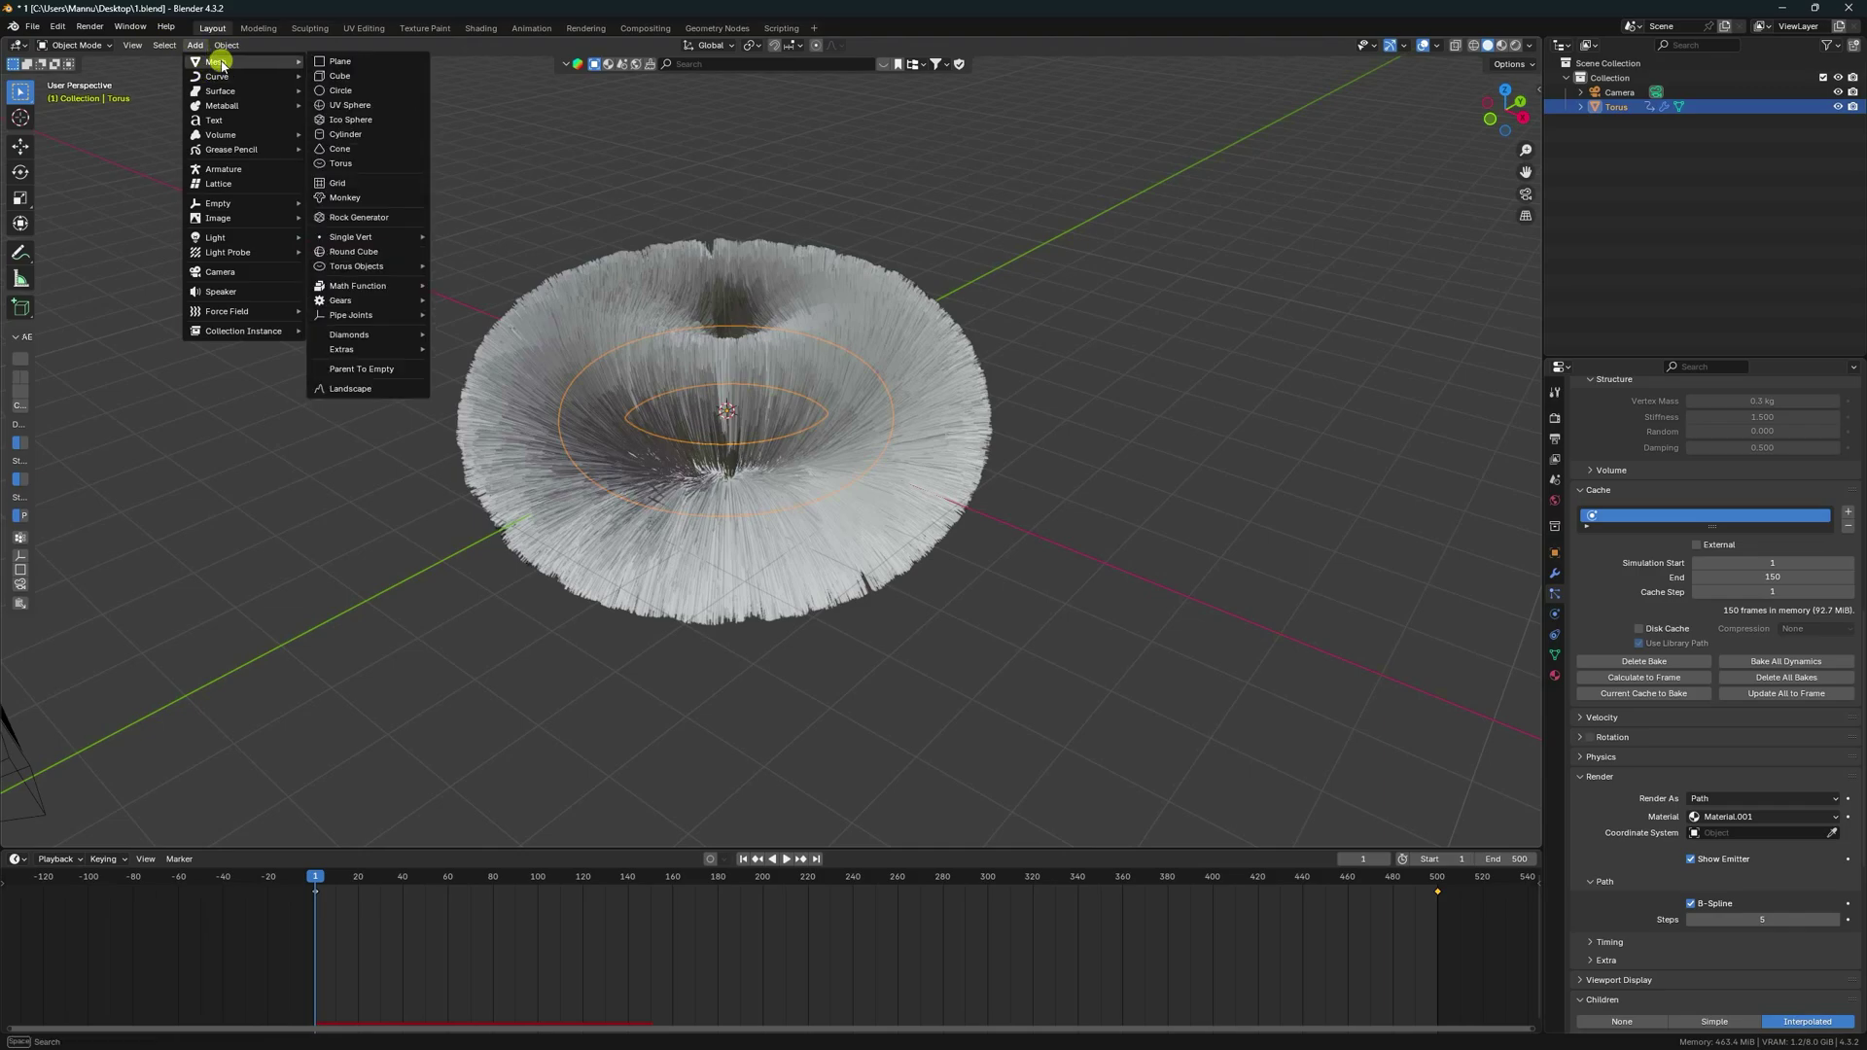
{"action": "left_click", "coordinate": [335, 61]}
{"action": "scroll", "coordinate": [853, 393], "scroll_direction": "down", "scroll_amount": 5}
Step: Scale the plane up, lower it beneath the torus, and enlarge it again as a floor
{"action": "key", "text": "s"}
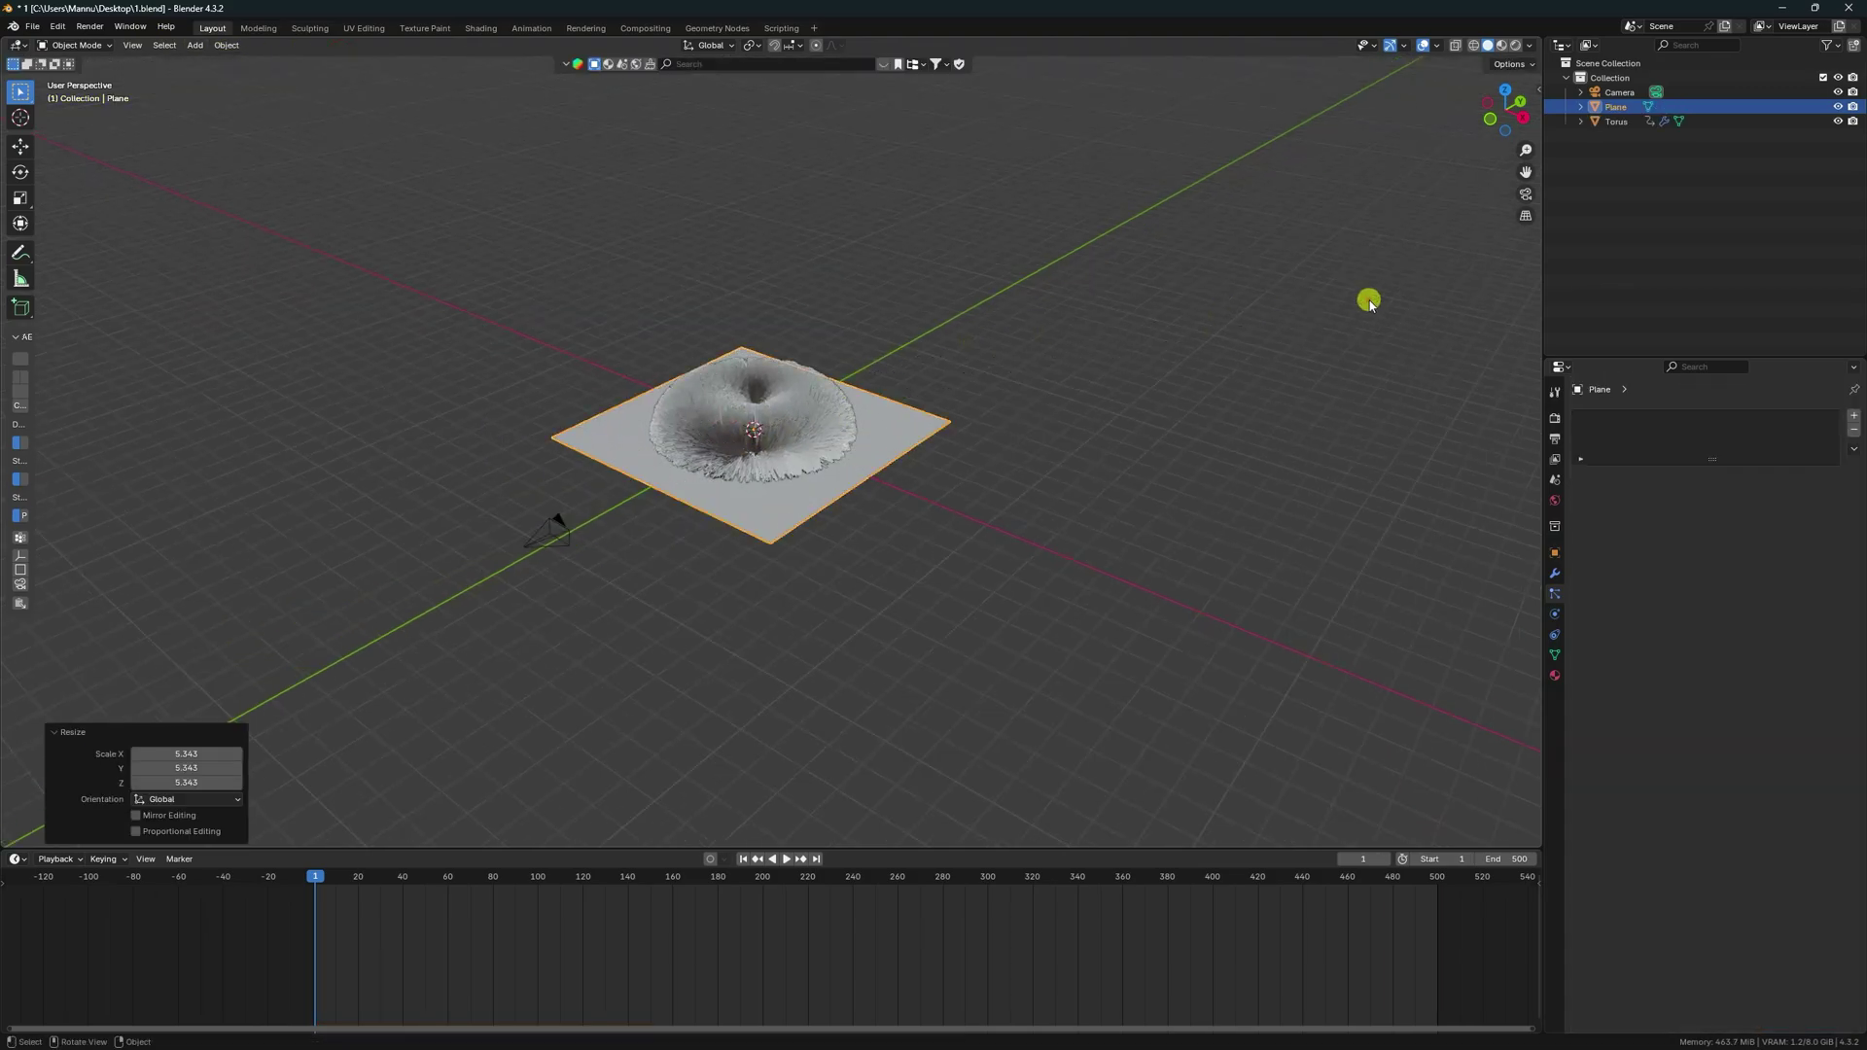
{"action": "left_click", "coordinate": [970, 398]}
{"action": "left_click", "coordinate": [13, 152]}
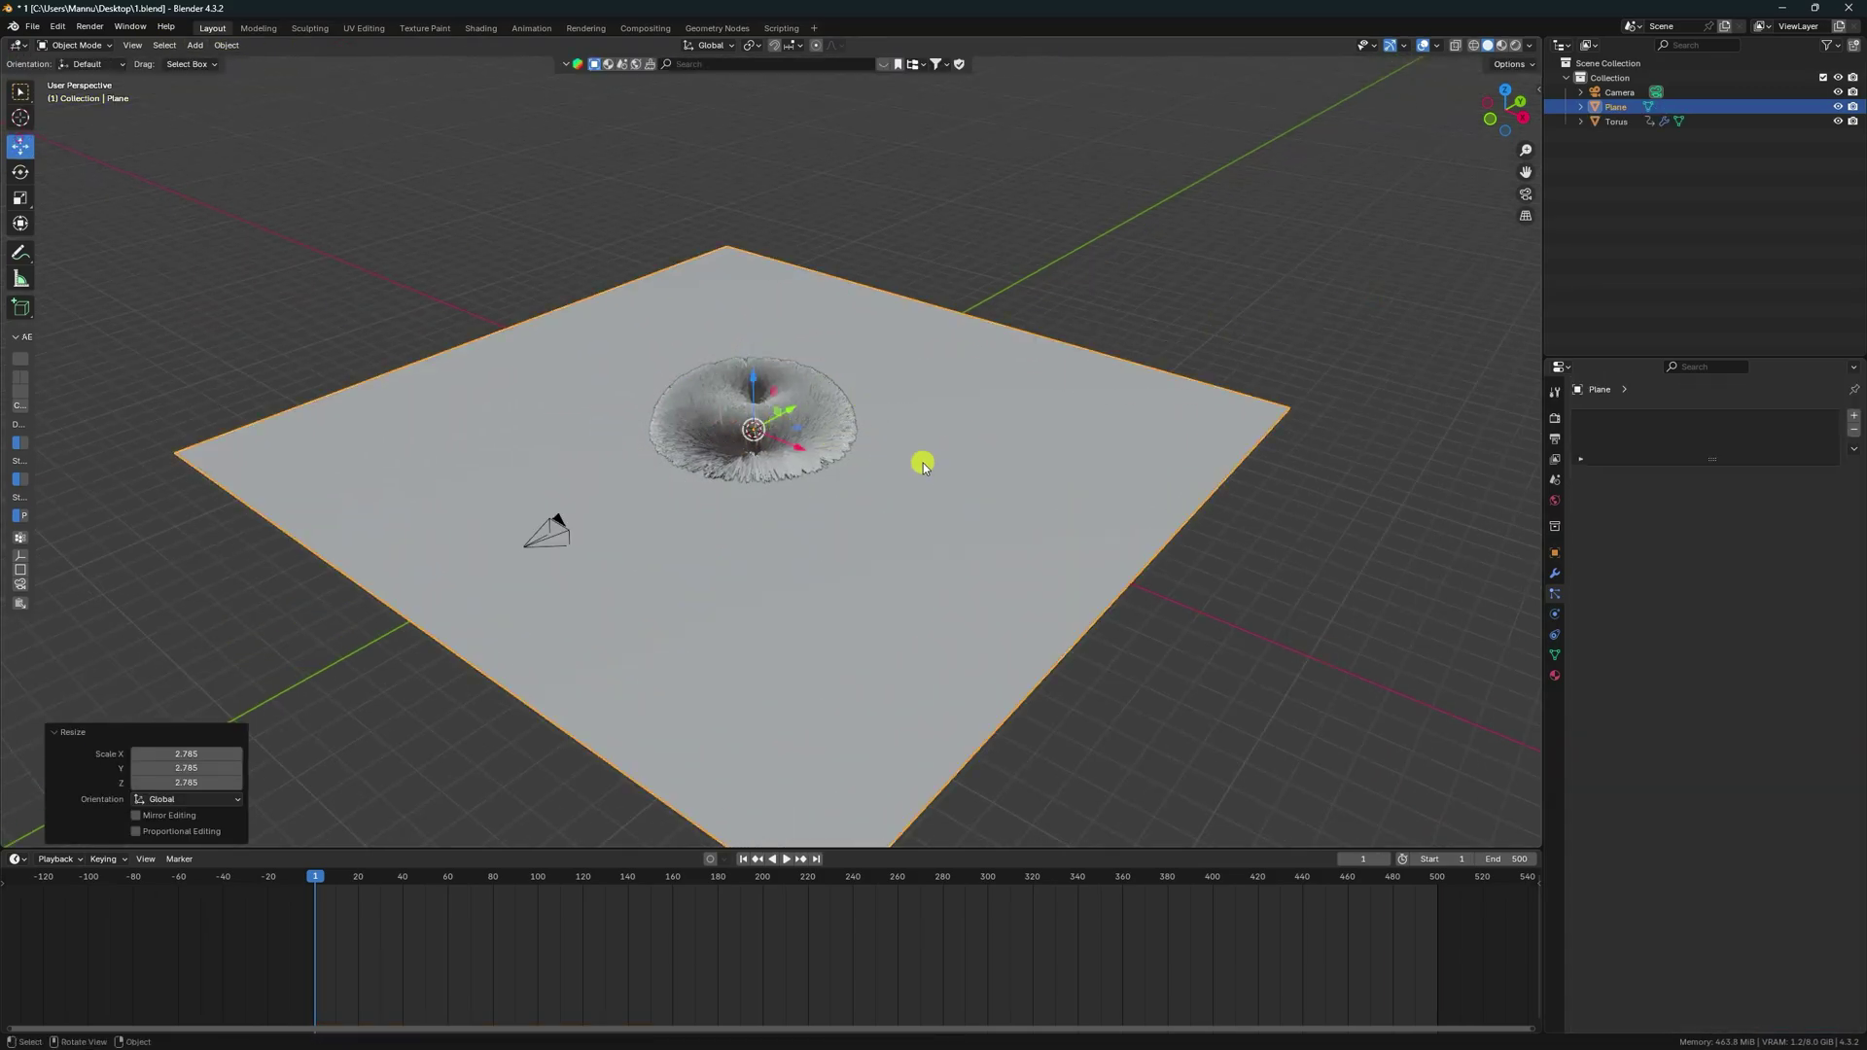
{"action": "left_click_drag", "start_coordinate": [760, 377], "coordinate": [846, 487]}
{"action": "middle_click_drag", "start_coordinate": [846, 487], "coordinate": [846, 396]}
{"action": "key", "text": "s"}
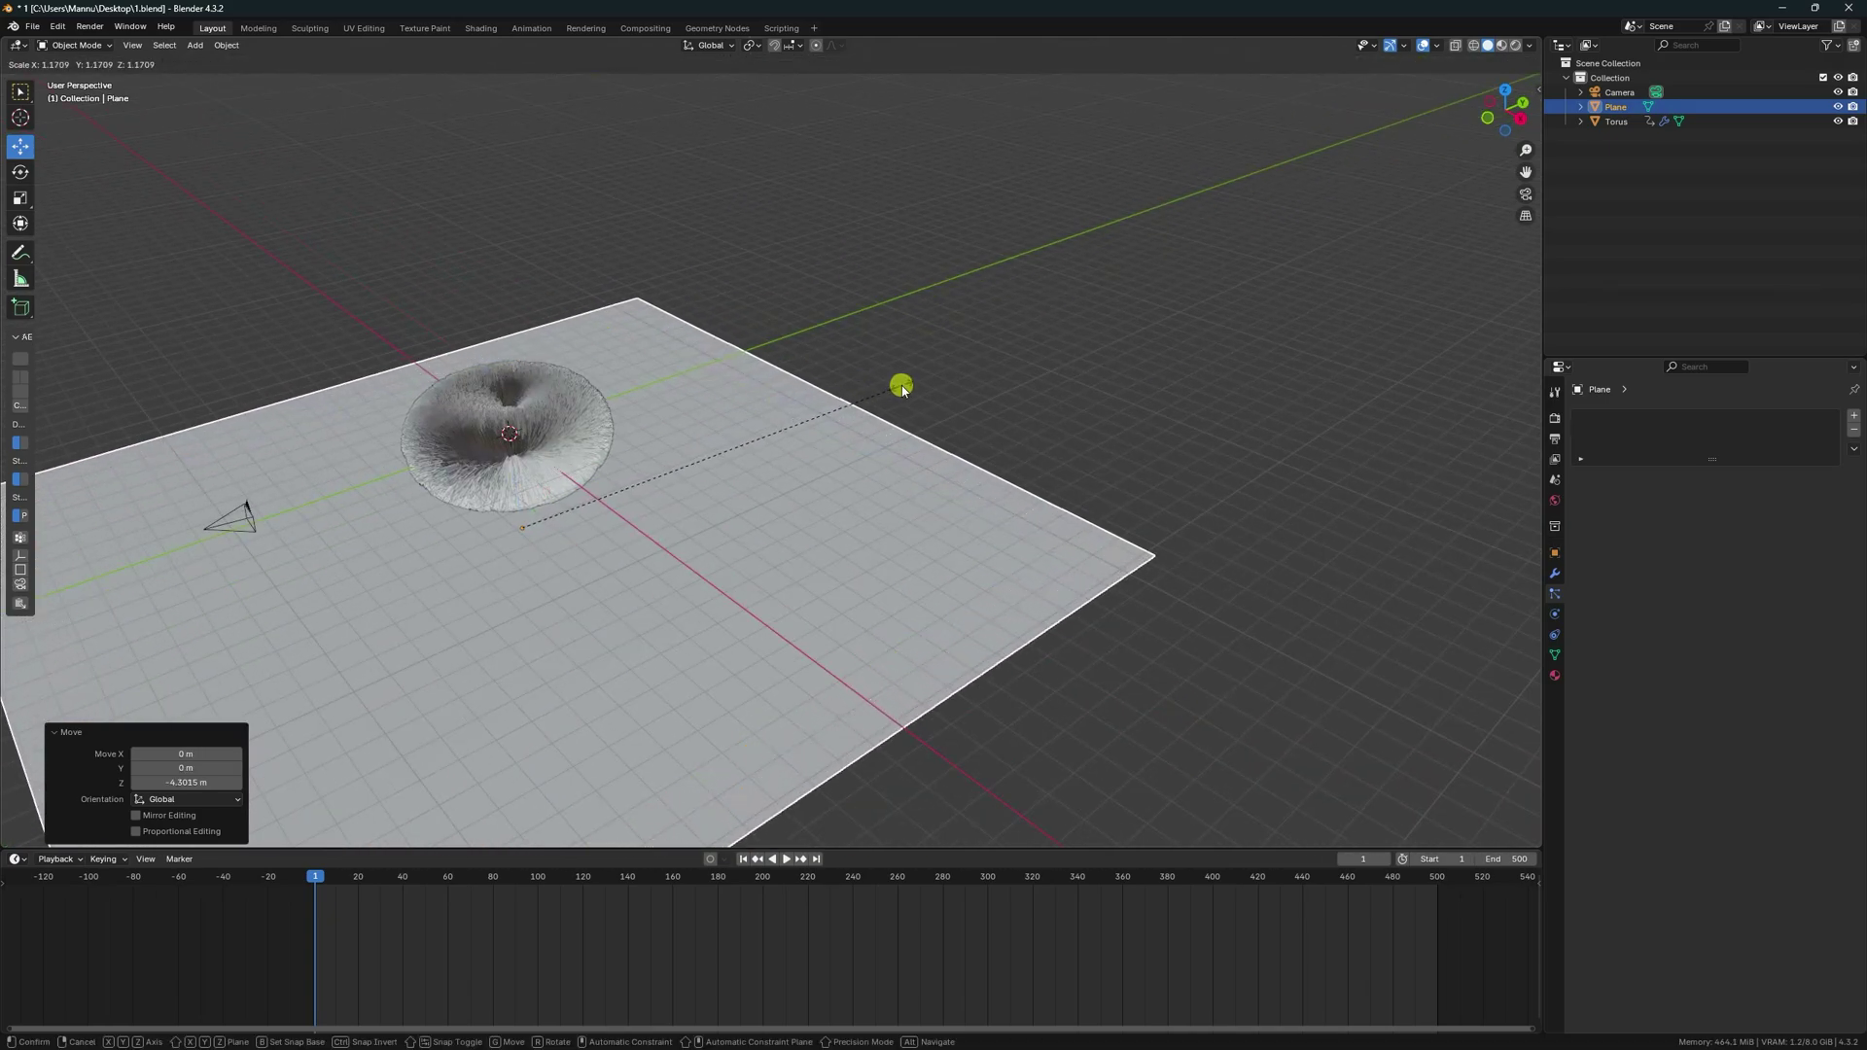
{"action": "left_click", "coordinate": [916, 382]}
Step: In Edit Mode, extrude the plane's back edge up into a tall wall and select the floor-wall edge
{"action": "left_click", "coordinate": [75, 46]}
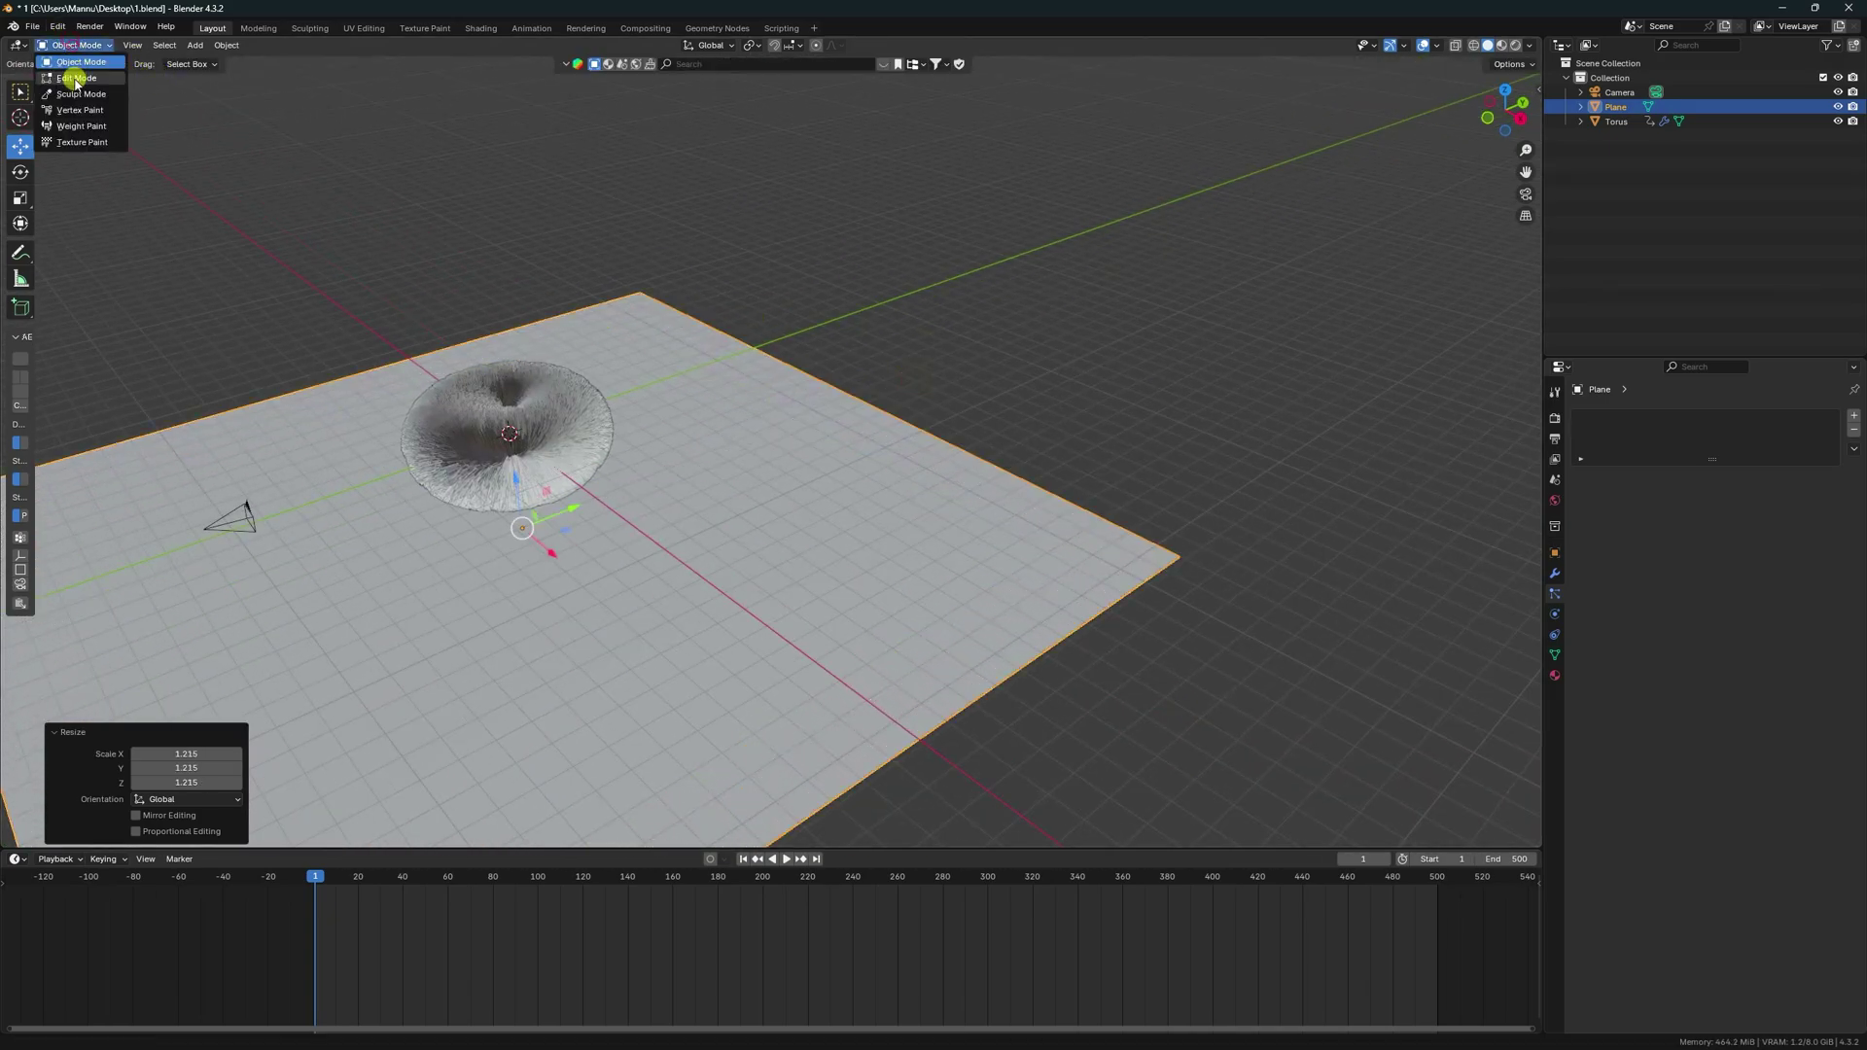
{"action": "left_click", "coordinate": [70, 78]}
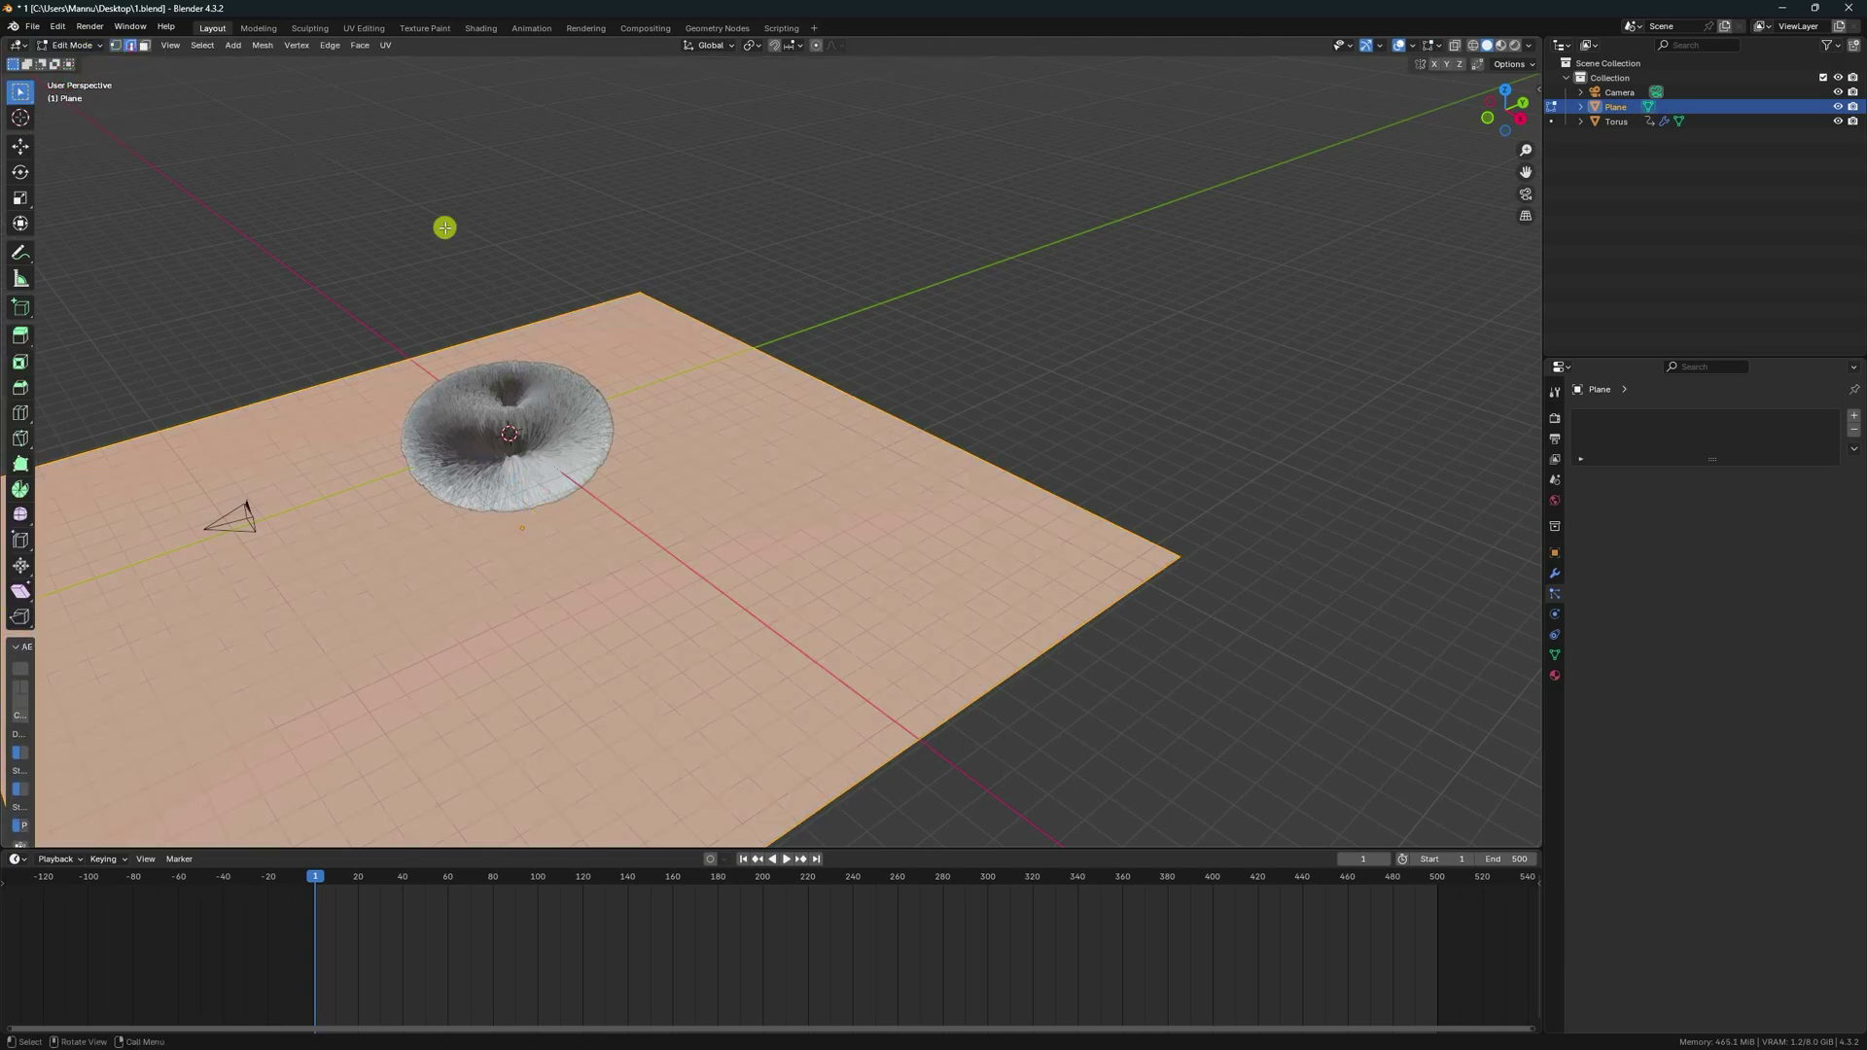
{"action": "key", "text": "alt+a"}
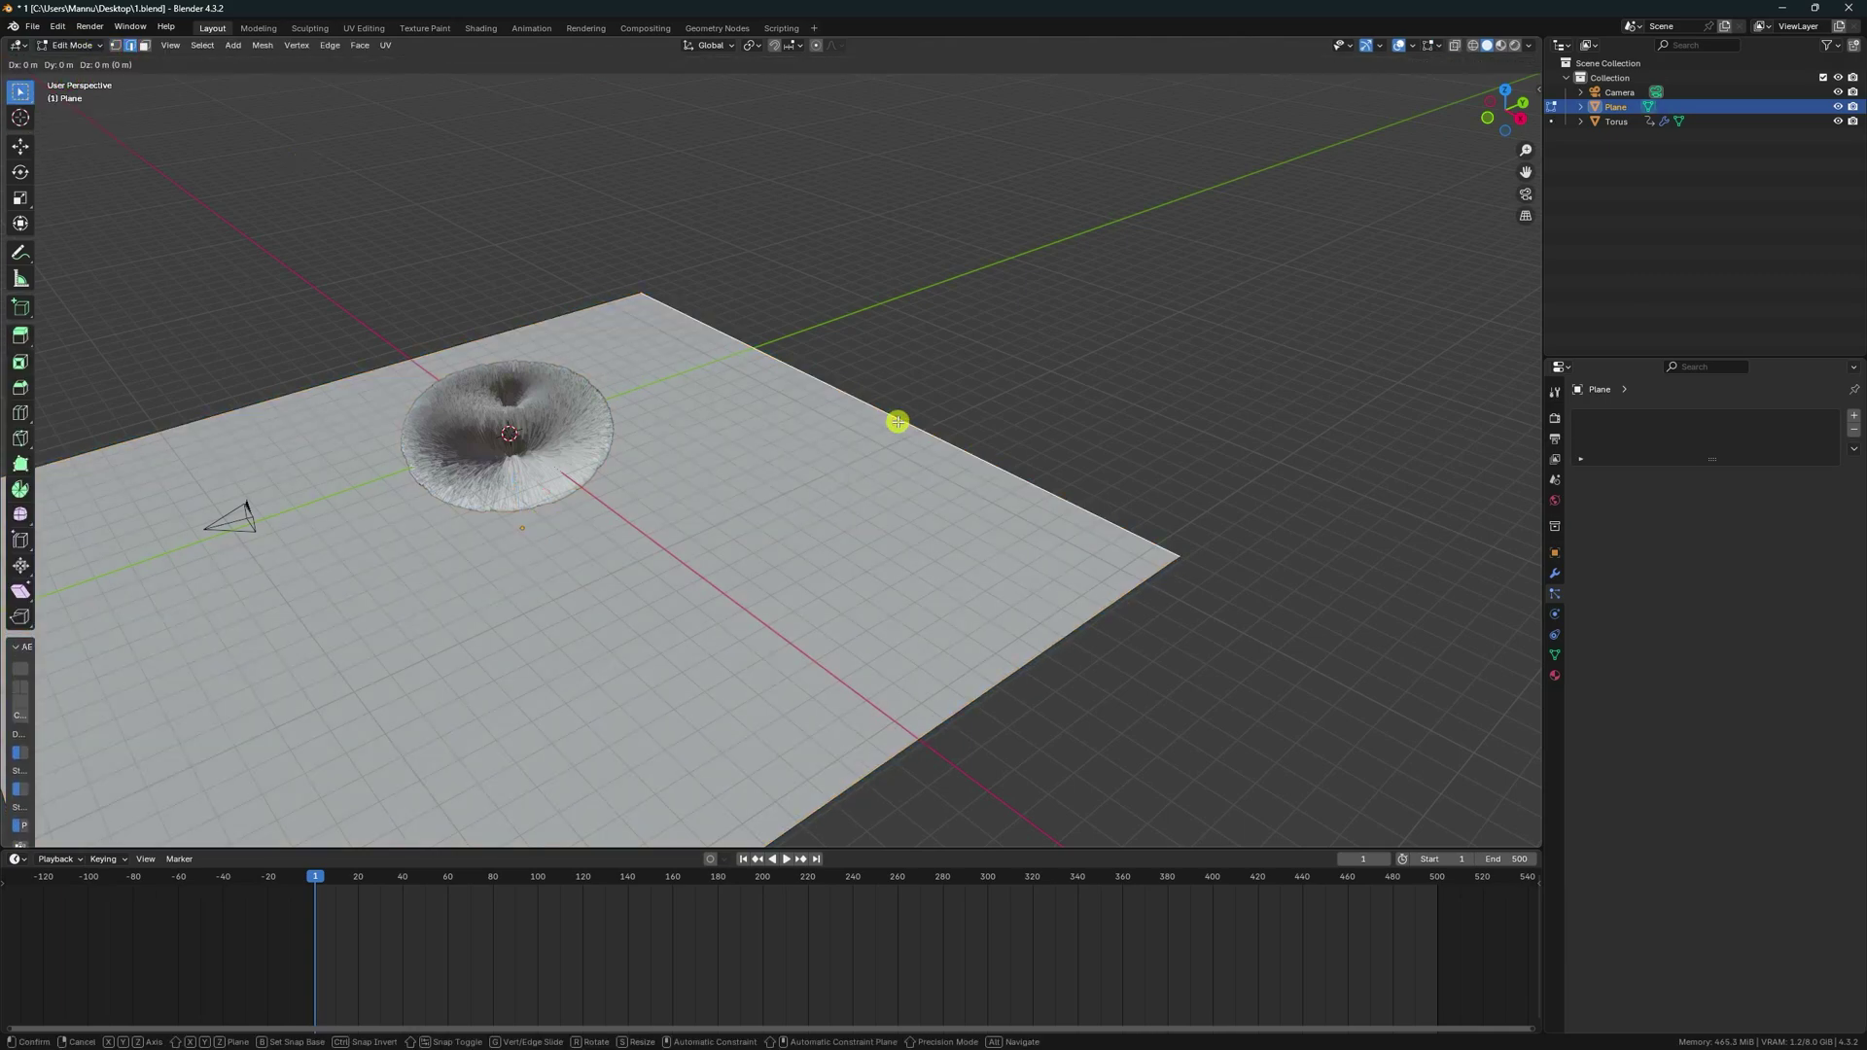
{"action": "key", "text": "e"}
{"action": "left_click", "coordinate": [20, 147]}
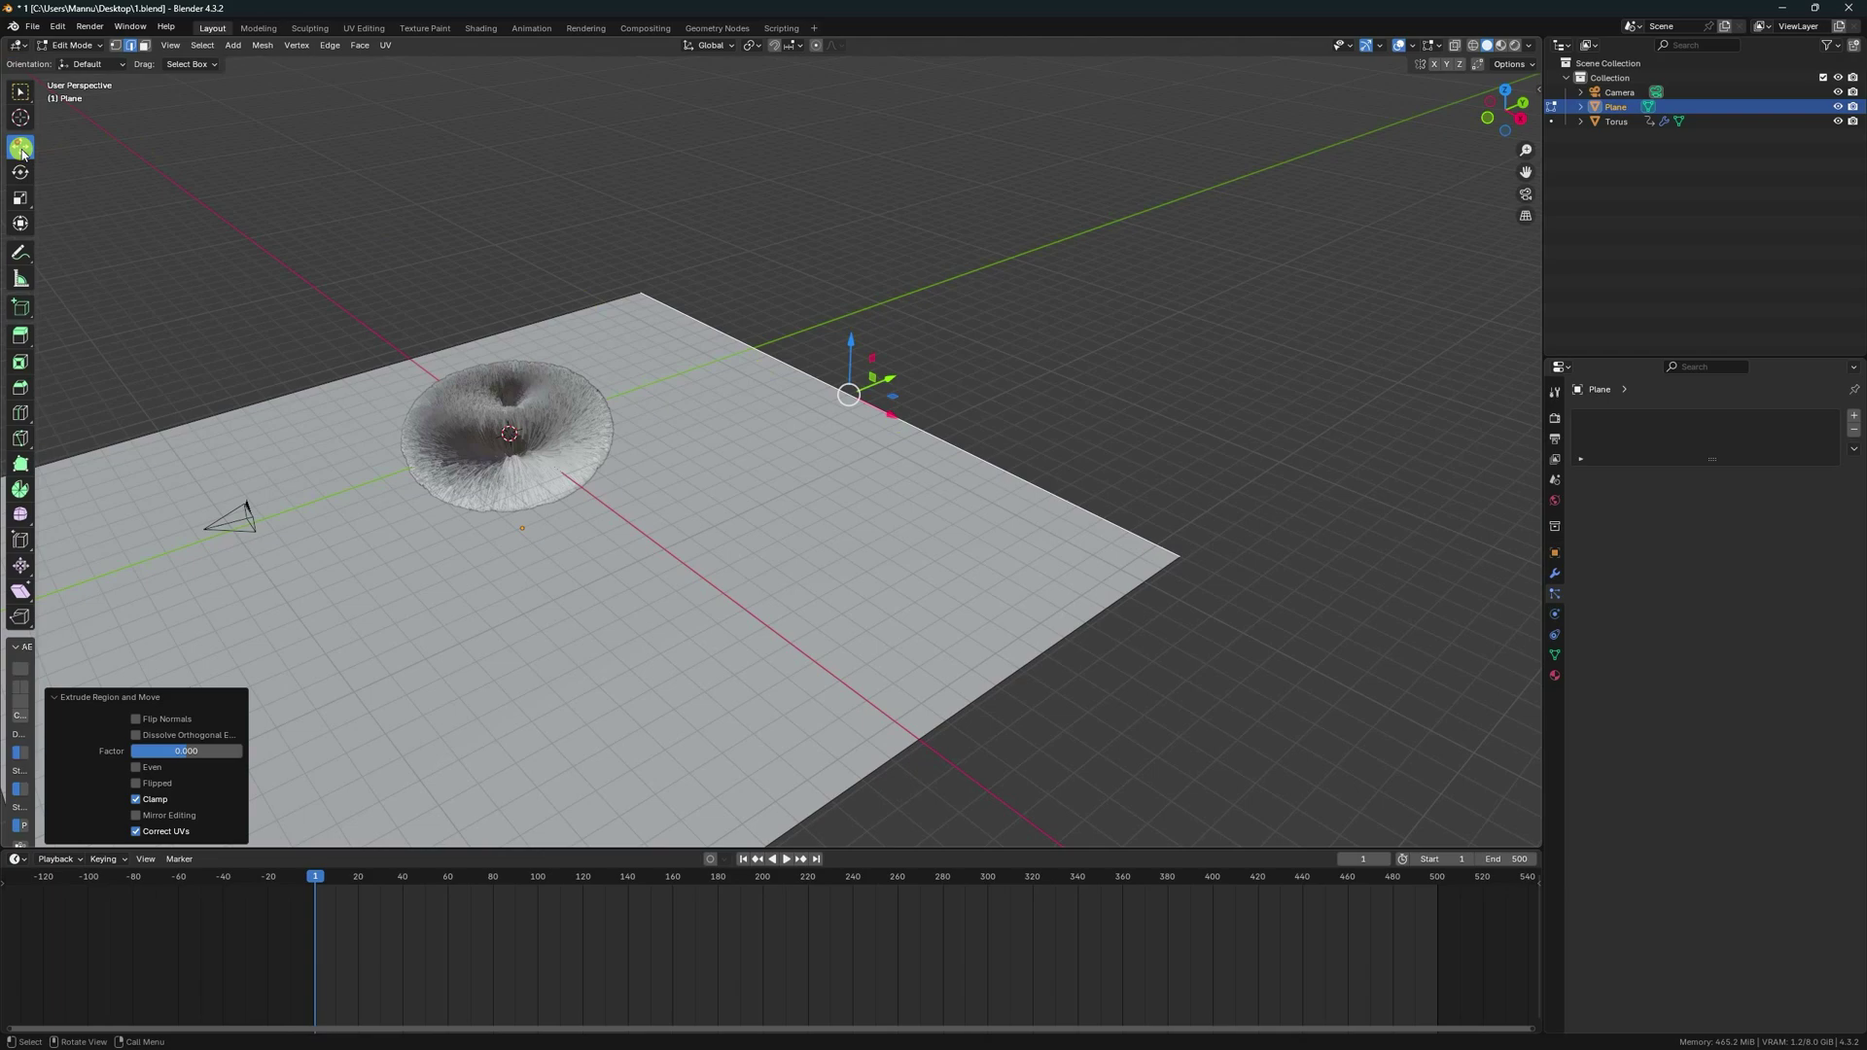
{"action": "left_click_drag", "start_coordinate": [849, 340], "coordinate": [886, 525]}
{"action": "scroll", "coordinate": [886, 524], "scroll_direction": "down", "scroll_amount": 6}
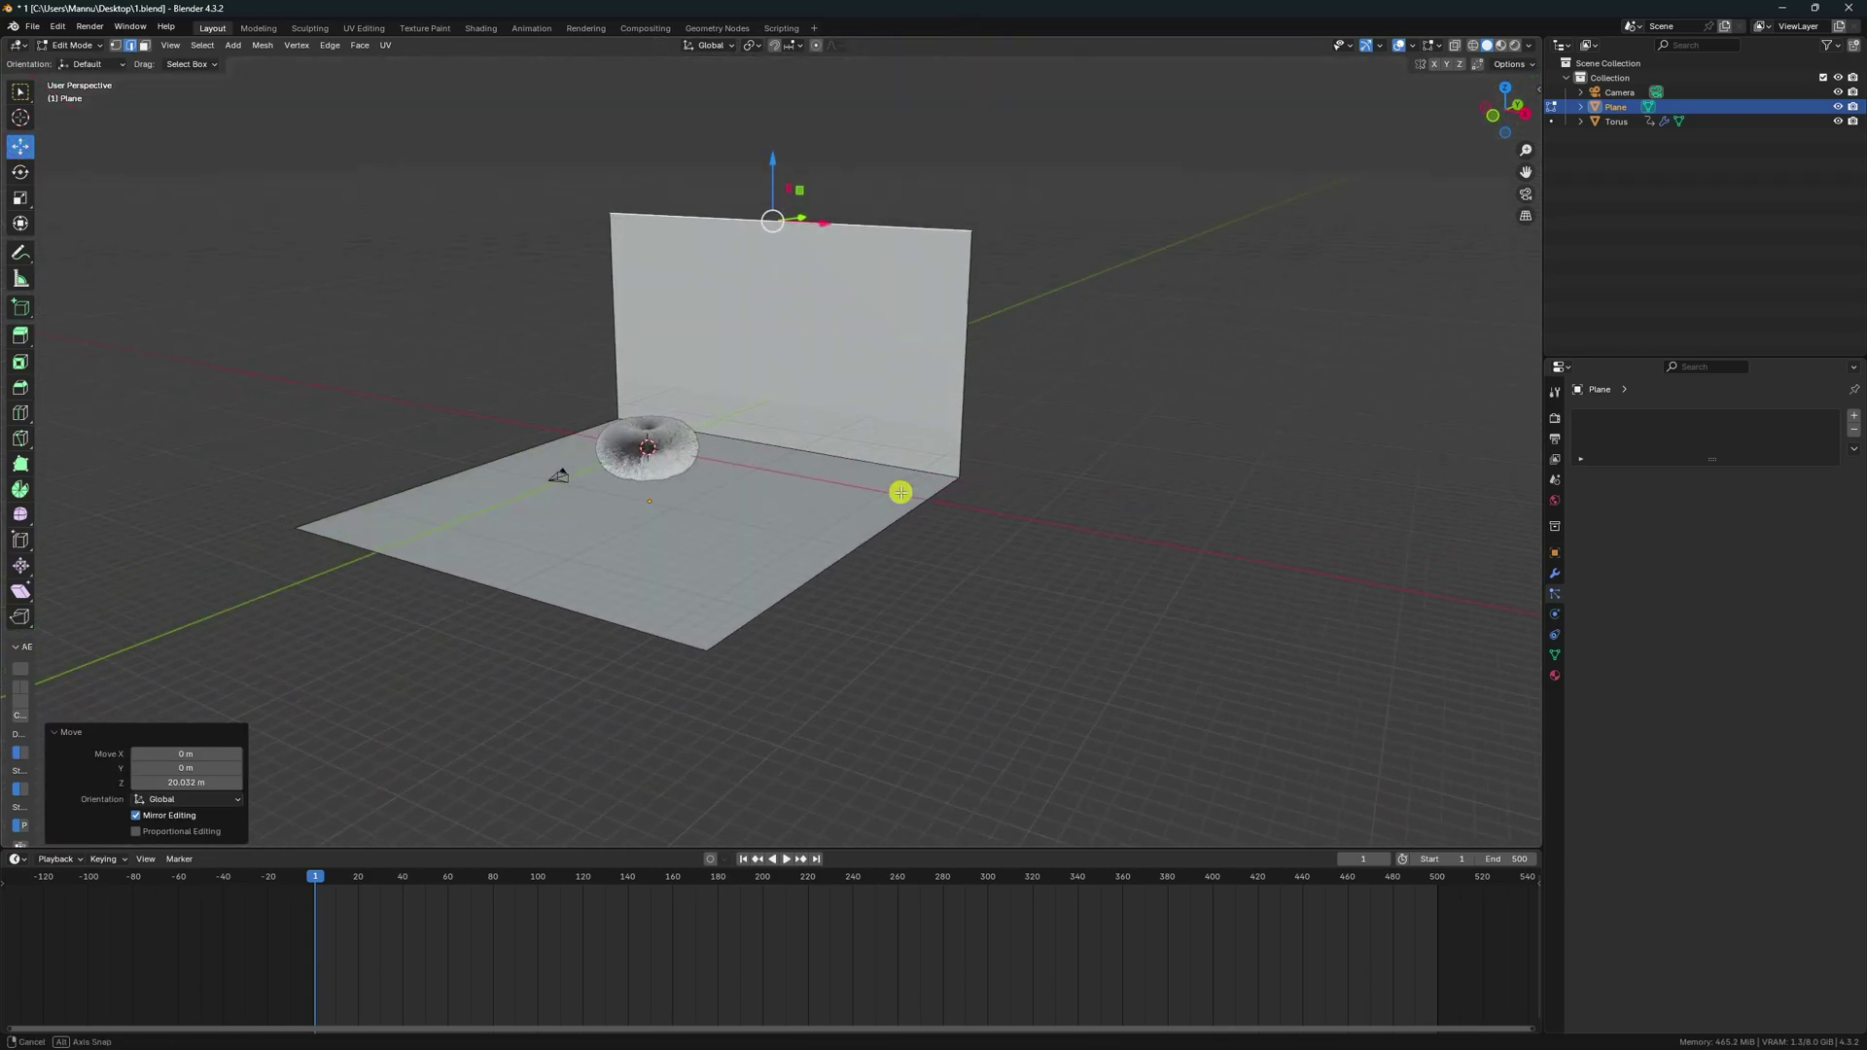
{"action": "left_click", "coordinate": [875, 467]}
Step: Add a Bevel modifier to the plane with Amount 0.2 m and 30 segments
{"action": "left_click", "coordinate": [1554, 573]}
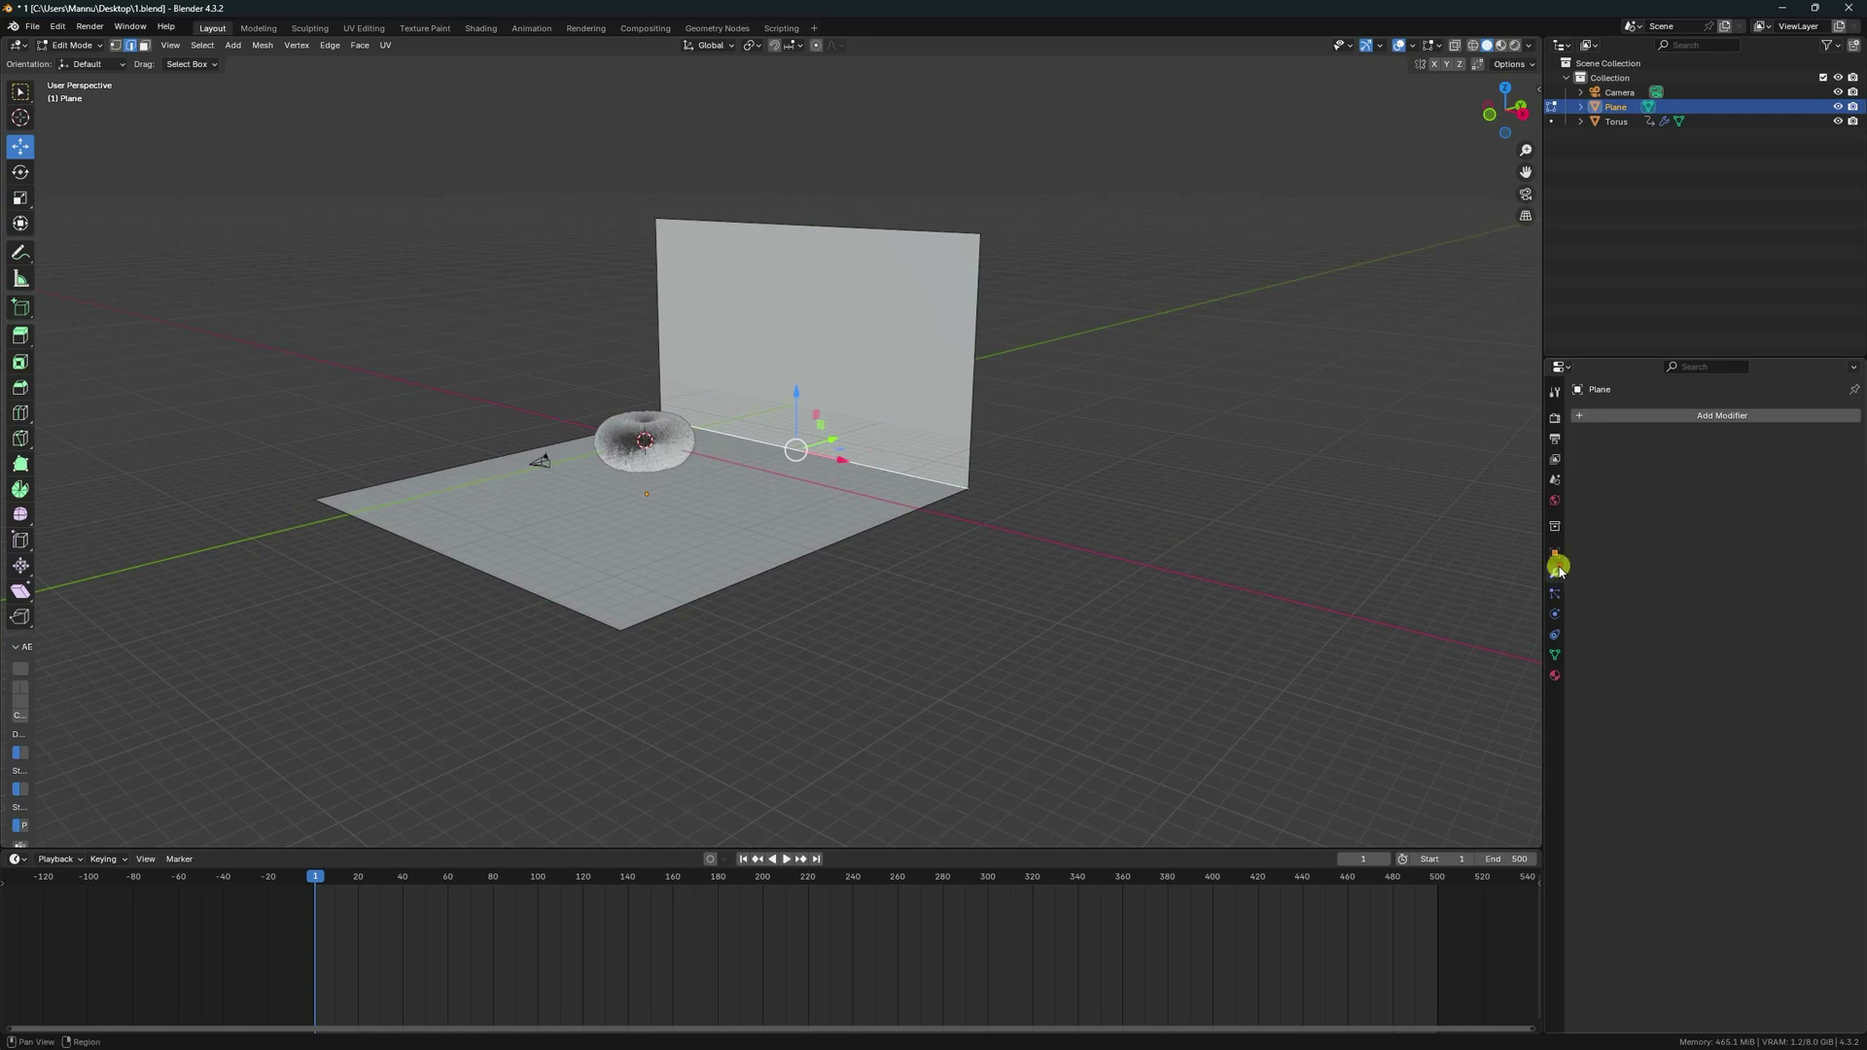
{"action": "left_click", "coordinate": [1614, 415]}
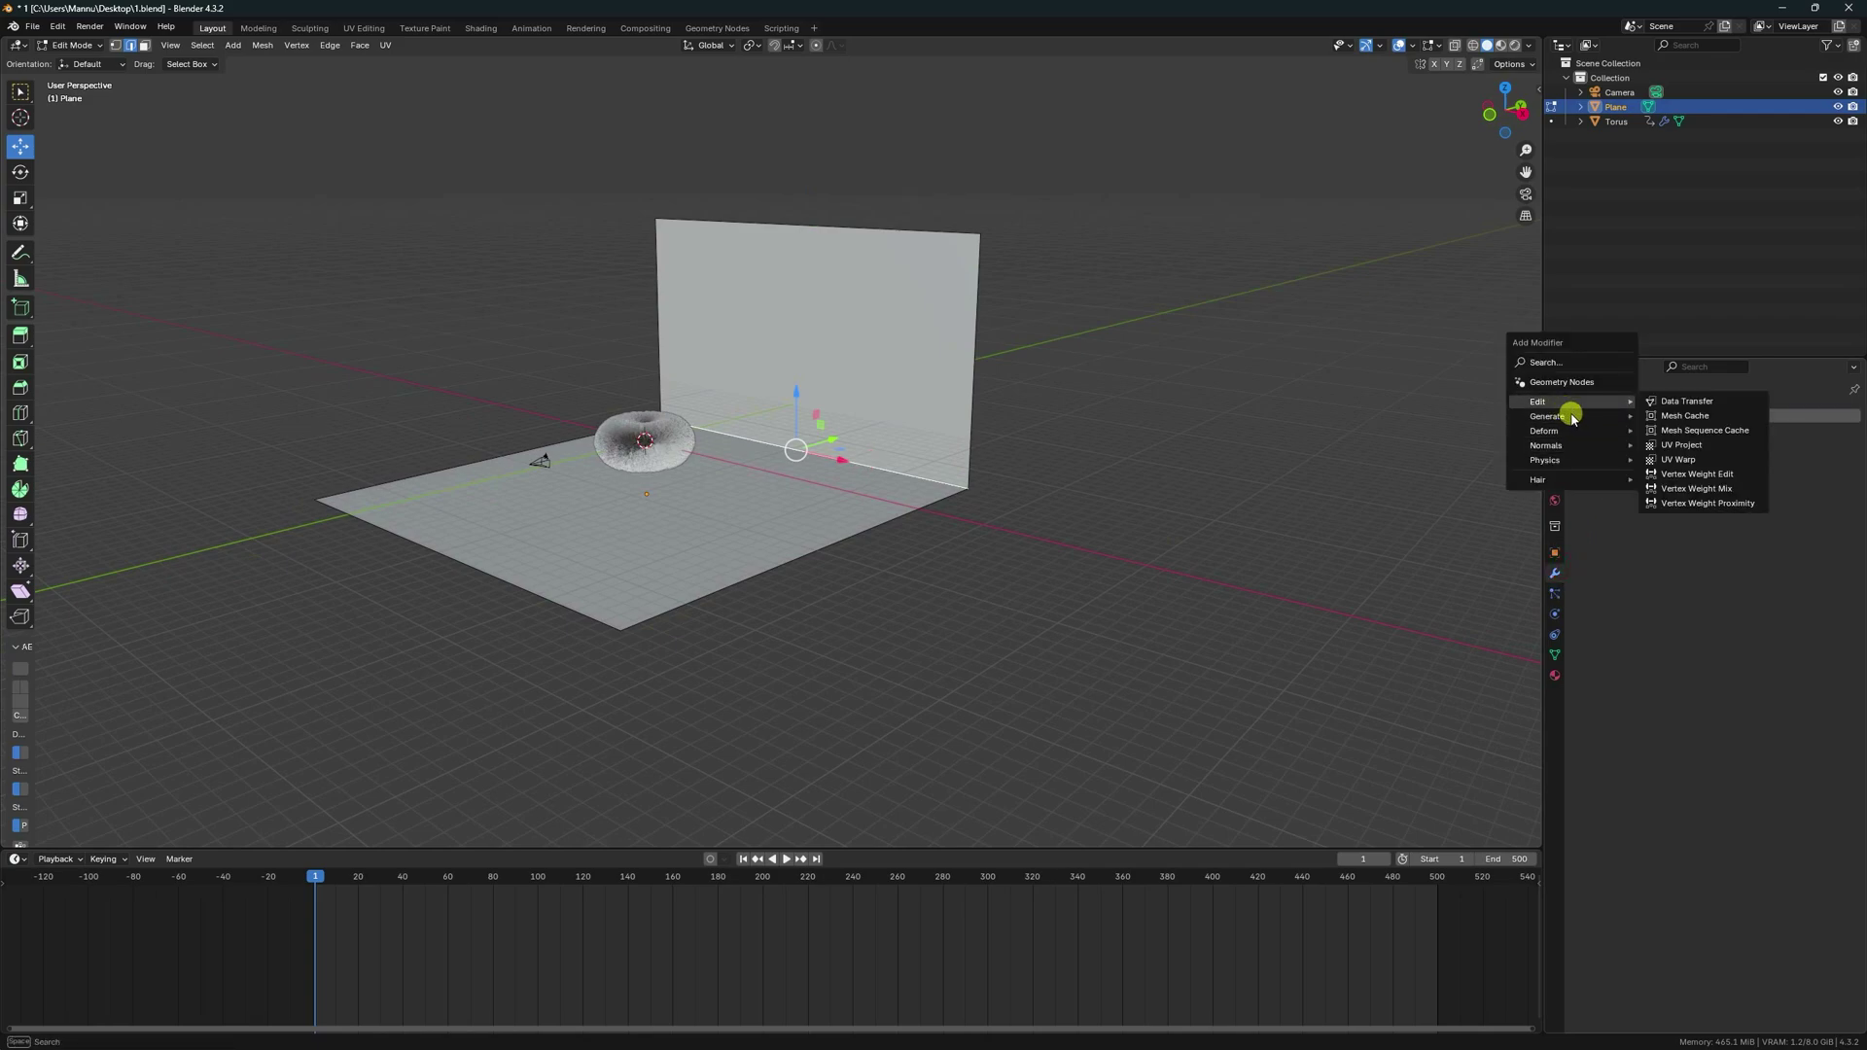
{"action": "mouse_move", "coordinate": [1610, 421]}
{"action": "left_click", "coordinate": [1688, 430]}
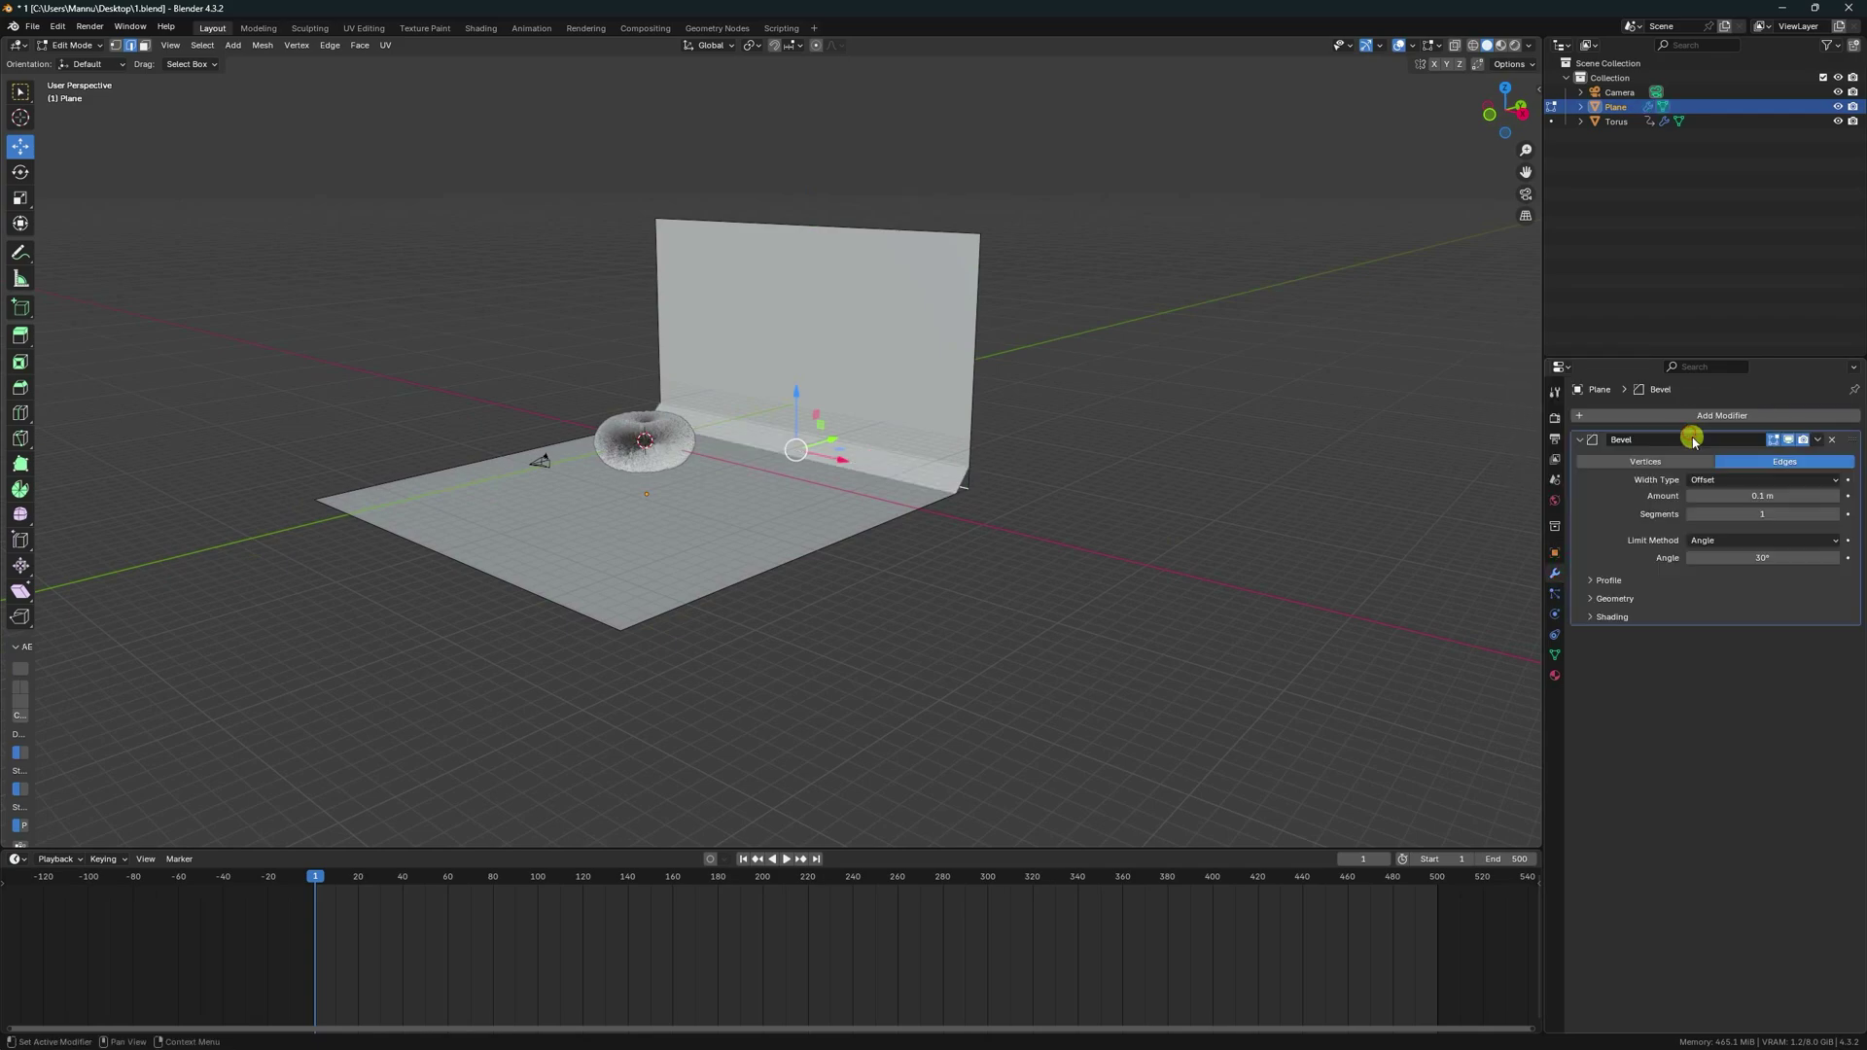
{"action": "left_click", "coordinate": [1755, 500]}
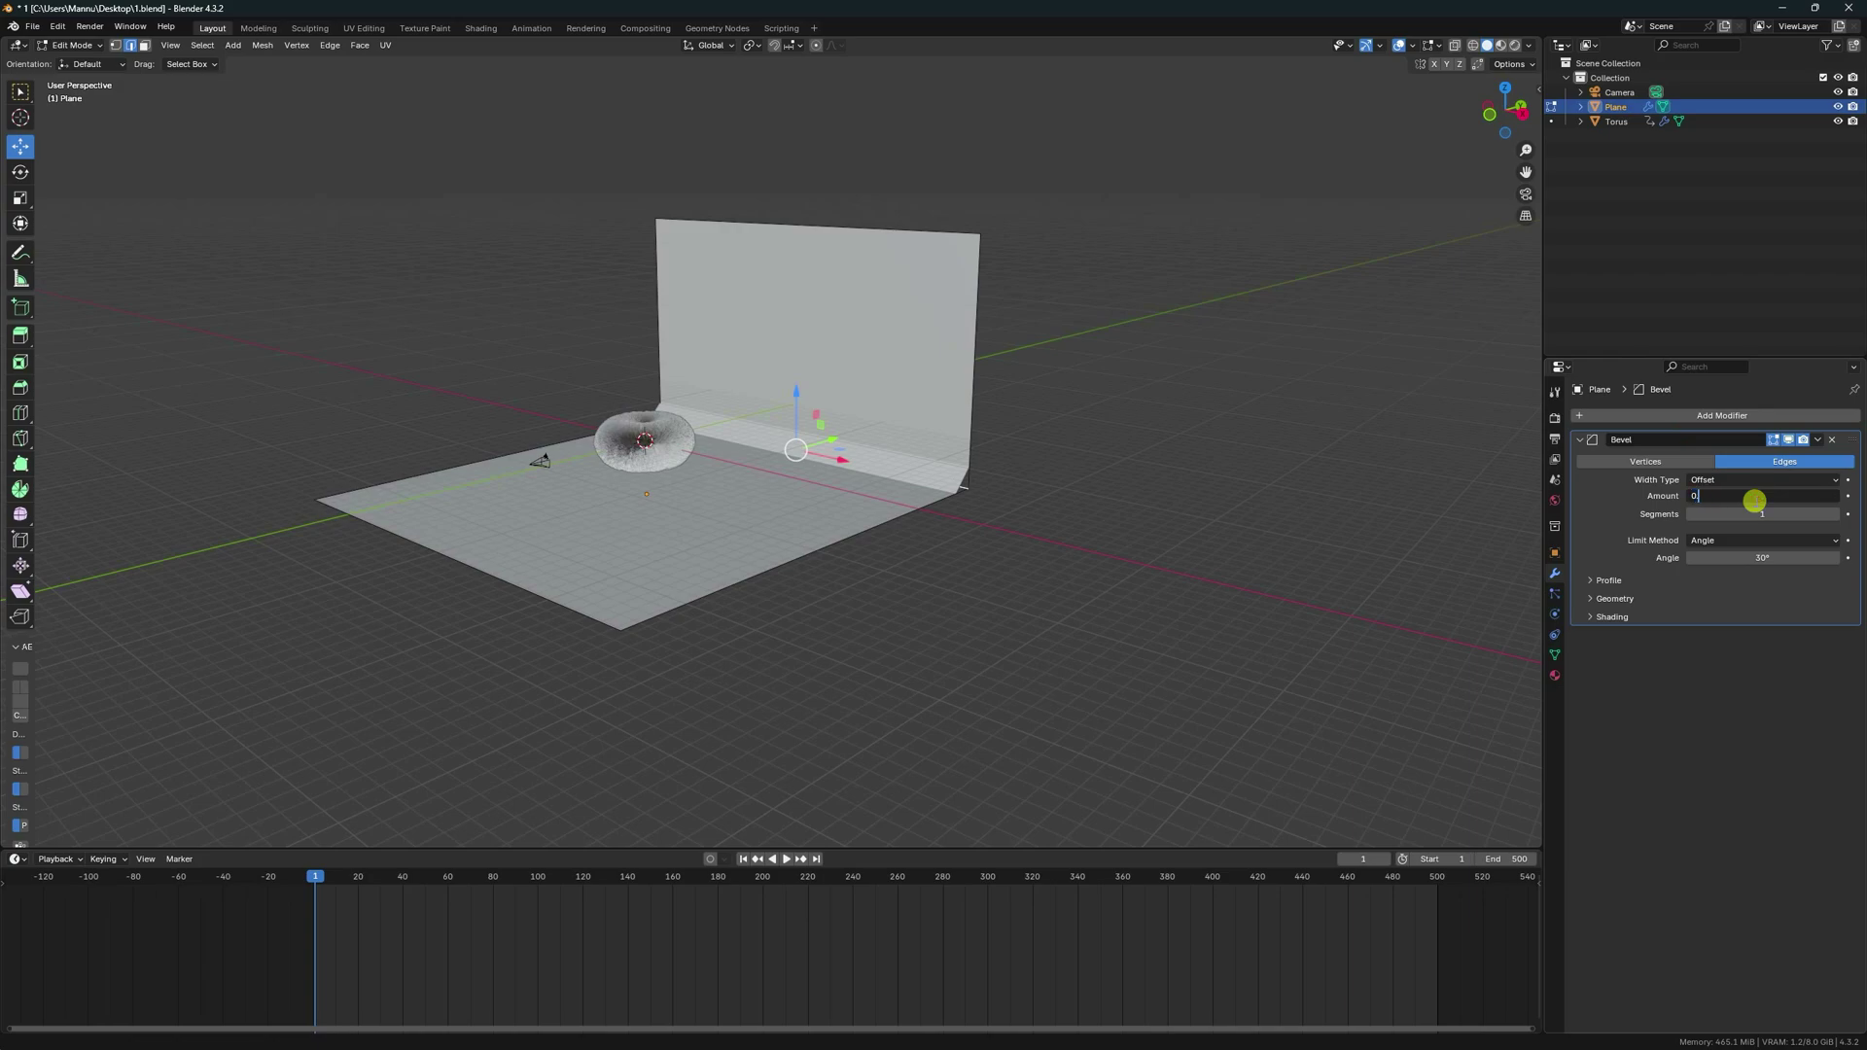
{"action": "type", "text": ".2"}
{"action": "key", "text": "Return"}
{"action": "left_click", "coordinate": [1758, 514]}
{"action": "type", "text": "30"}
{"action": "key", "text": "Return"}
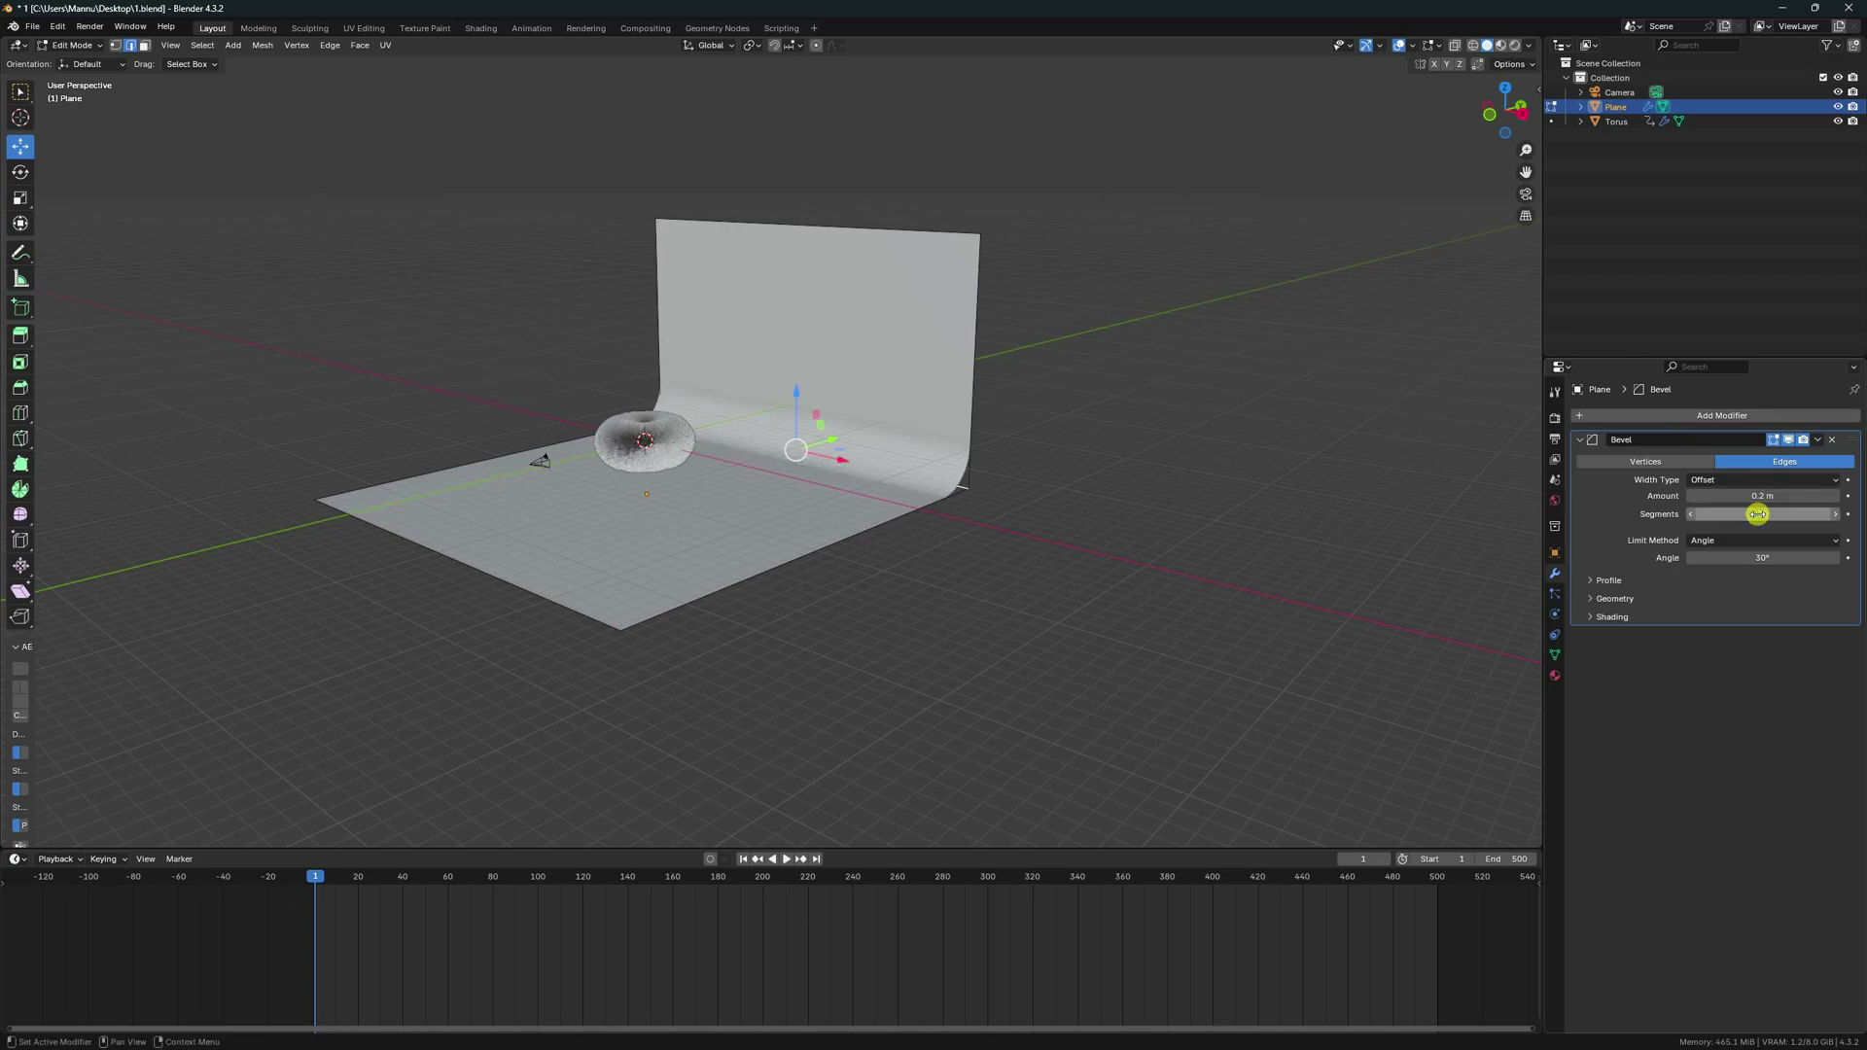
Step: Return to Object Mode and apply Shade Smooth to the curved backdrop
{"action": "left_click", "coordinate": [70, 45]}
{"action": "left_click", "coordinate": [81, 63]}
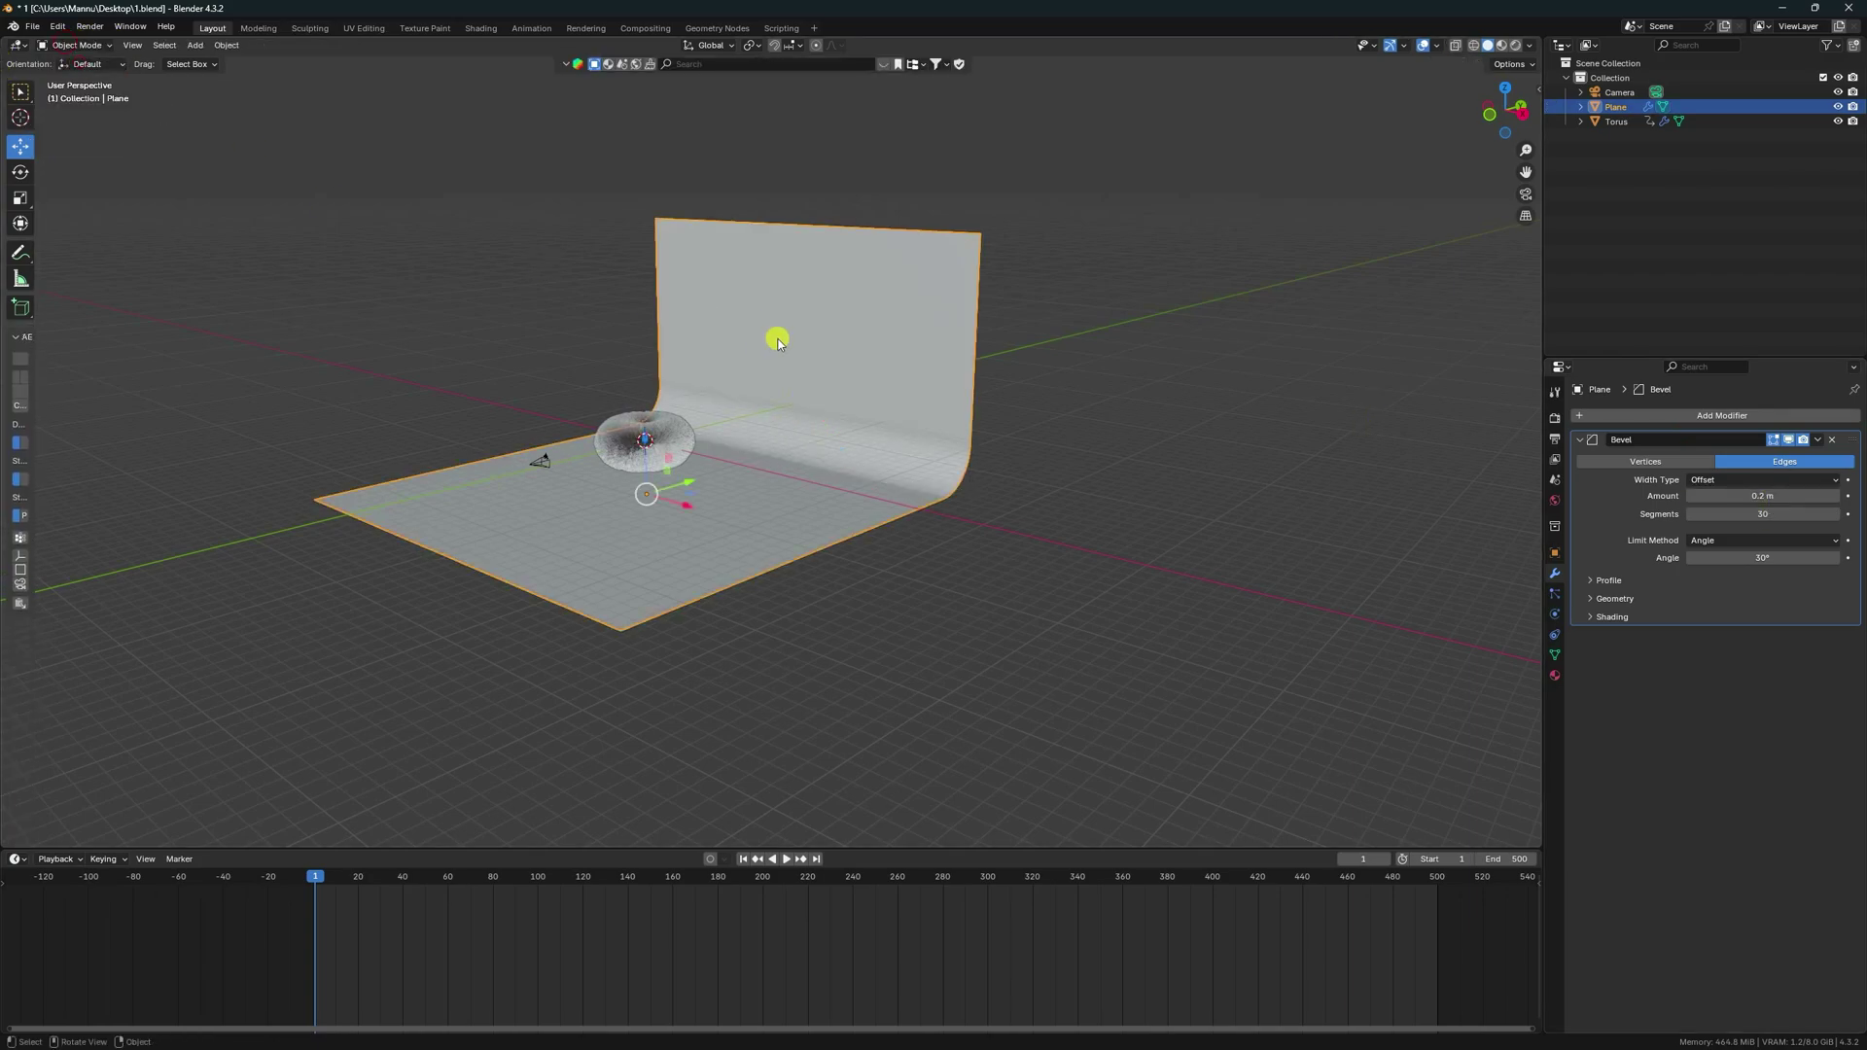
{"action": "right_click", "coordinate": [775, 329]}
{"action": "left_click", "coordinate": [779, 330]}
{"action": "scroll", "coordinate": [827, 373], "scroll_direction": "up", "scroll_amount": 5}
{"action": "scroll", "coordinate": [832, 379], "scroll_direction": "up", "scroll_amount": 1}
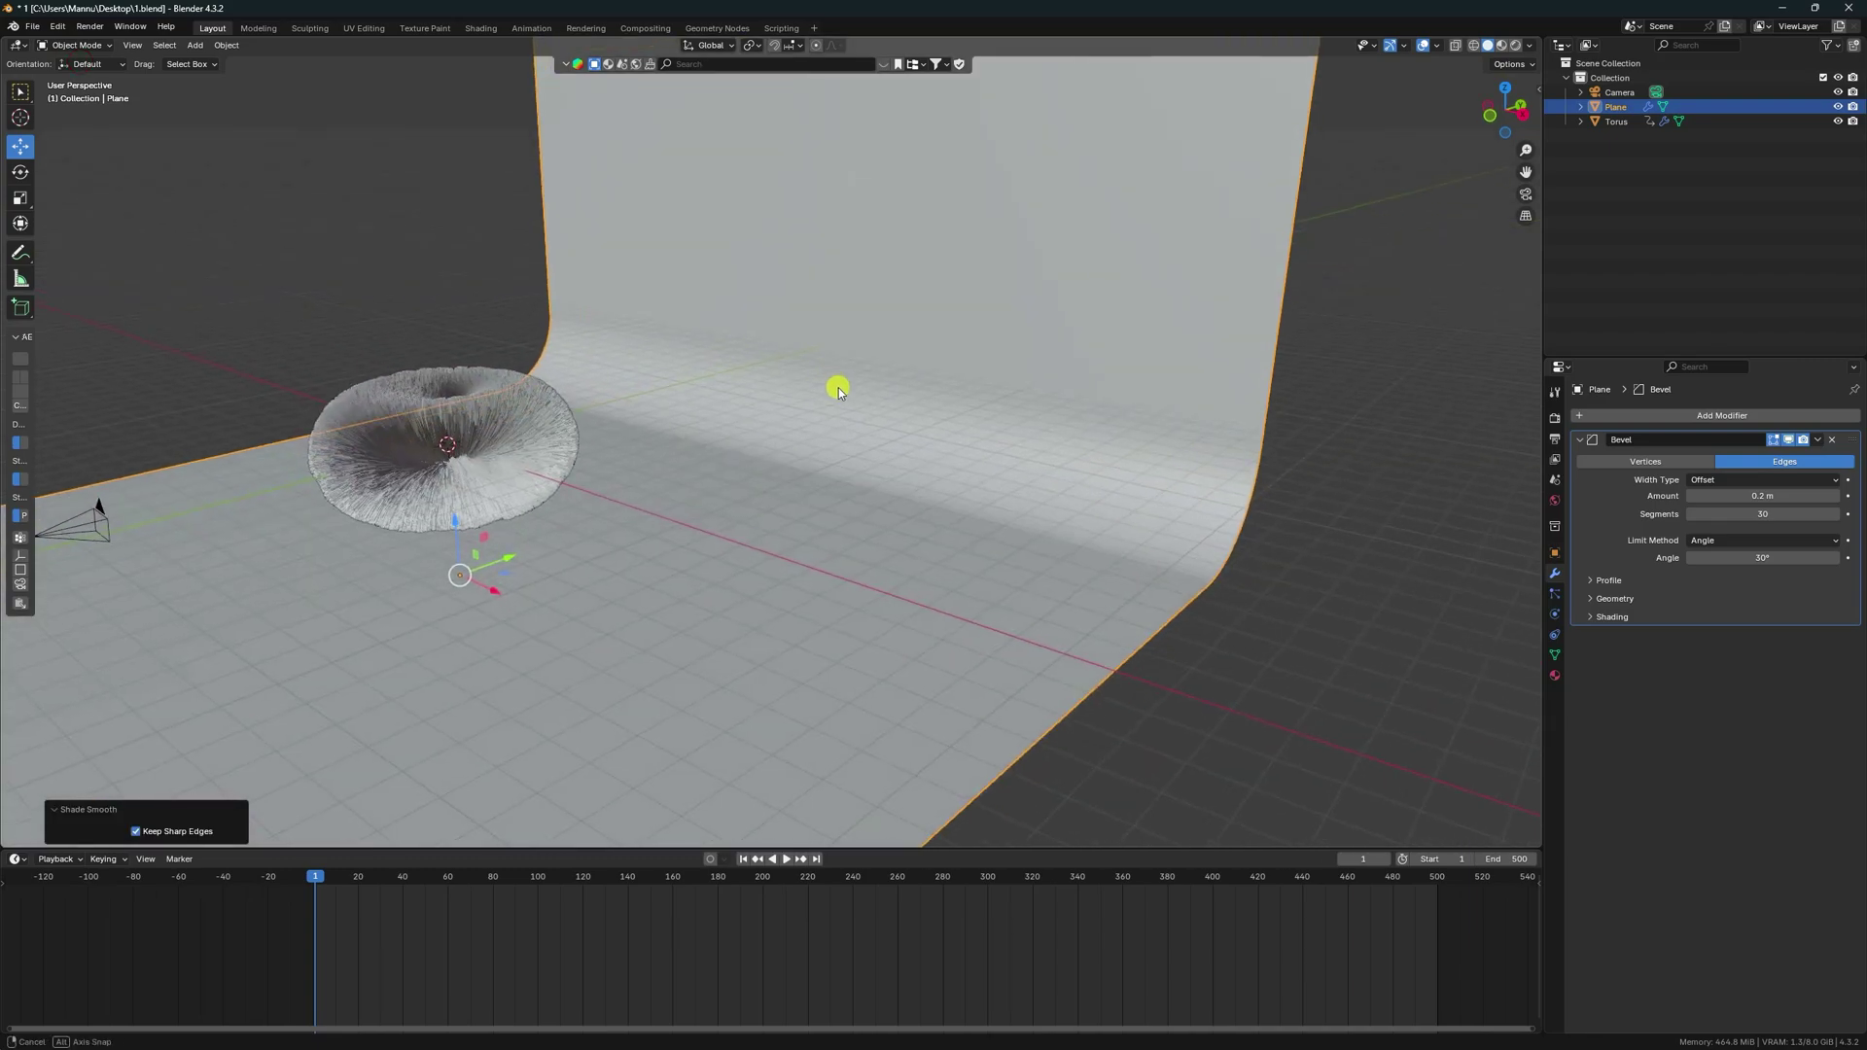
{"action": "middle_click_drag", "start_coordinate": [959, 448], "coordinate": [1209, 591]}
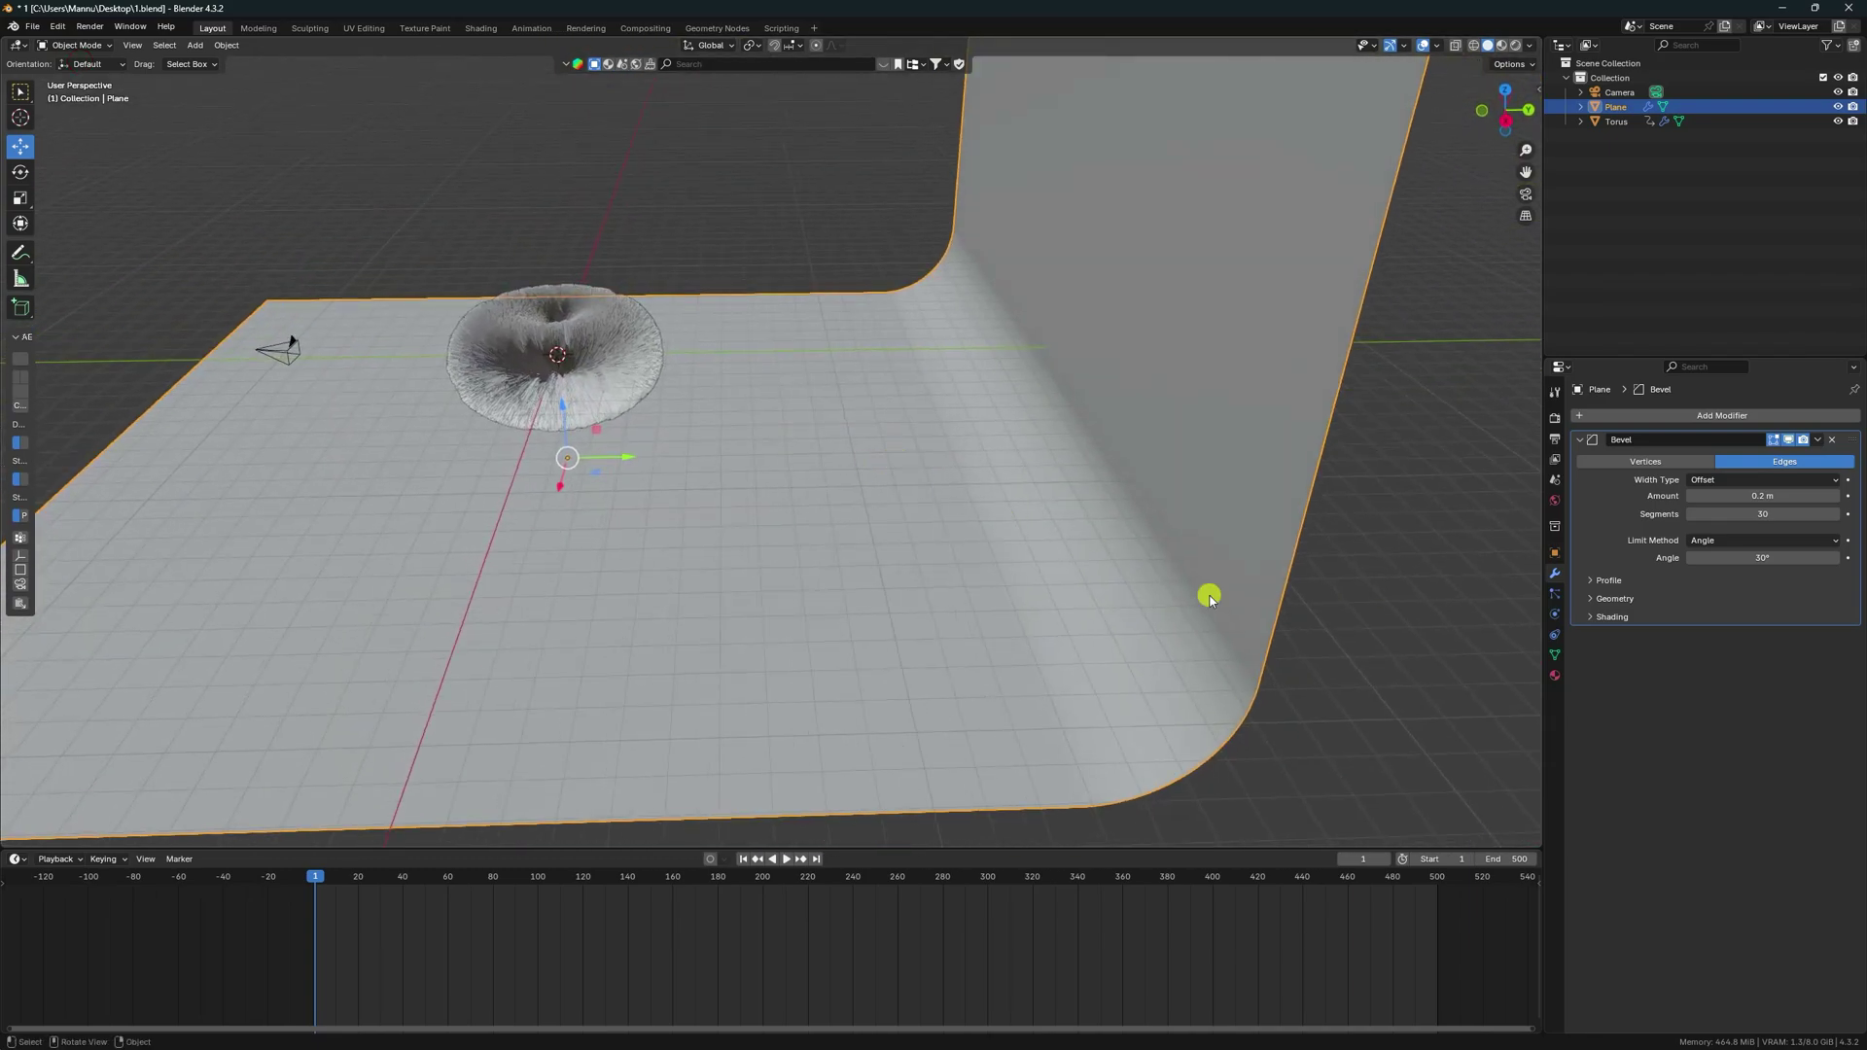
Step: Create a new material for the plane with Base Color HSV 0.6, 1, 0.35
{"action": "left_click", "coordinate": [1554, 675]}
{"action": "left_click", "coordinate": [1634, 477]}
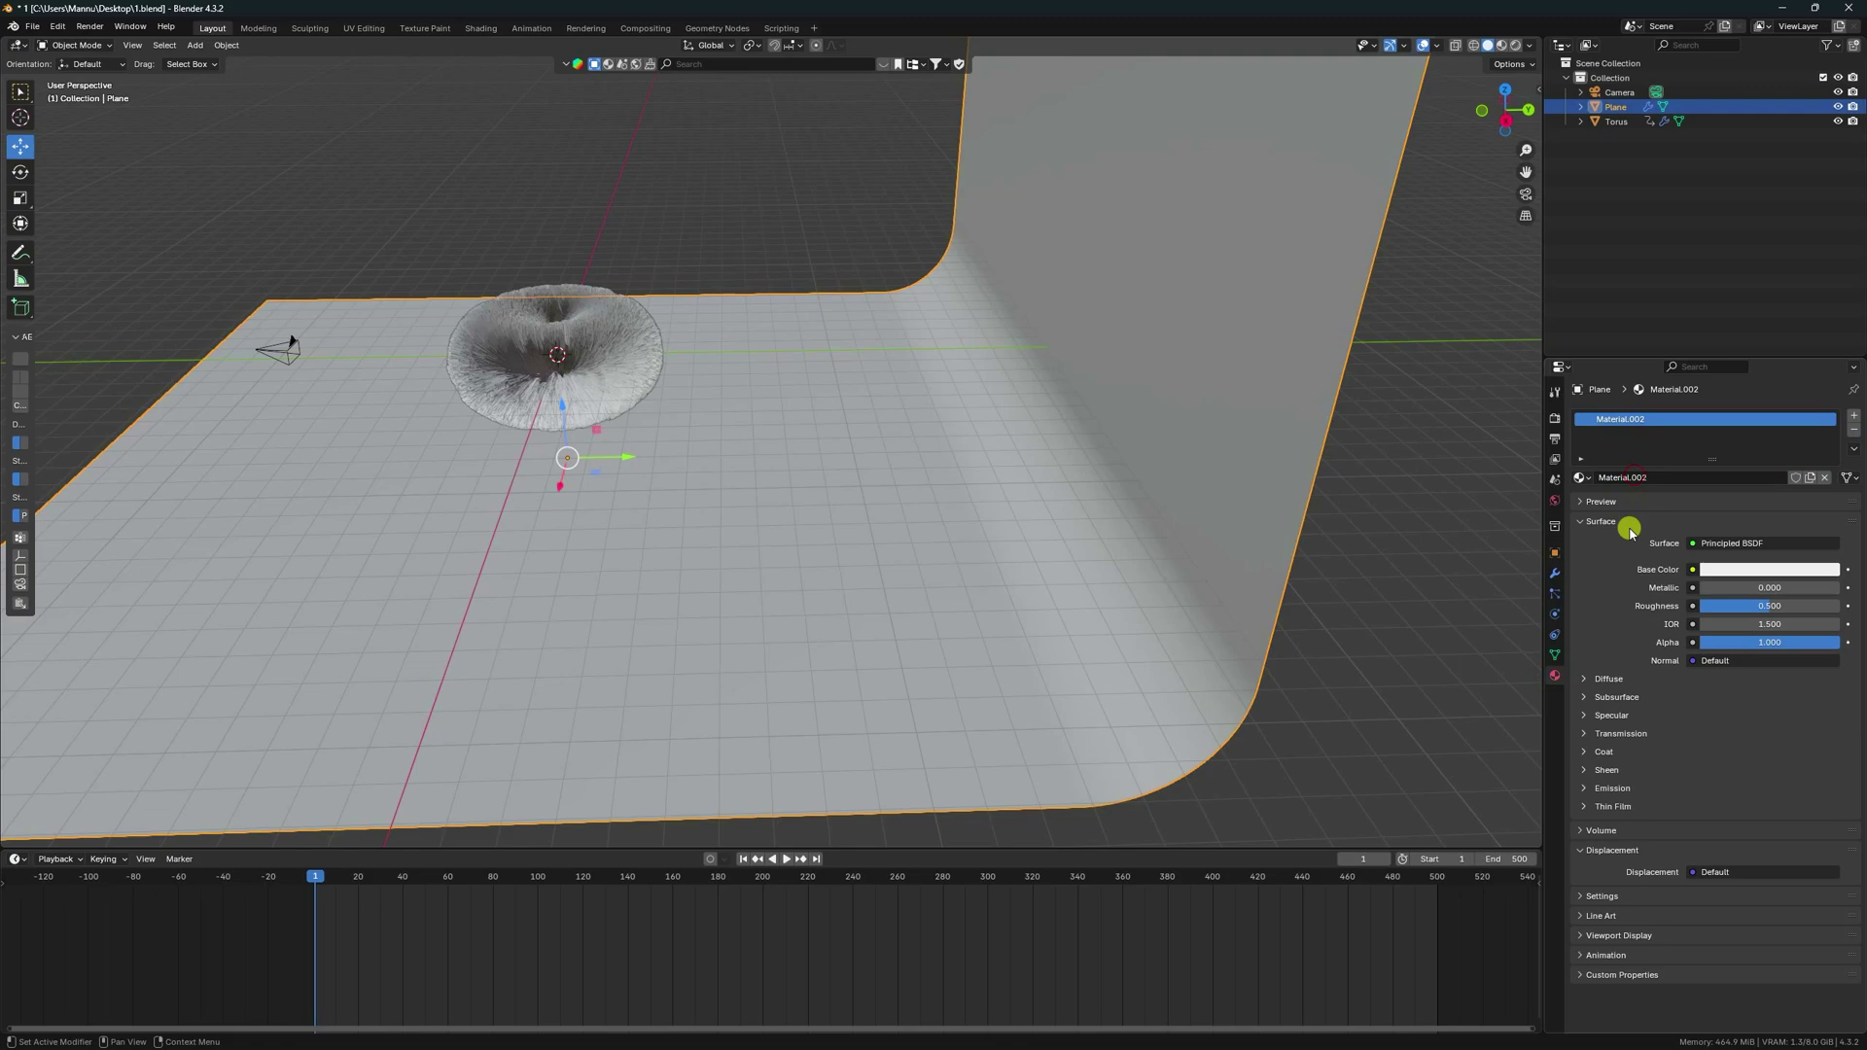
{"action": "left_click", "coordinate": [1709, 573]}
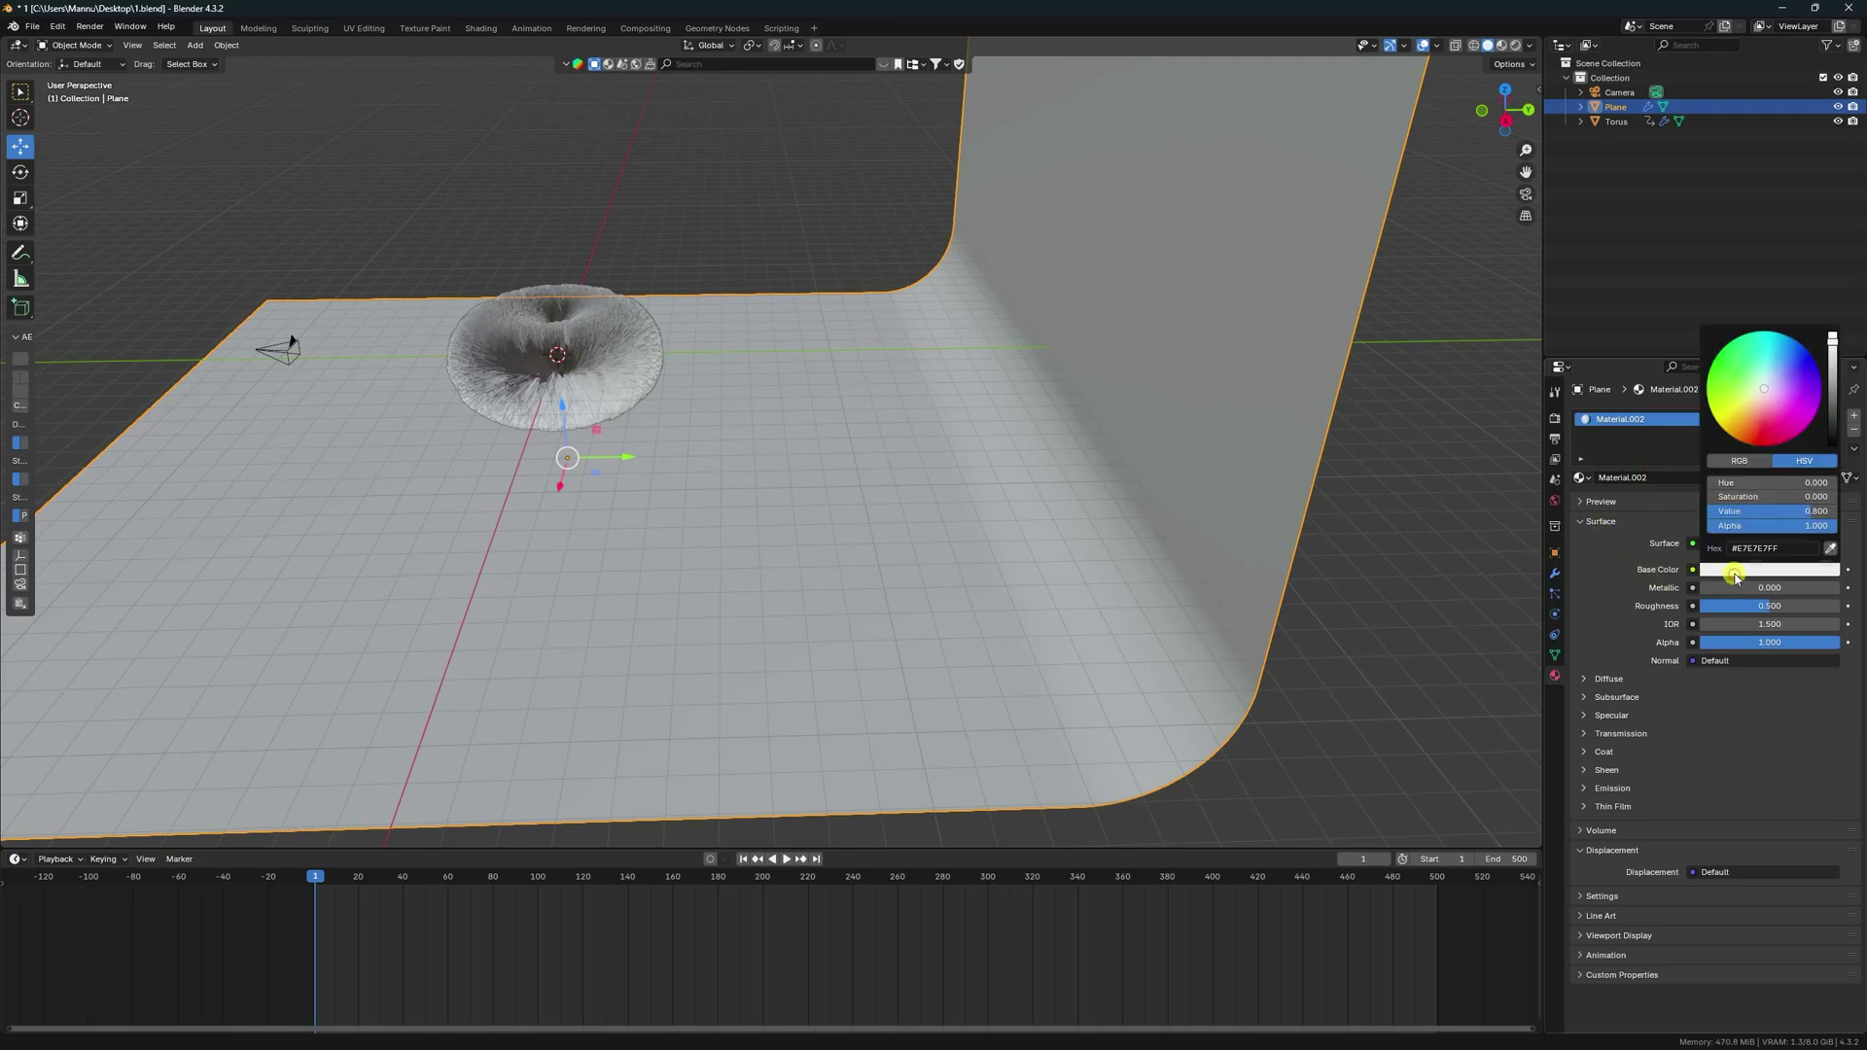
{"action": "left_click", "coordinate": [1737, 483]}
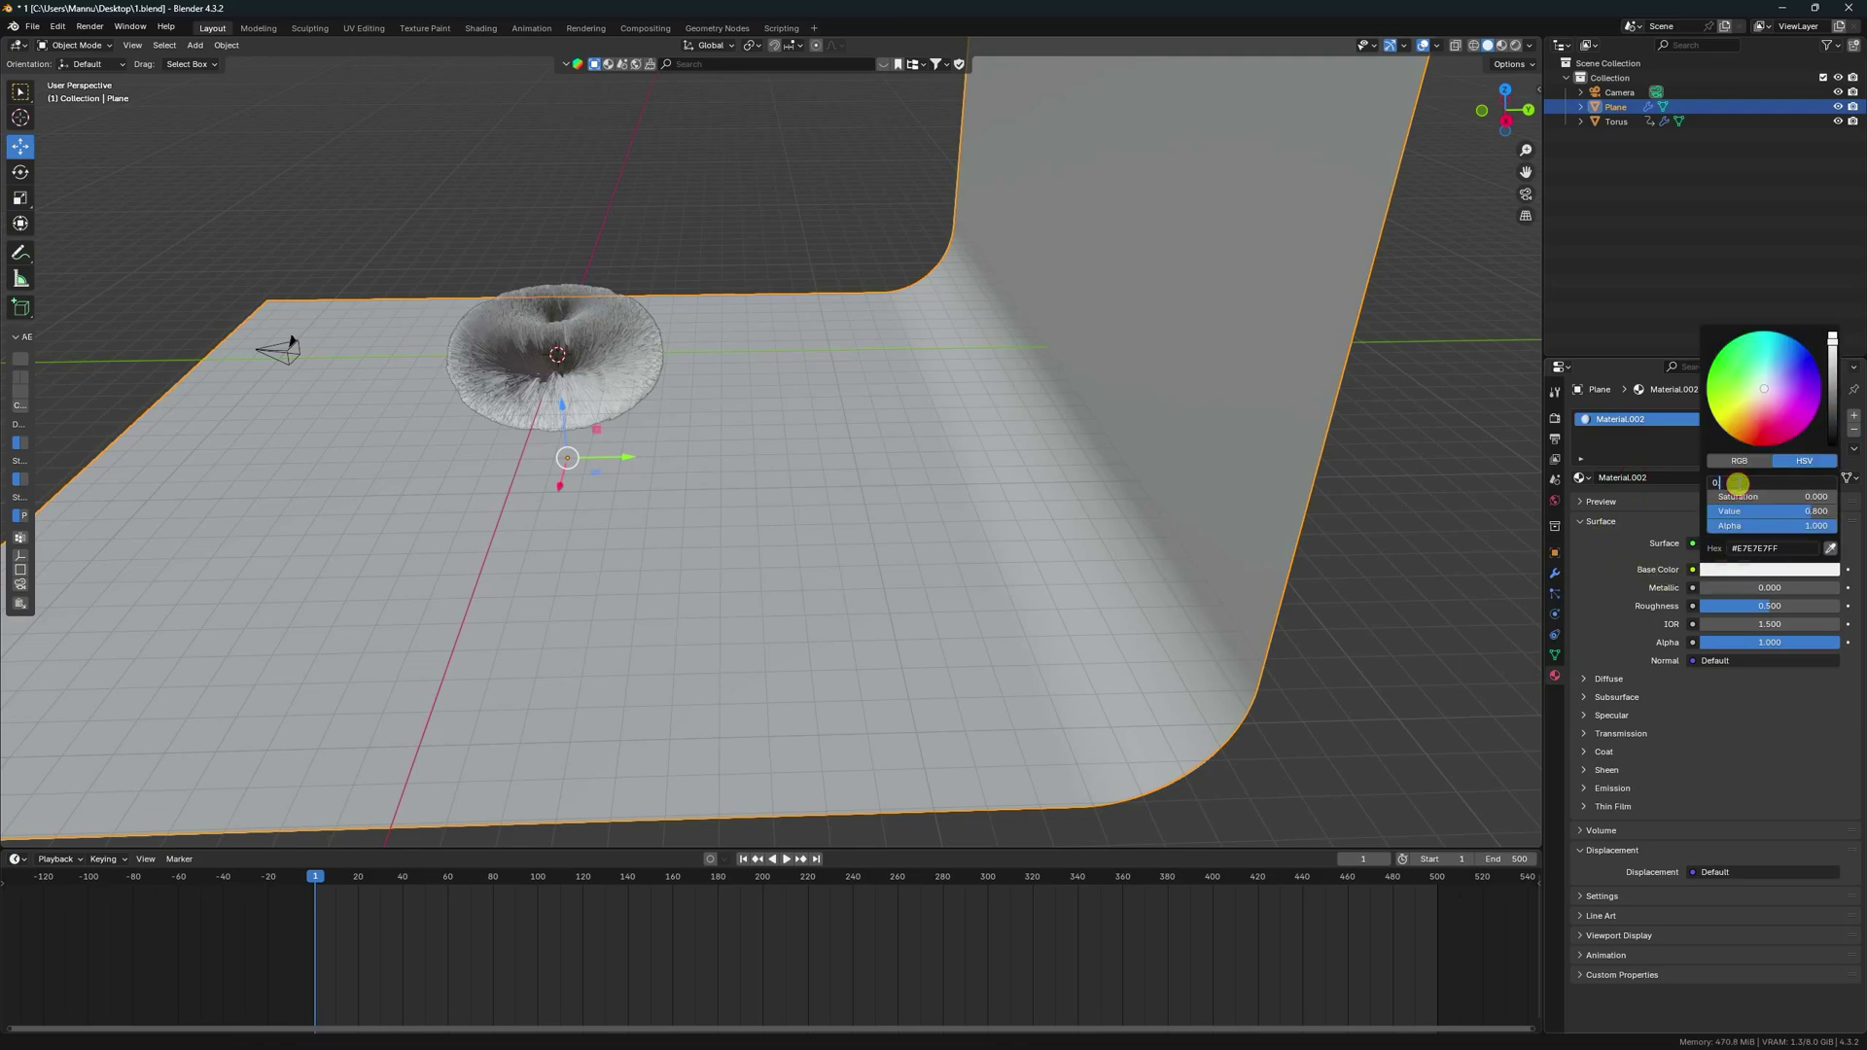
{"action": "type", "text": ".6"}
{"action": "key", "text": "Return"}
{"action": "left_click_drag", "start_coordinate": [1736, 497], "coordinate": [1799, 501]}
{"action": "left_click", "coordinate": [1799, 511]}
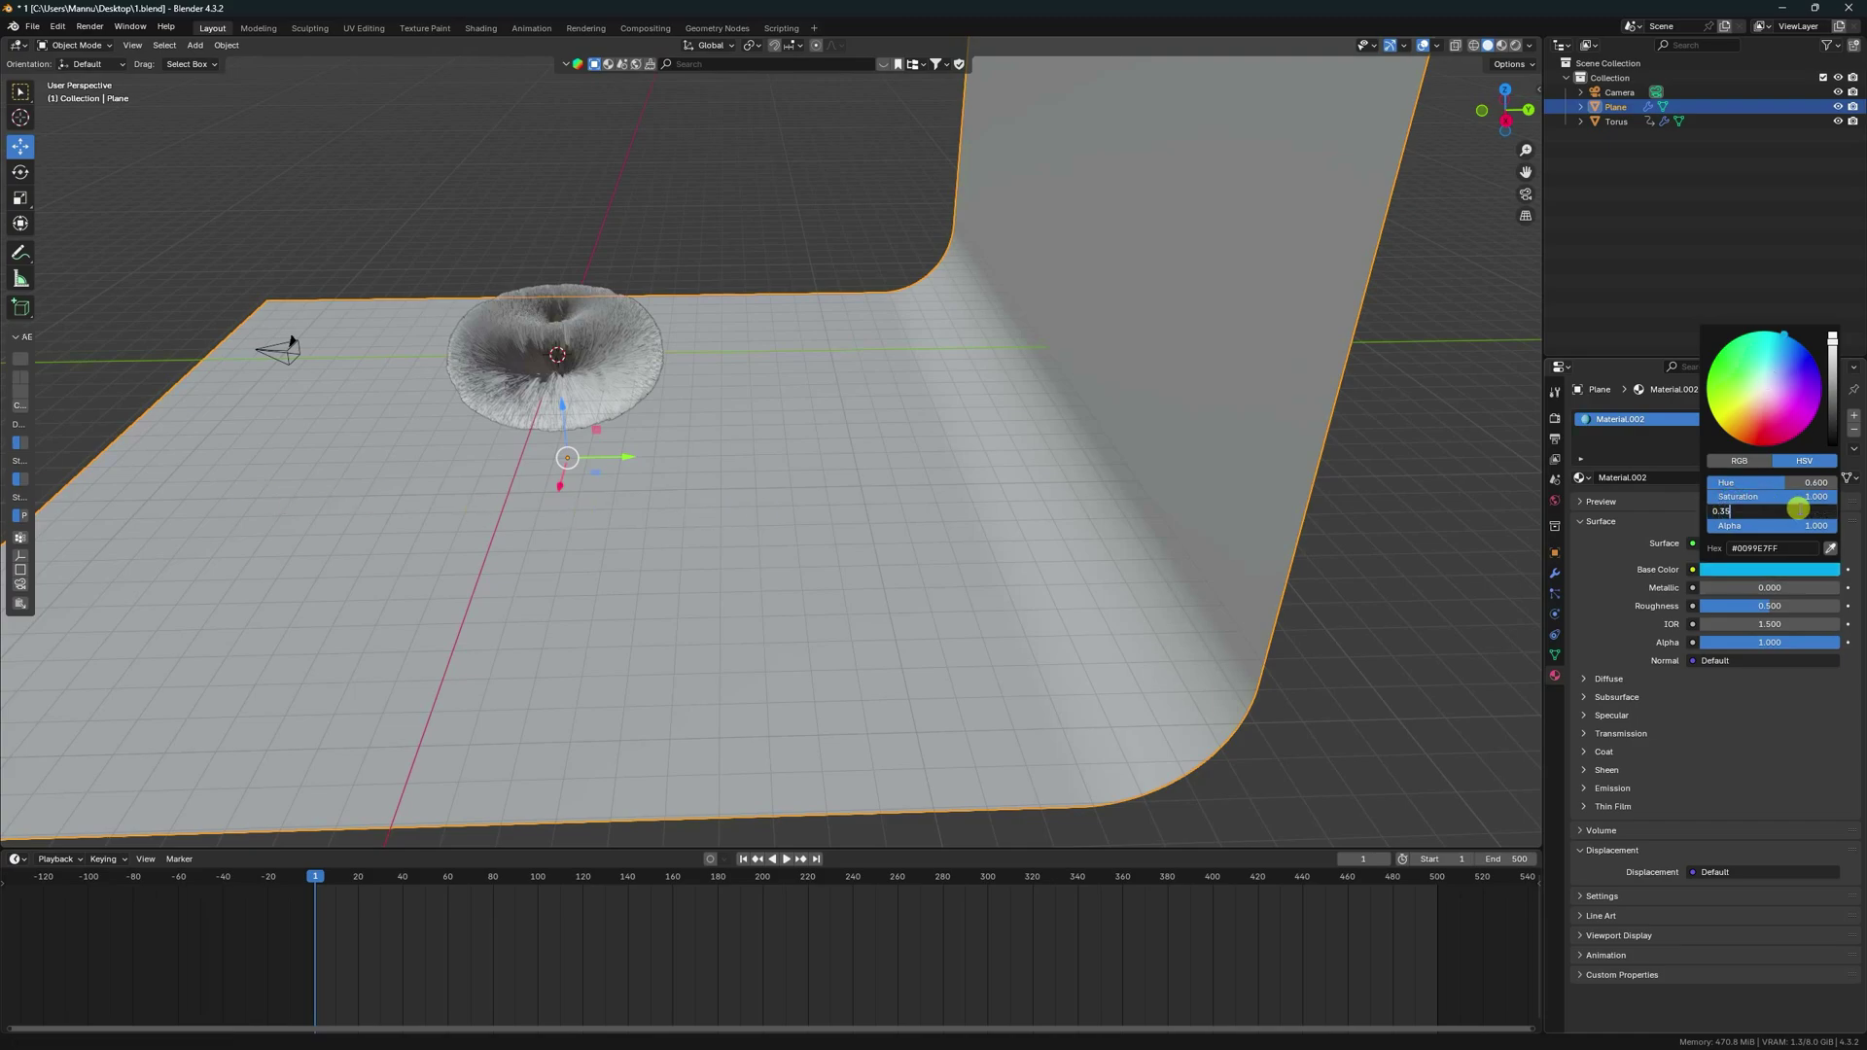
{"action": "type", "text": "0.35"}
{"action": "key", "text": "Return"}
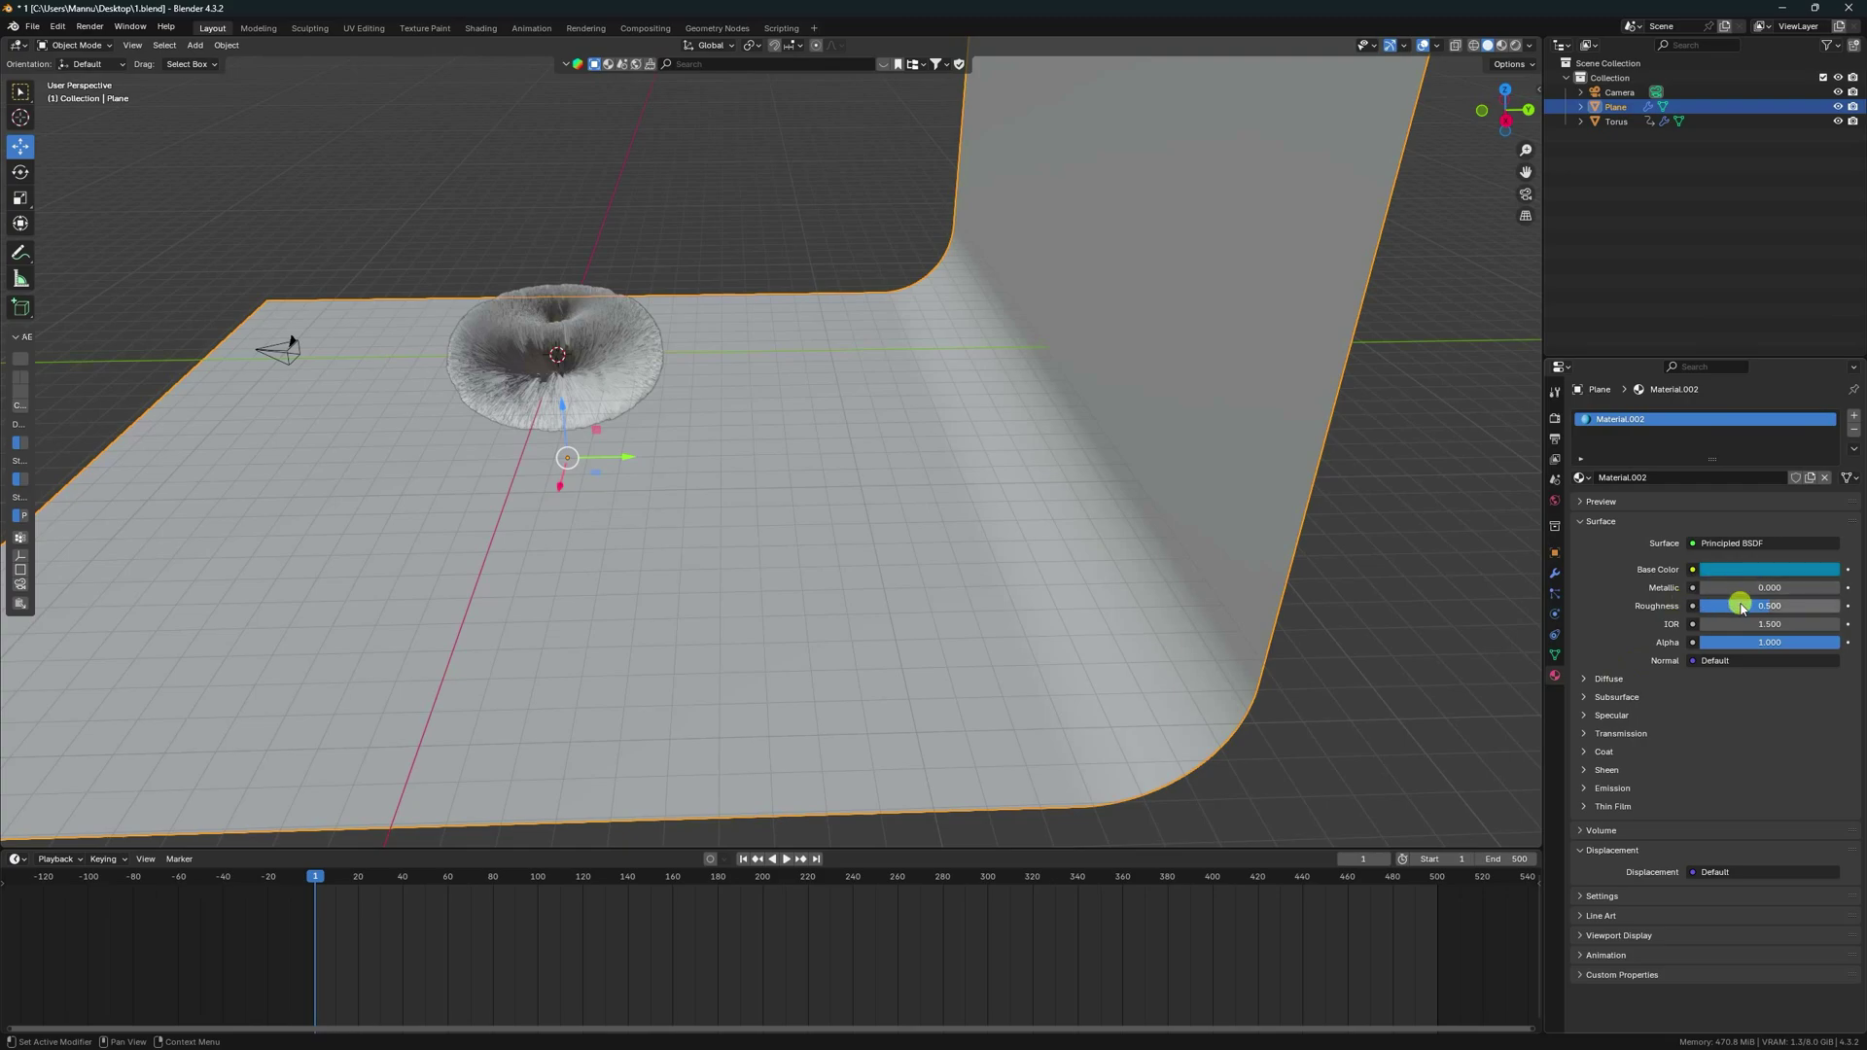
Step: Set the material's Roughness to 0.4 and view the scene through the camera
{"action": "left_click", "coordinate": [1755, 606]}
{"action": "type", "text": "0.3"}
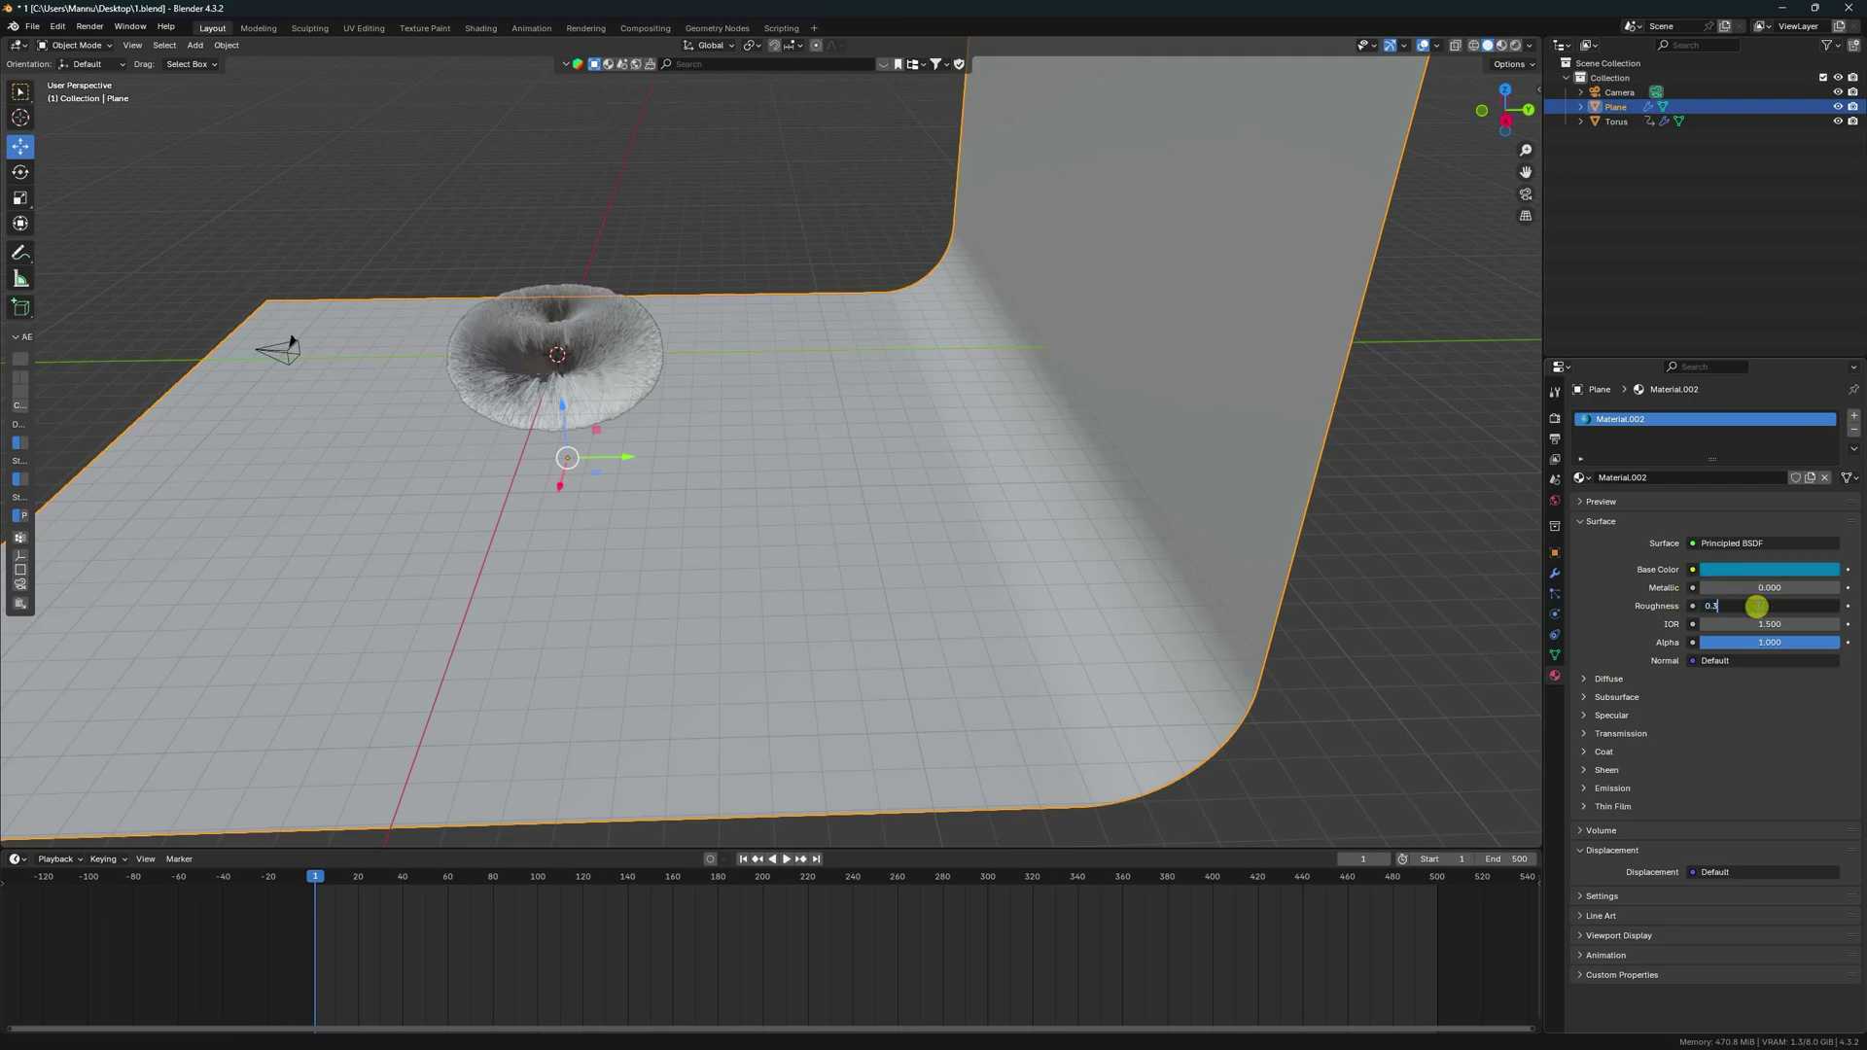
{"action": "key", "text": "Return"}
{"action": "left_click", "coordinate": [1743, 607]}
{"action": "type", "text": "0.4"}
{"action": "key", "text": "Return"}
{"action": "key", "text": "KP_0"}
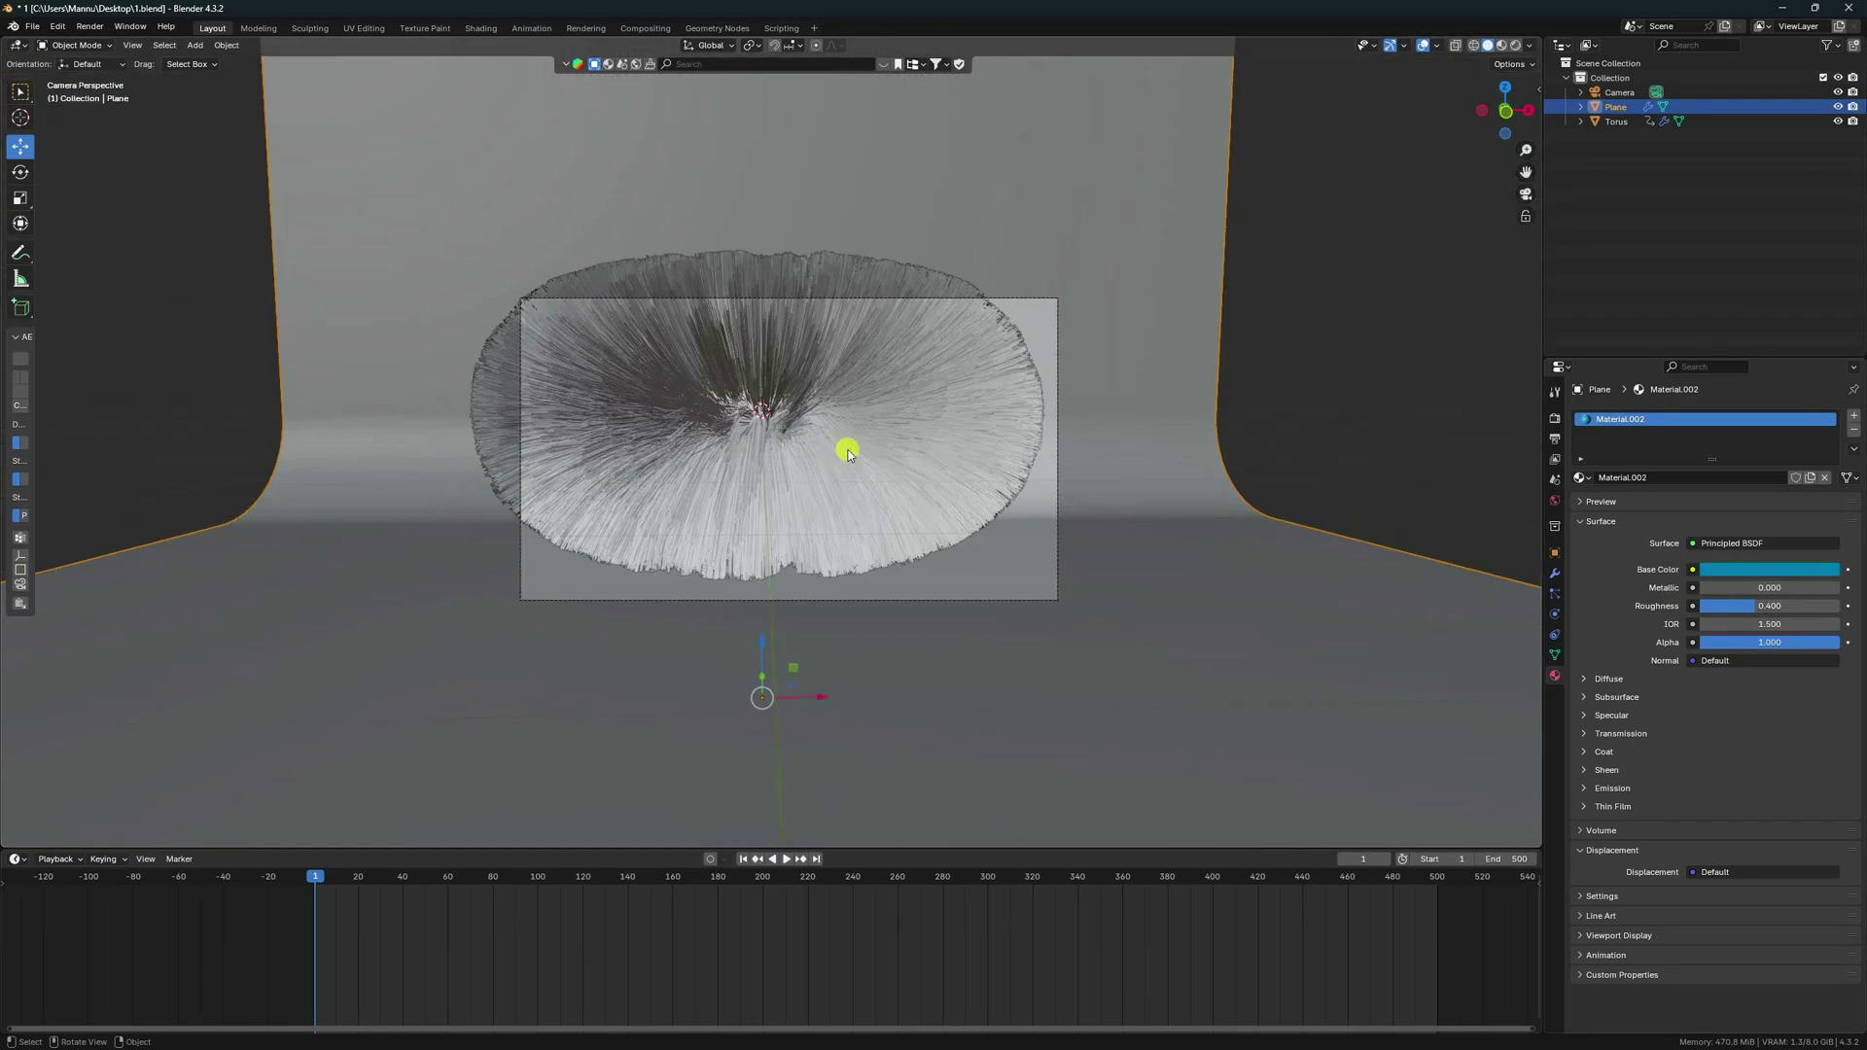
Step: Select the Camera and set its rotation to 90°, 0°, 0°
{"action": "left_click", "coordinate": [1617, 92]}
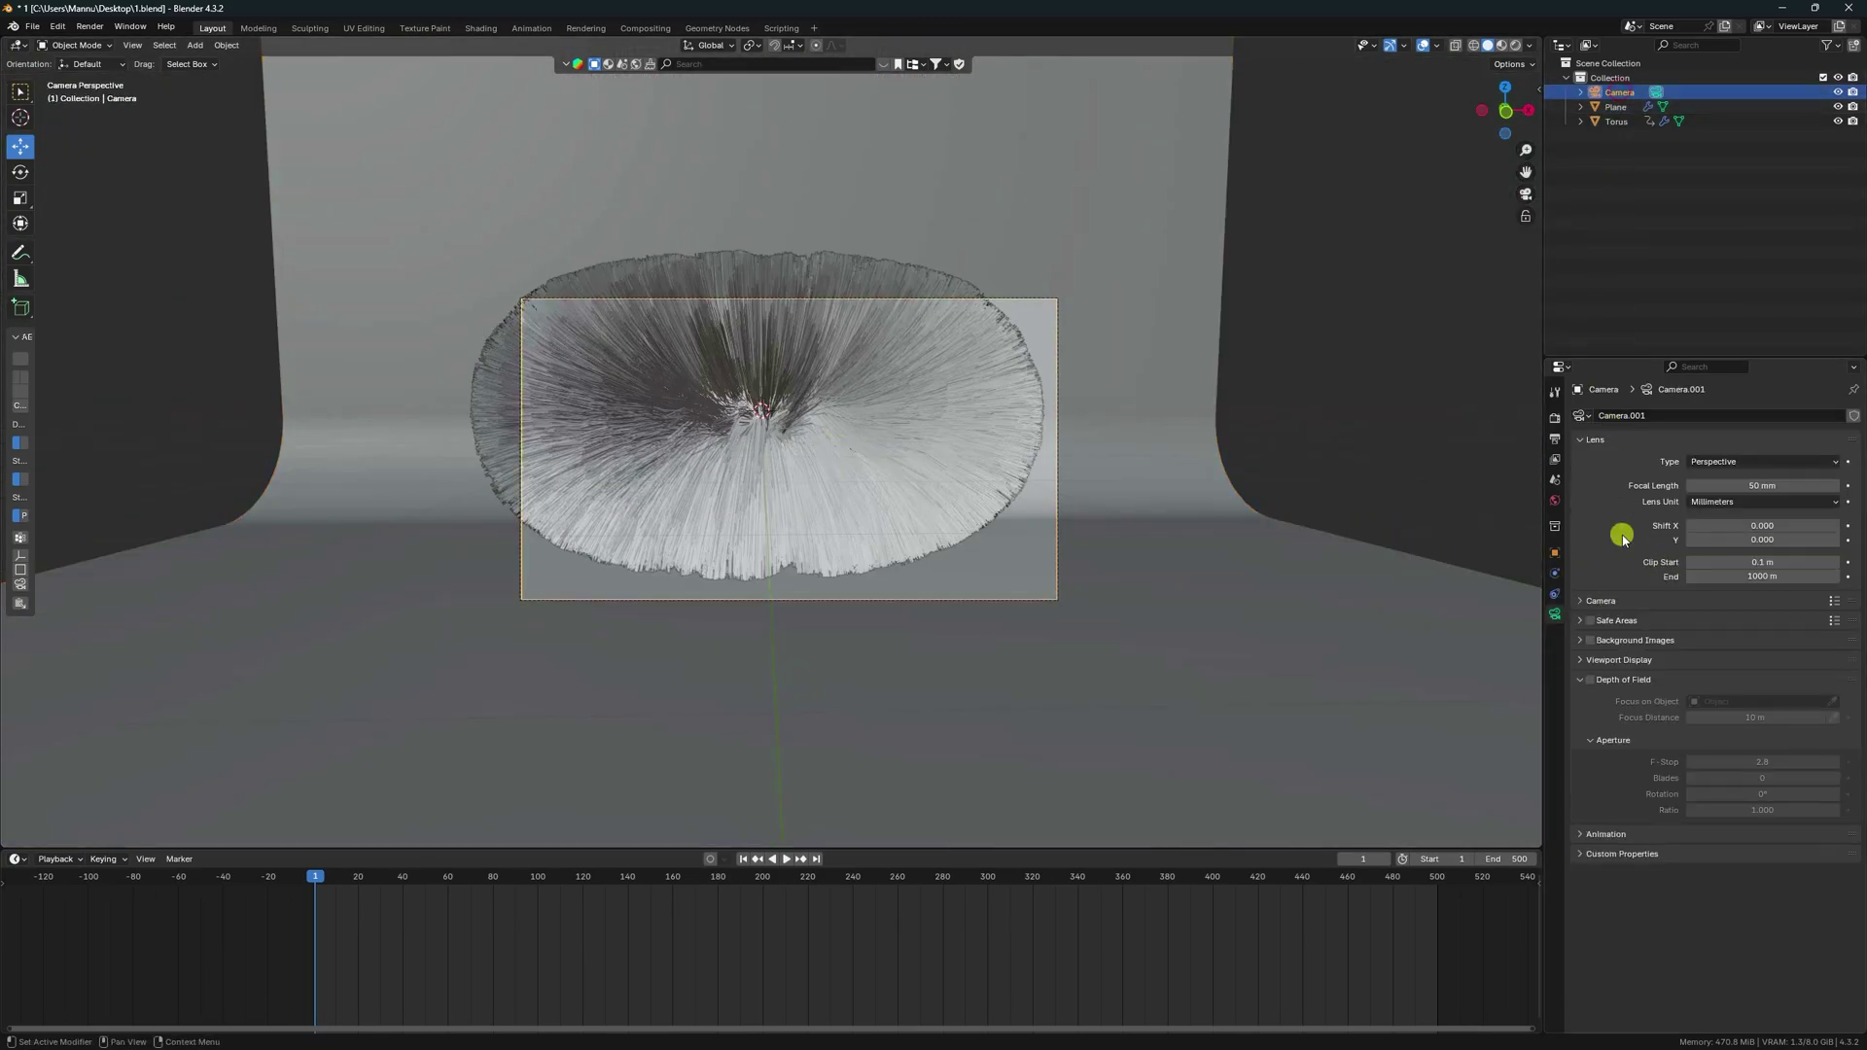
{"action": "left_click", "coordinate": [1555, 552]}
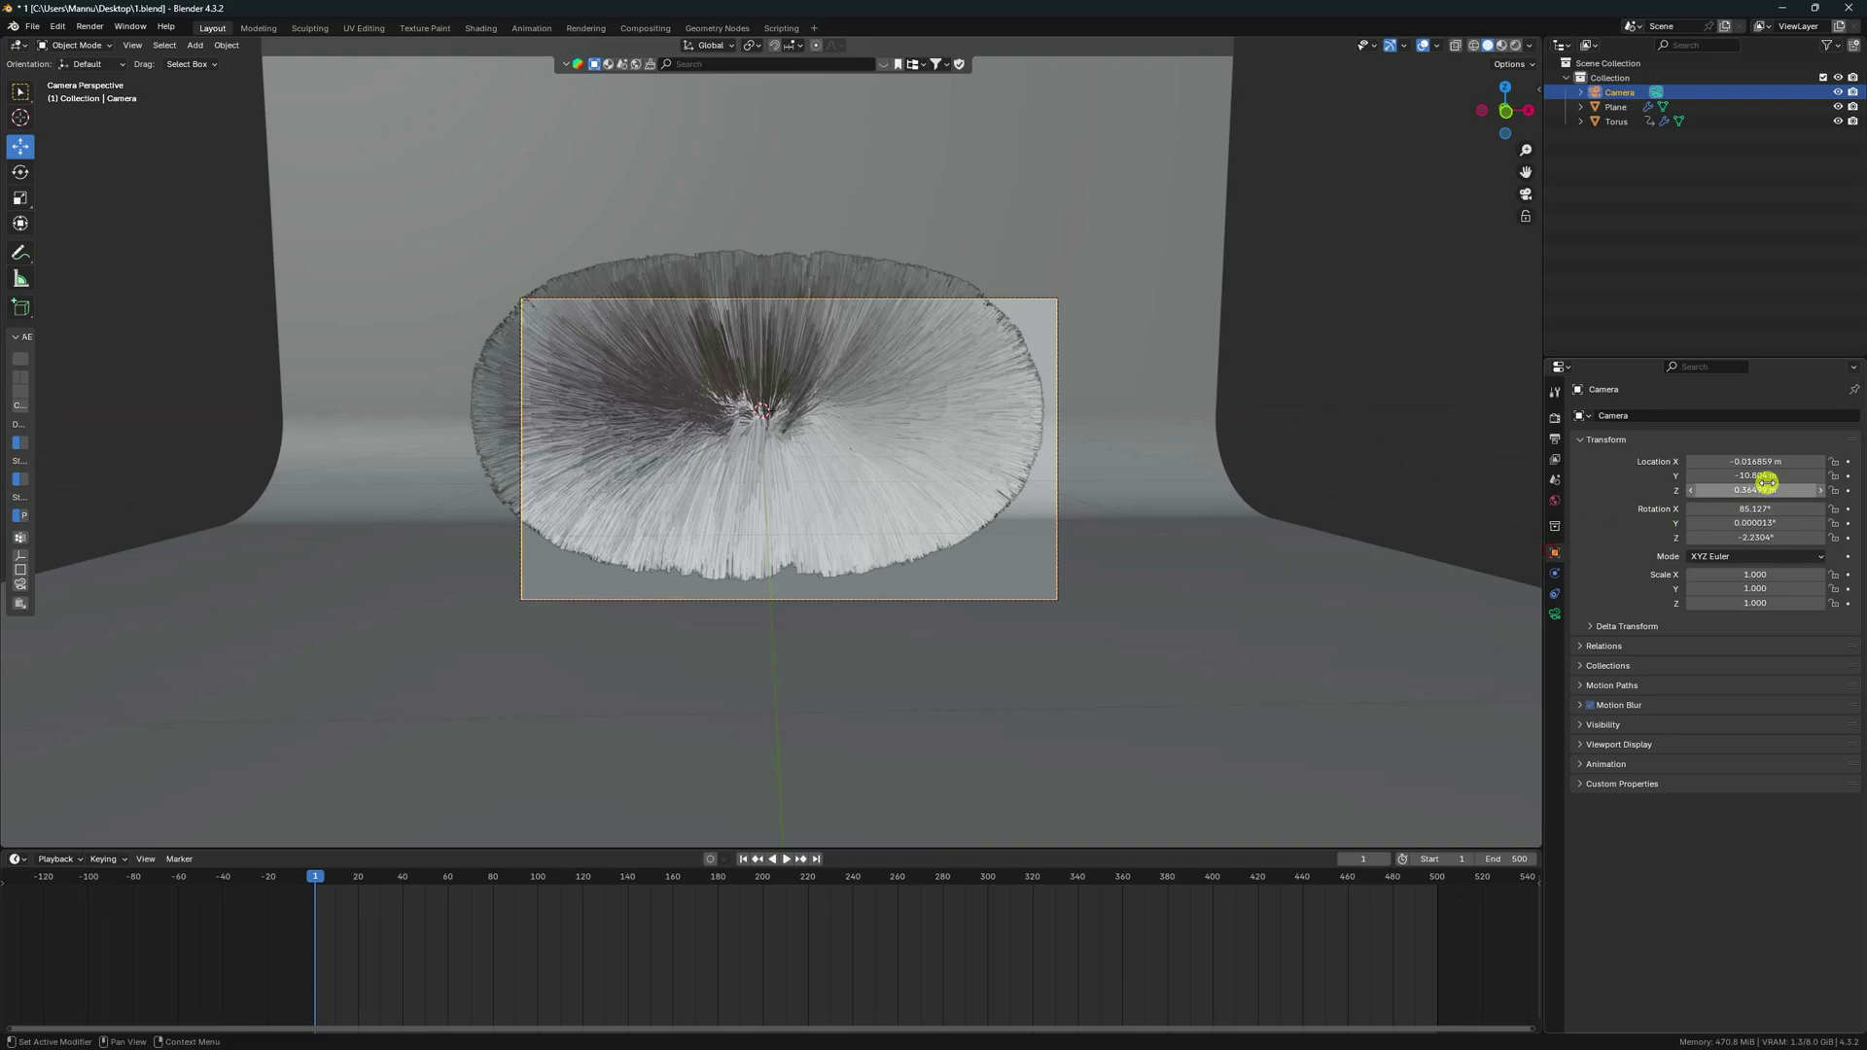
{"action": "left_click", "coordinate": [1757, 511]}
{"action": "type", "text": "90"}
{"action": "key", "text": "Tab"}
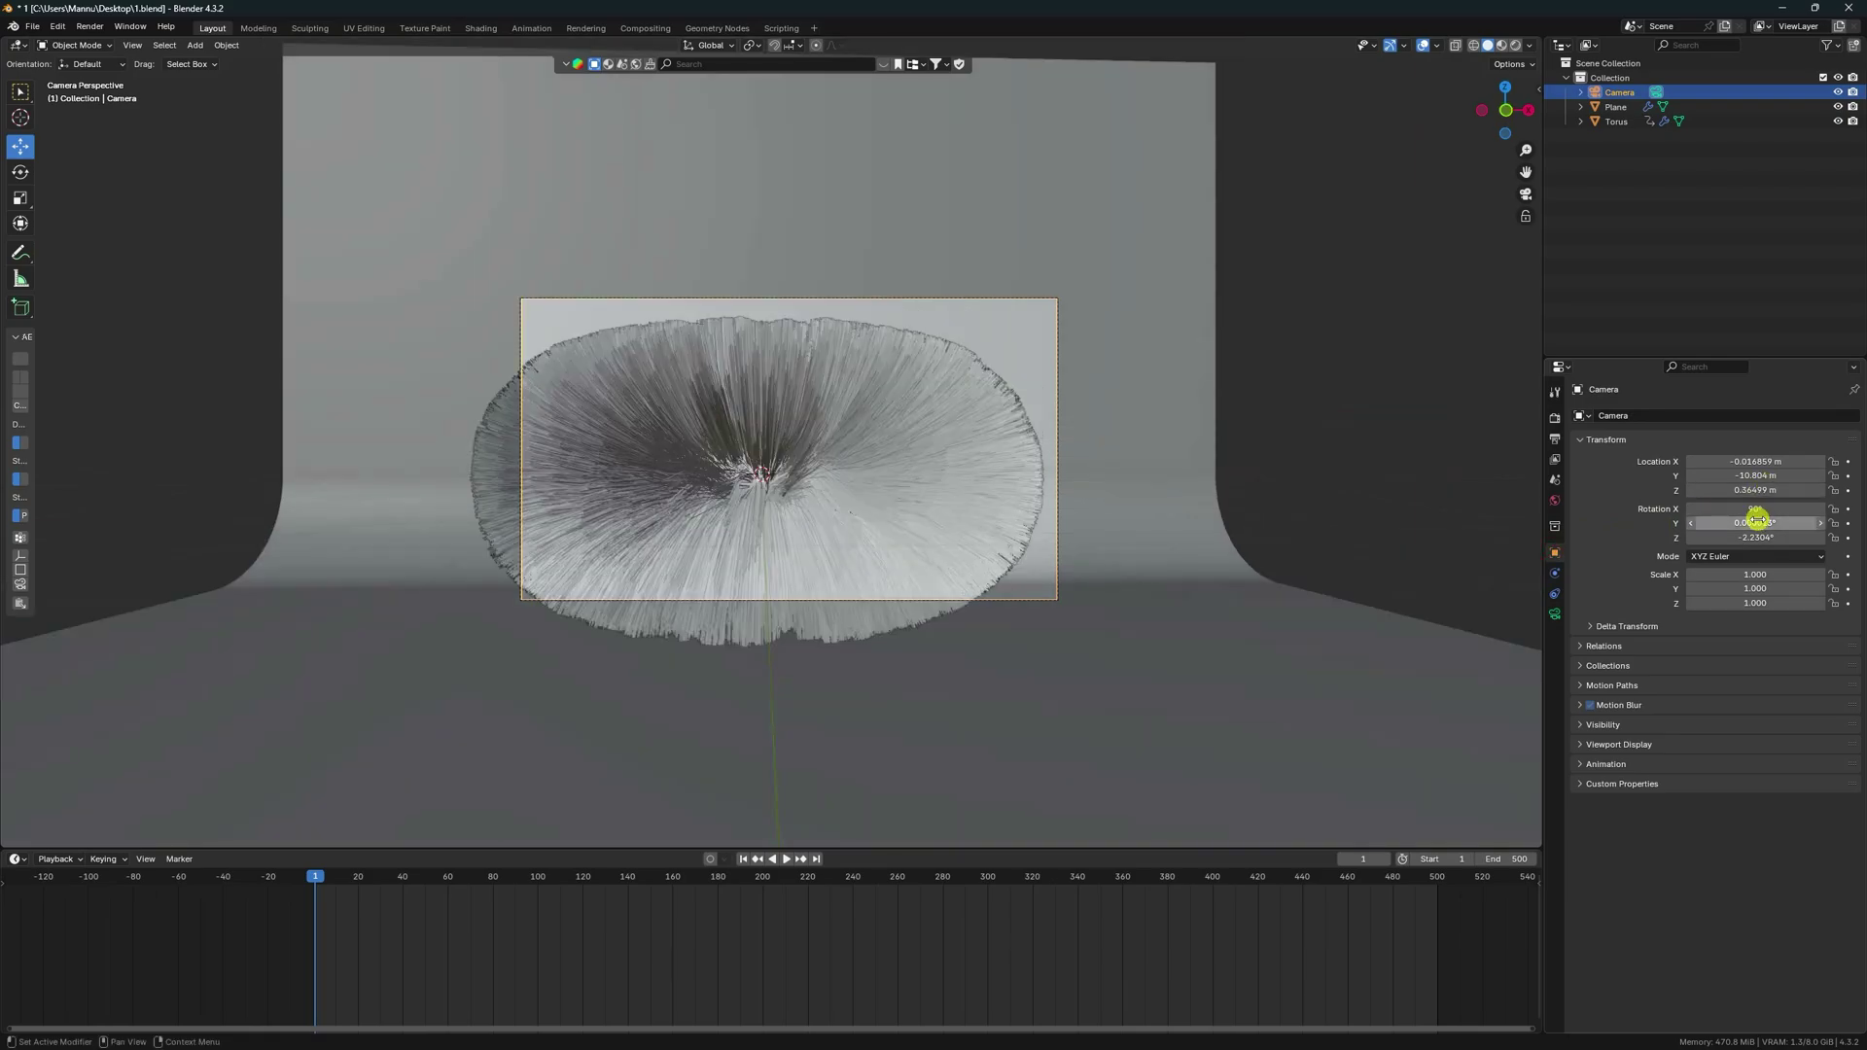
{"action": "type", "text": "0"}
{"action": "key", "text": "Return"}
{"action": "double_click", "coordinate": [1763, 537]}
{"action": "type", "text": "0"}
{"action": "key", "text": "Return"}
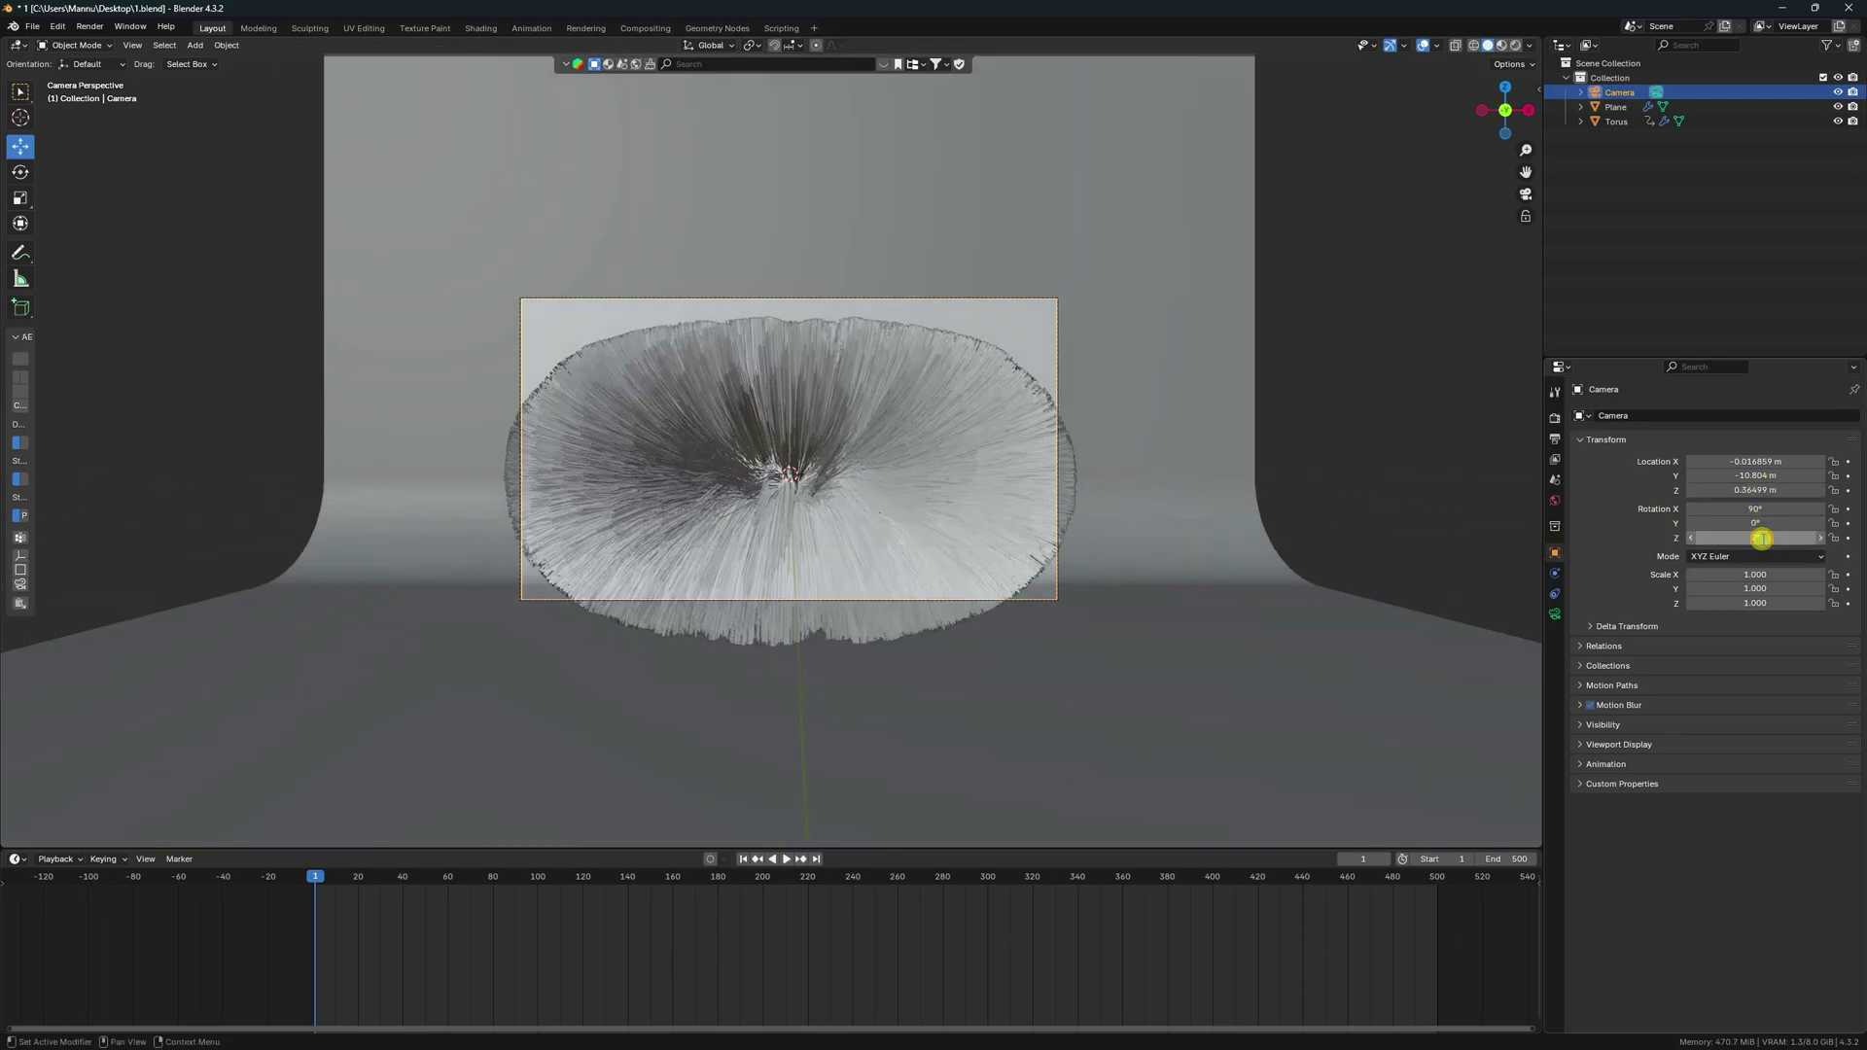
Step: Set the camera location to X 0, Z 0, Y -19.624 m and fit the camera frame to the viewport
{"action": "double_click", "coordinate": [1753, 463]}
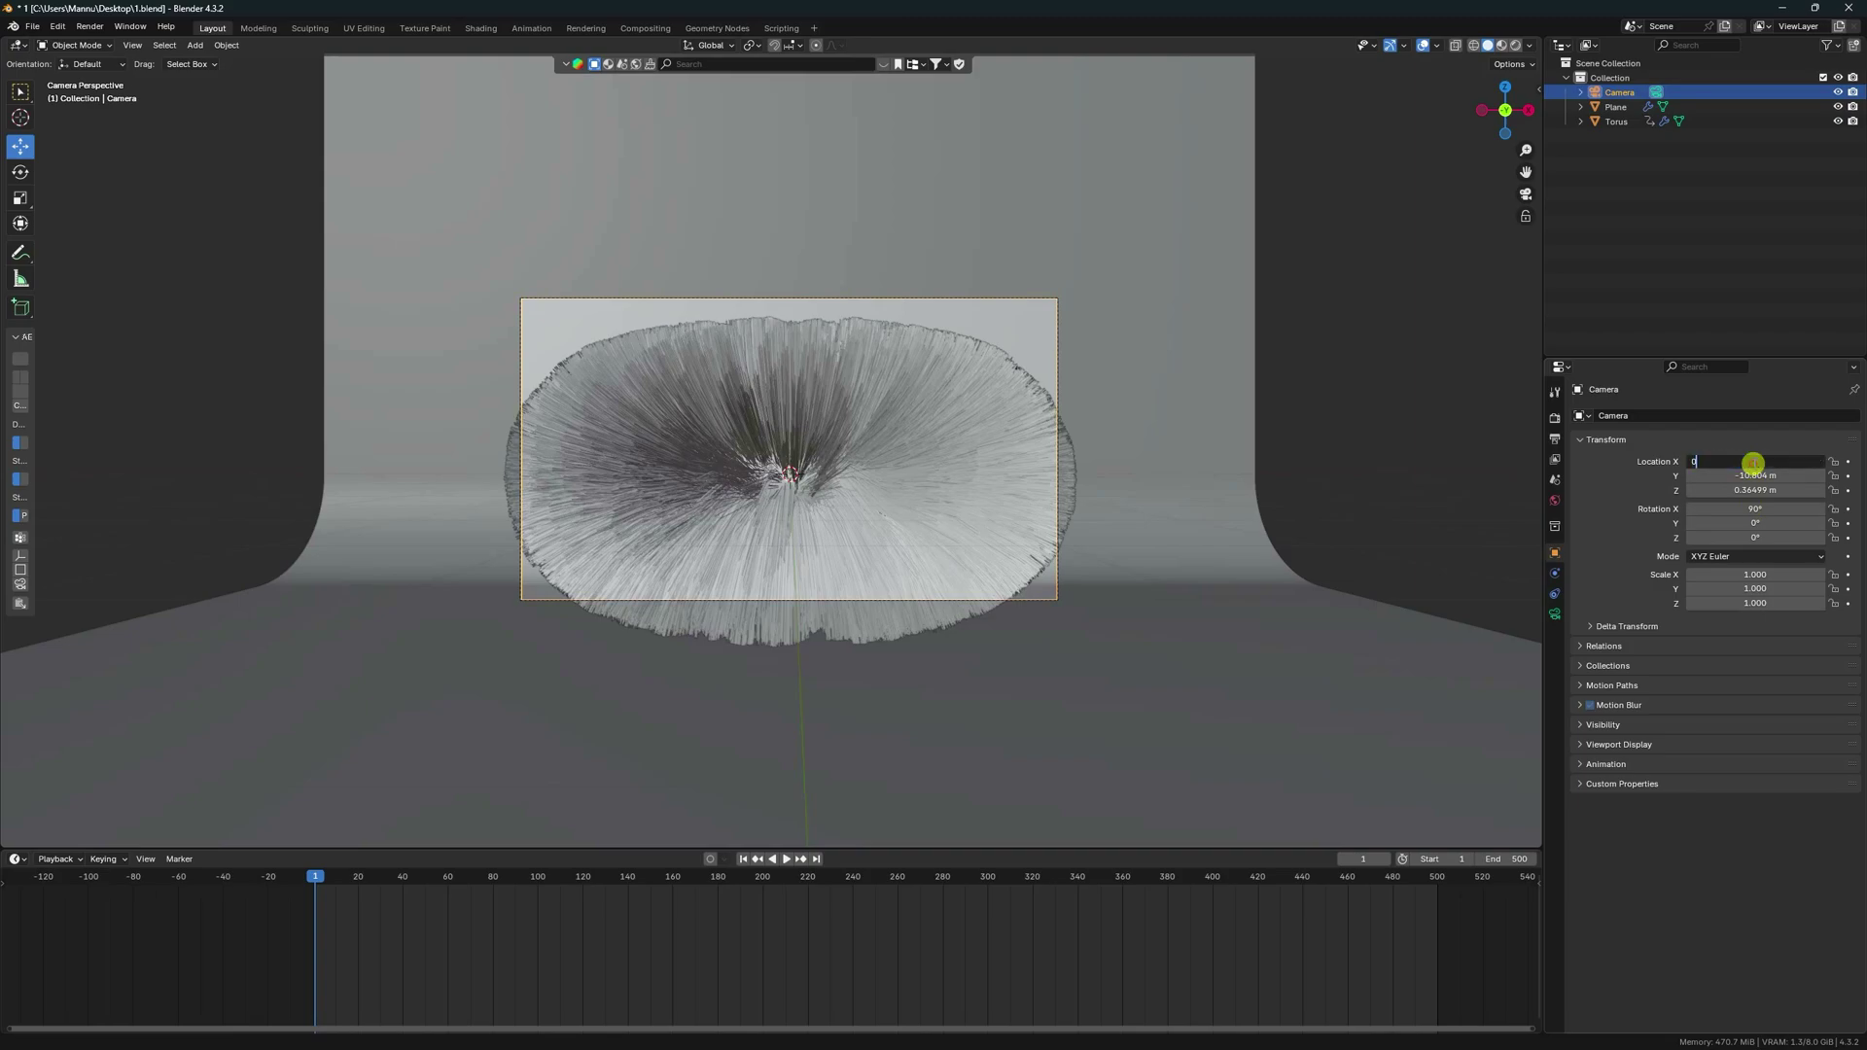
{"action": "type", "text": "0"}
{"action": "key", "text": "Return"}
{"action": "double_click", "coordinate": [1751, 489]}
{"action": "type", "text": "0"}
{"action": "key", "text": "Return"}
{"action": "left_click_drag", "start_coordinate": [1763, 475], "coordinate": [1119, 539]}
{"action": "key", "text": "Home"}
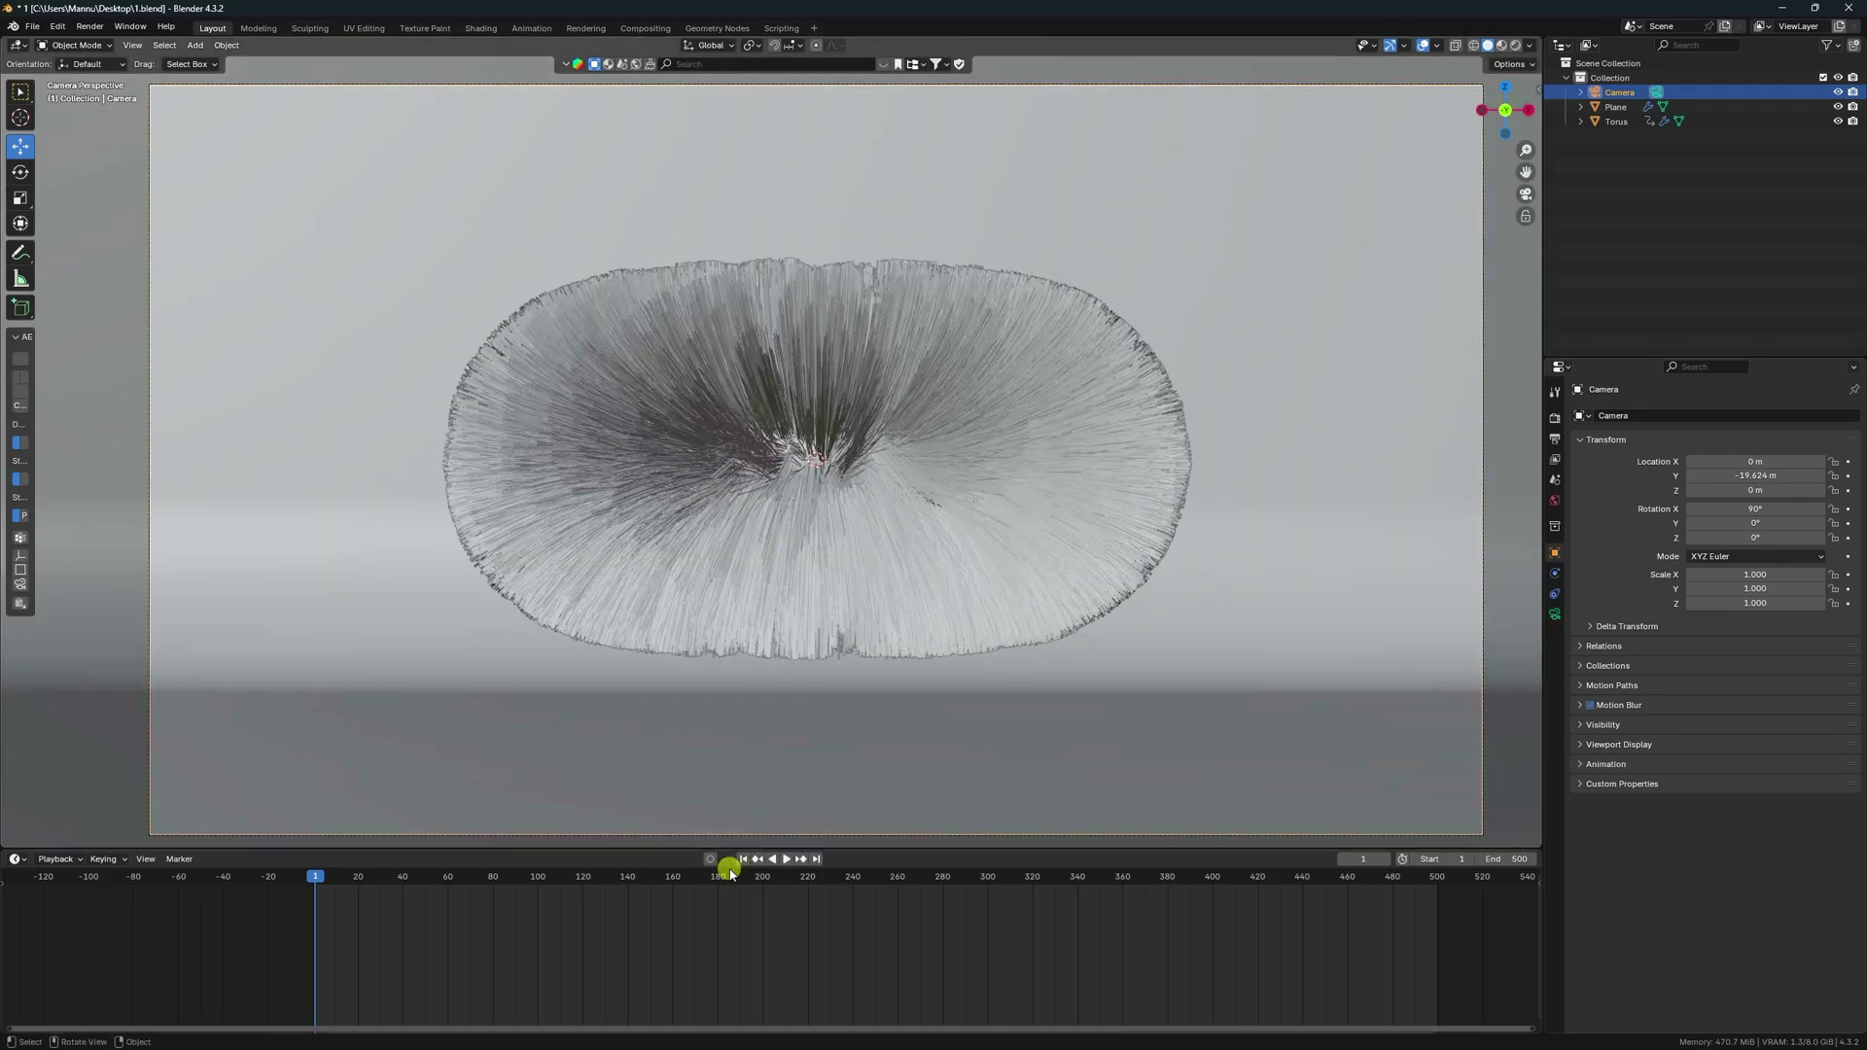
Step: Play the hair animation, stop at frame 42, and render that frame in Cycles
{"action": "left_click", "coordinate": [788, 860]}
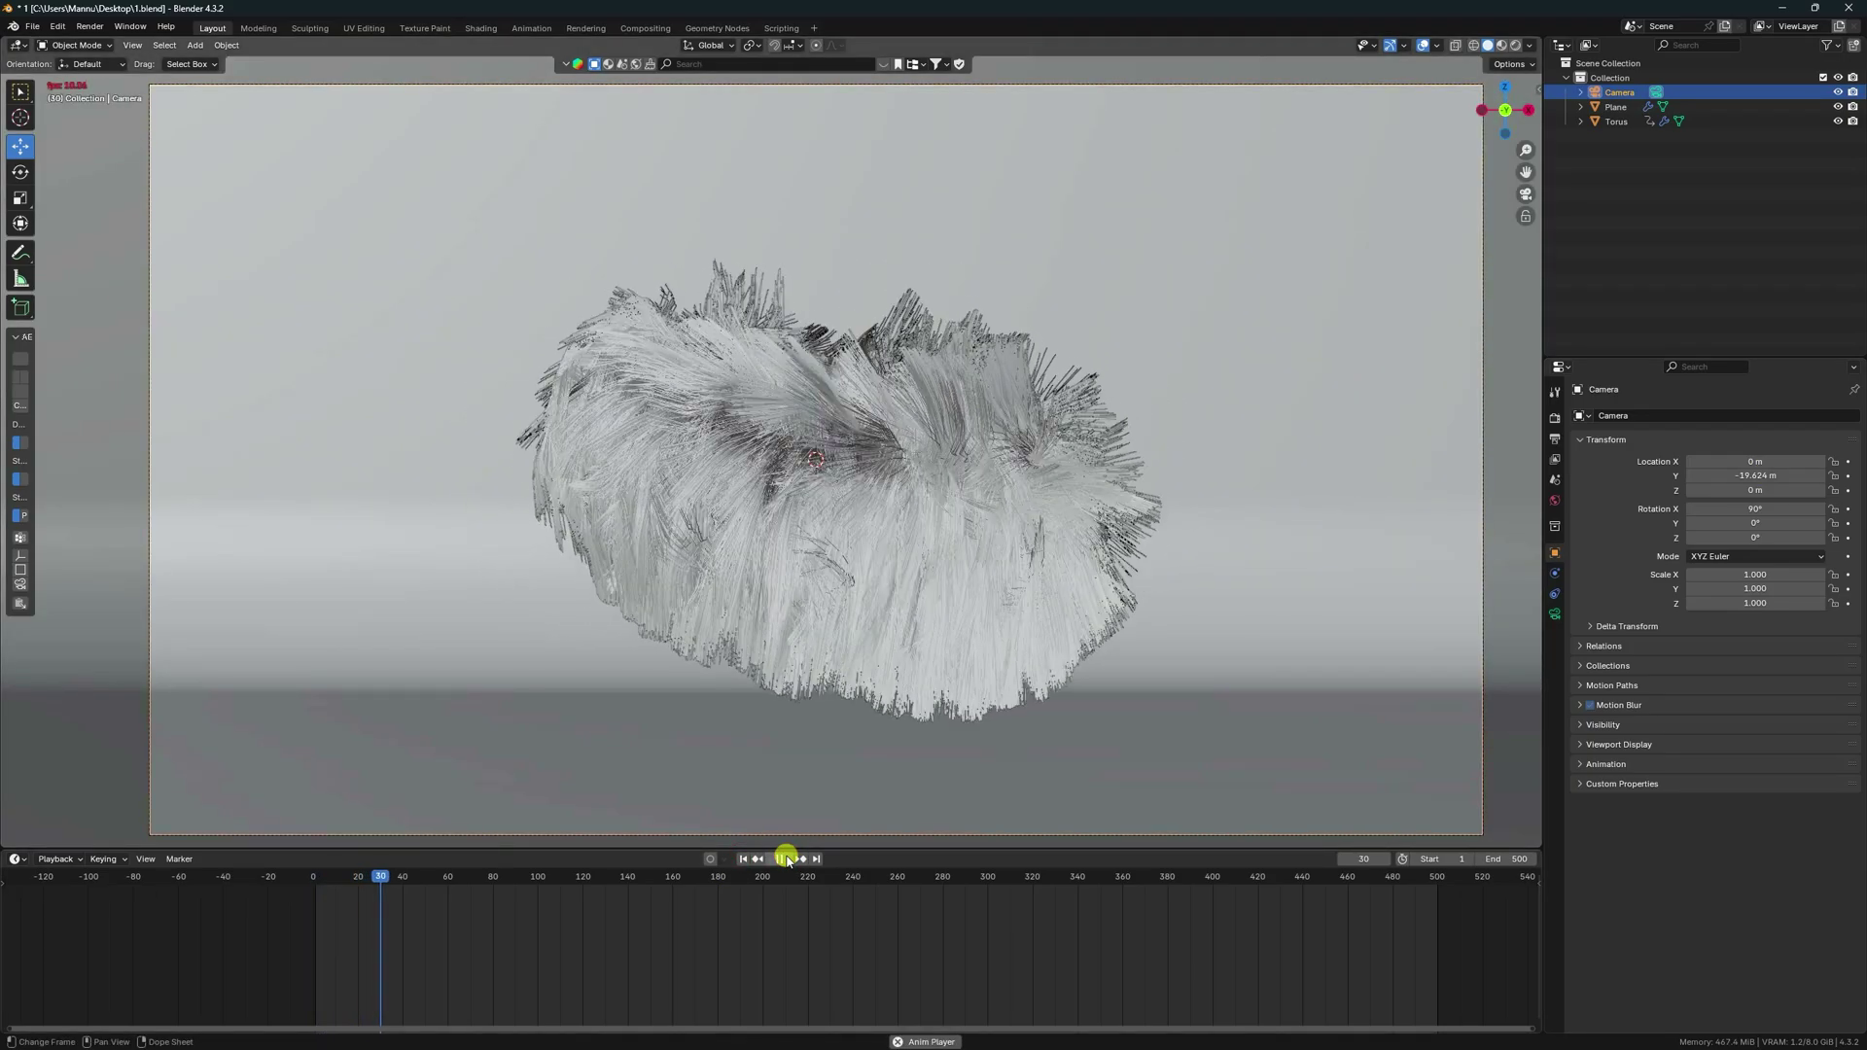
{"action": "left_click", "coordinate": [788, 860]}
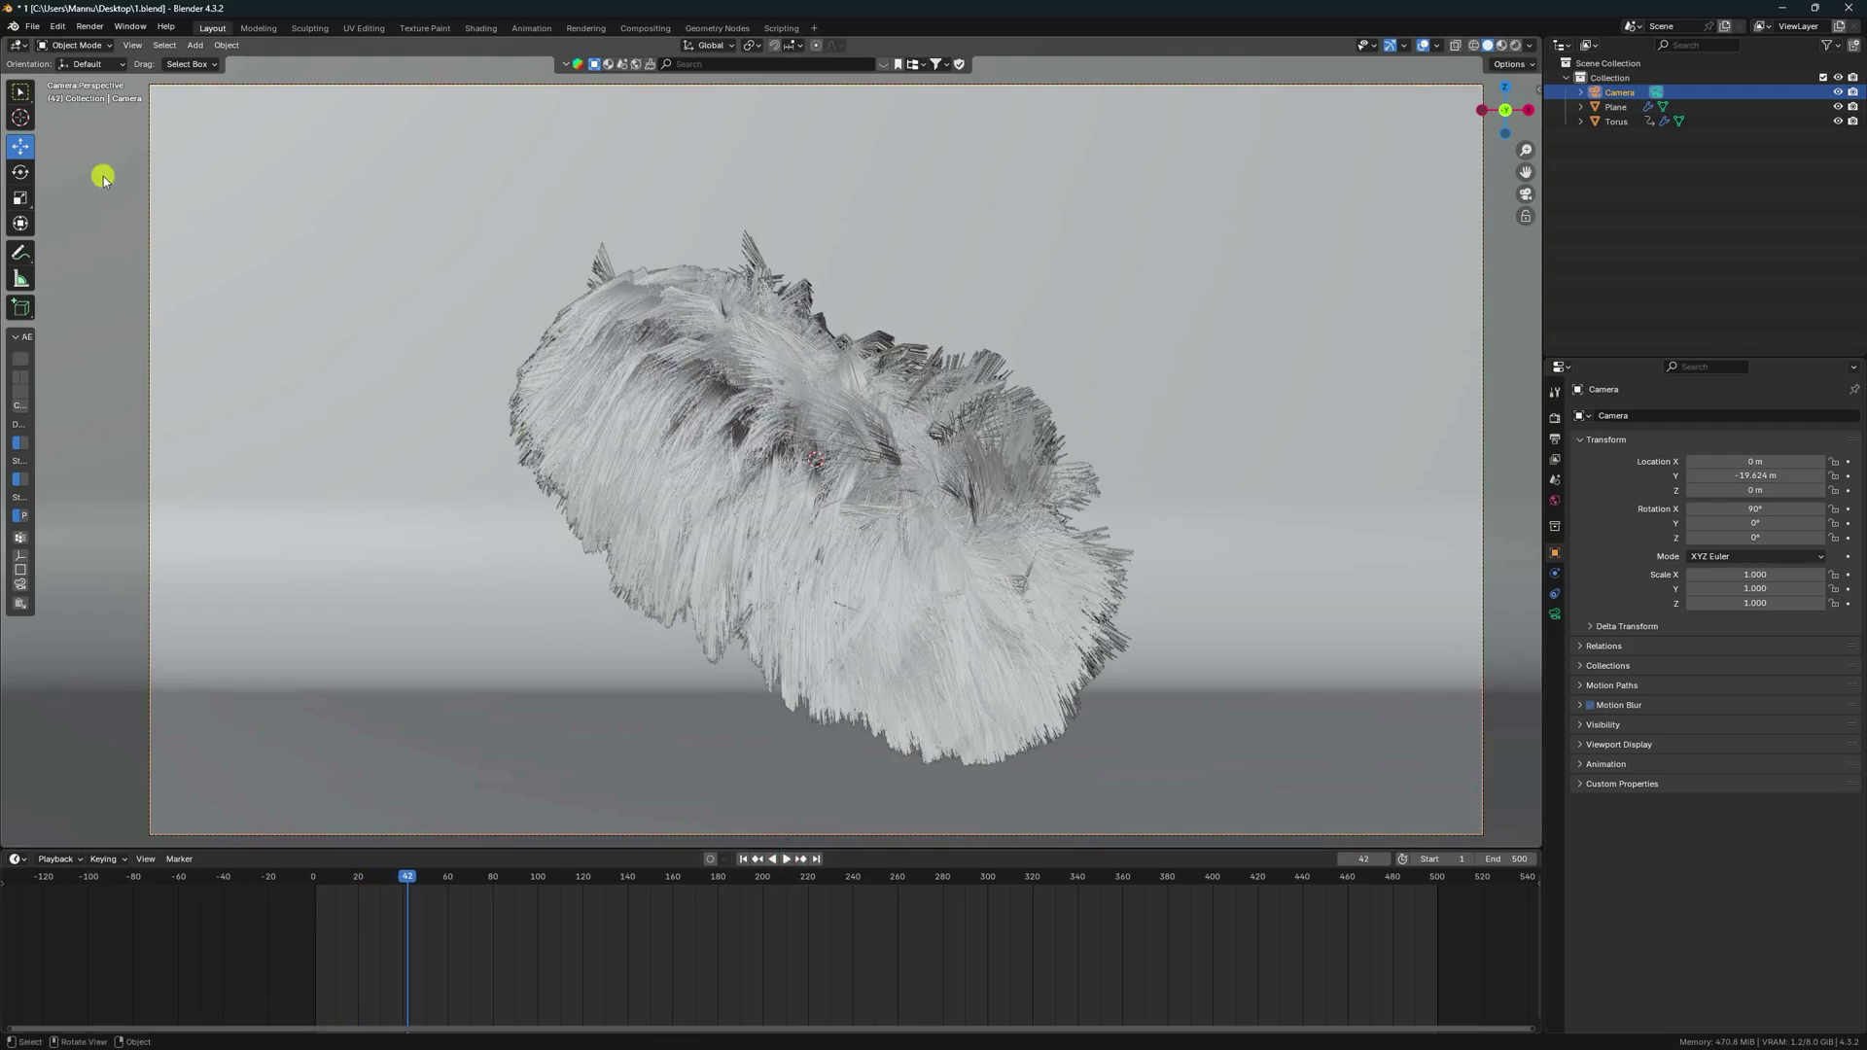
{"action": "left_click", "coordinate": [90, 27]}
{"action": "left_click", "coordinate": [112, 43]}
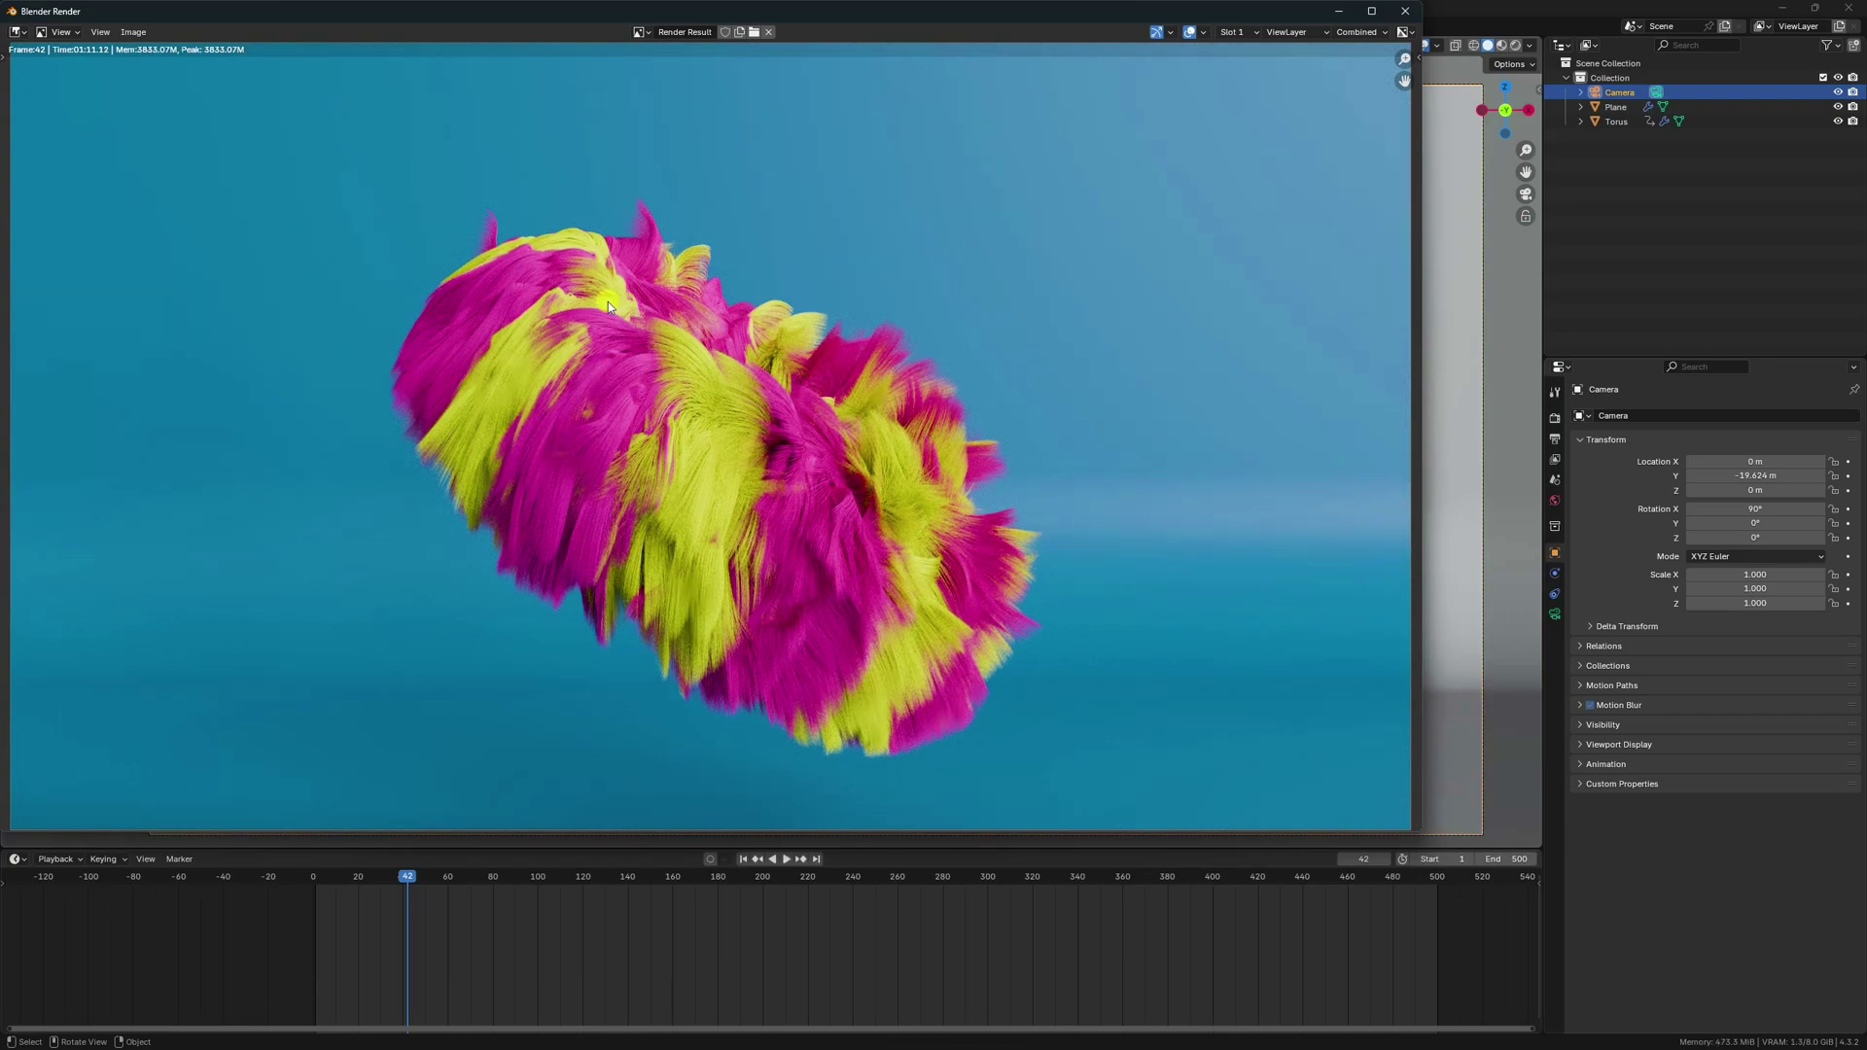
Step: Maximize the frame 42 render window to inspect the fur against the blue backdrop
{"action": "left_click", "coordinate": [1370, 12]}
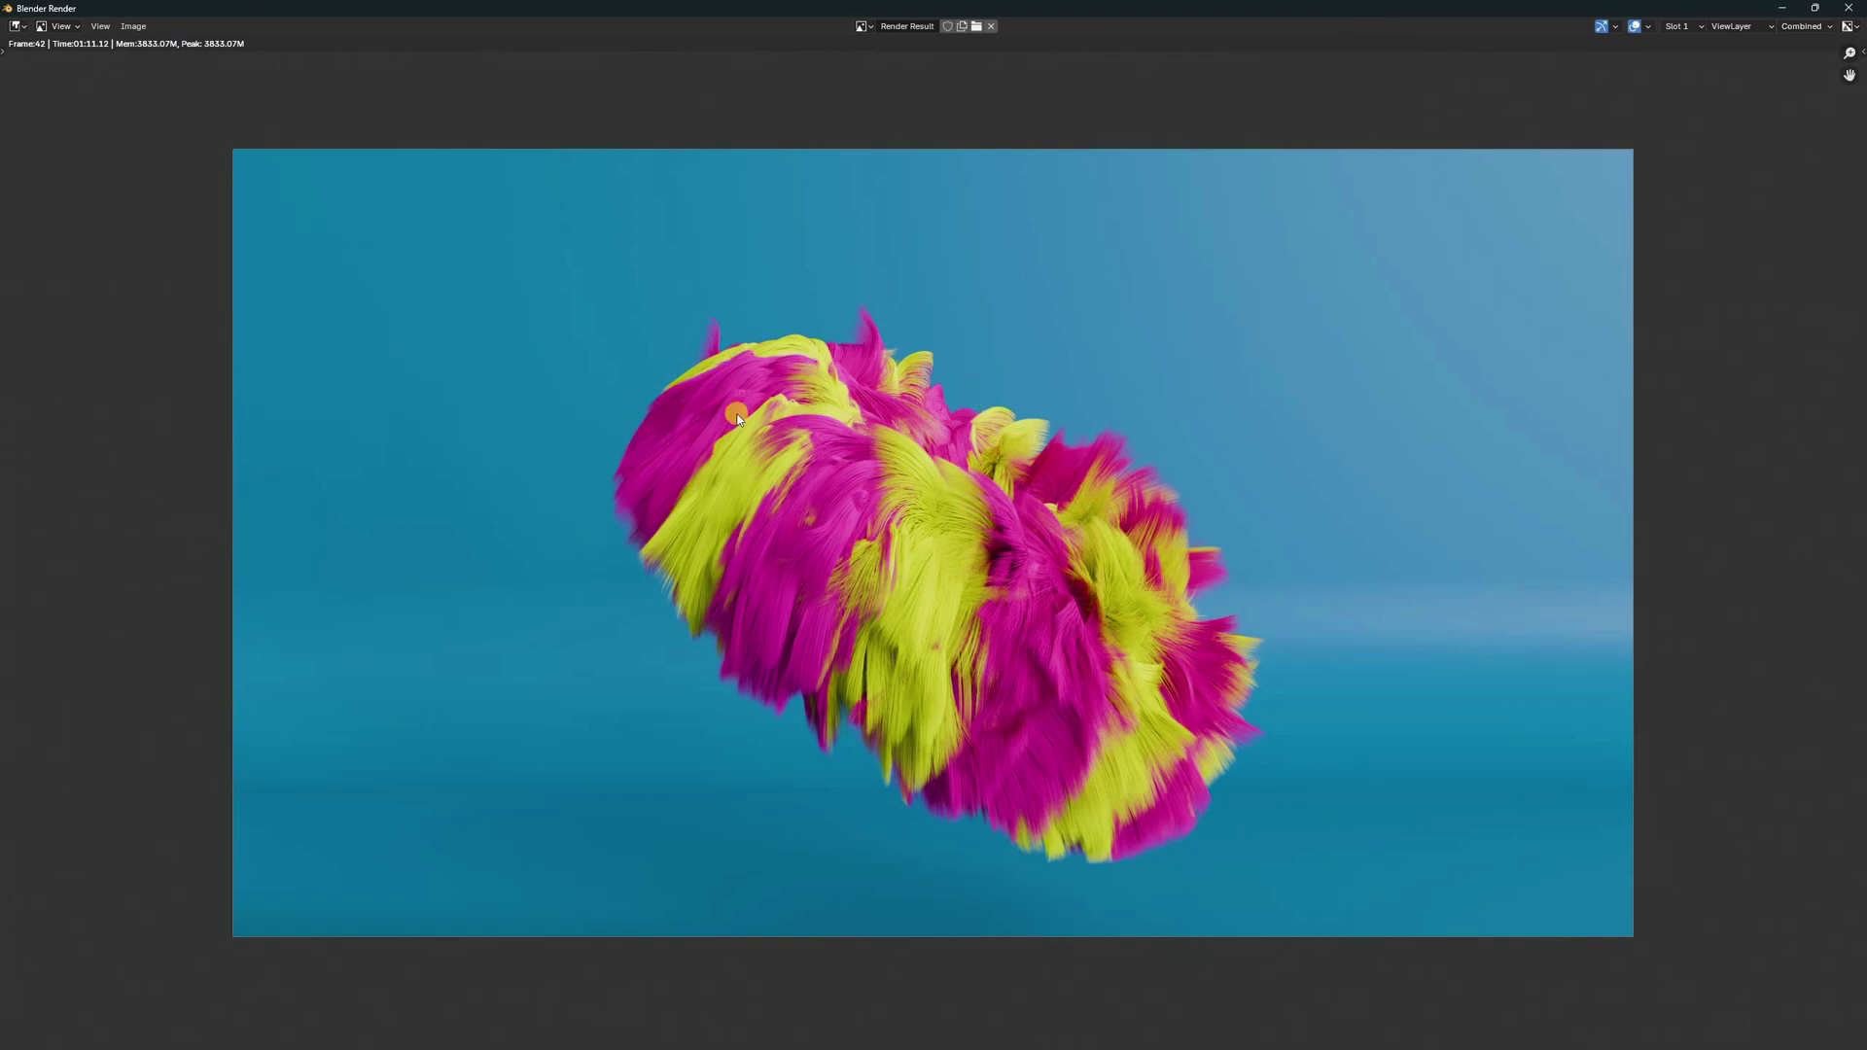
Step: Close the render, go to frame 1, and rebake the torus hair cache with End frame 500
{"action": "left_click", "coordinate": [1848, 8]}
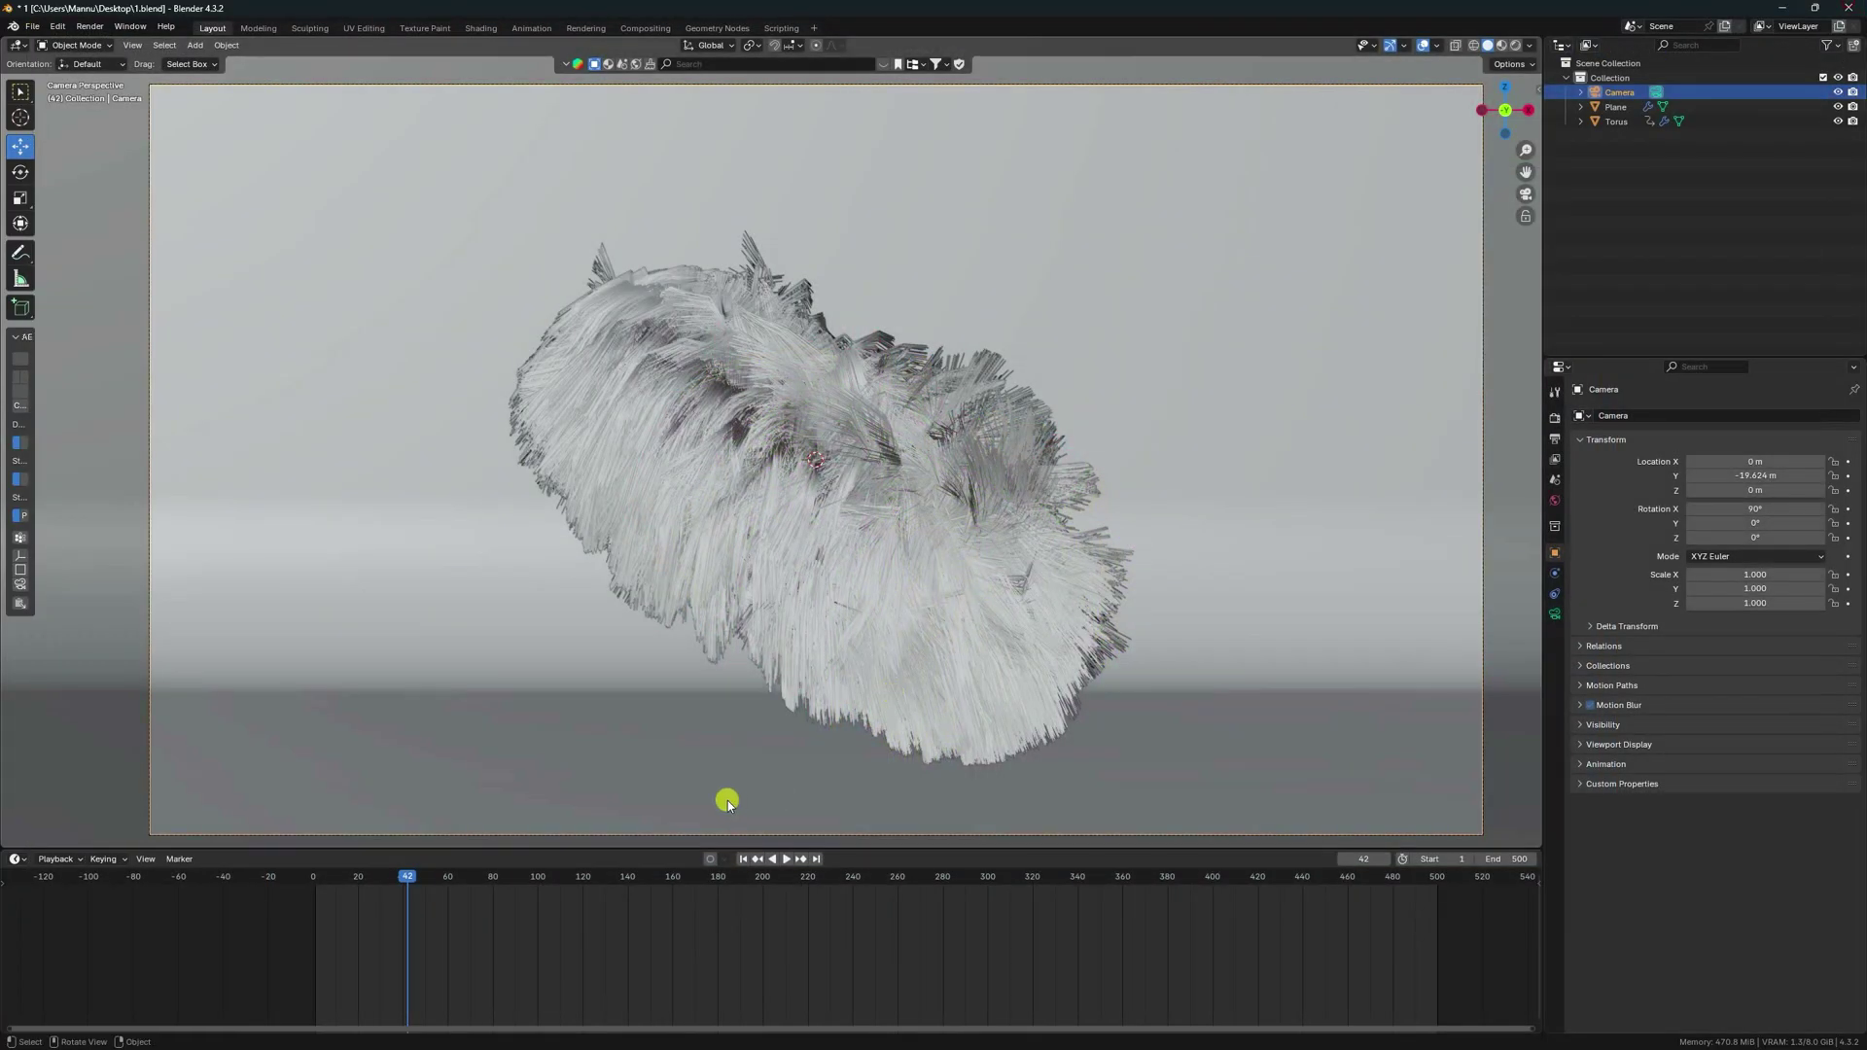
{"action": "left_click", "coordinate": [745, 858]}
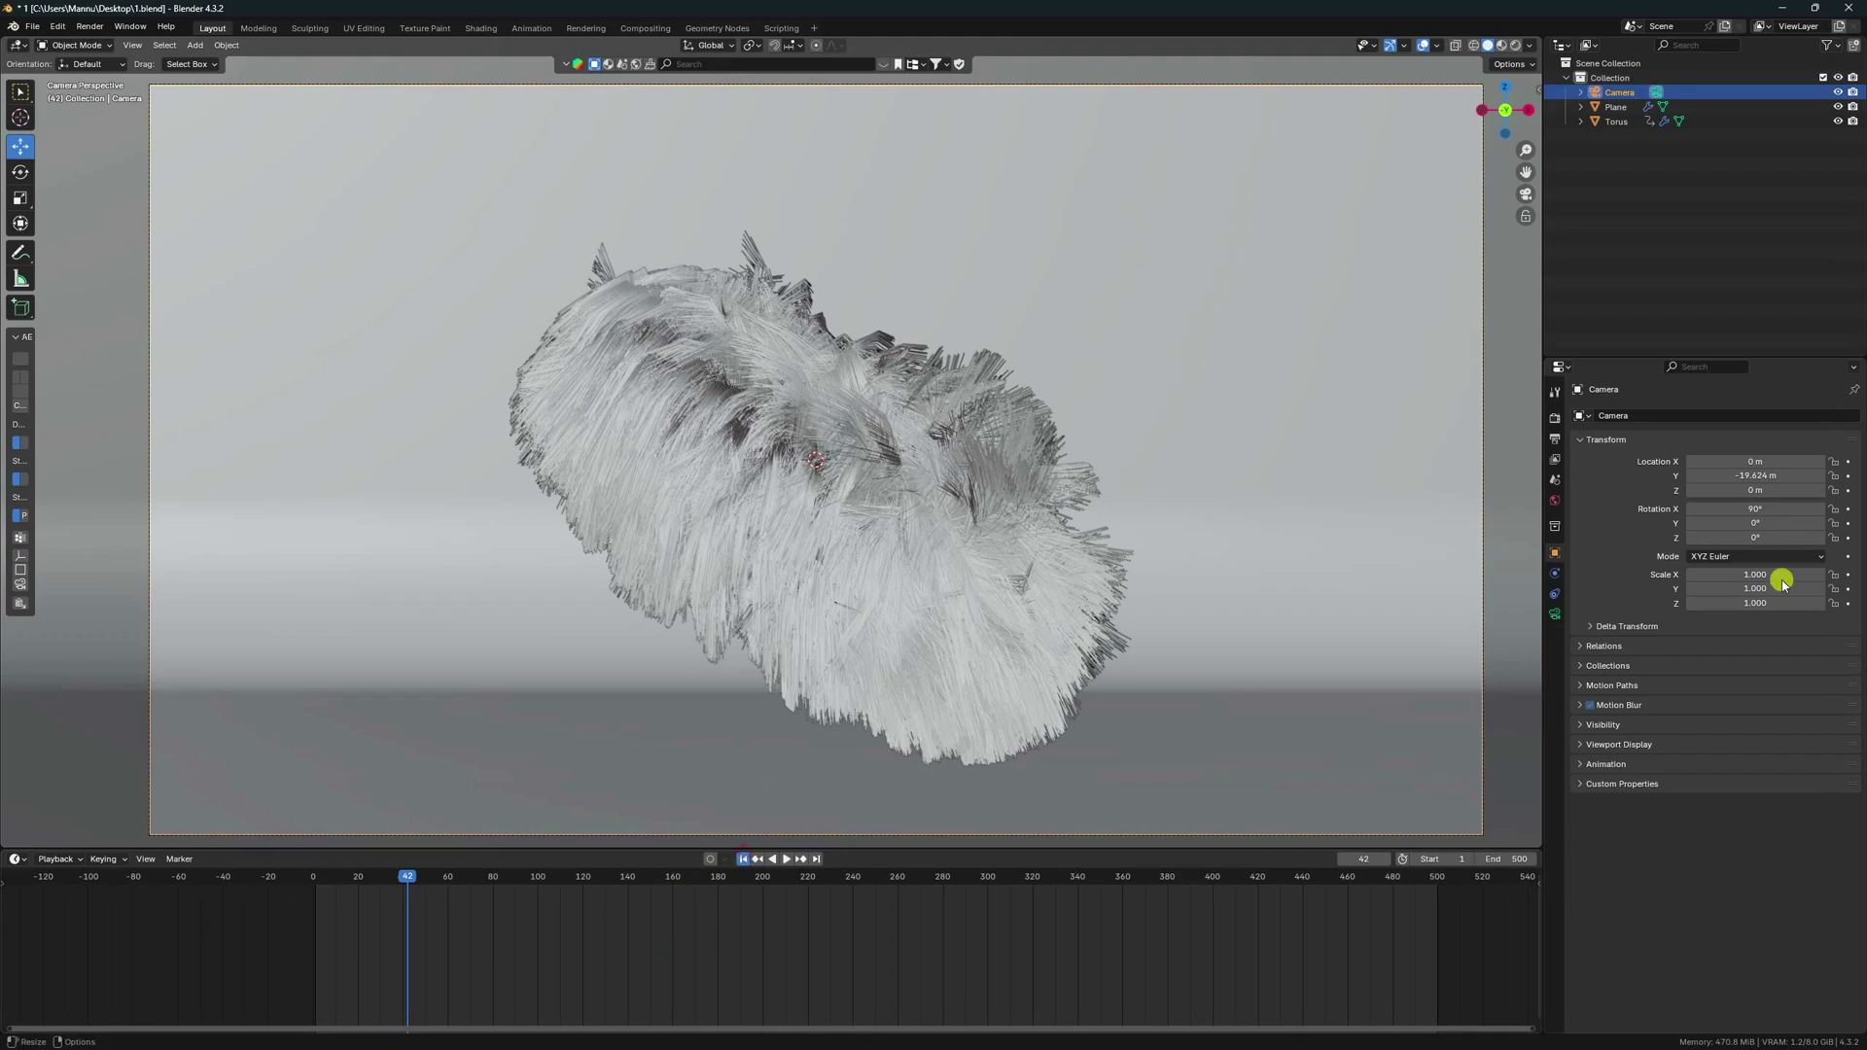
{"action": "left_click", "coordinate": [1617, 120]}
{"action": "left_click", "coordinate": [1555, 594]}
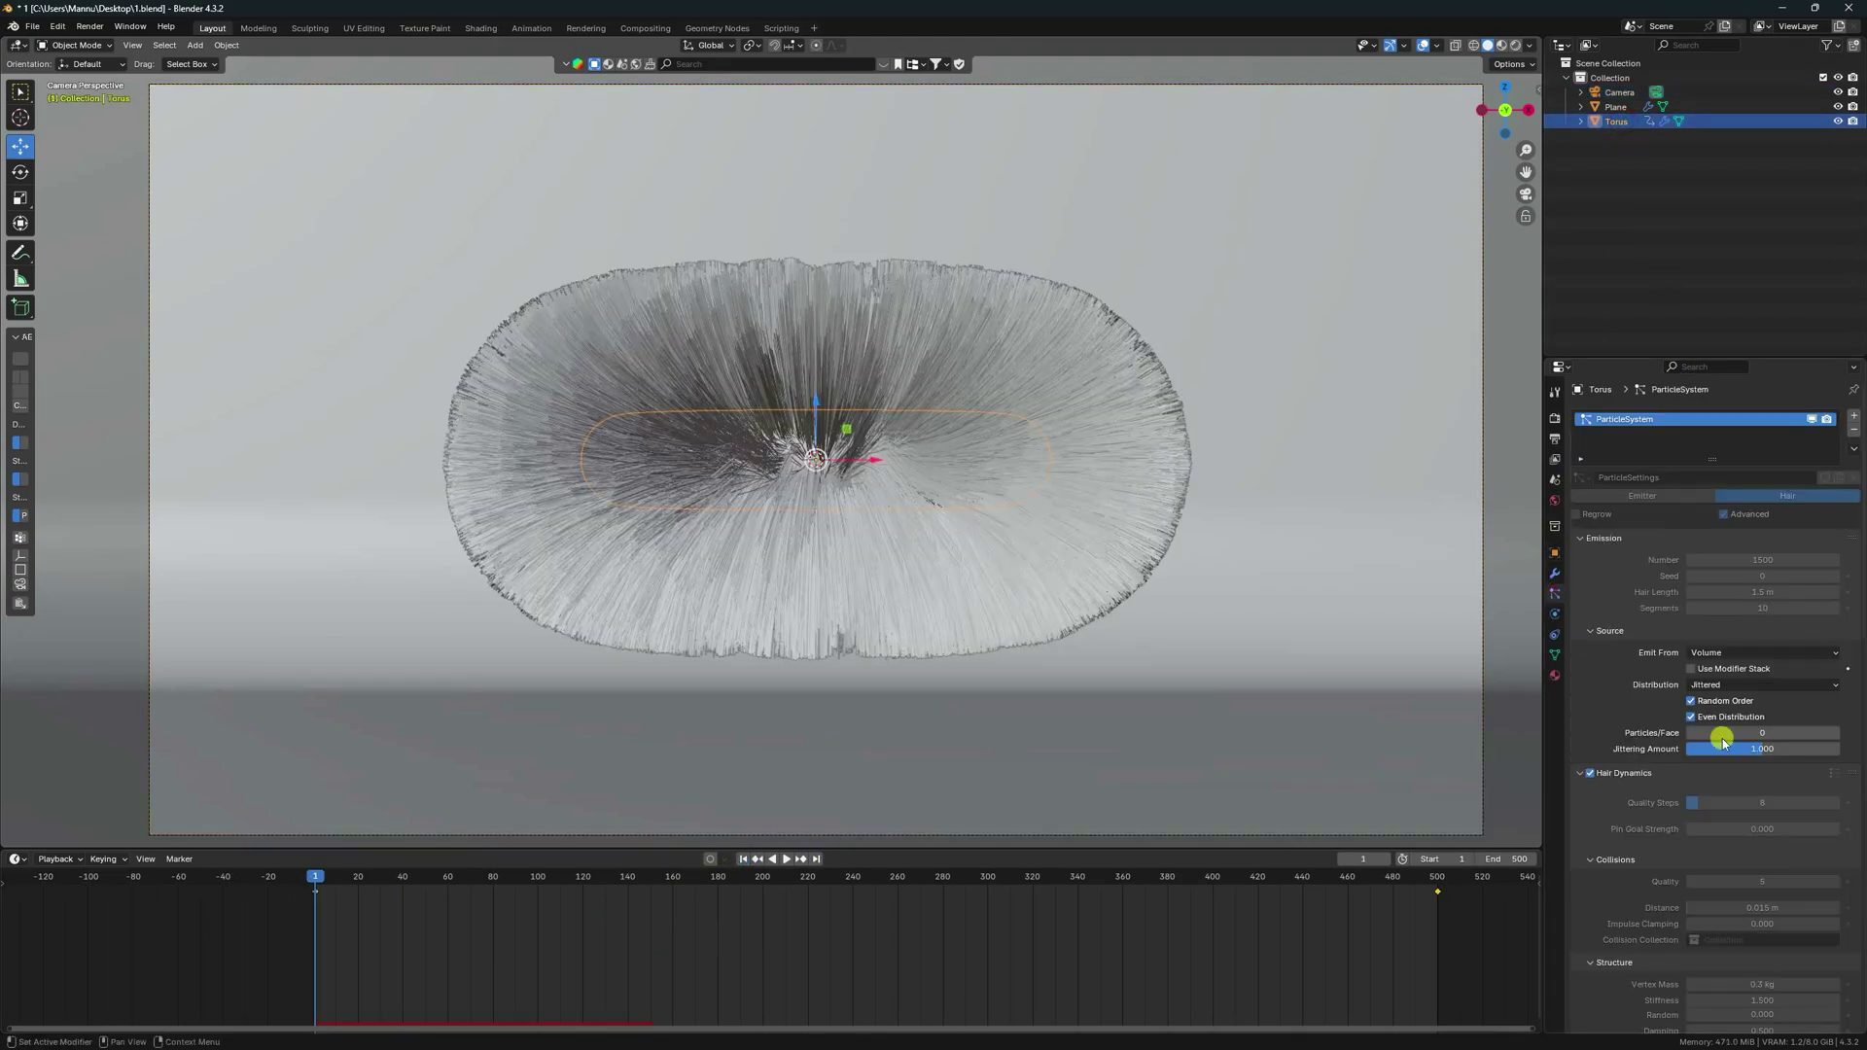
{"action": "scroll", "coordinate": [1723, 742], "scroll_direction": "down", "scroll_amount": 12}
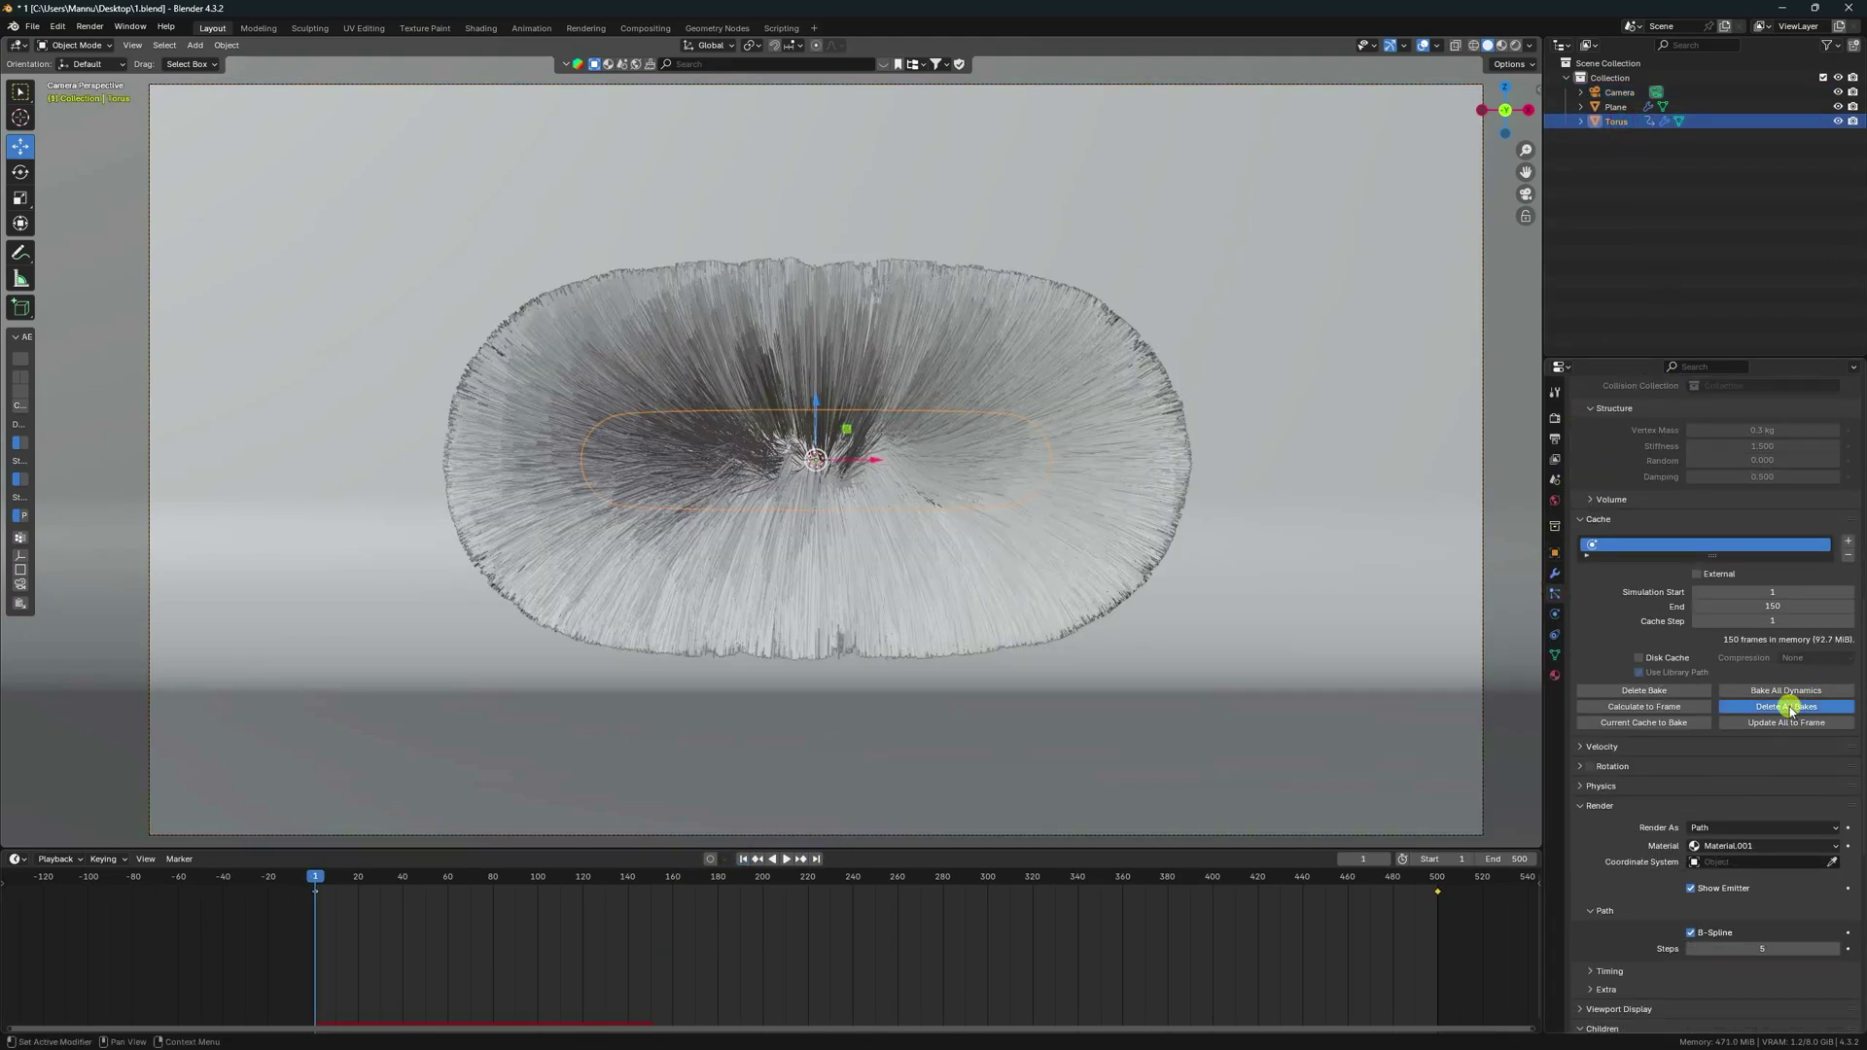
{"action": "left_click", "coordinate": [1792, 707]}
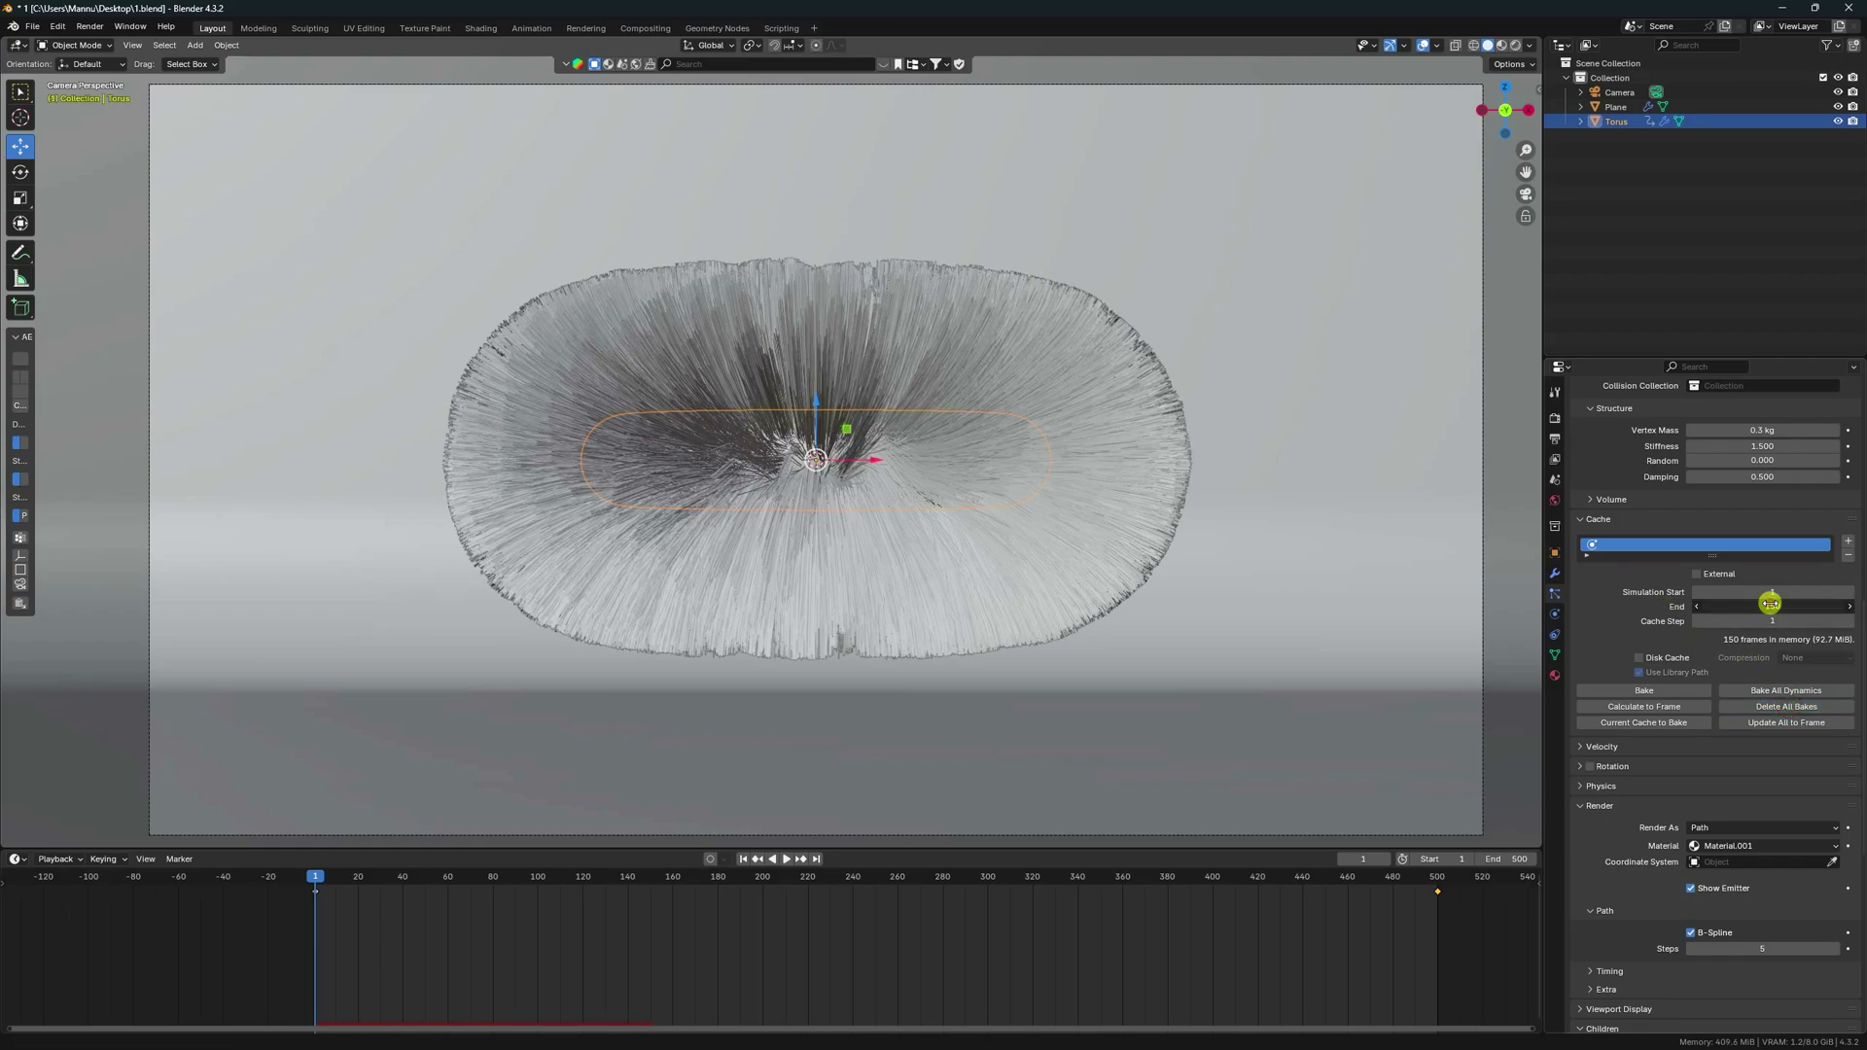
{"action": "key", "text": "Return"}
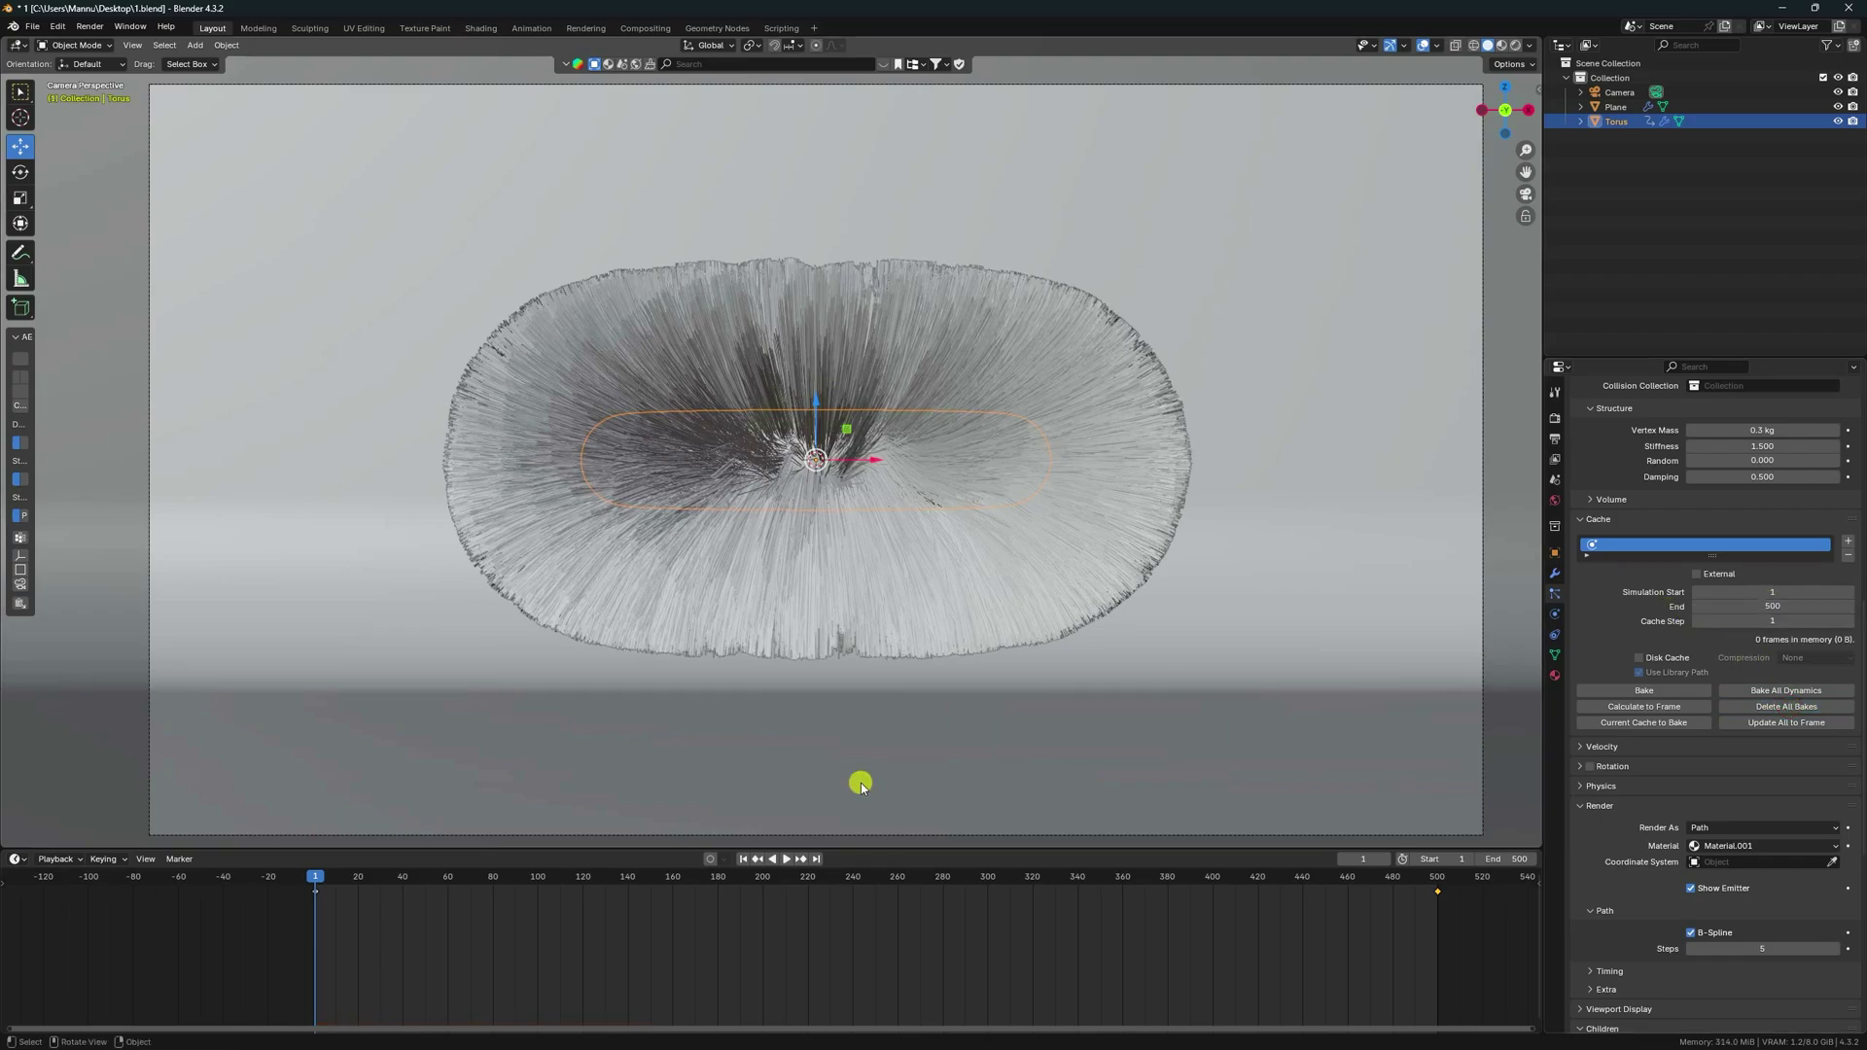
{"action": "left_click", "coordinate": [1643, 690]}
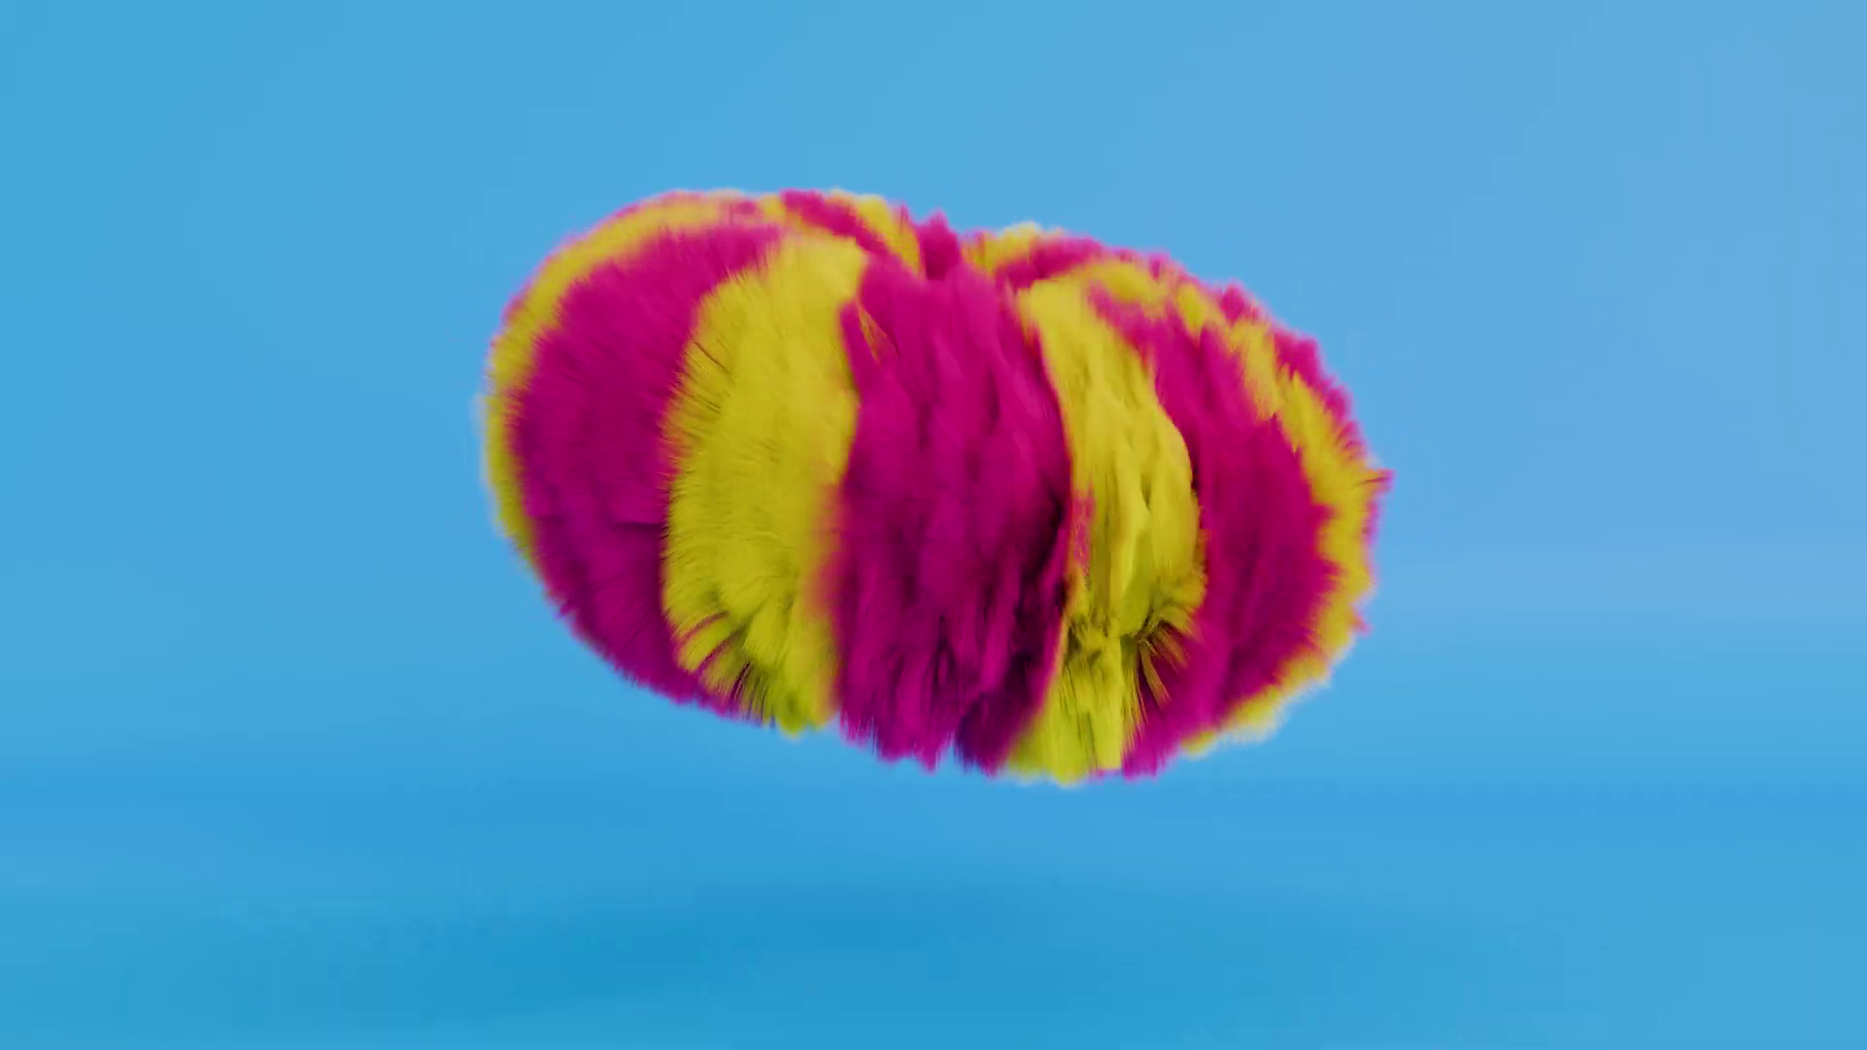